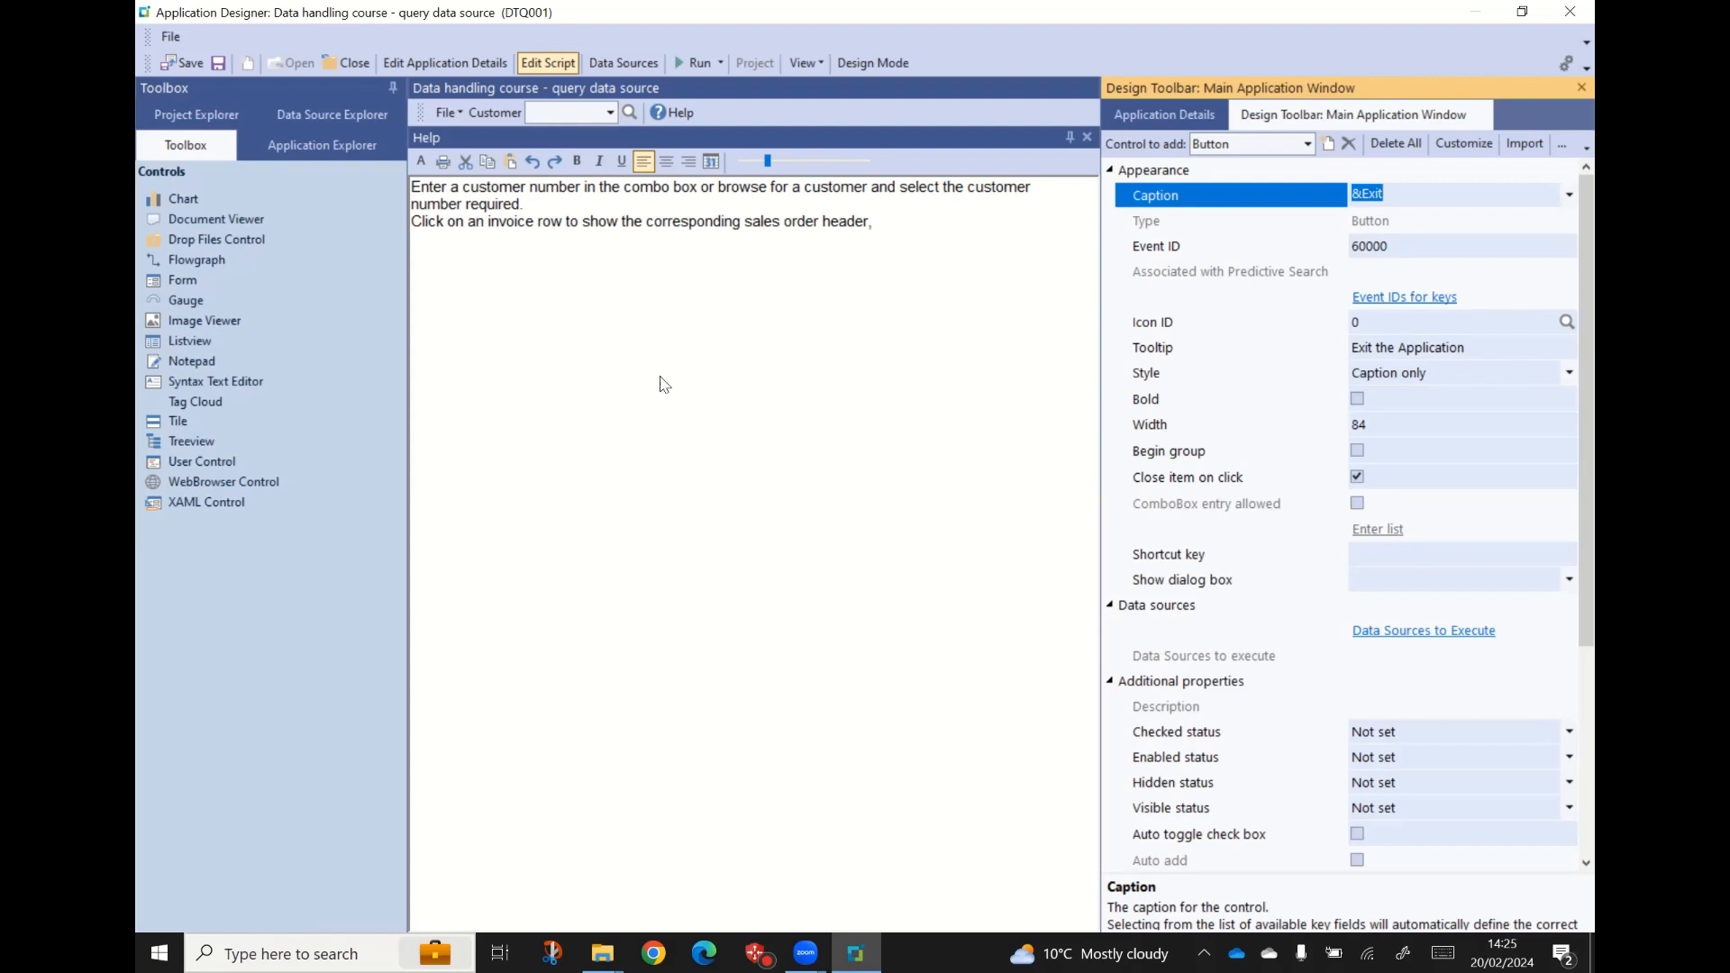
- Review the properties of the Help toolbar button and of the Help notepad pane
left_click(674, 110)
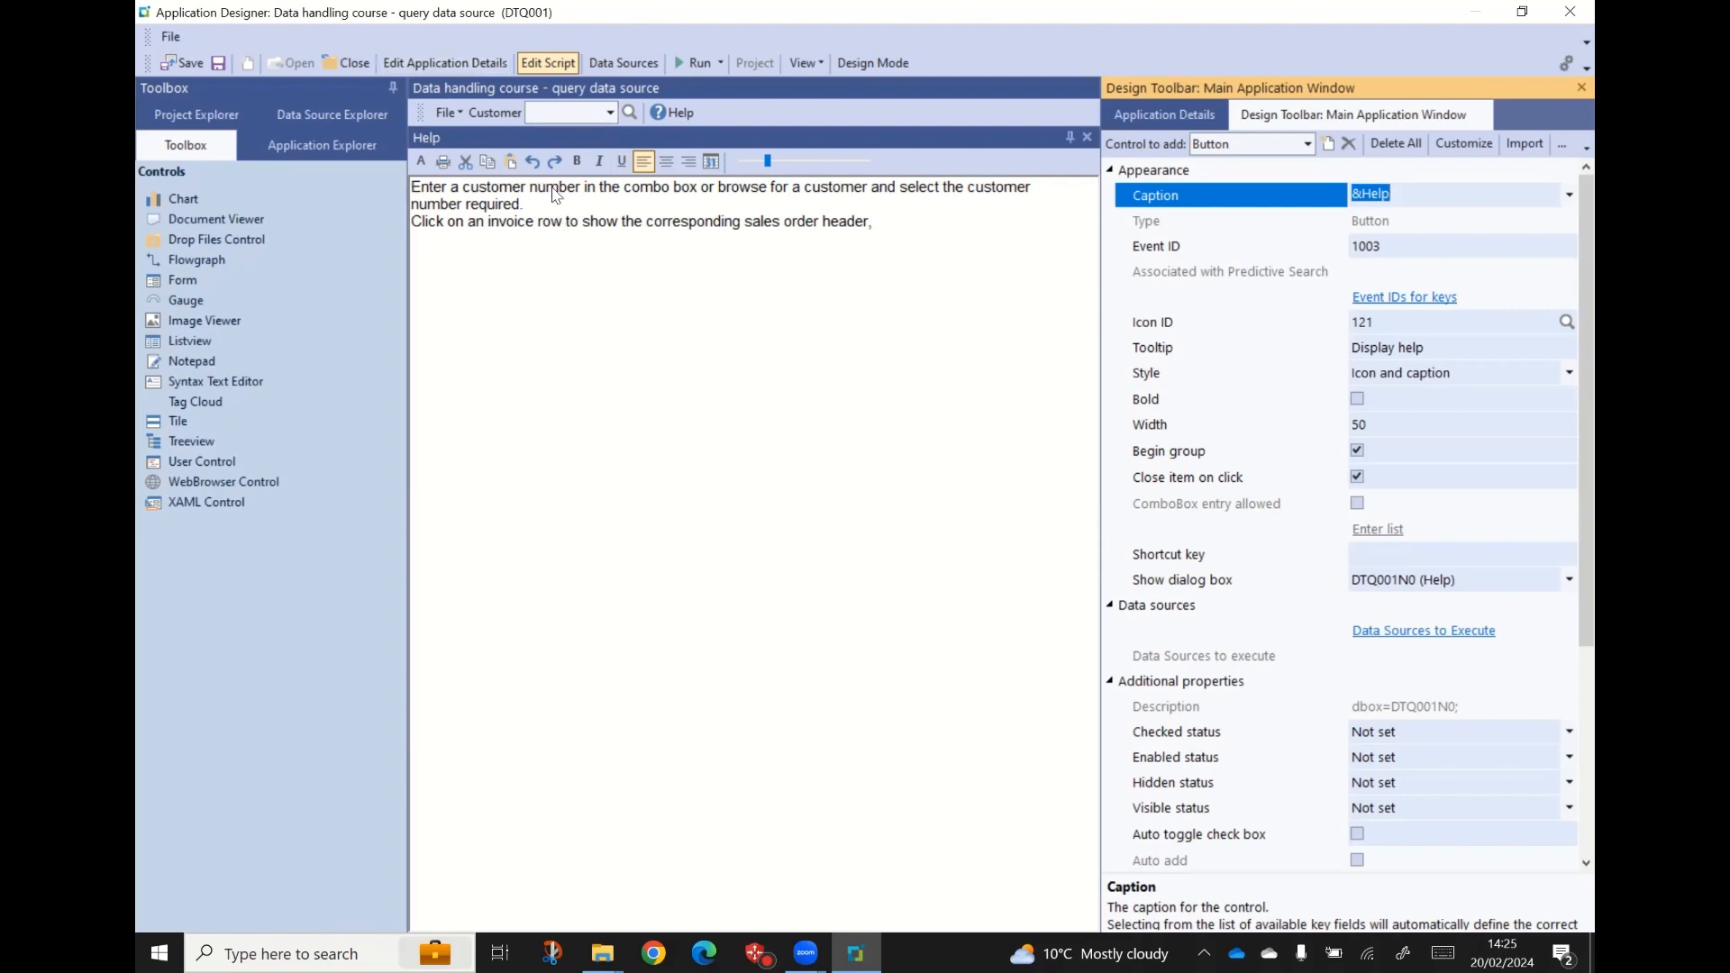
left_click(558, 138)
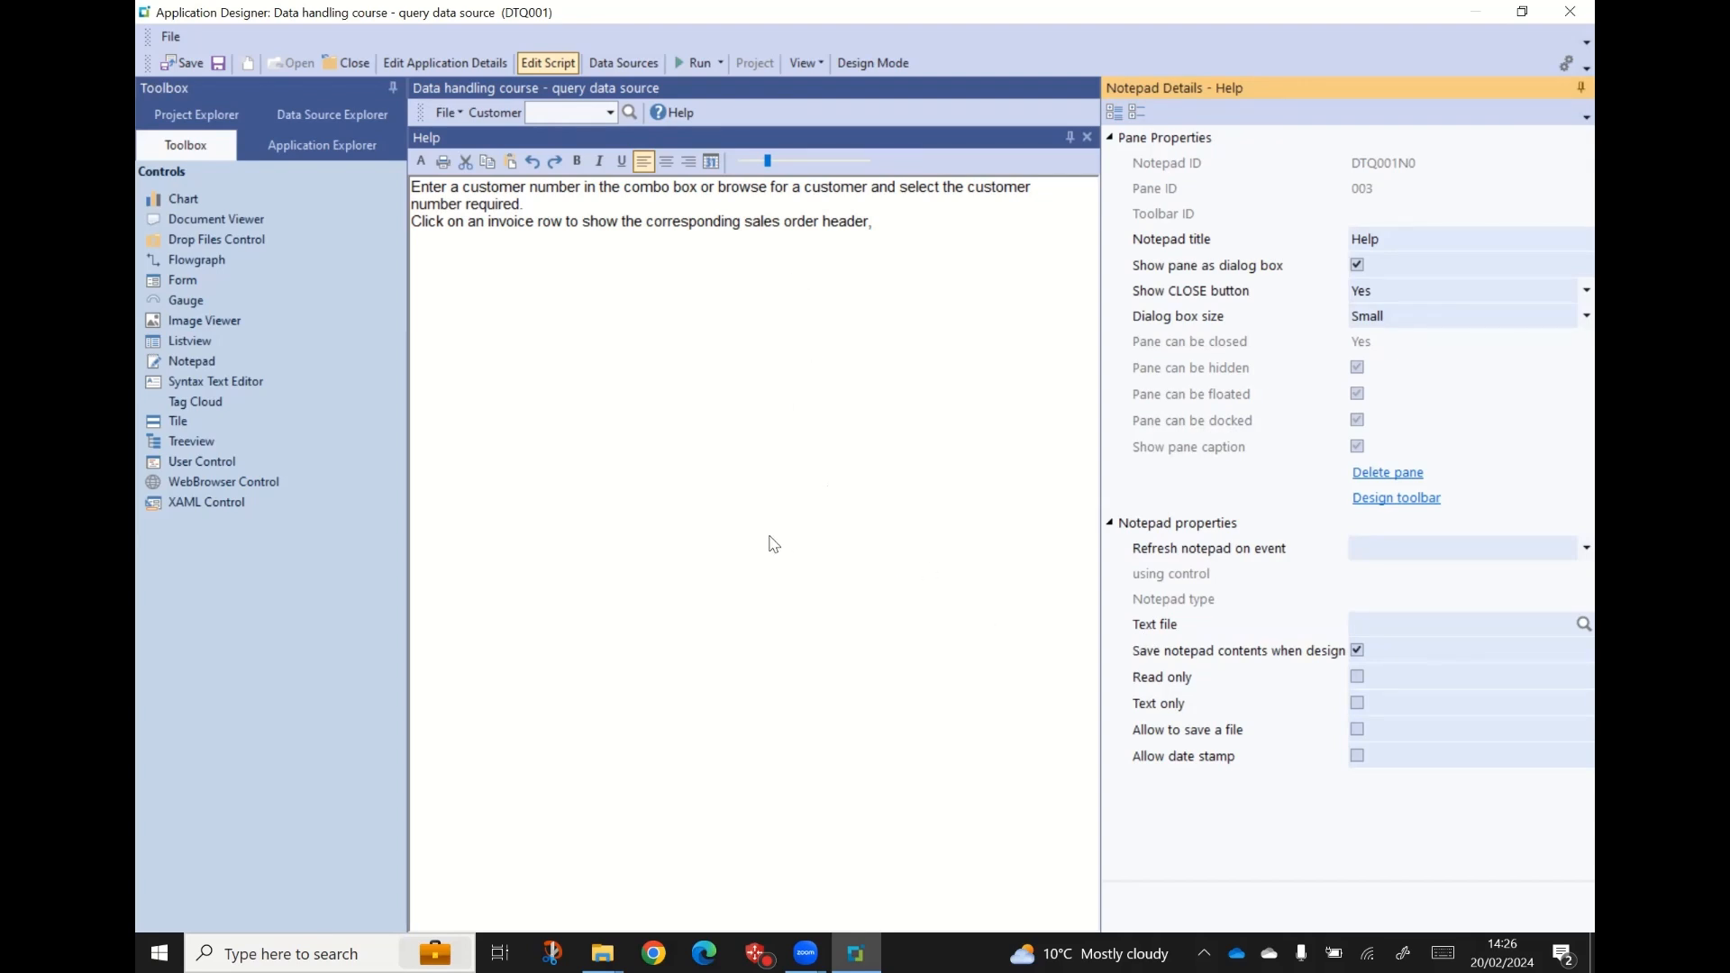
- Run the application to check that its Help dialog opens, and exit the test run
left_click(695, 67)
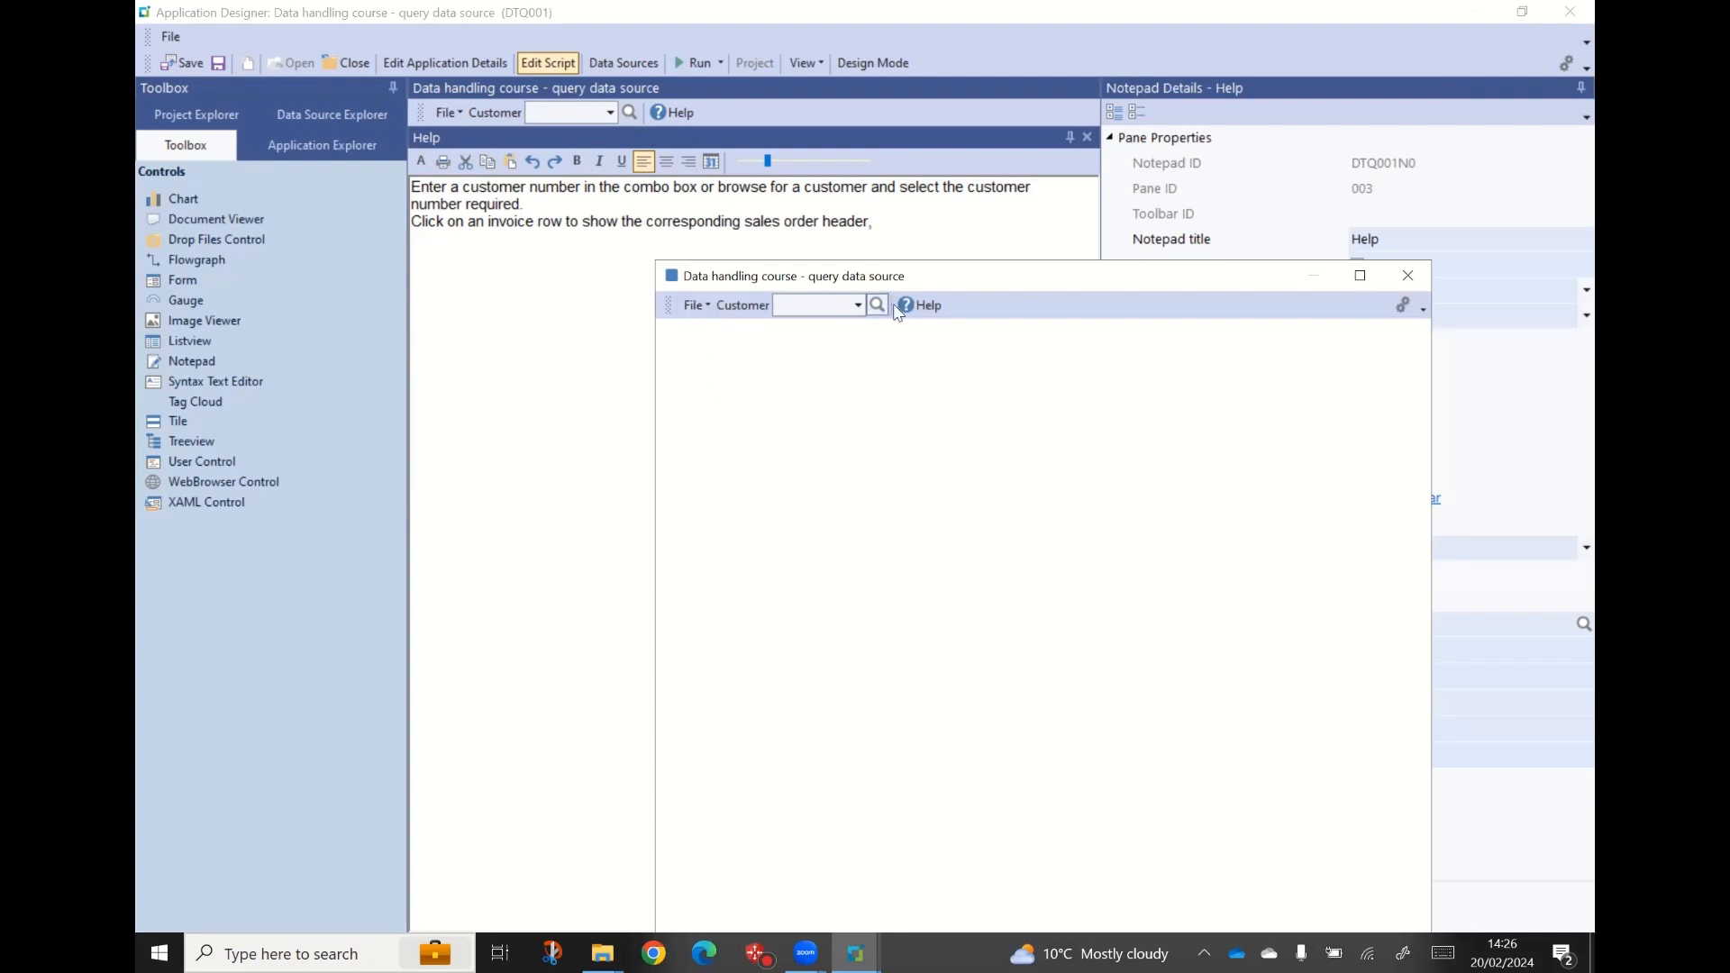
left_click(930, 305)
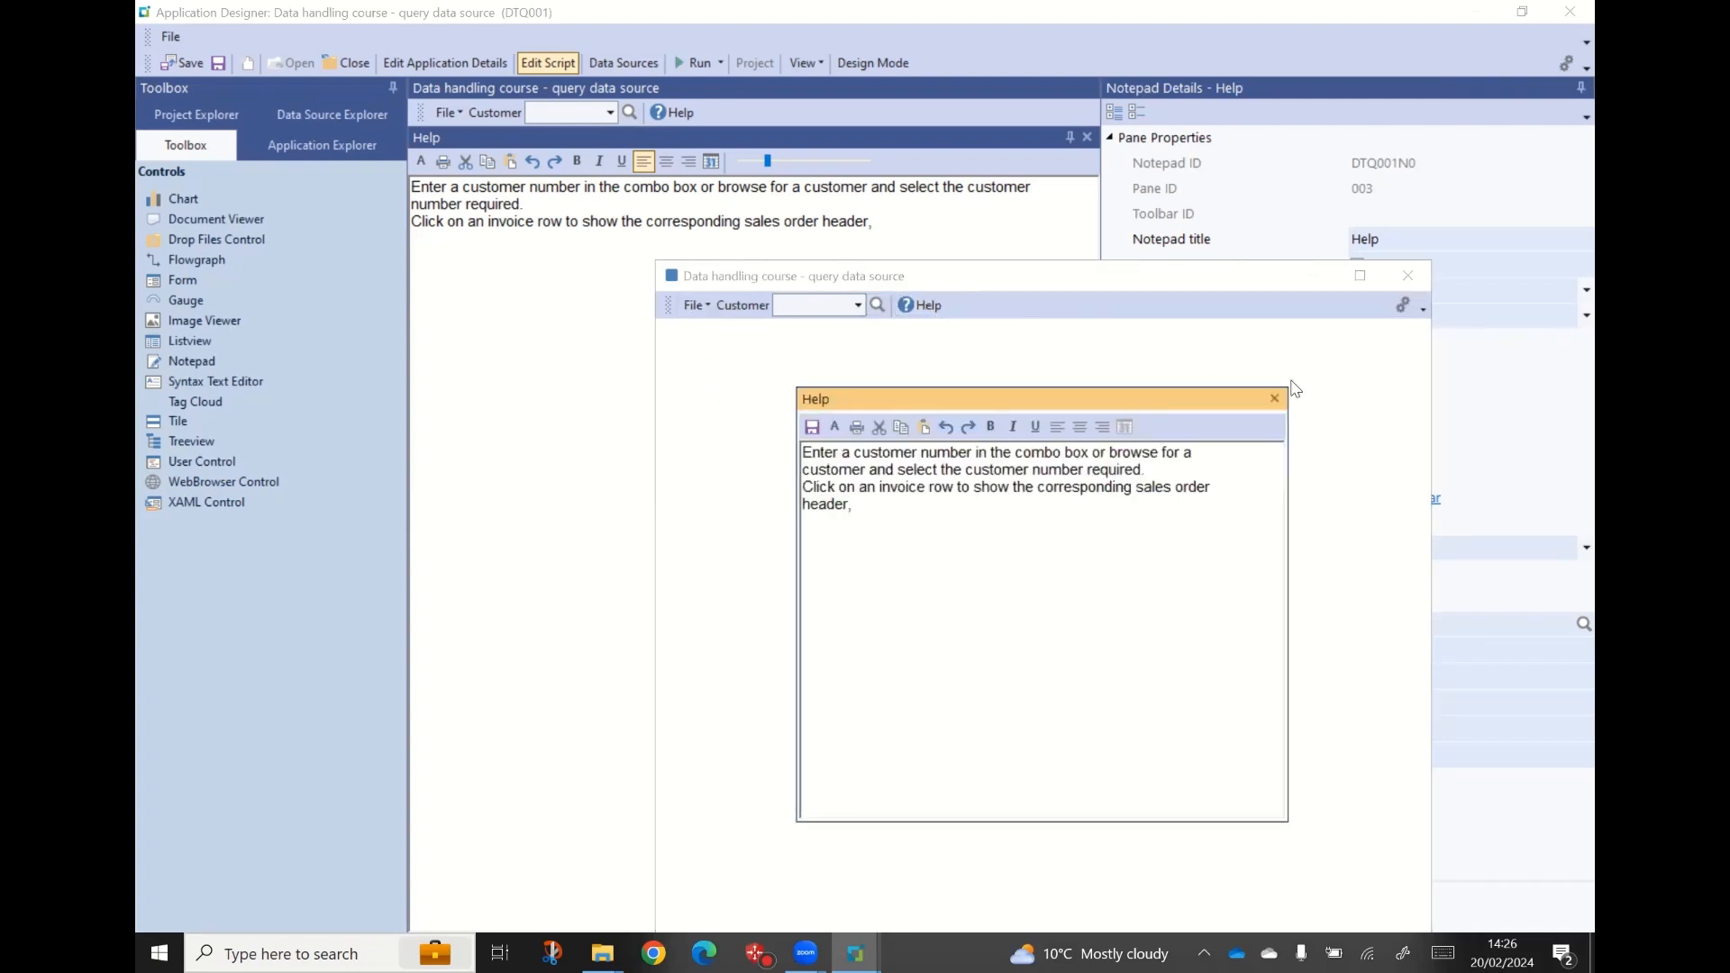
left_click(1274, 401)
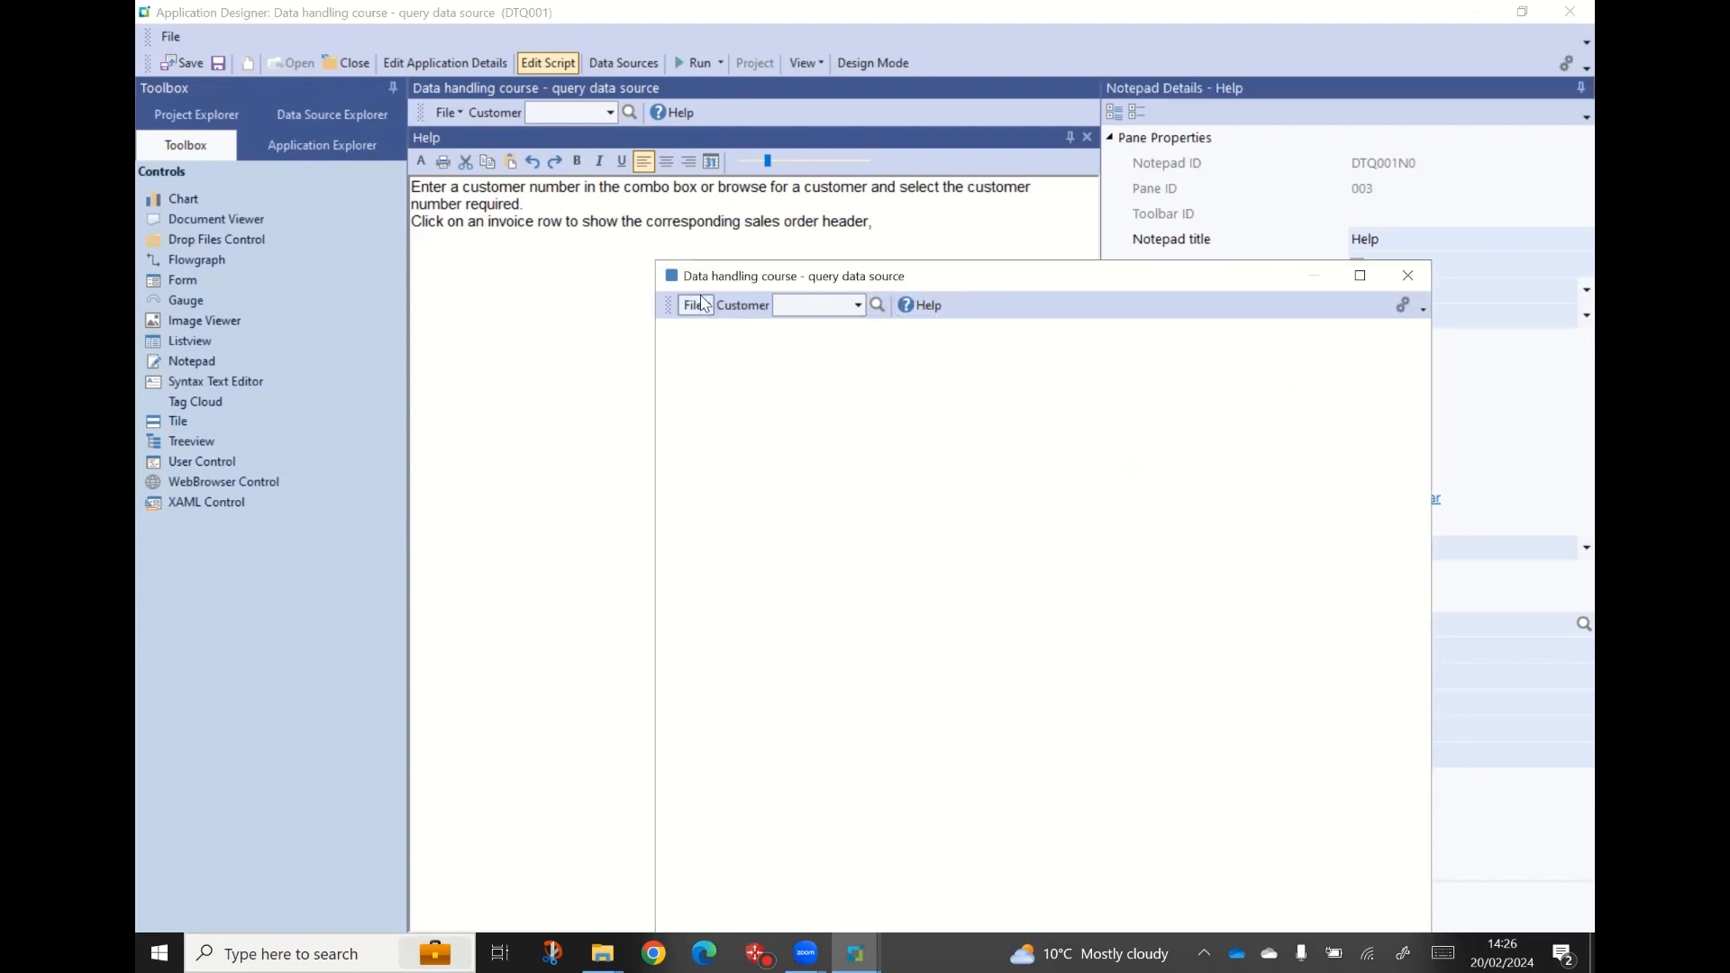
left_click(709, 308)
left_click(719, 326)
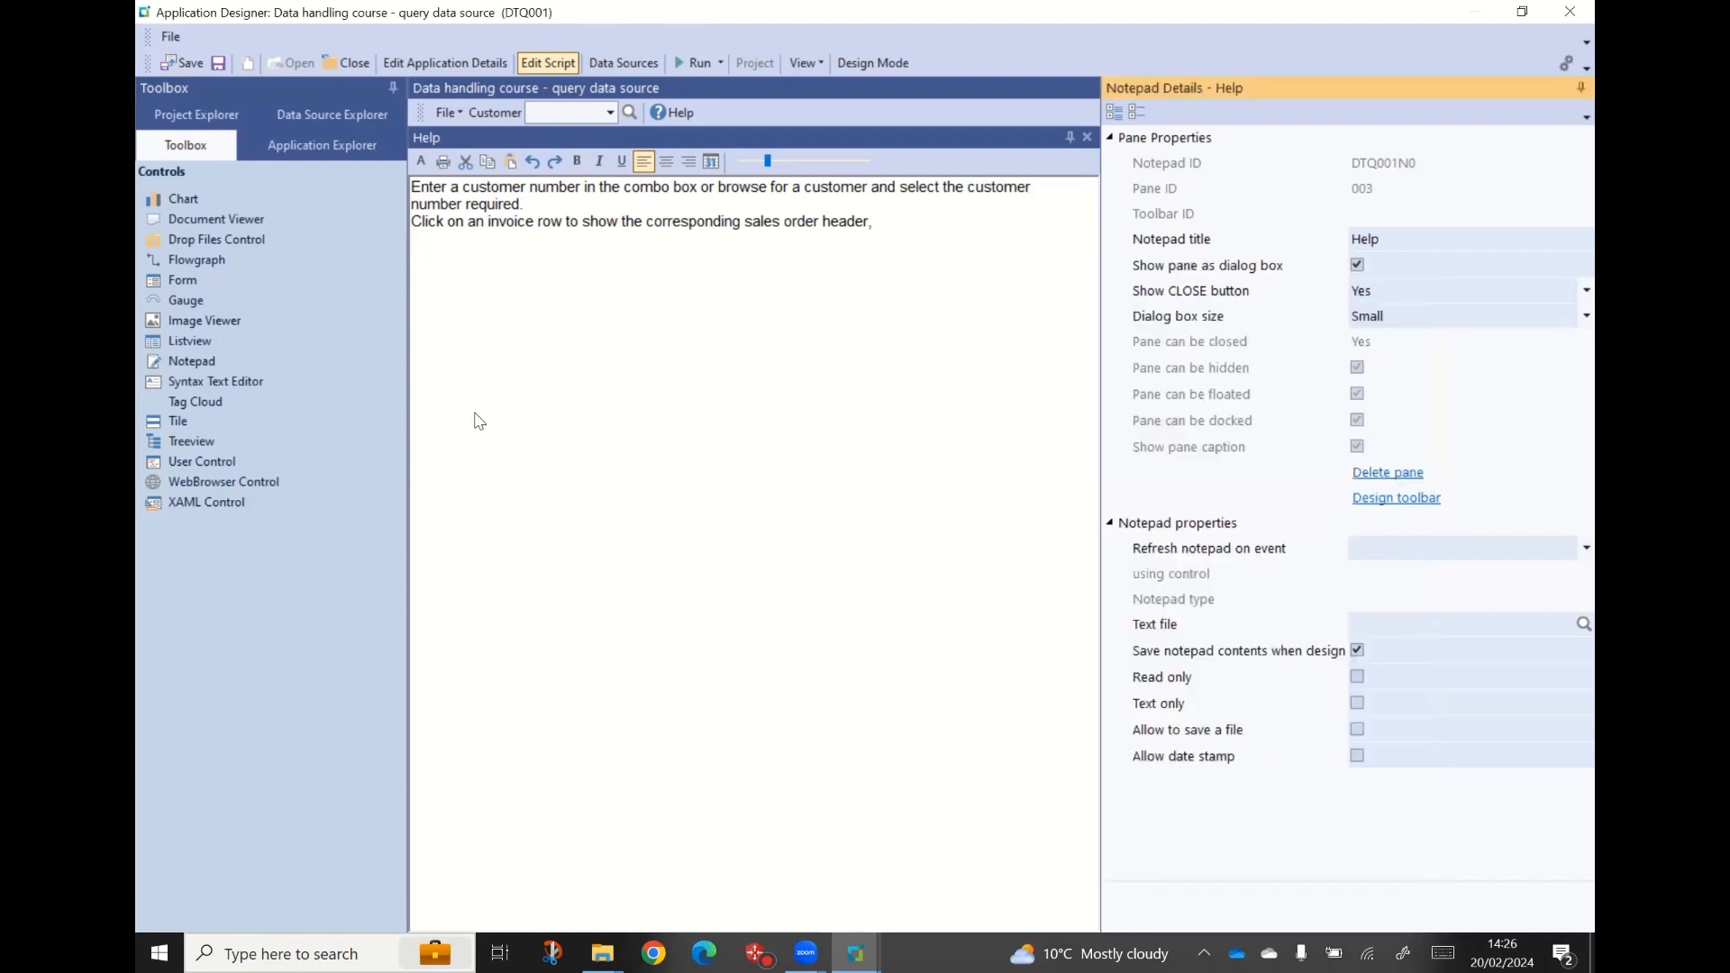
- View the application's script and auto-hide the Help pane in the design window
left_click(552, 63)
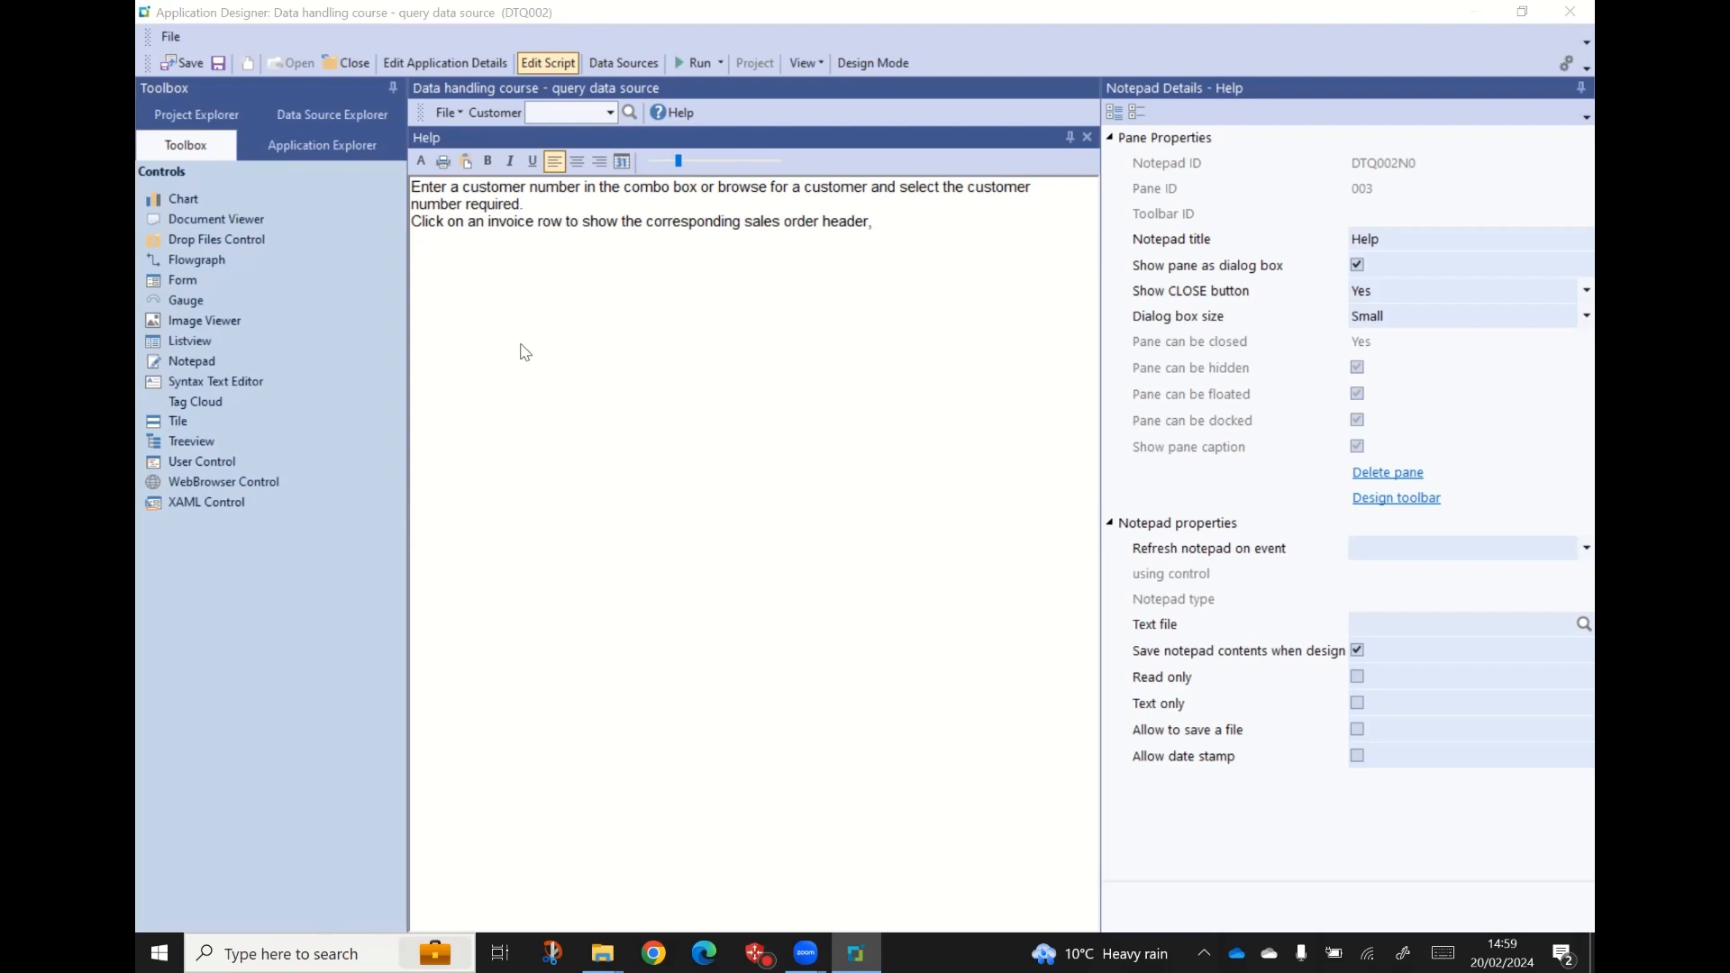
left_click(1073, 140)
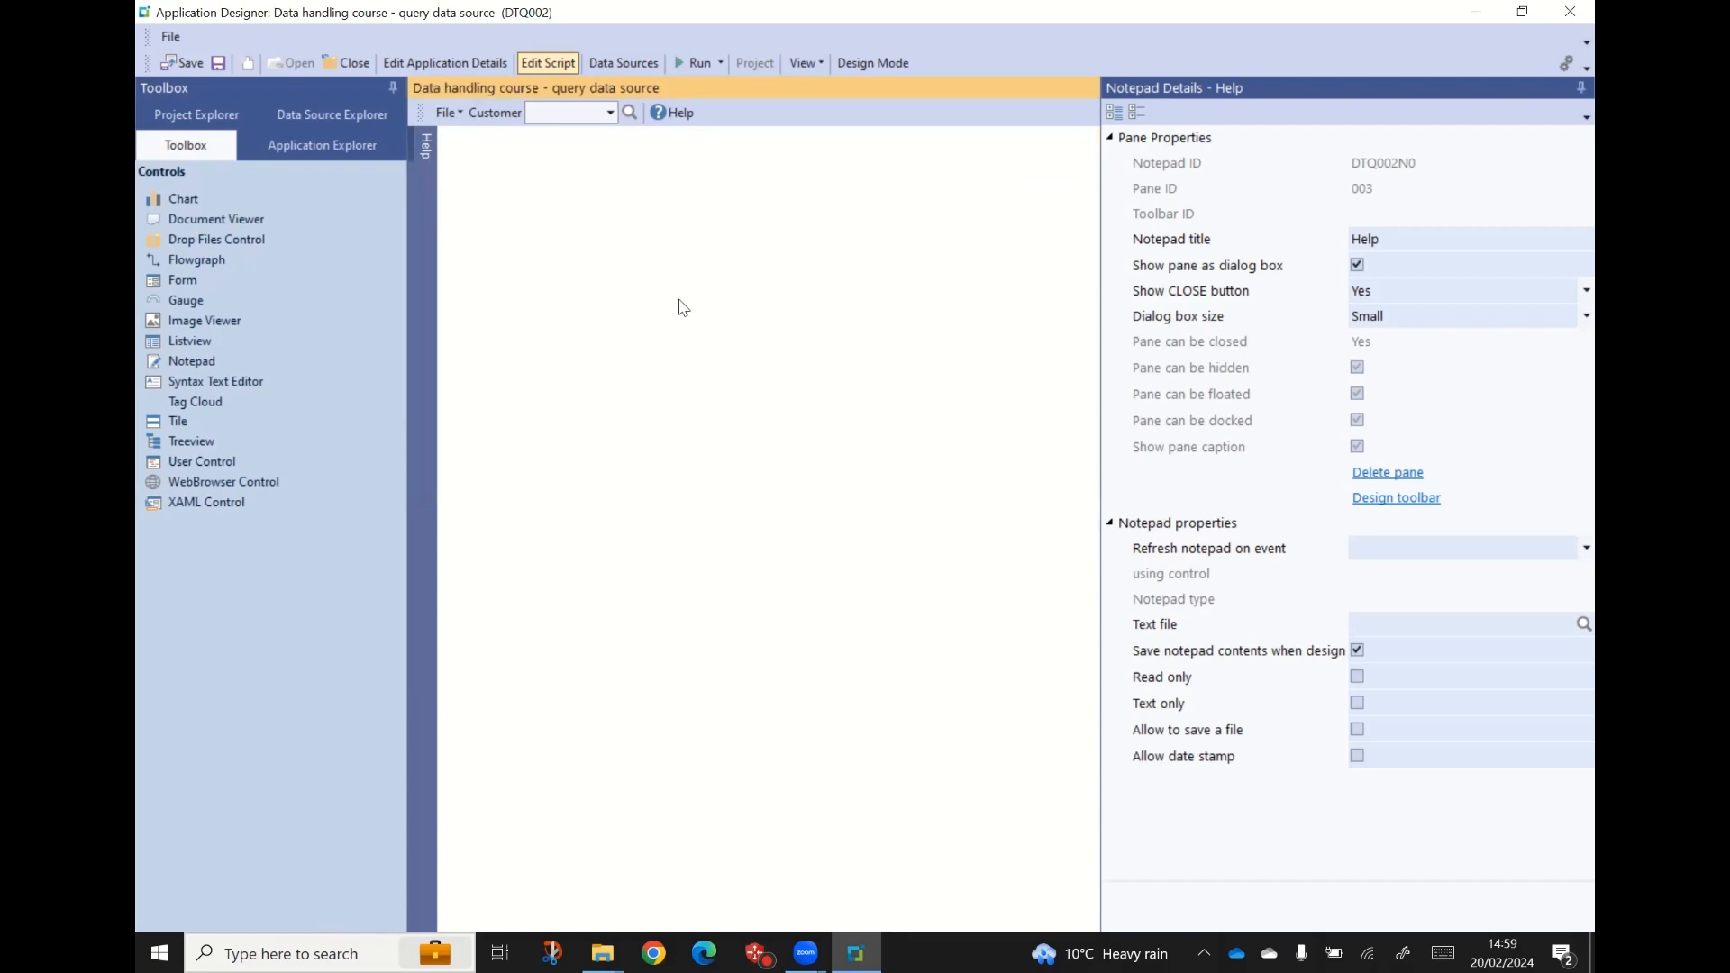
- Add a query data source named Customer Header, of type Business Object, using the ARSQRY business object
left_click(640, 65)
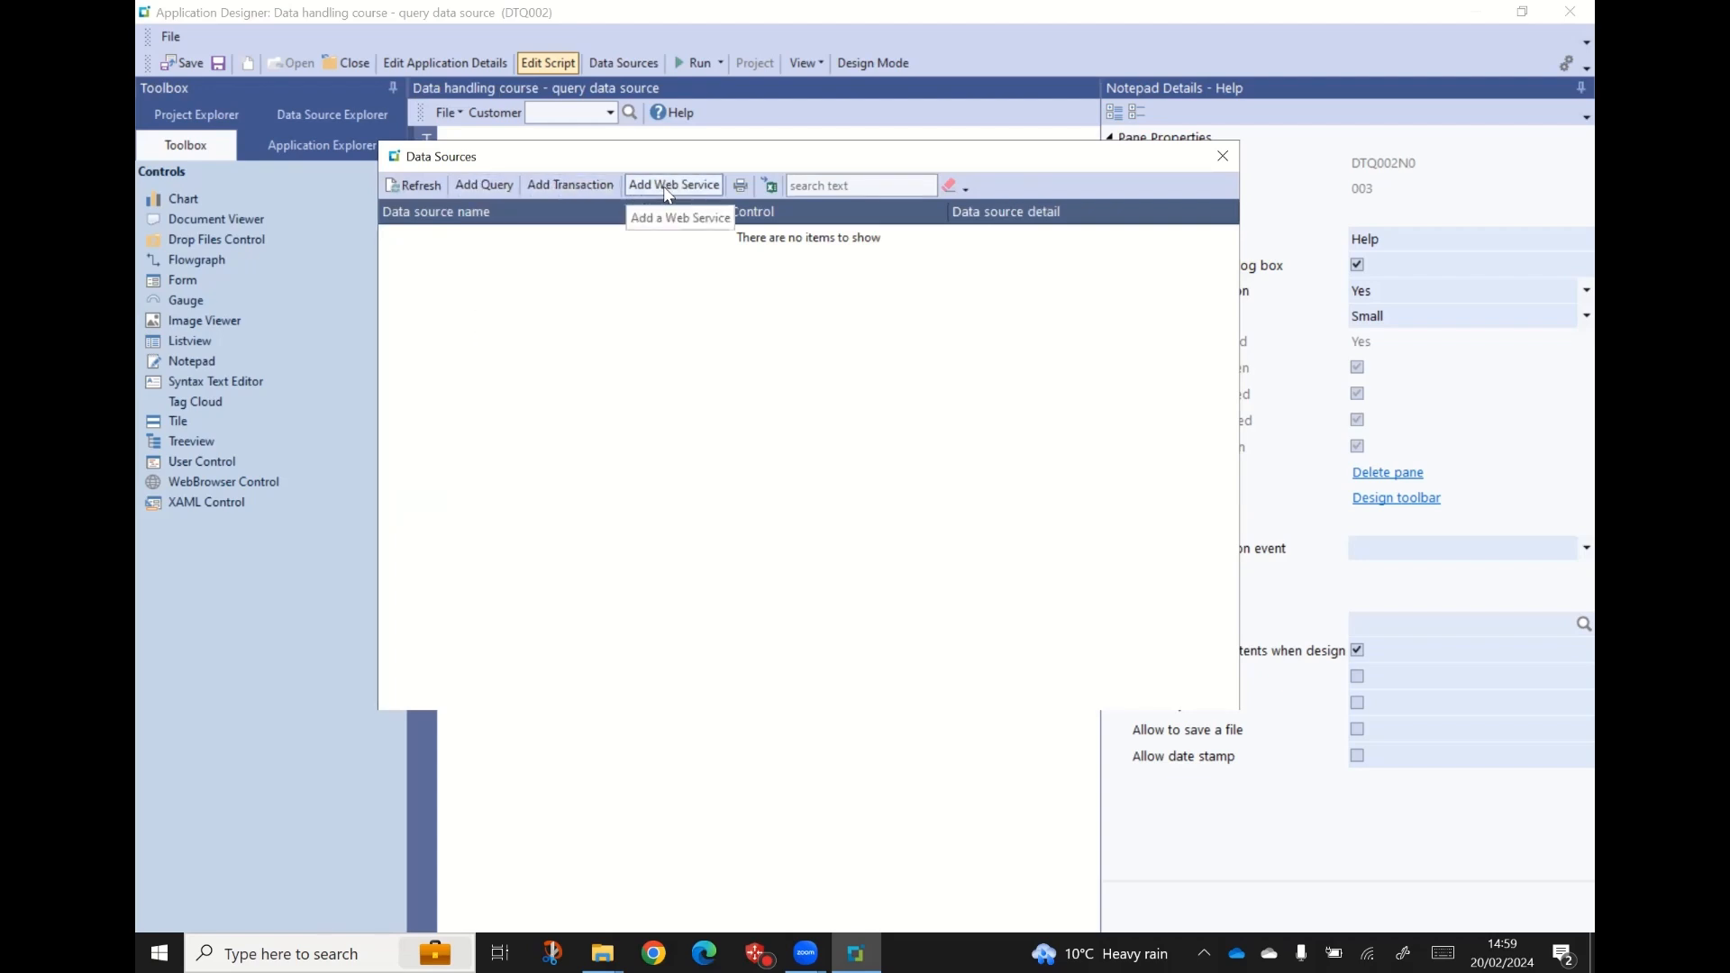
left_click(492, 192)
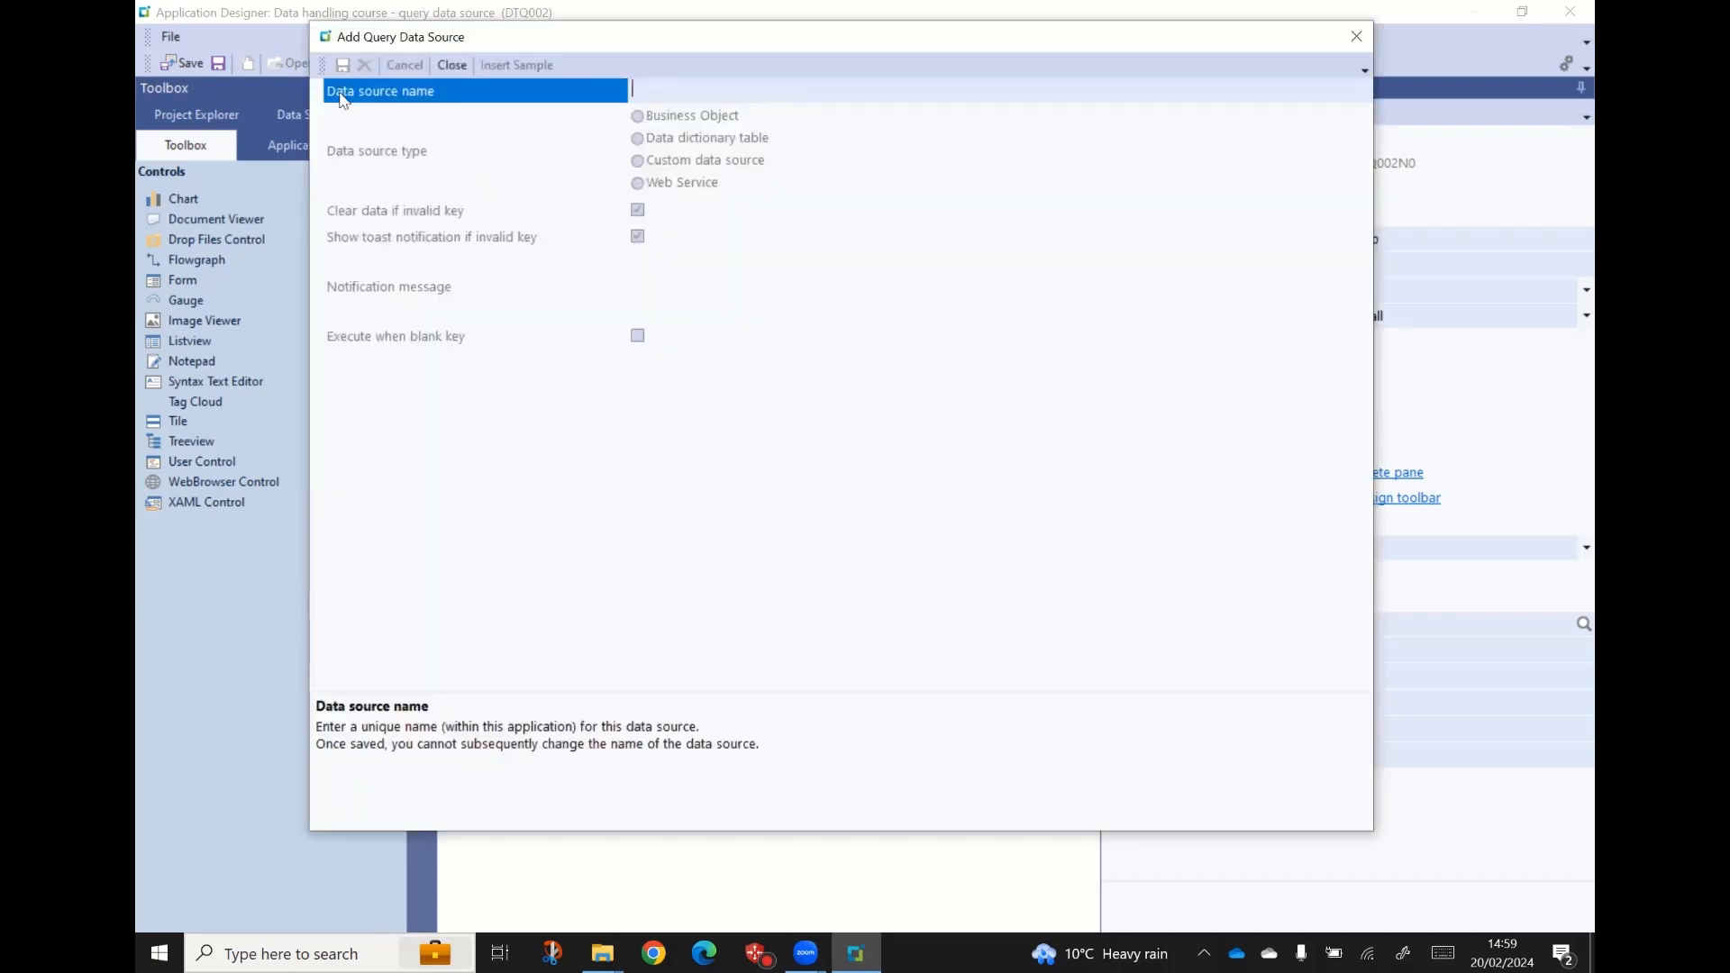
left_click(755, 99)
type("Customer Header")
left_click(639, 117)
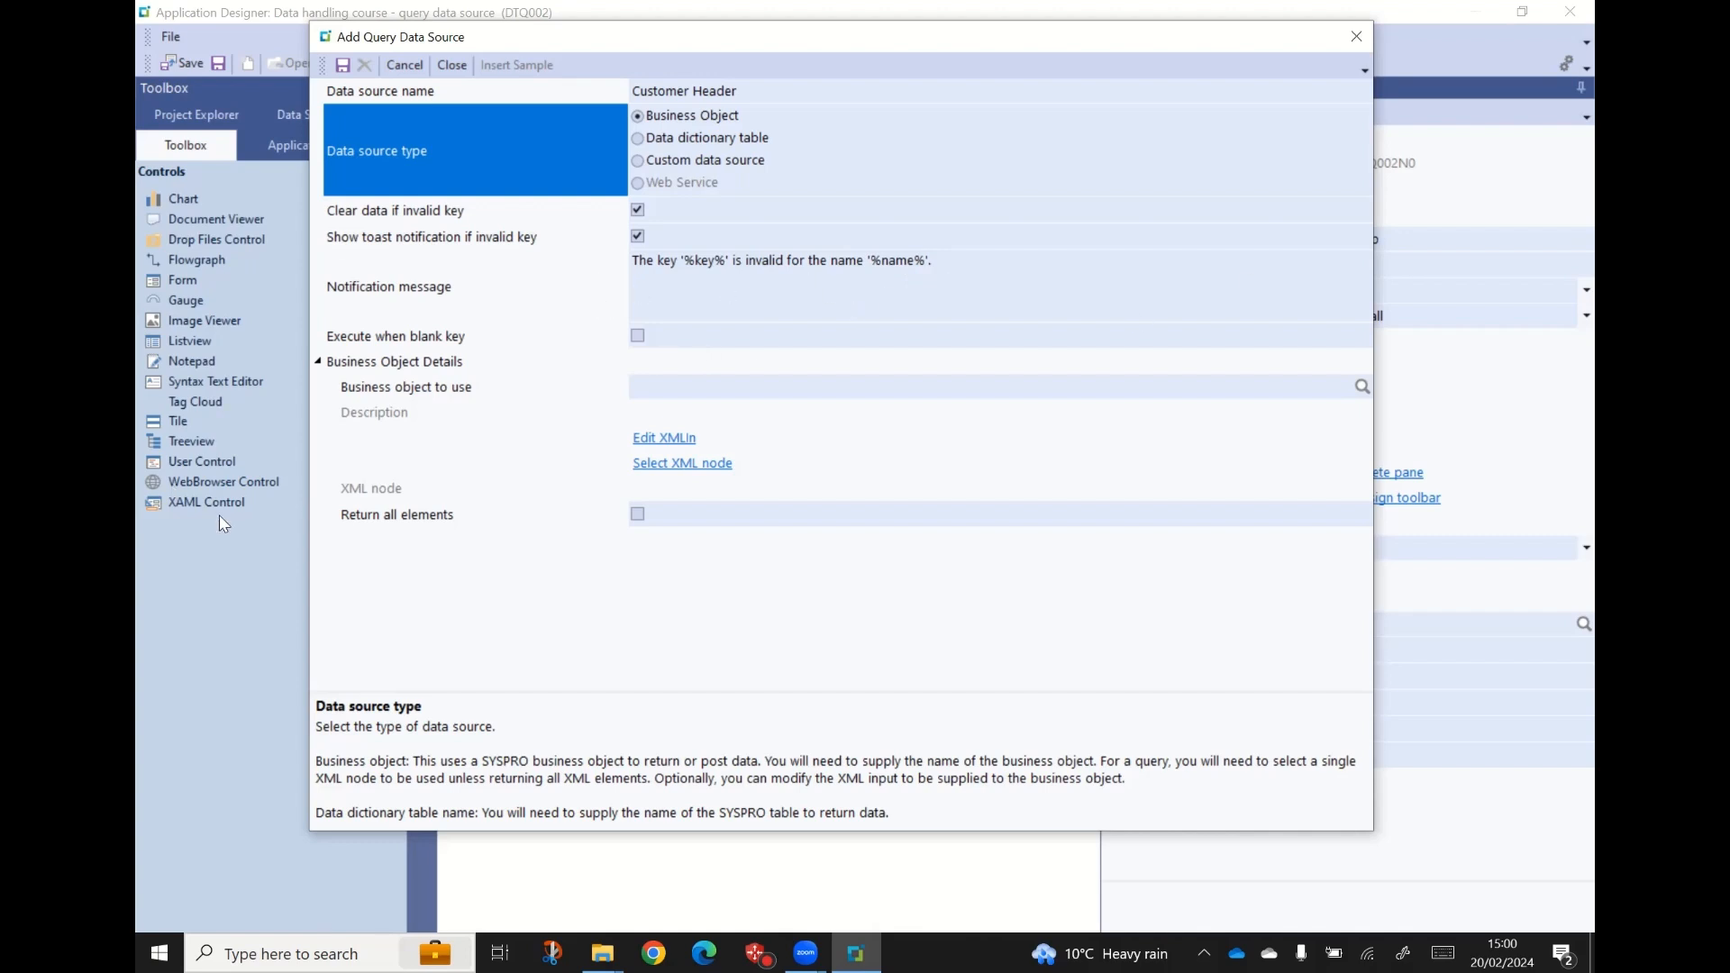
left_click(393, 340)
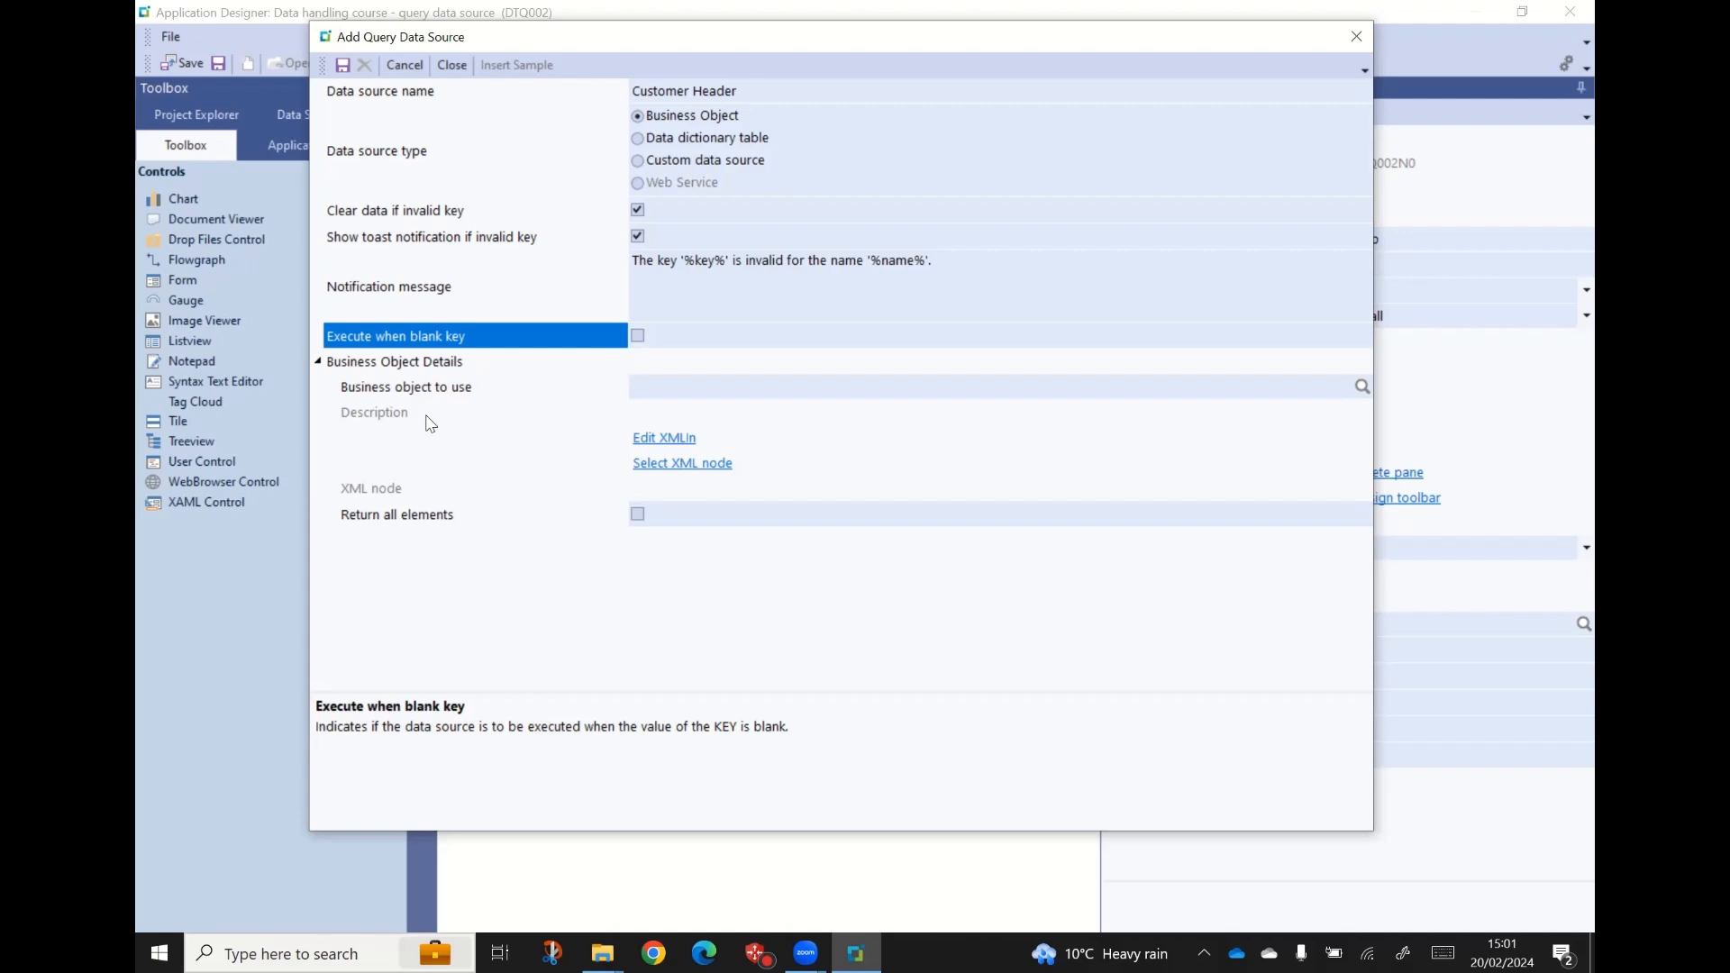
left_click(675, 387)
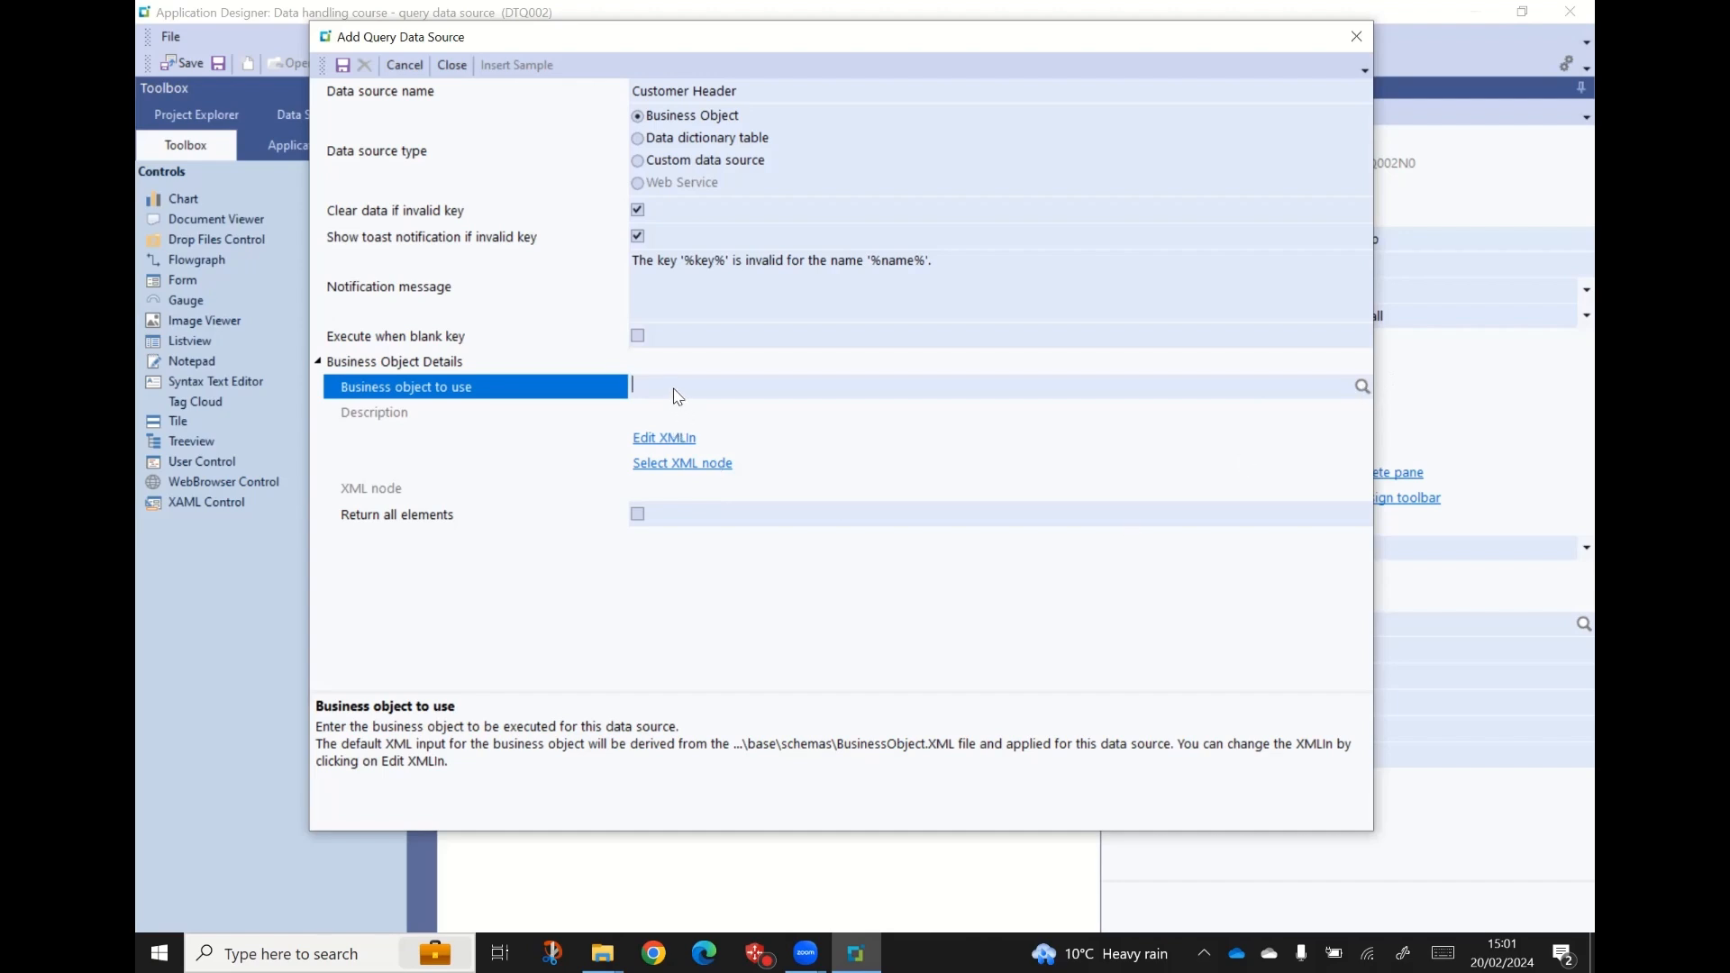
type("ARSQRY")
key("Tab")
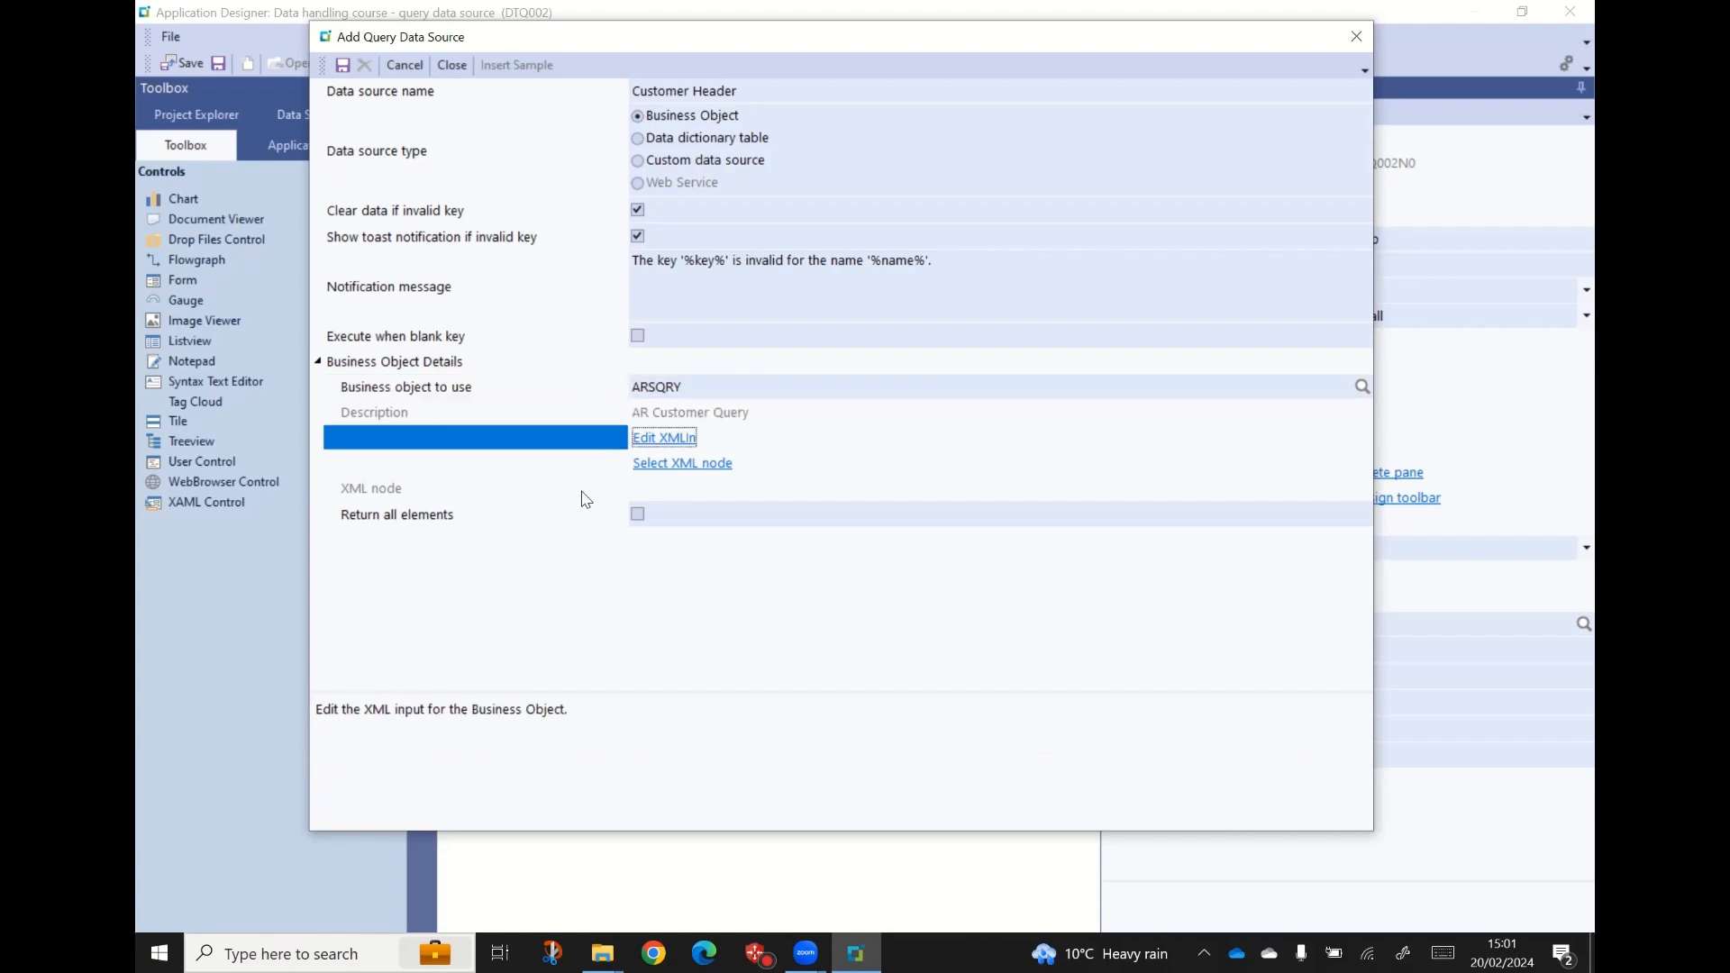
- In the business object's XML input, set IncludeTransactions, IncludeInvoices, IncludeCheckPayments and IncludePostDated to N, and save it
left_click(683, 440)
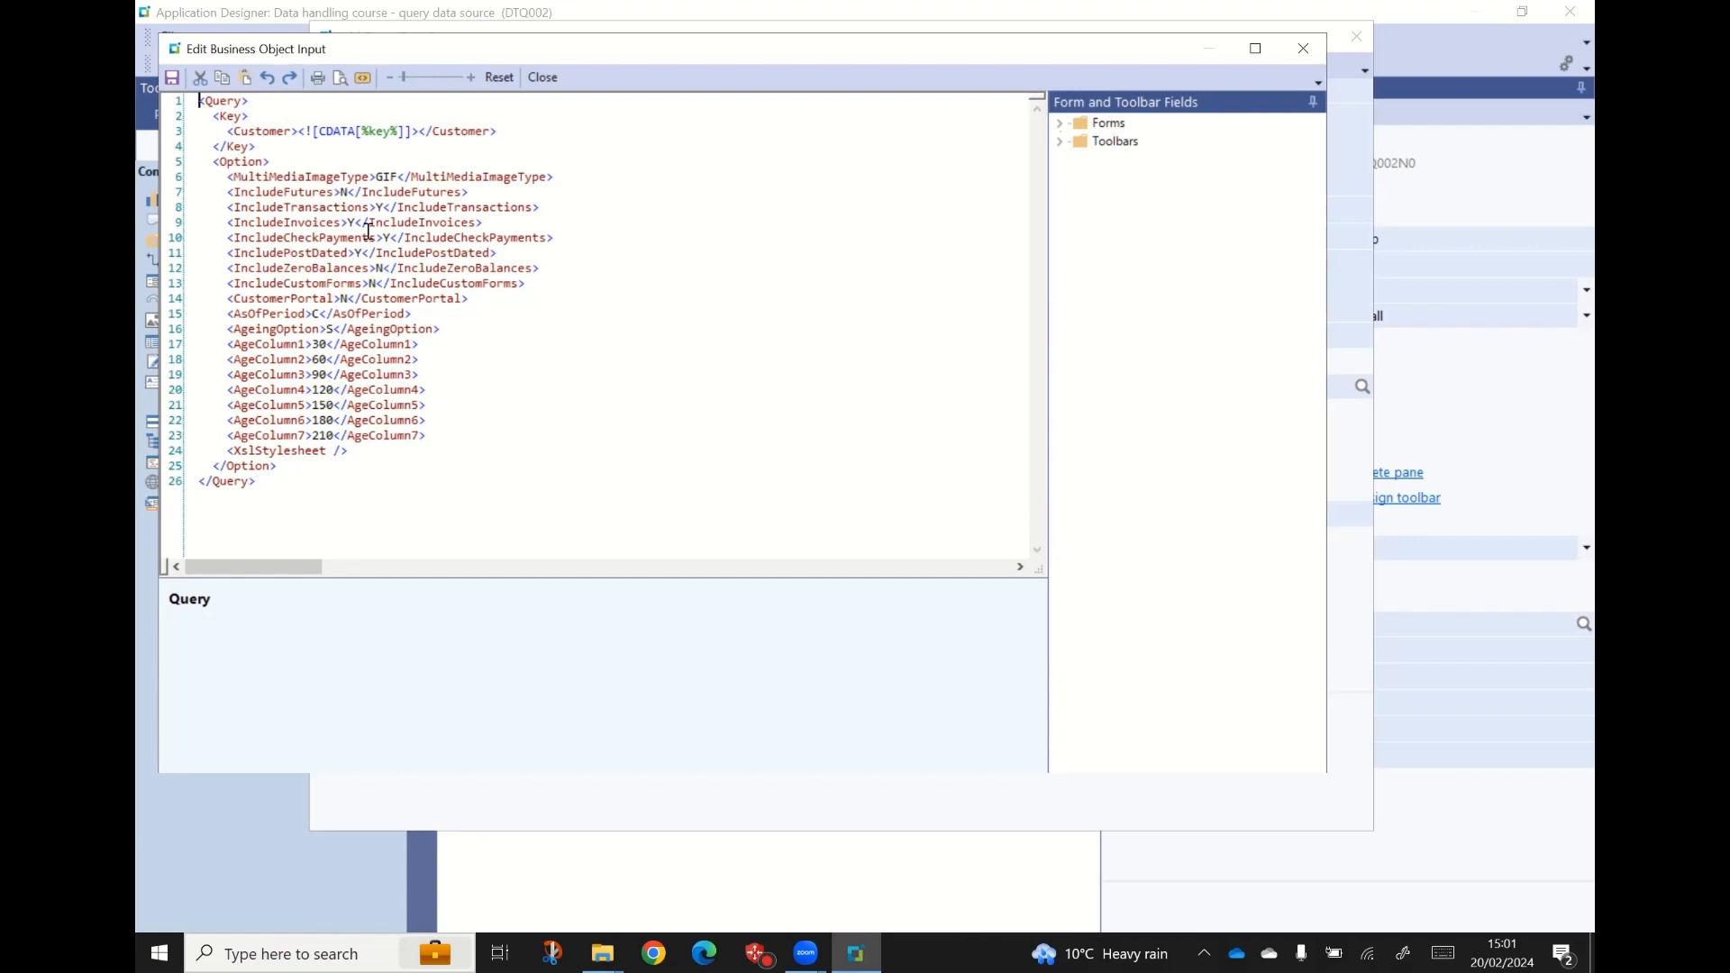
left_click(389, 208)
key("BackSpace")
type("N")
key("Down")
key("Left")
key("Left")
key("Left")
key("Left")
key("BackSpace")
type("N")
key("Down")
key("Right")
key("Right")
key("Right")
key("Right")
key("Right")
key("BackSpace")
type("N")
key("Down")
key("Down")
key("Left")
key("Left")
key("BackSpace")
type("N")
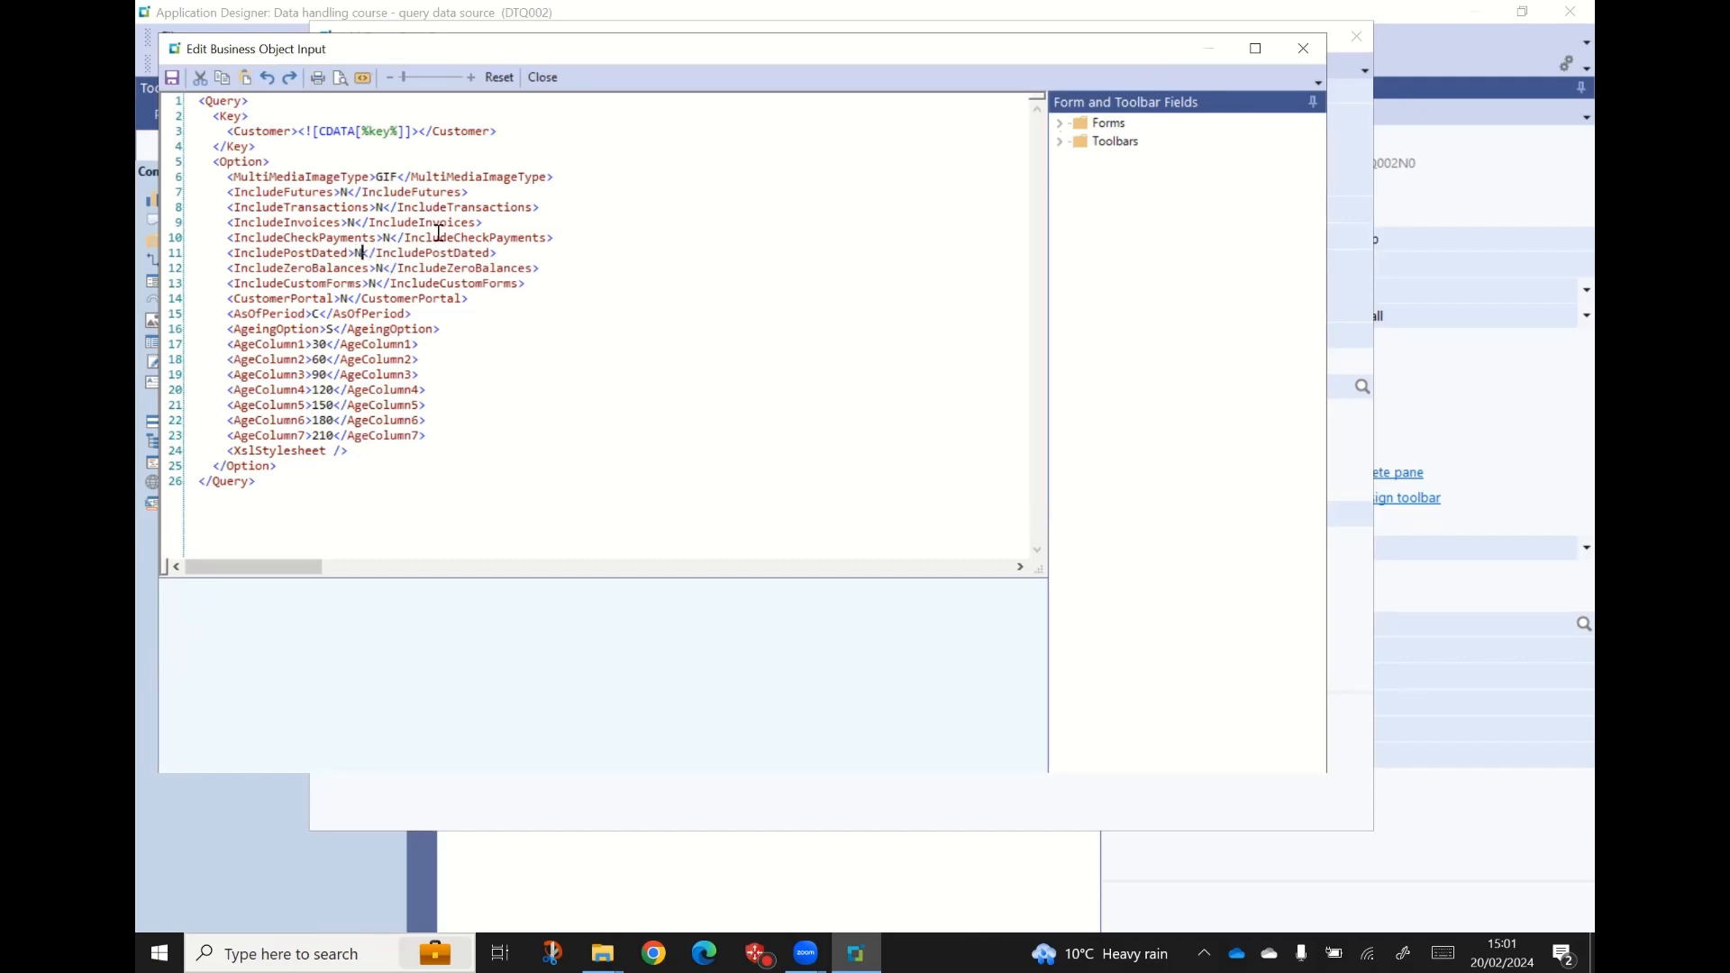
left_click(171, 79)
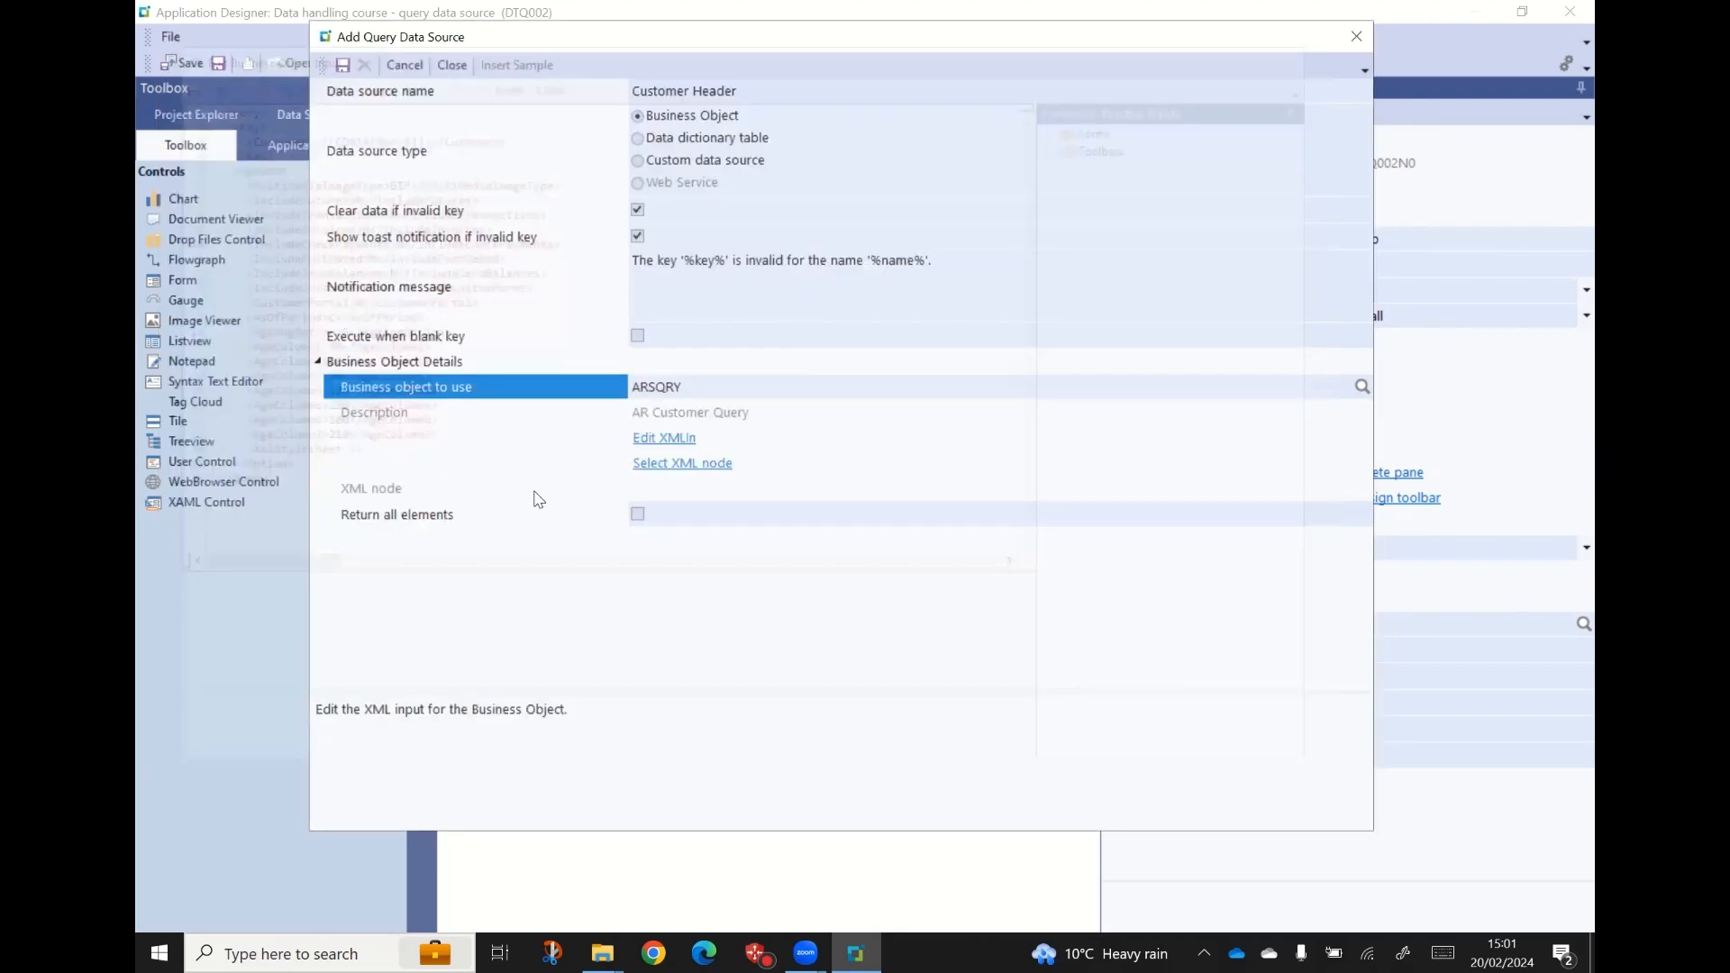
- Choose Header as the XML node for the Customer Header data source and save the data source
left_click(689, 465)
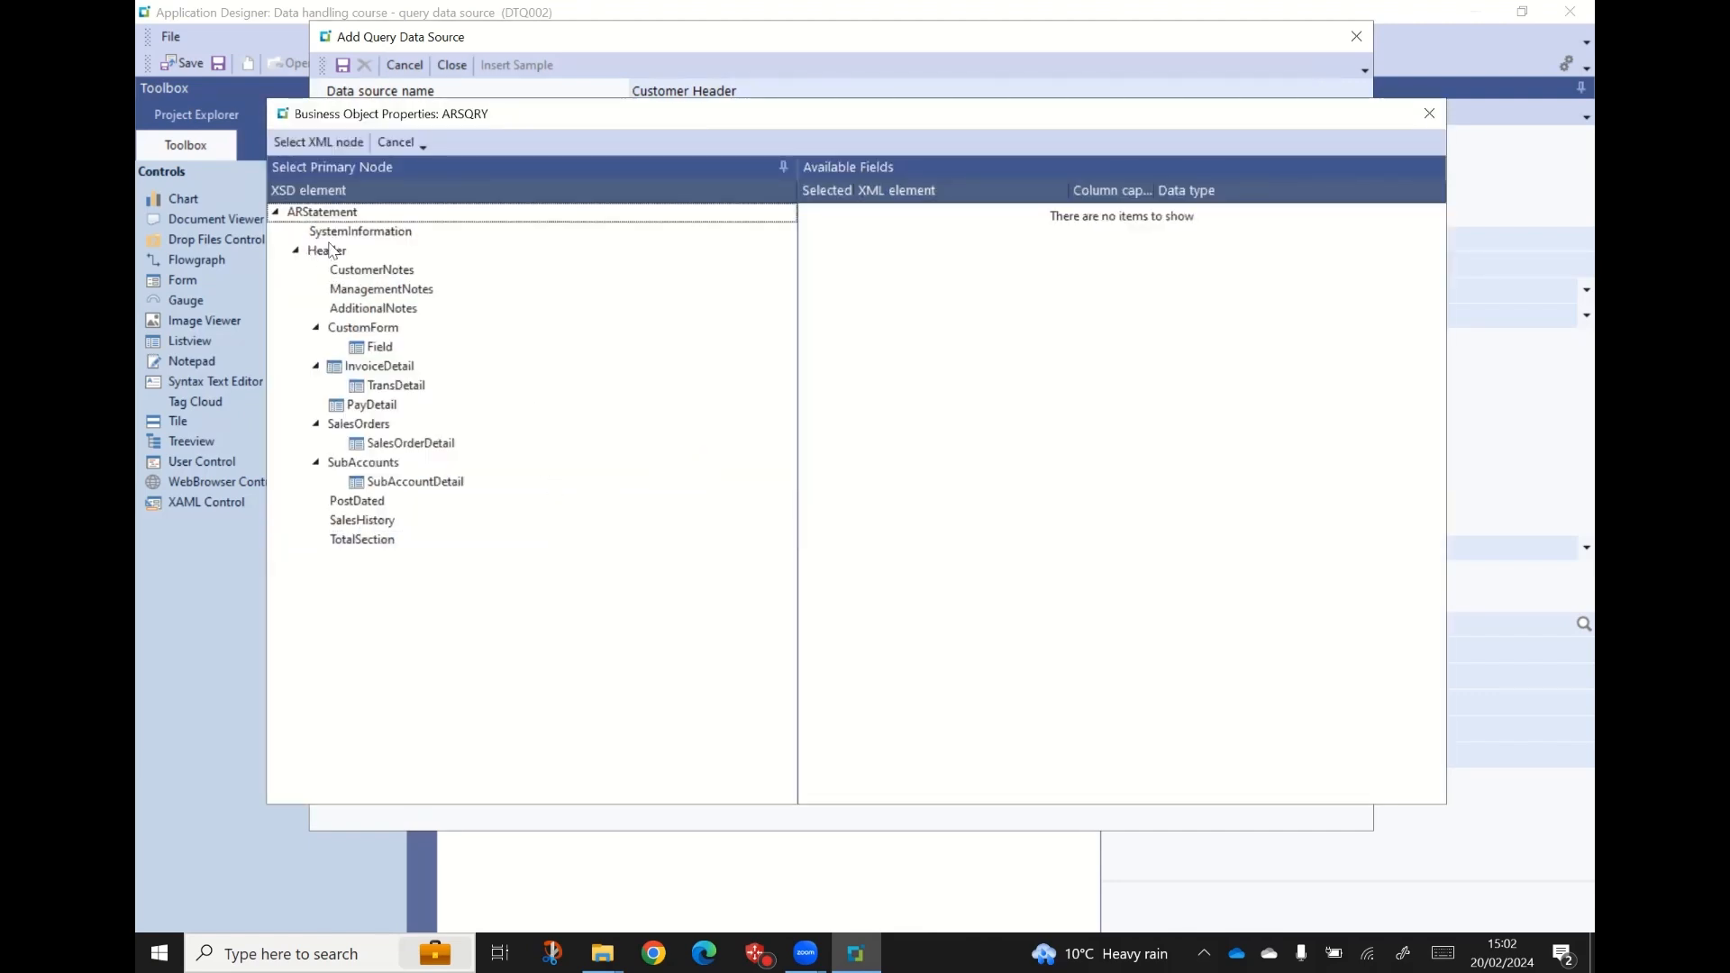
left_click(332, 251)
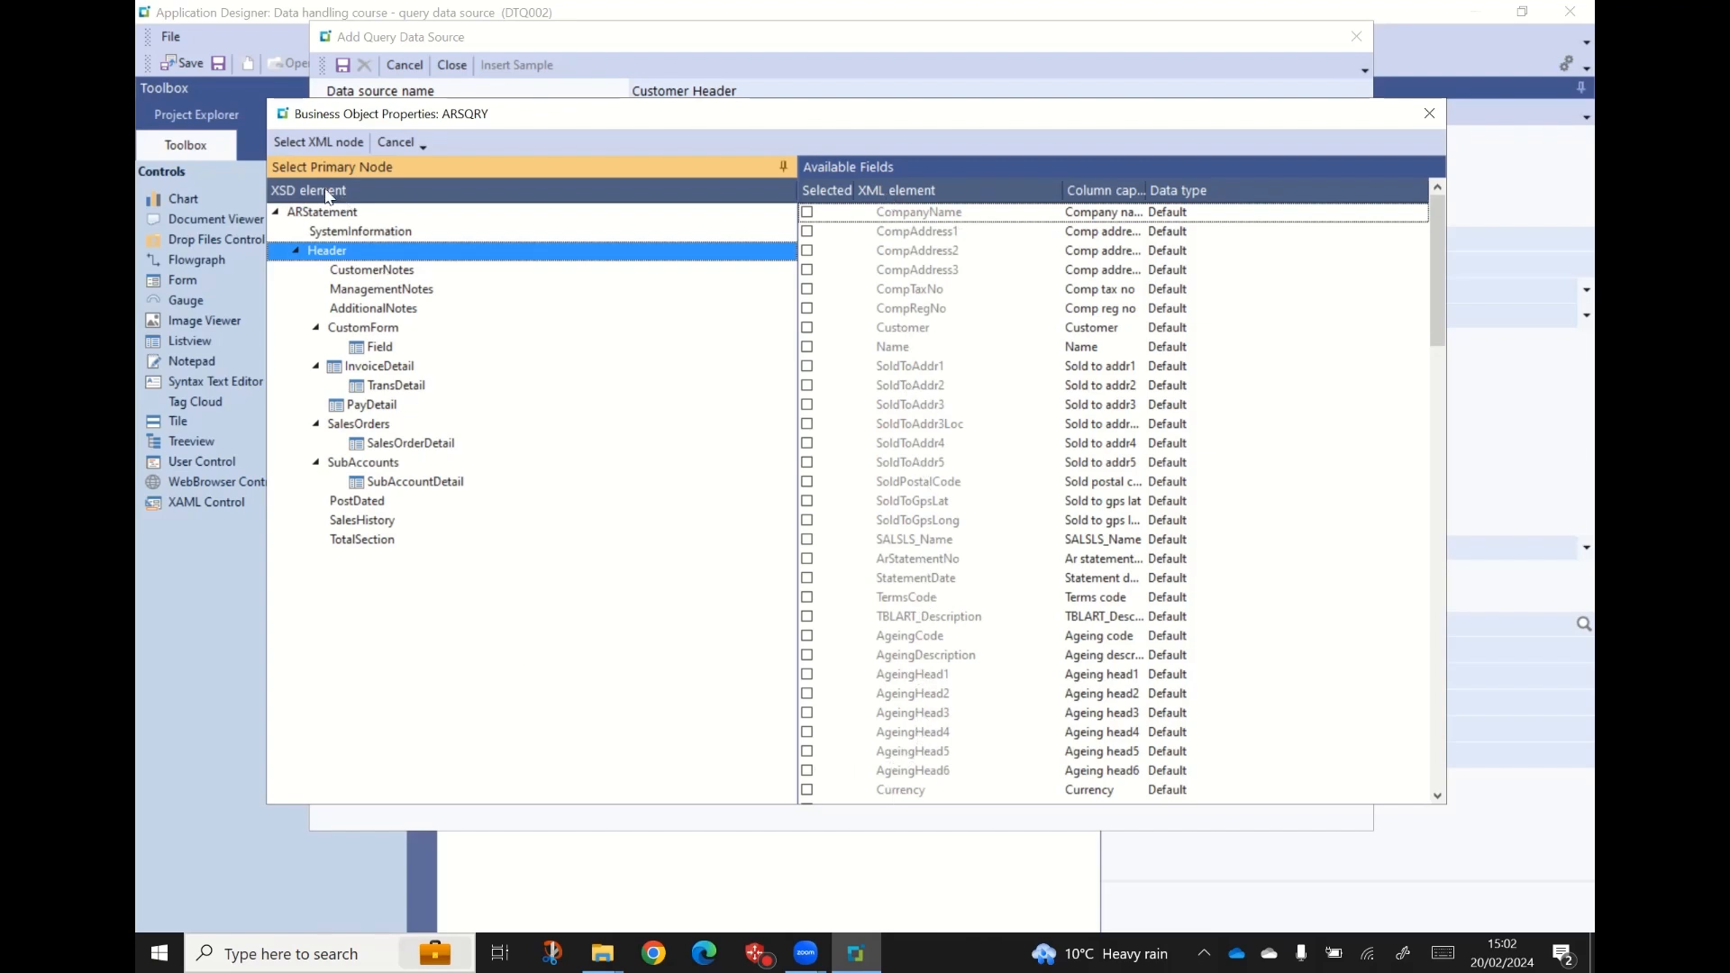
left_click(313, 144)
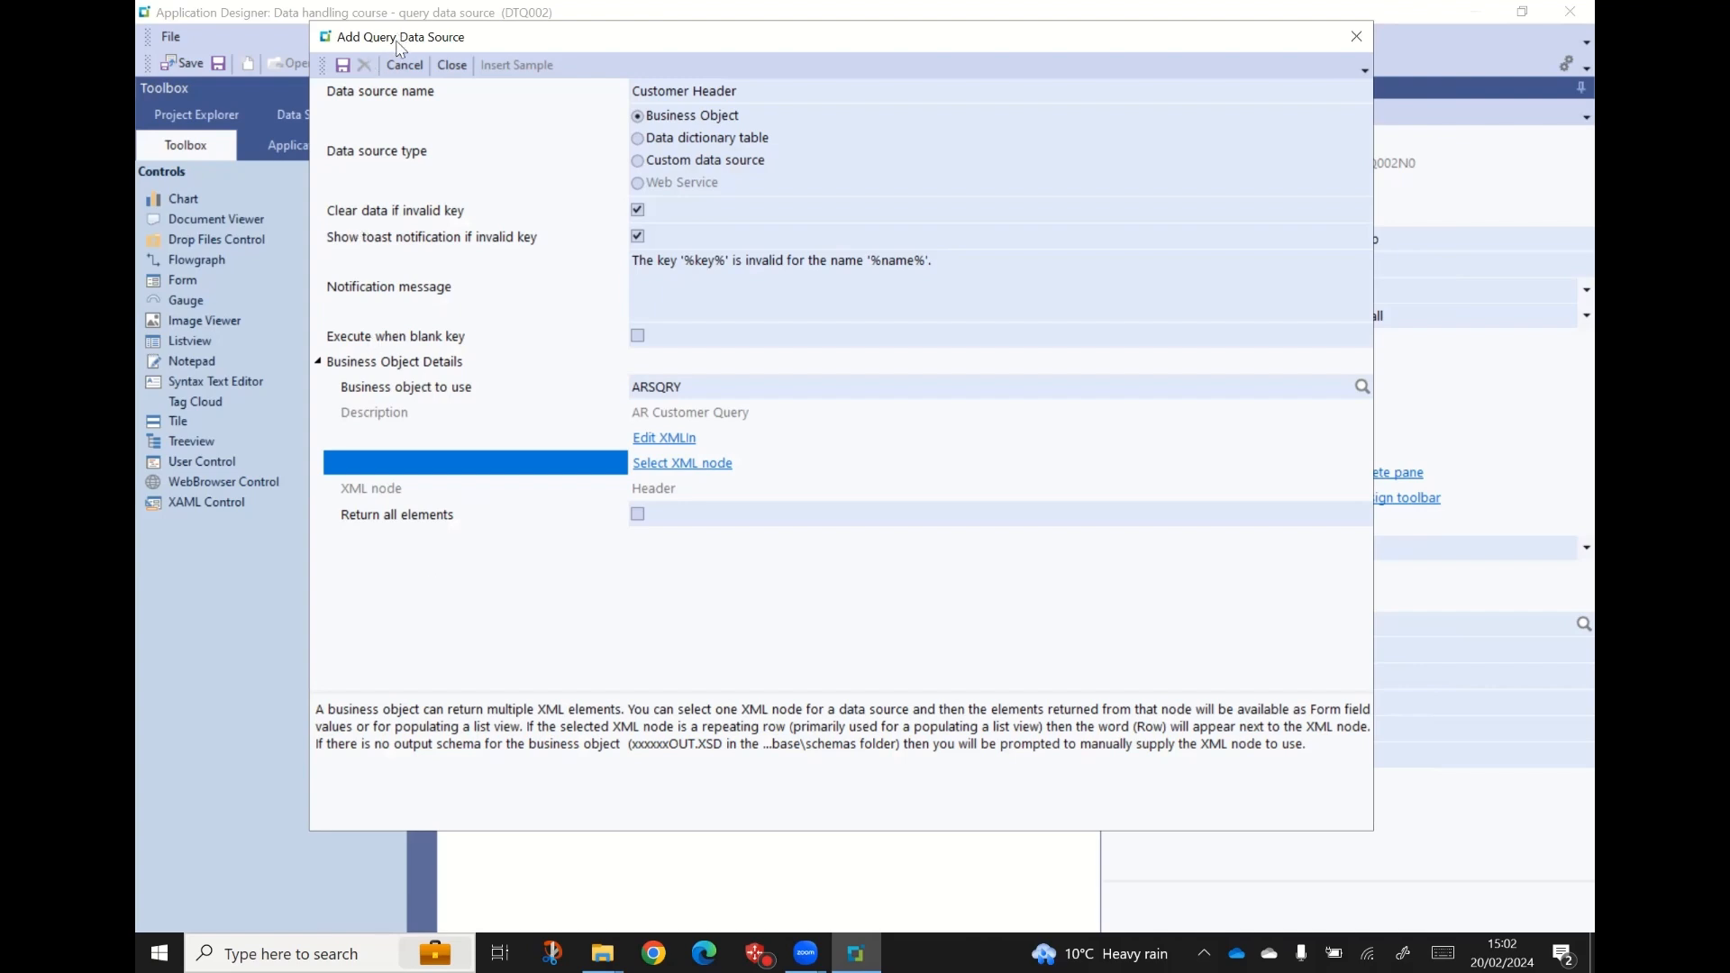
left_click_drag(398, 36, 411, 136)
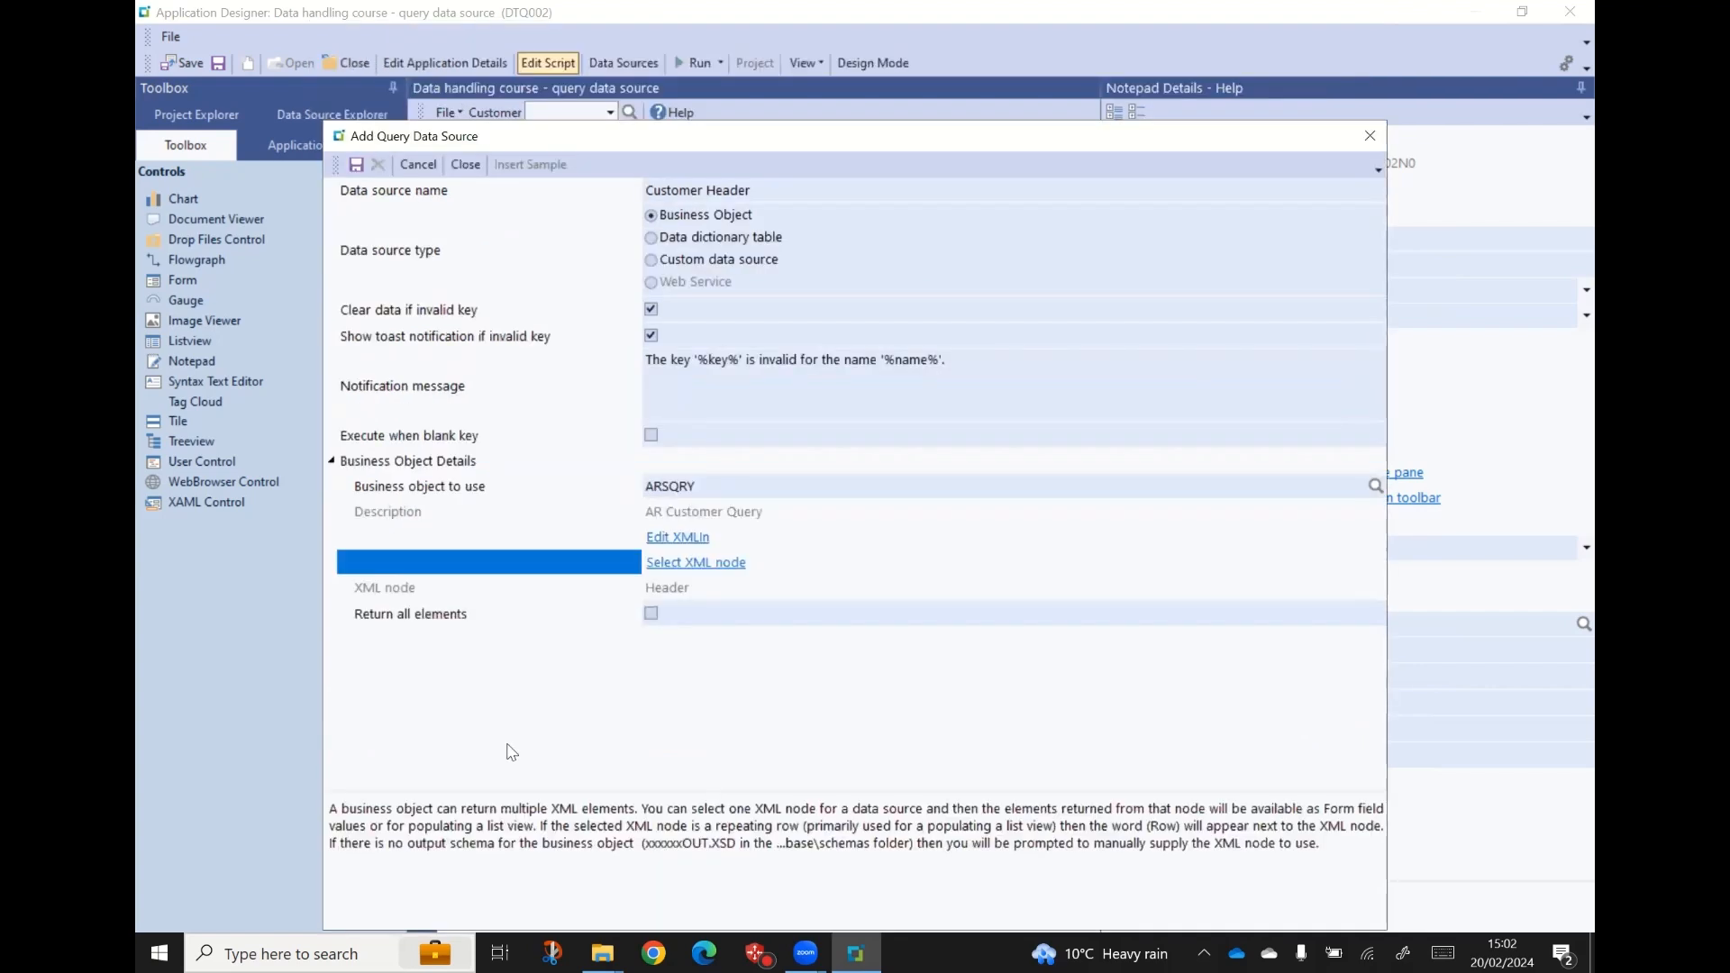
left_click(357, 165)
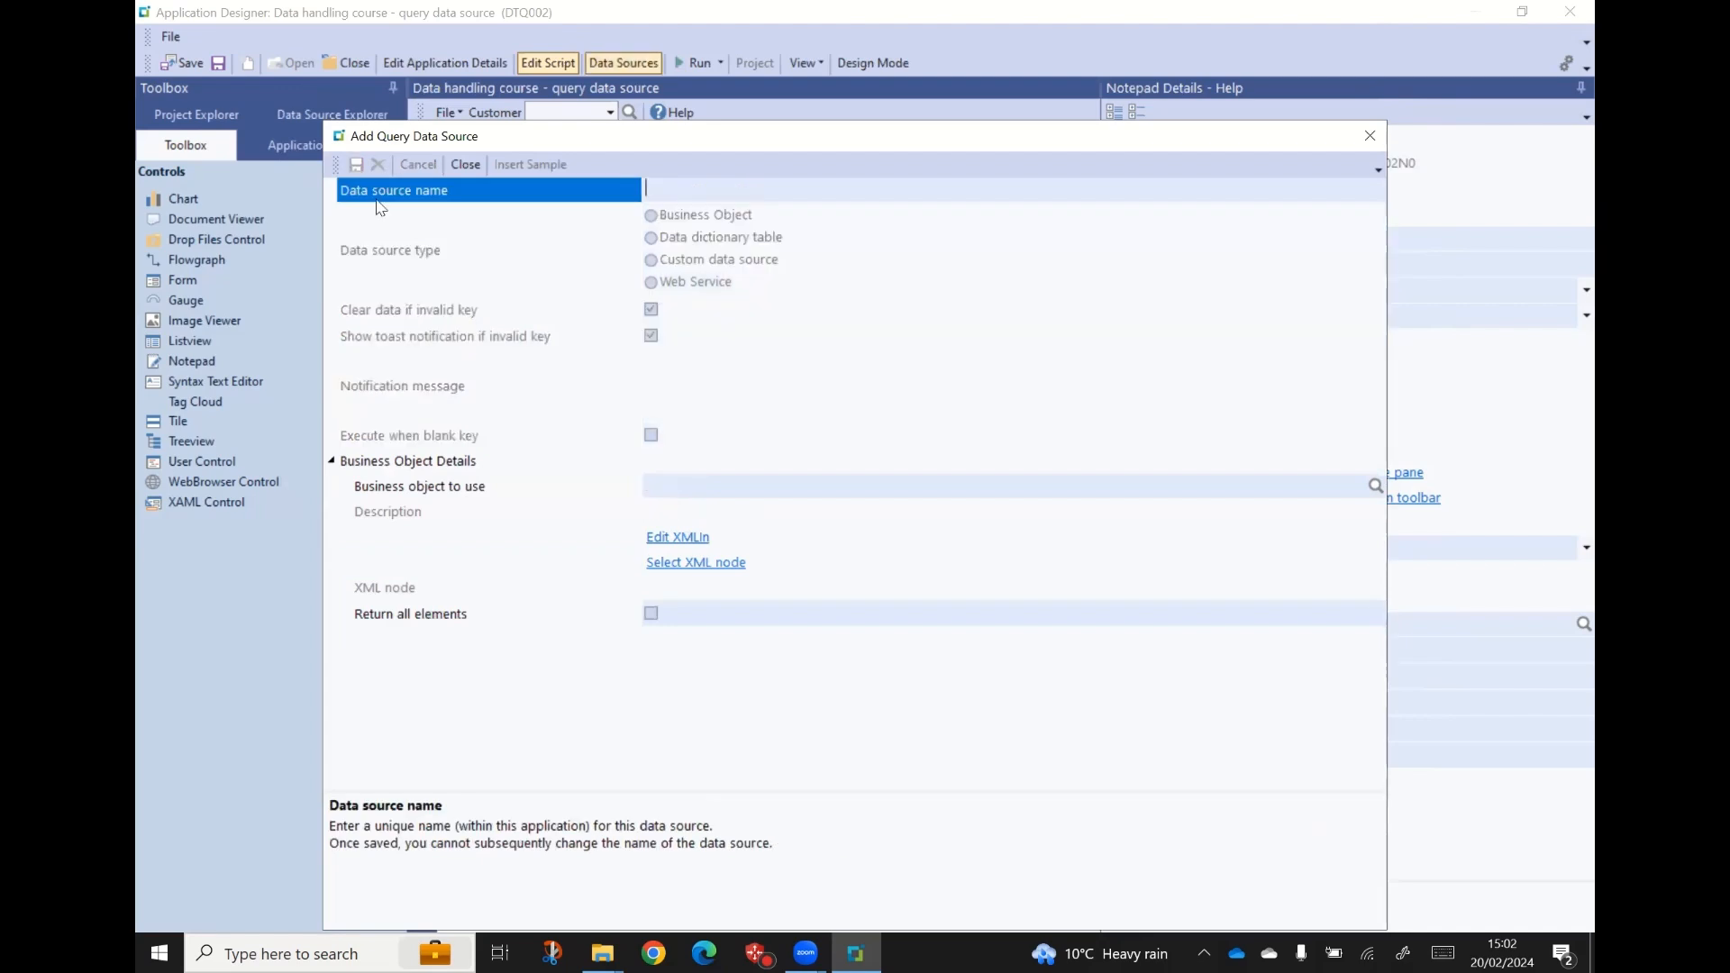
- Define another query data source named Customer Totals, of type Business Object, using the ARSQRY business object
type("Customer Totals")
key("Tab")
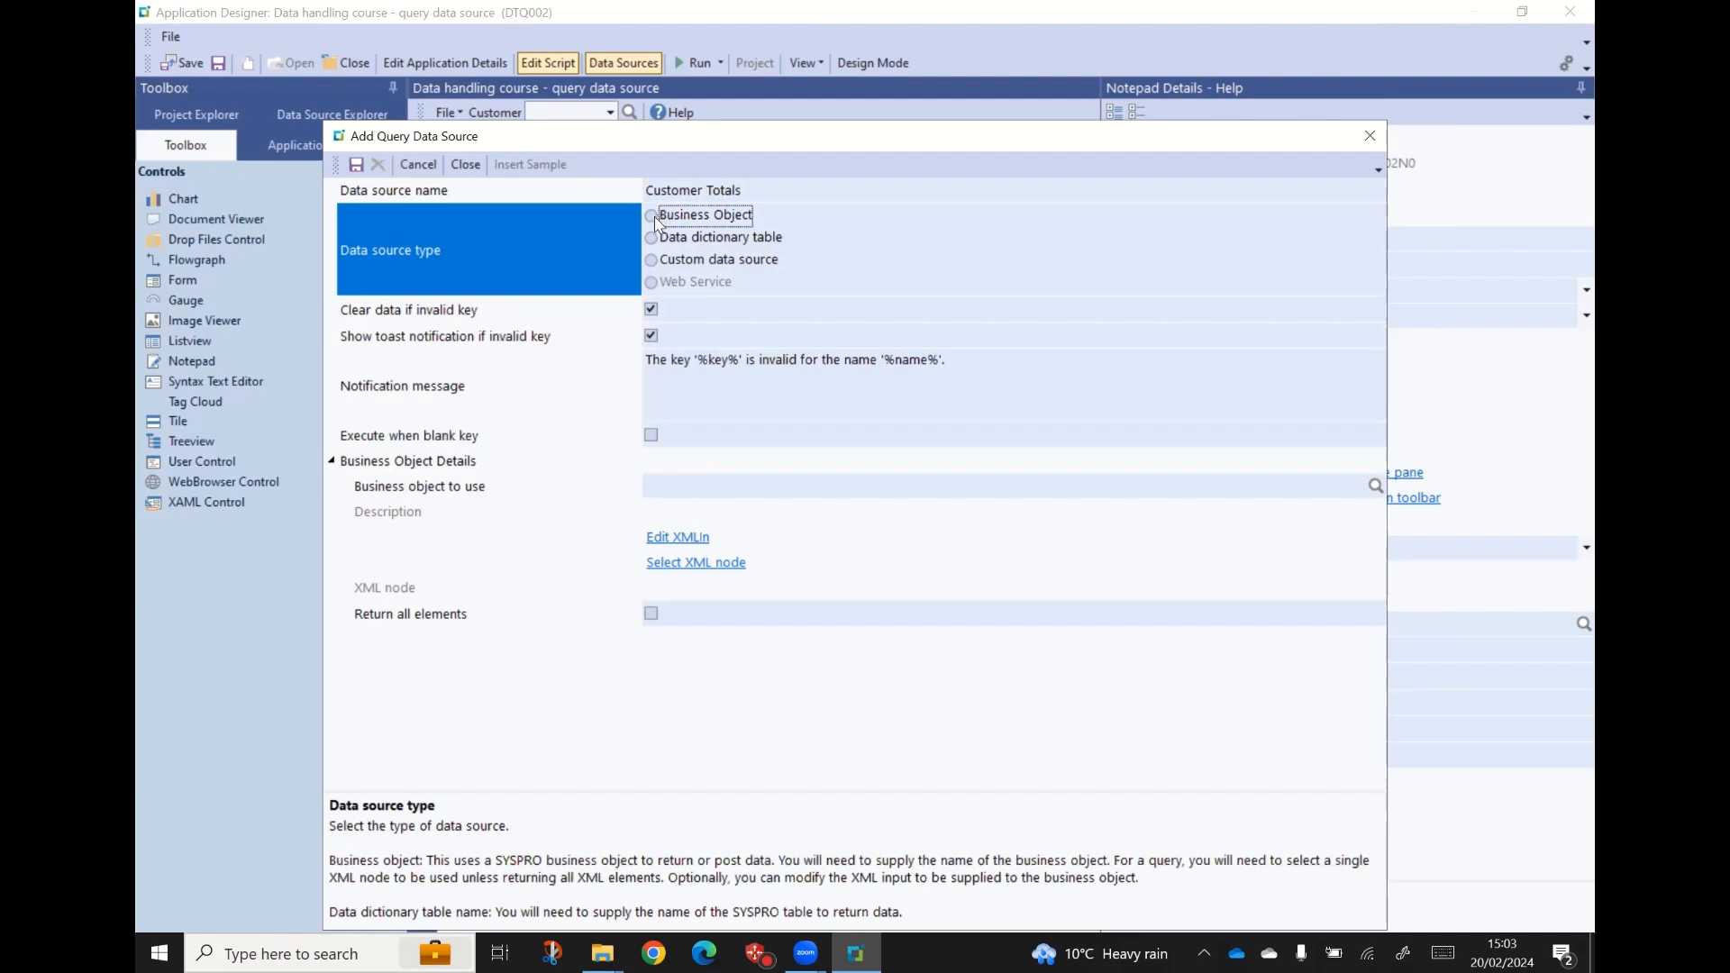
left_click(660, 492)
type("ARSQRY")
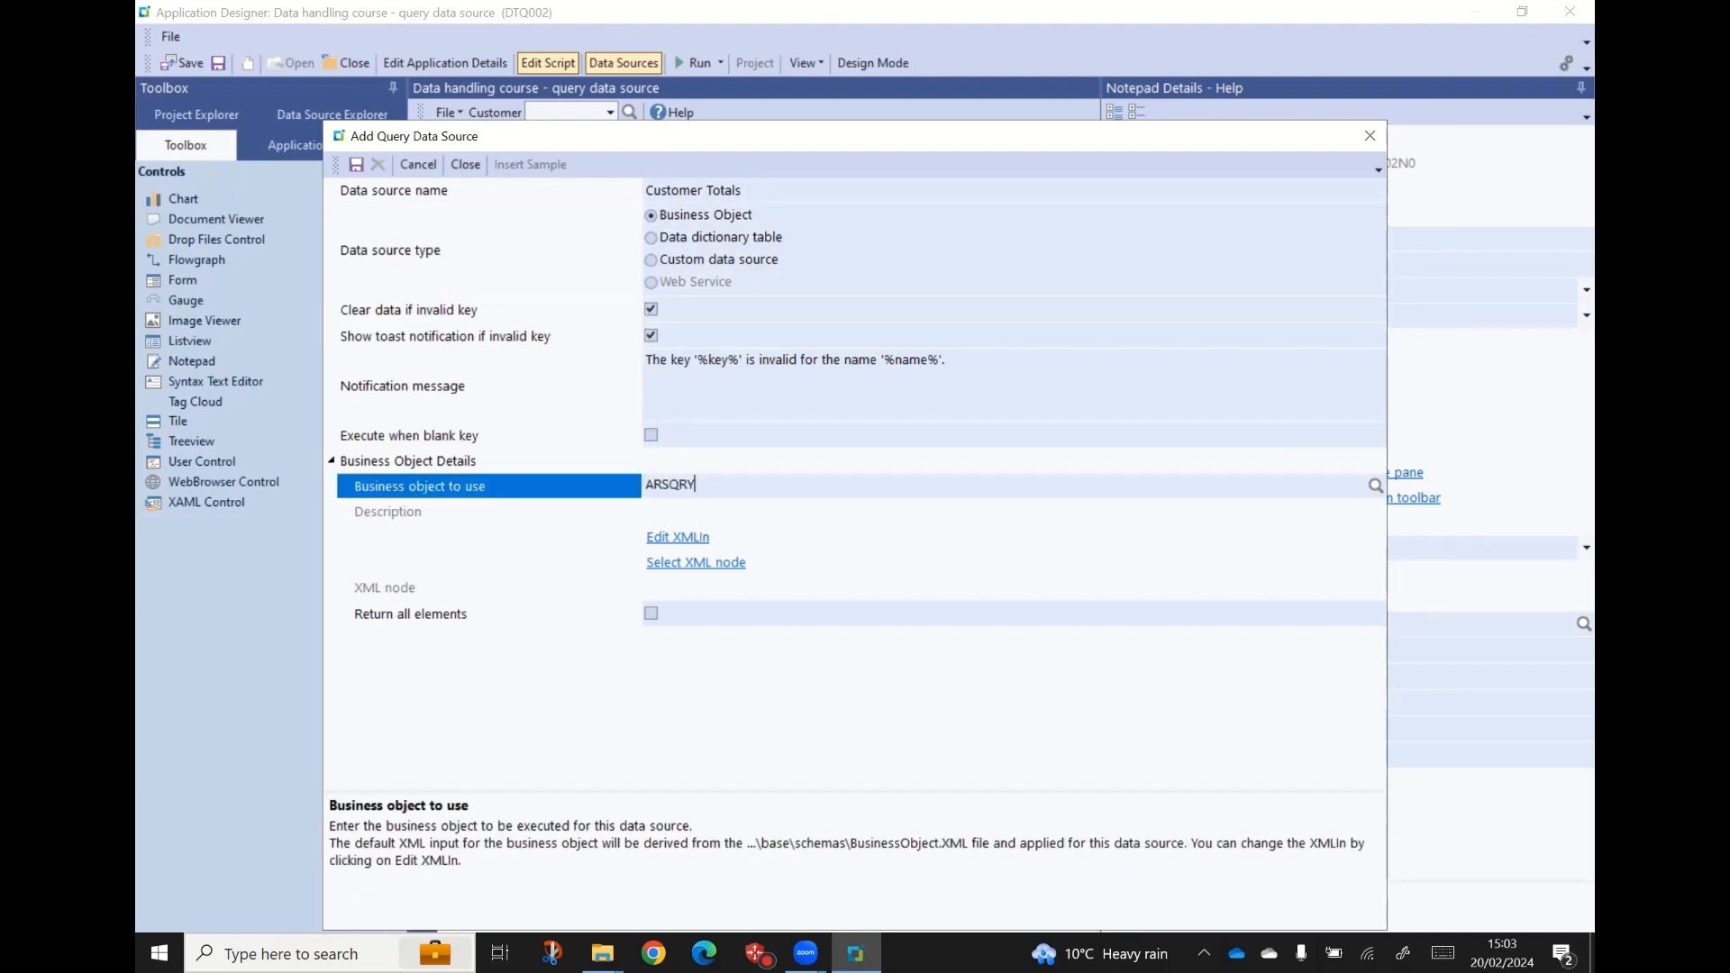
key("Tab")
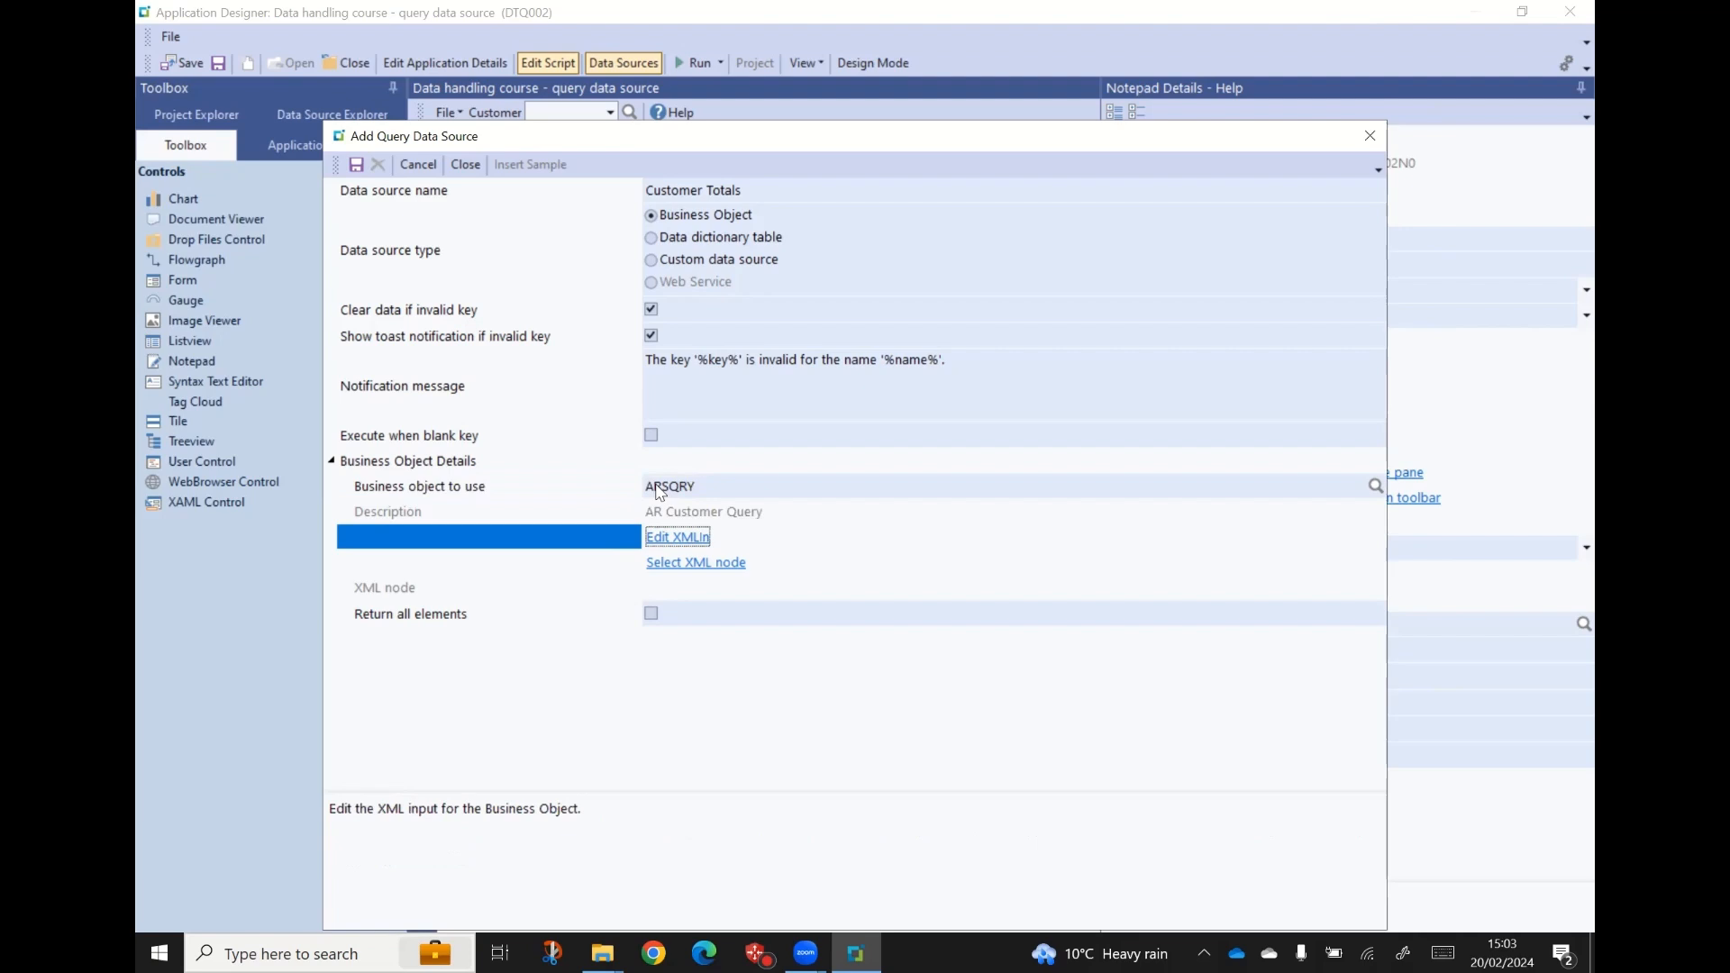
- Choose TotalSection as the XML node for Customer Totals, save the data source, and close the Data Sources windows
left_click(697, 563)
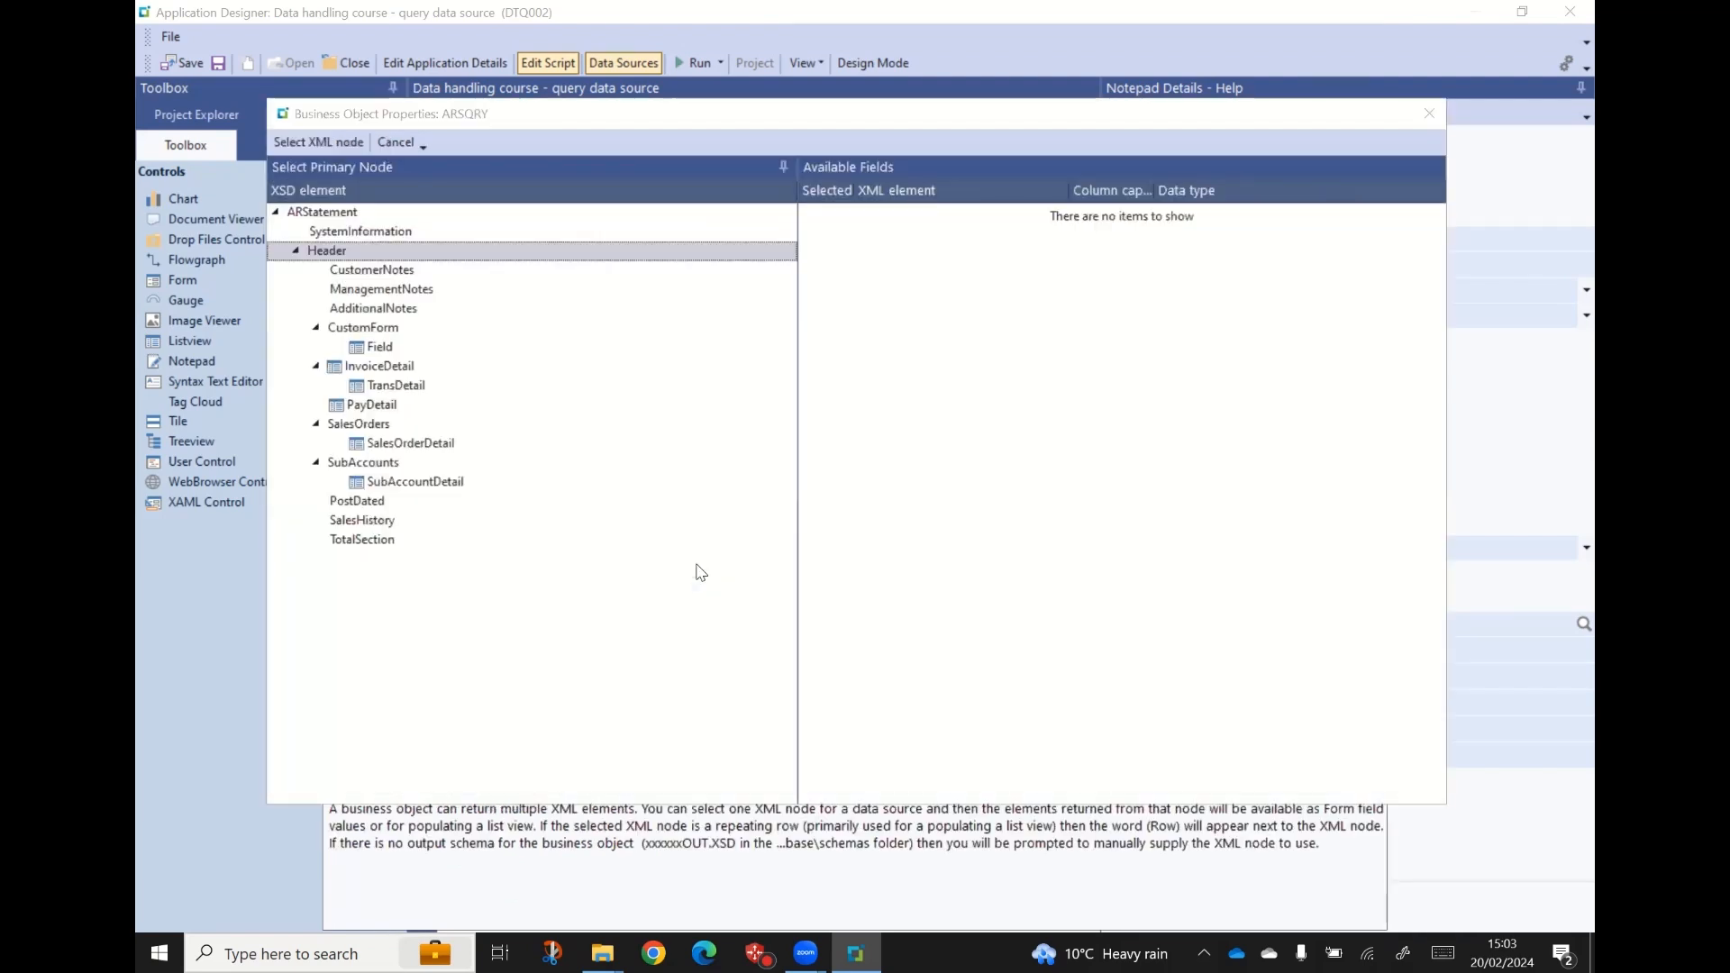
left_click(369, 540)
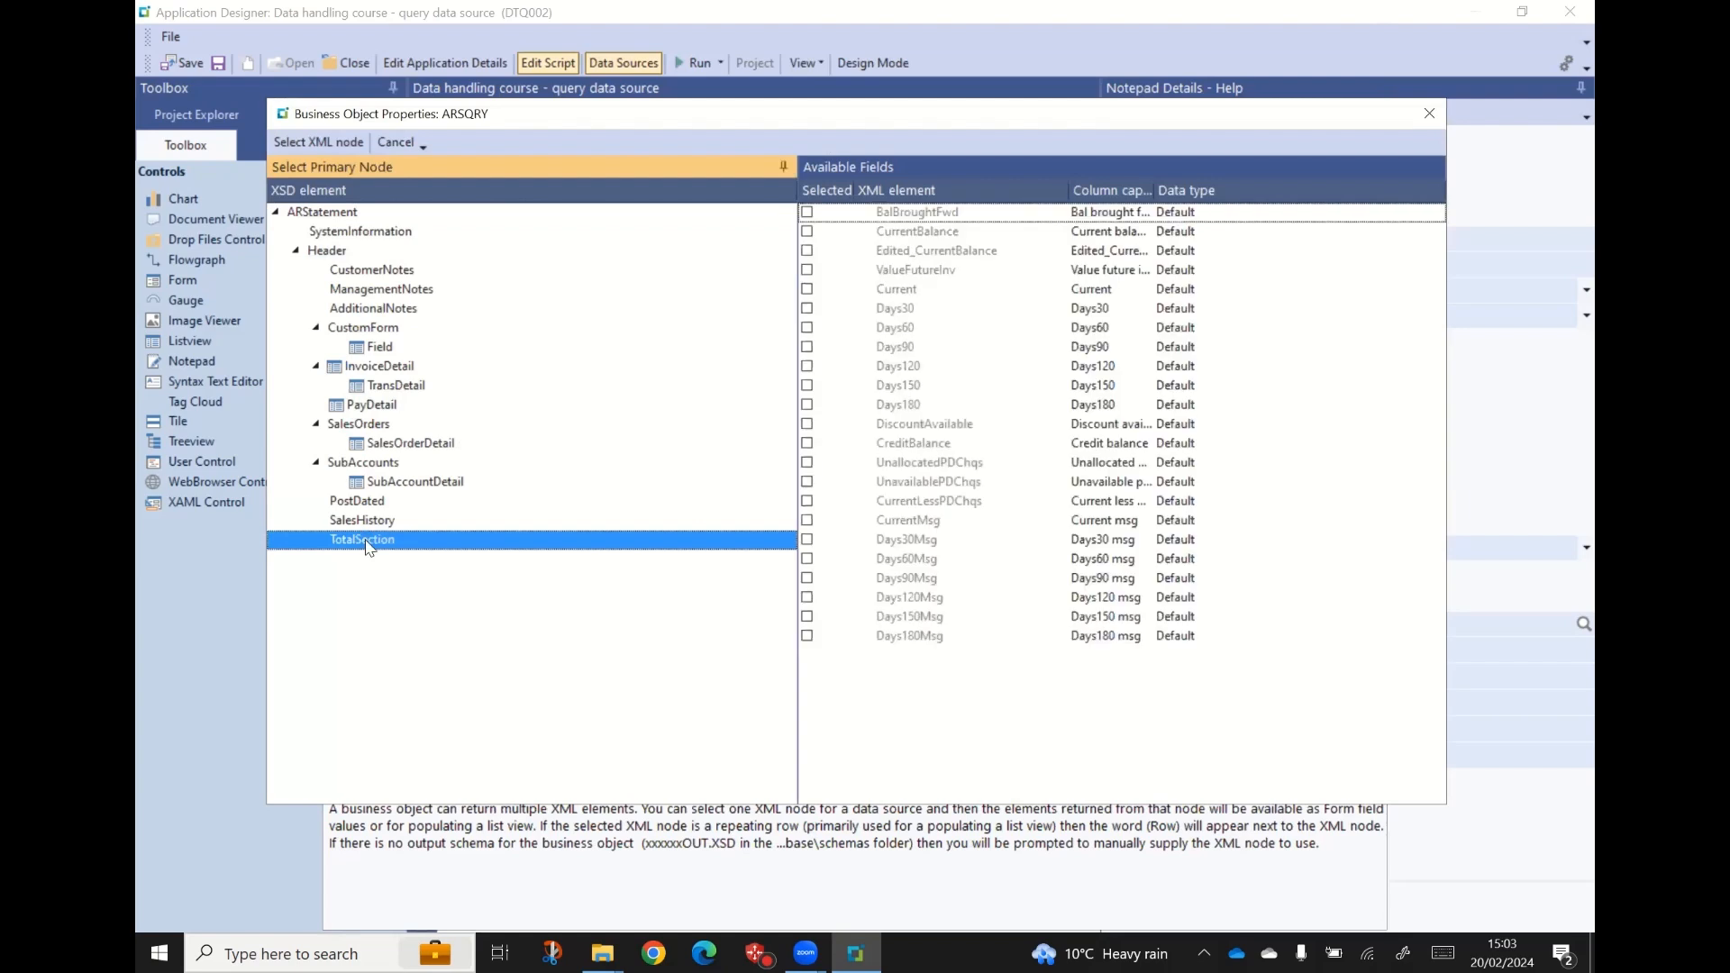
left_click(315, 144)
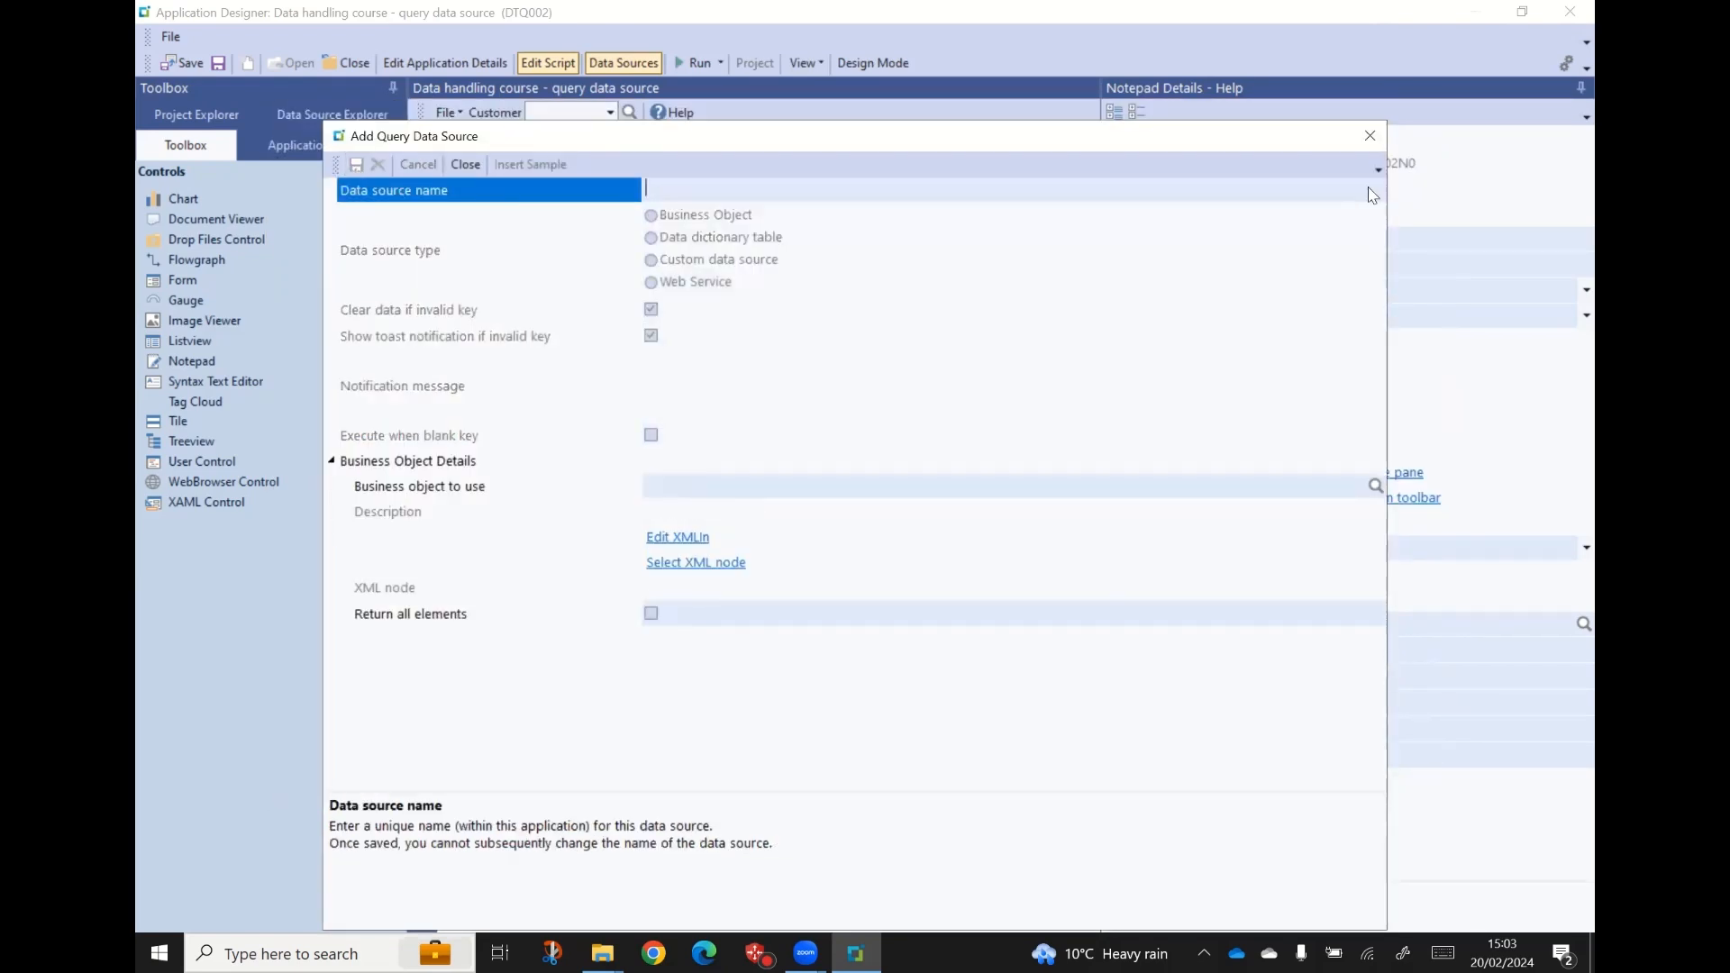
left_click(1371, 137)
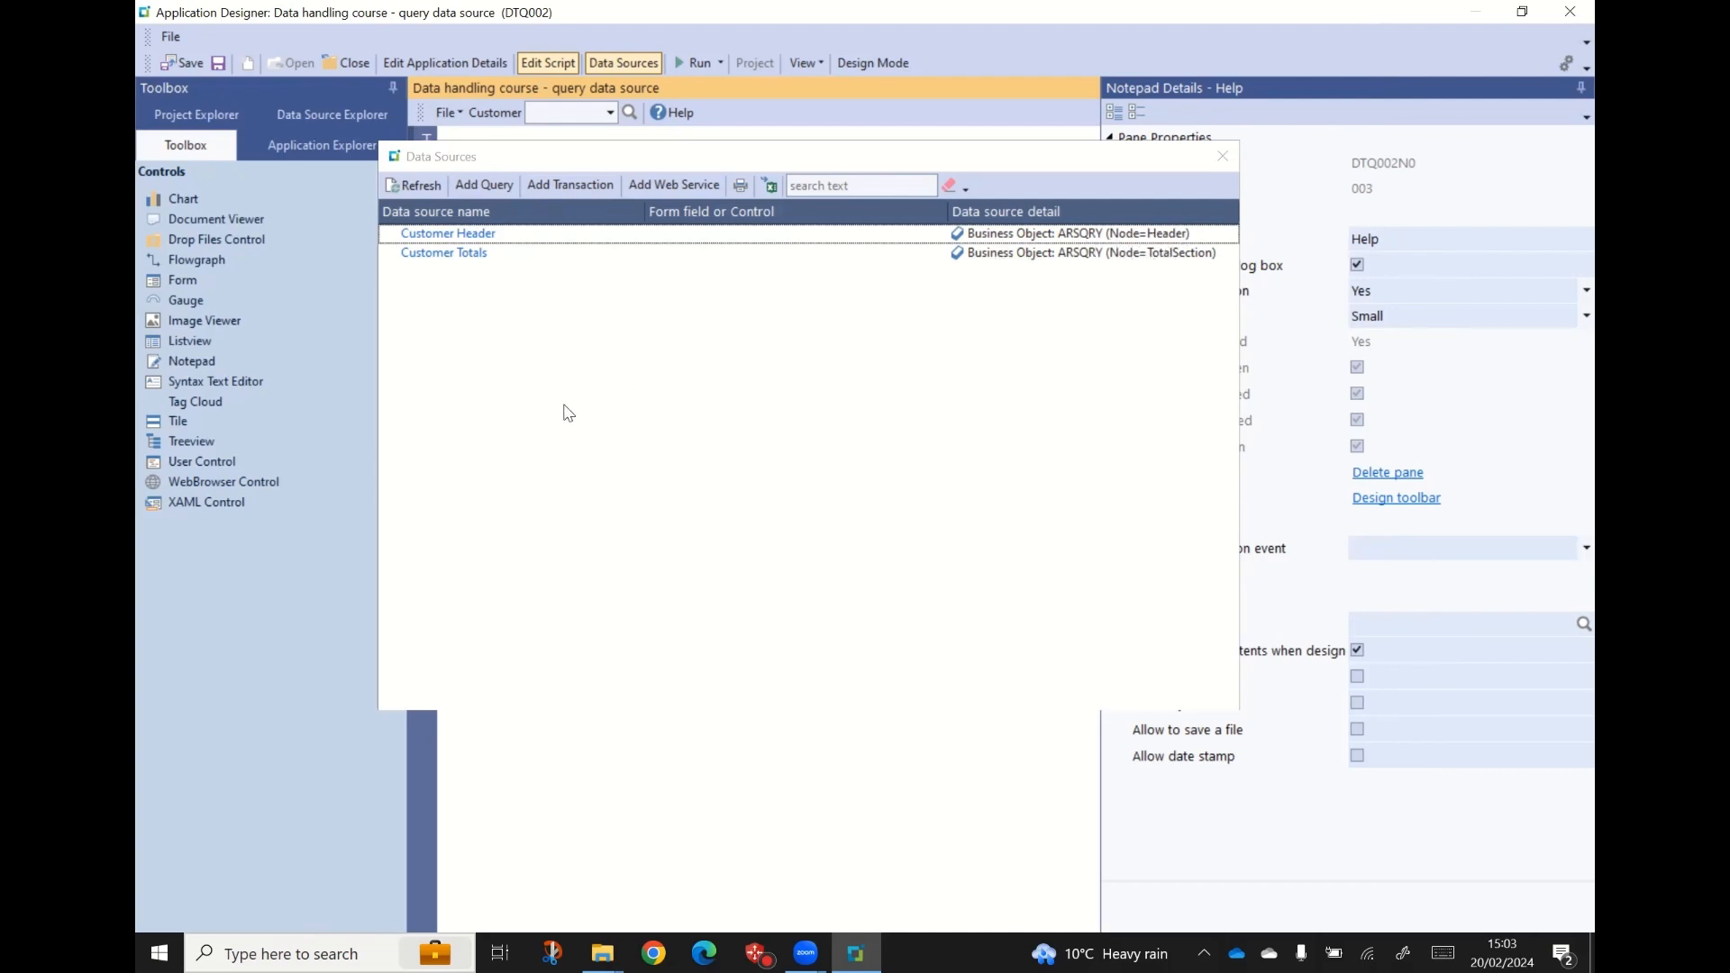
left_click(1223, 155)
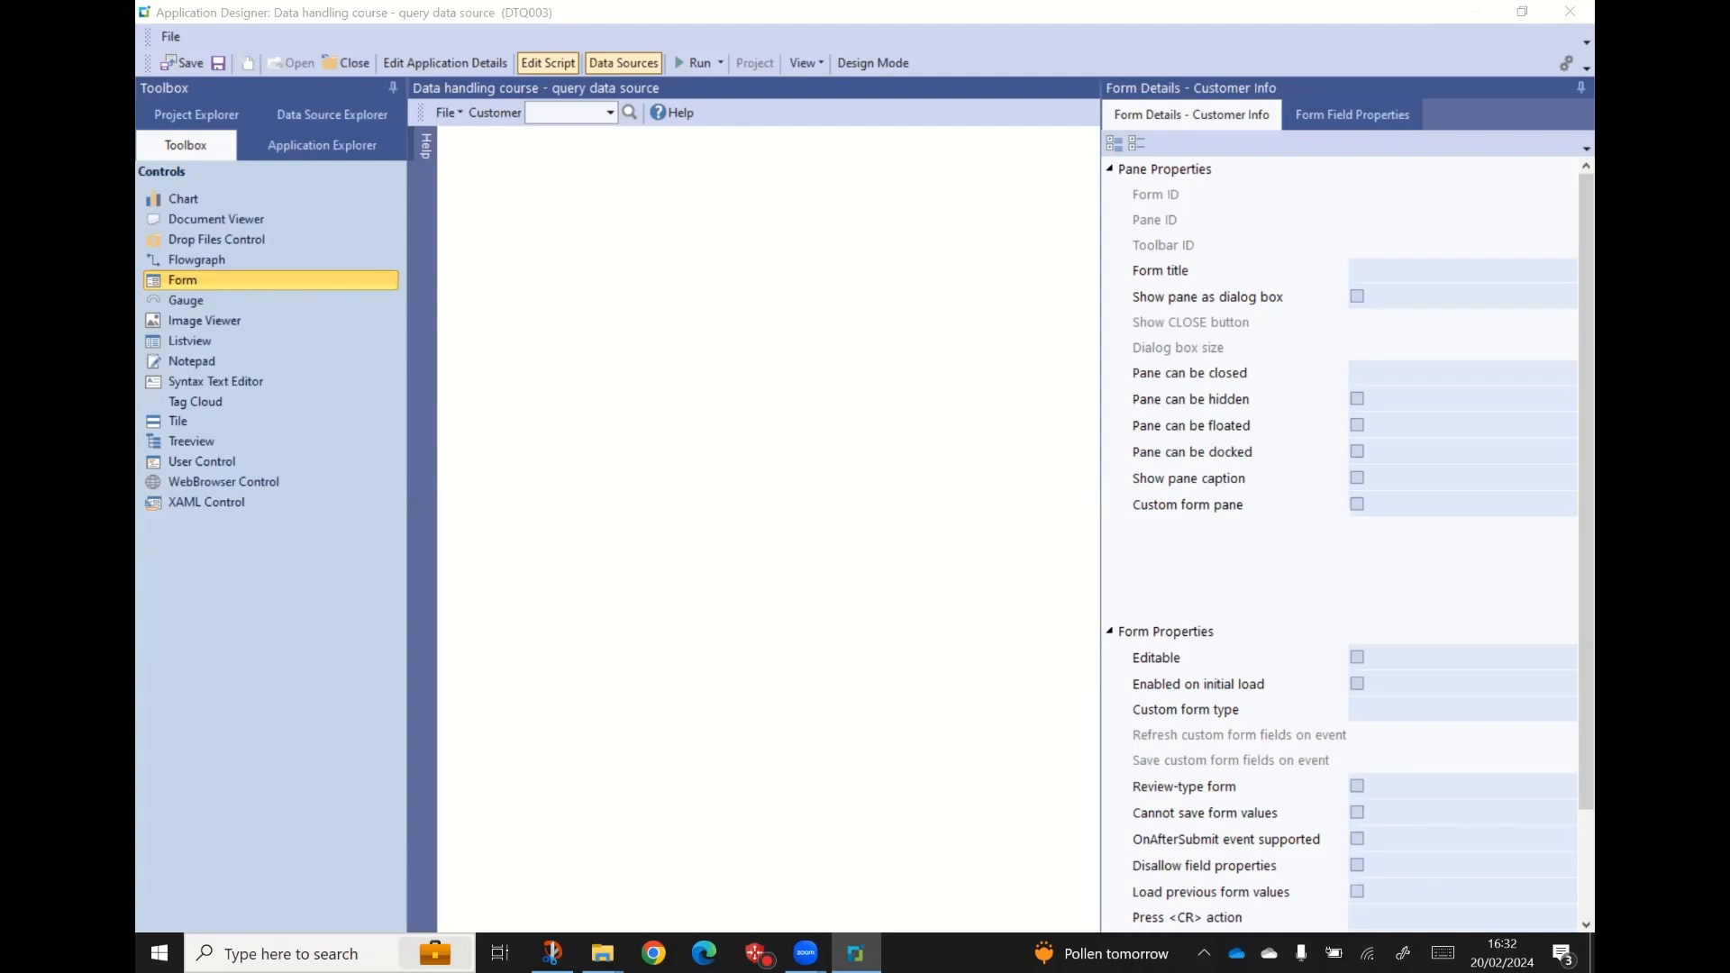
- Switch to Snip & Sketch to examine the example screenshot of the finished application layout, and minimize it
key("alt+Tab")
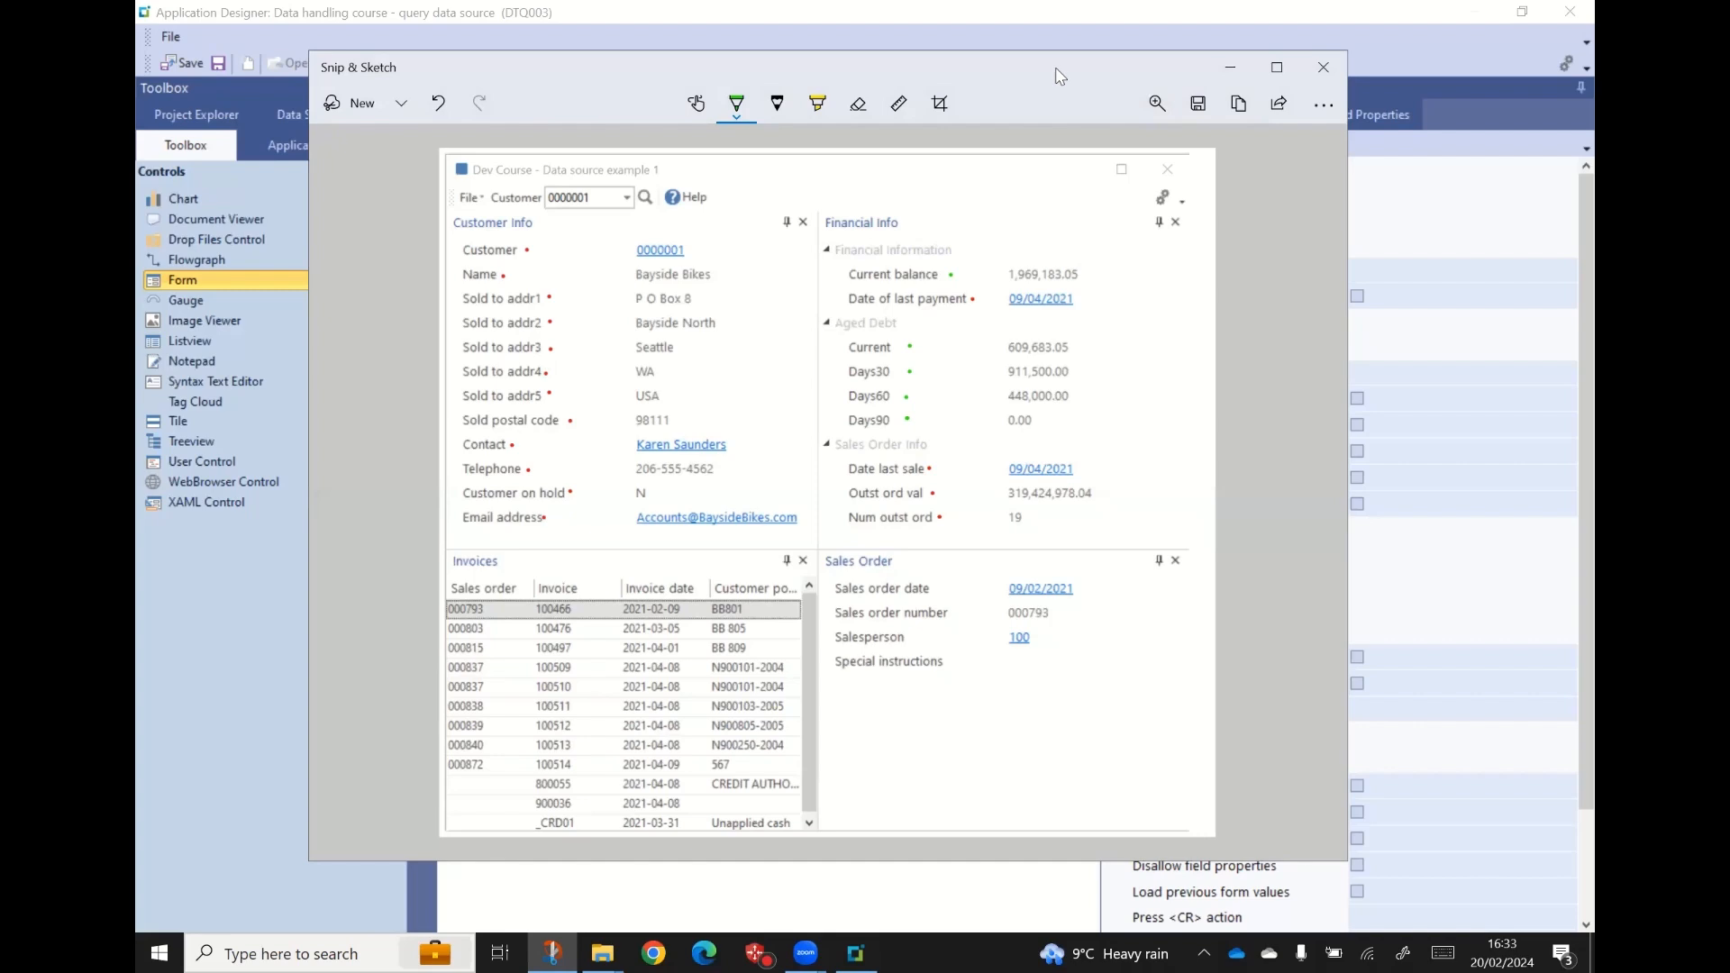
left_click(1231, 68)
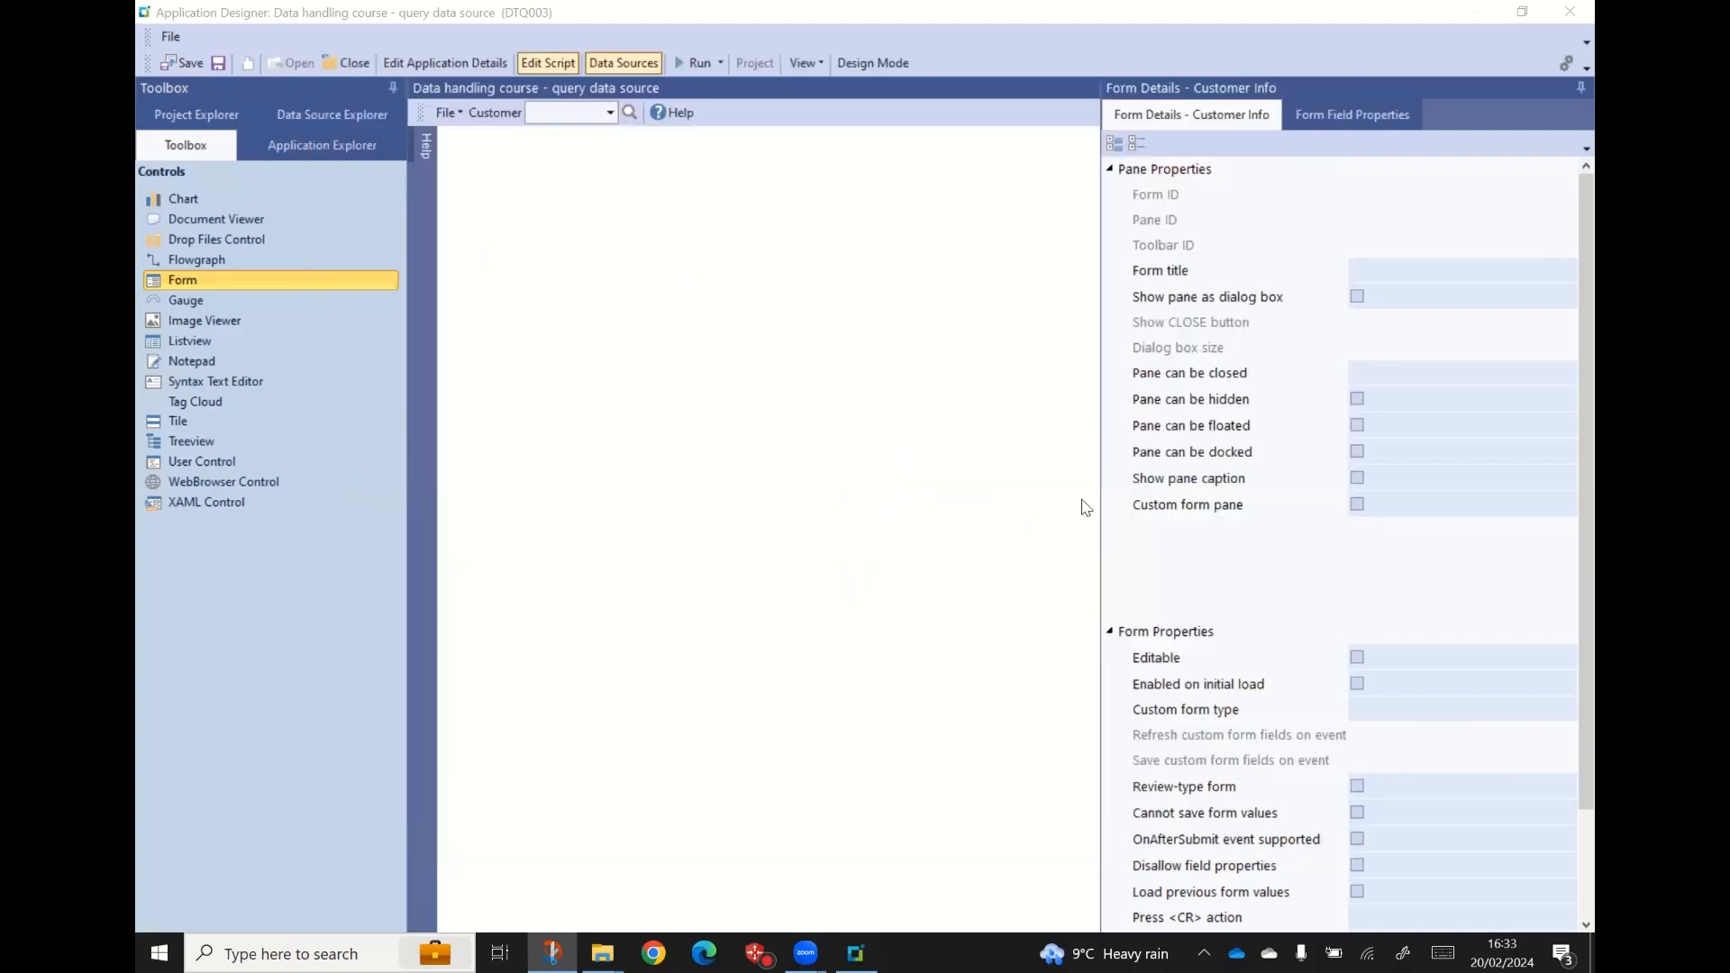
- Add a Form control to the application's design area and set its form title to Customer Info
left_click(191, 149)
left_click(186, 285)
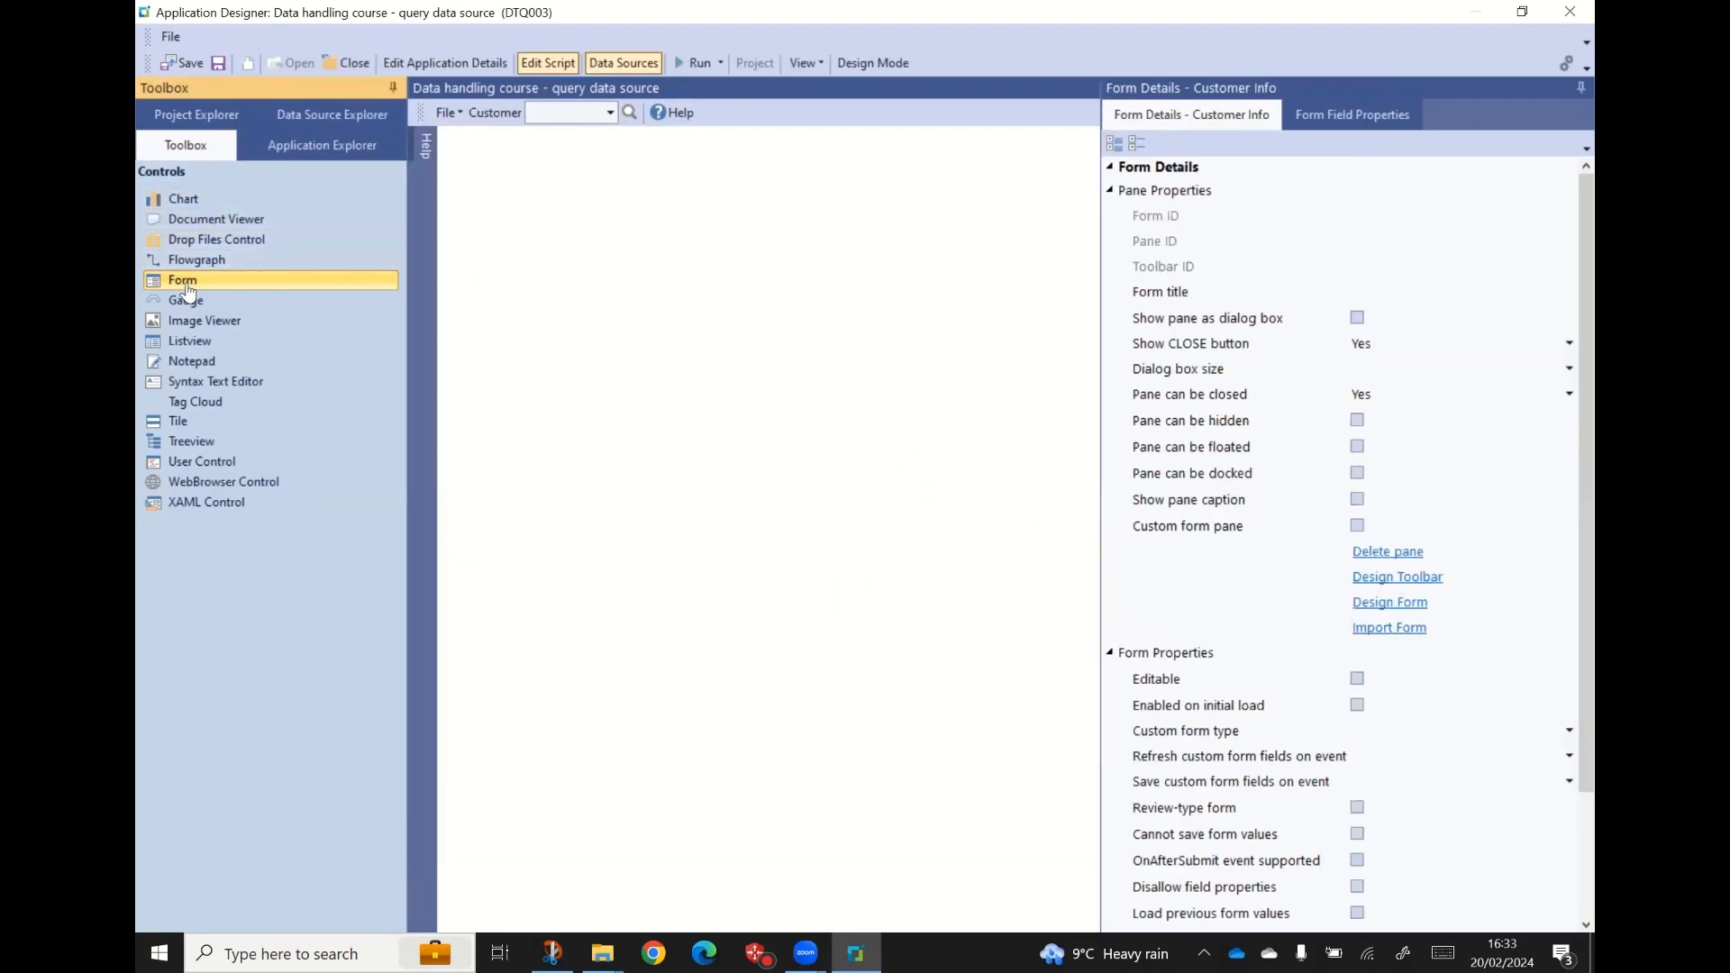
left_click_drag(186, 288, 494, 304)
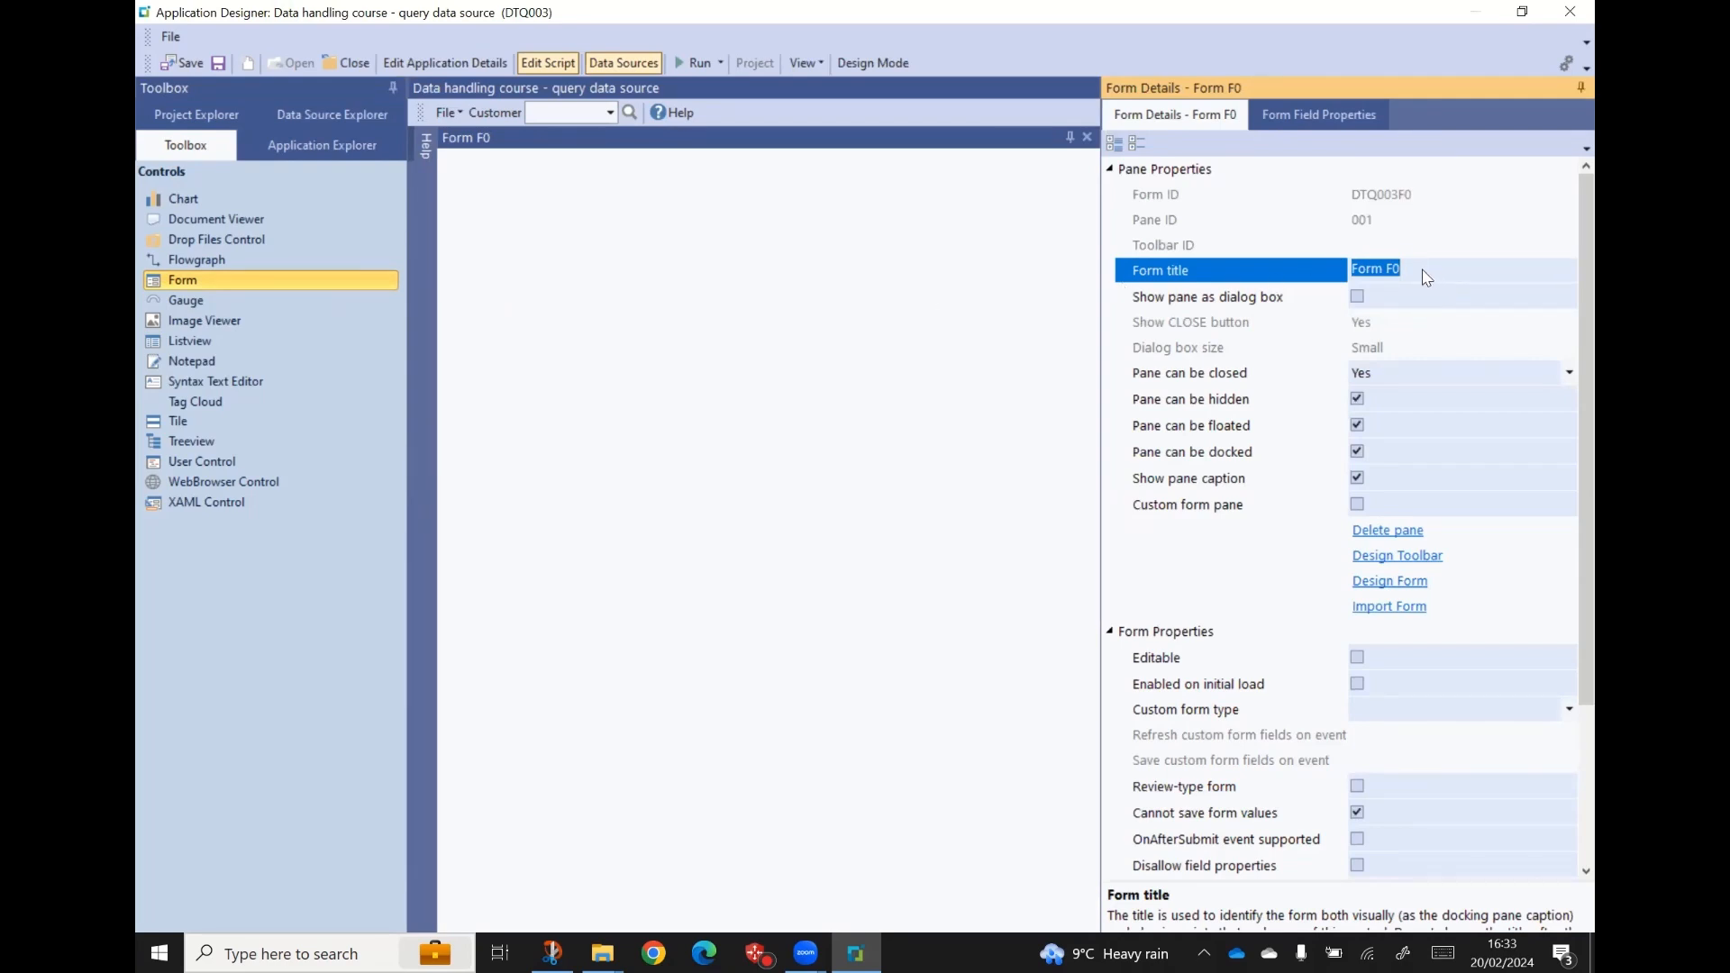
type("Customer Info")
key("Tab")
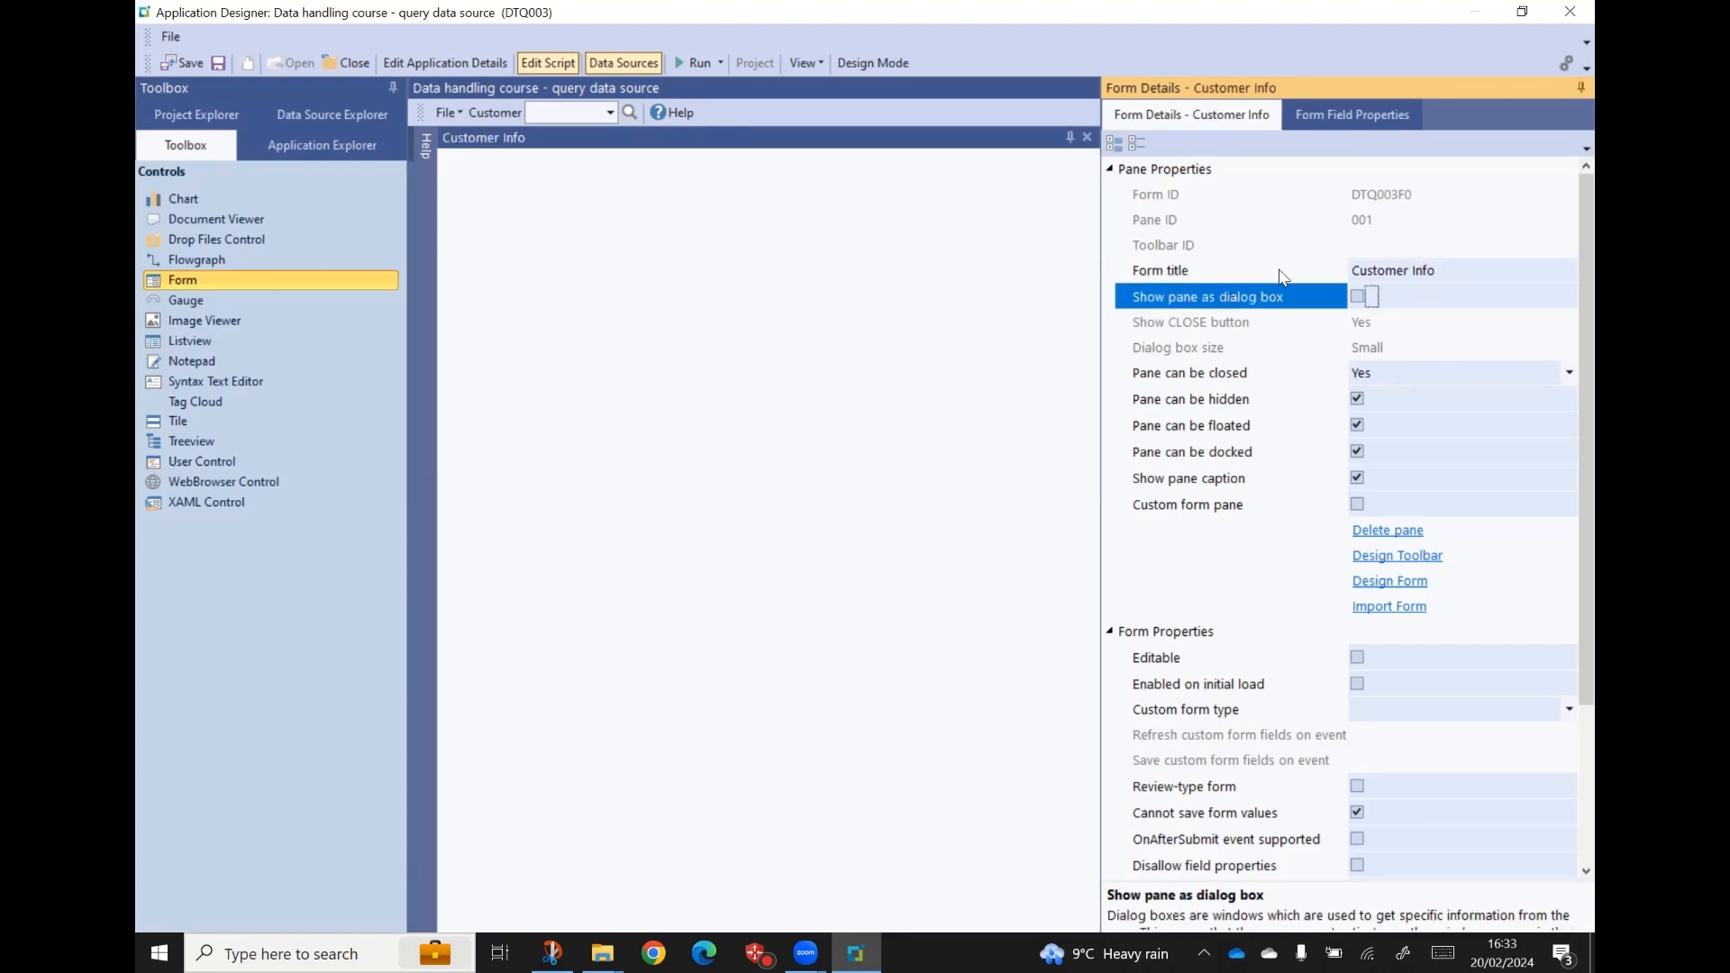
- Choose Customer Header as the data source to select fields from for the Customer Info form
scroll(1289, 504, "down", 3)
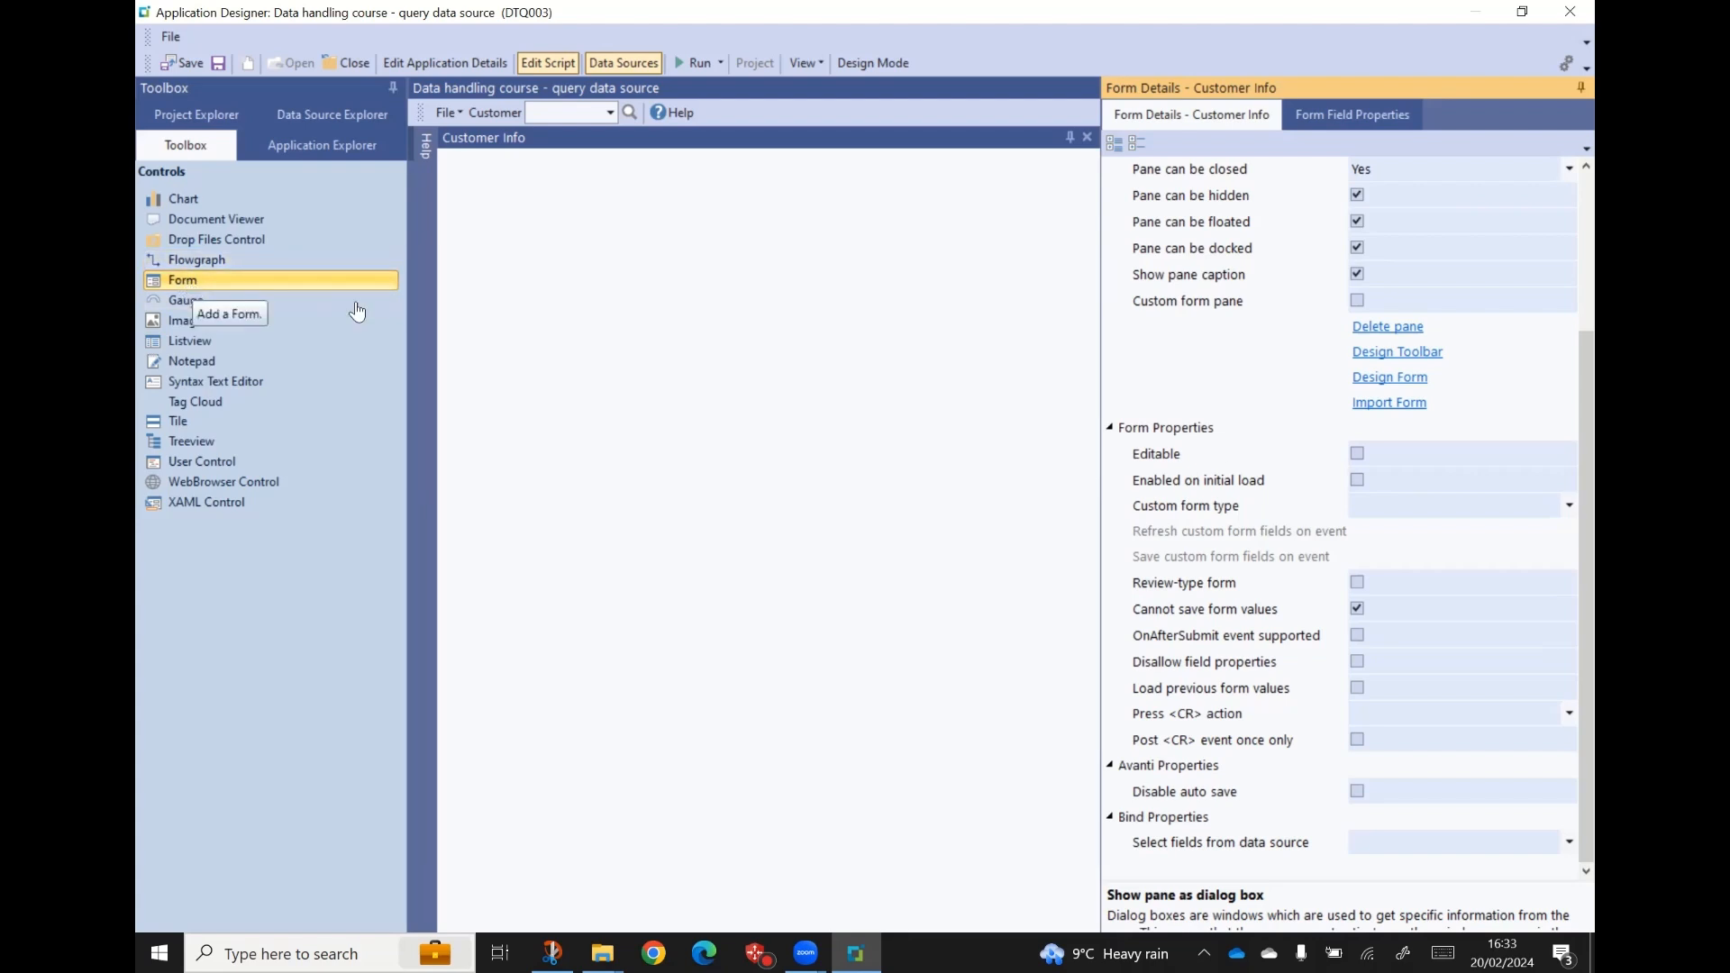
scroll(1307, 398, "up", 5)
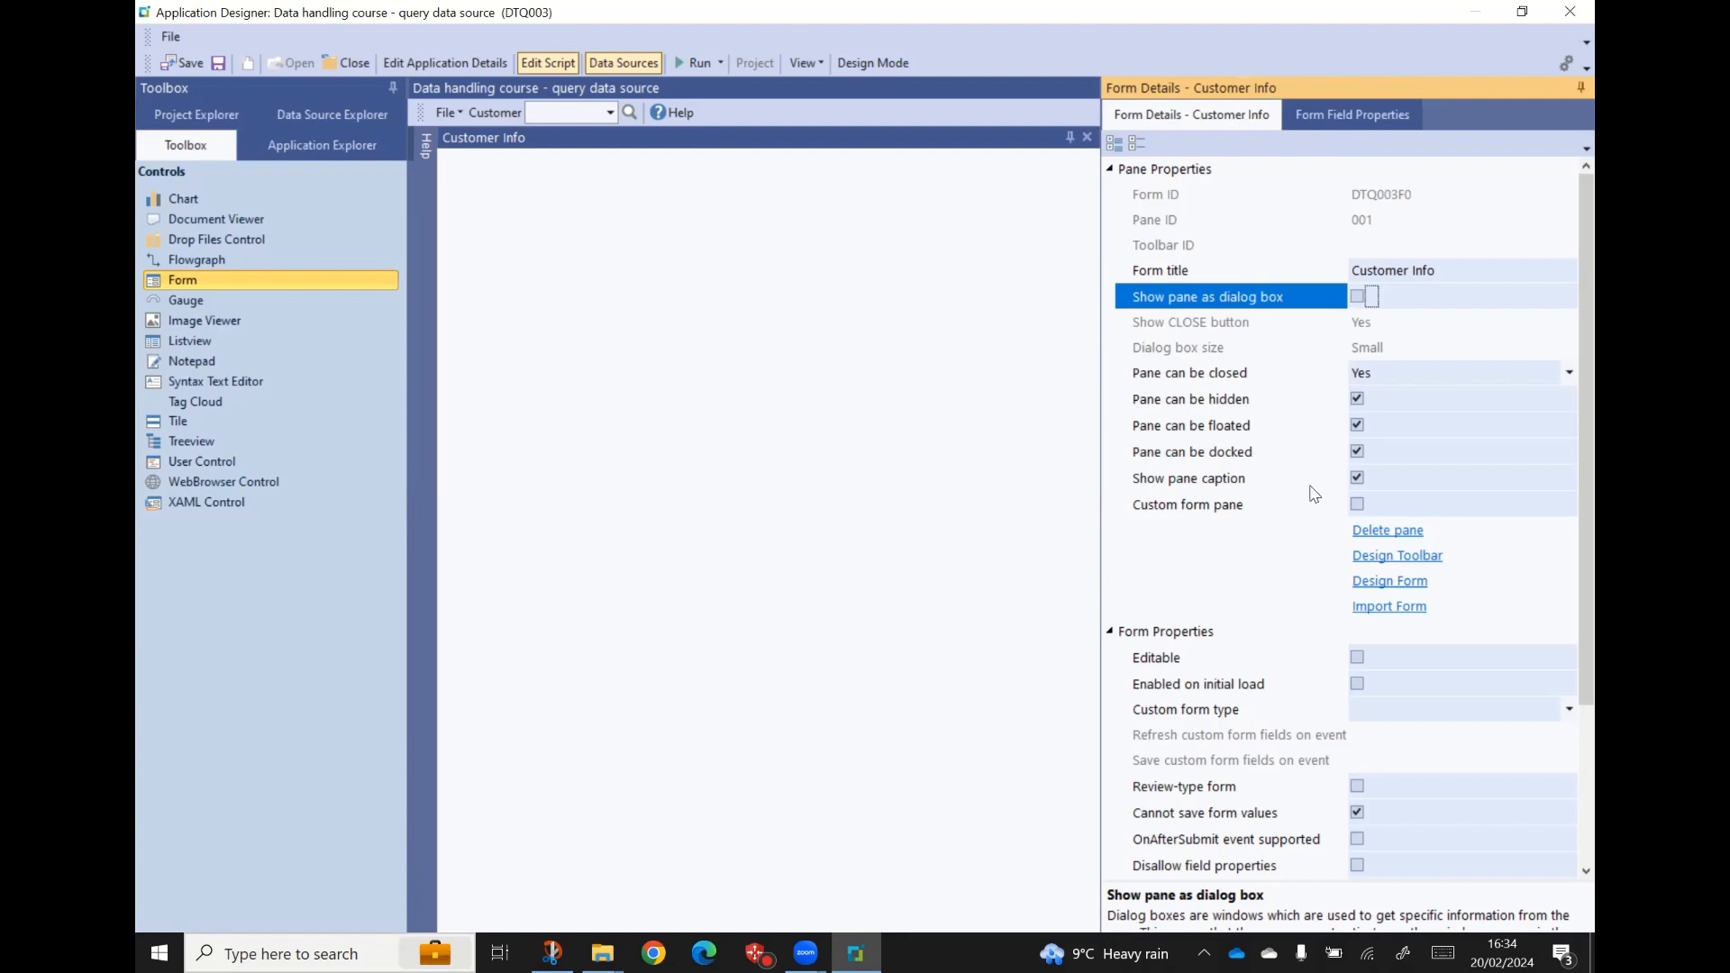
scroll(1309, 489, "down", 3)
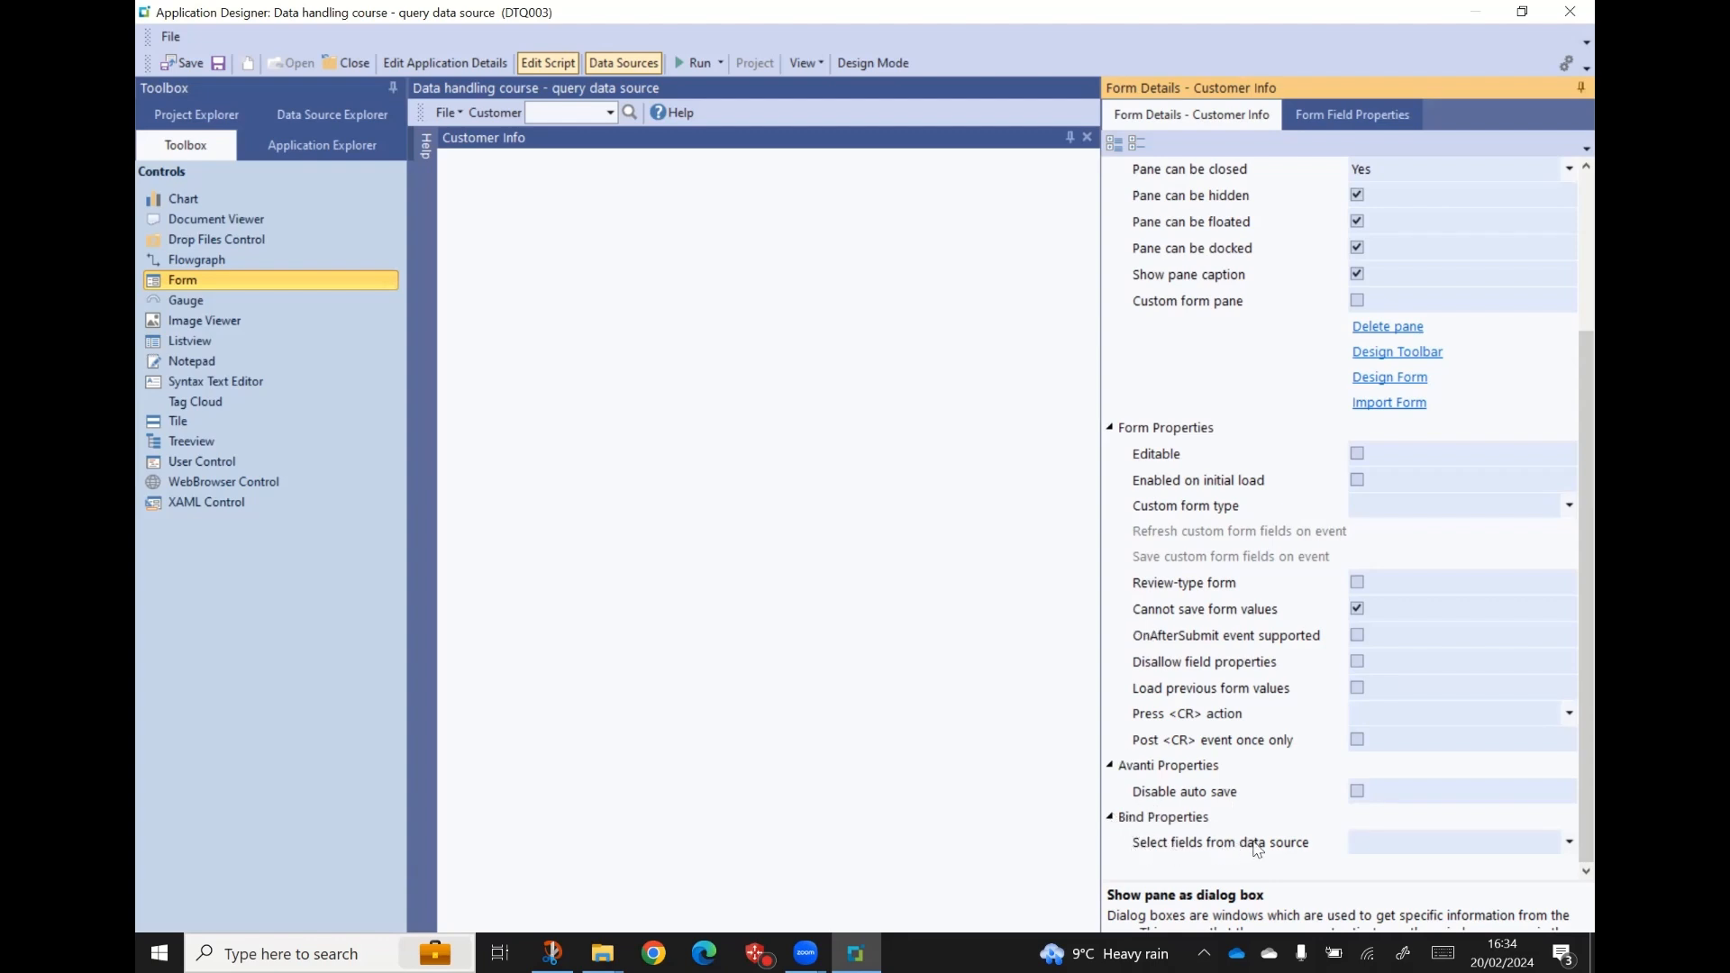
left_click(1568, 841)
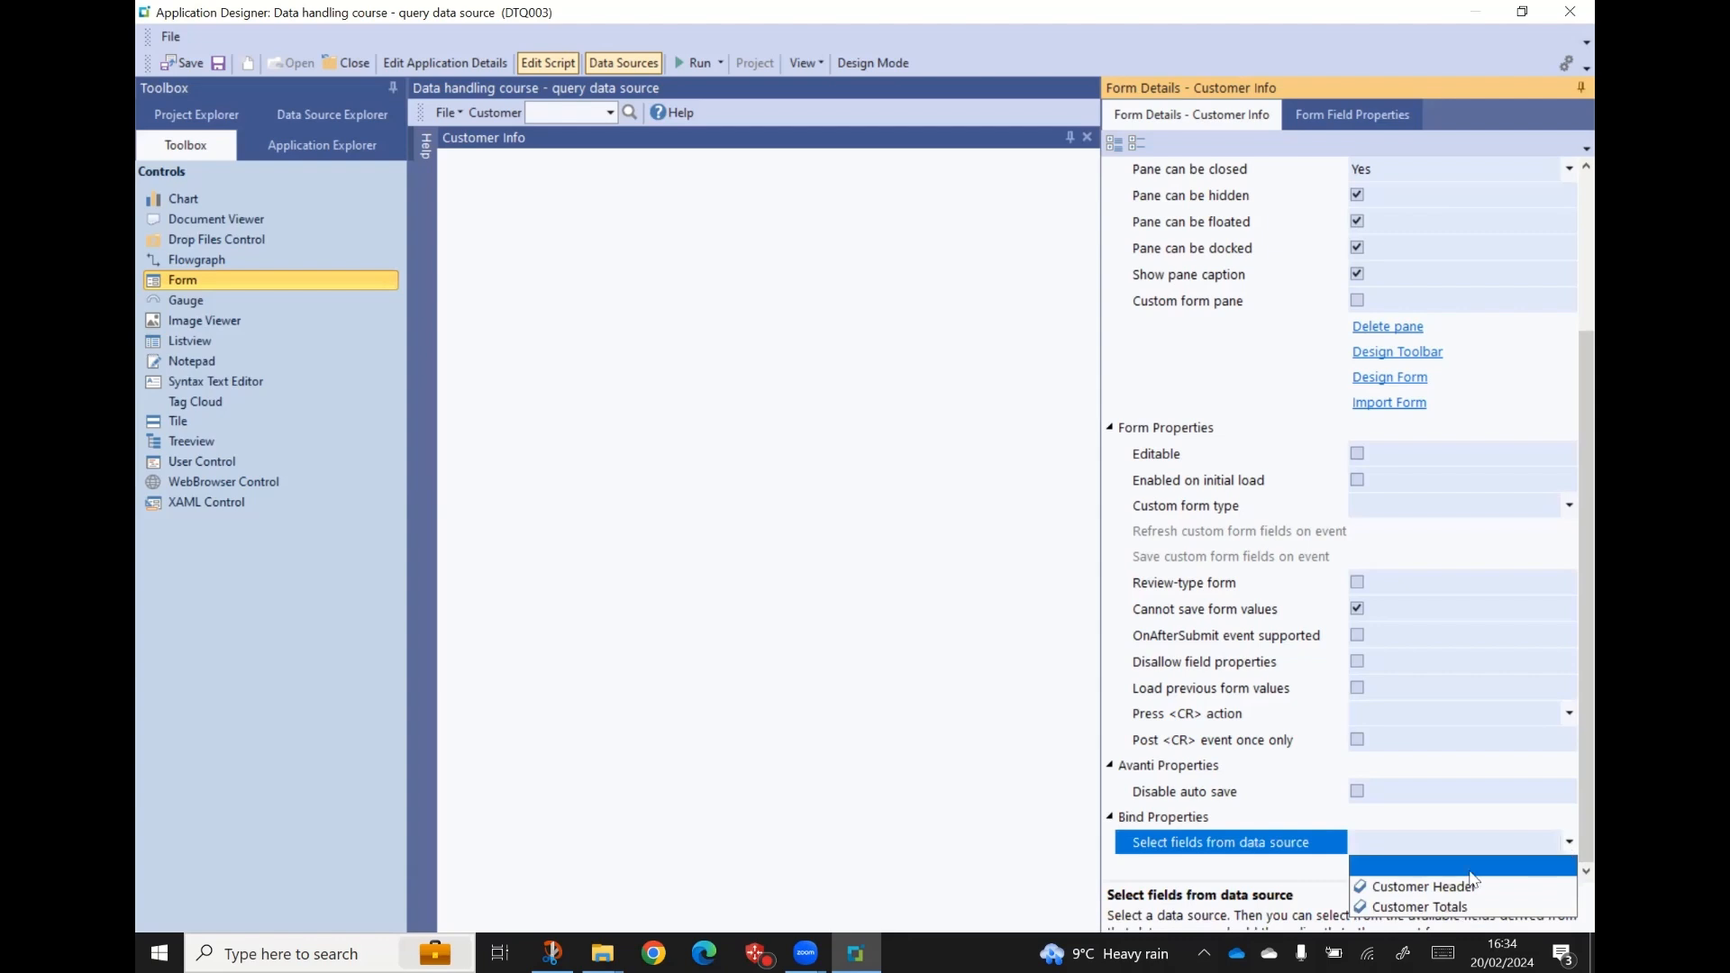
left_click(1421, 888)
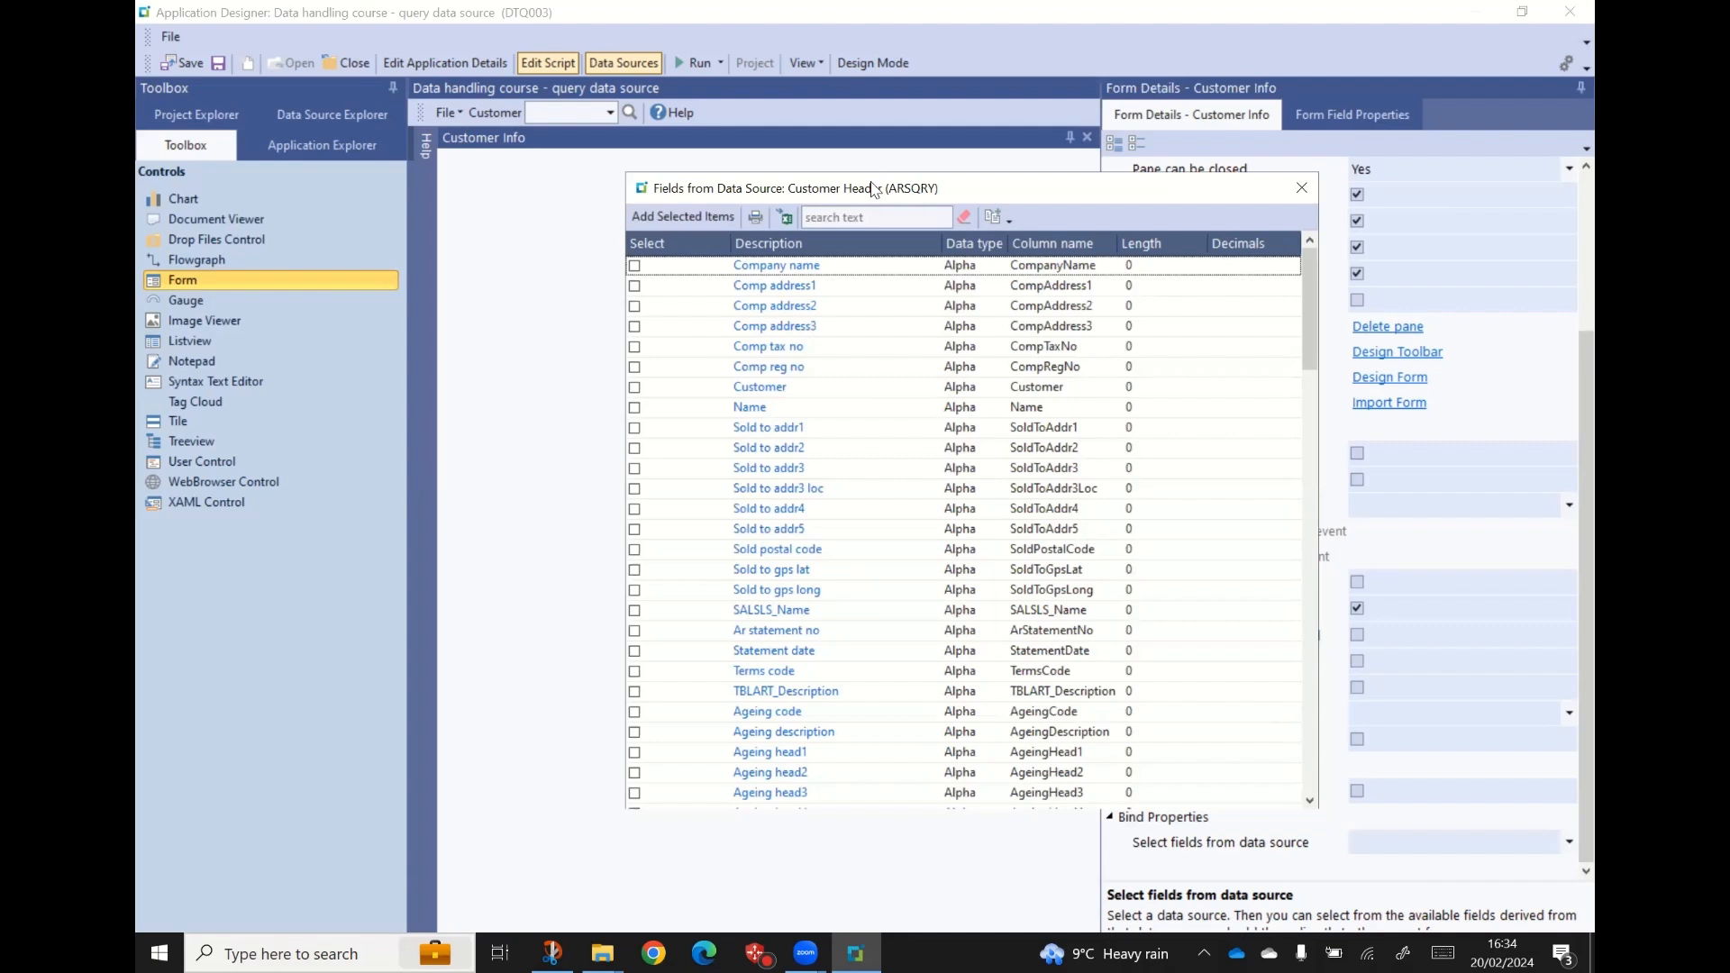
left_click_drag(873, 189, 934, 162)
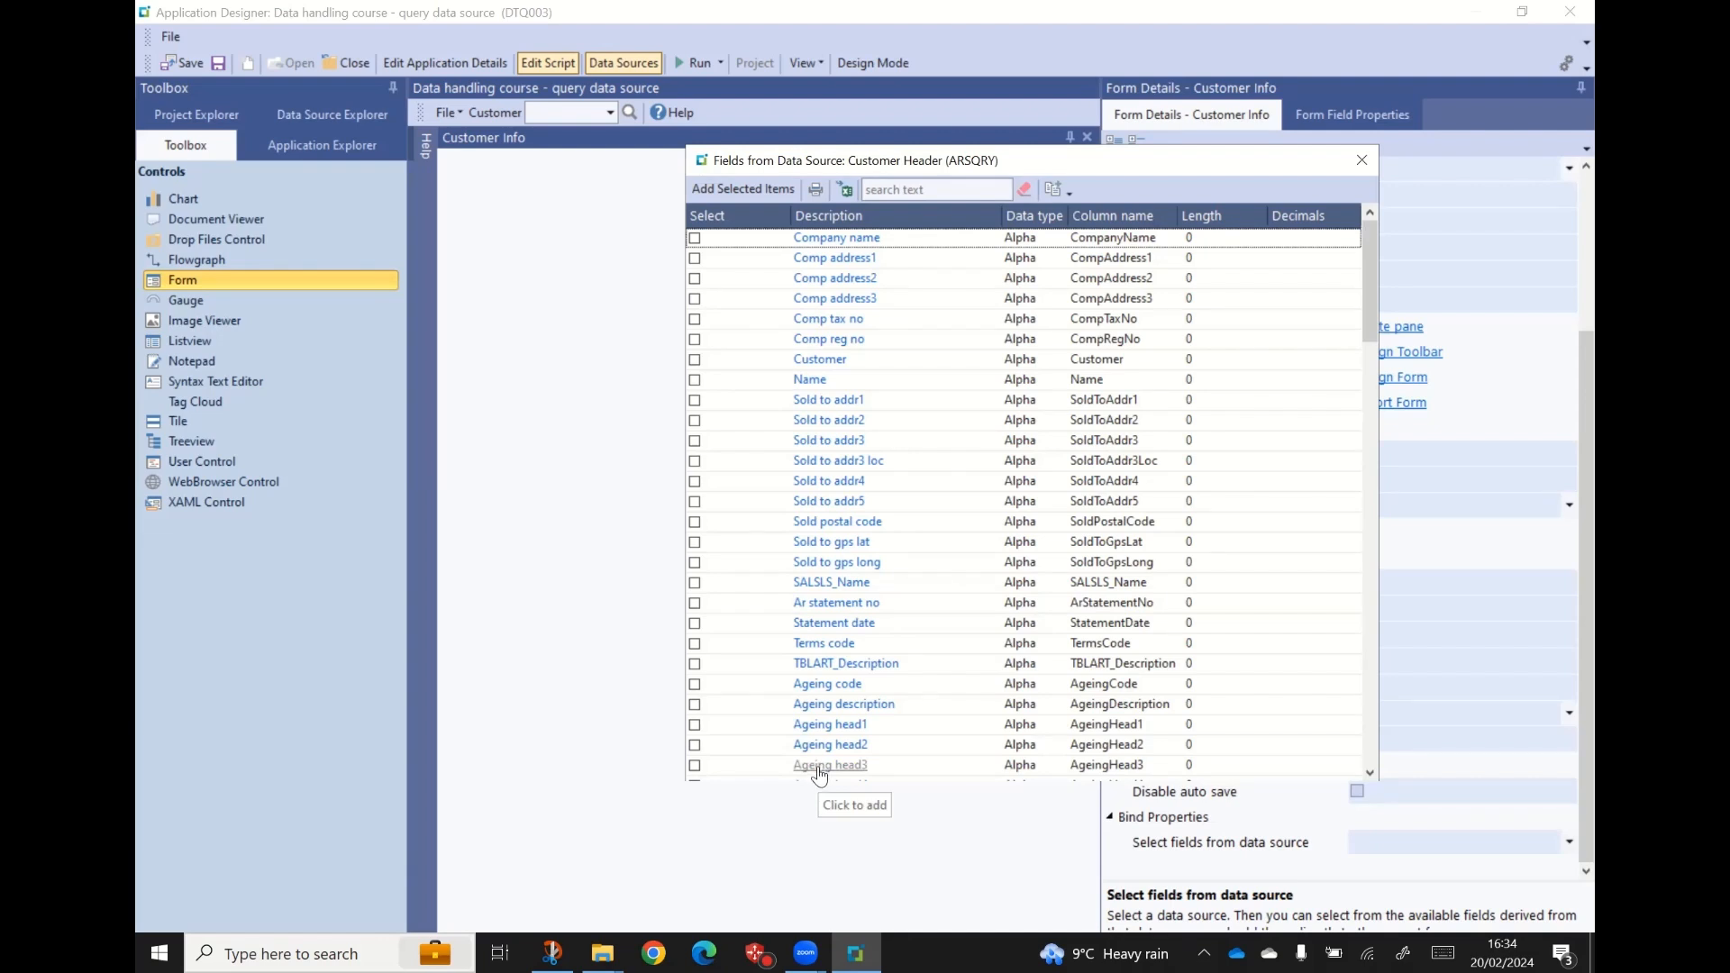
- Select the fields Customer, Name, Sold to addr1 through Sold to addr5 without addr3 loc, and Sold postal code from the data source
left_click(695, 361)
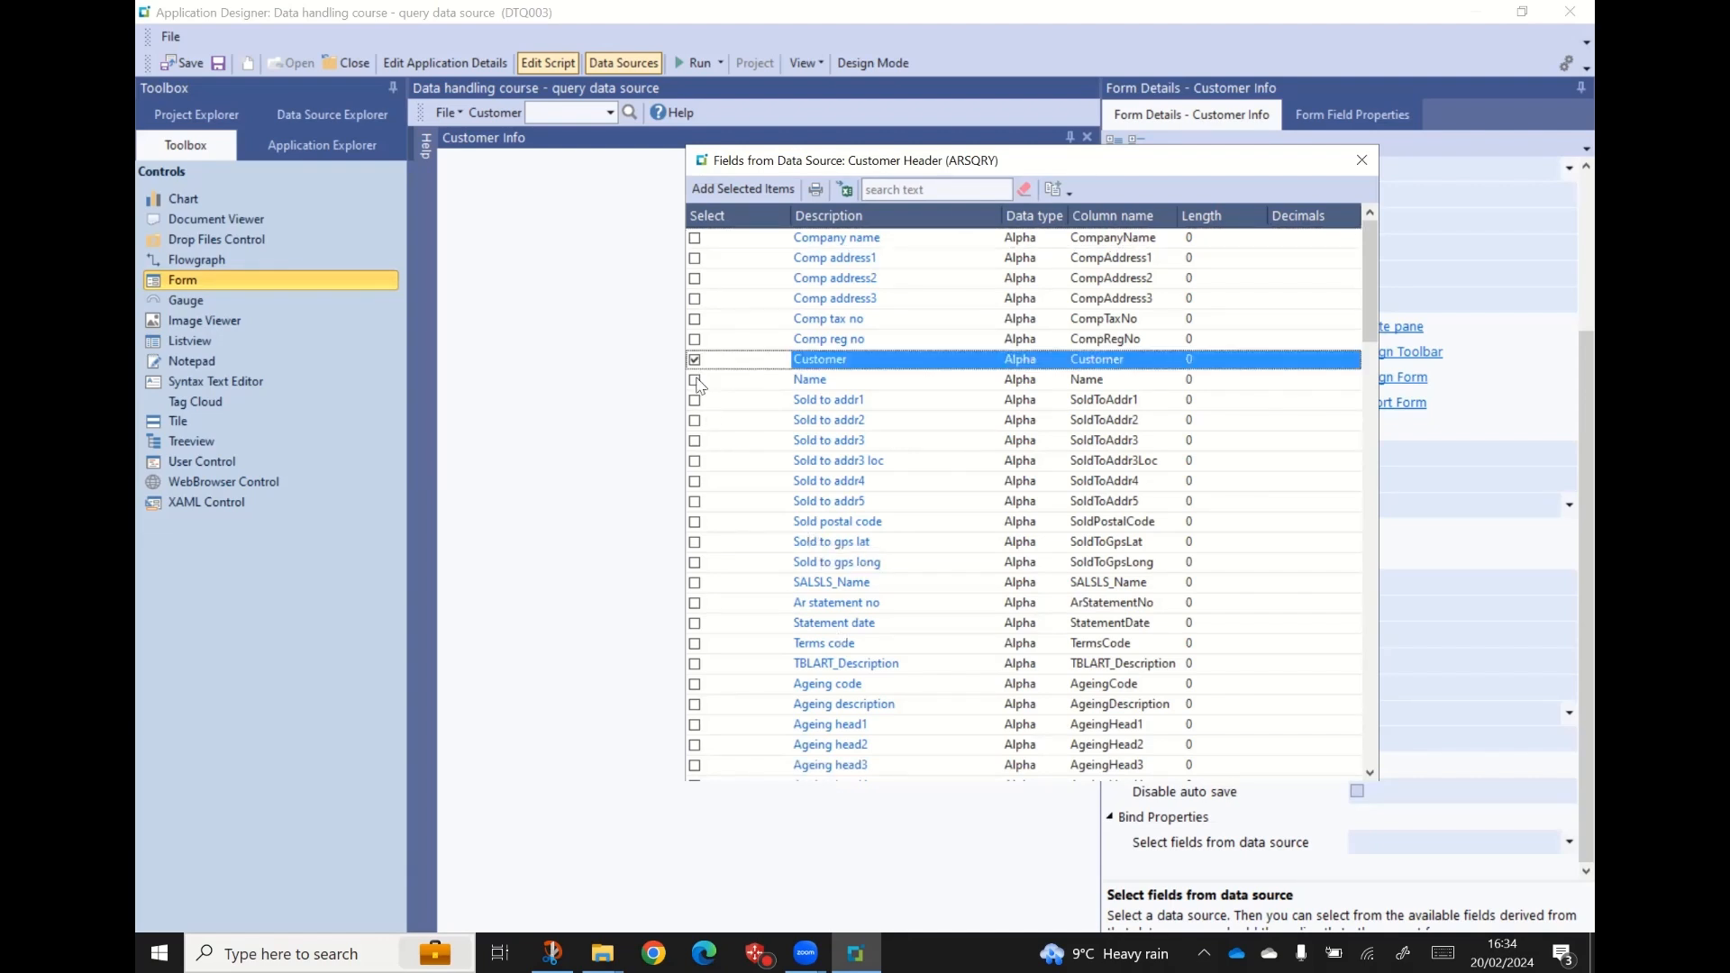
left_click(695, 380)
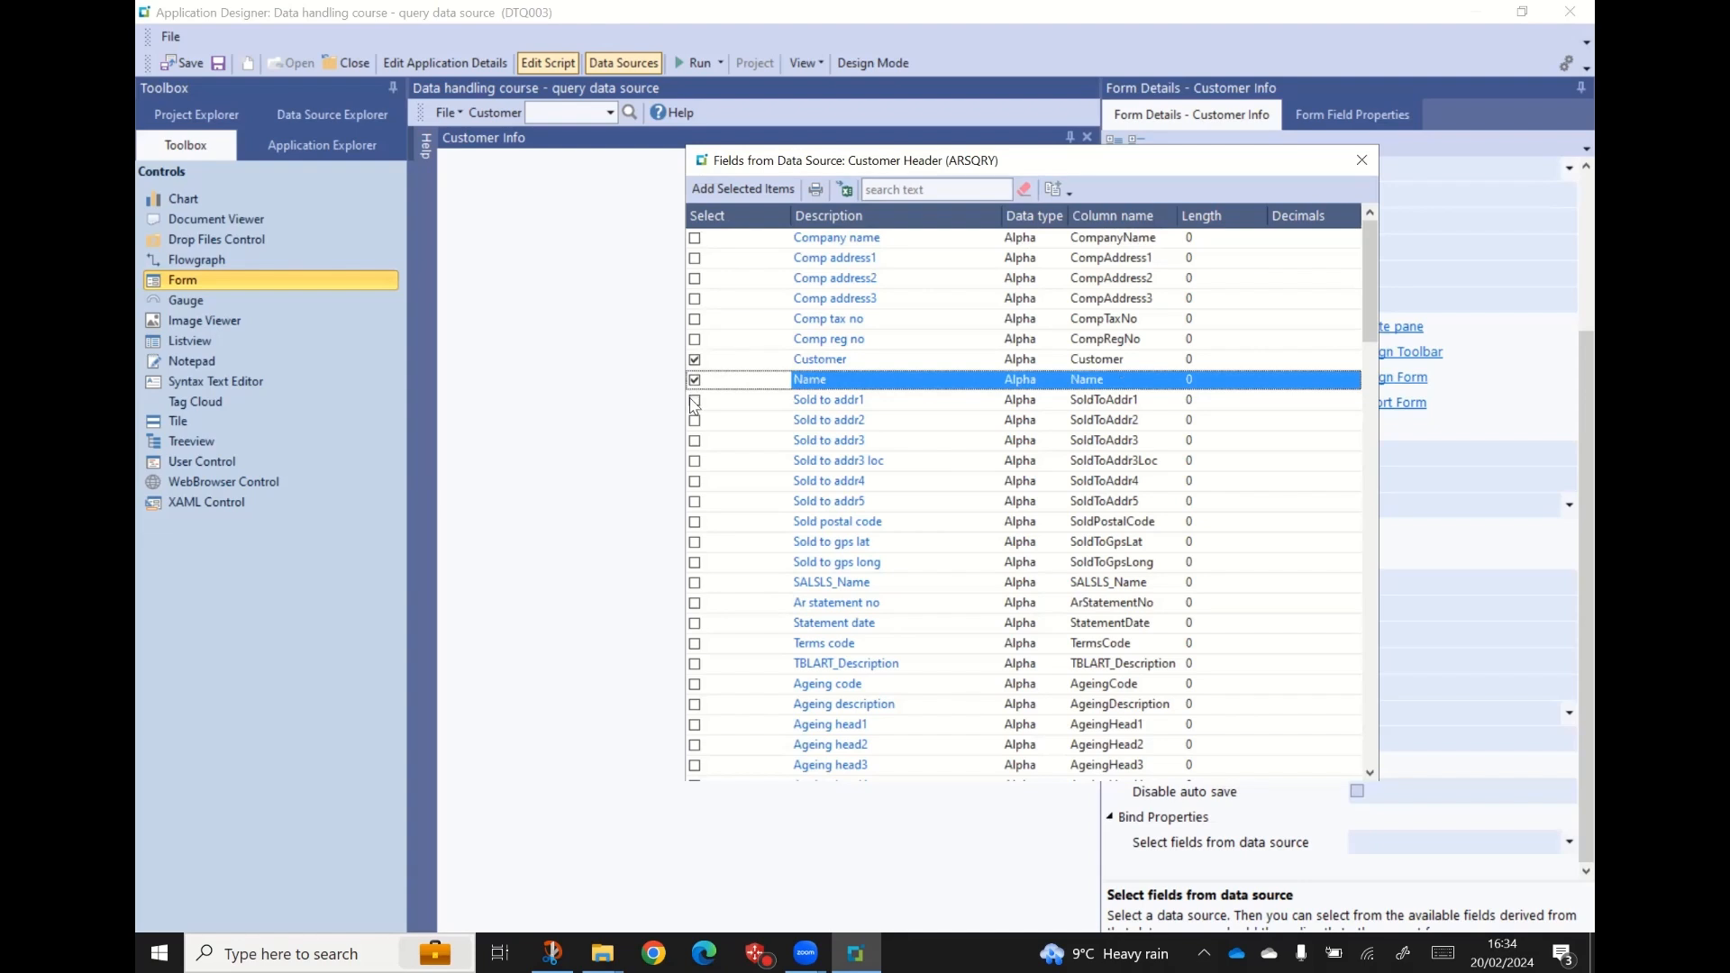
left_click(694, 400)
left_click(694, 420)
left_click(694, 441)
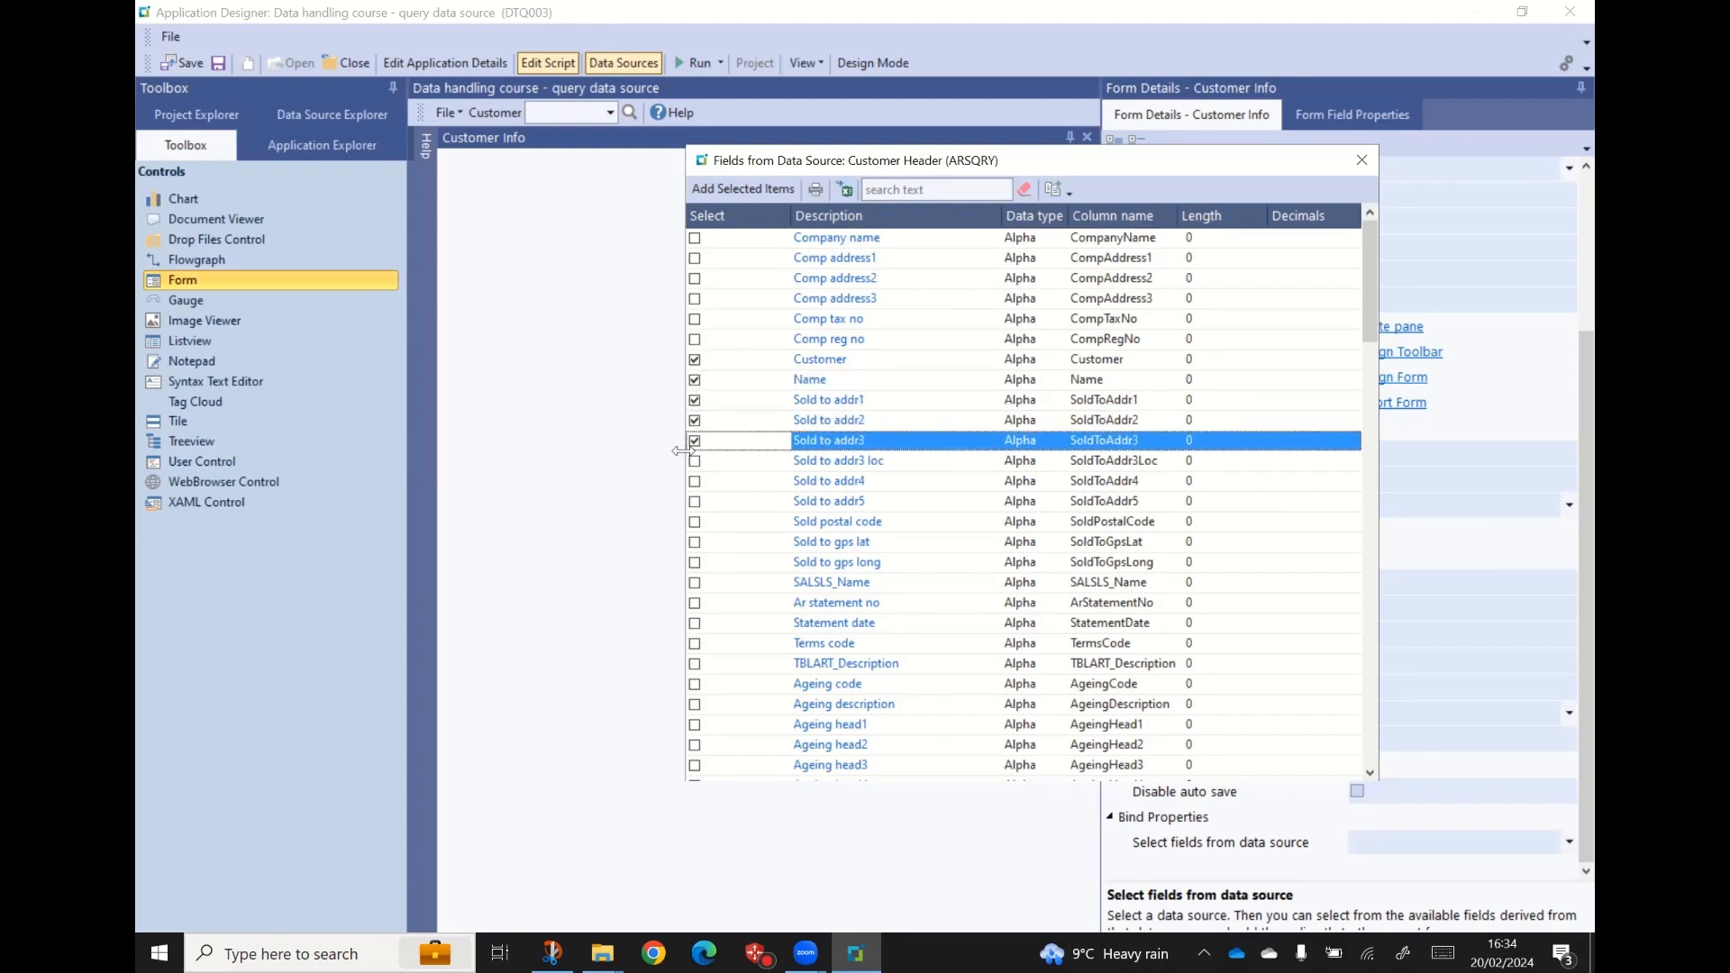
left_click(695, 481)
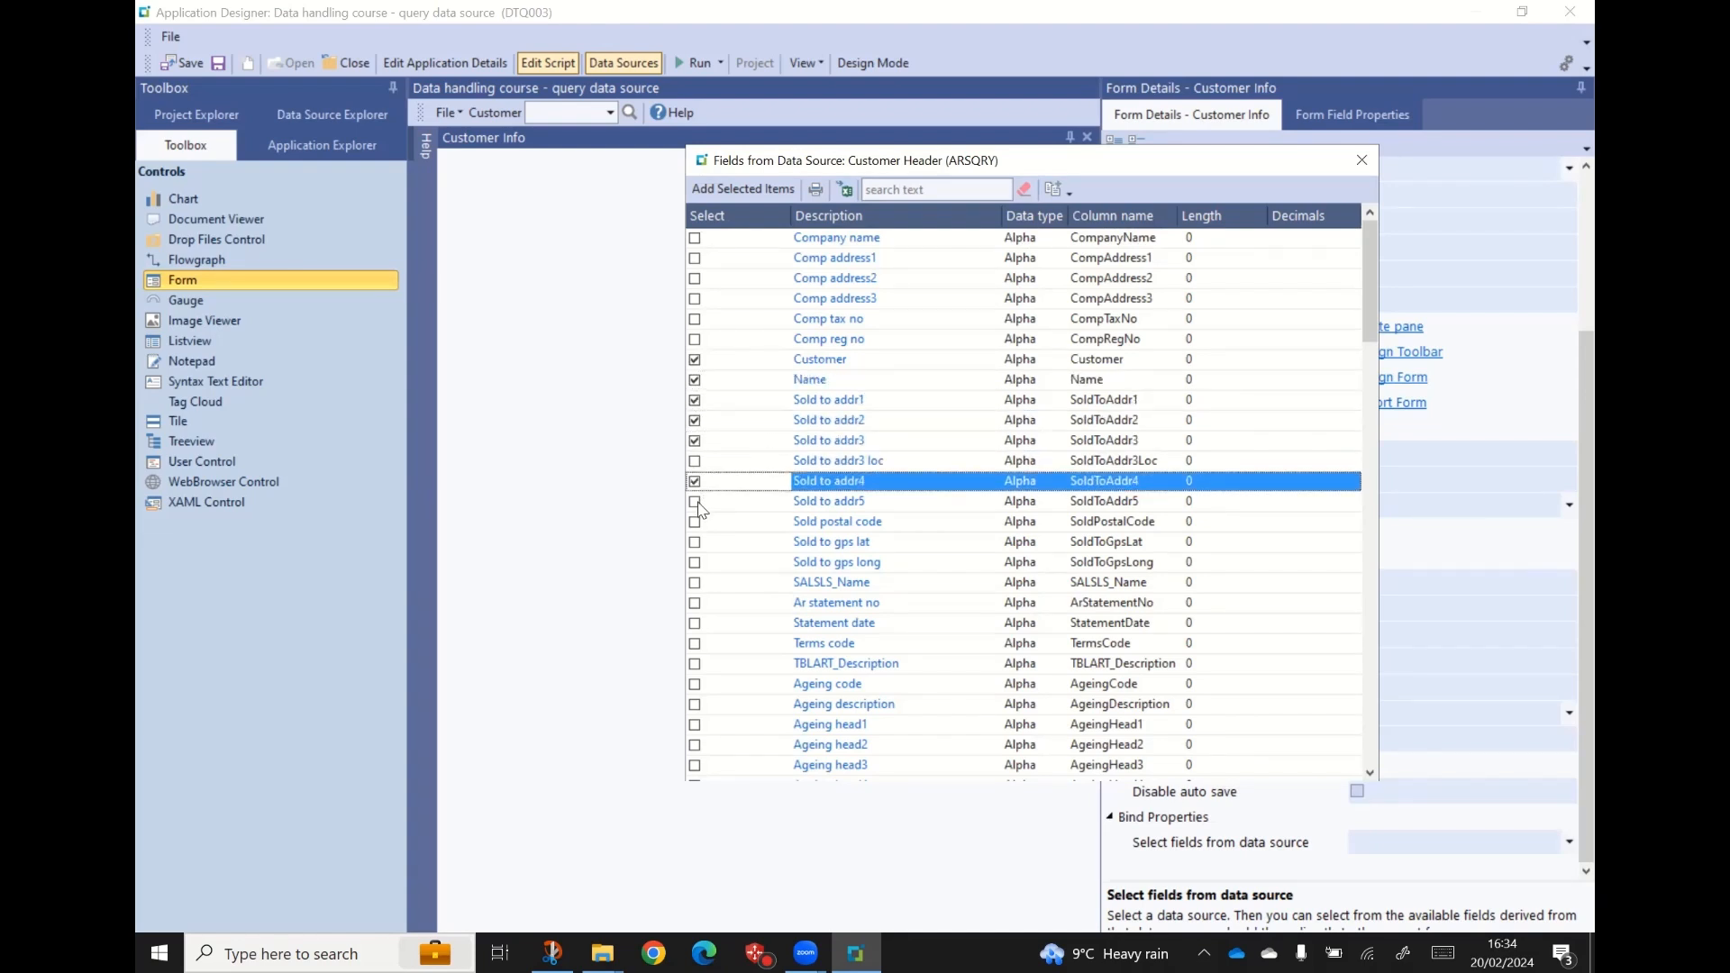
left_click(695, 502)
left_click(695, 522)
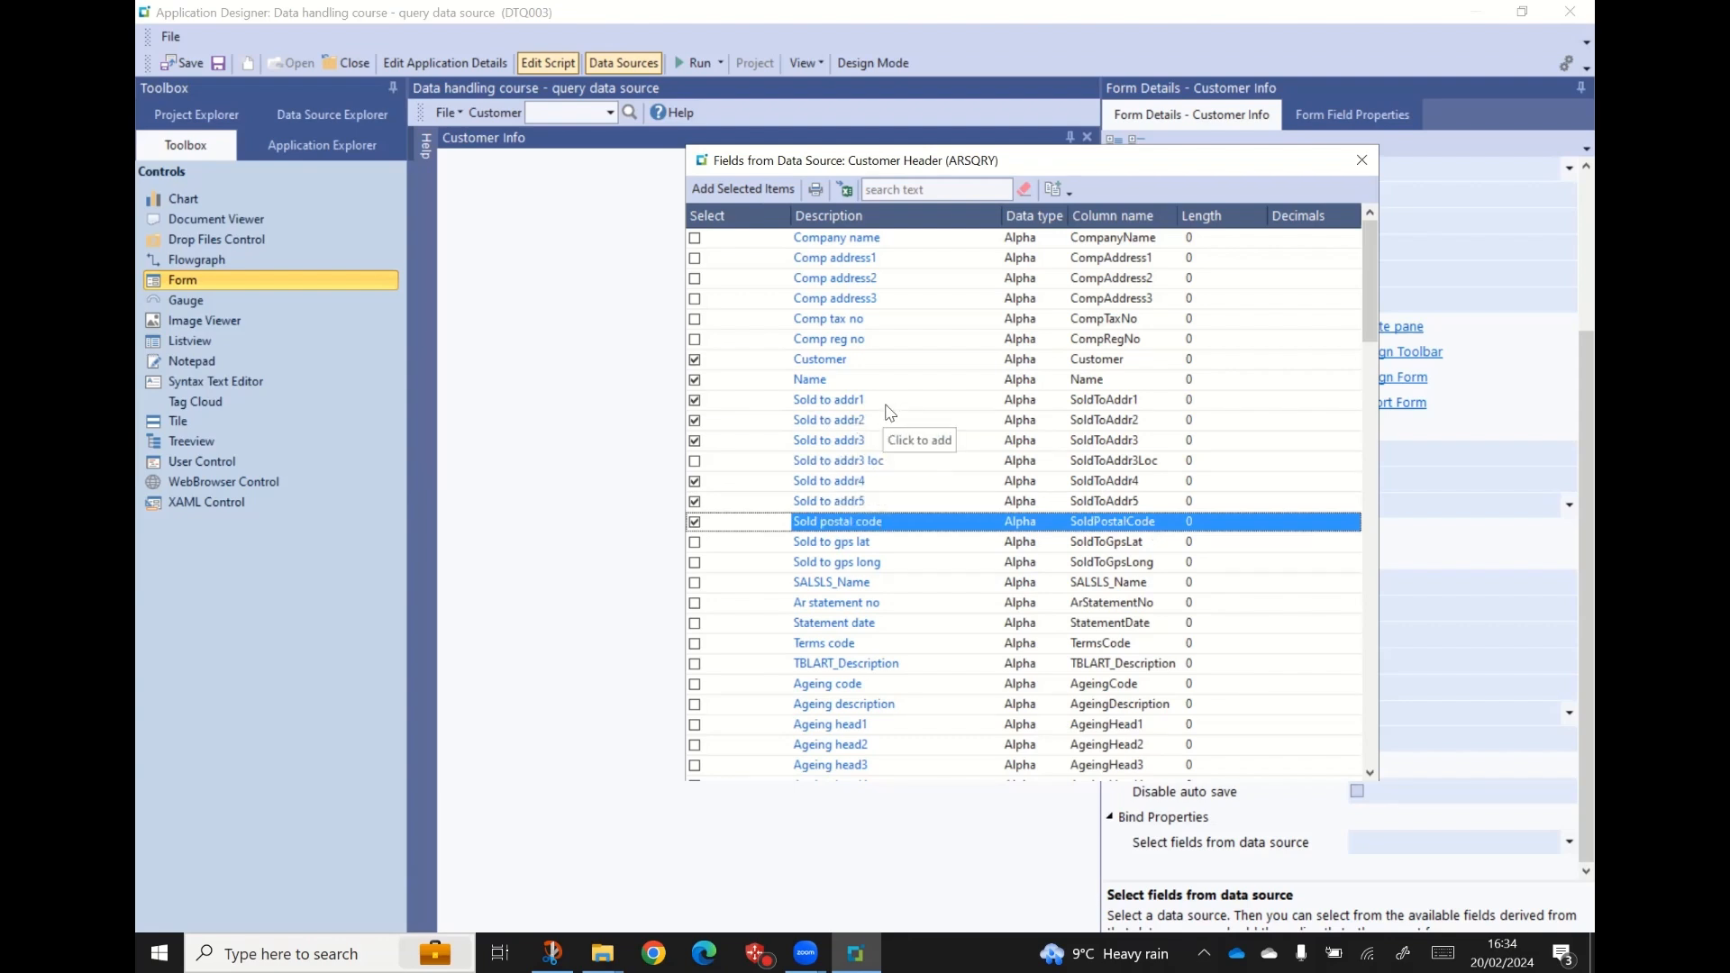
- Sort the data source fields by description and also select Contact and Customer on hold
left_click(946, 218)
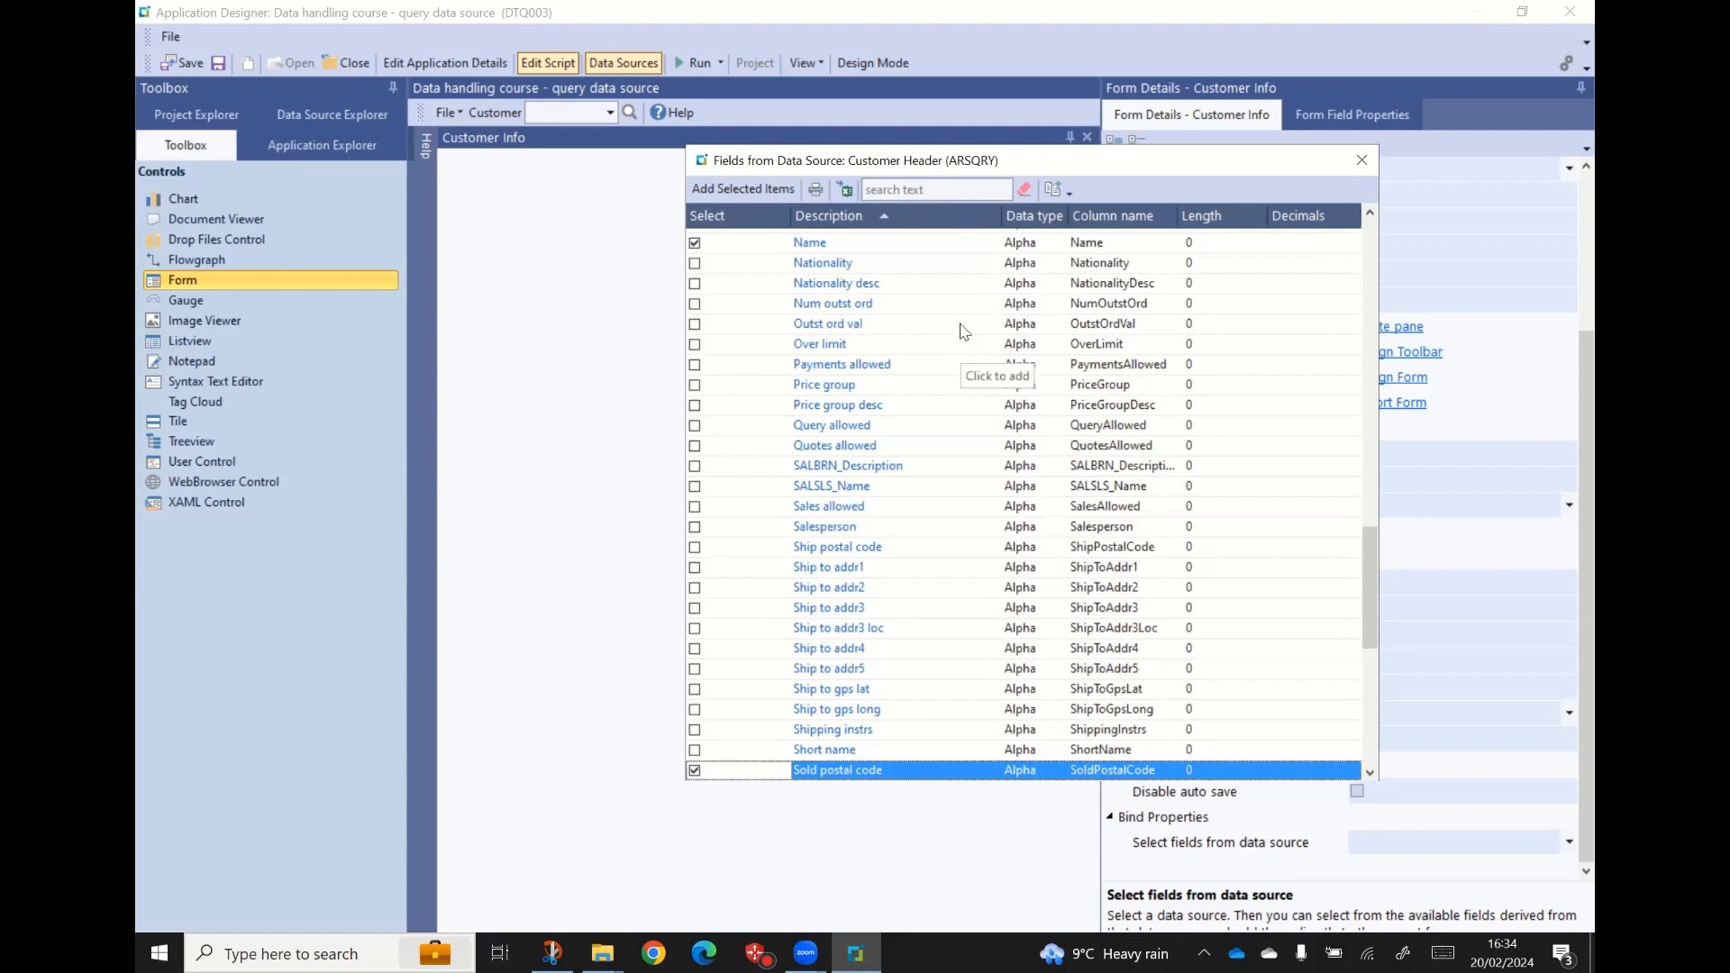
scroll(965, 331, "up", 4)
scroll(1388, 549, "up", 1)
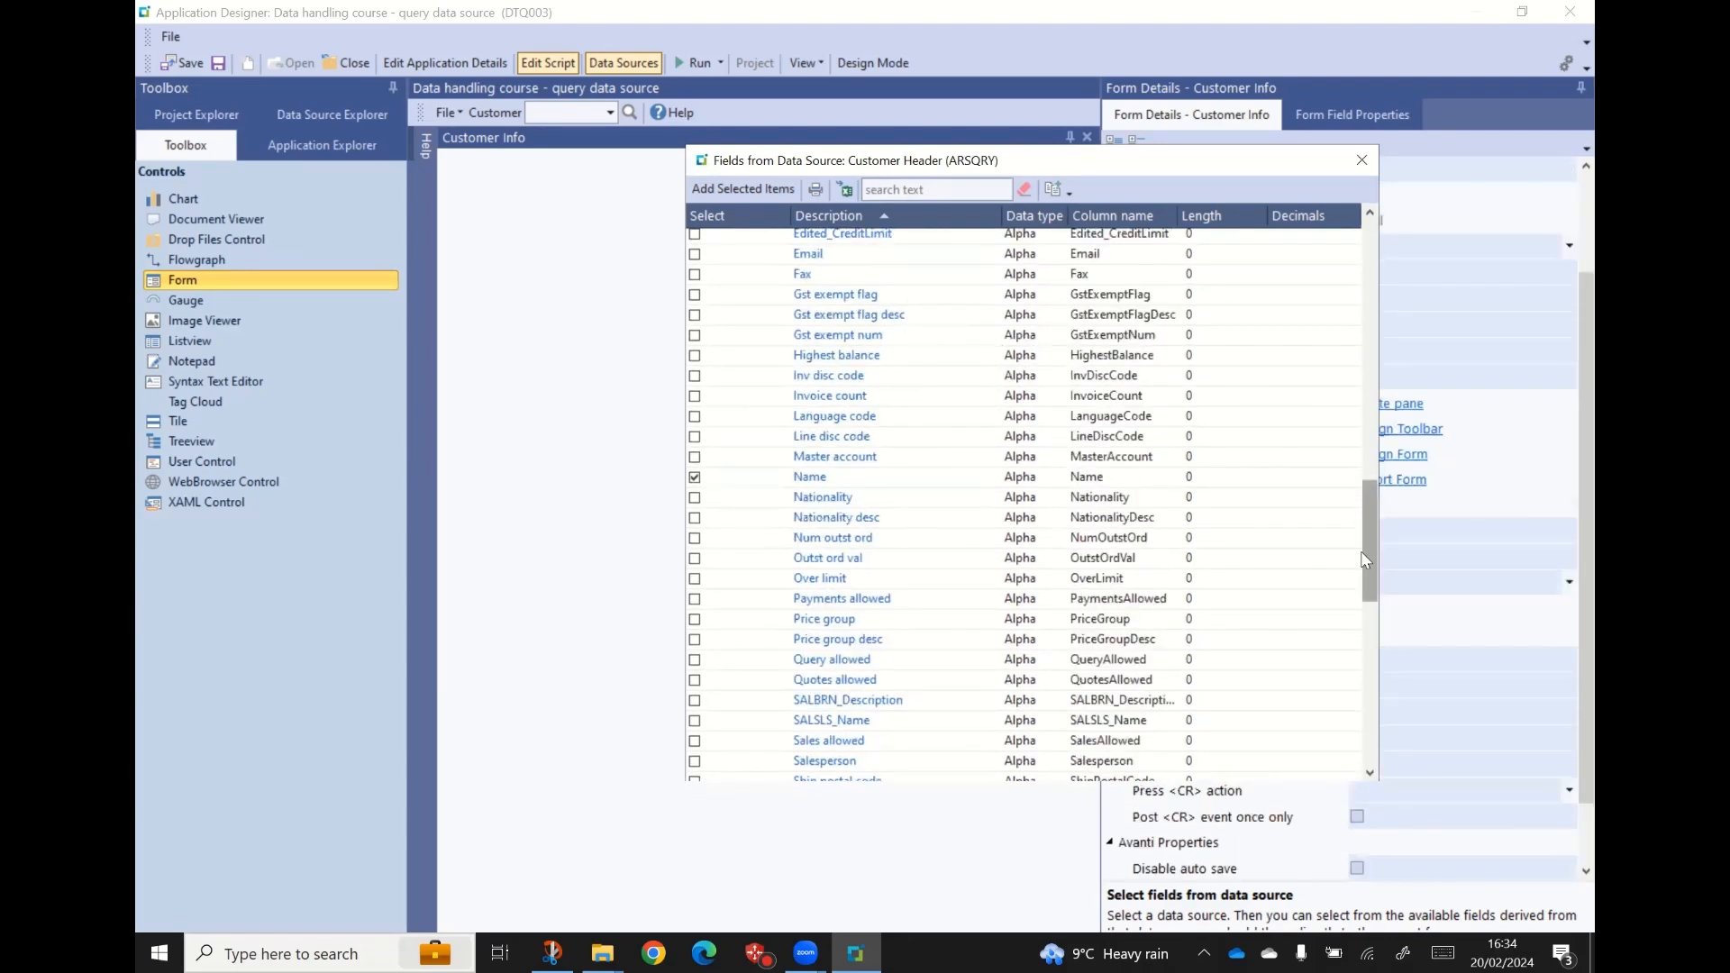
left_click_drag(1369, 559, 1369, 302)
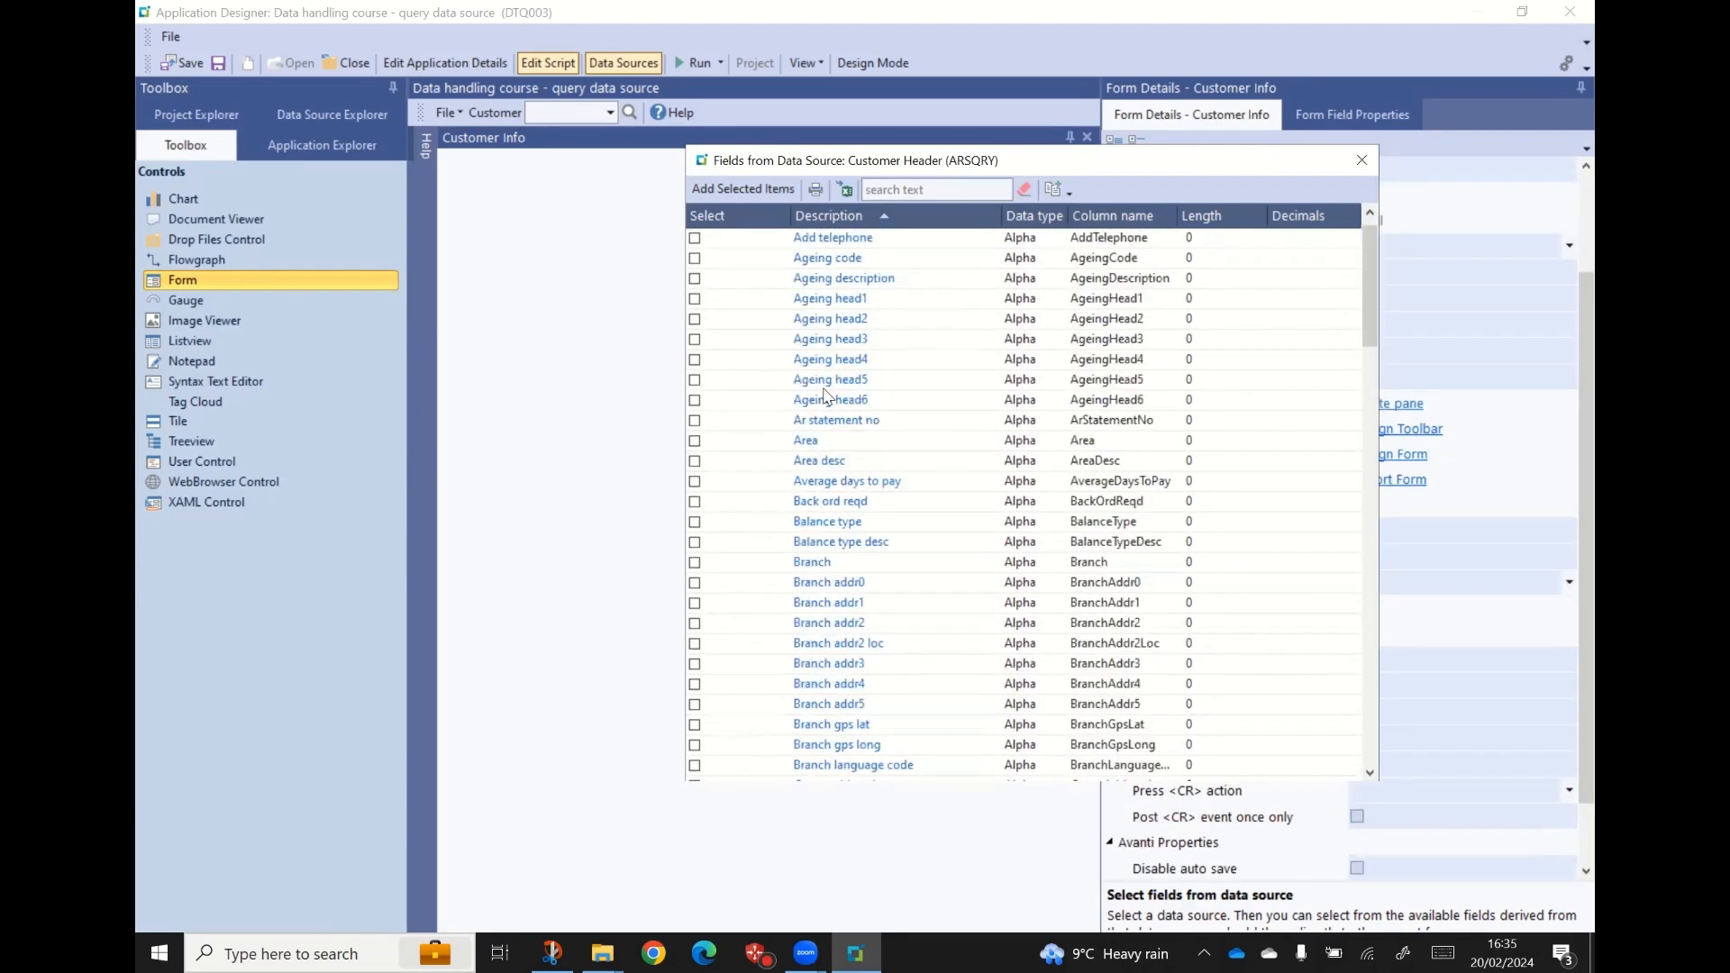
scroll(826, 396, "down", 6)
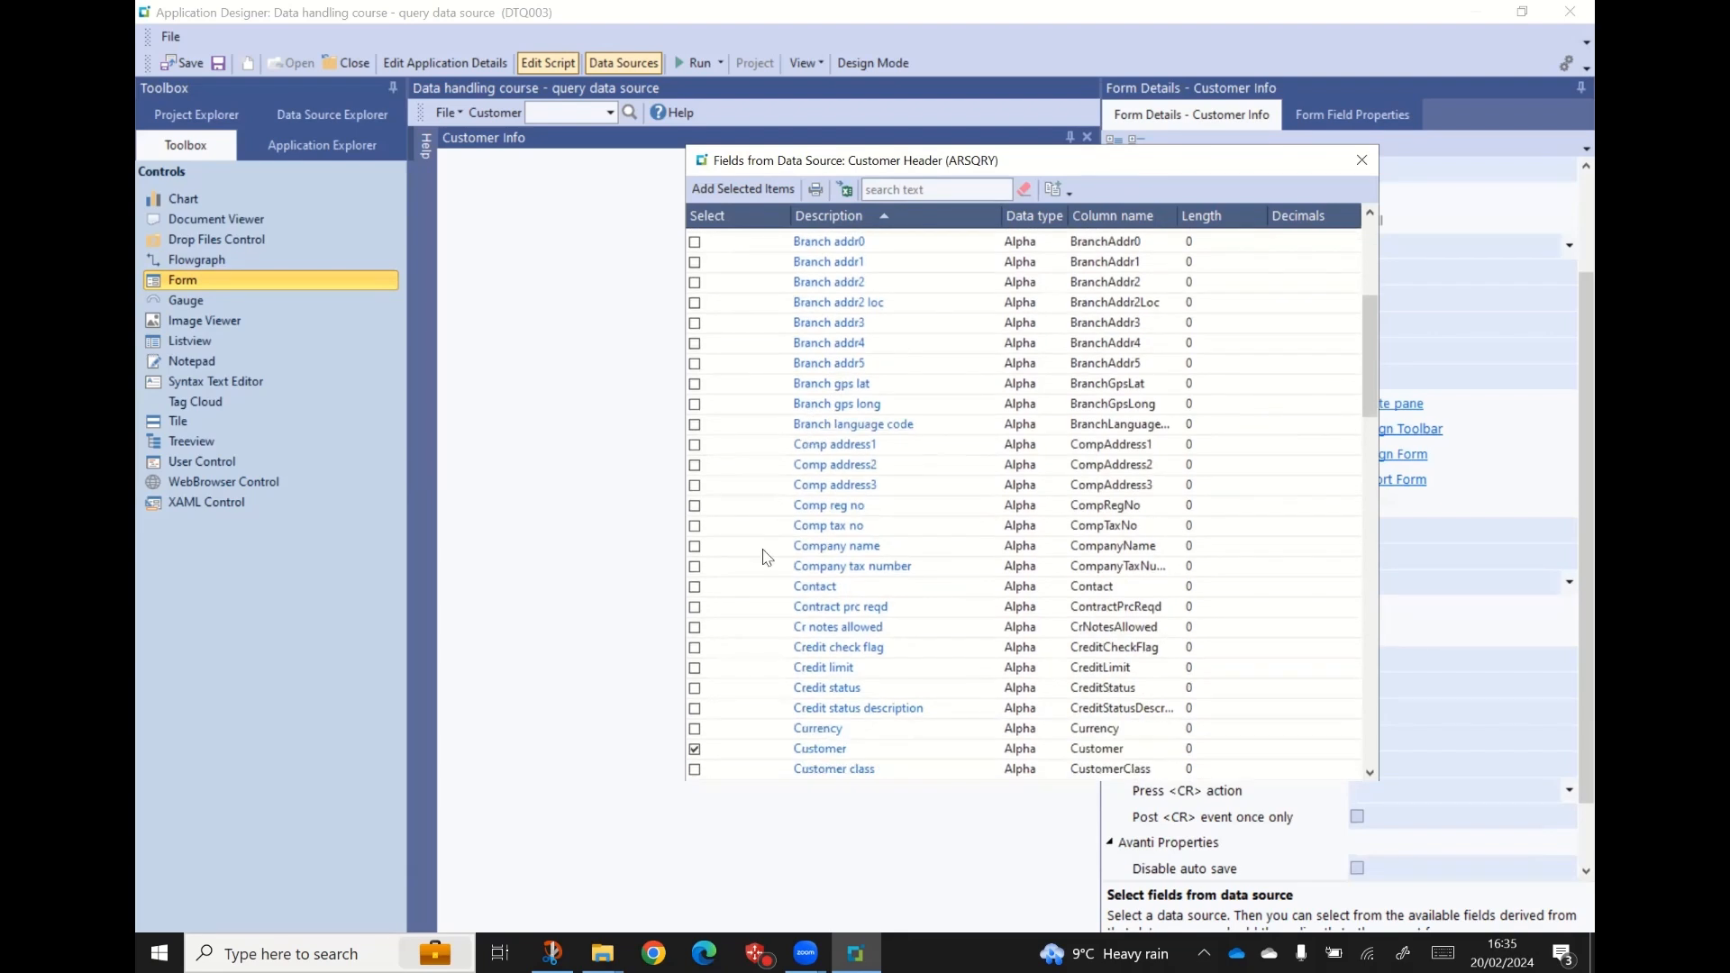
left_click(694, 587)
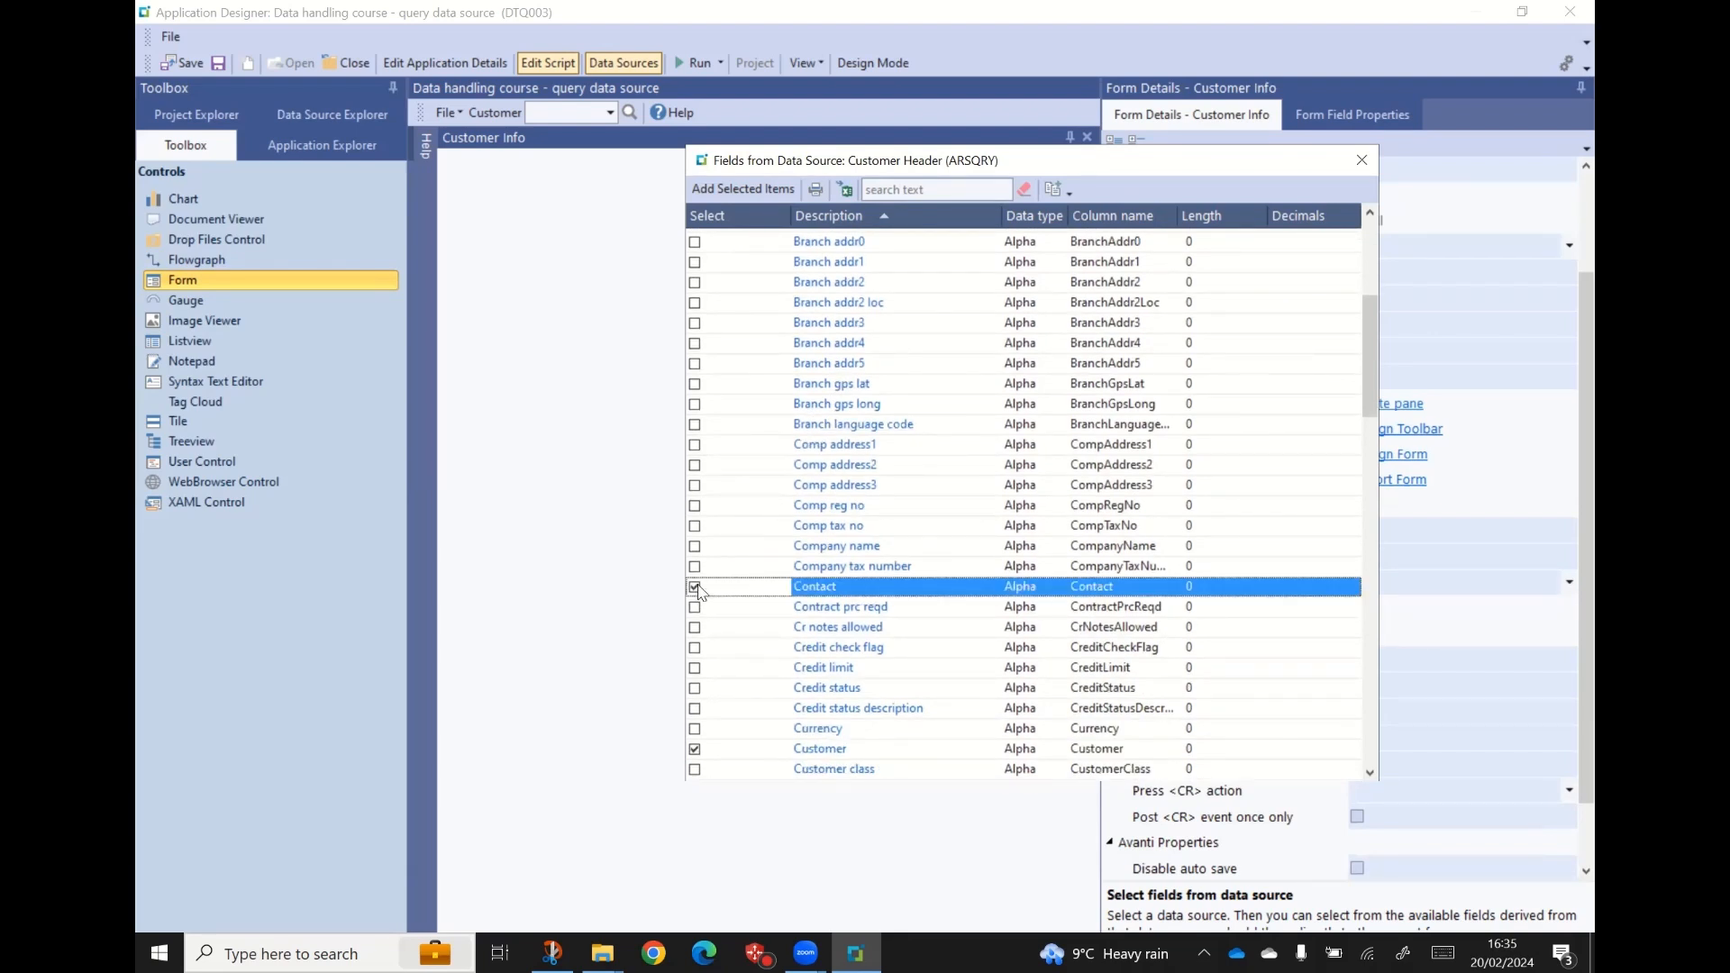
scroll(721, 599, "down", 2)
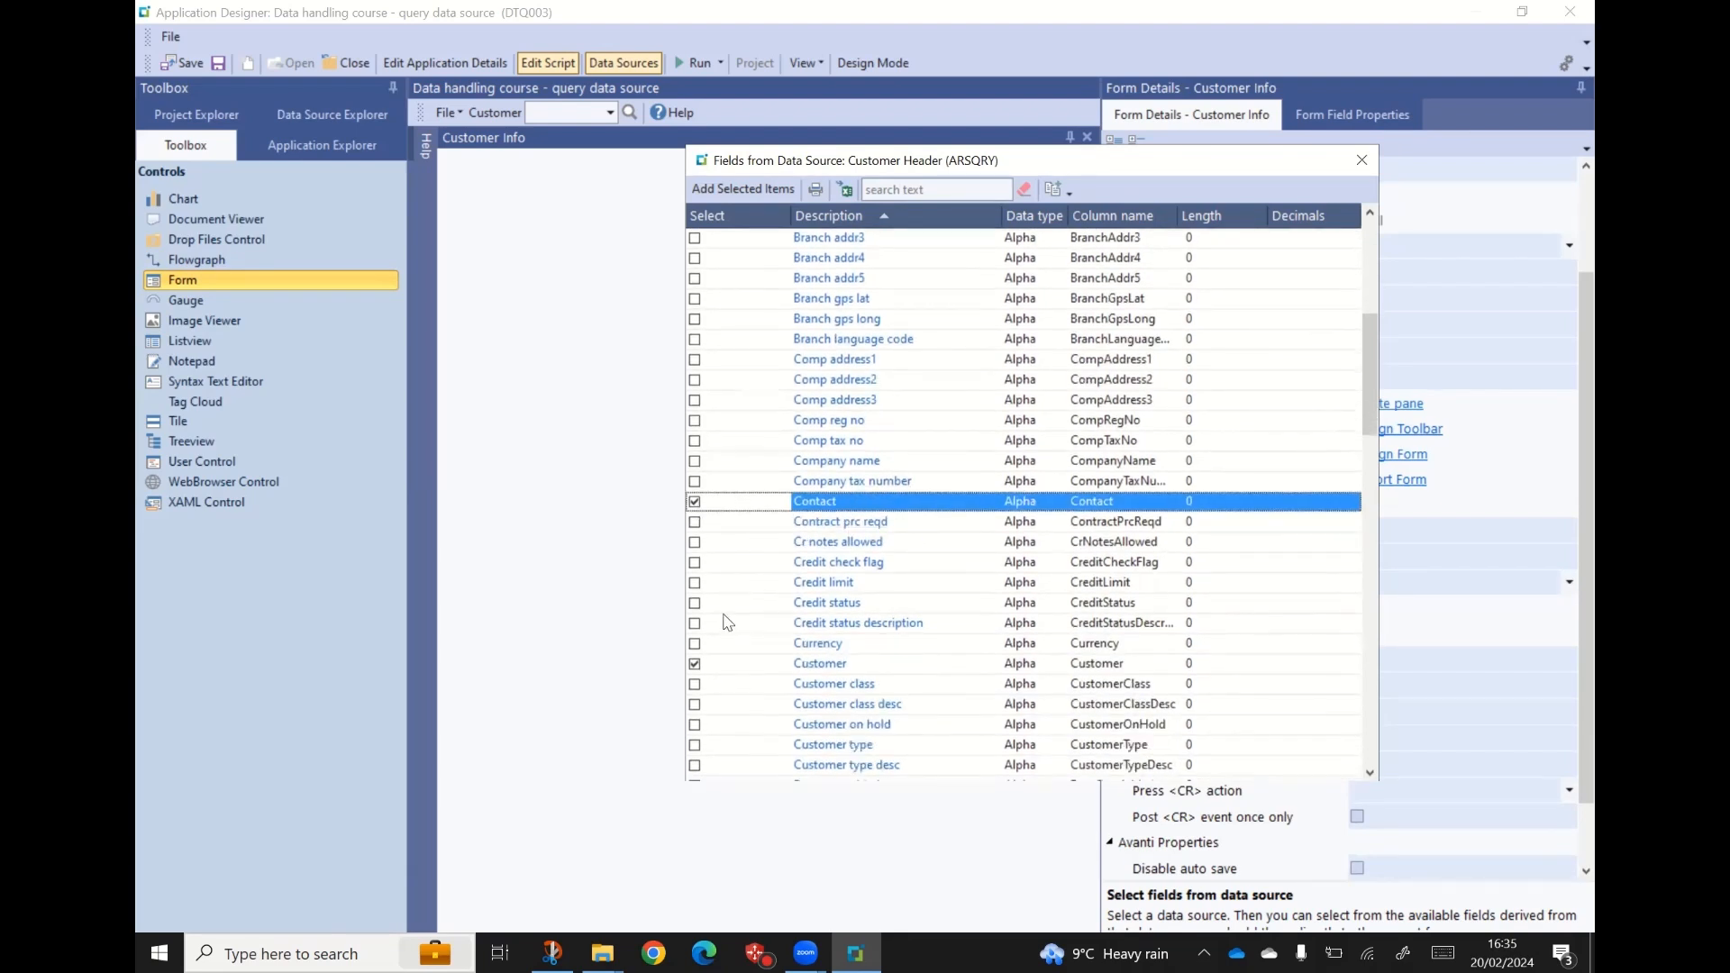
scroll(847, 698, "down", 1)
left_click(695, 704)
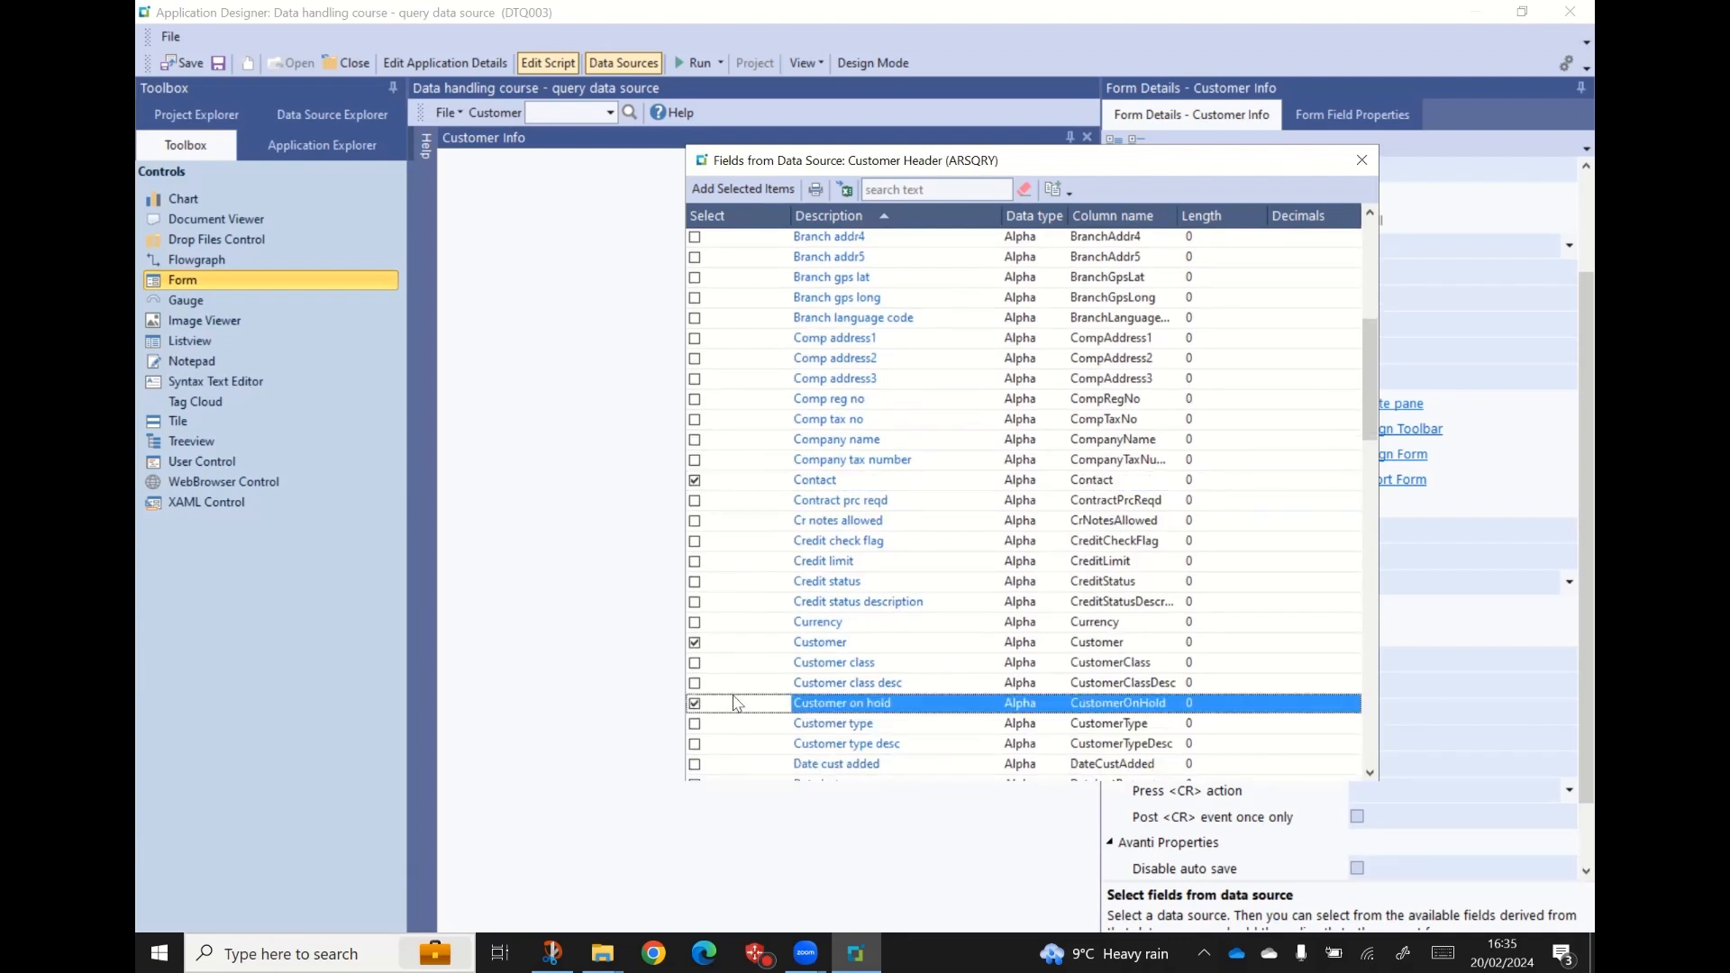
- Also select the Email and Telephone fields, and add all selected fields to the Customer Info form
scroll(815, 554, "down", 4)
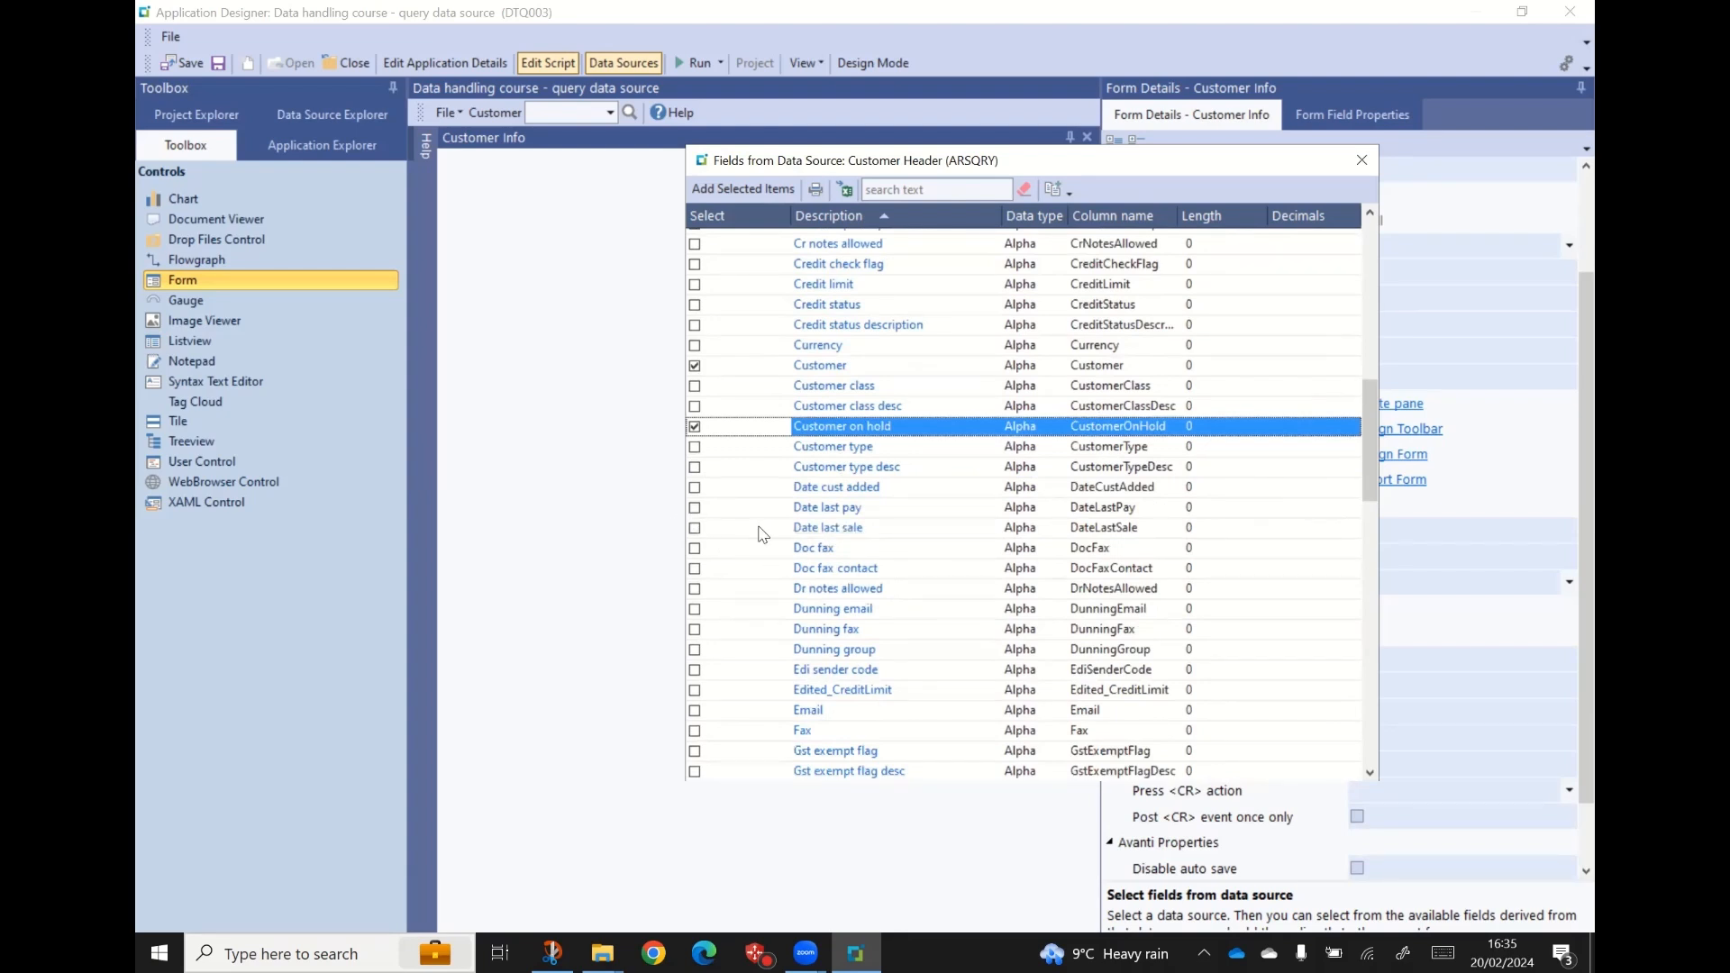
scroll(757, 554, "down", 1)
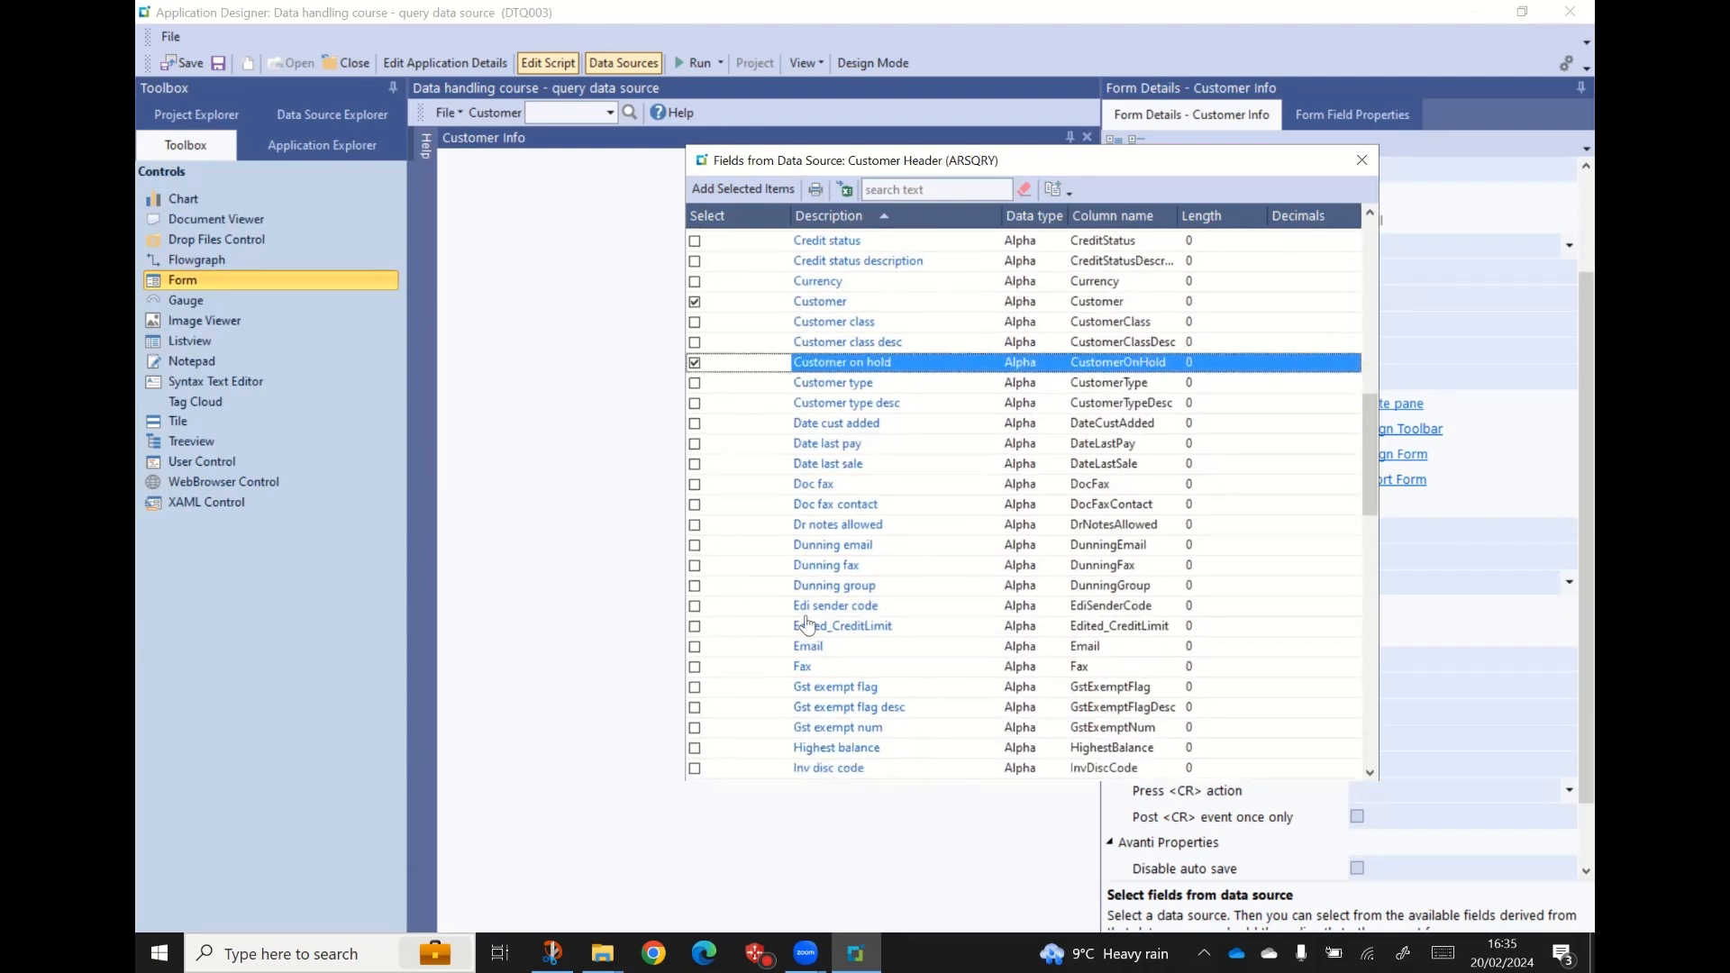
left_click(694, 647)
scroll(775, 616, "down", 4)
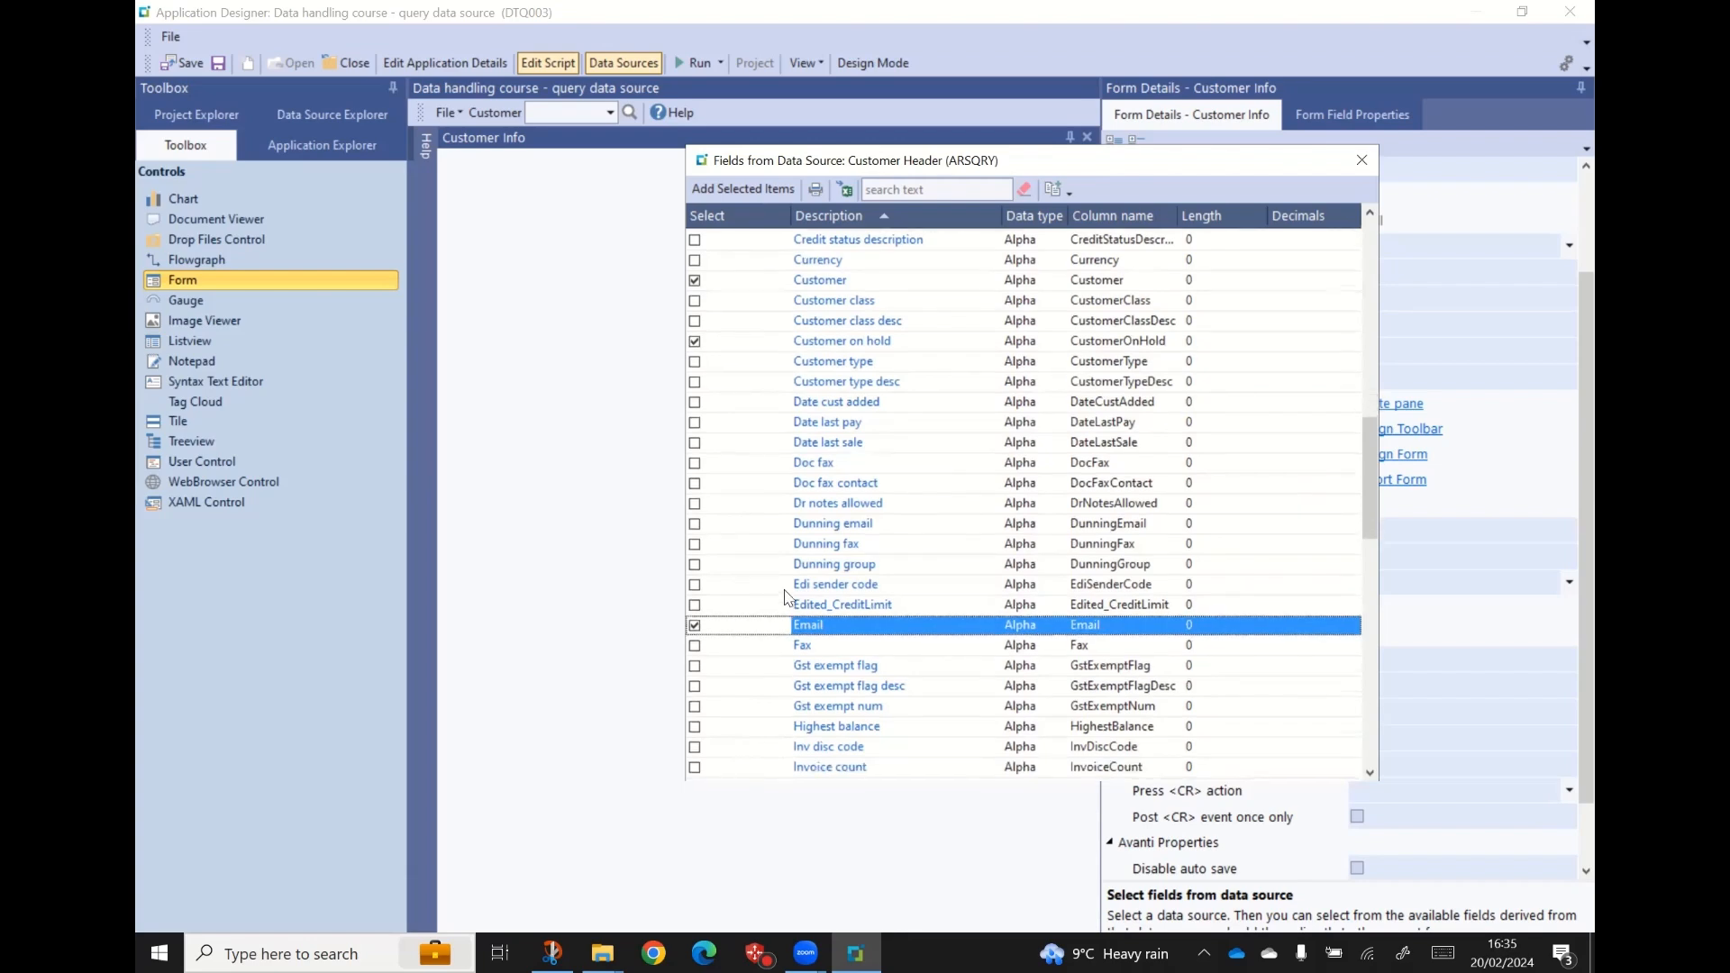
scroll(808, 587, "down", 18)
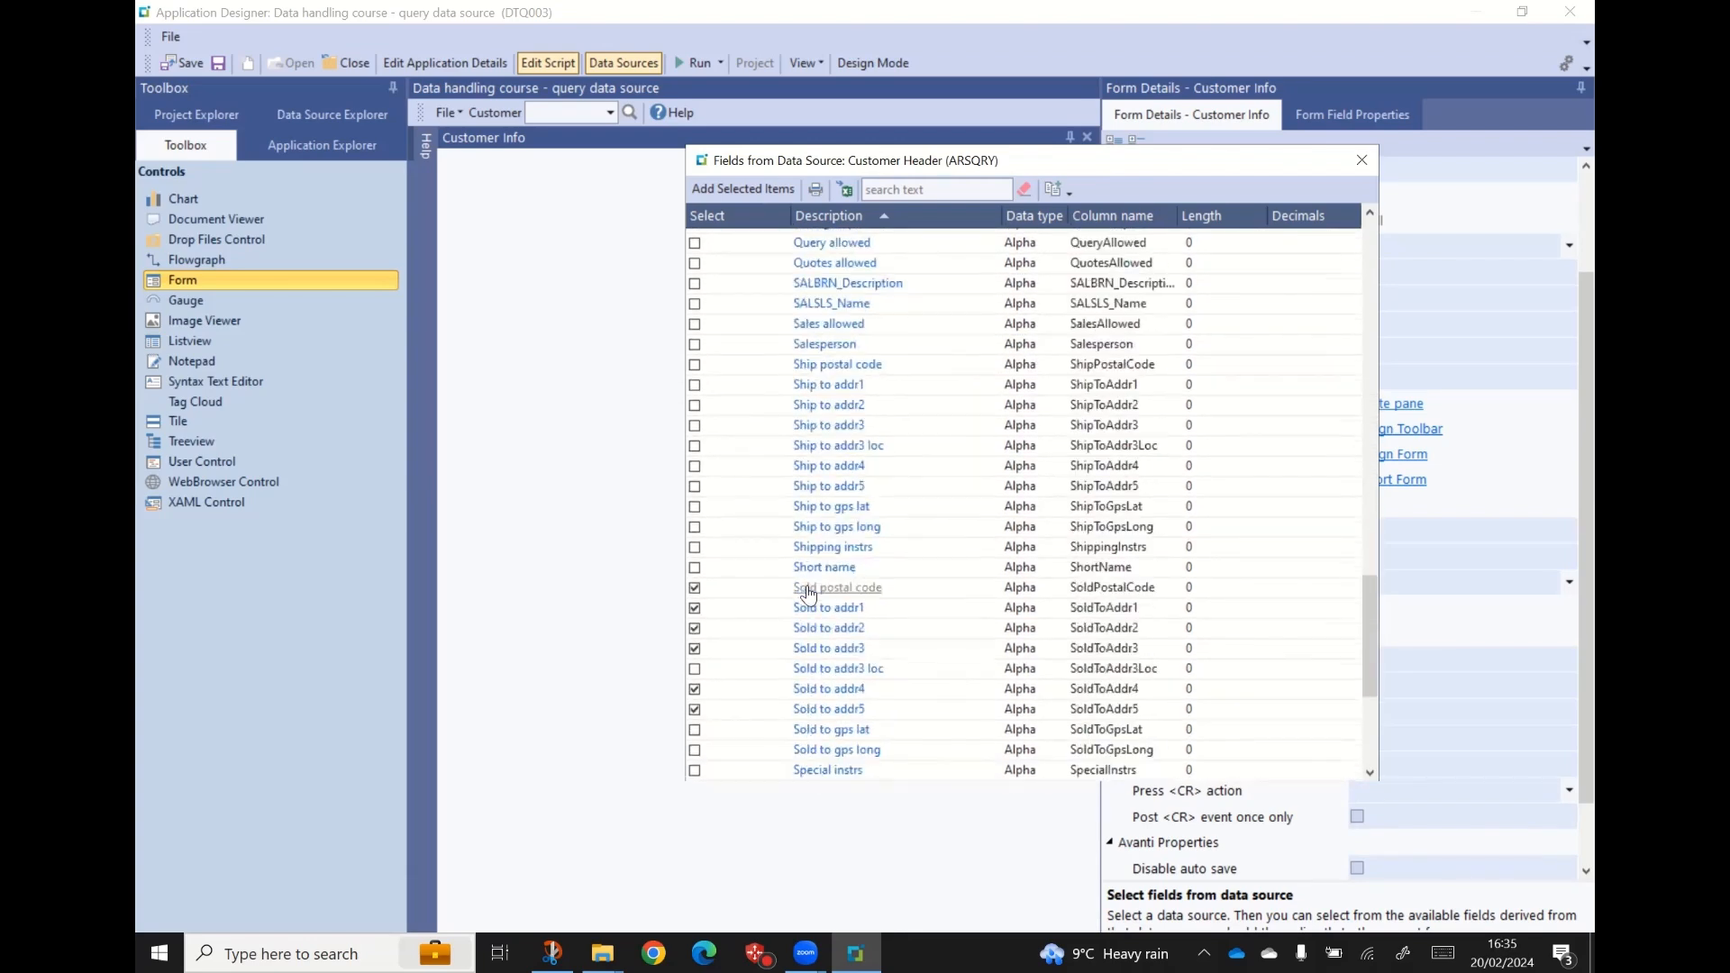
scroll(805, 592, "down", 3)
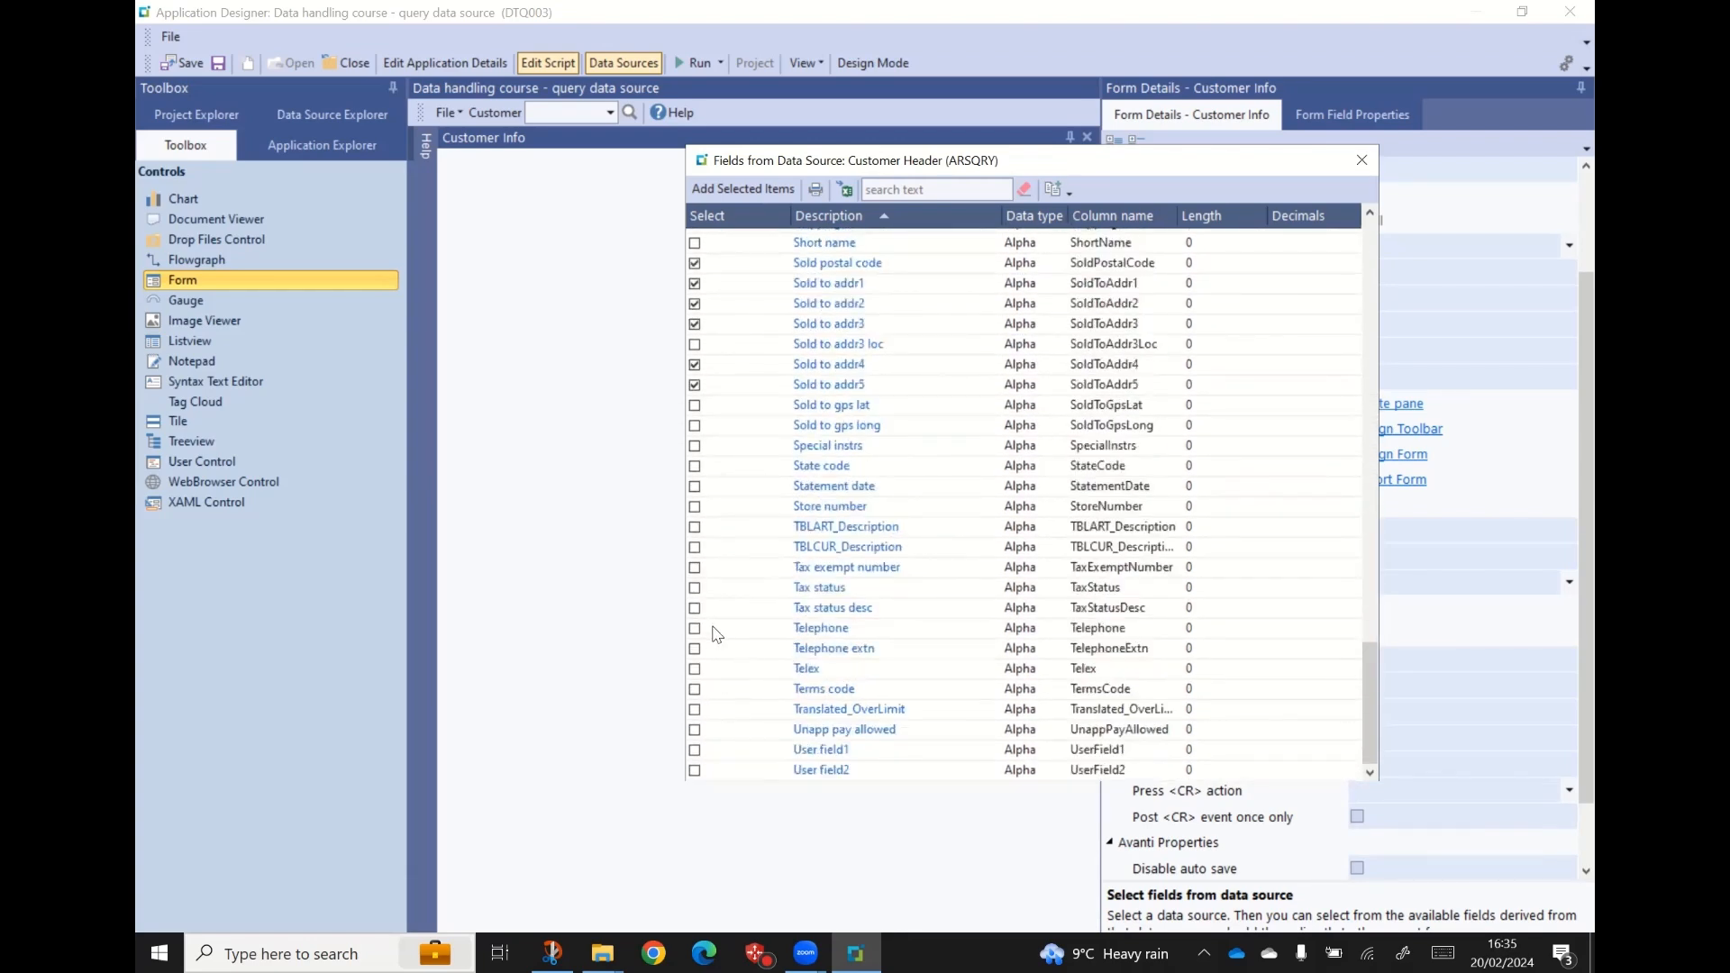
left_click(696, 629)
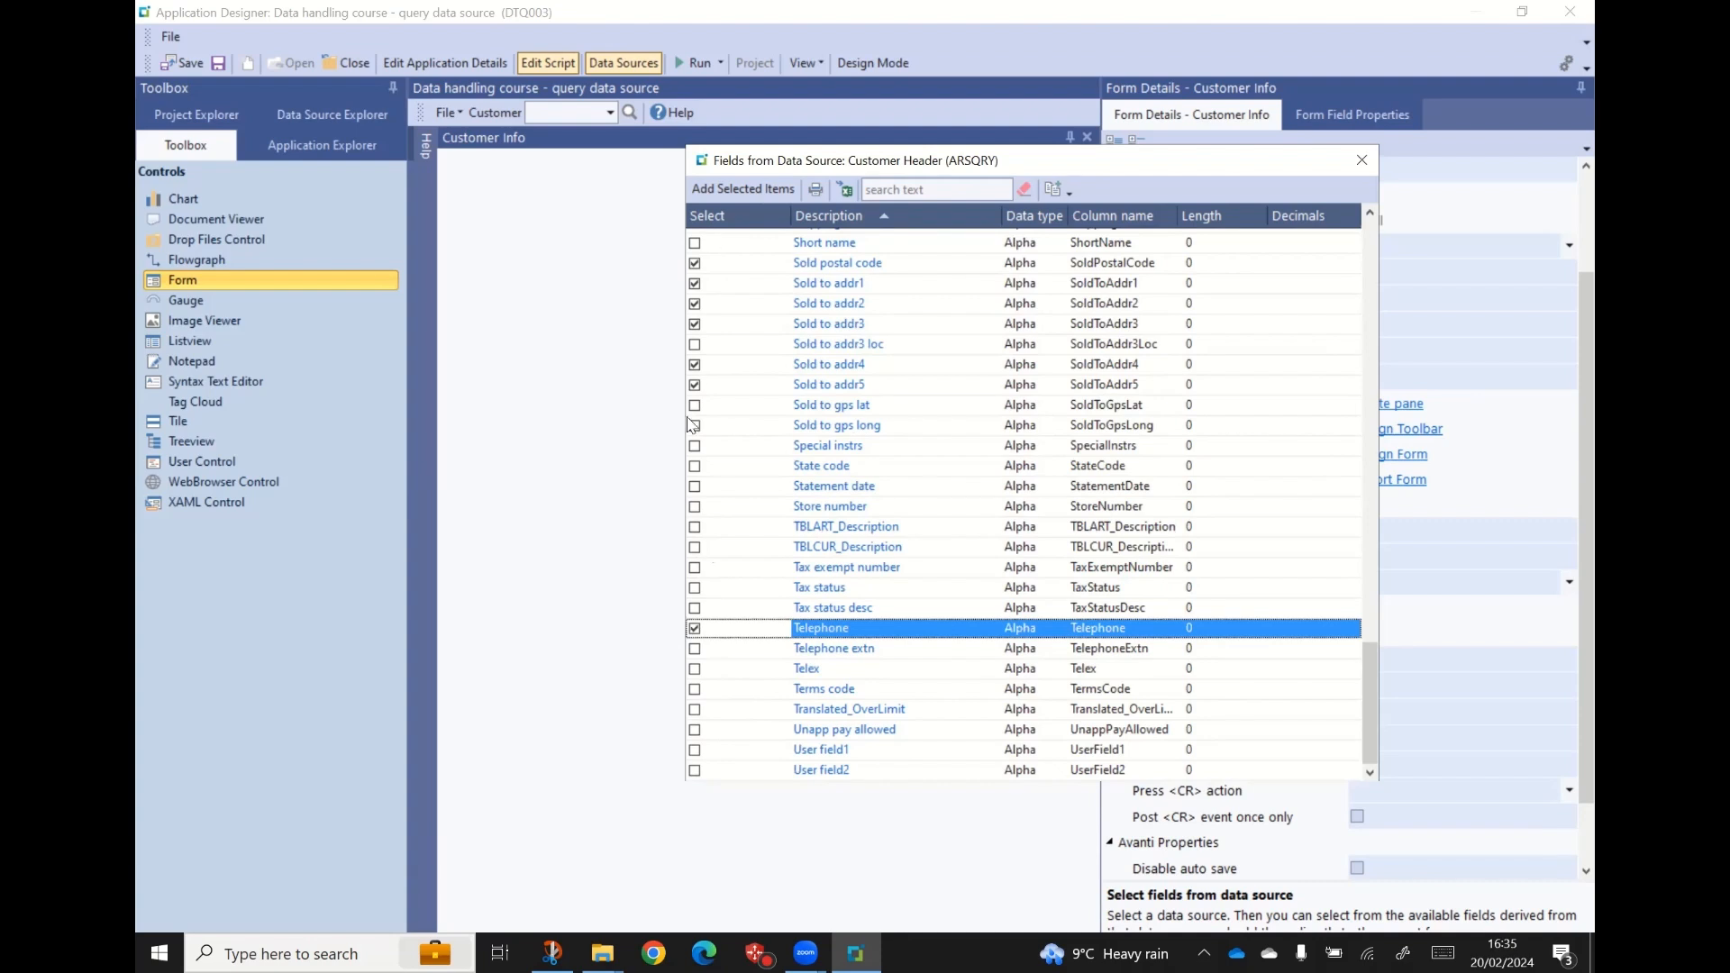
left_click(749, 191)
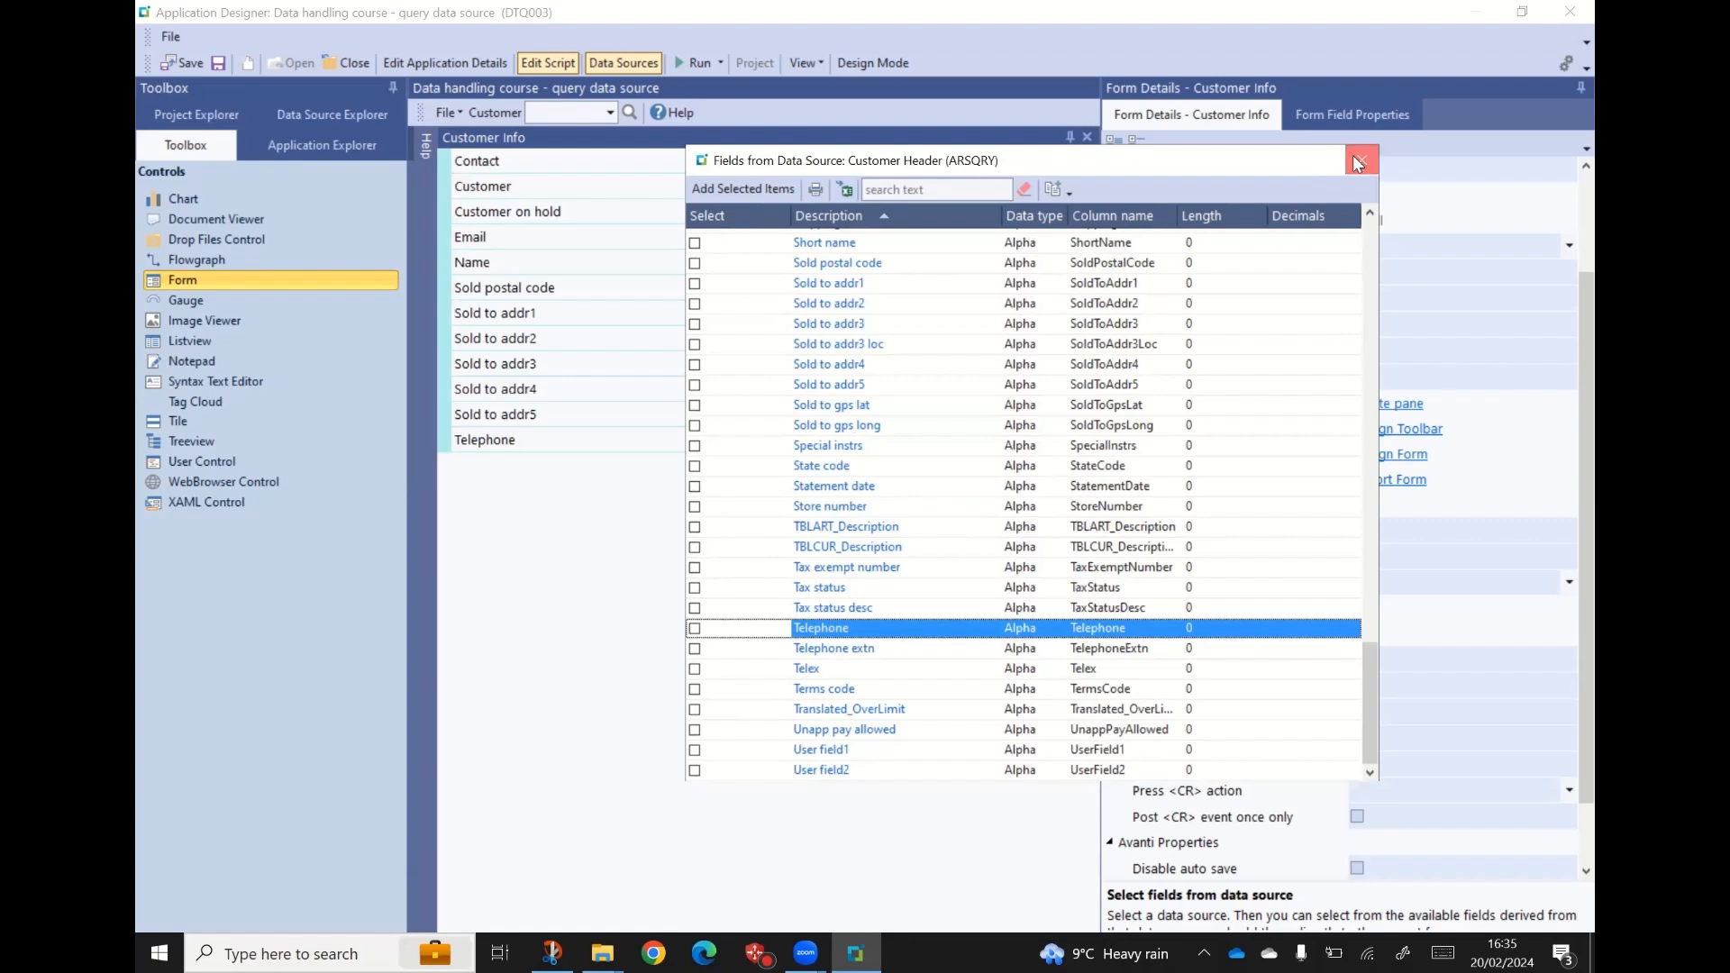
left_click(1358, 163)
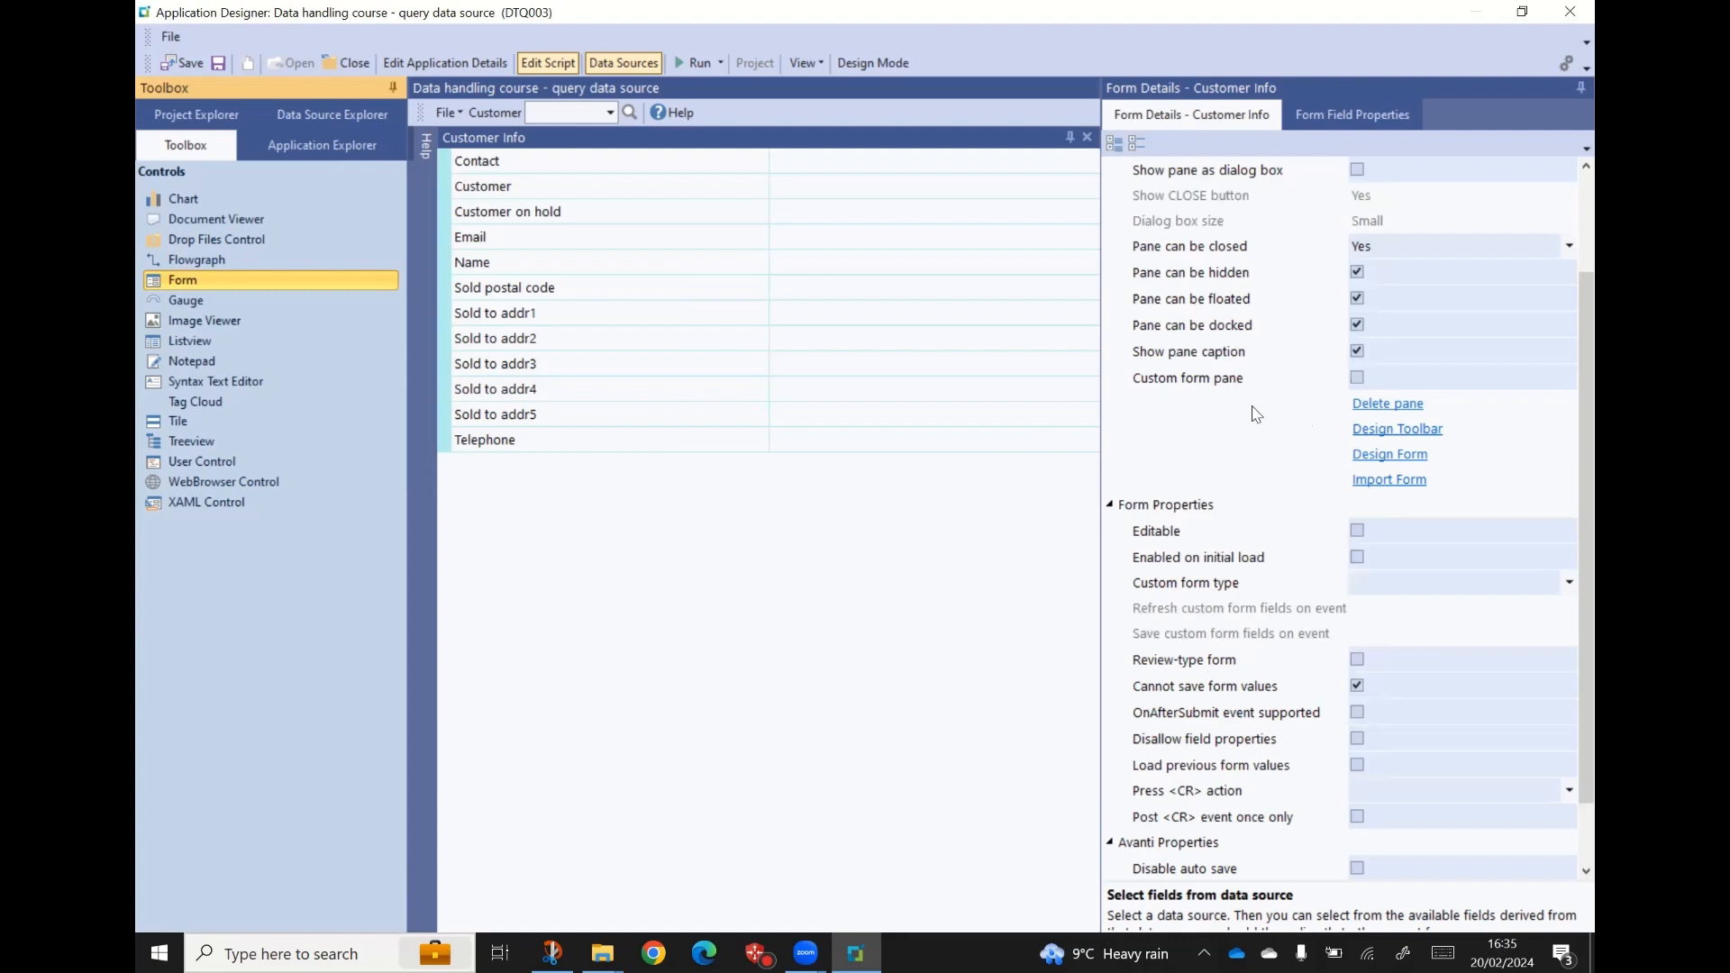
- Reorder the Customer Info form's fields as Customer, Name, Sold to addr1–5, Sold postal code, Contact, Telephone, Customer on hold, Email, and save the design
left_click(1372, 458)
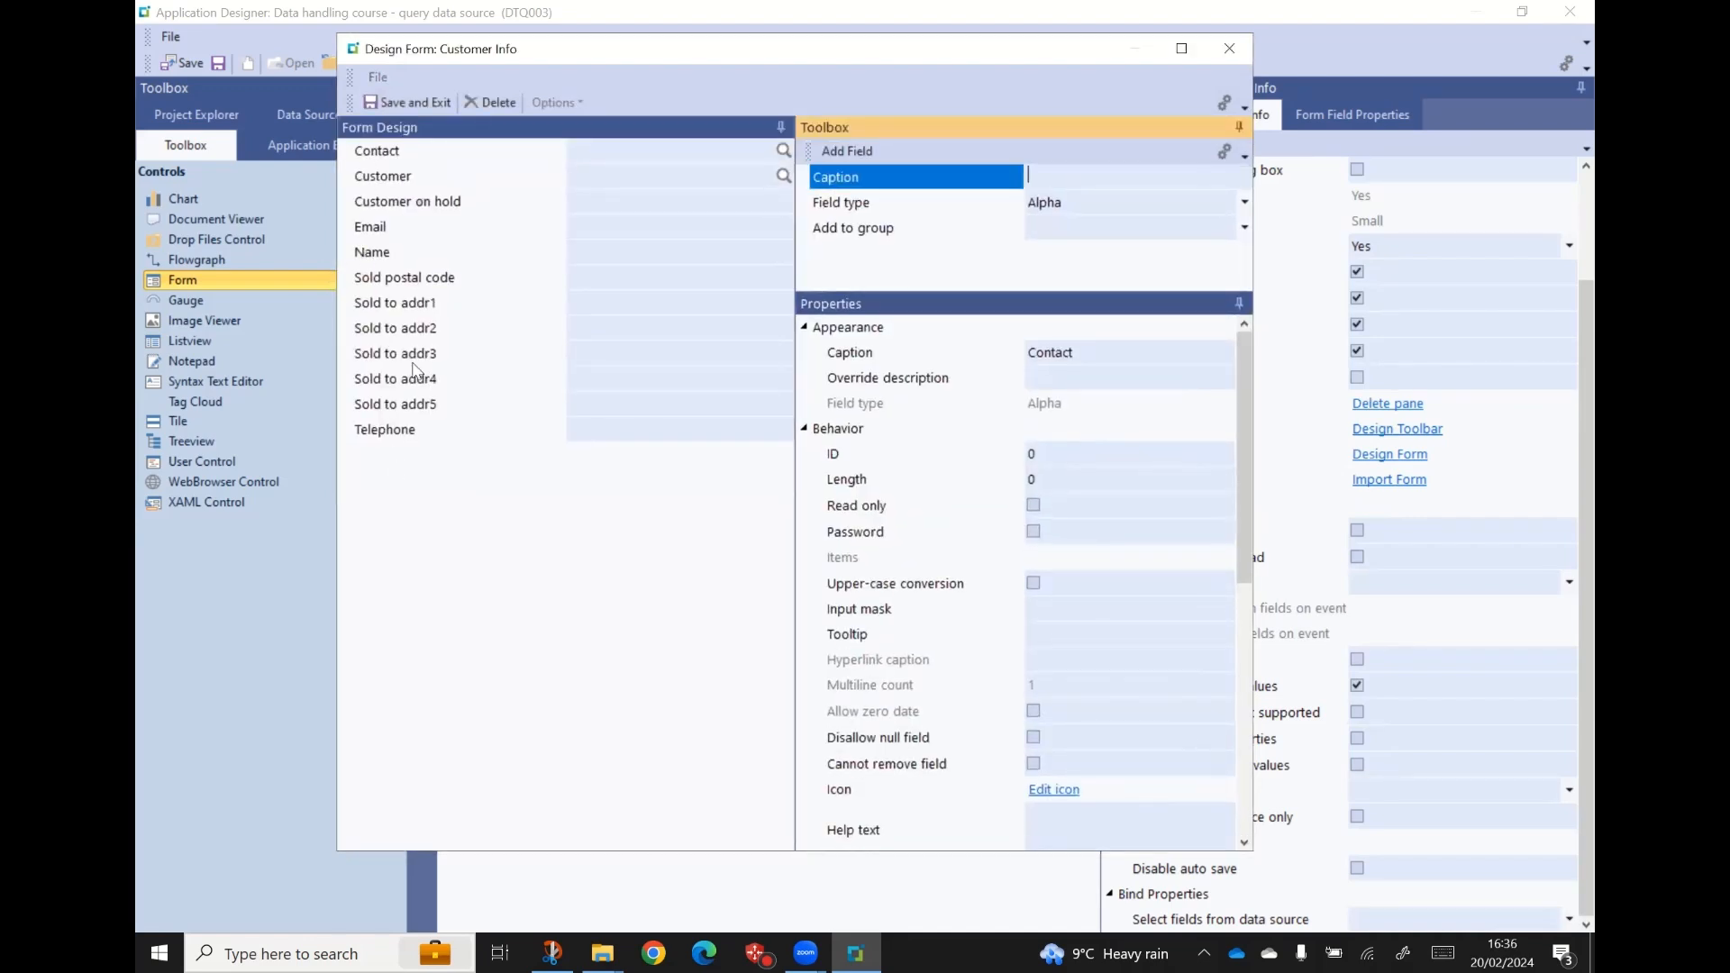
left_click(385, 178)
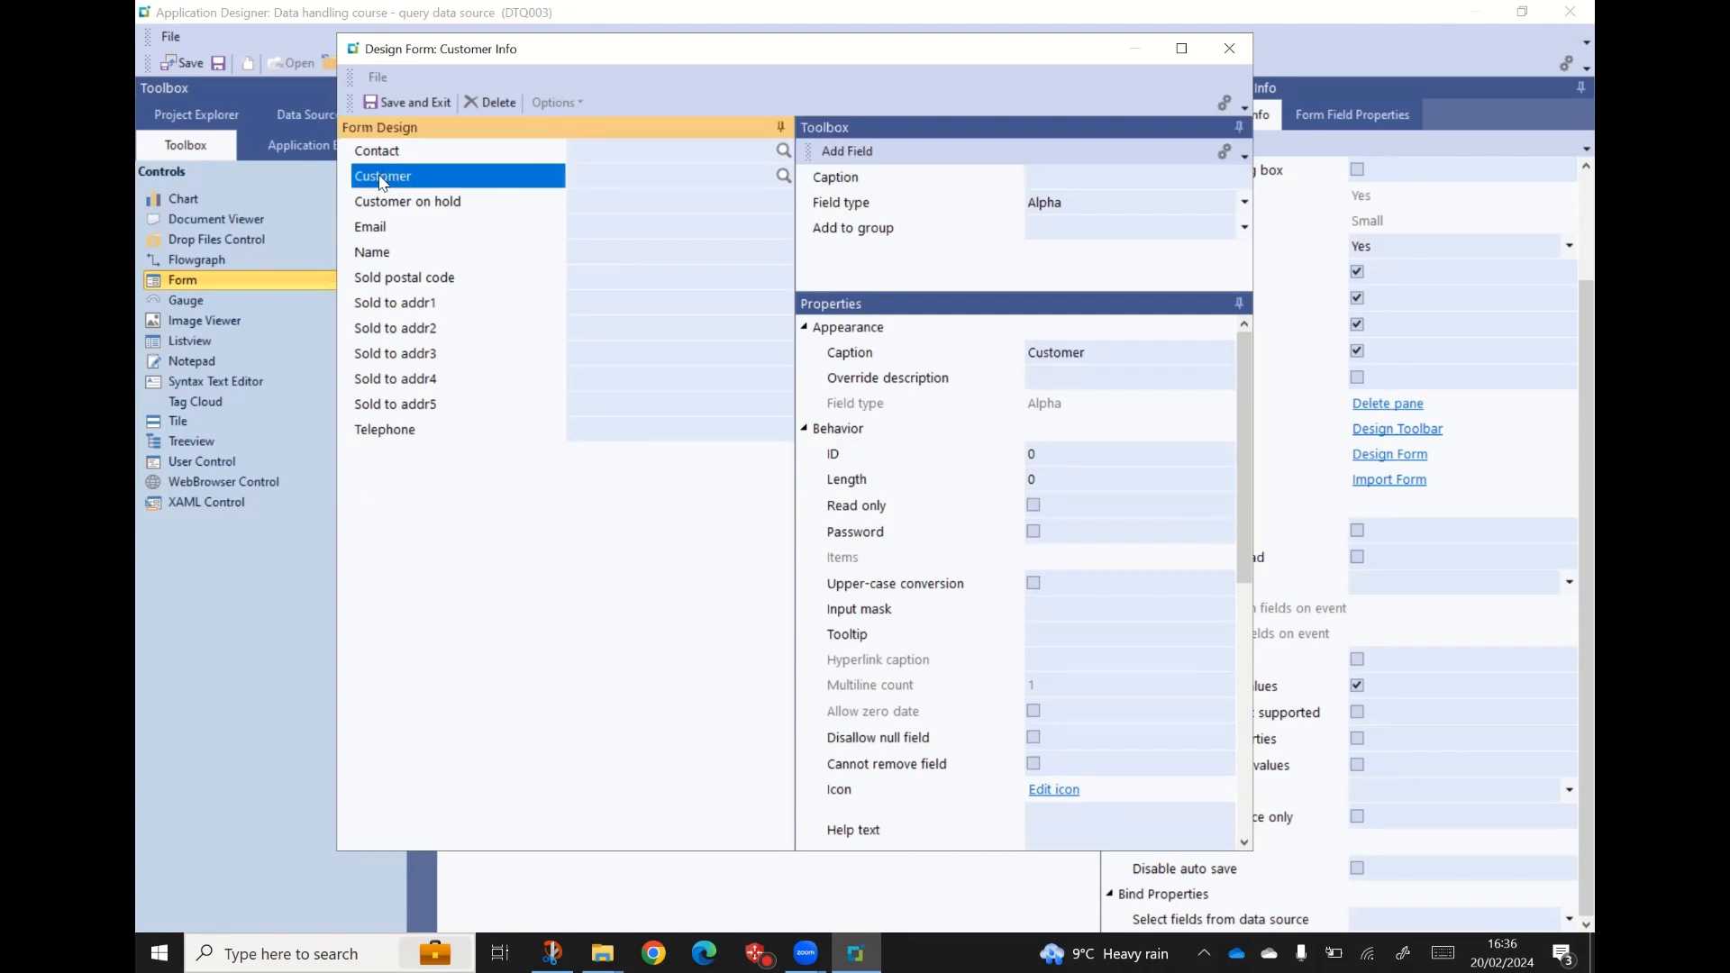
left_click_drag(382, 183, 377, 153)
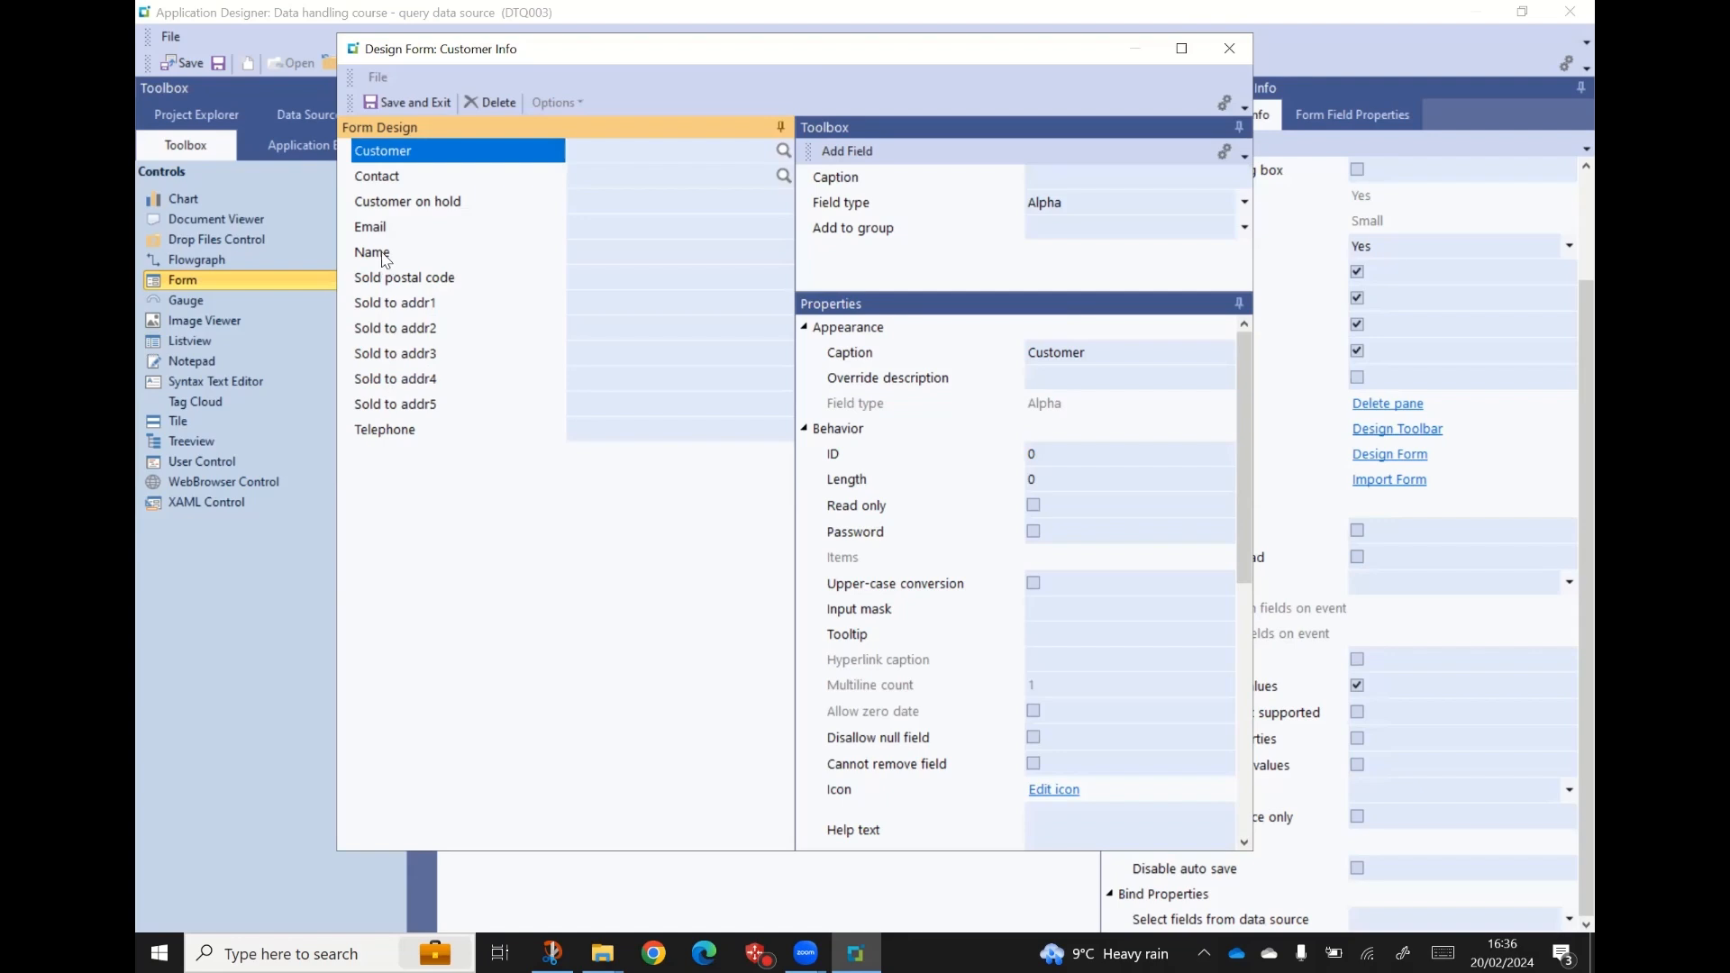
mouse_move(386, 259)
left_mouse_down()
mouse_move(388, 183)
mouse_move(389, 431)
left_mouse_up()
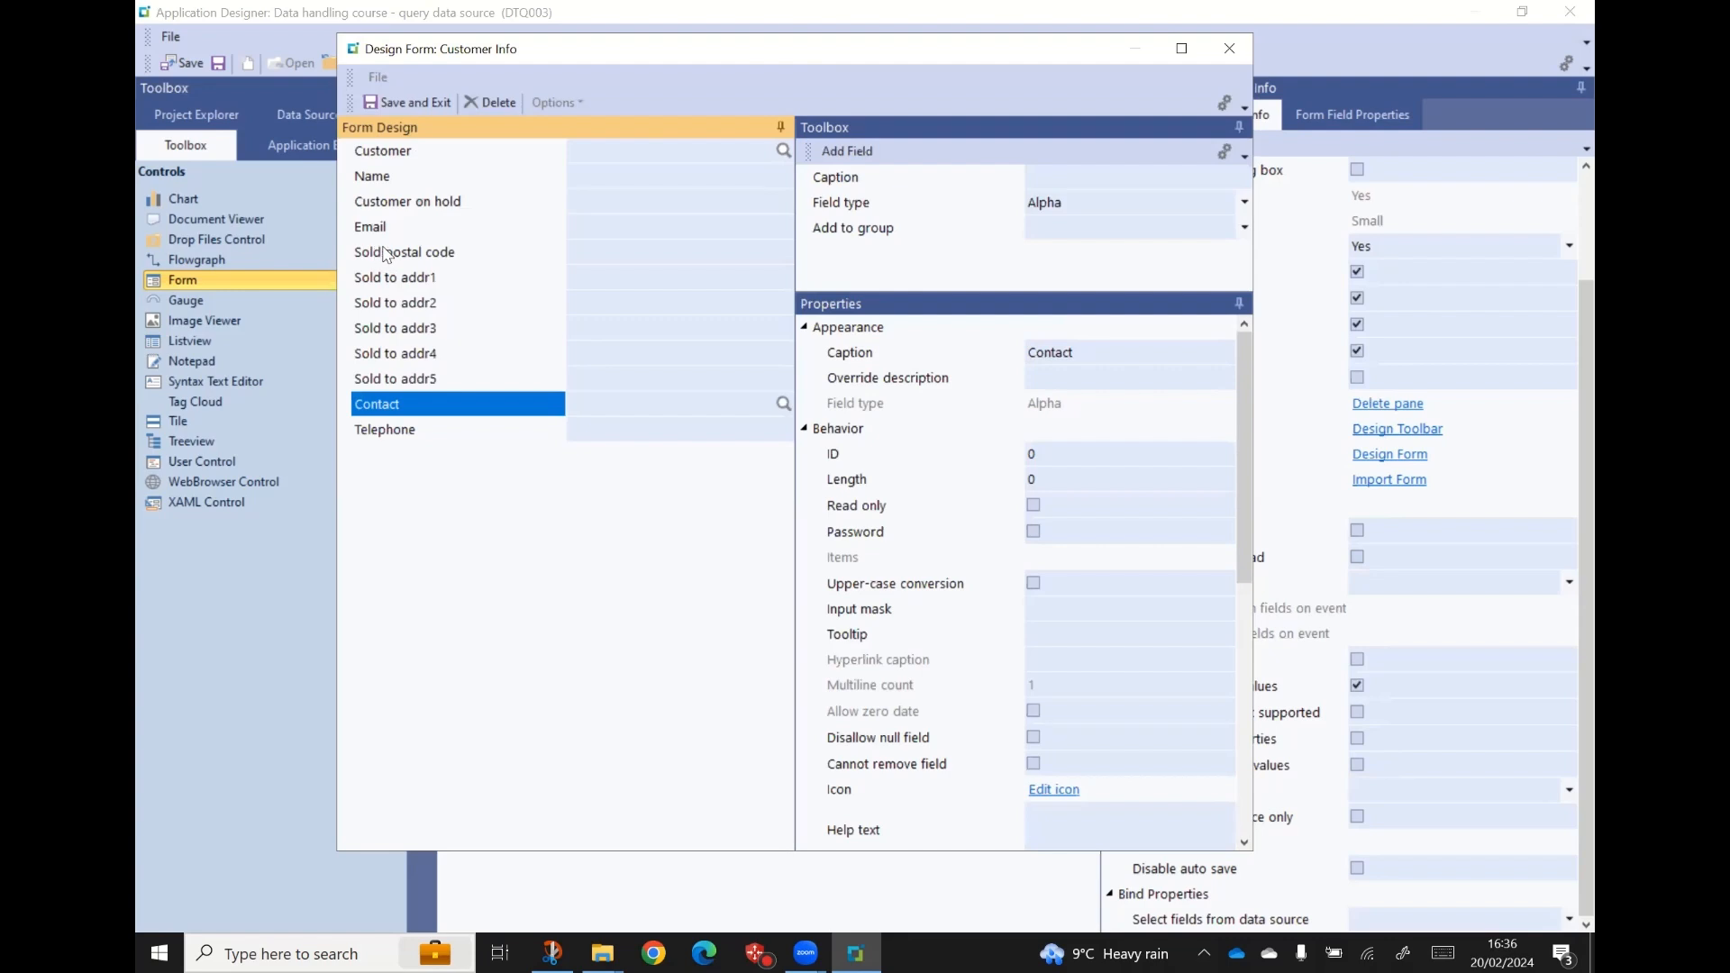
left_click_drag(386, 253, 390, 402)
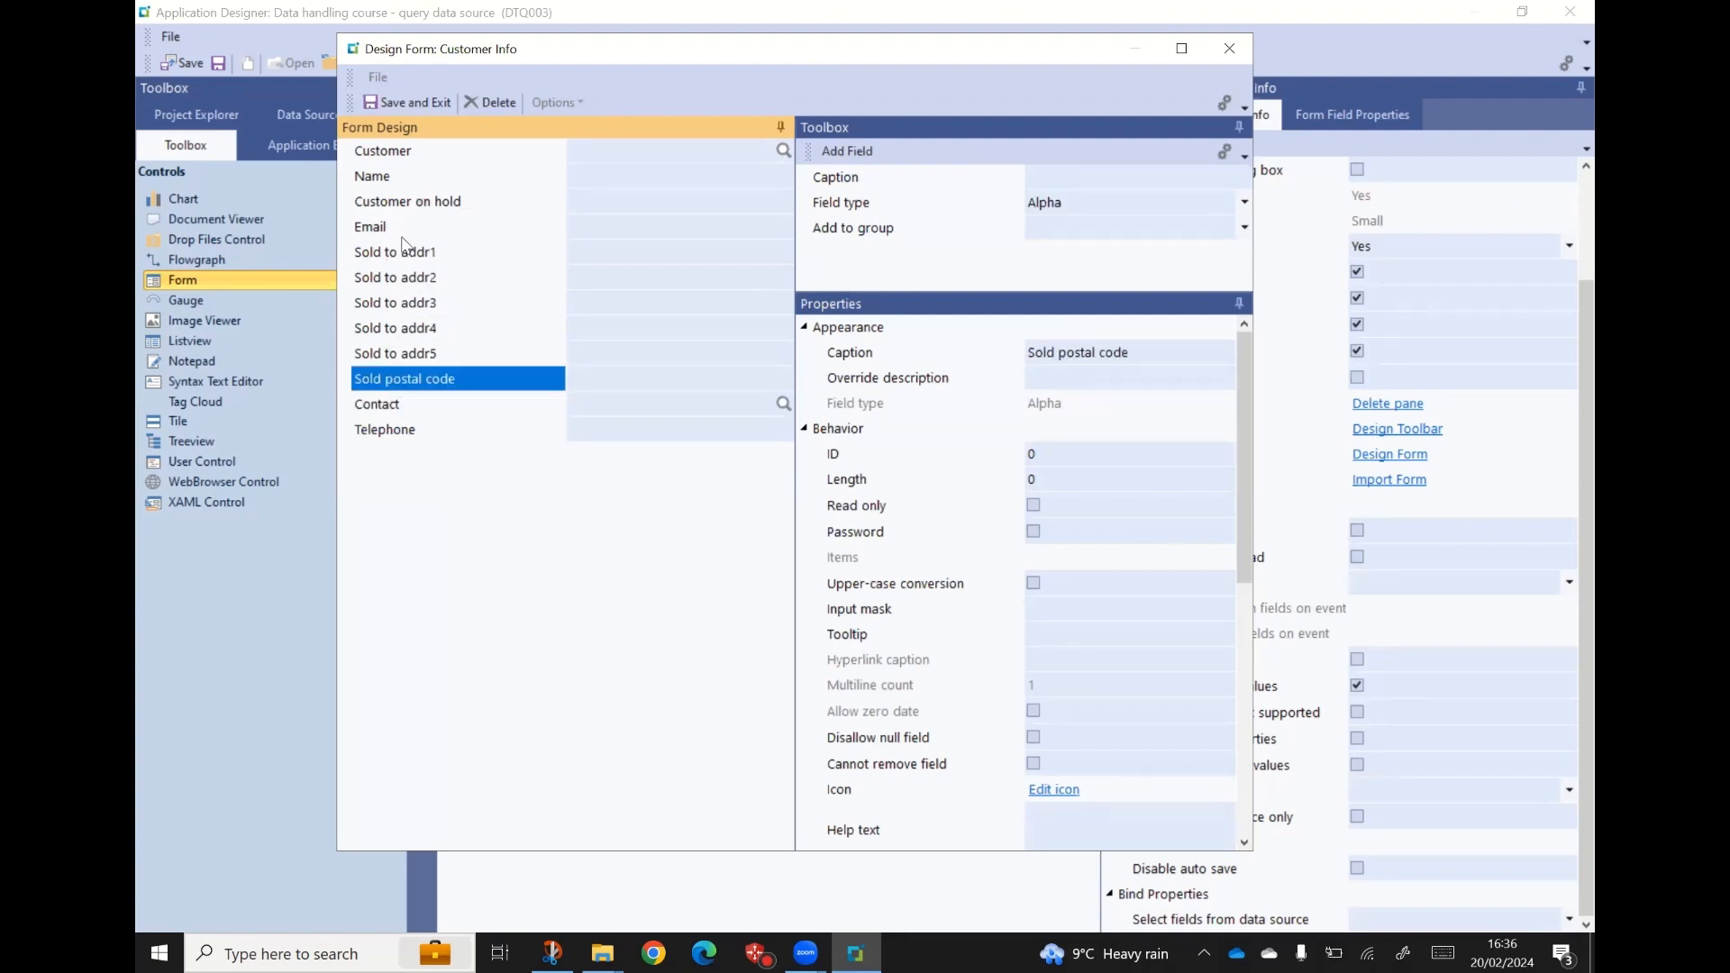
left_click_drag(398, 207, 386, 428)
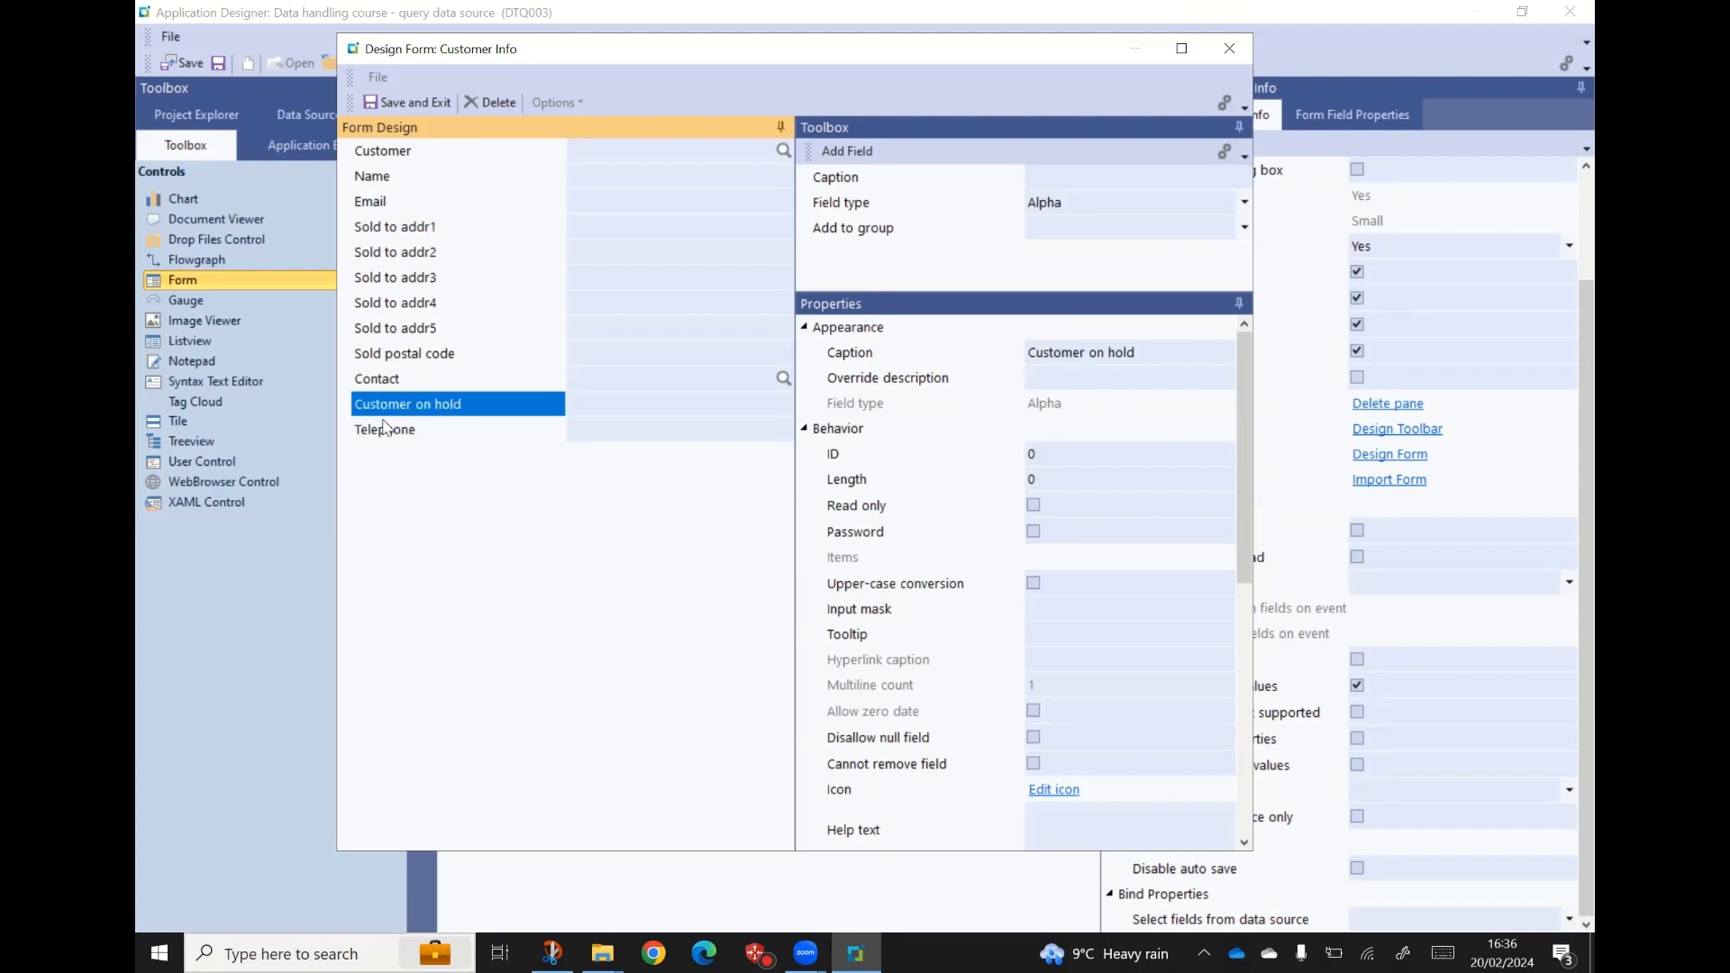
mouse_move(367, 206)
left_mouse_down()
mouse_move(390, 436)
mouse_move(394, 398)
left_mouse_up()
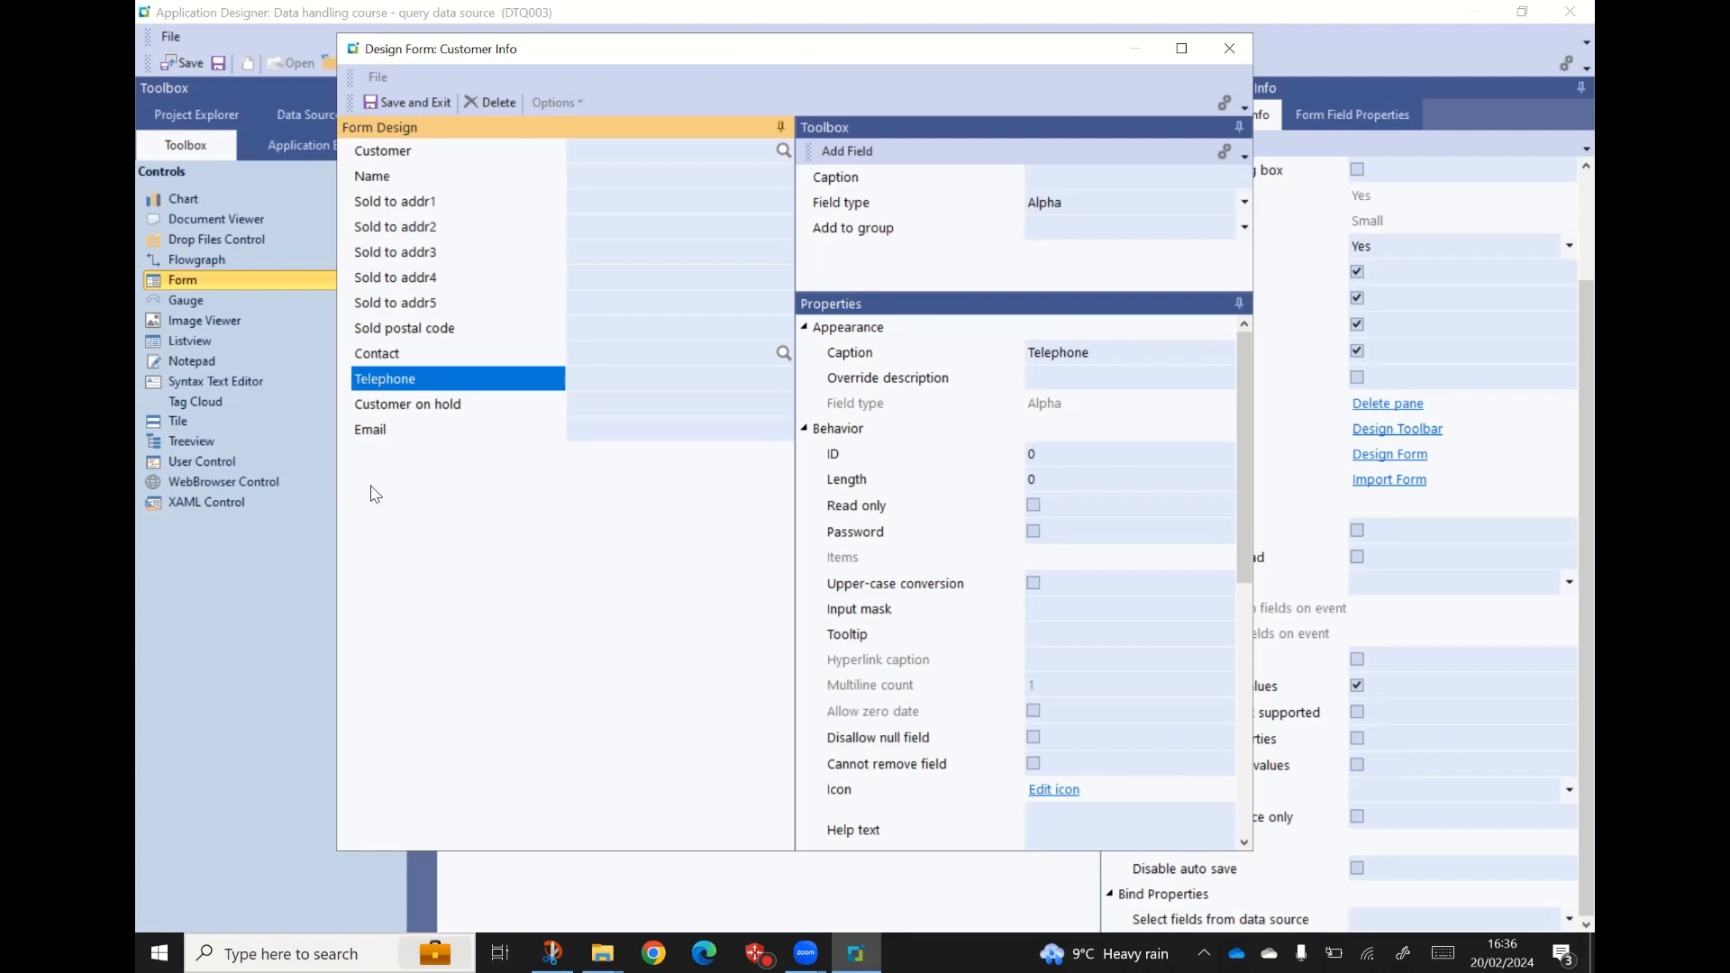
left_click(415, 103)
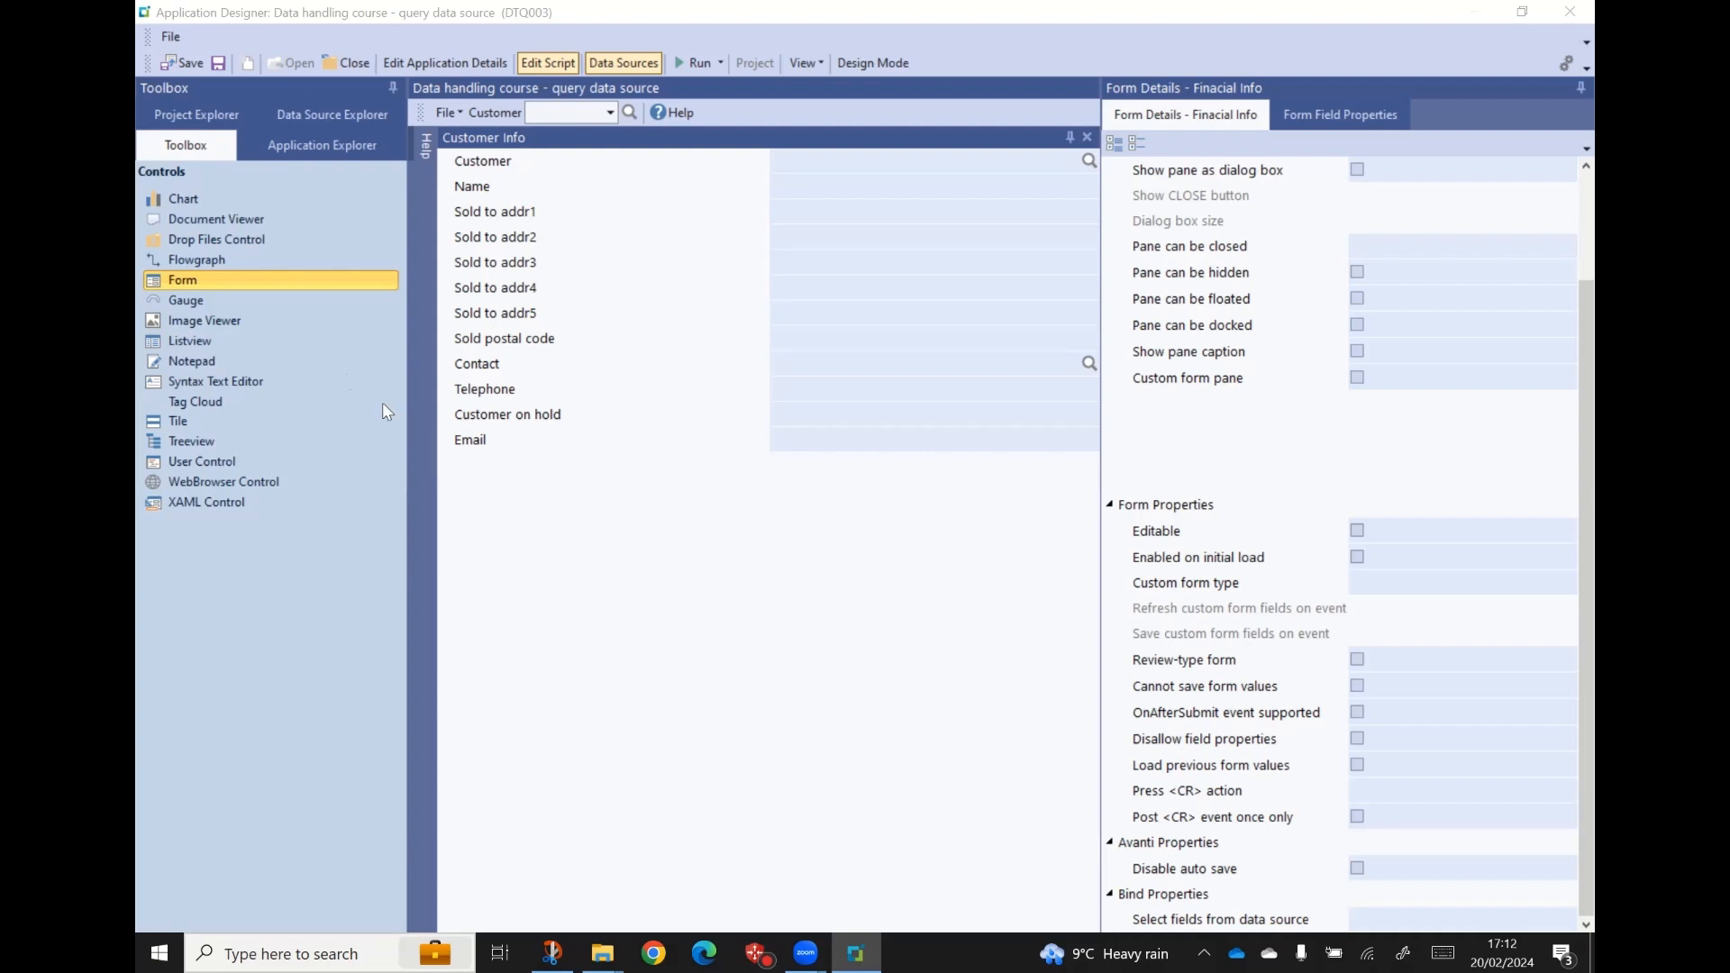
- Add a new form titled Financial Info and dock it to the right of the Customer Info form
left_click(199, 146)
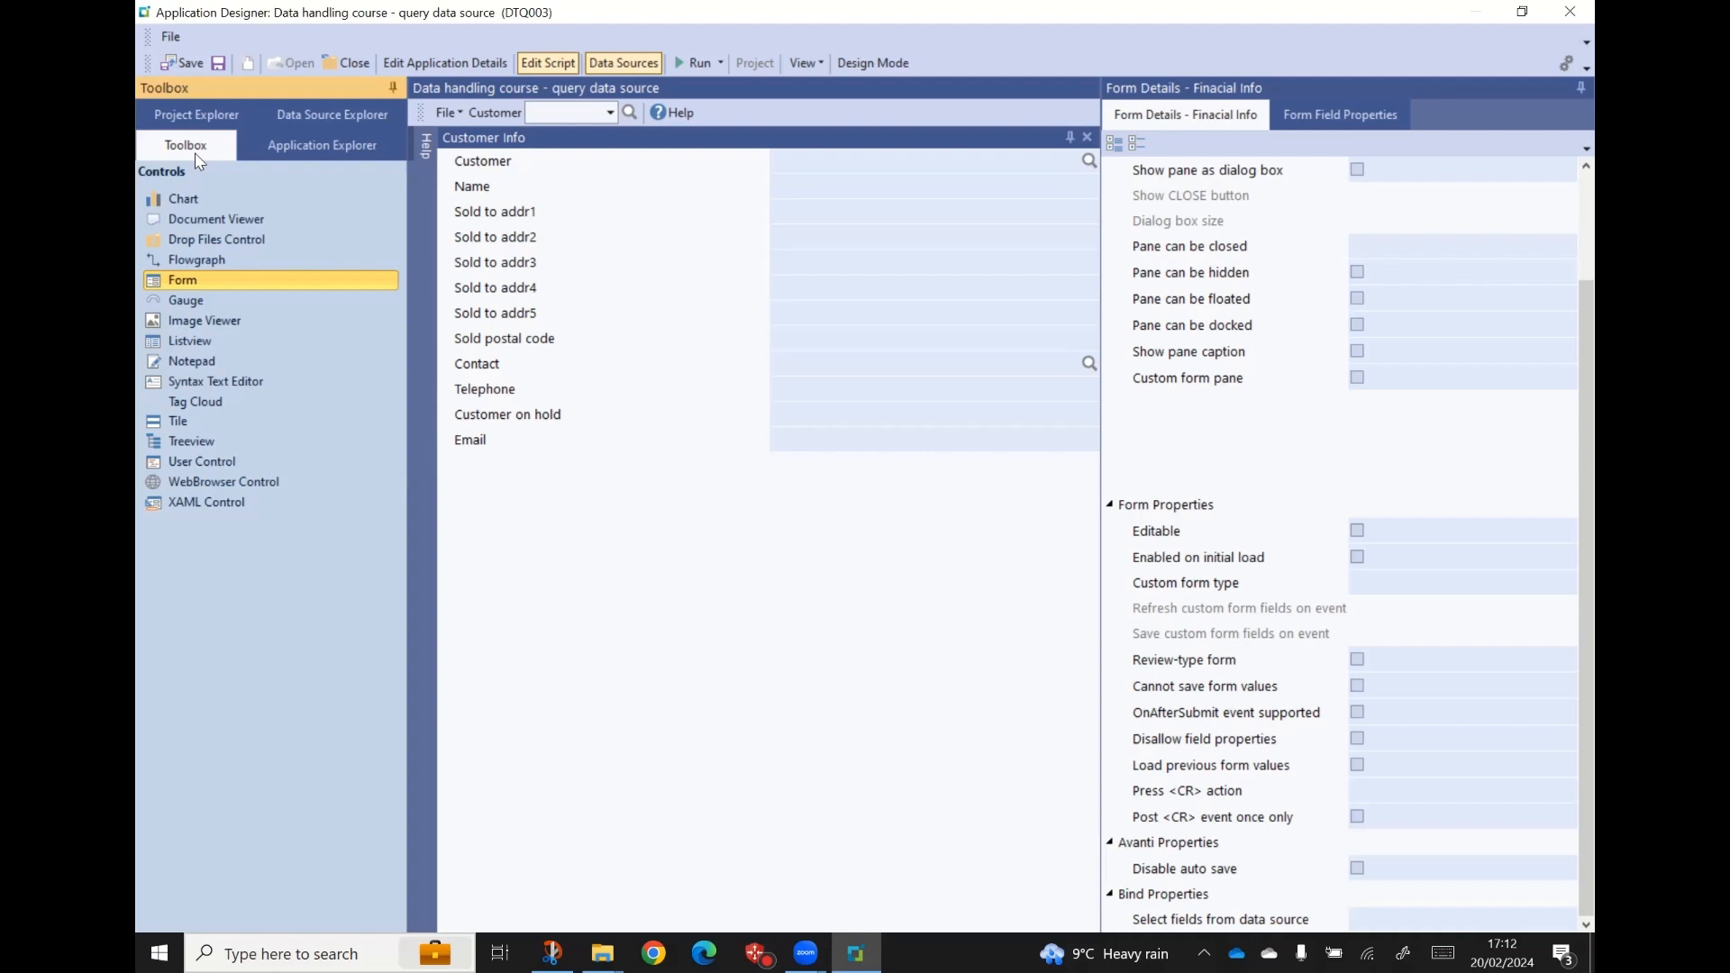
left_click(191, 286)
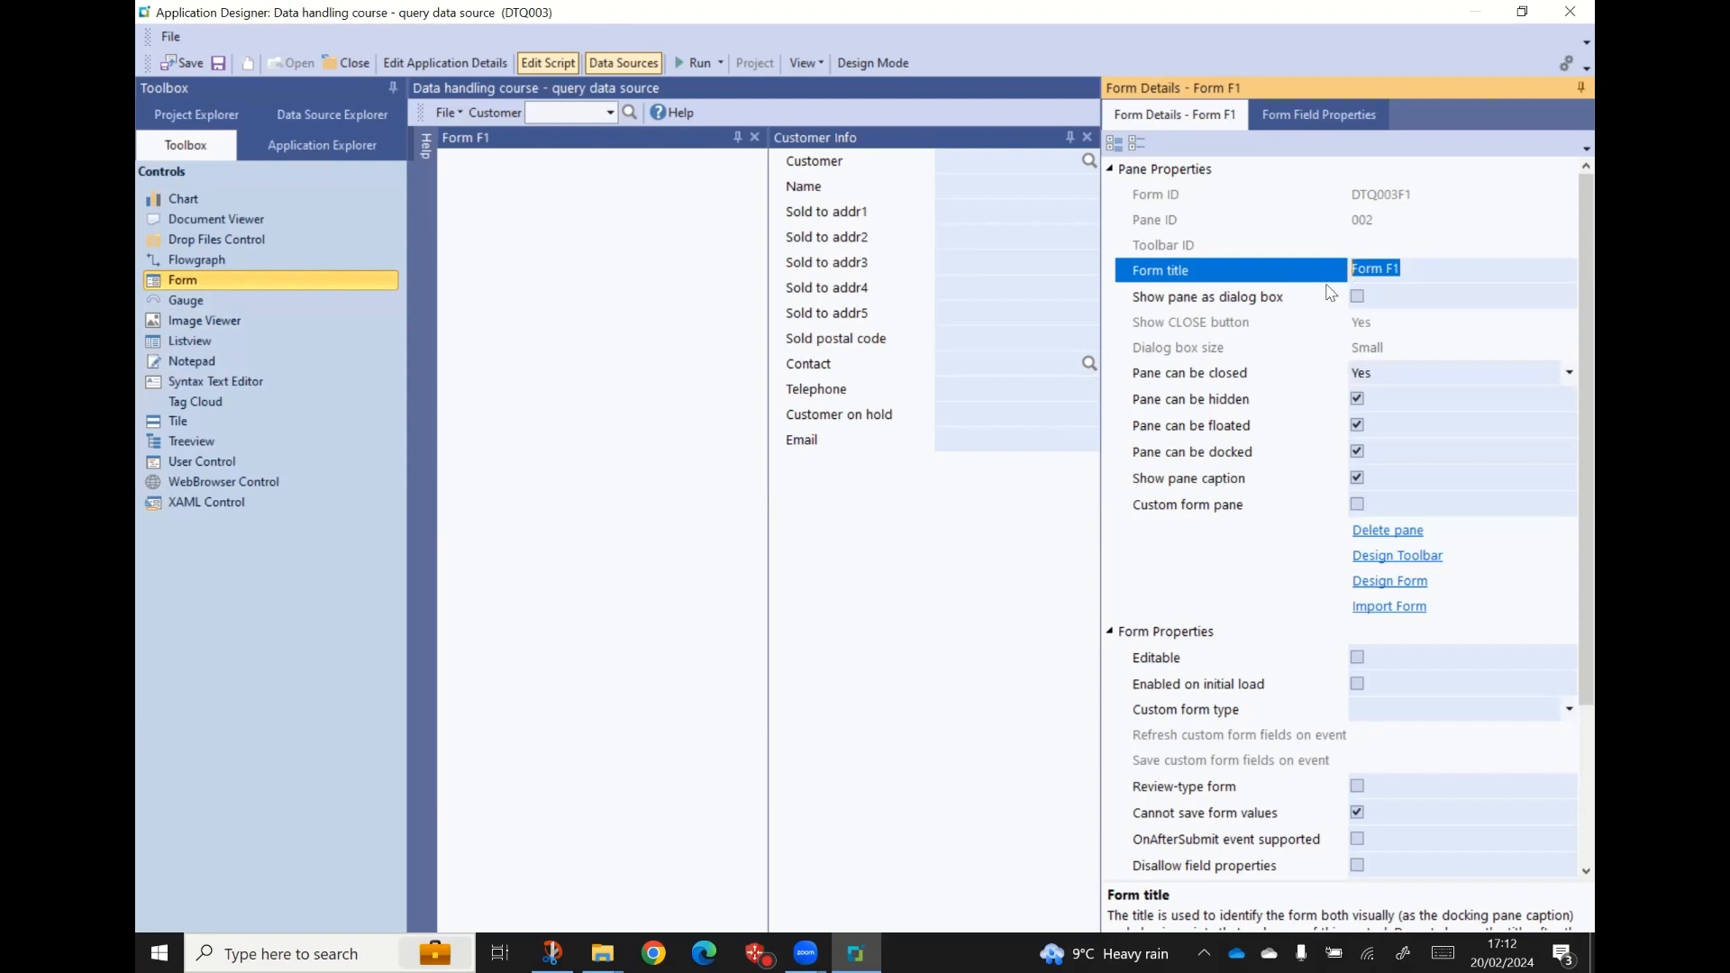
type("Financial Info")
key("Tab")
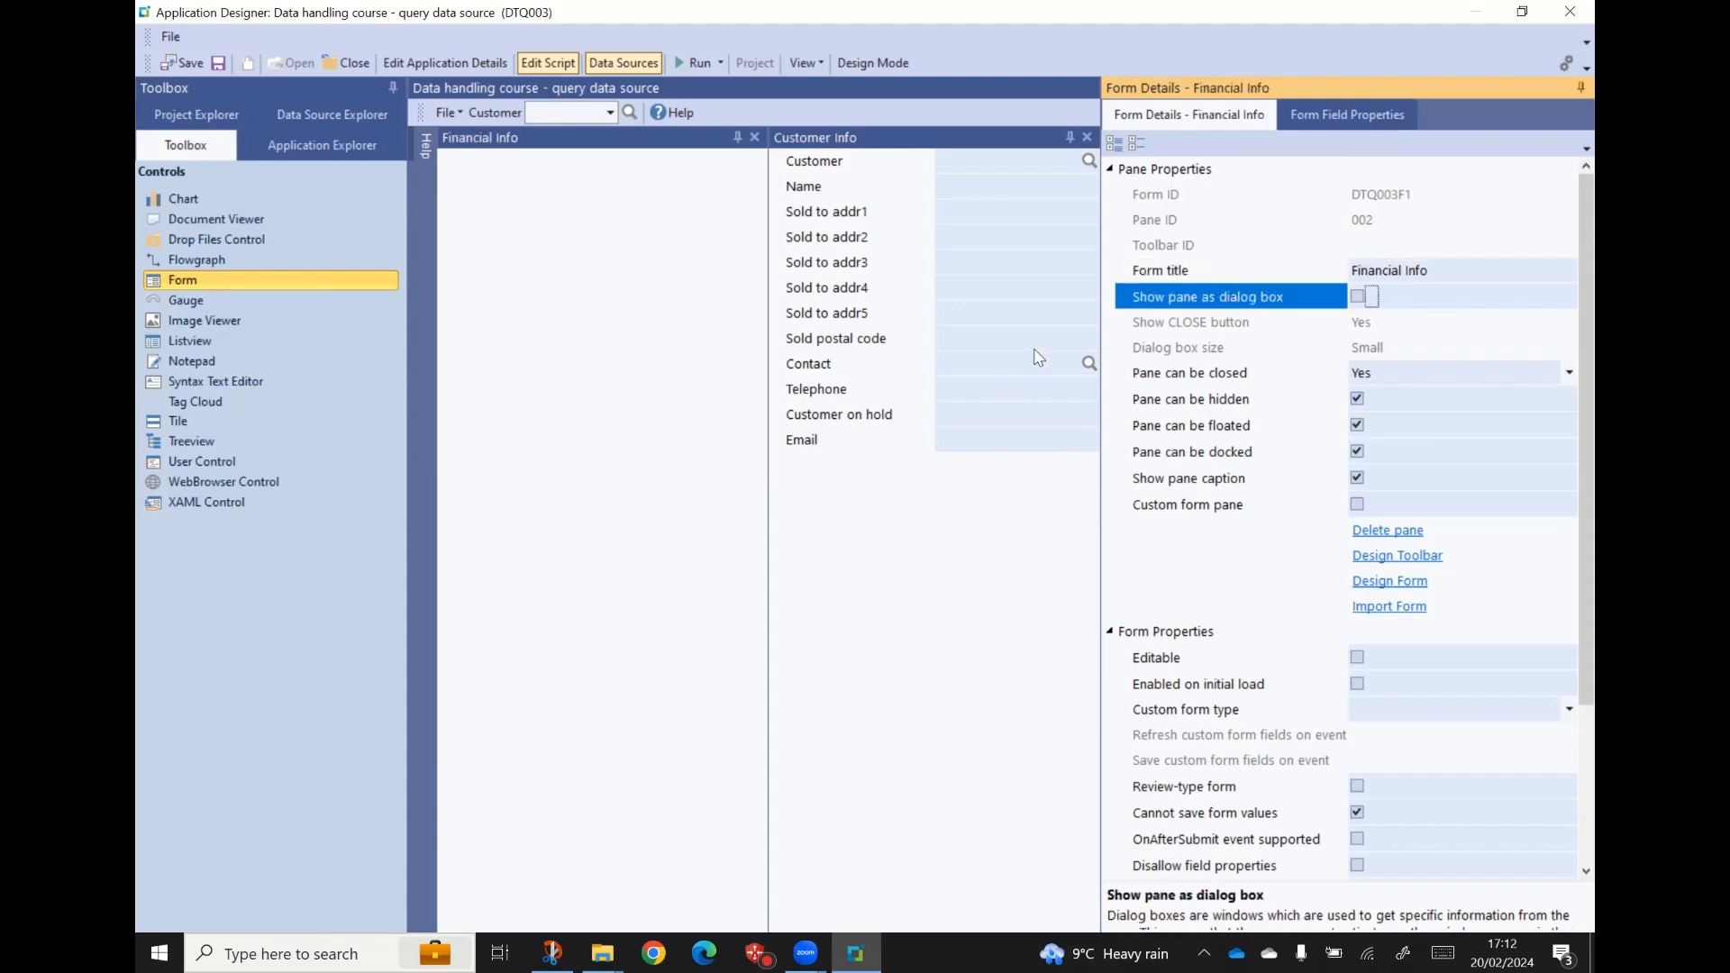
left_click_drag(553, 151, 816, 528)
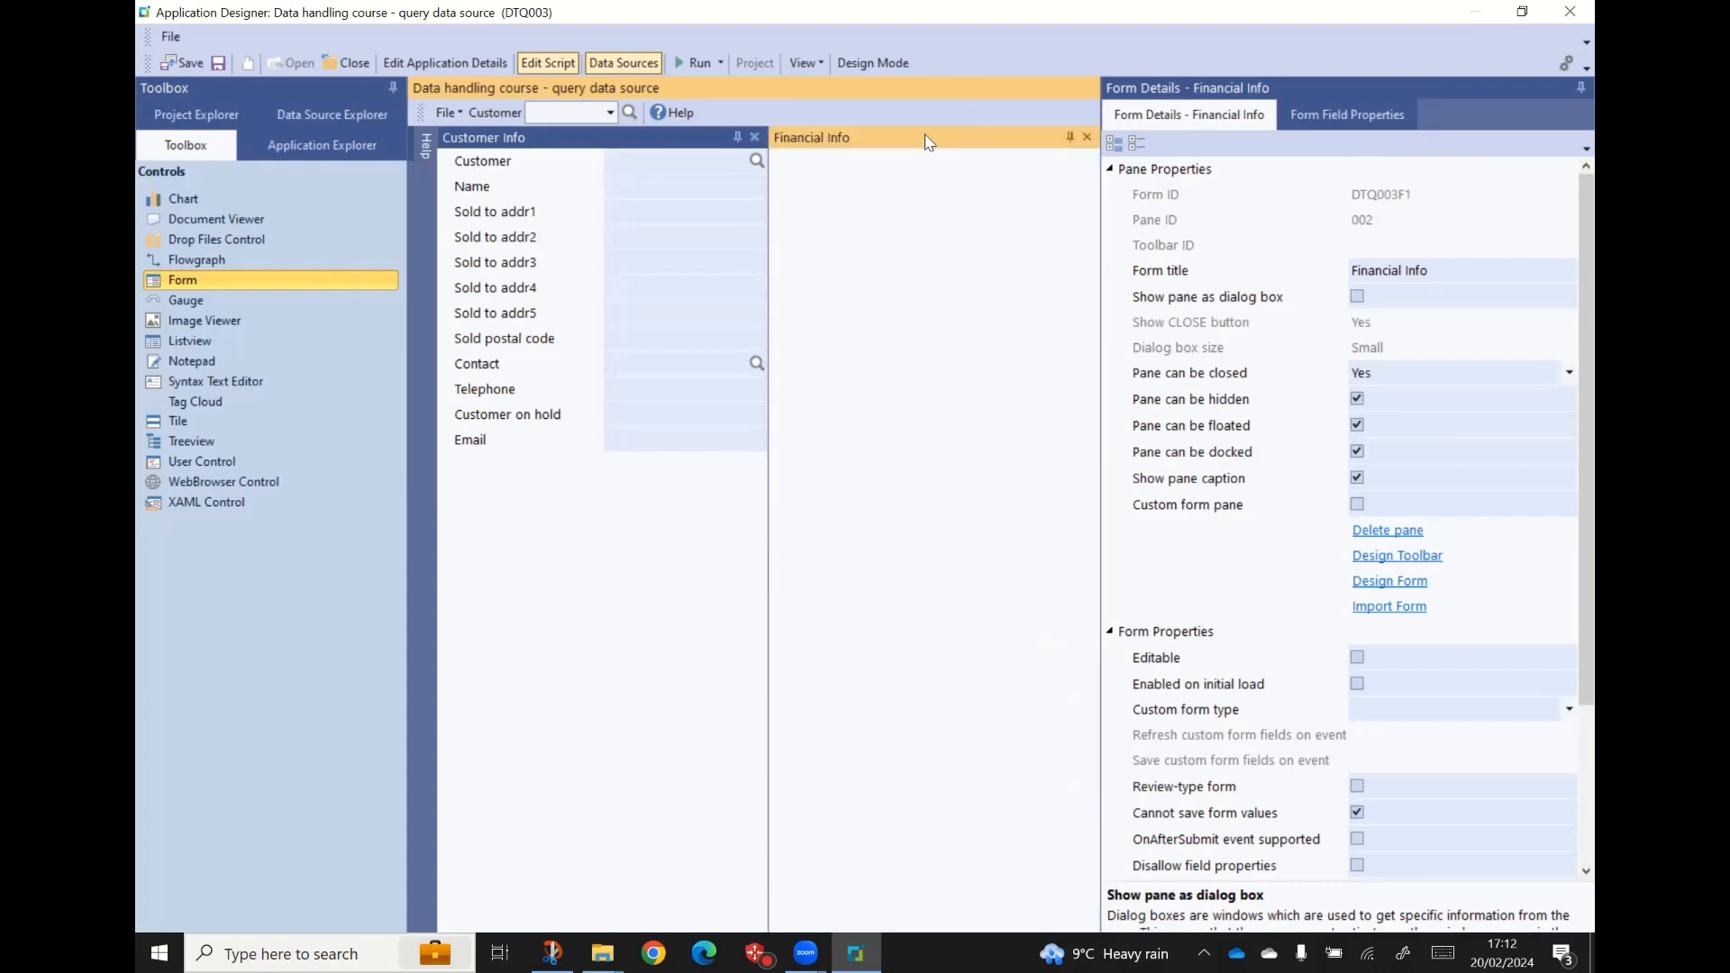
- Add the fields Current balance, Current, Days30, Days60 and Days90 from the Customer Totals data source to the Financial Info form
scroll(1320, 297, "down", 3)
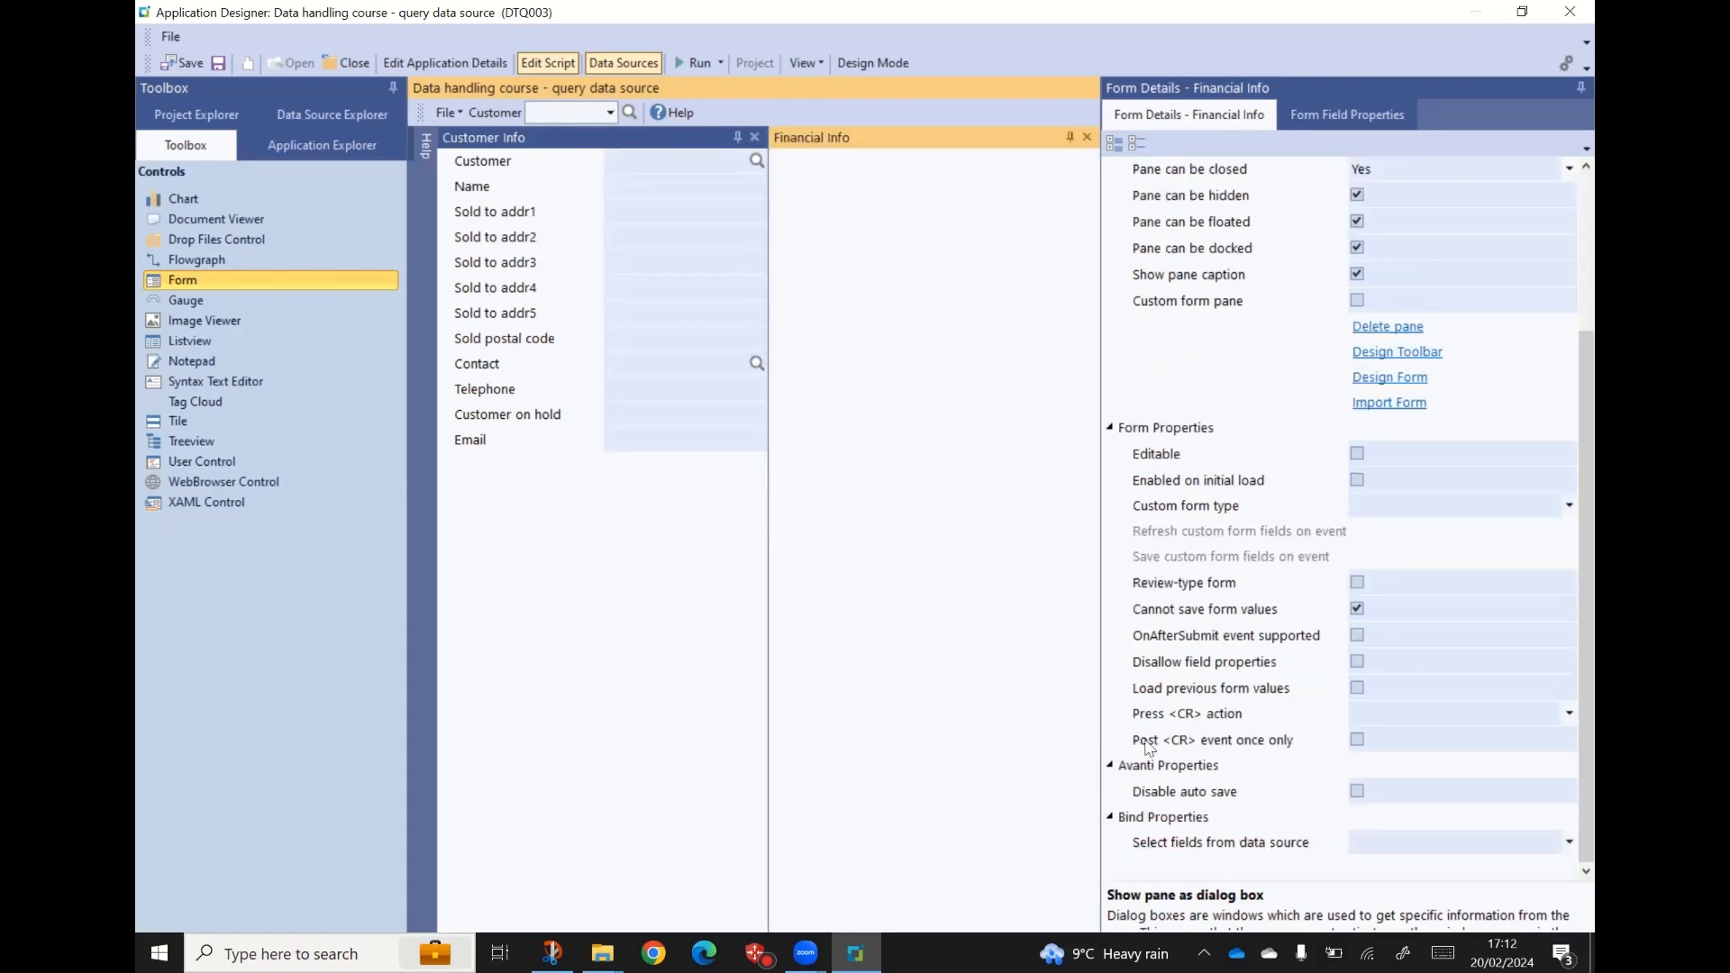
left_click(1568, 843)
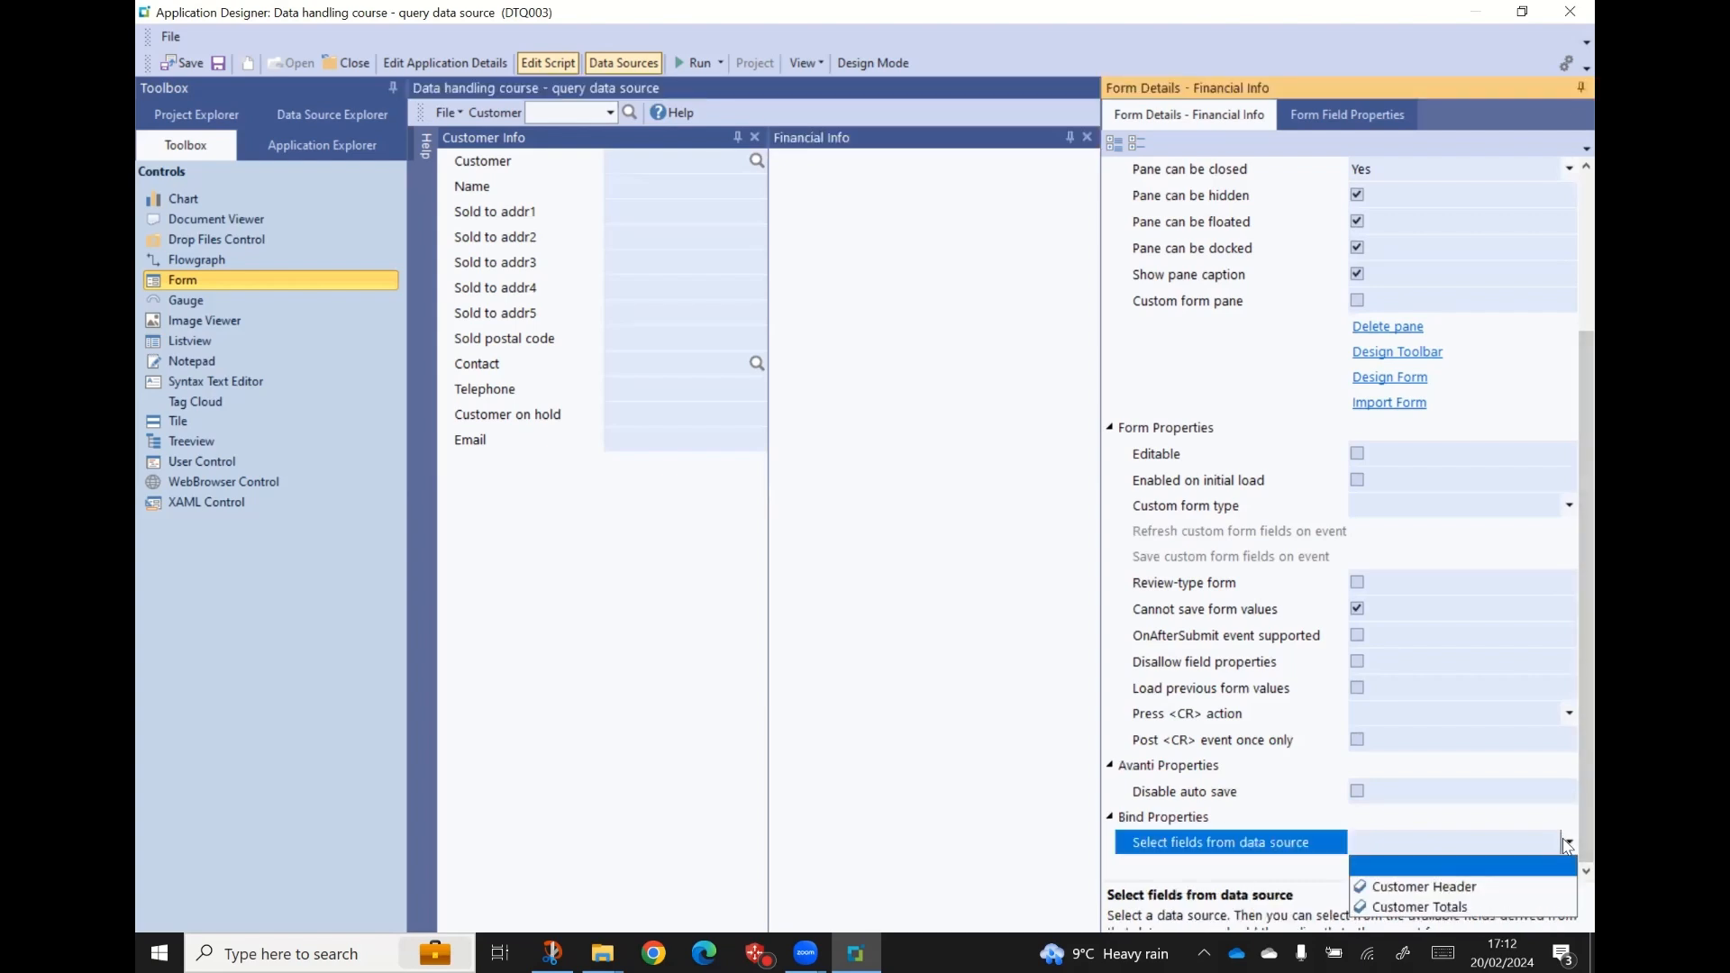
left_click(1443, 907)
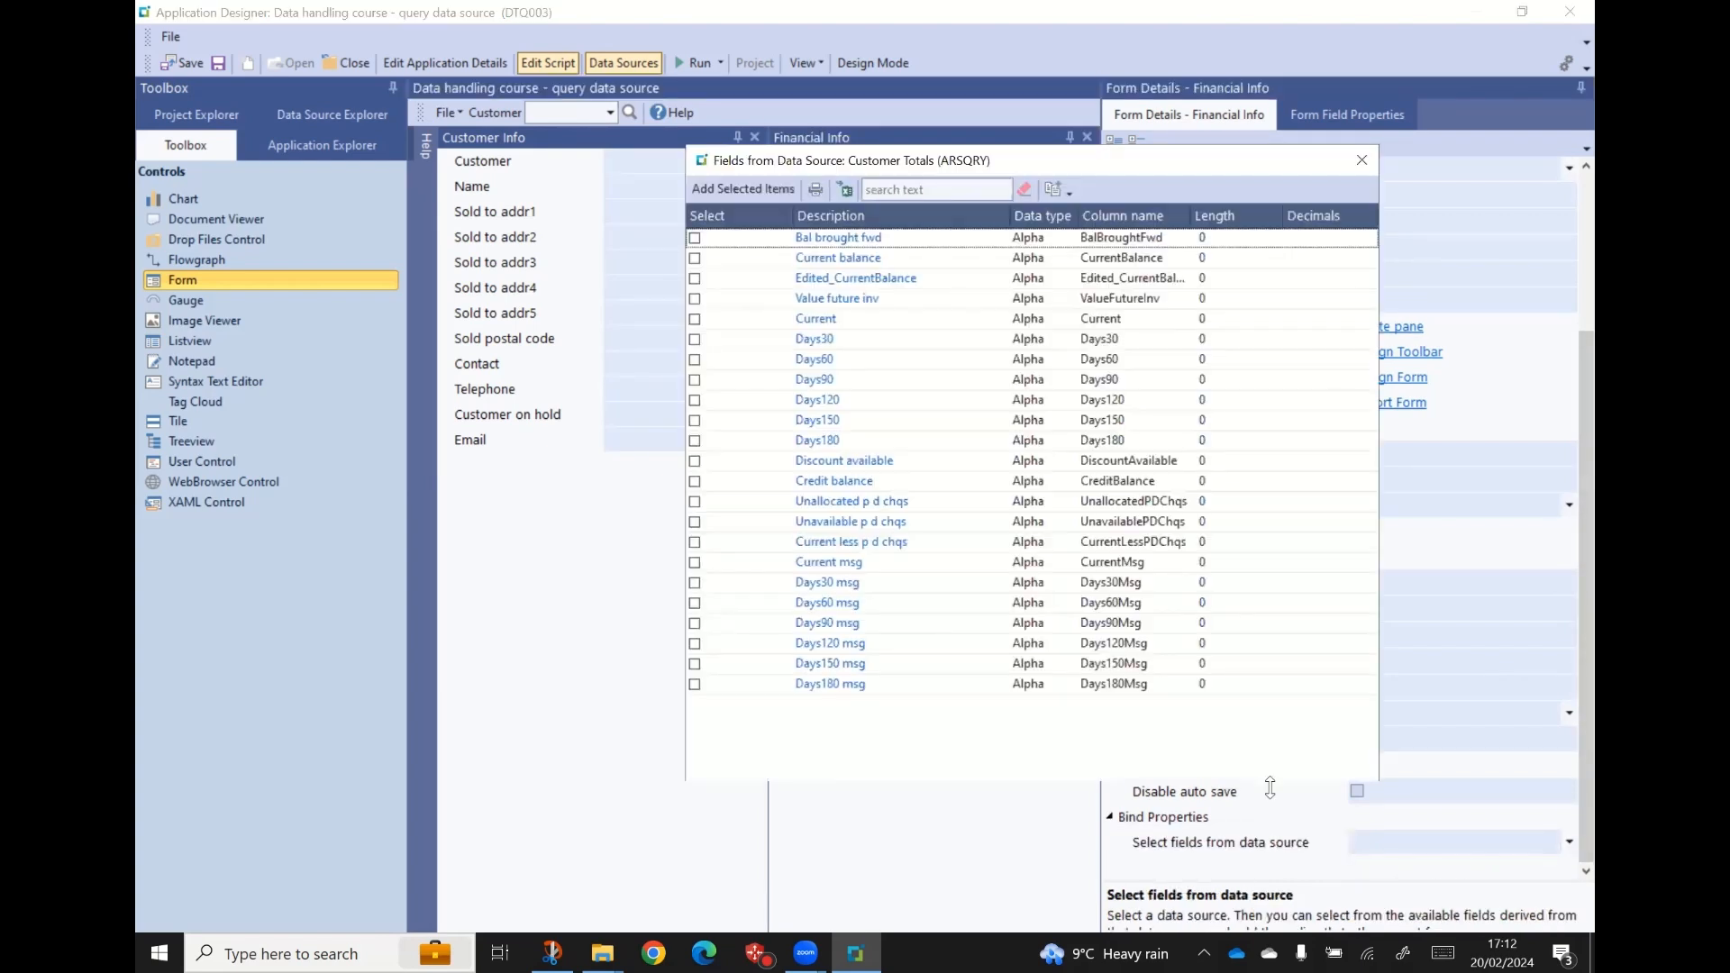
left_click(694, 259)
left_click(694, 319)
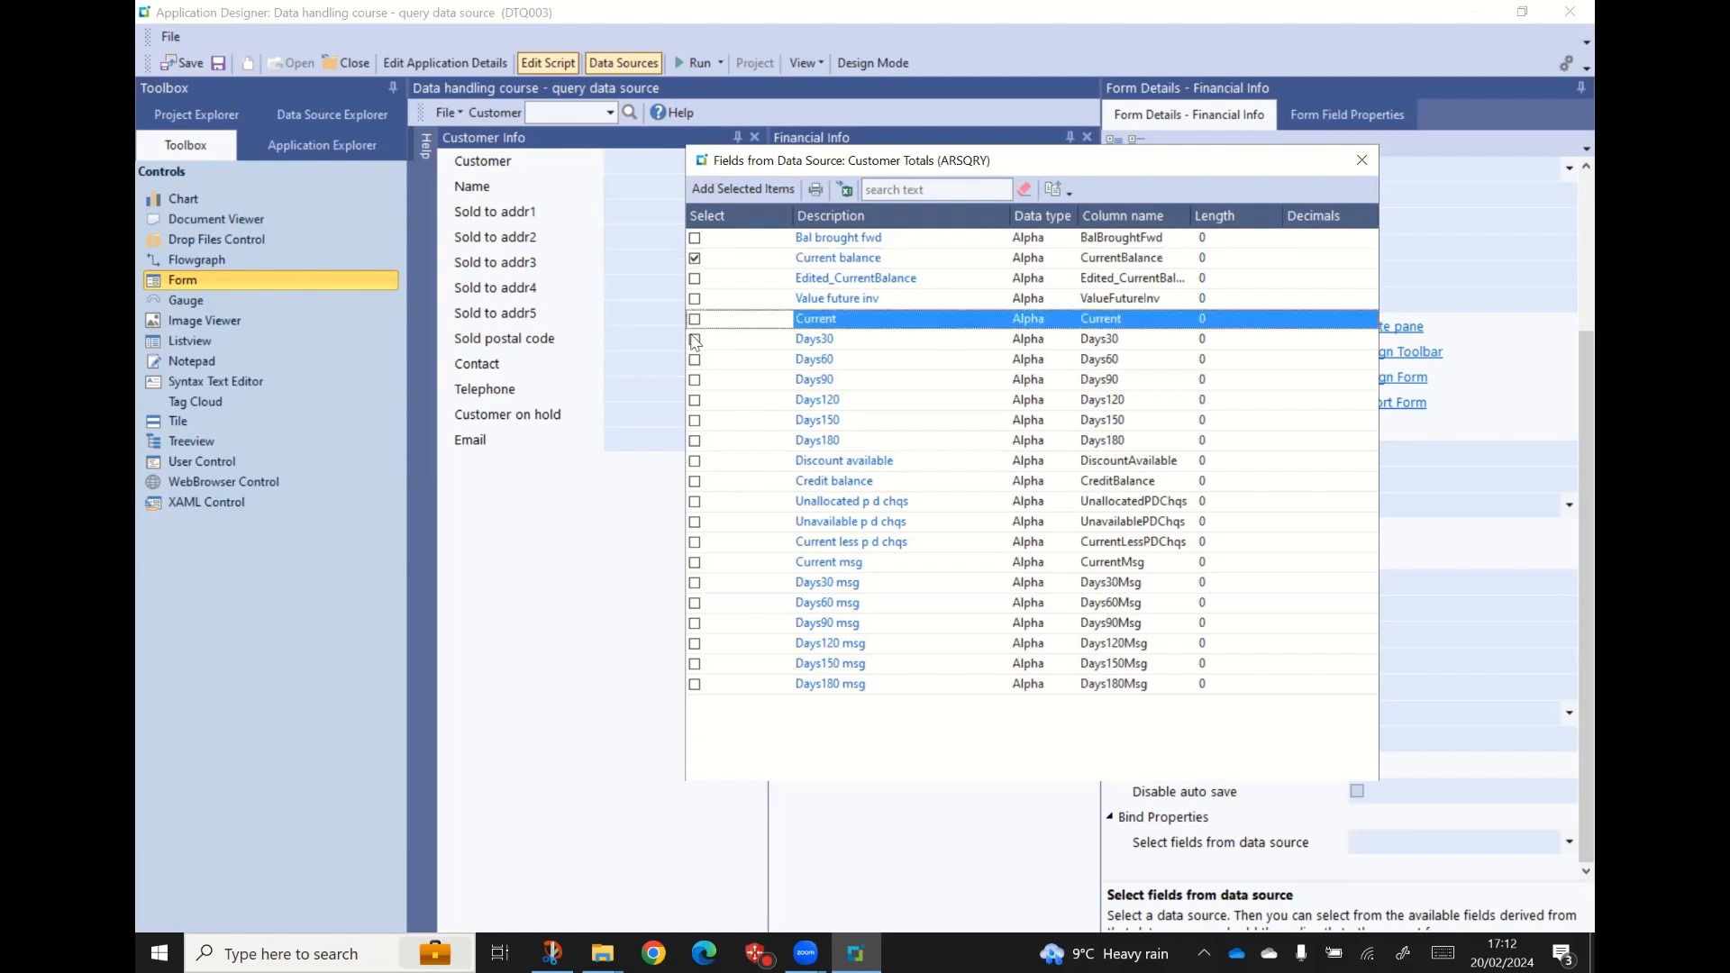
left_click(695, 340)
left_click(702, 362)
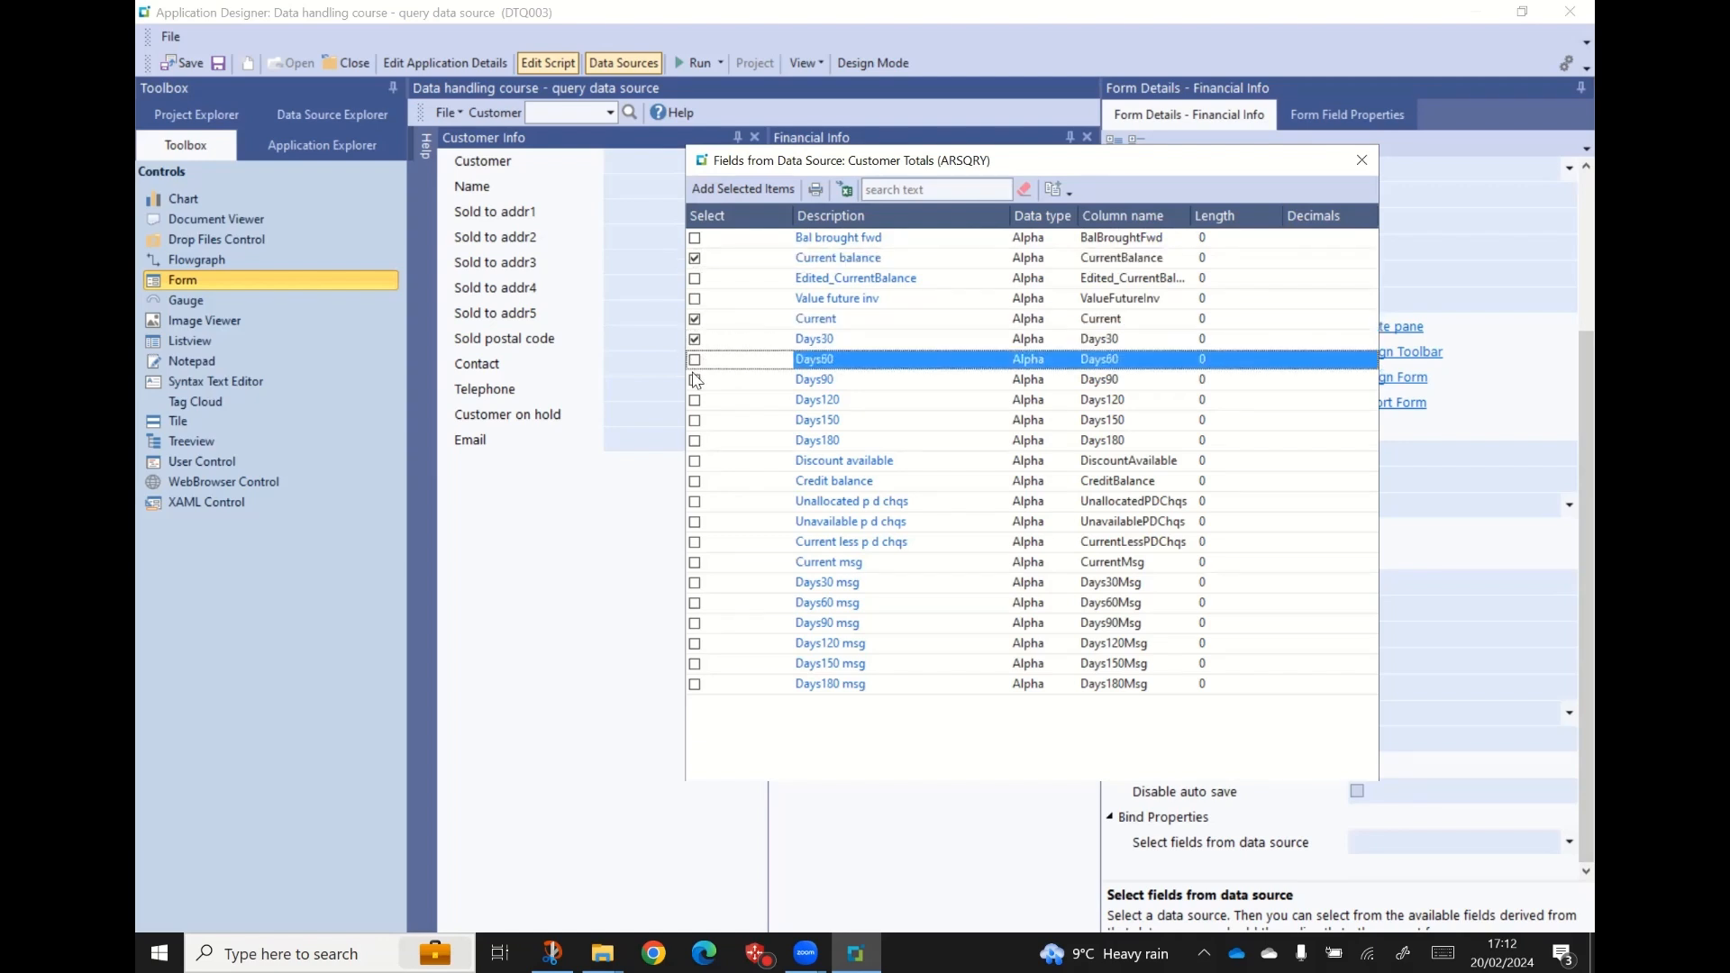
left_click(695, 383)
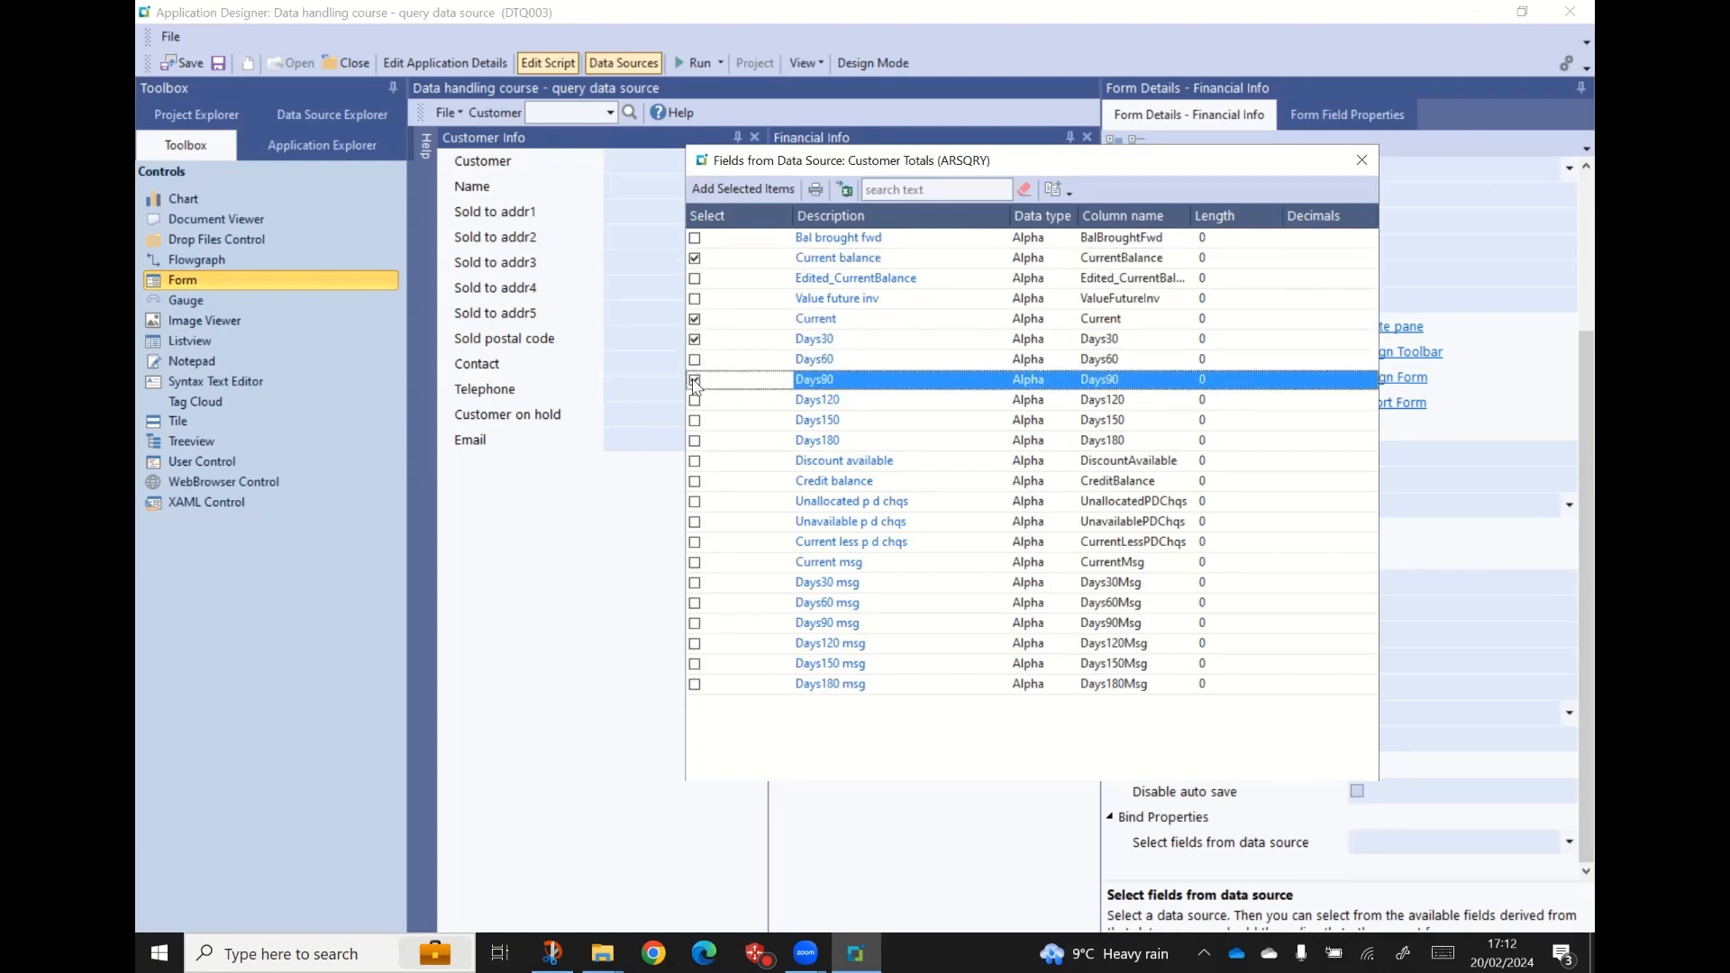
left_click(697, 363)
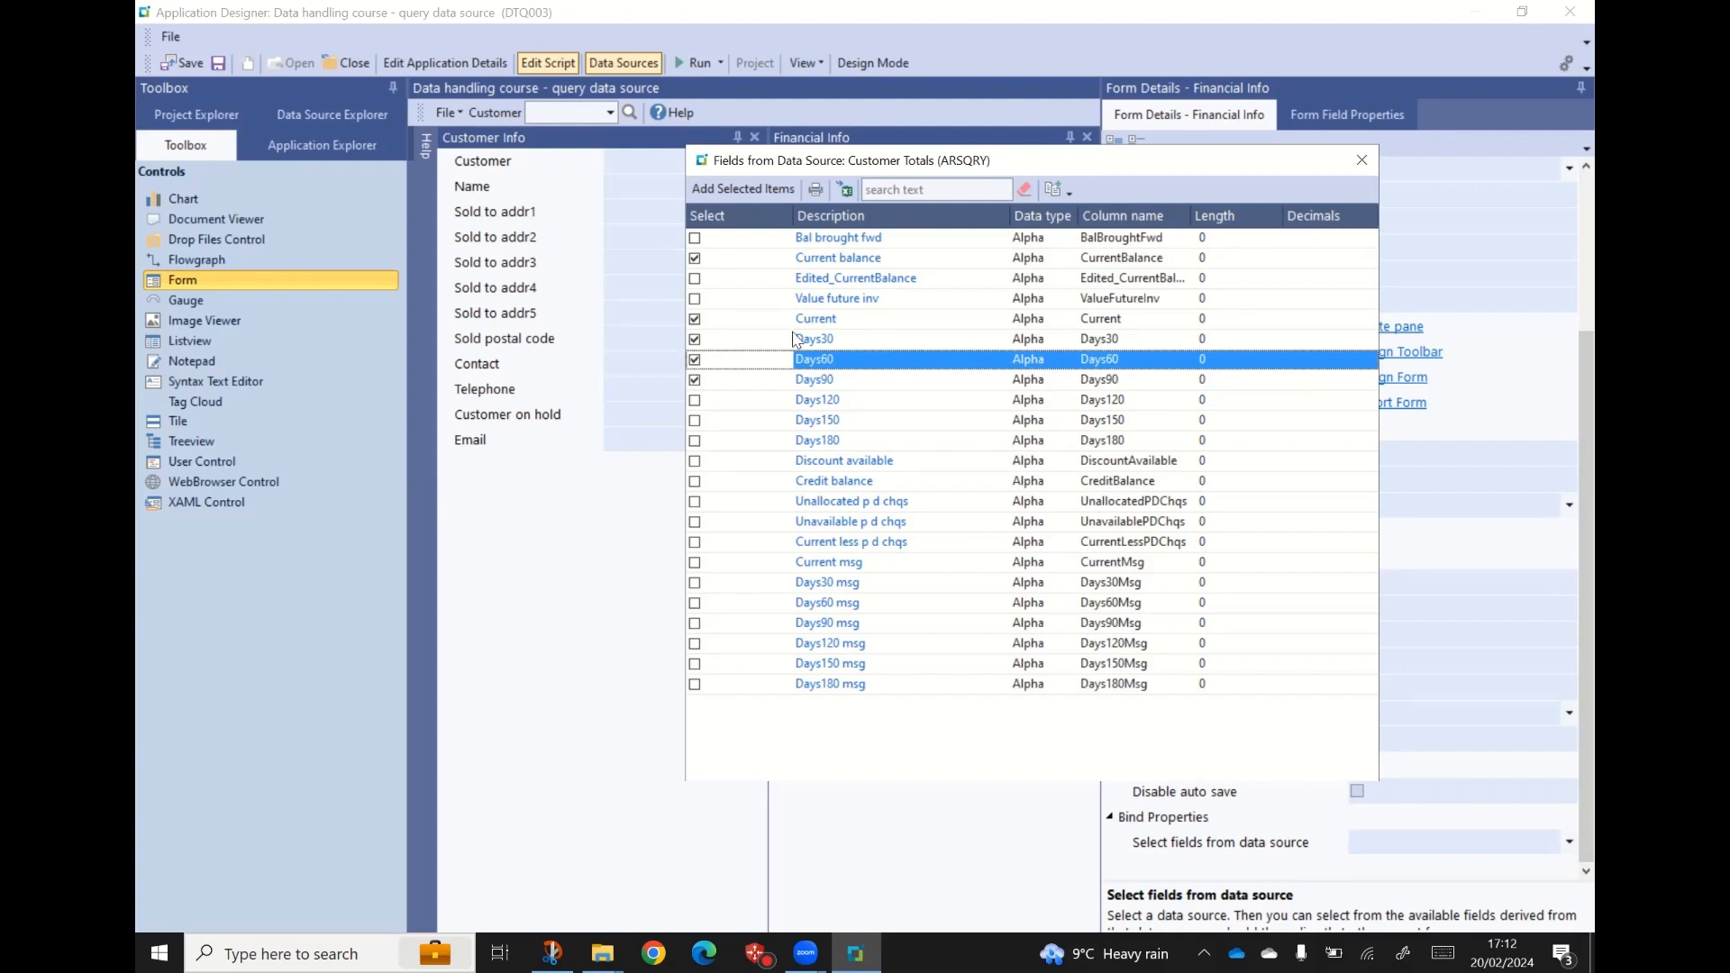
left_click(745, 191)
left_click(1362, 160)
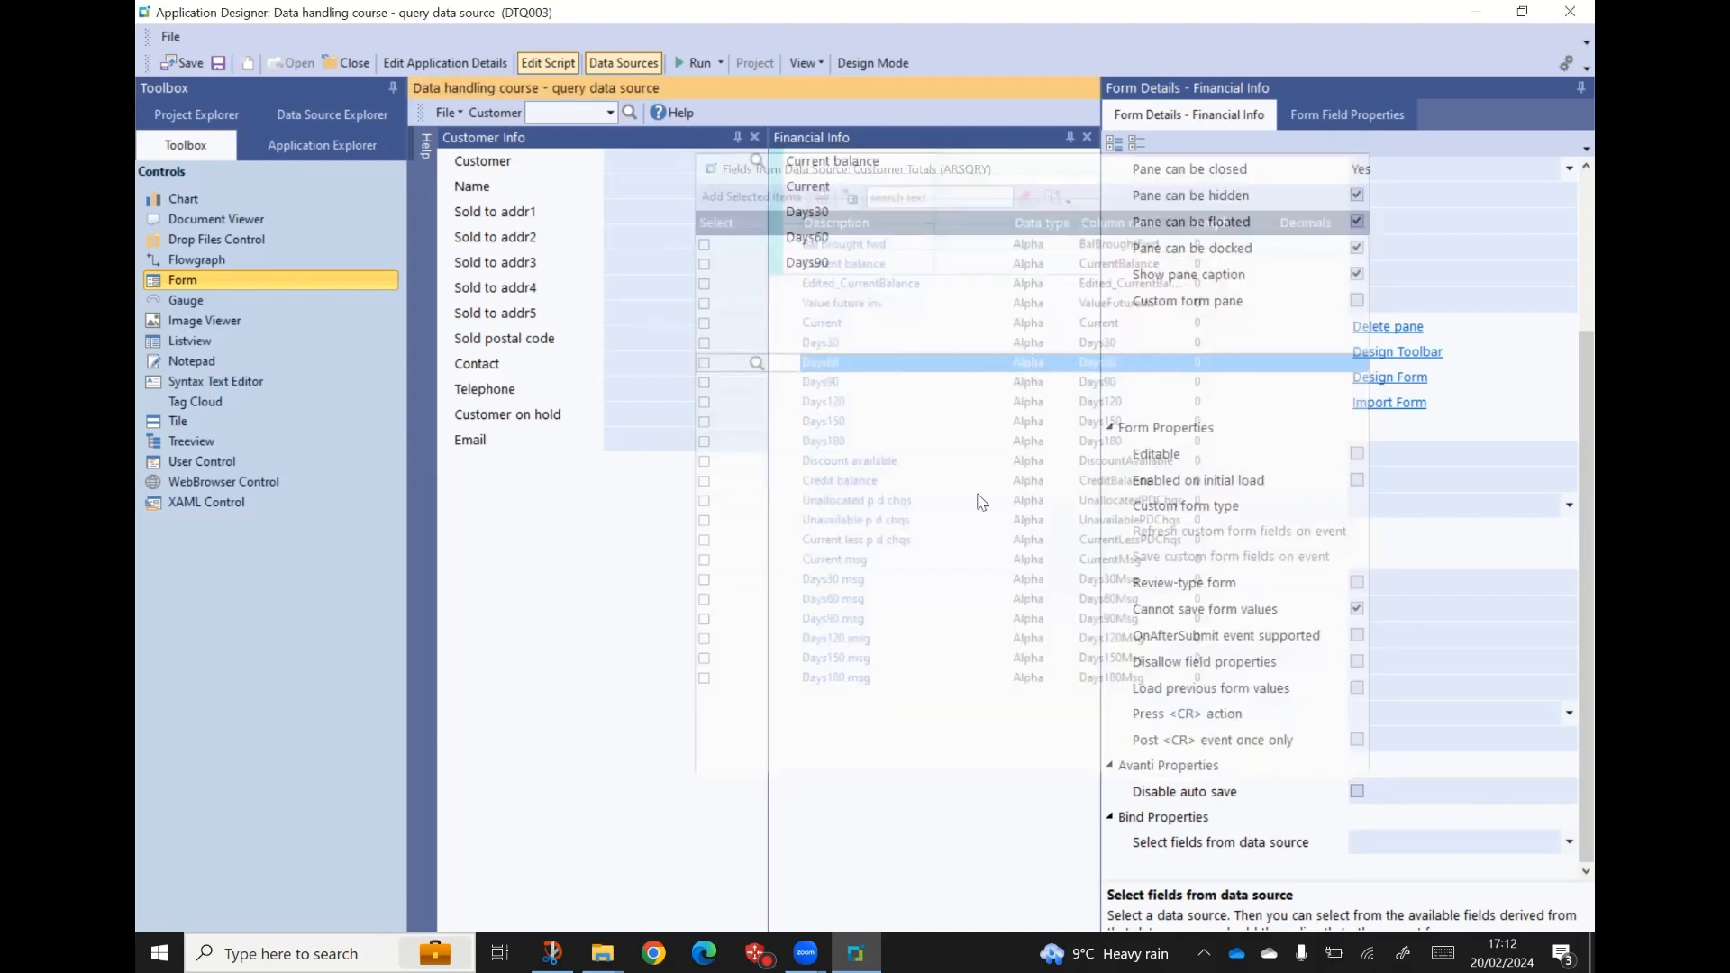
- List the Customer Header data source fields sorted by description, and select Date last pay and Date last sale
left_click(1566, 844)
left_click(1442, 889)
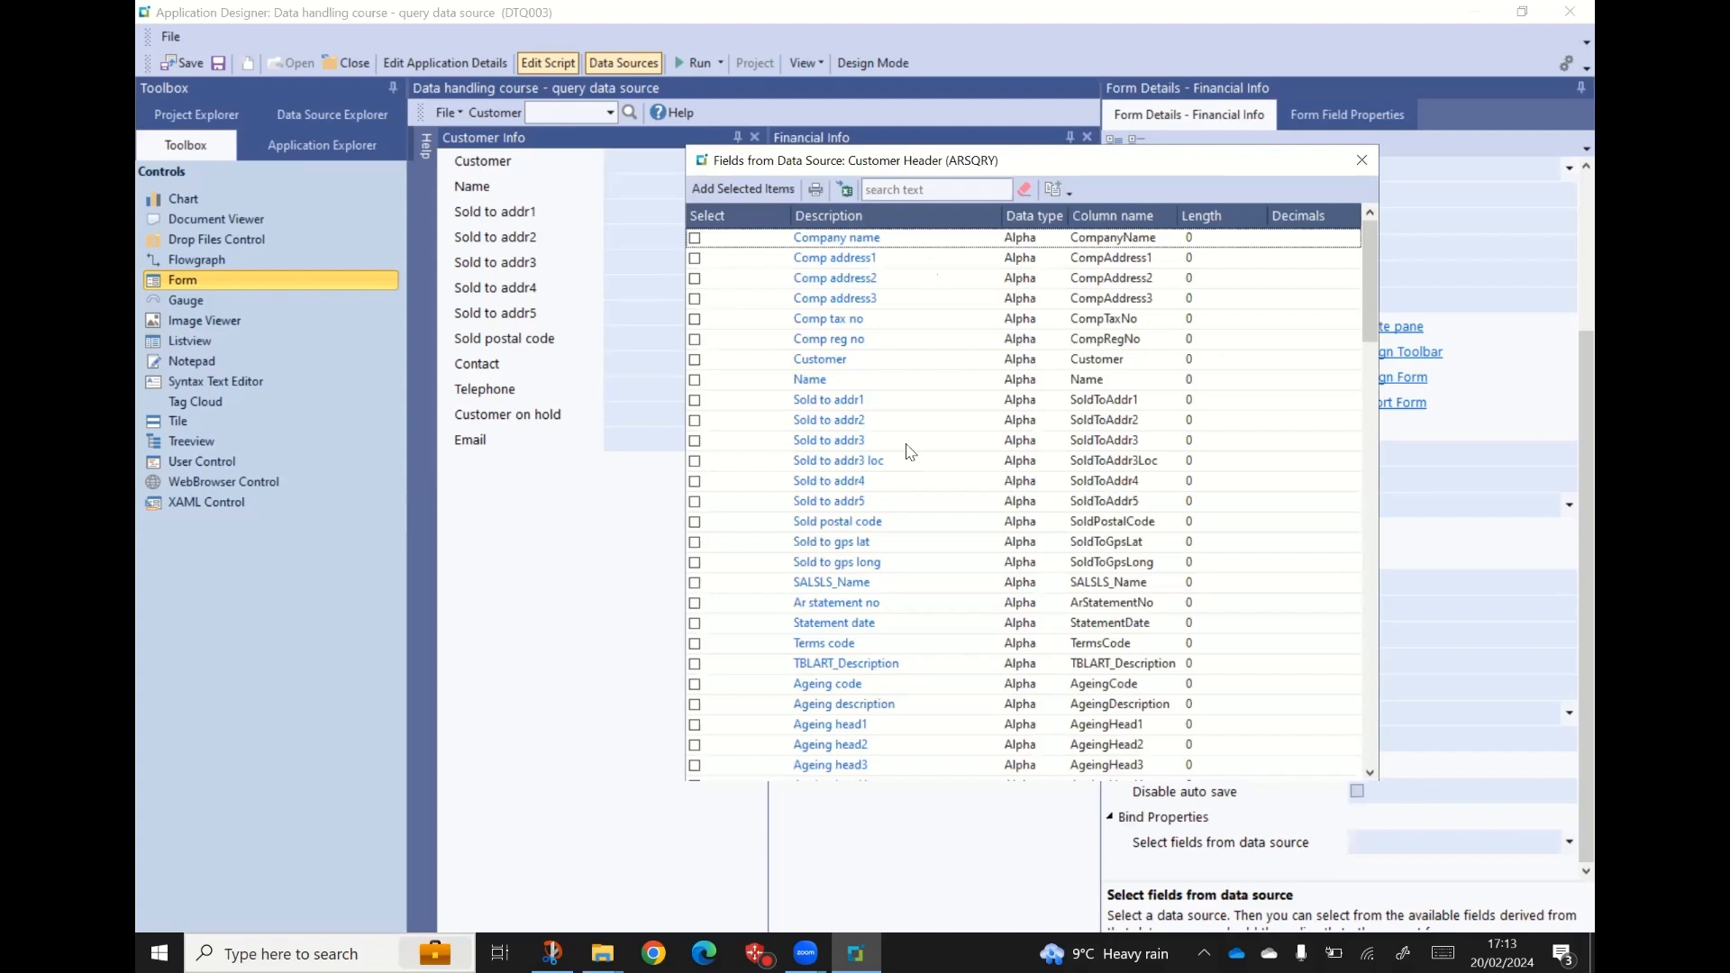
left_click(953, 216)
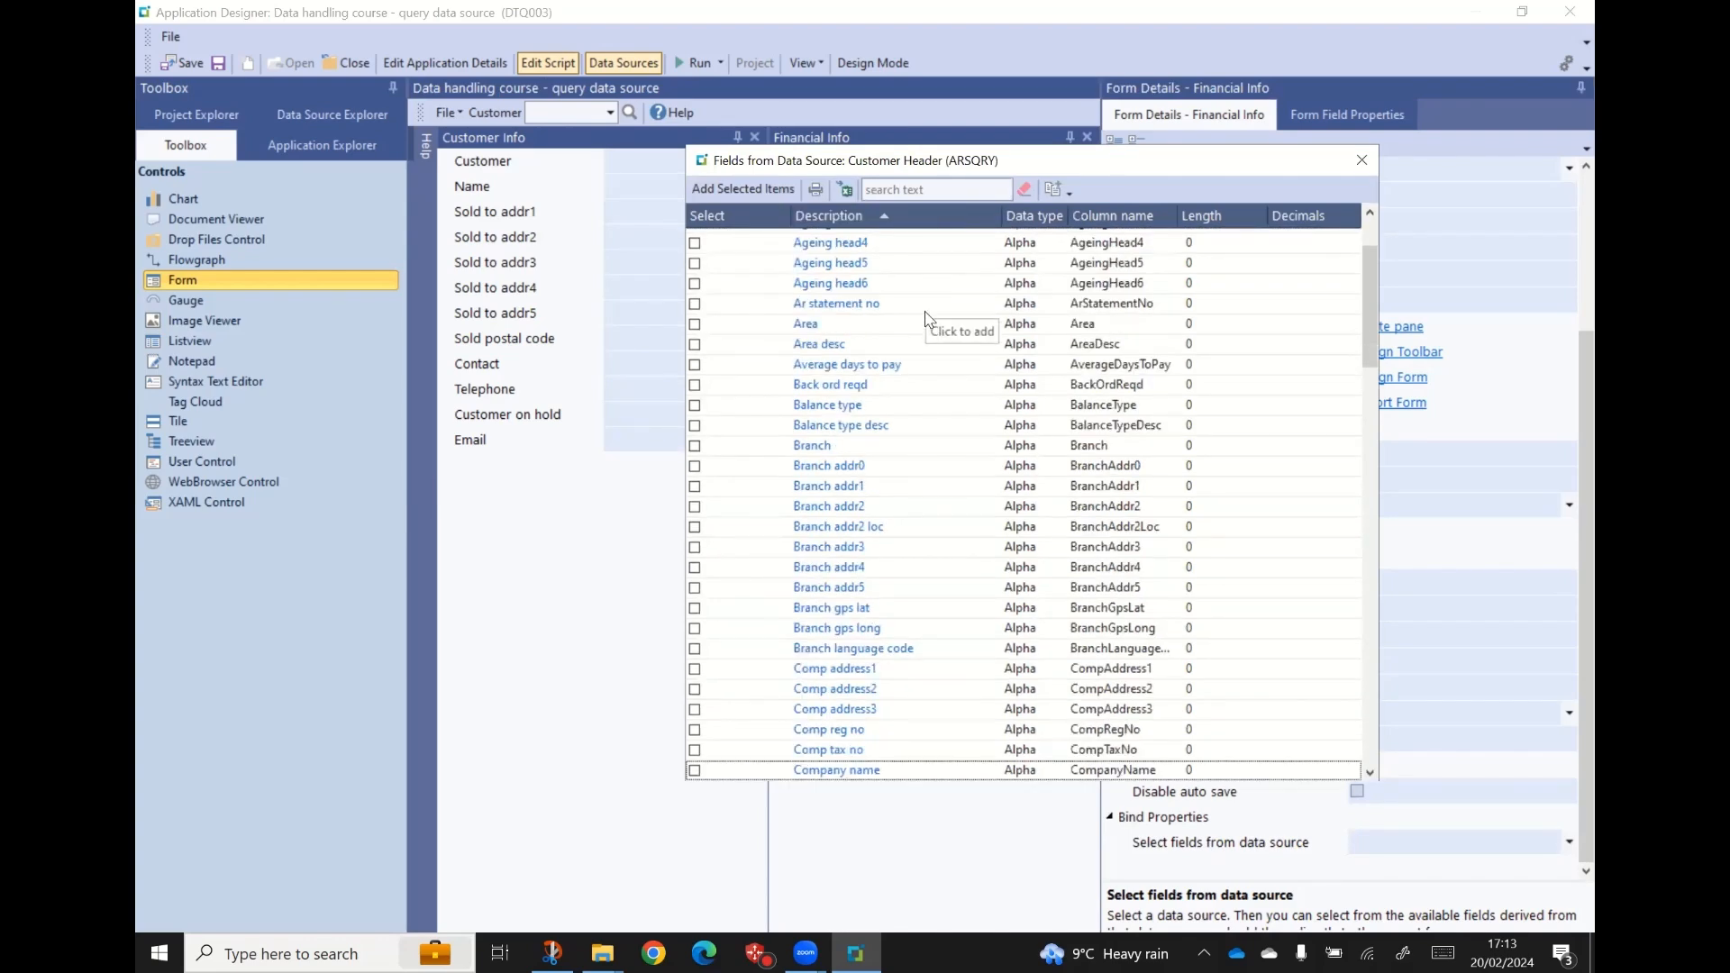
scroll(925, 317, "down", 8)
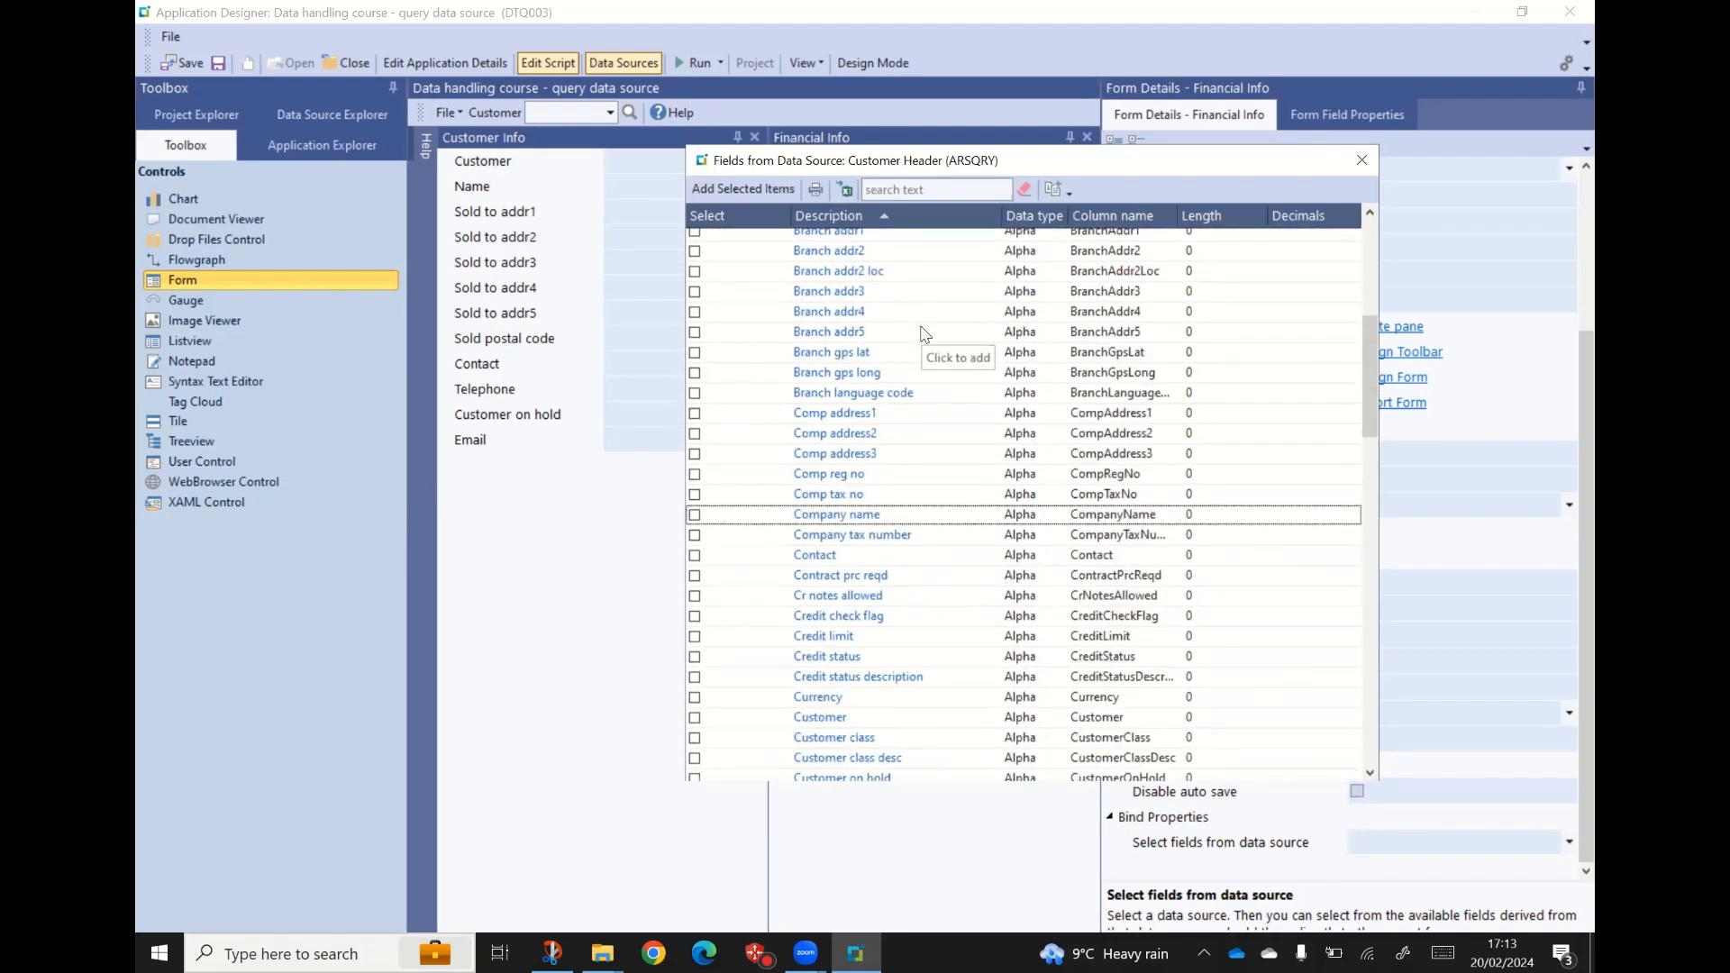
scroll(925, 334, "down", 2)
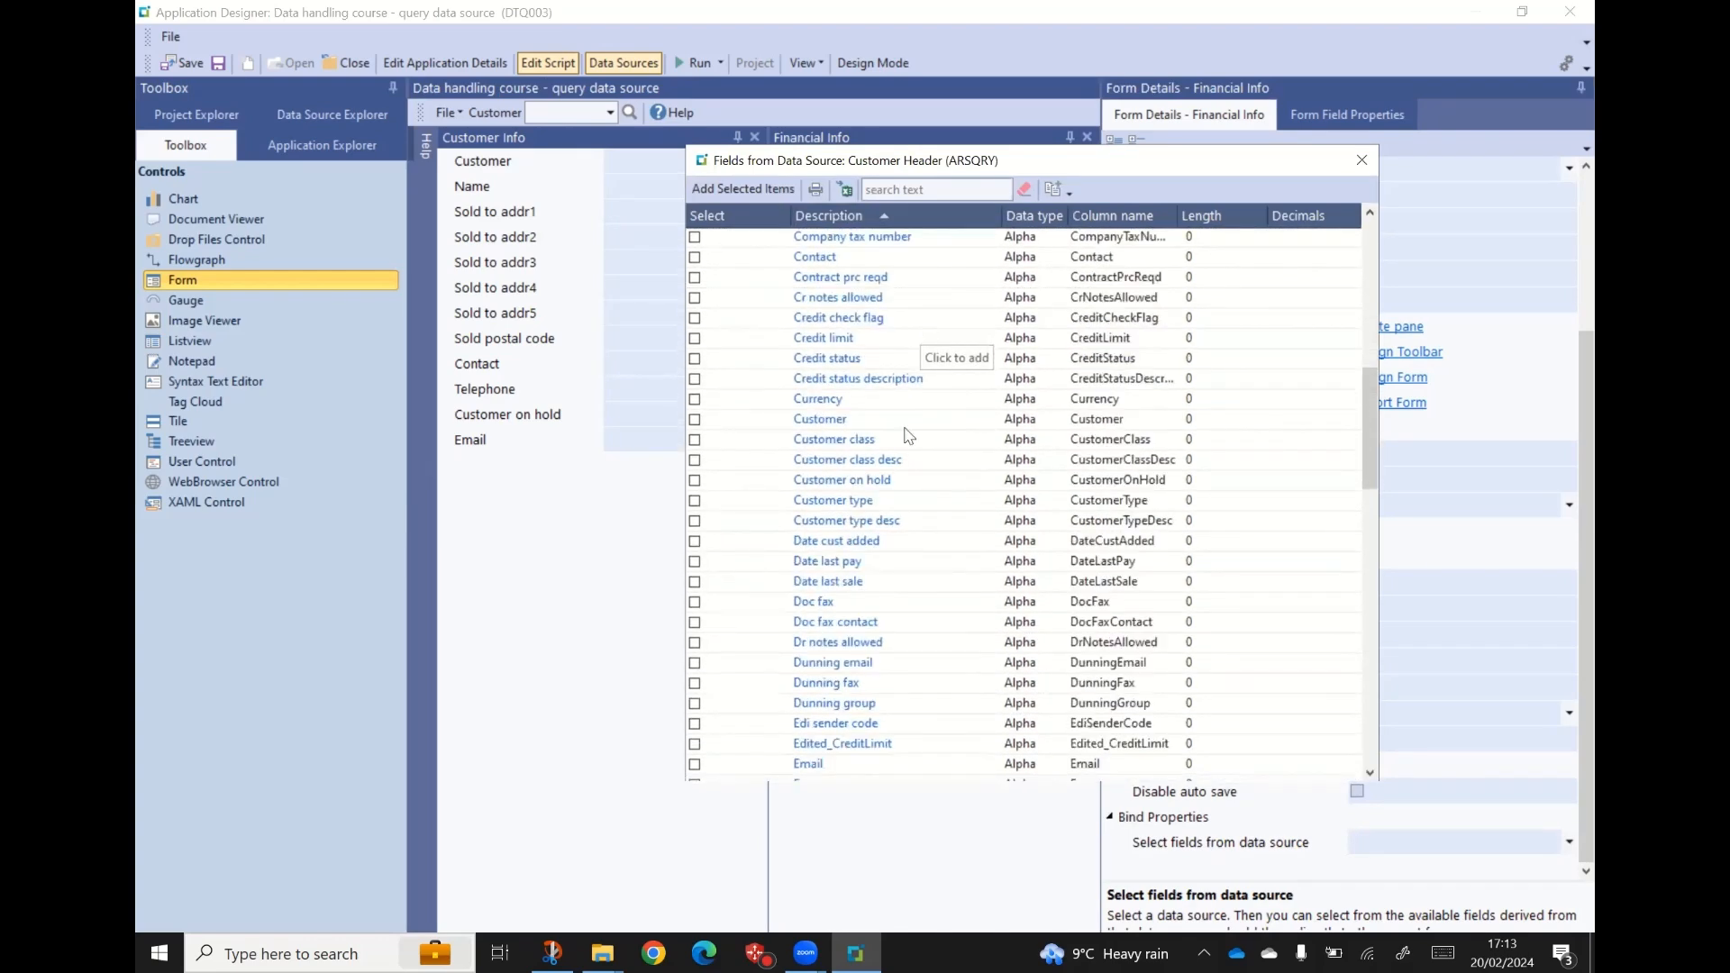
left_click(694, 561)
left_click(695, 581)
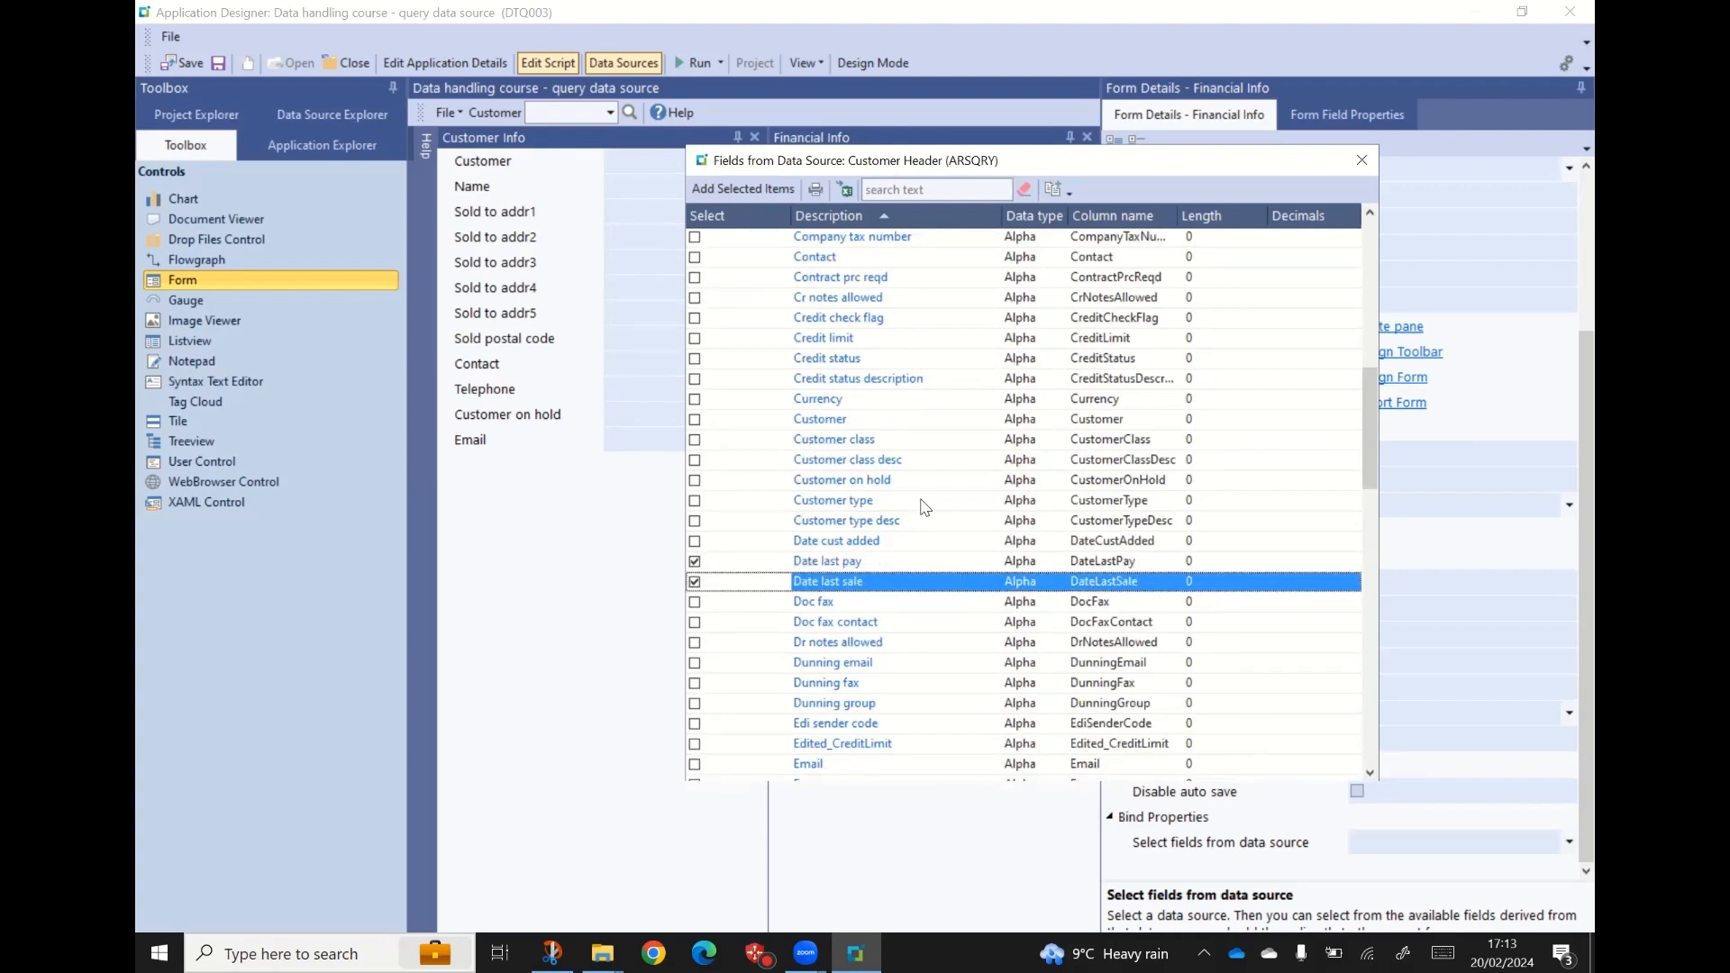
- Also select Num outst ord and Outst ord val, and add all selected fields to the Financial Info form
scroll(925, 507, "down", 3)
scroll(919, 500, "down", 5)
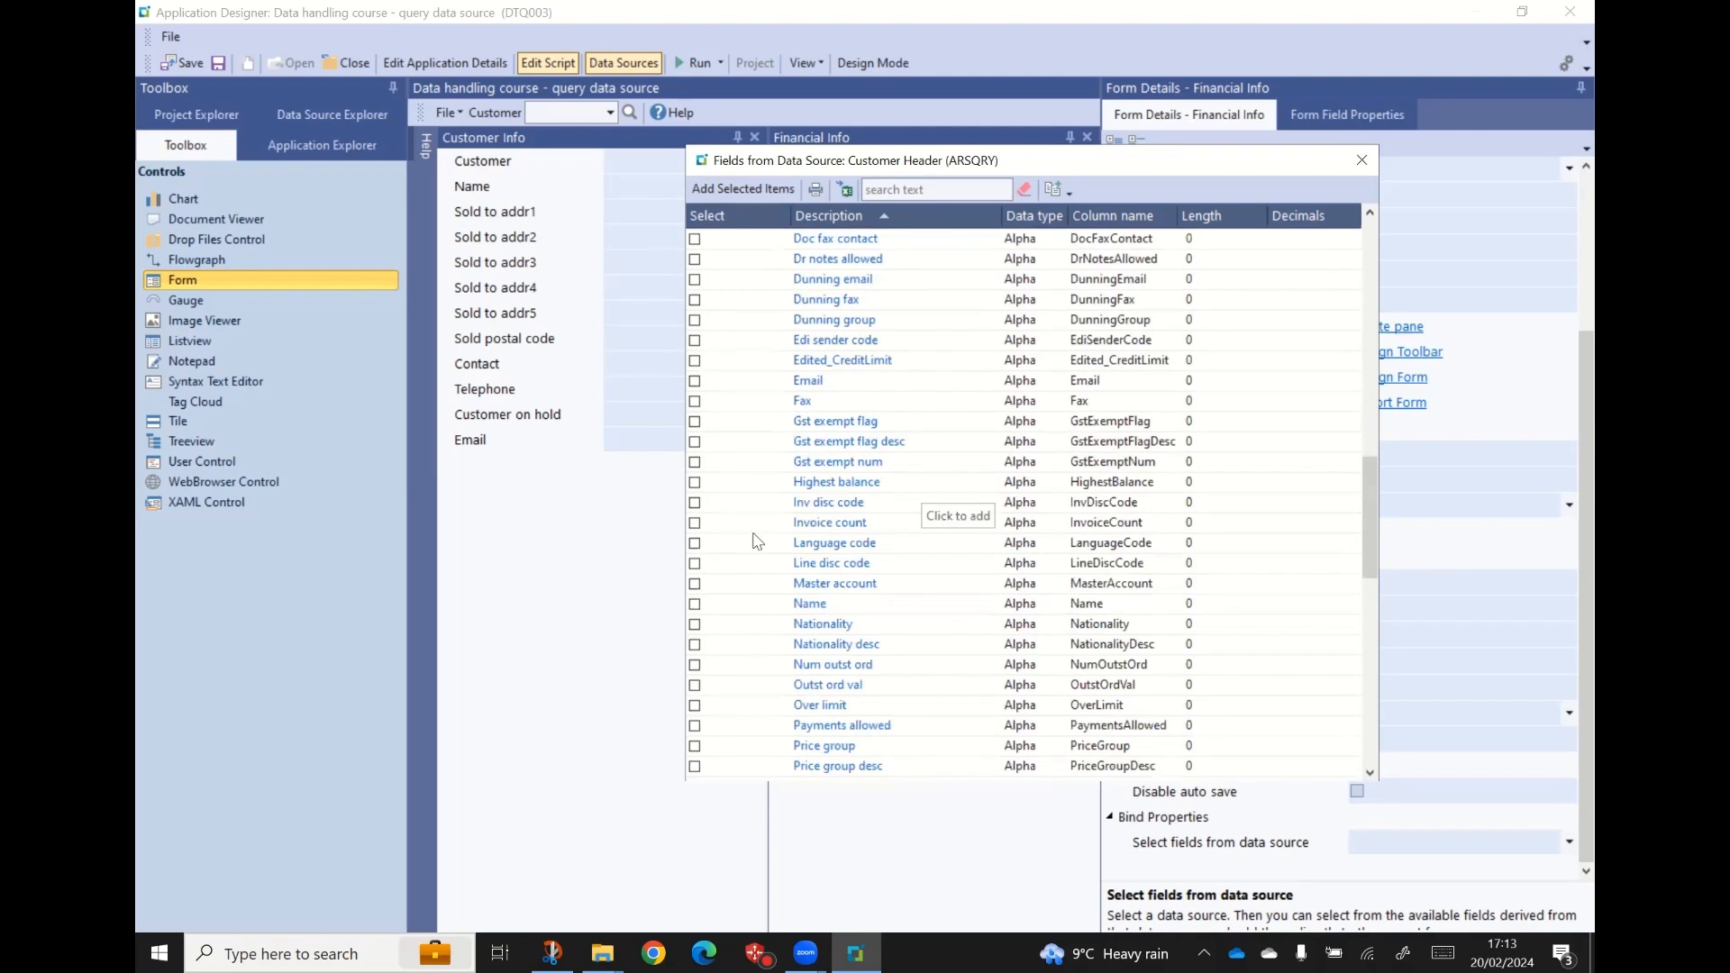
scroll(757, 541, "down", 2)
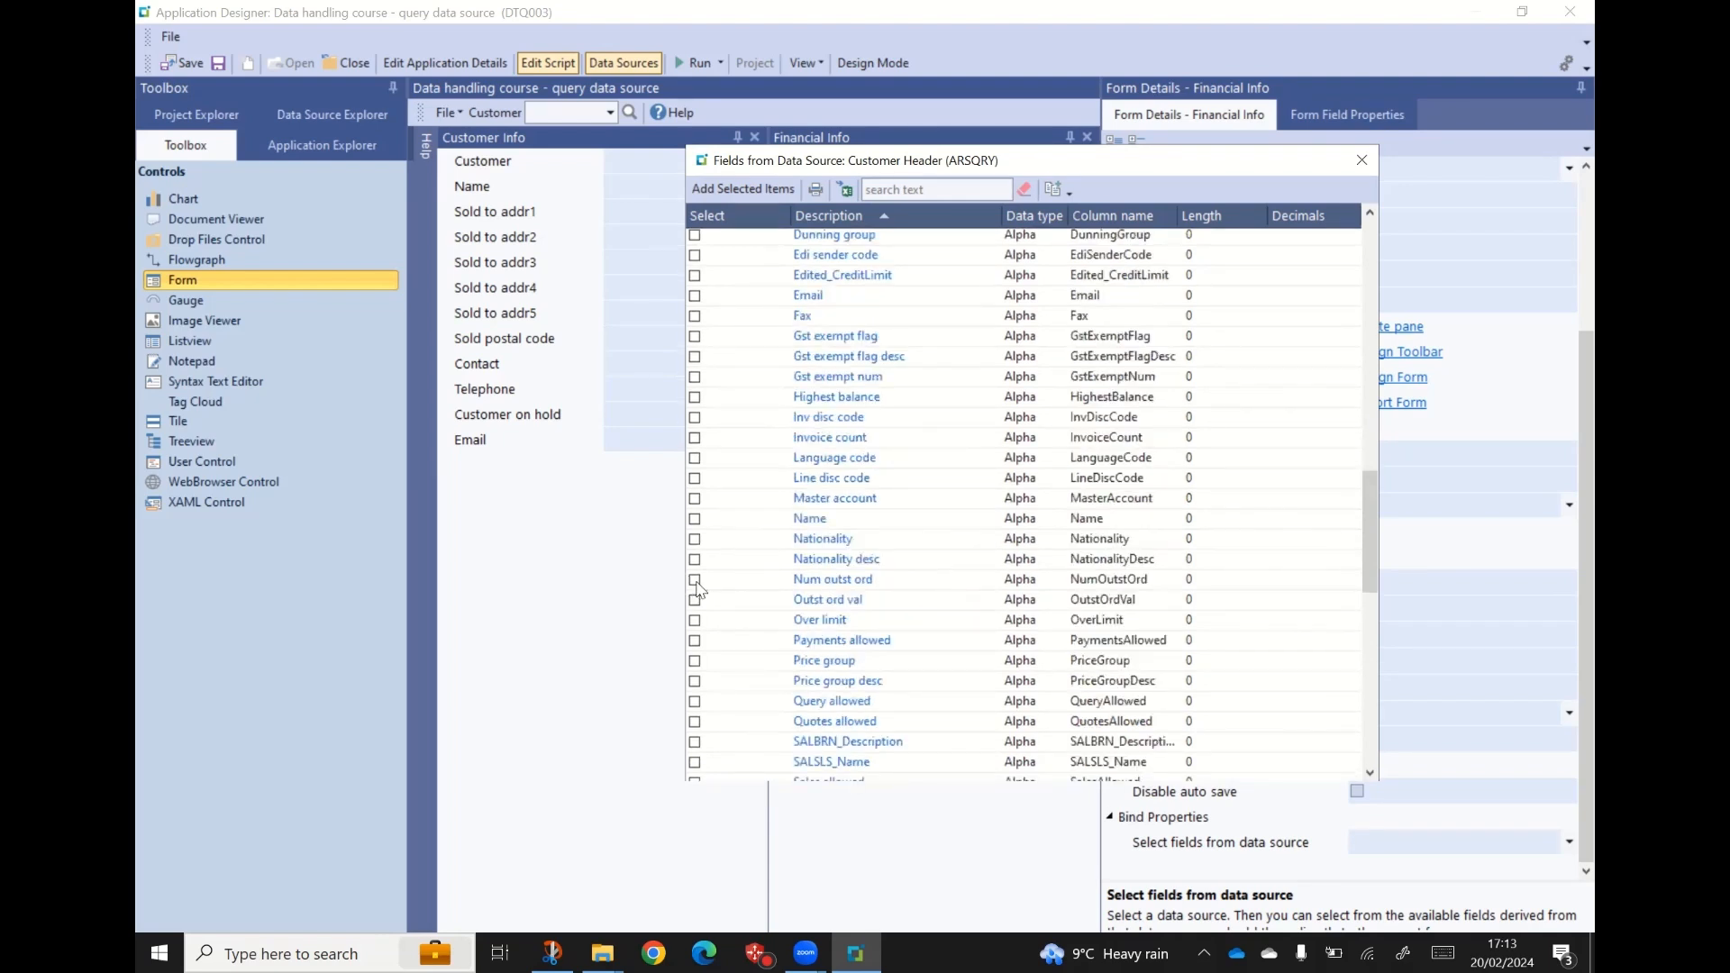
left_click(696, 582)
left_click(697, 602)
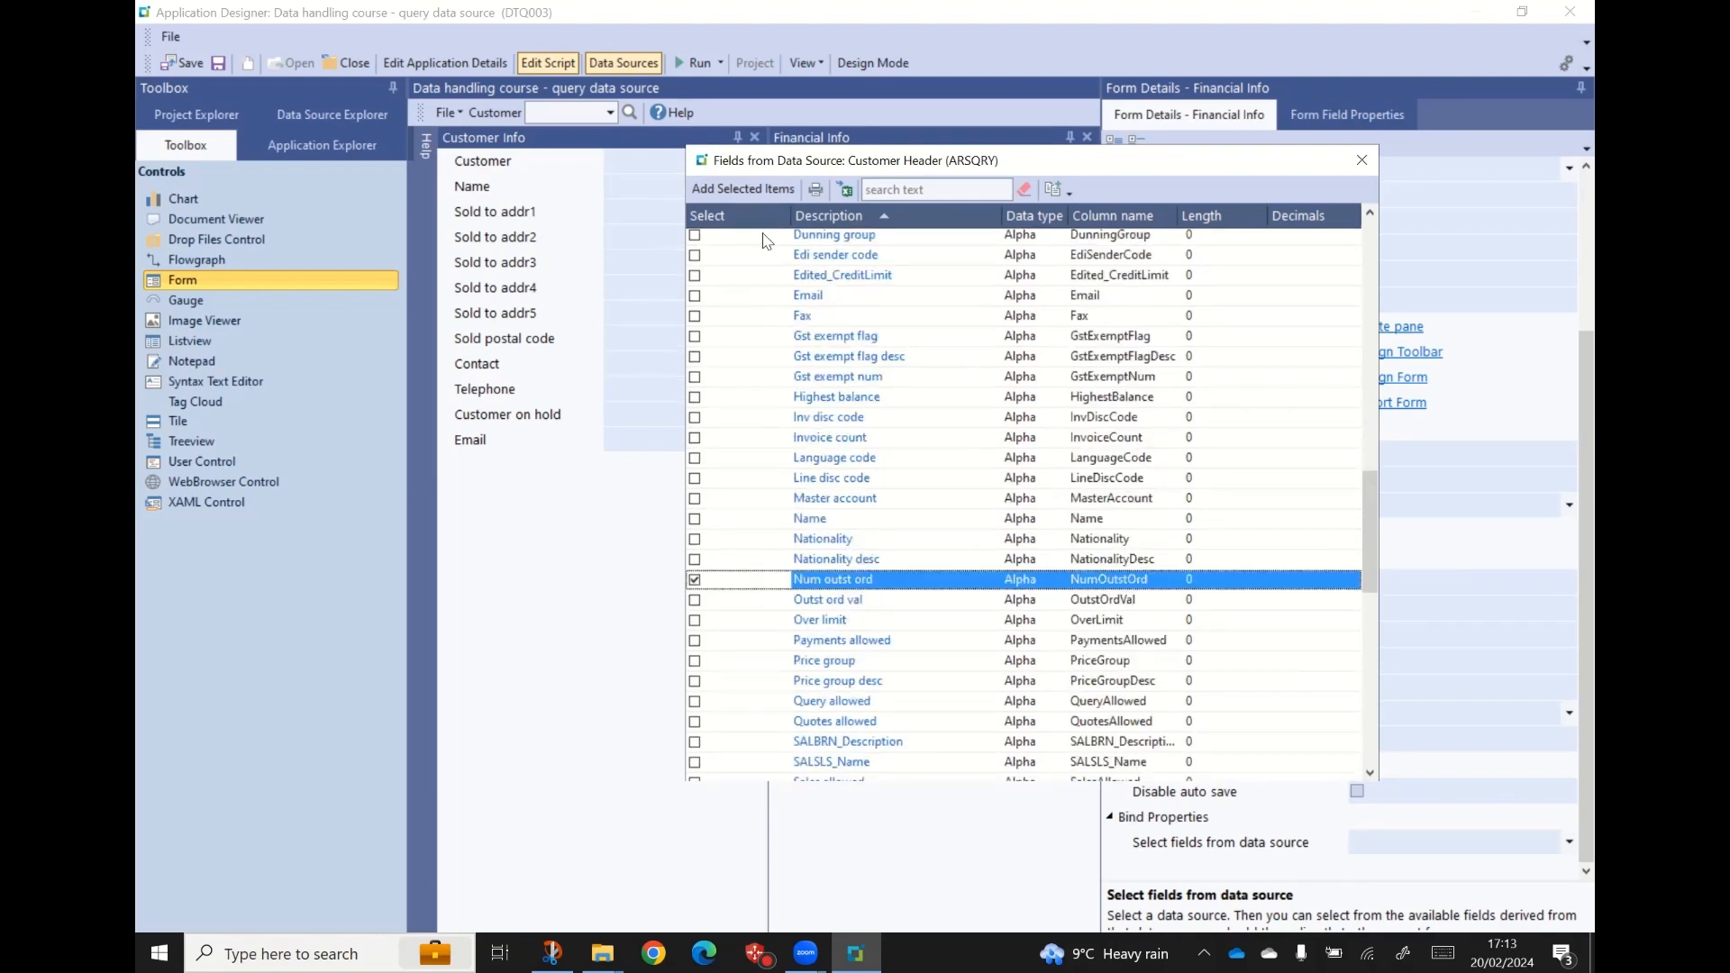
left_click(755, 191)
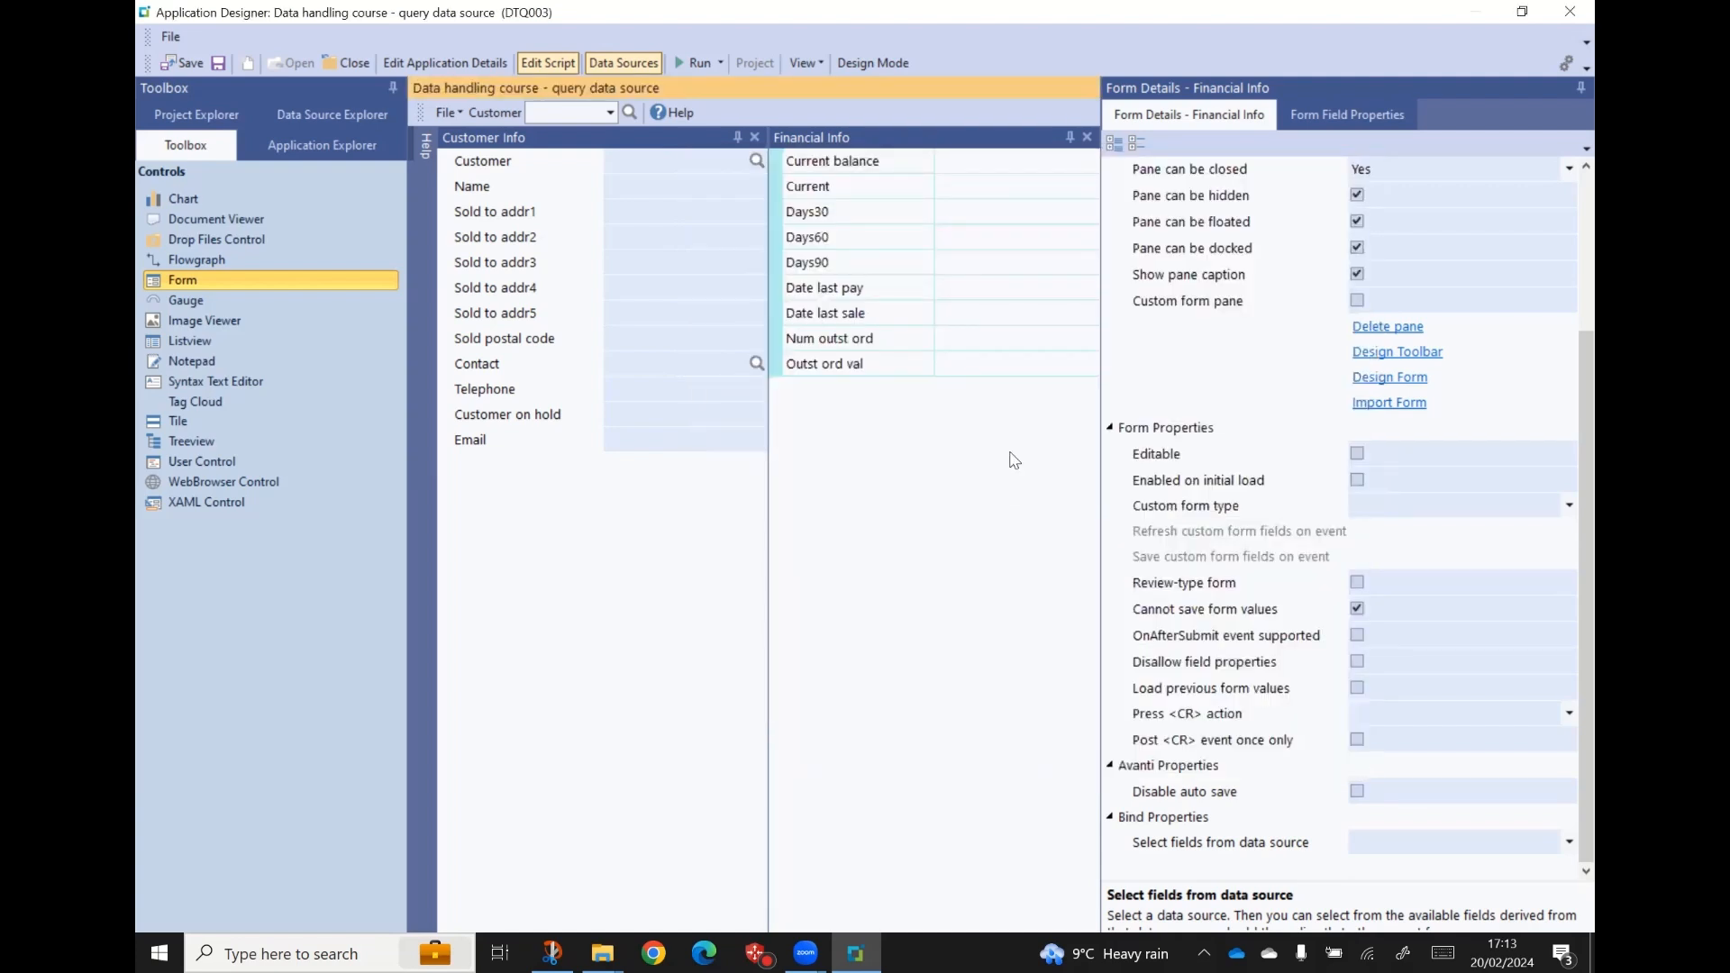
- Open the form field properties and examine the data bindings of the Current balance and Num outst ord fields
left_click(901, 63)
left_click(839, 164)
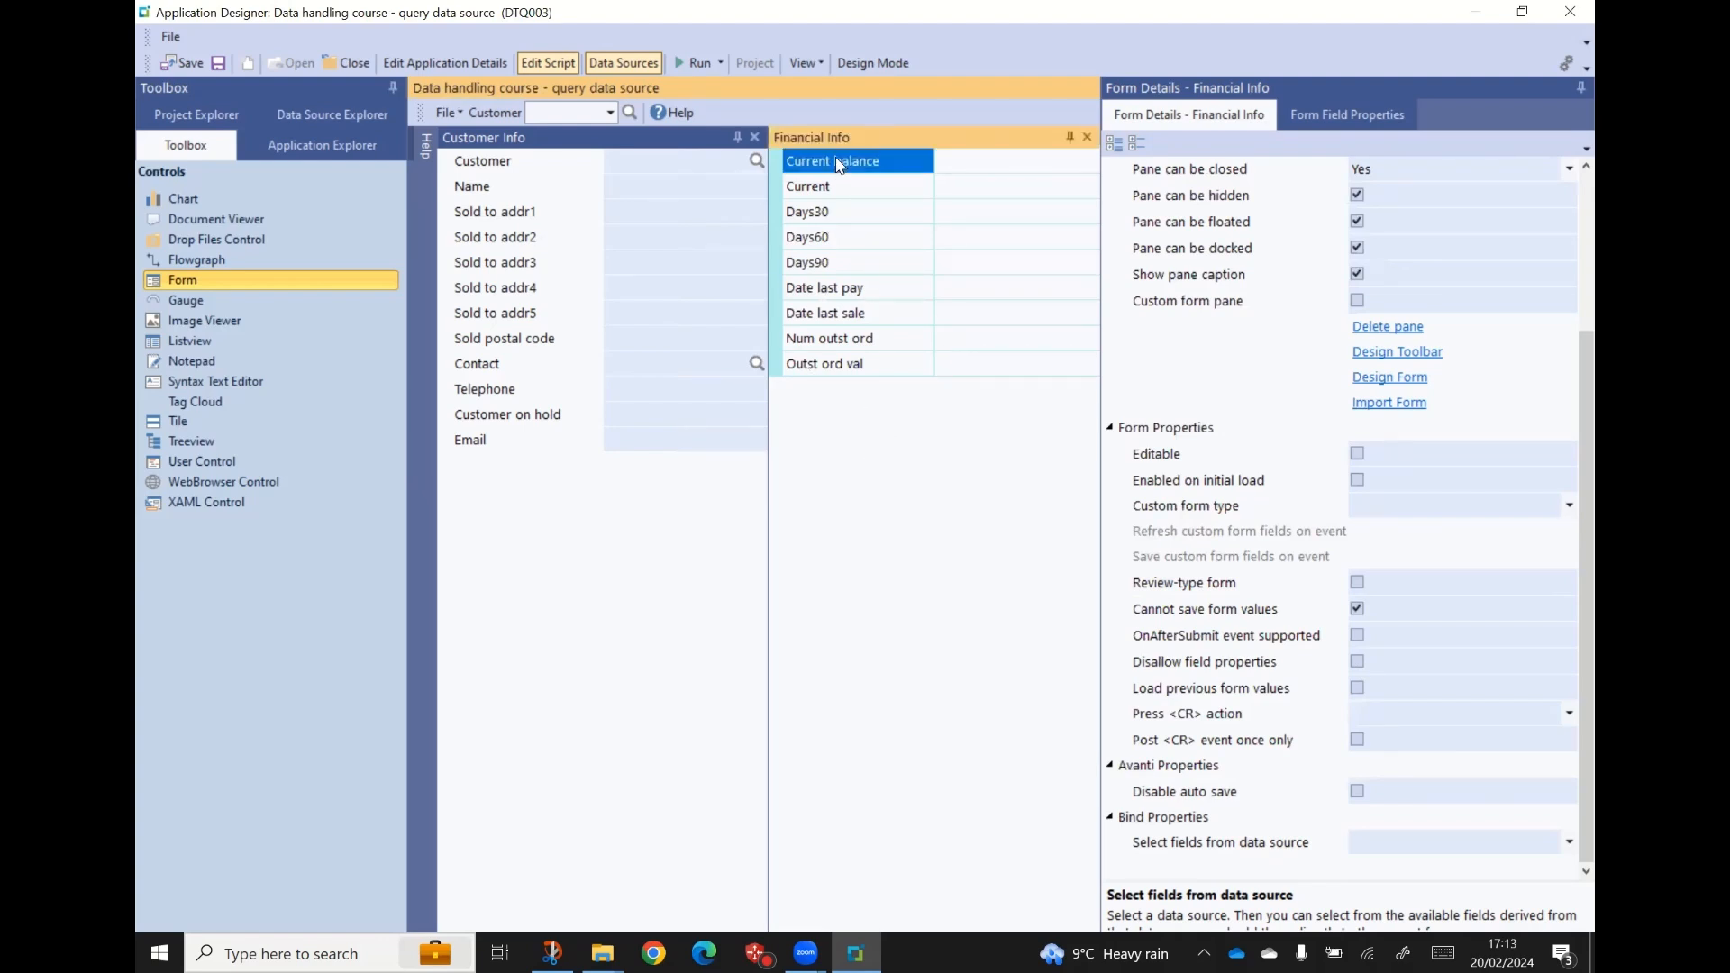
left_click(1342, 114)
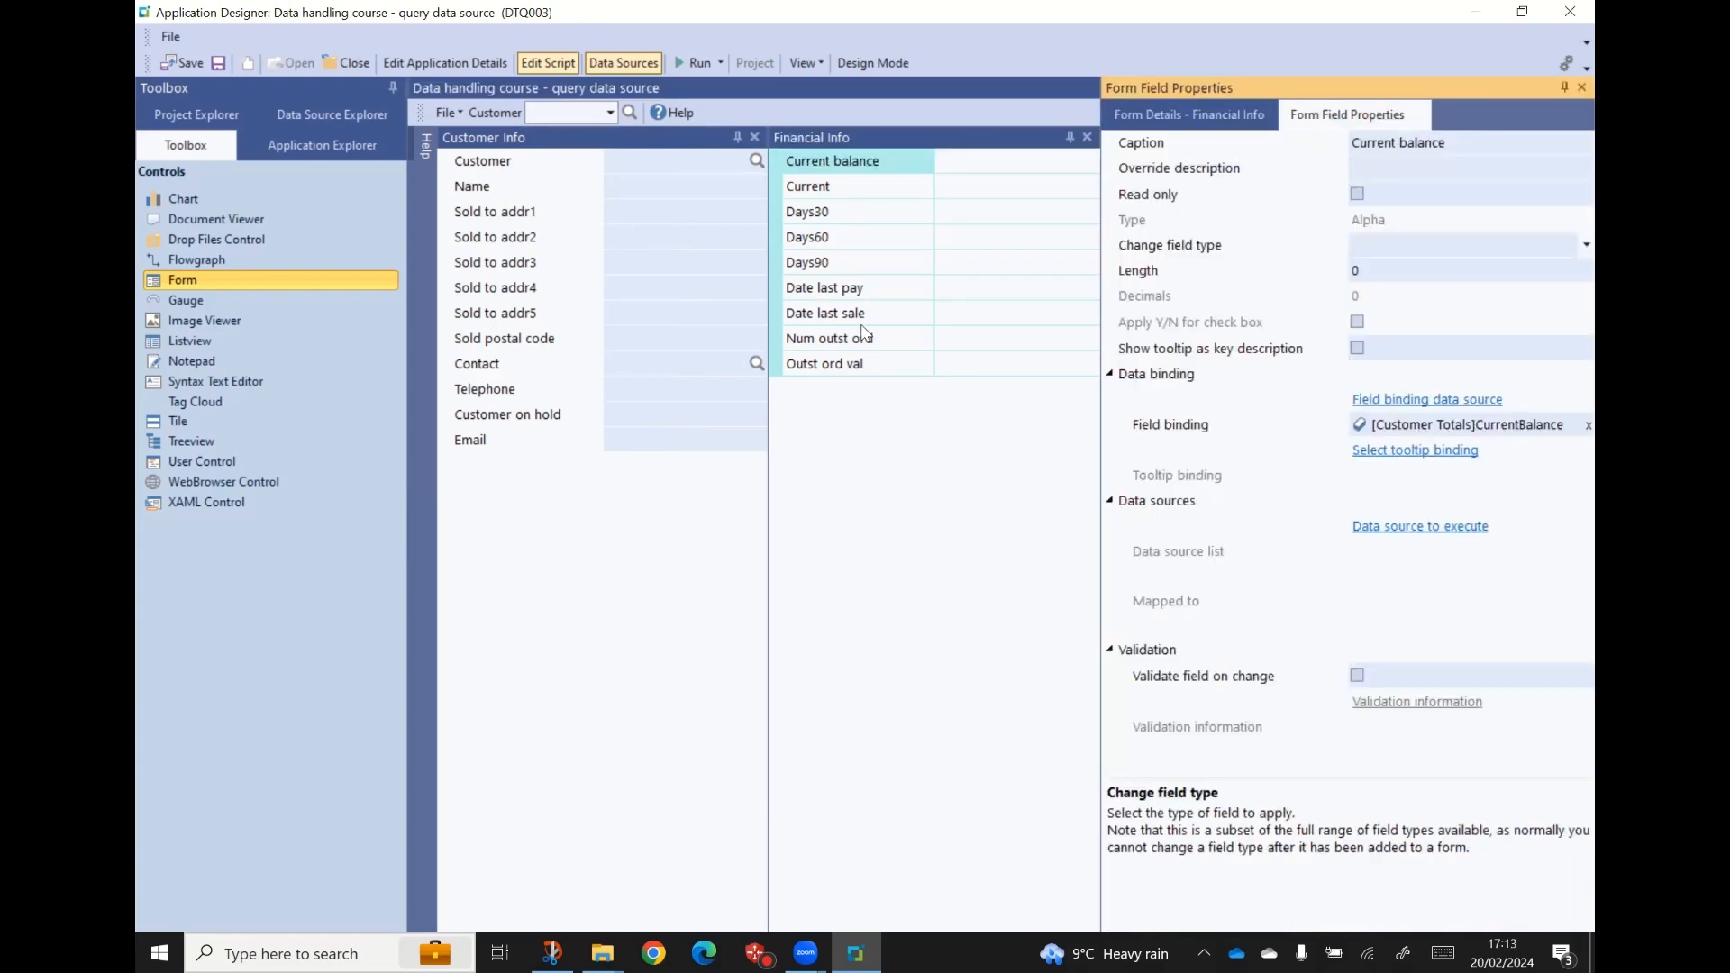
left_click(838, 342)
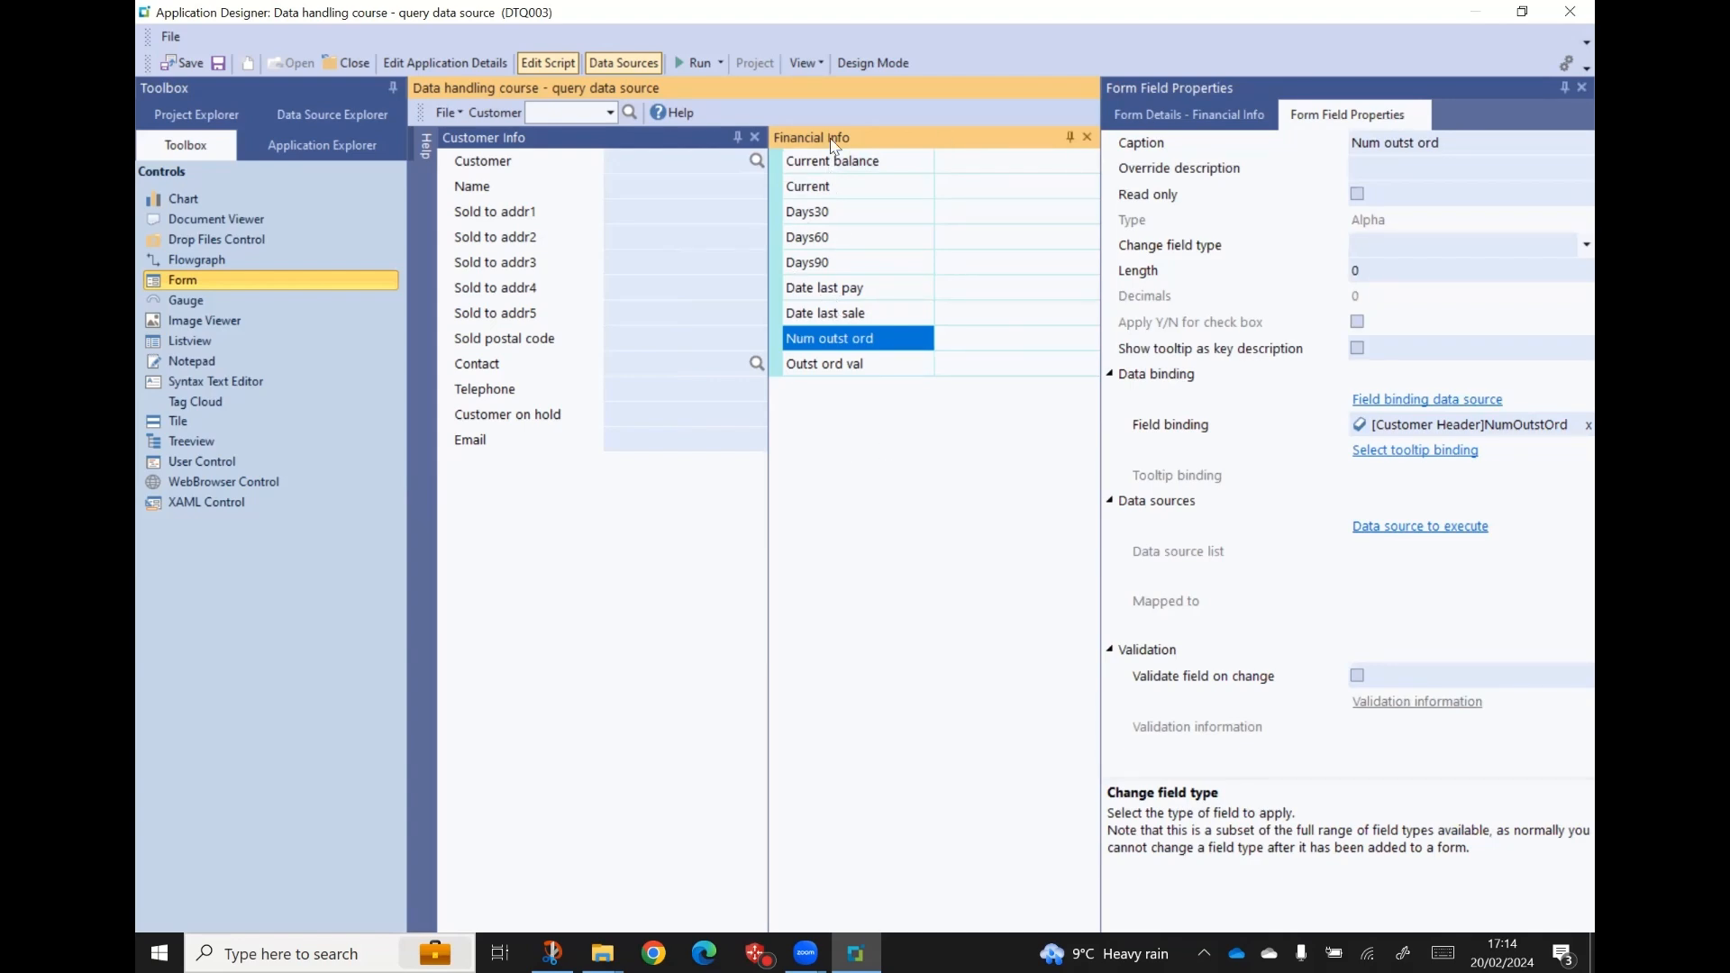
- Change the Current balance field's type to Numeric with length 10 and 2 decimals
left_click(834, 164)
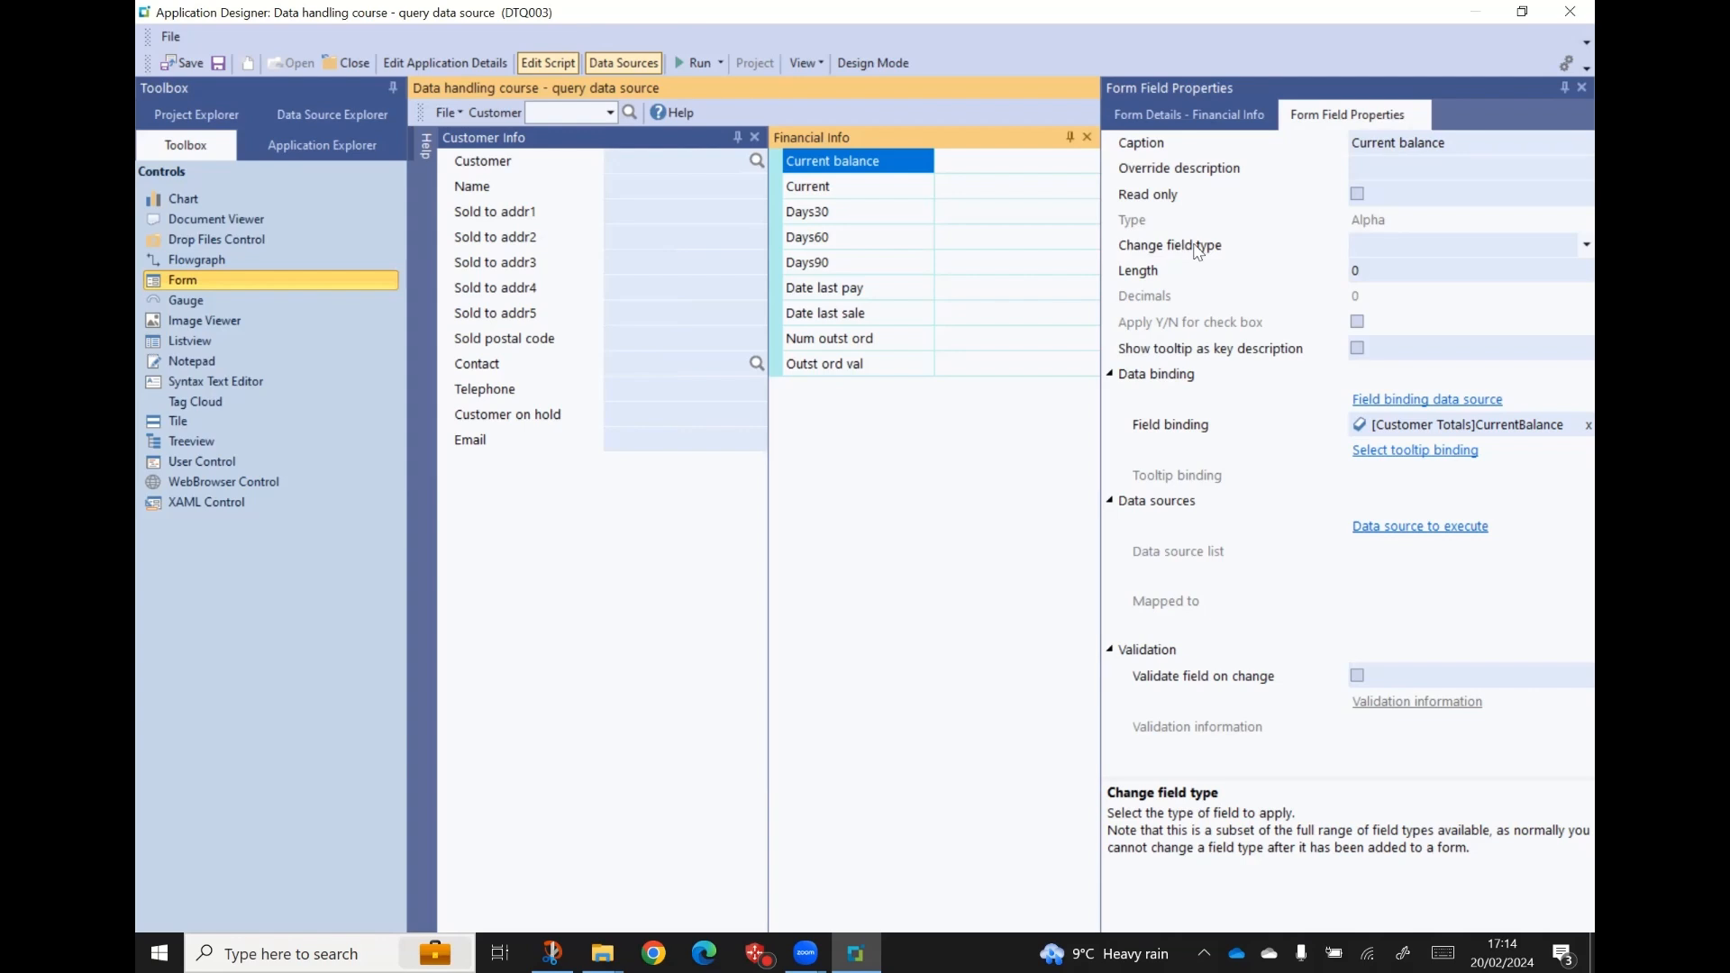
left_click(1568, 245)
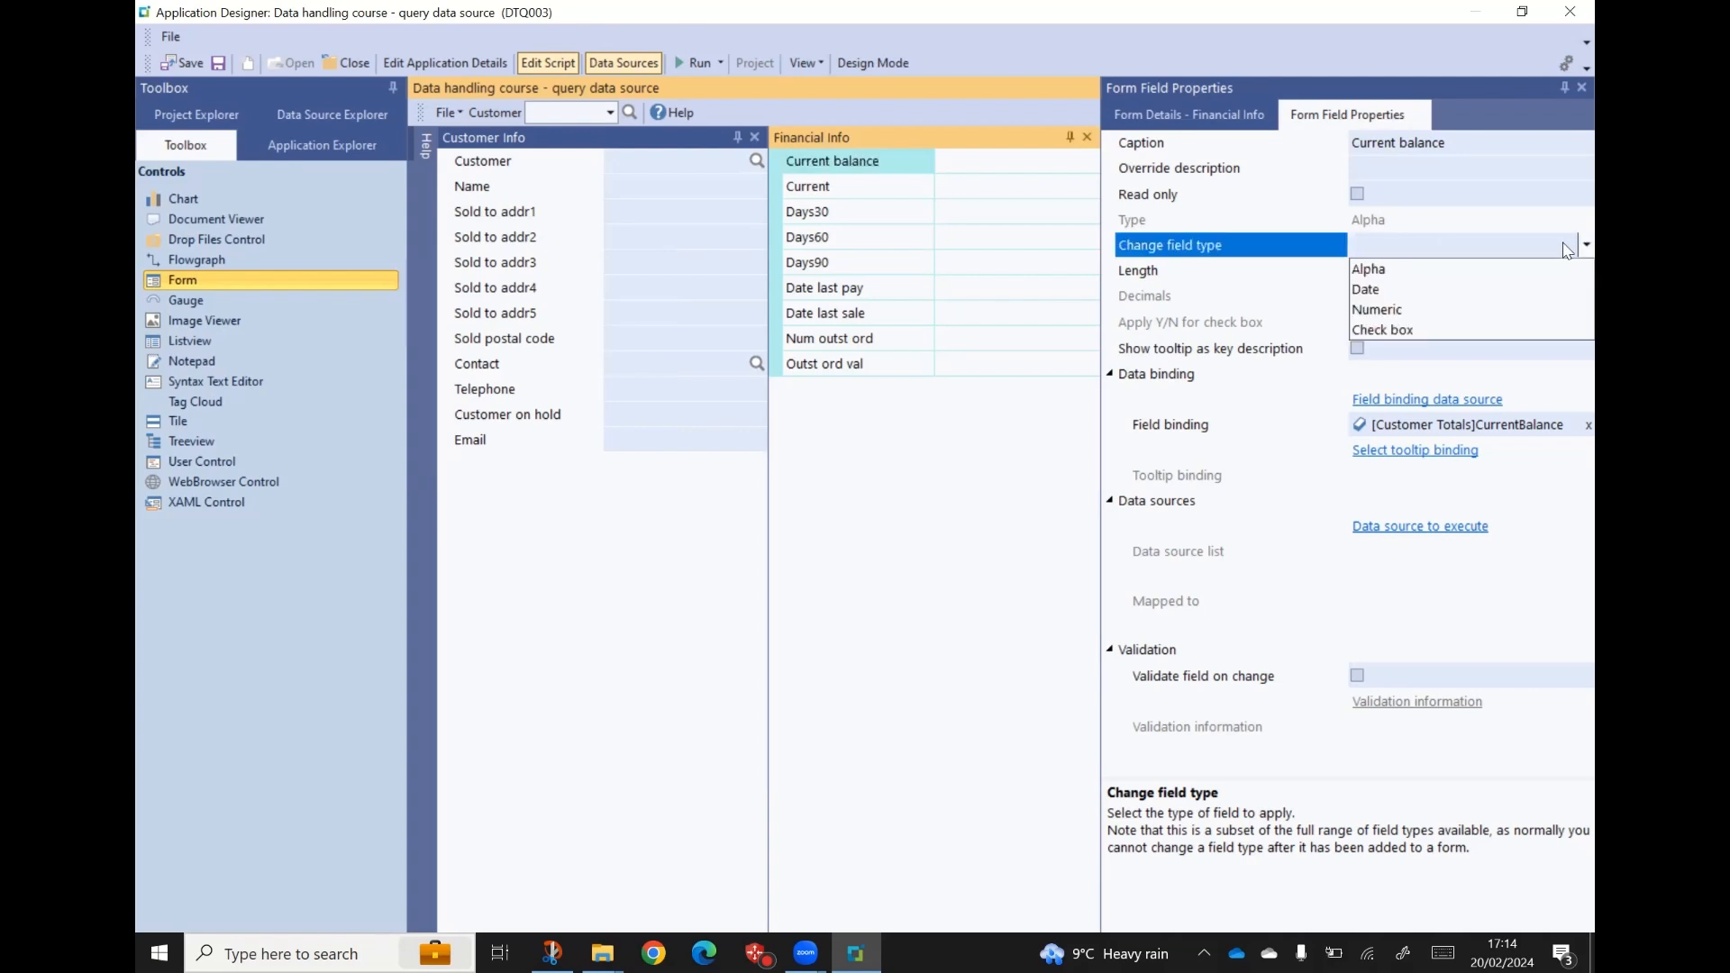
left_click(1397, 310)
left_click(1373, 272)
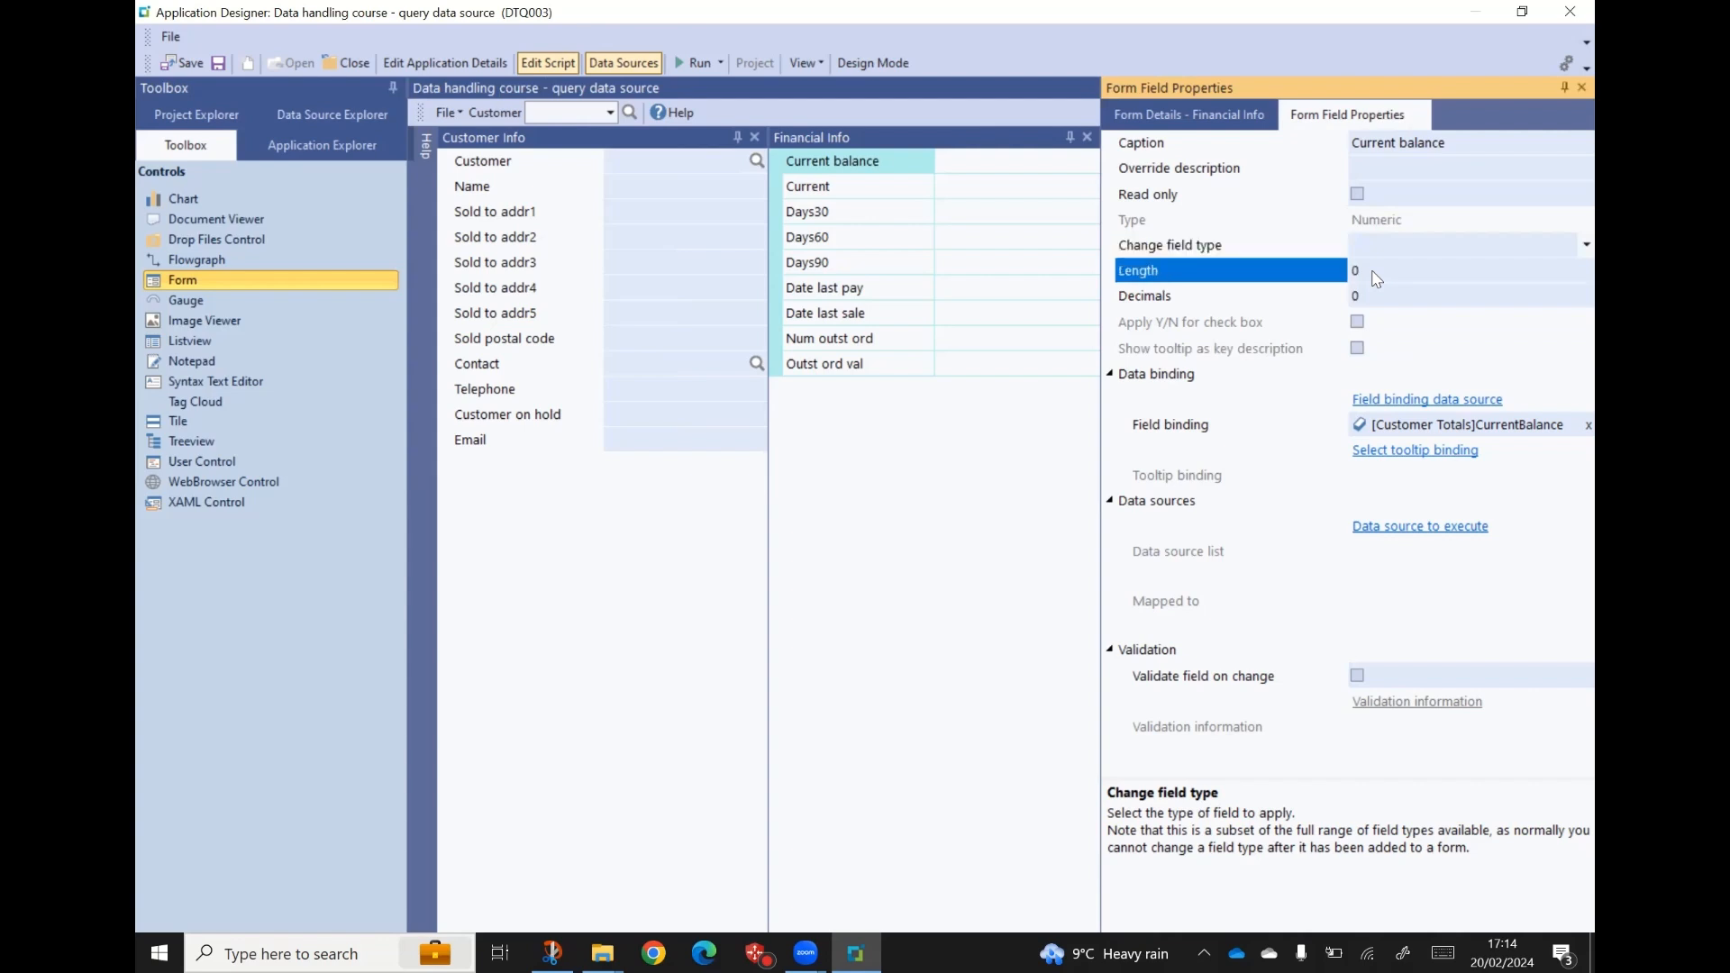
type("1")
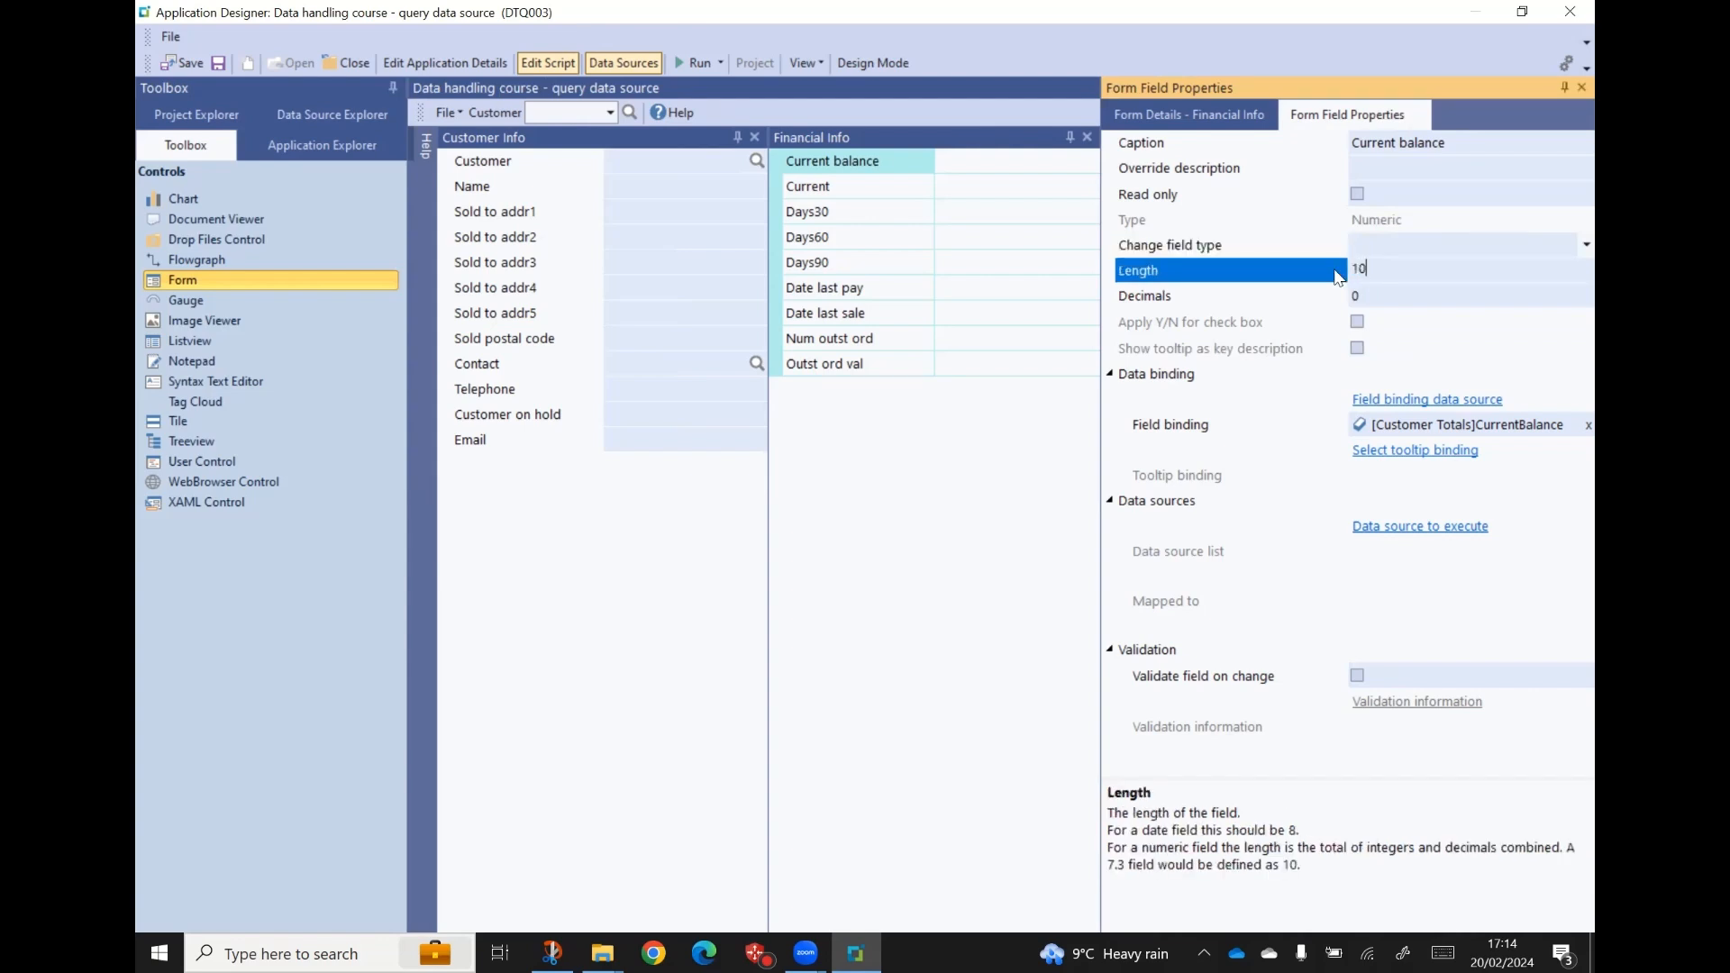
key("Tab")
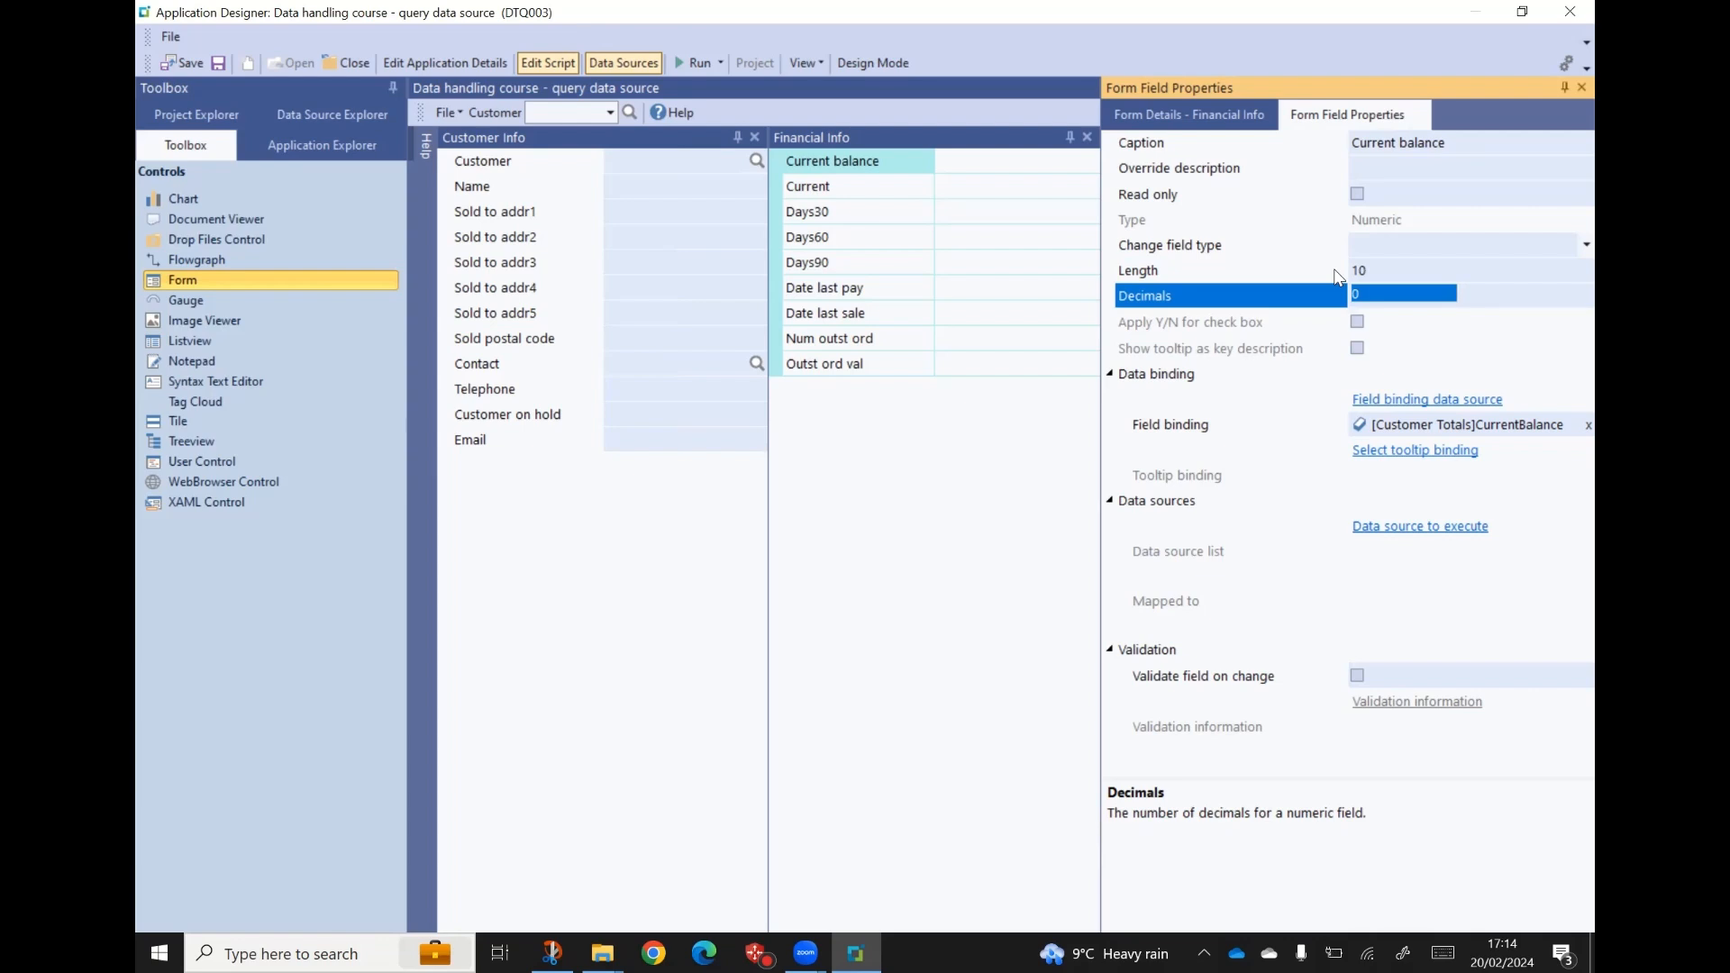
type("2")
key("Tab")
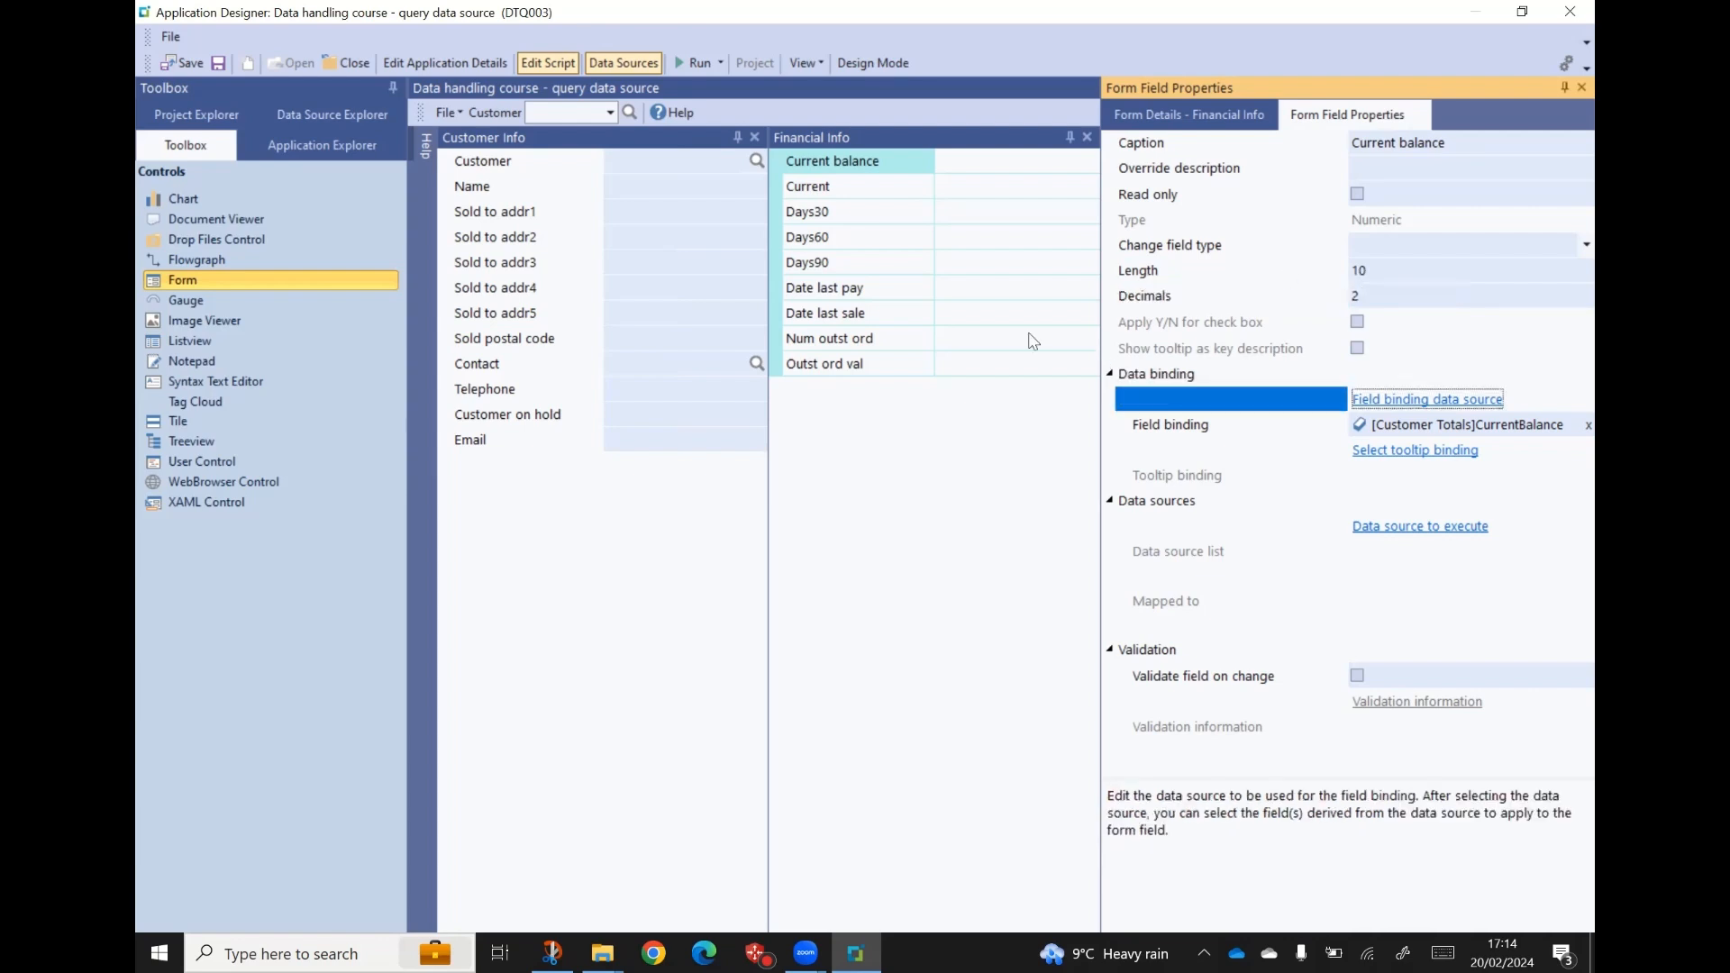
- Change the Current field's type to Numeric with length 10 and 2 decimals
left_click(847, 194)
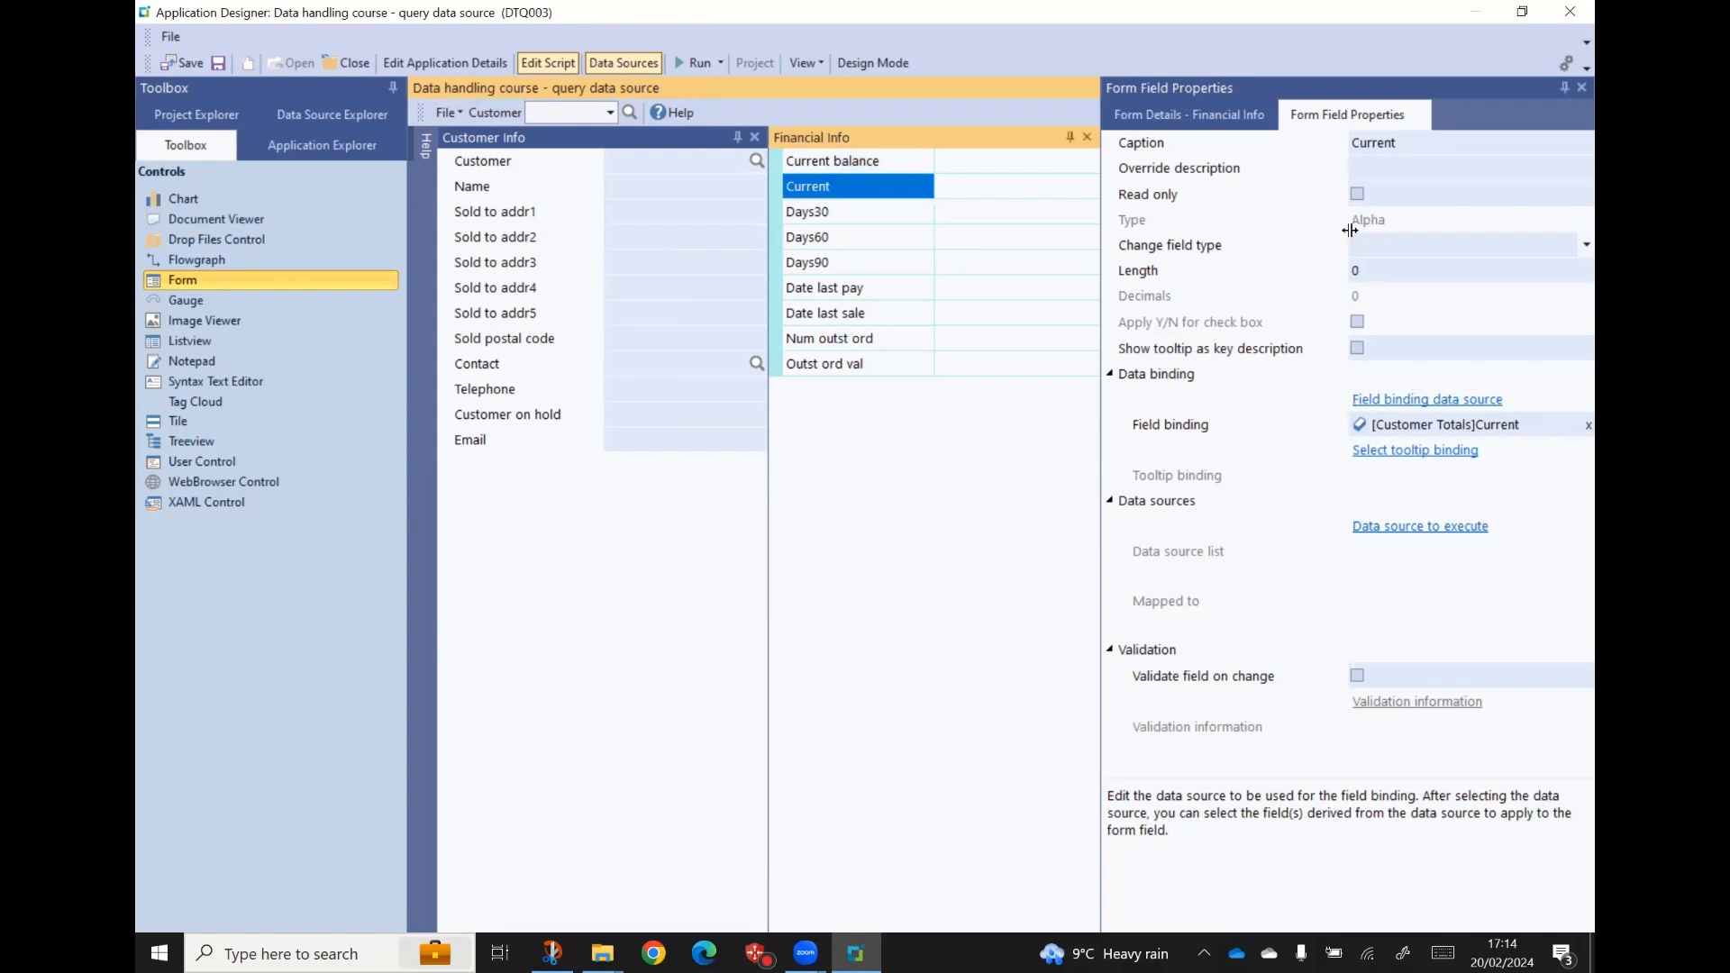
left_click(1569, 245)
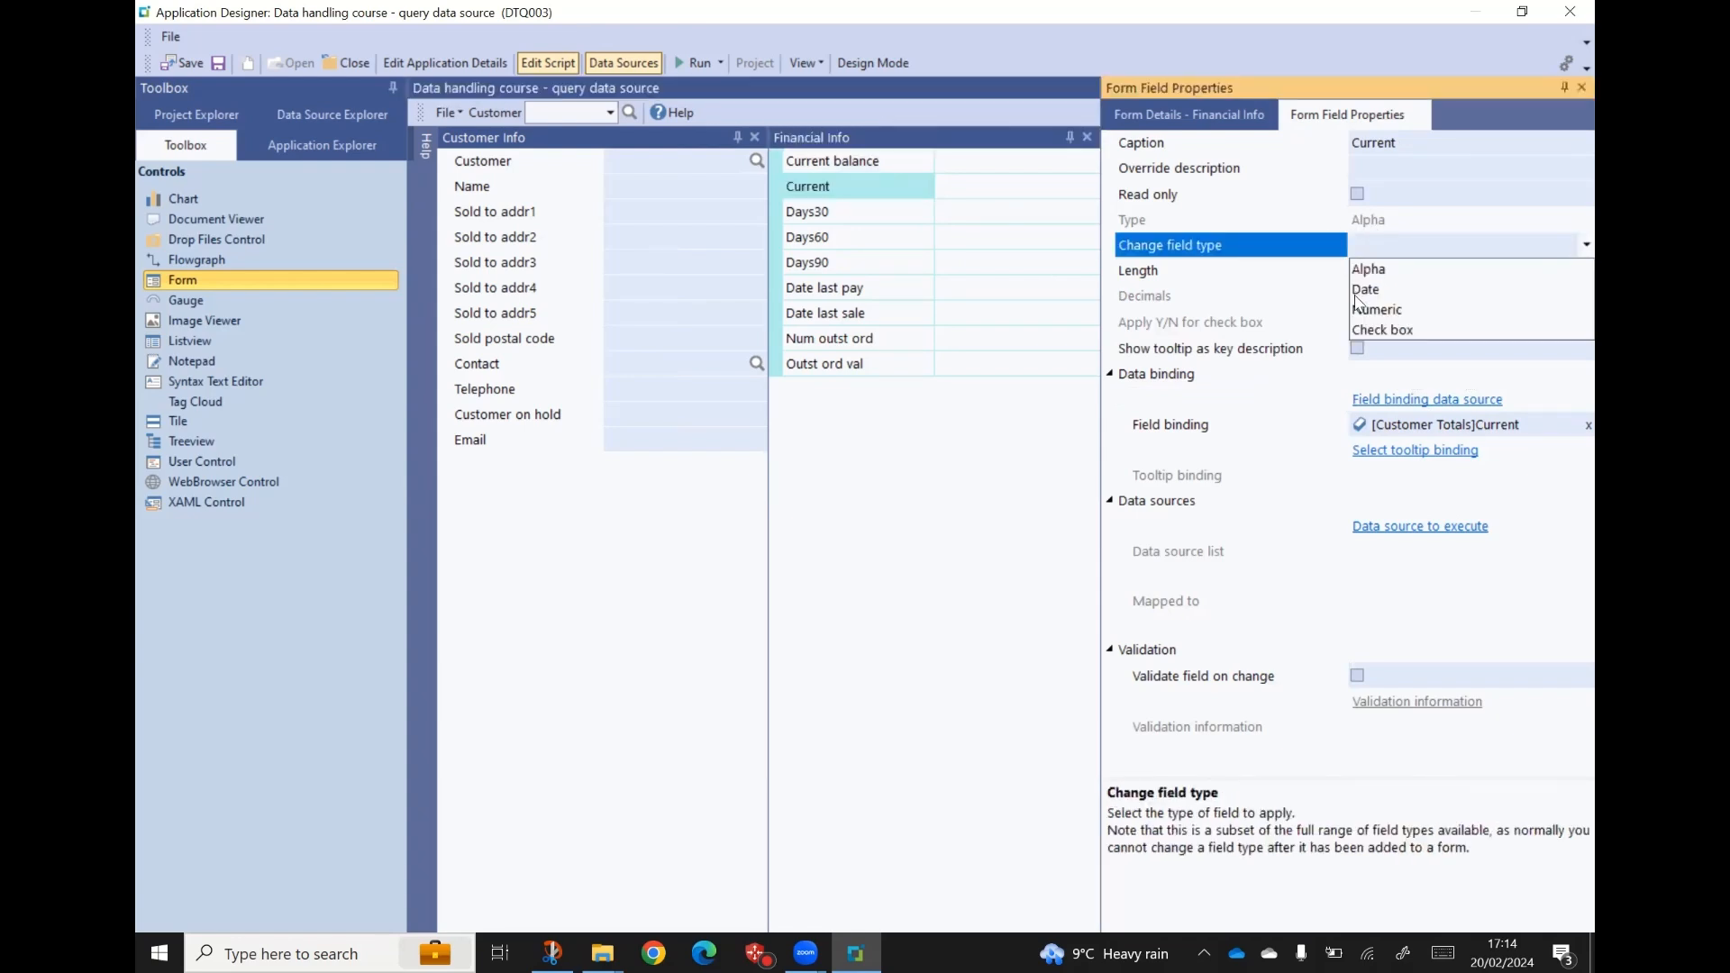
left_click(1369, 311)
left_click(1307, 268)
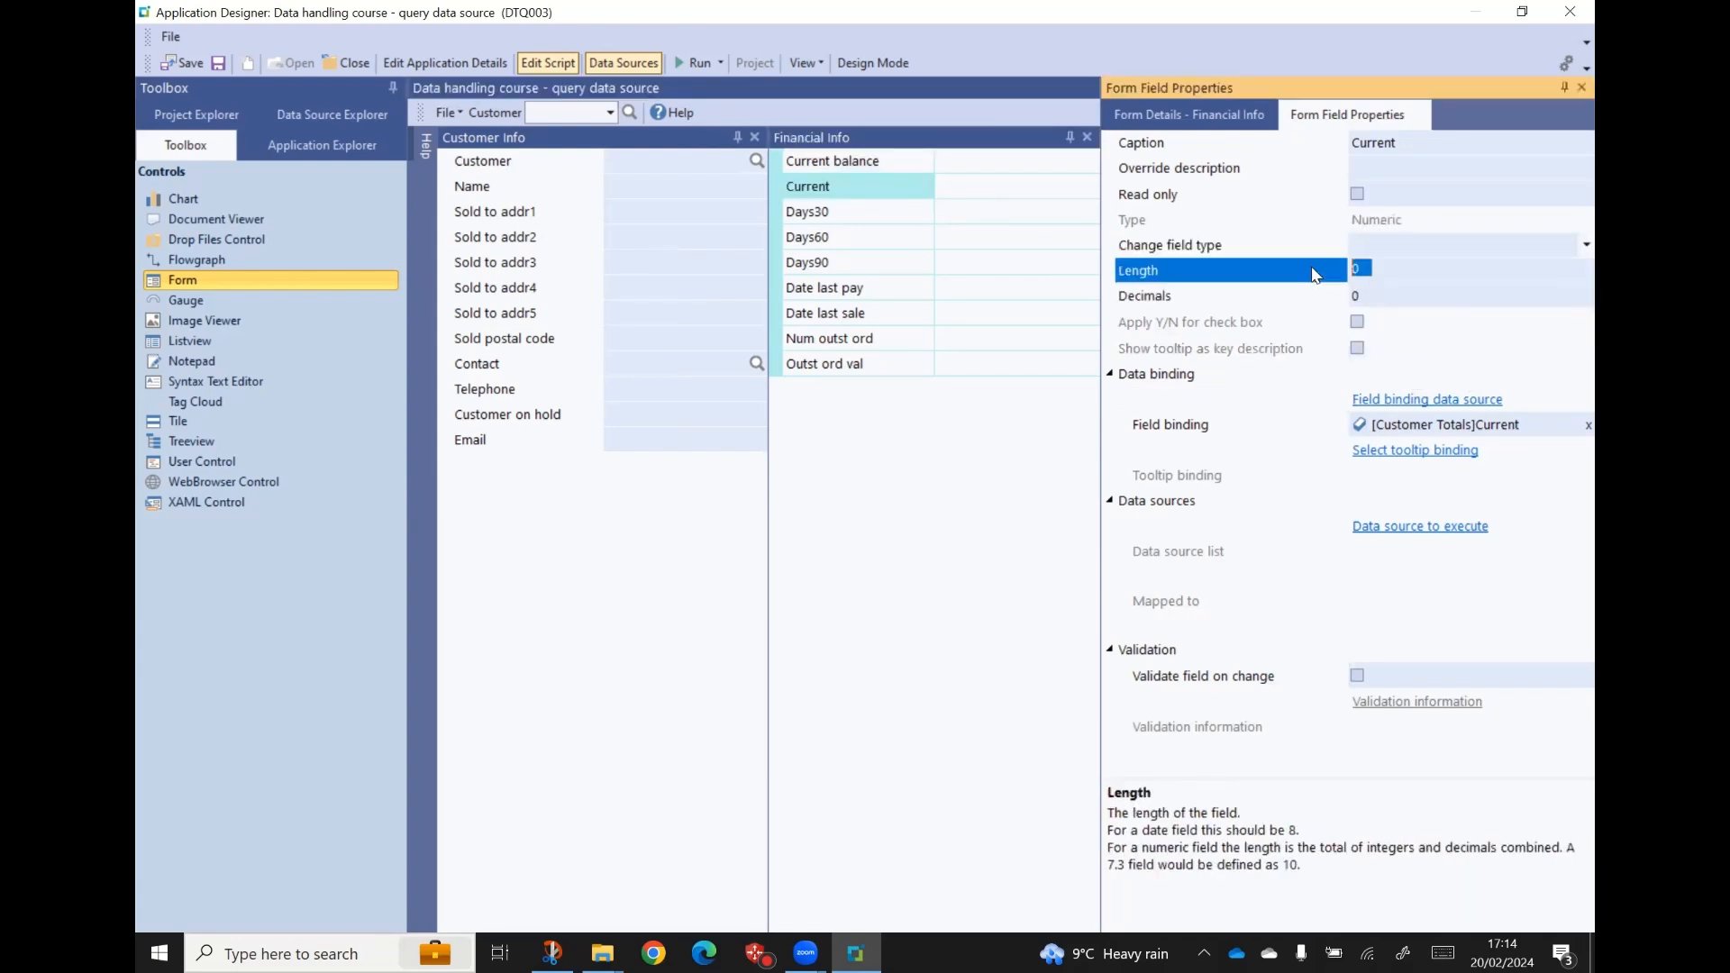
type("10")
key("Tab")
type("2")
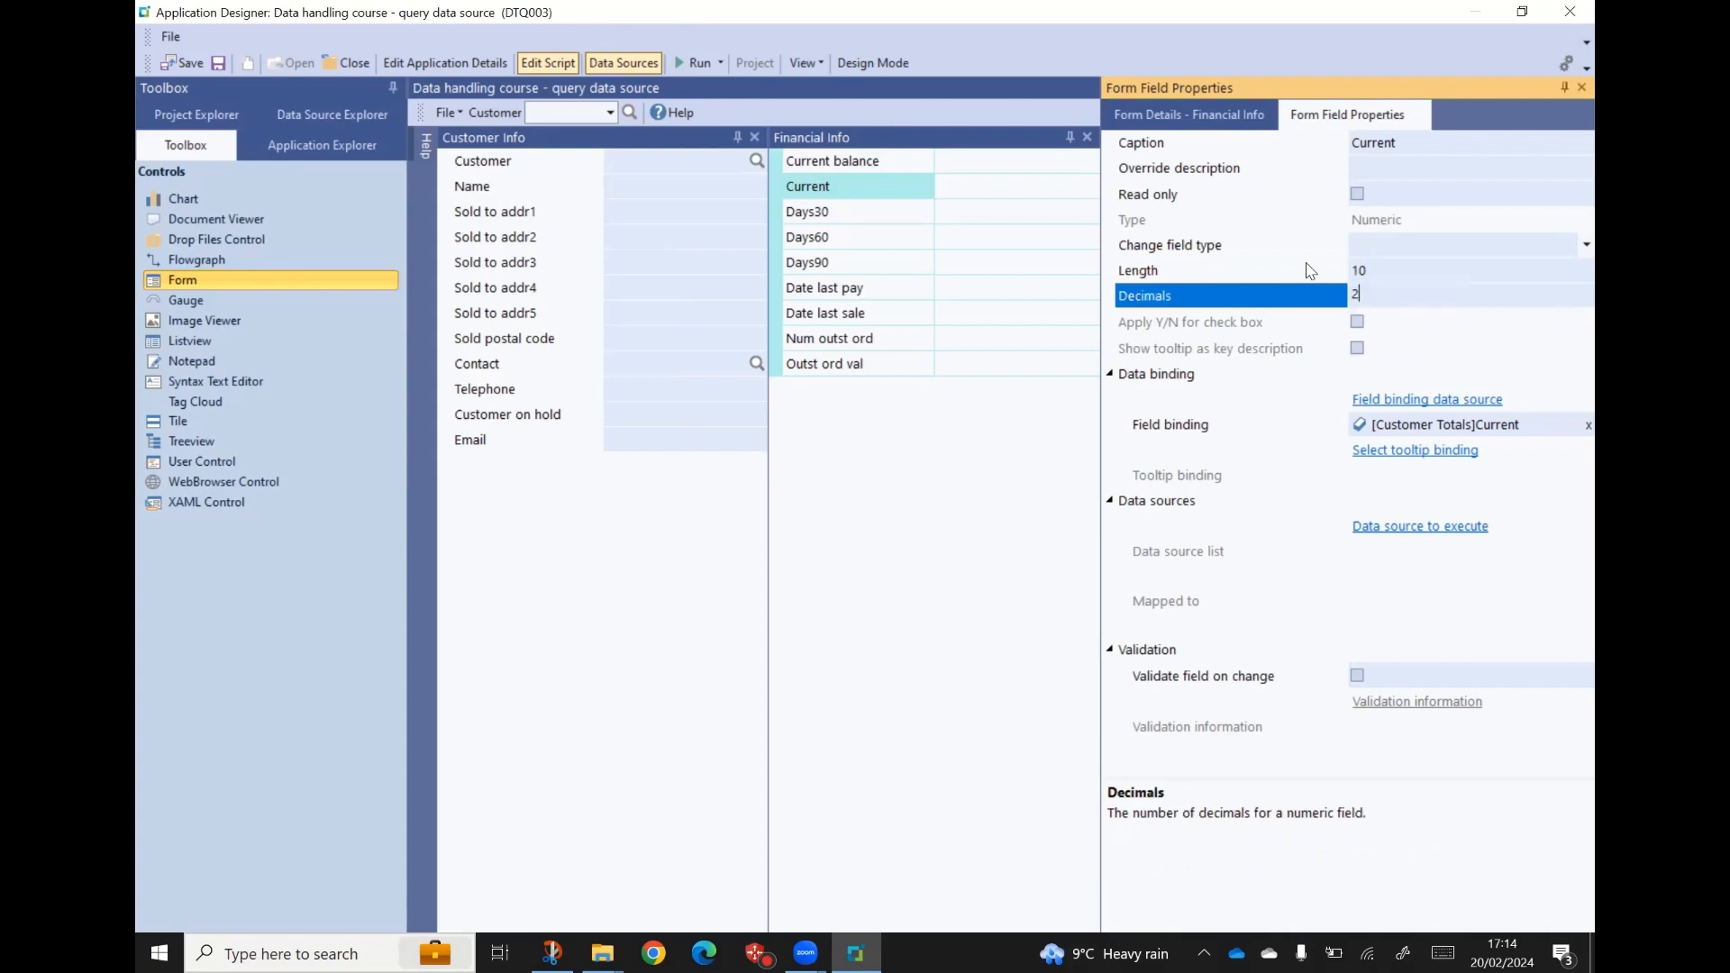
key("Tab")
- Change the Days30 and Days60 fields' type to Numeric with length 10 and 2 decimals
left_click(820, 214)
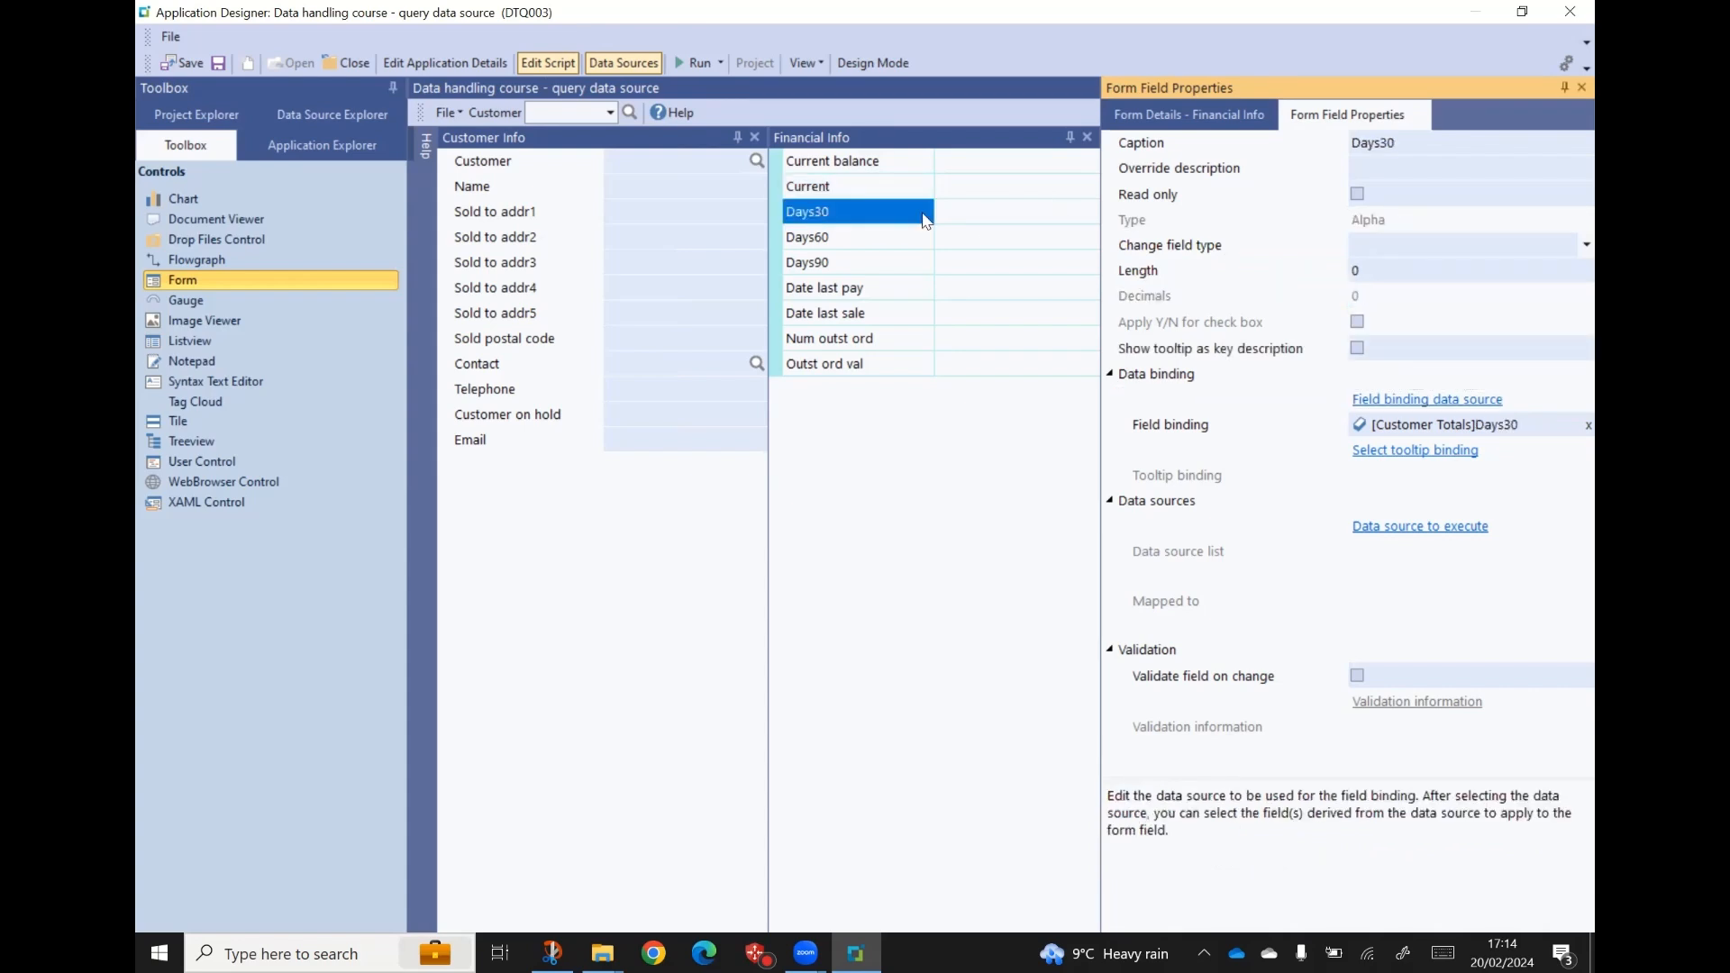
left_click(1379, 245)
left_click(923, 236)
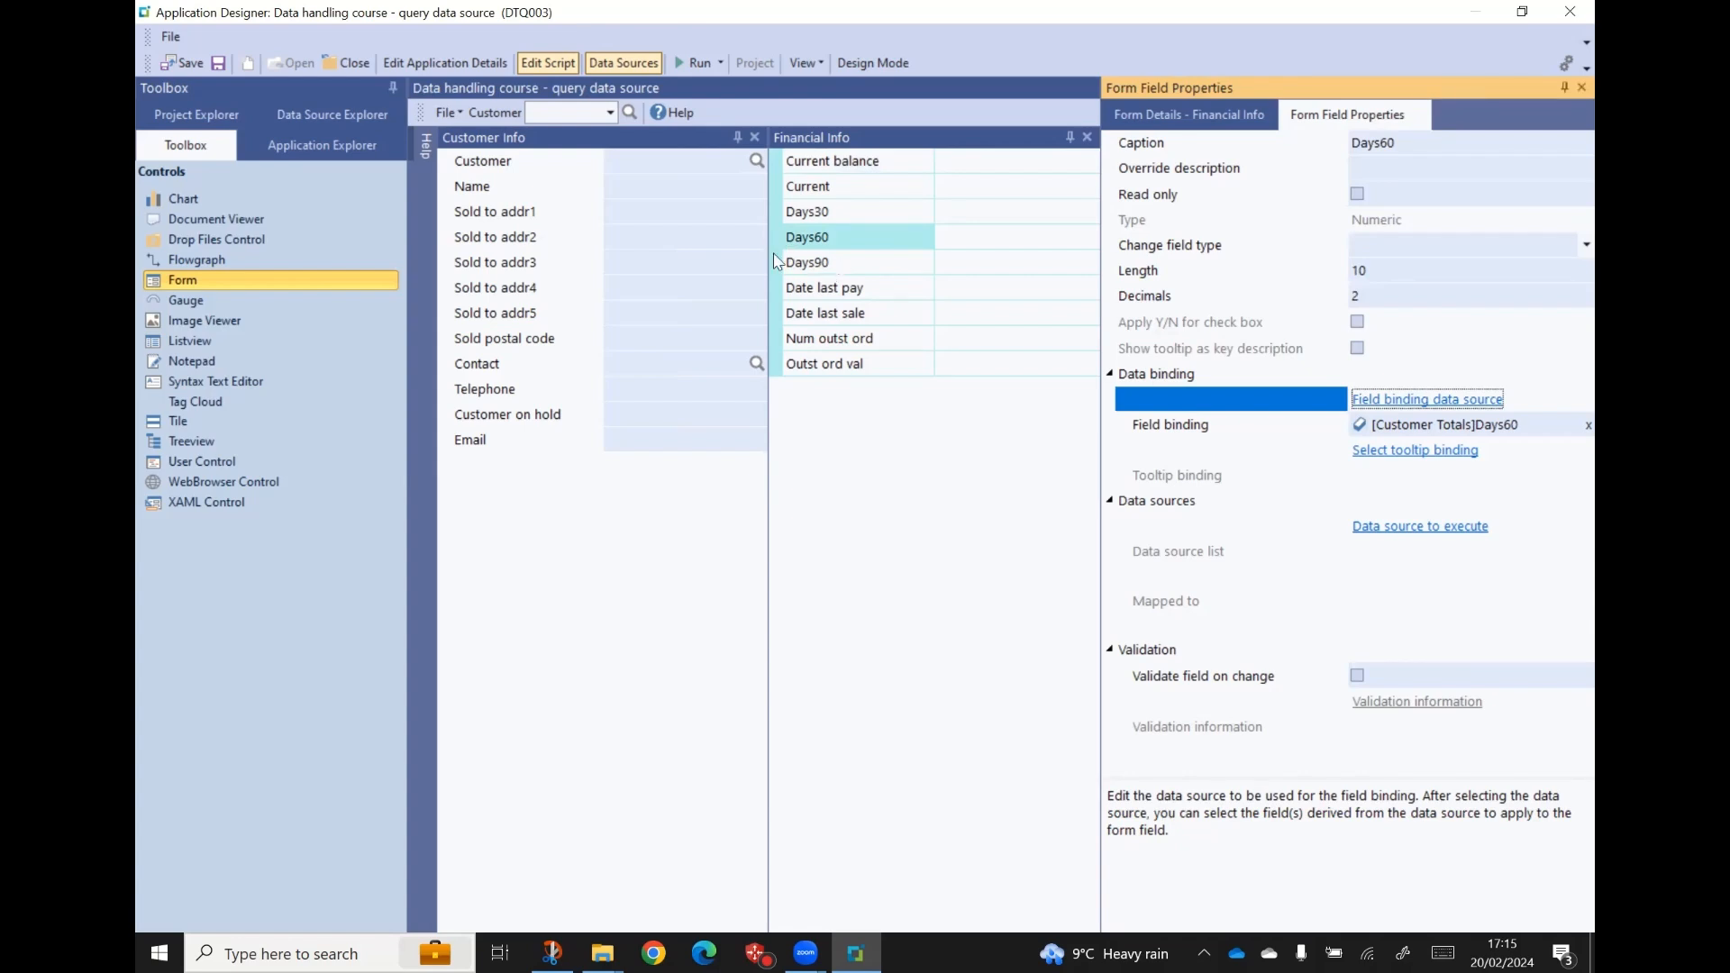
- Change the type of the Date last pay and Date last sale fields to Date
left_click(845, 296)
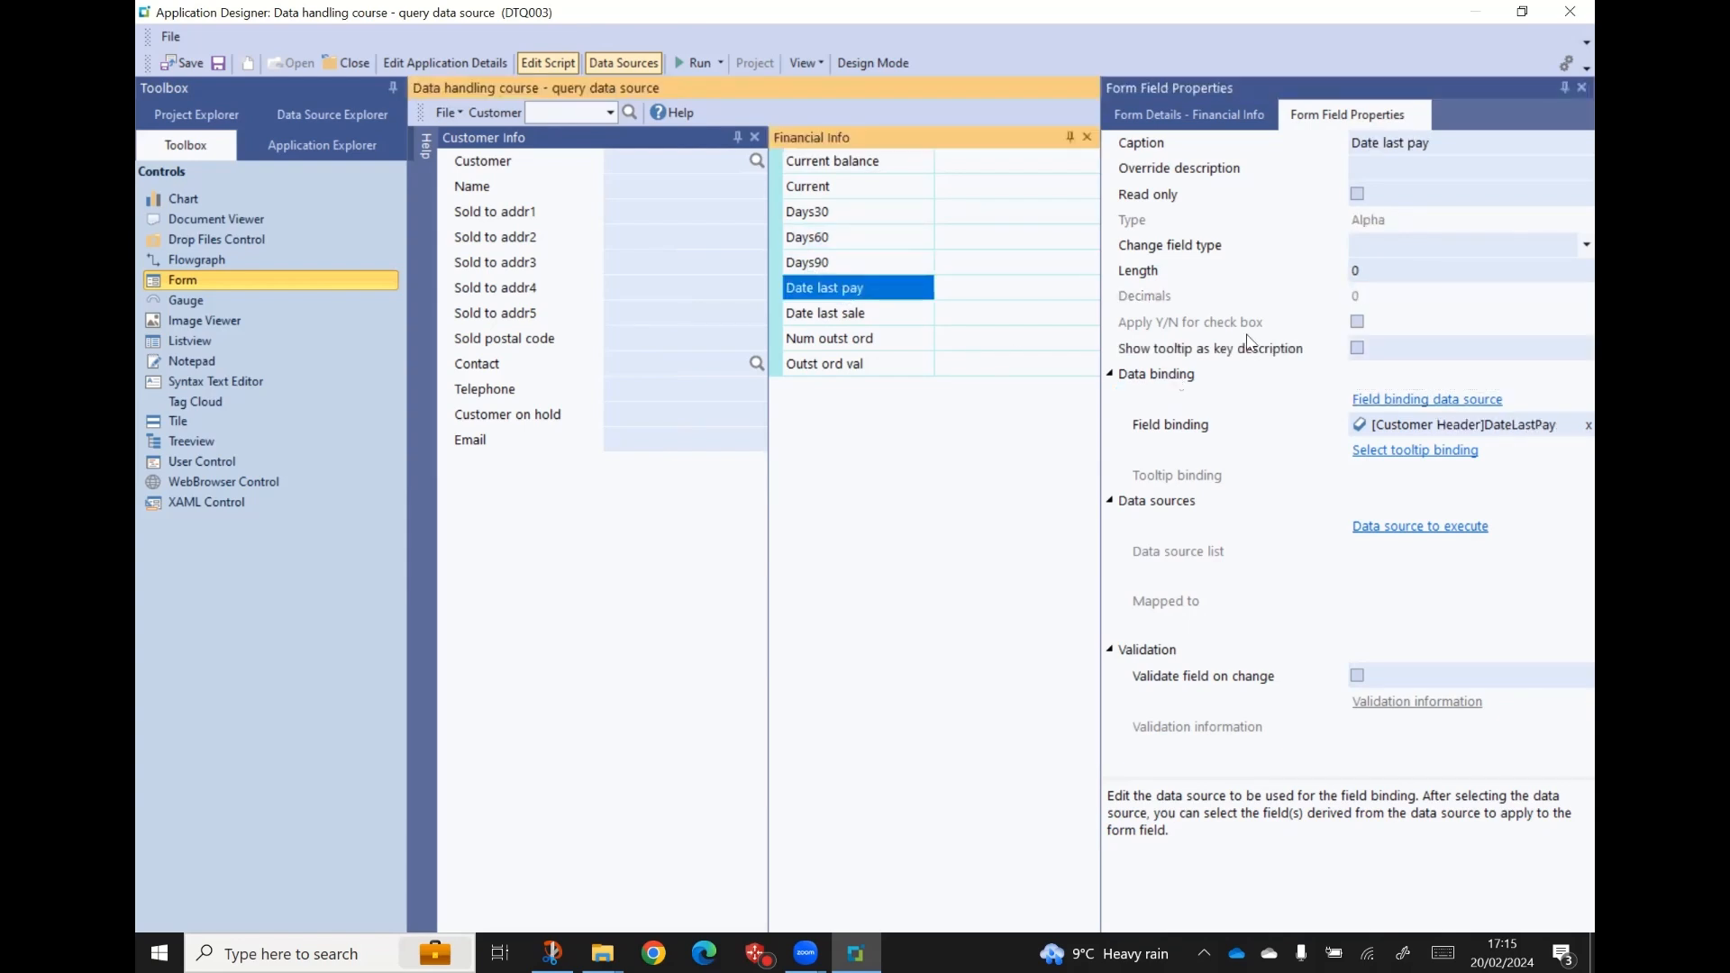
left_click(1568, 245)
left_click(1349, 296)
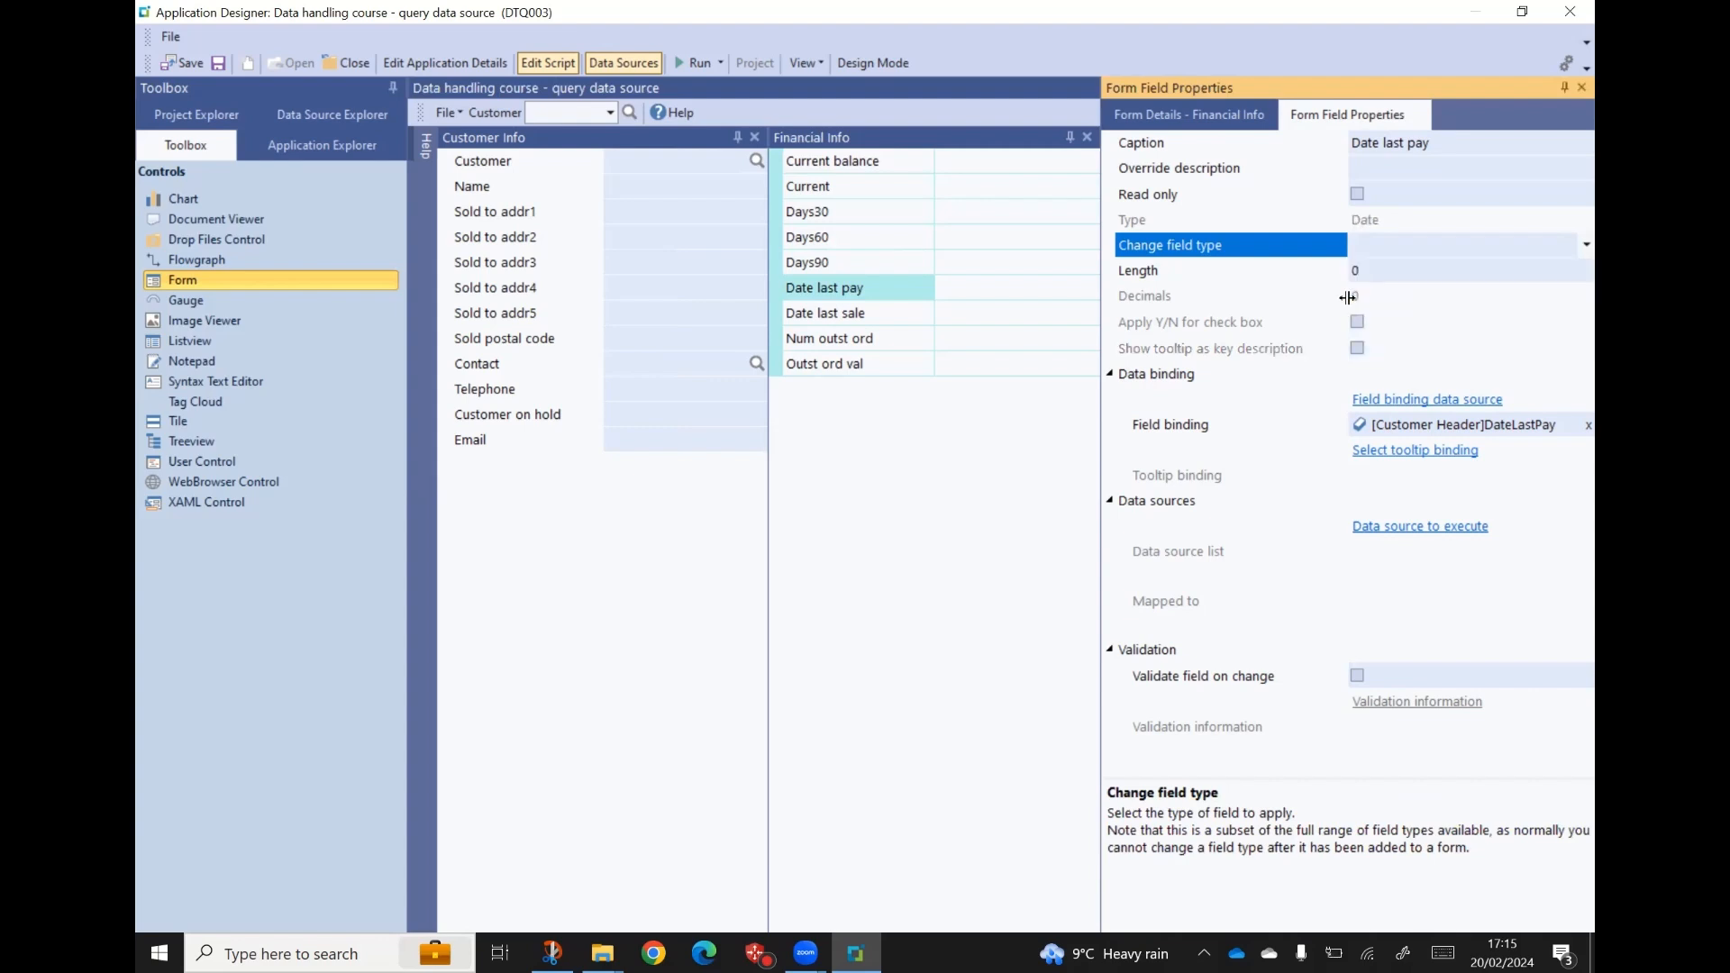
left_click(831, 315)
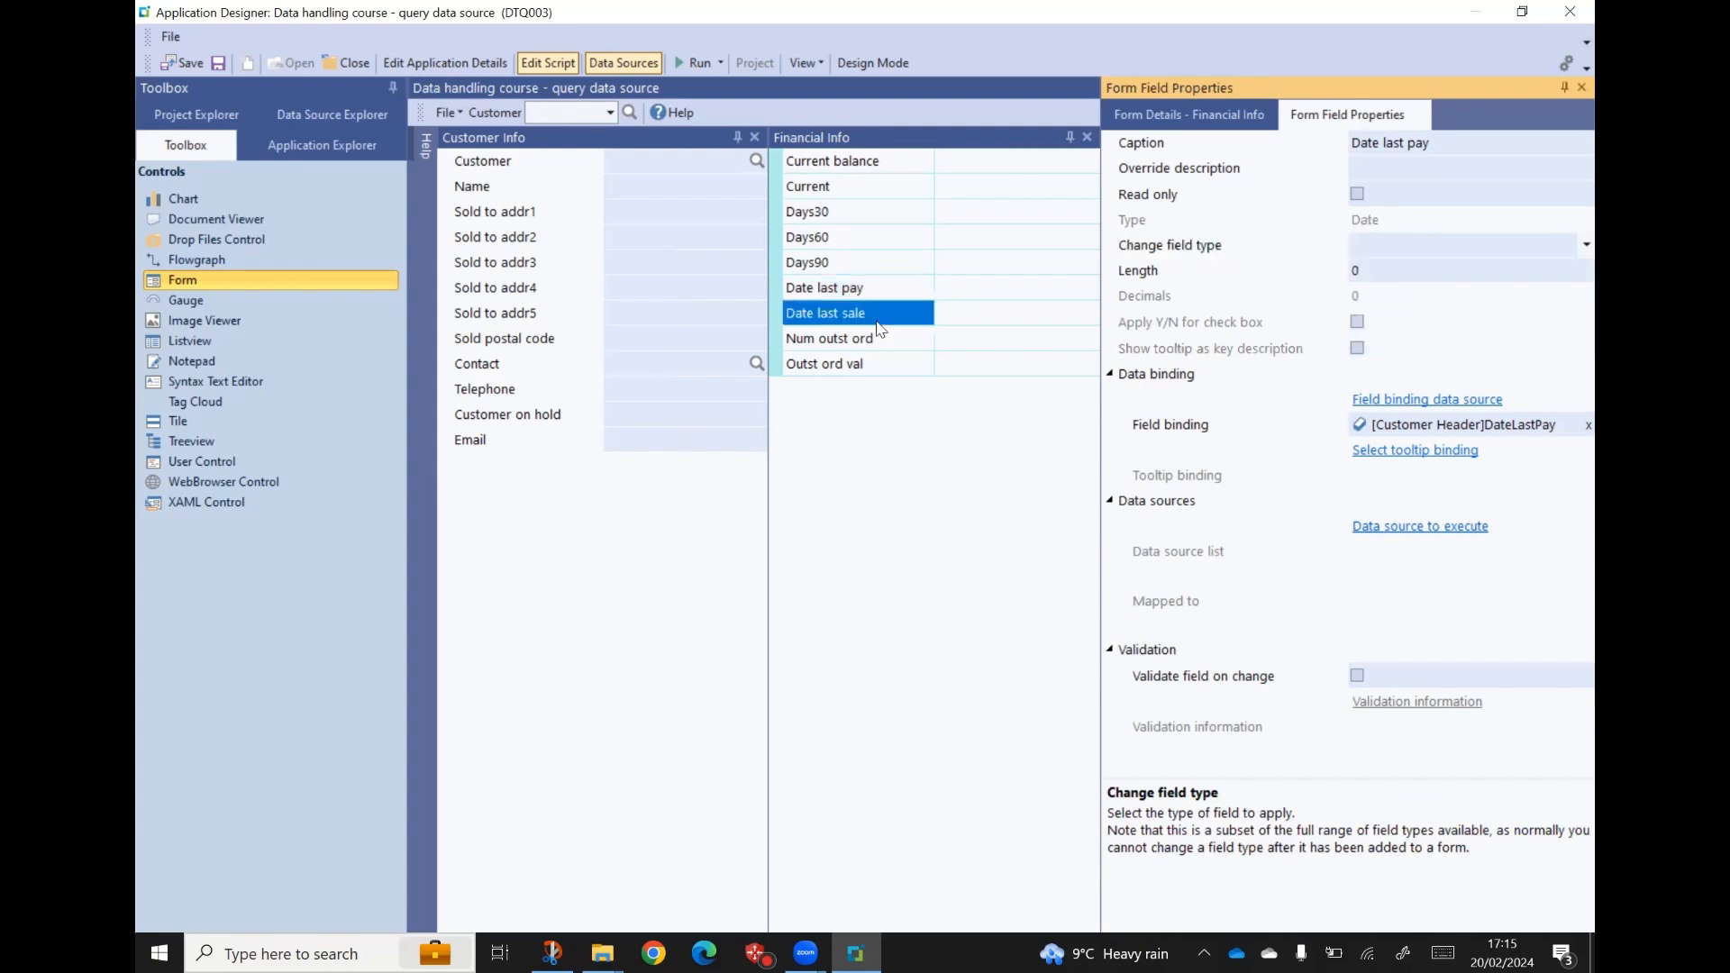
left_click(1568, 245)
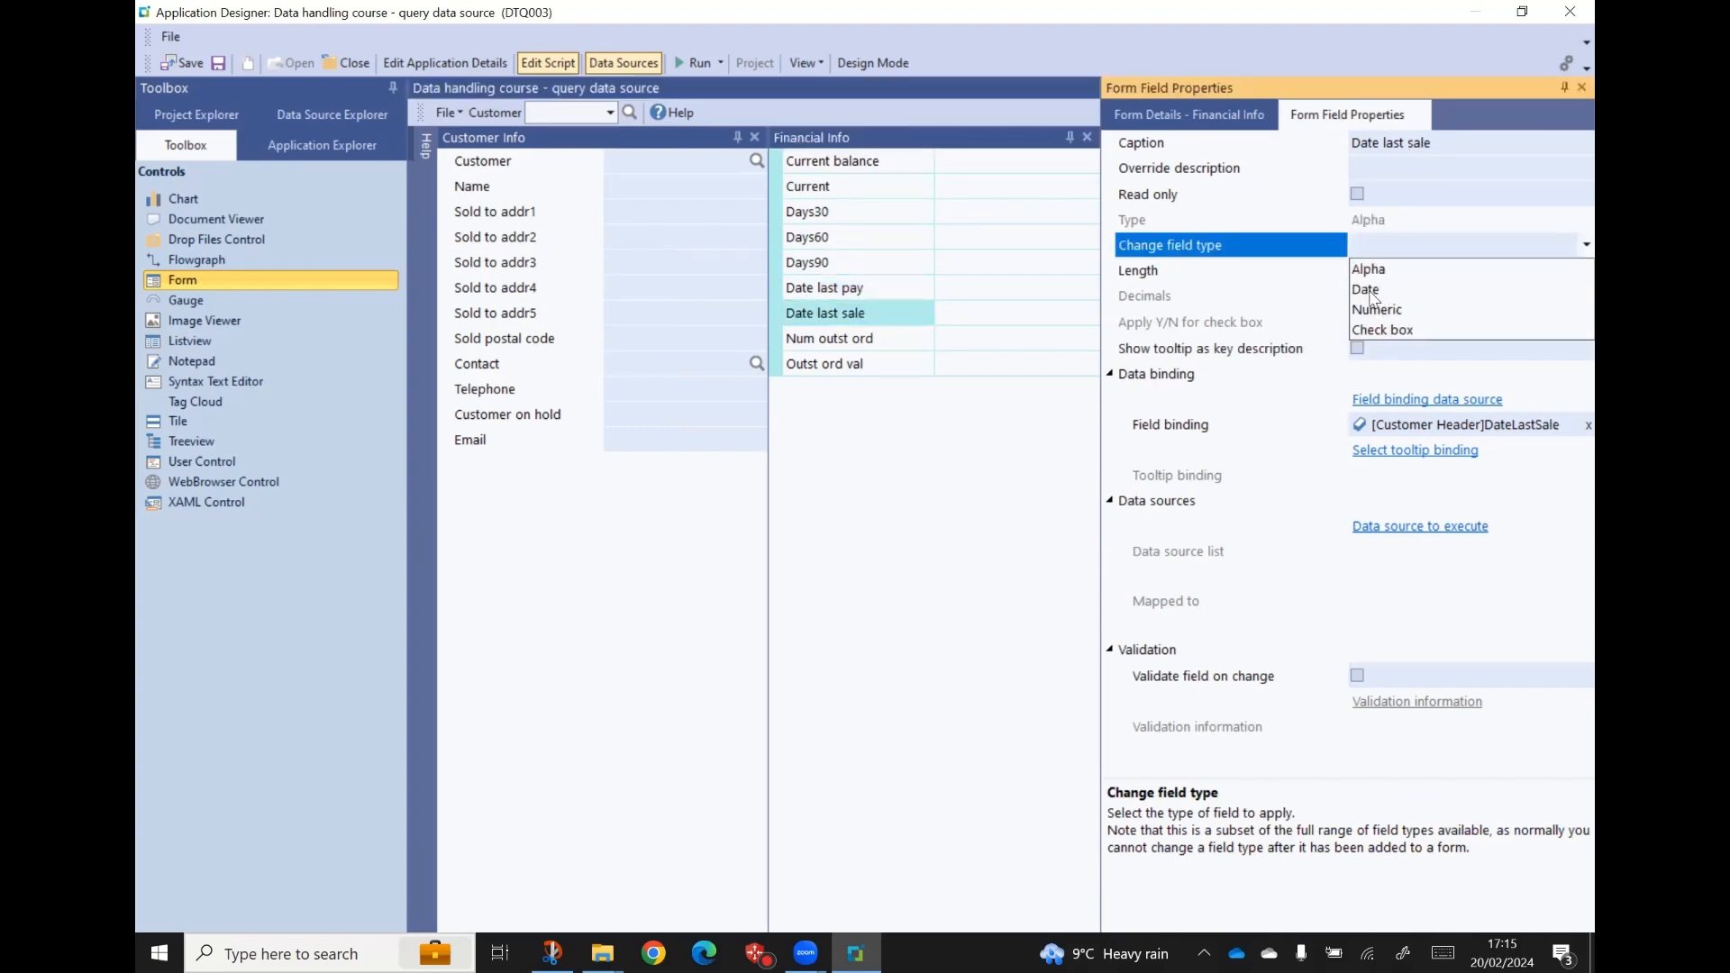
left_click(1373, 298)
- Change the Num outst ord field's type to Numeric with length 10 and 2 decimals
left_click(854, 339)
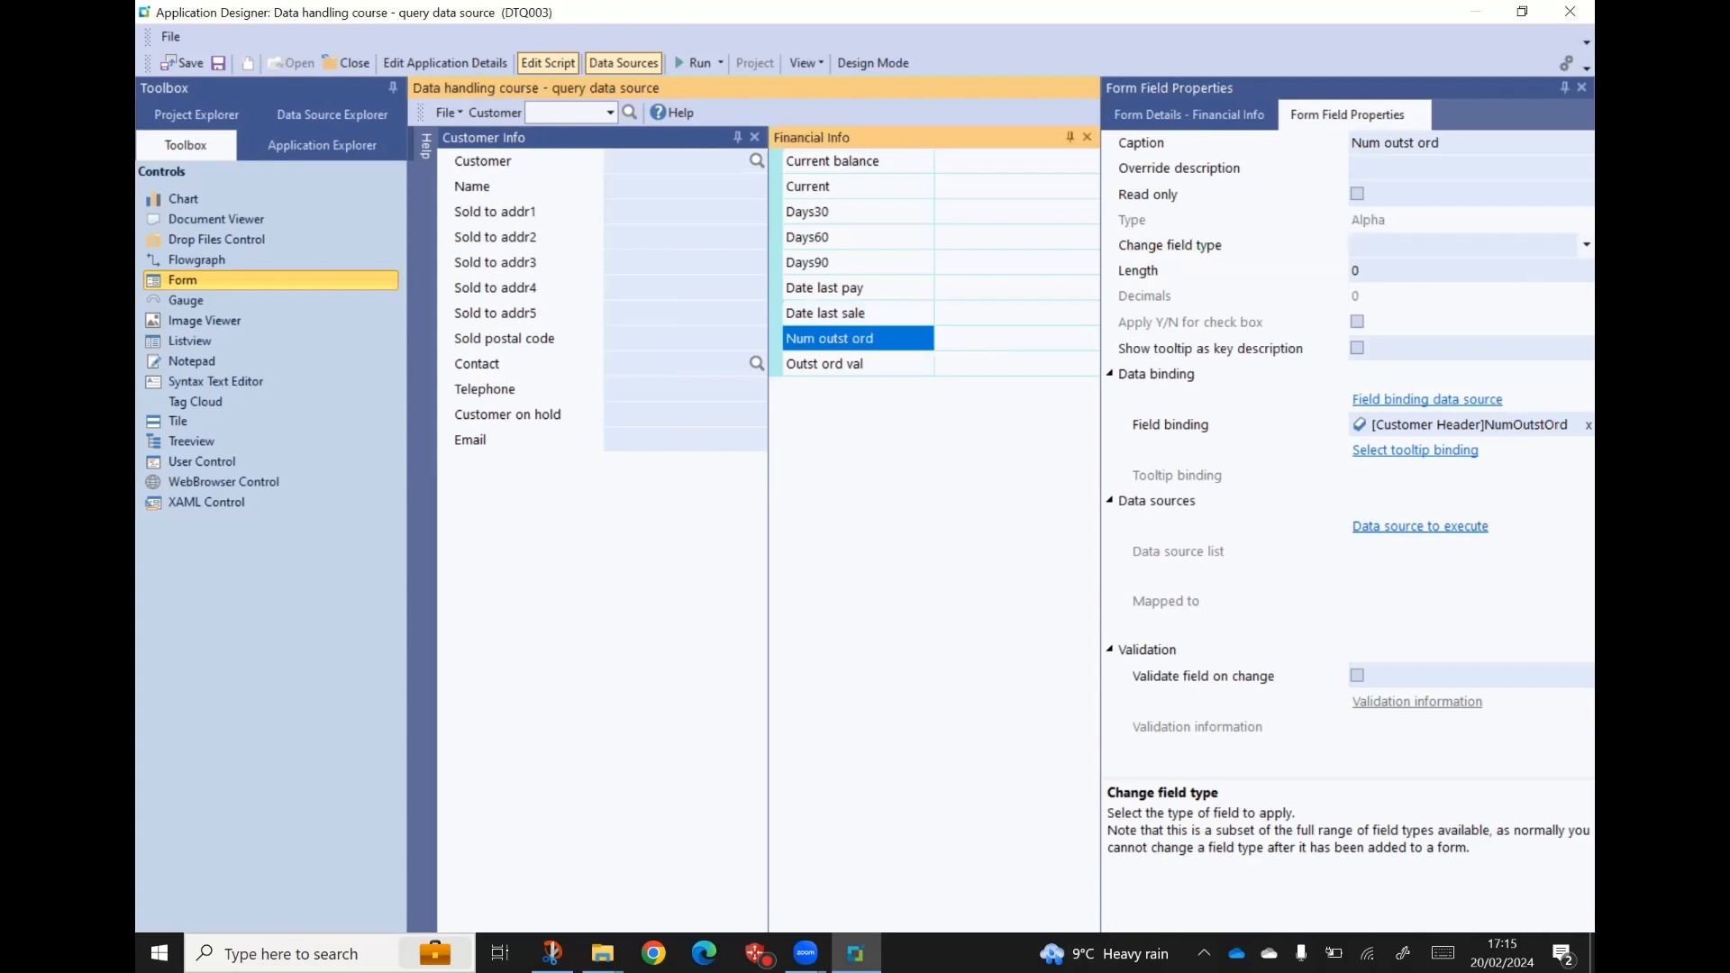
left_click(1568, 247)
left_click(1568, 245)
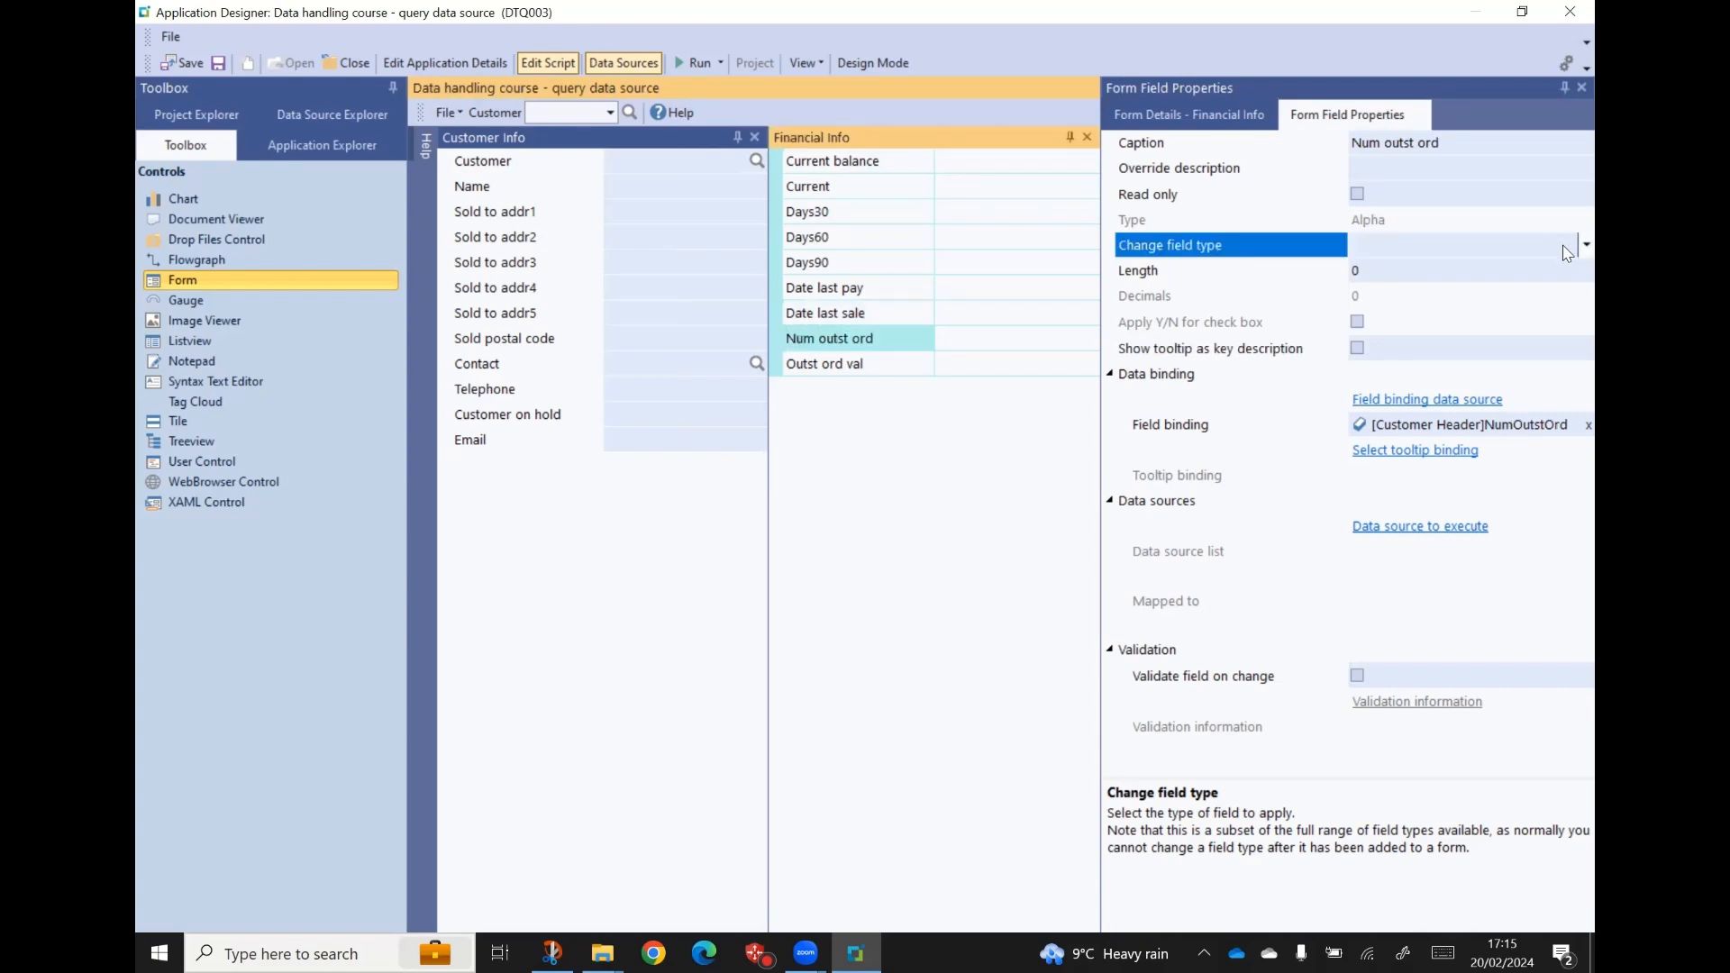
left_click(1379, 309)
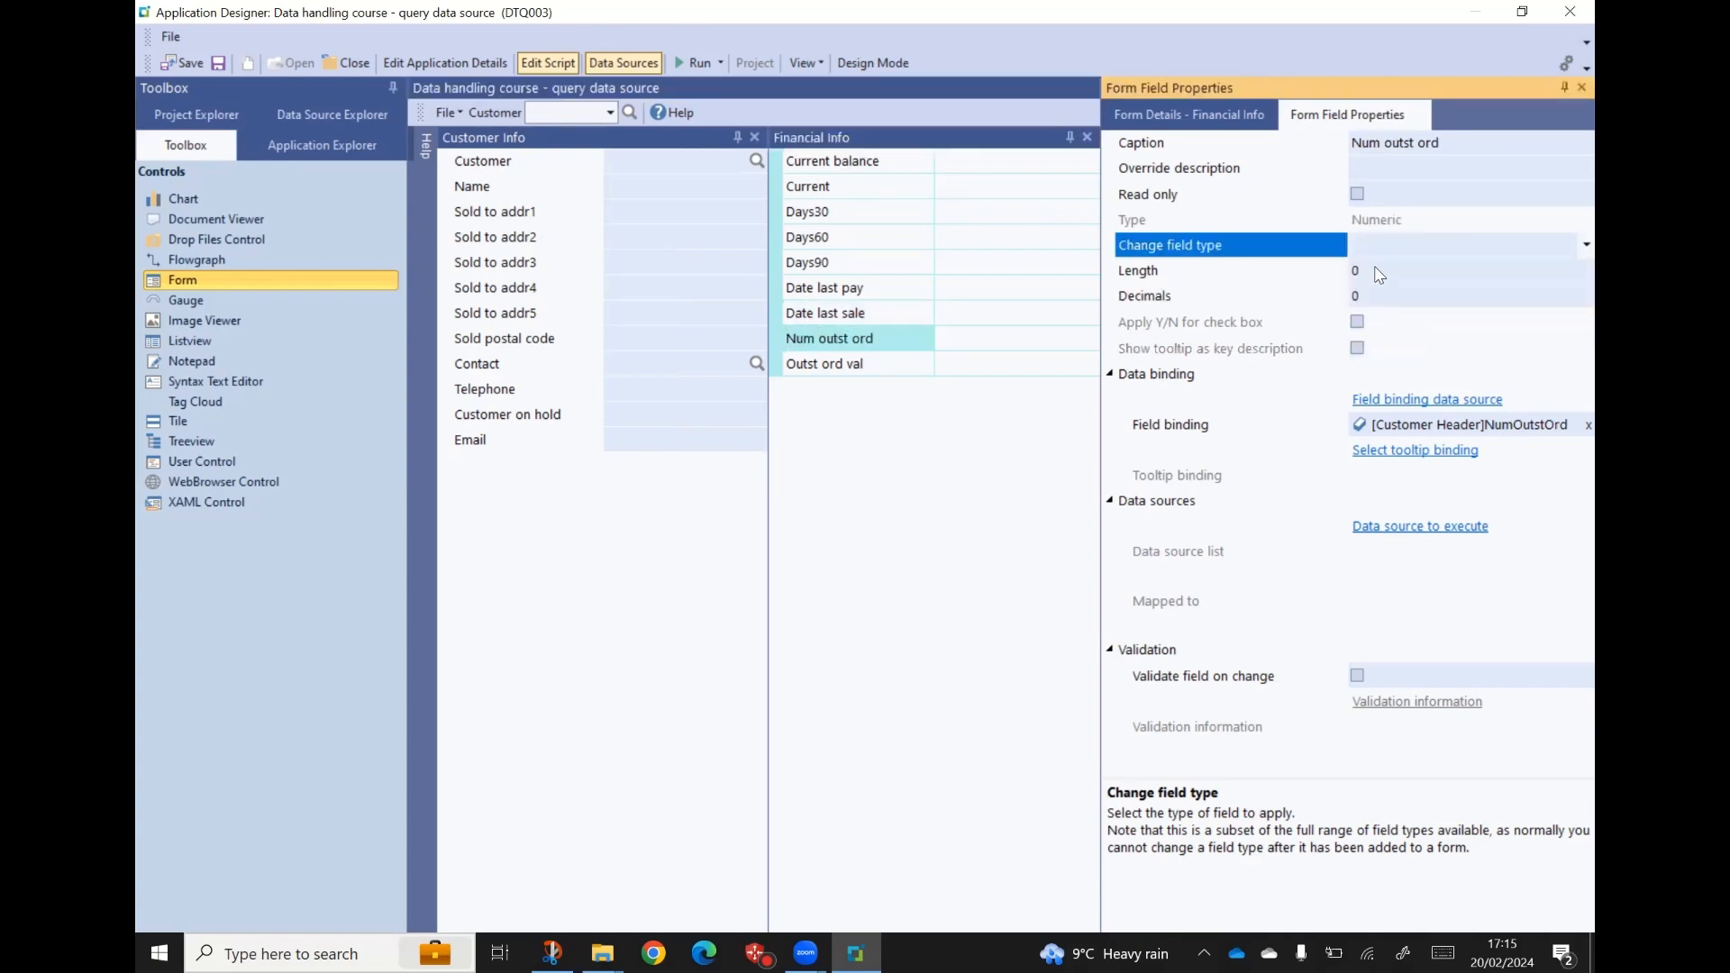
left_click(1328, 265)
type("10")
key("Tab")
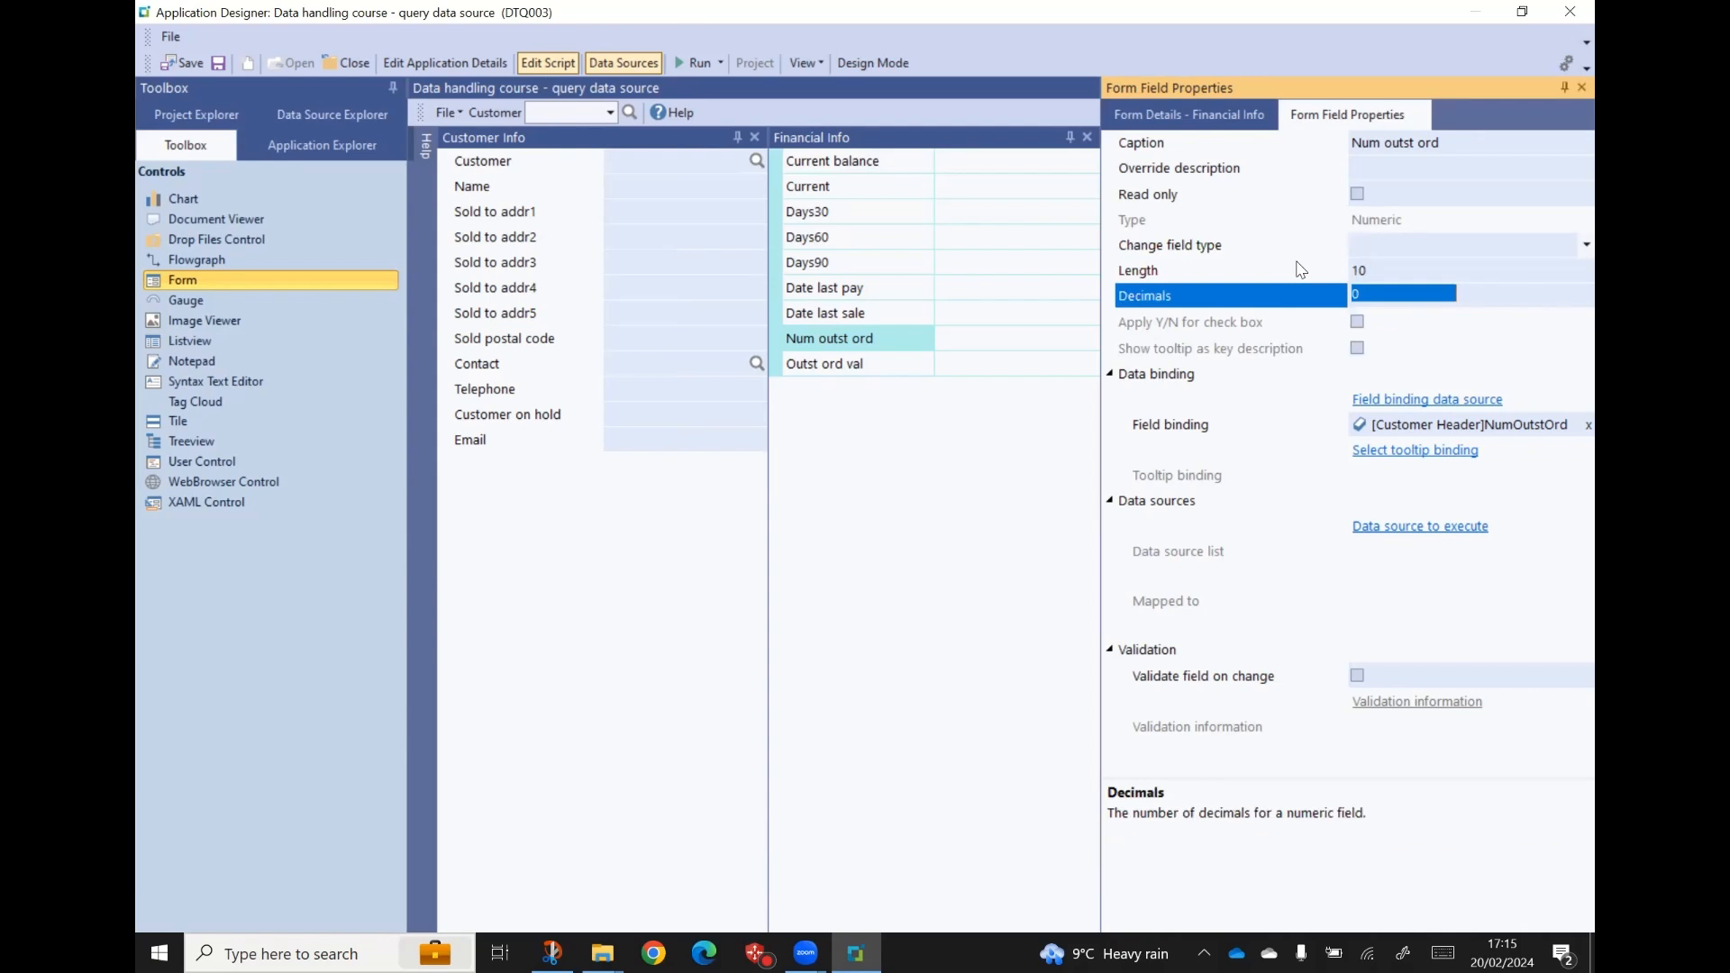
type("2")
key("Tab")
- Change the Outst ord val field's type to Numeric with length 10 and 2 decimals
left_click(899, 369)
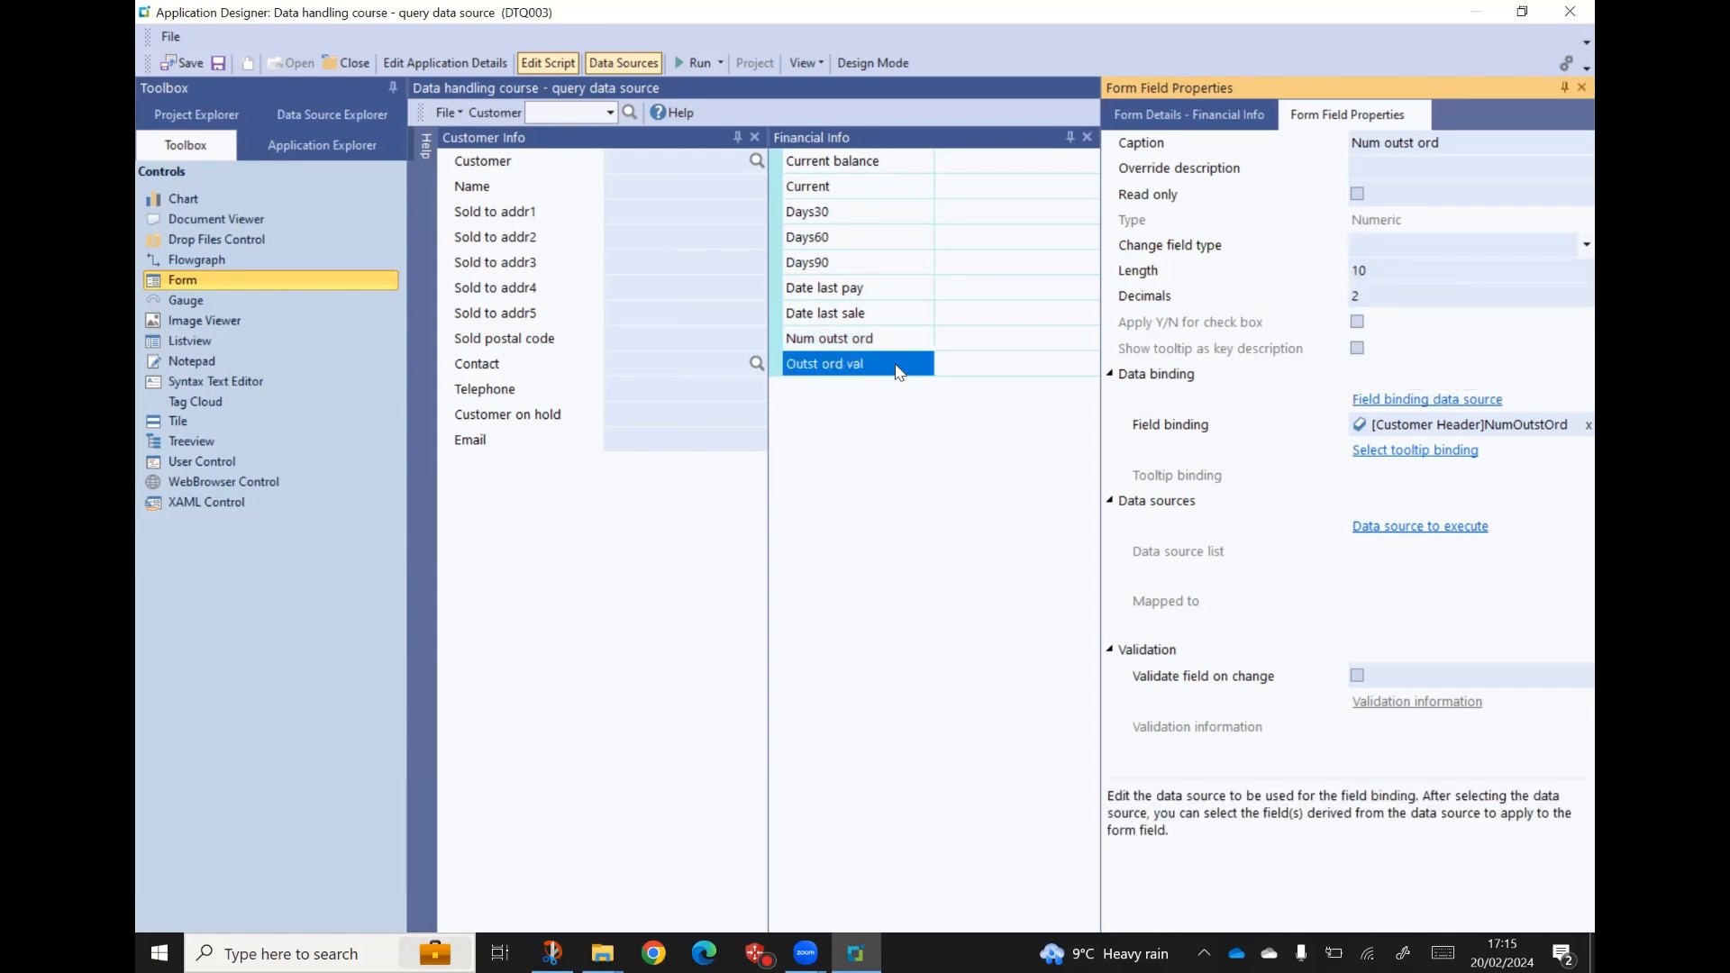
left_click(1569, 245)
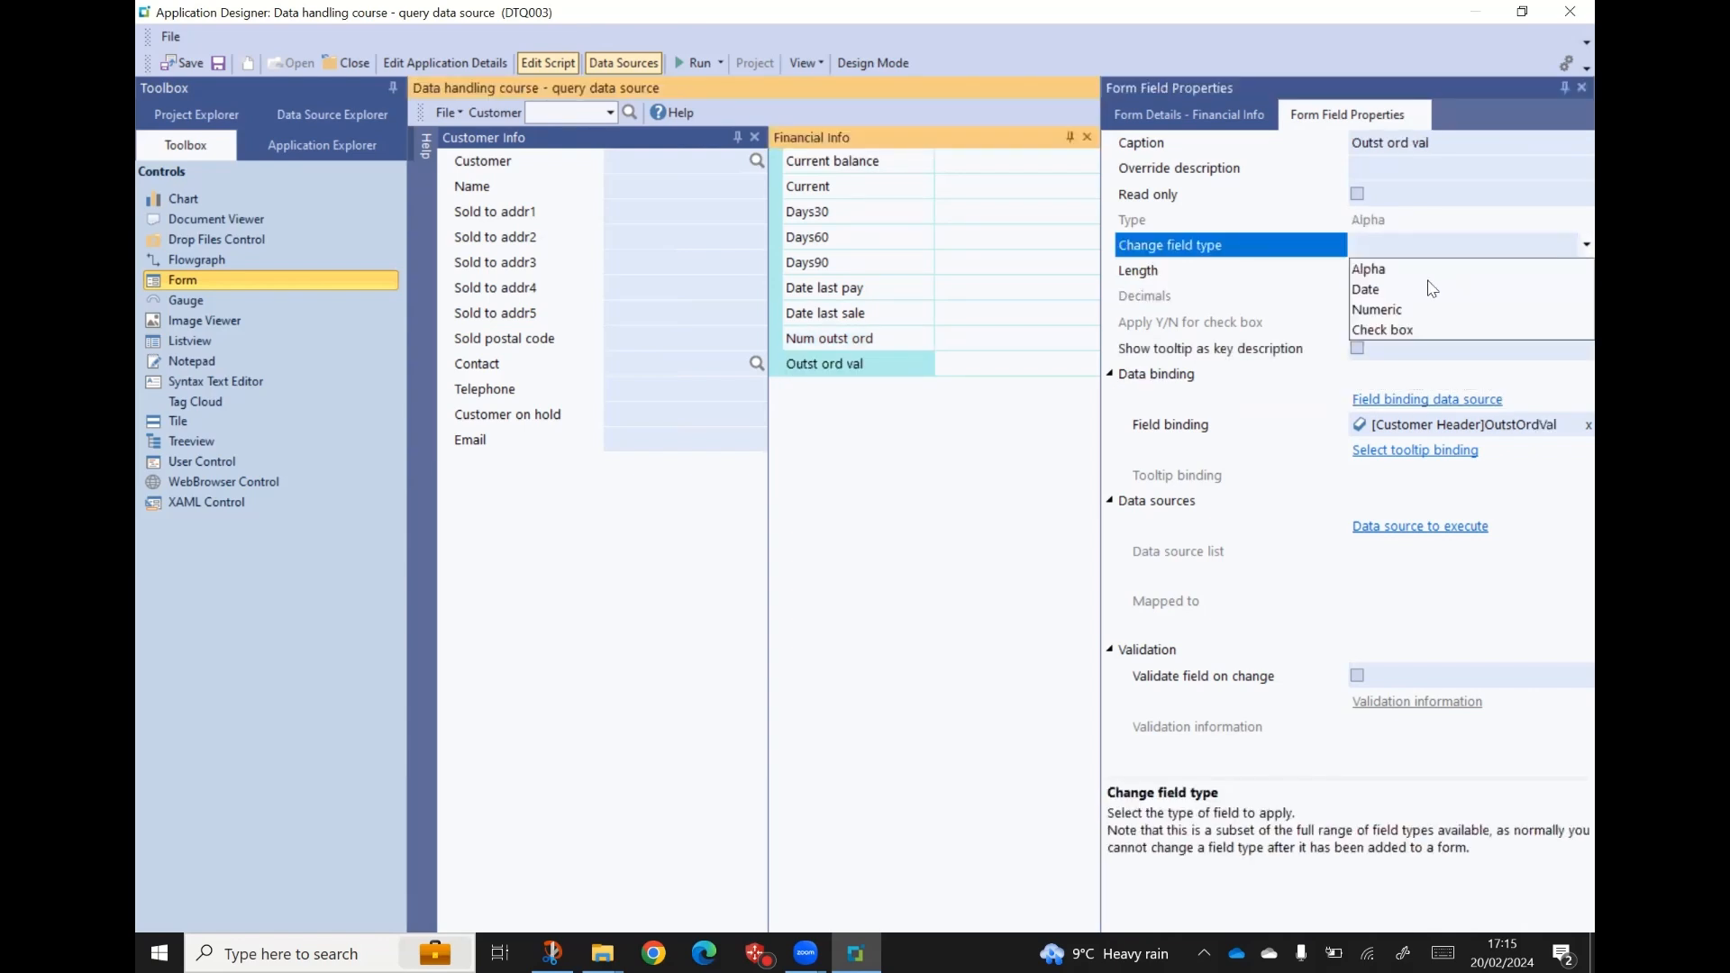
left_click(1387, 309)
left_click(1325, 278)
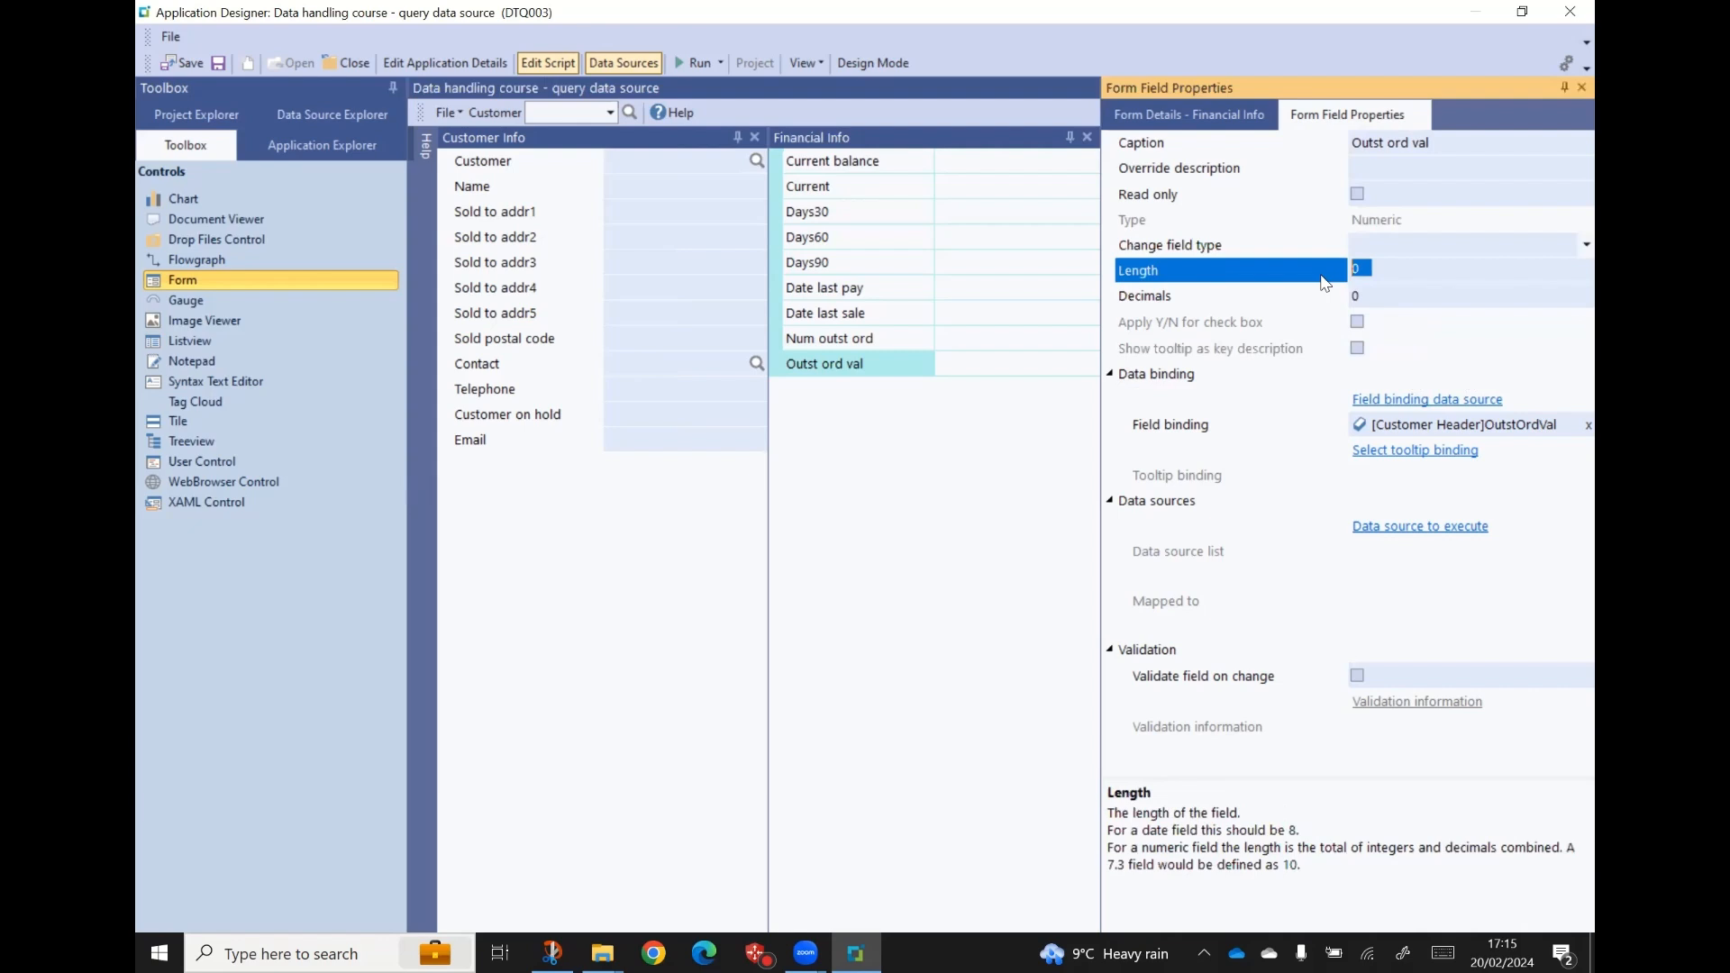
type("10")
key("Tab")
type("2")
key("Tab")
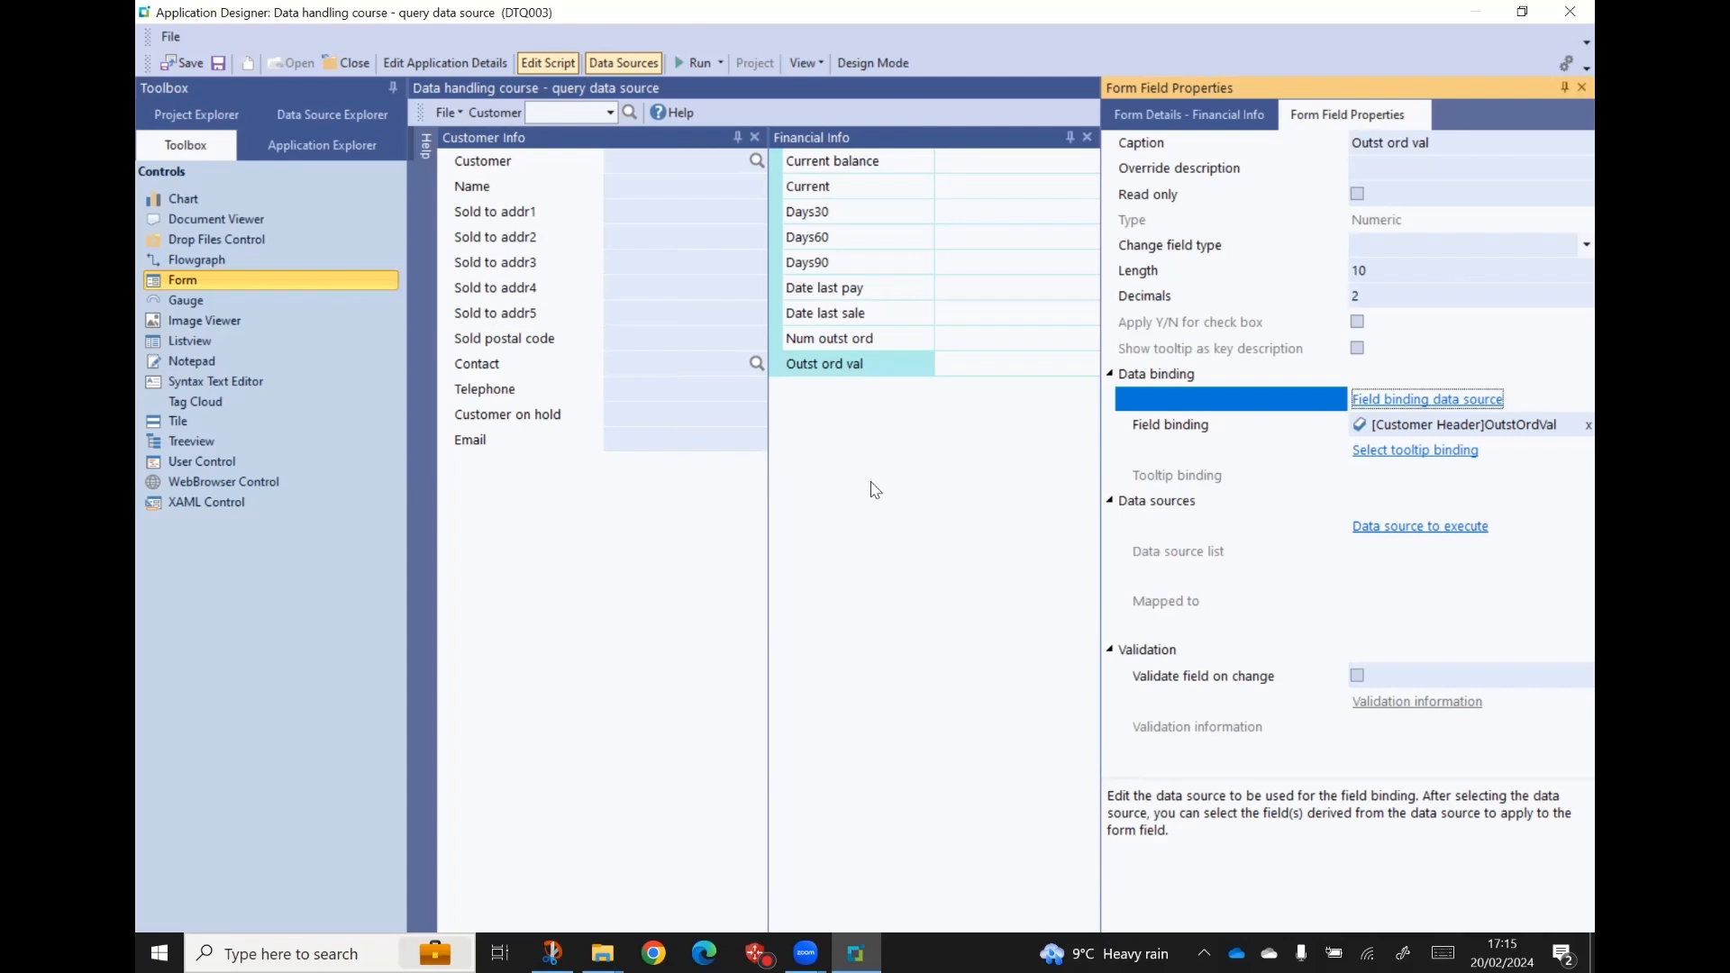
- Open the form designer for the Financial Info form and add a group heading captioned Financial Information
left_click(1228, 121)
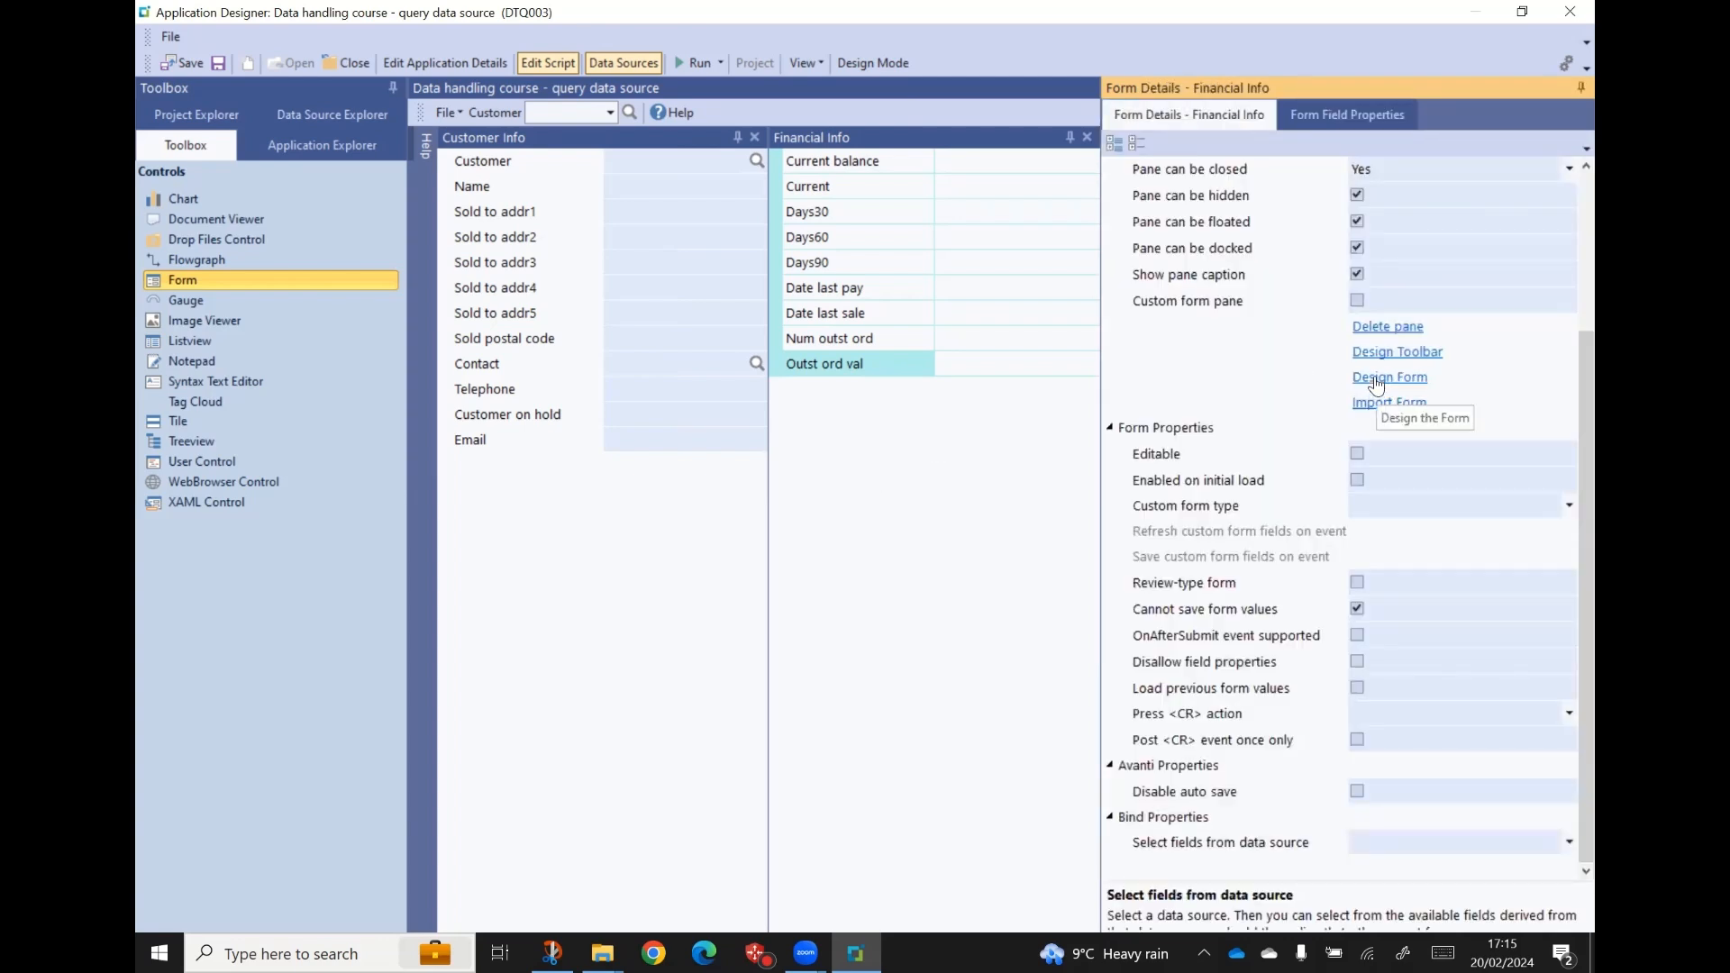
scroll(1379, 383, "up", 1)
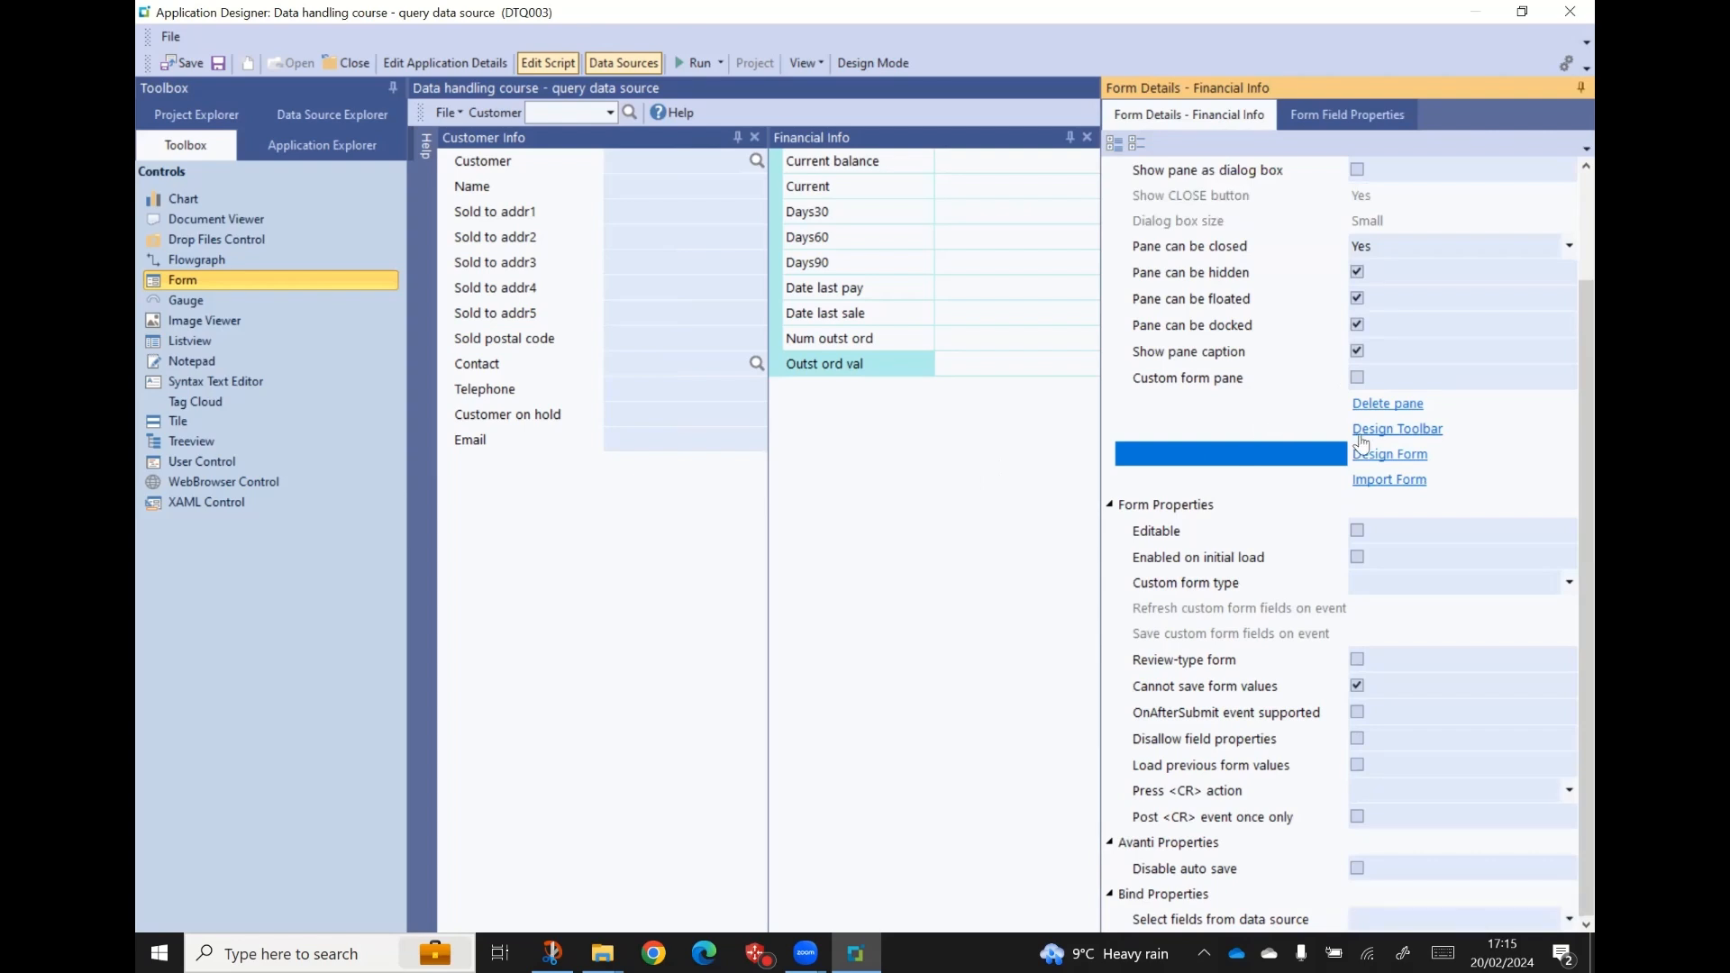
left_click(1377, 456)
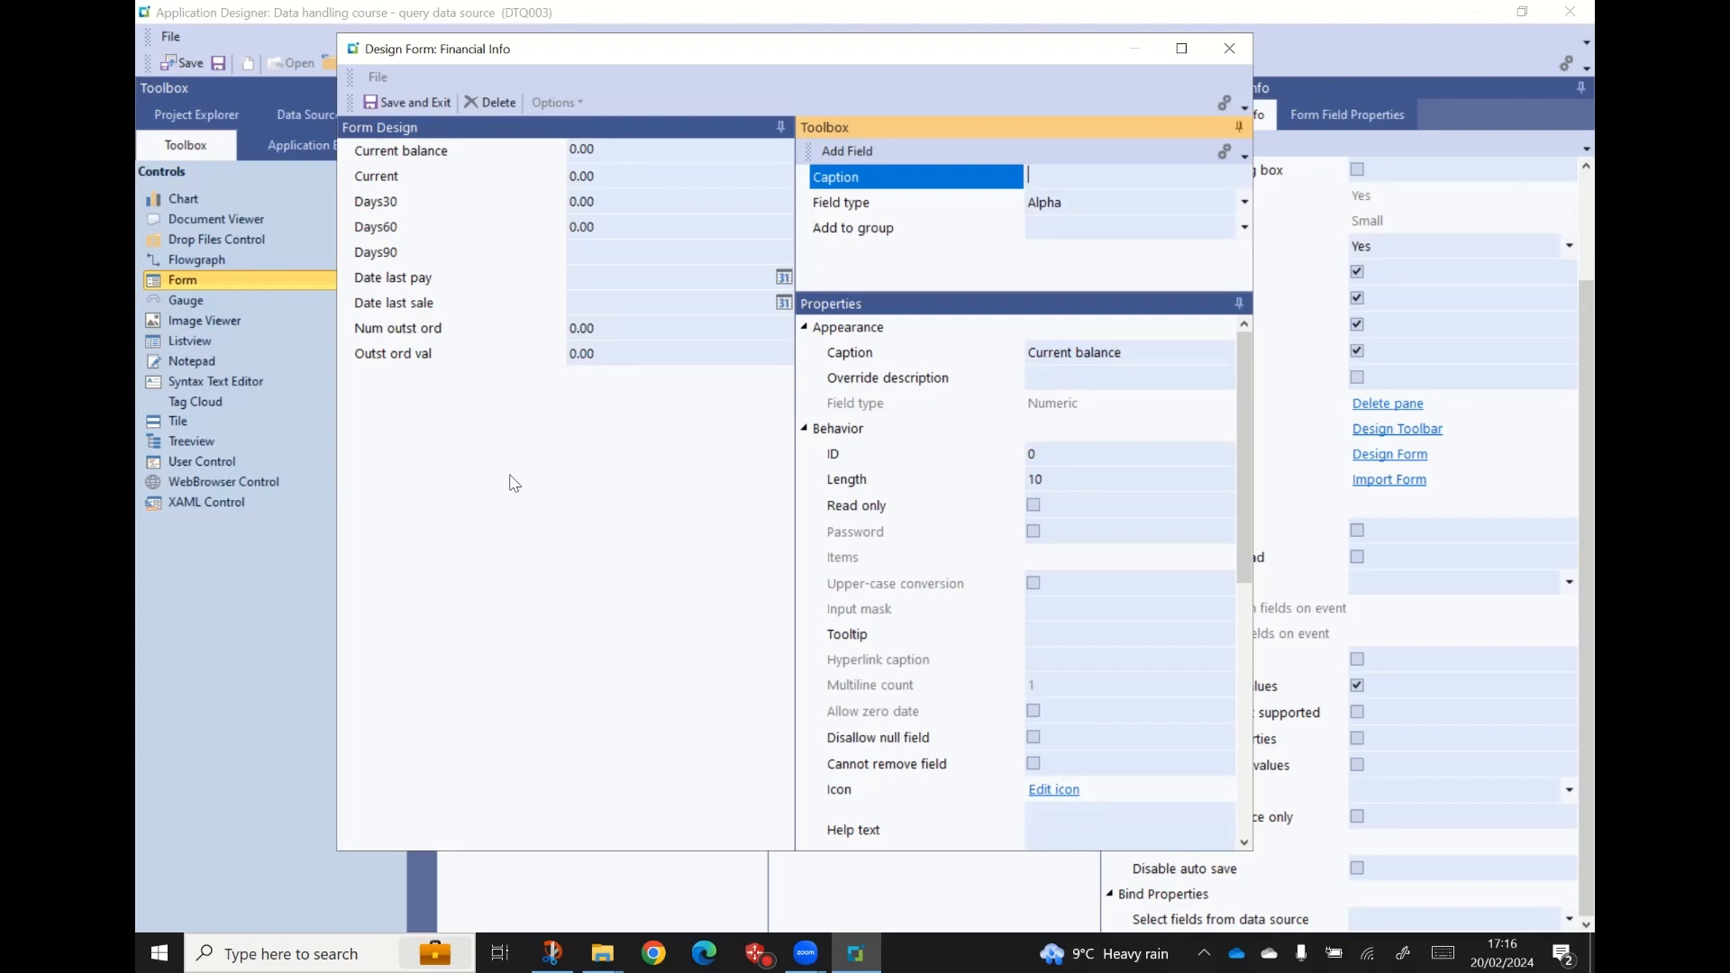
type("F")
type("inancial Information")
left_click(1244, 202)
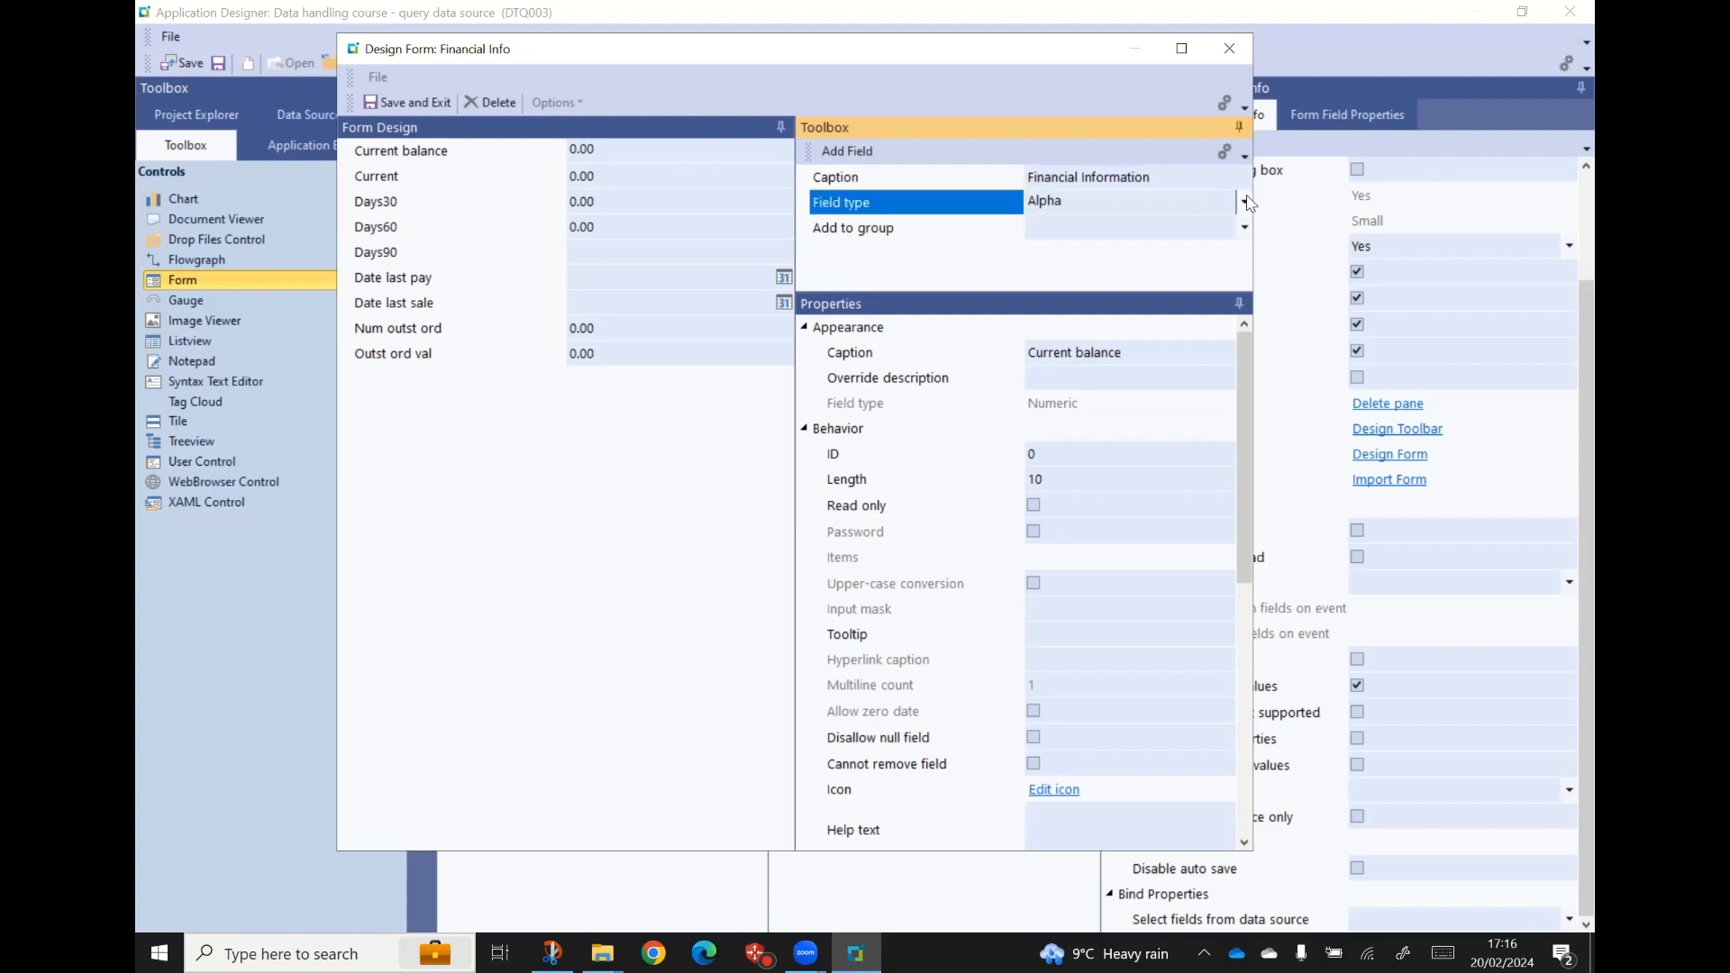
left_click(1095, 387)
left_click(850, 151)
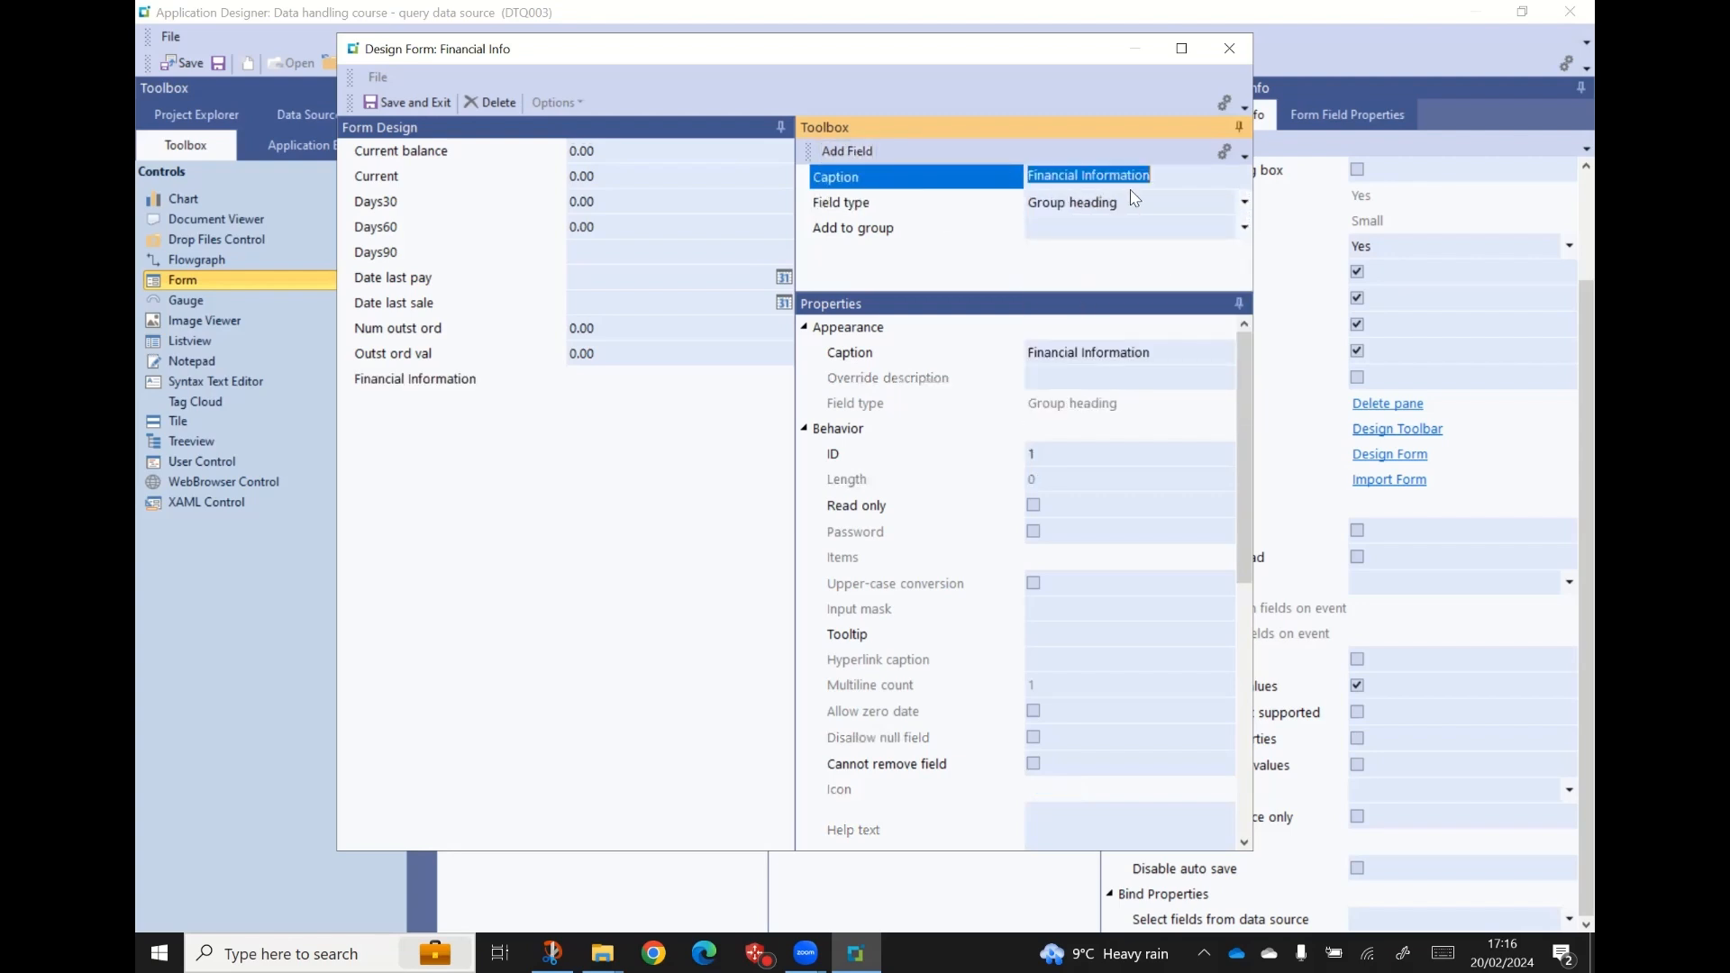
- Add two more group headings captioned Aged Debt and Sales Order Info
type("A")
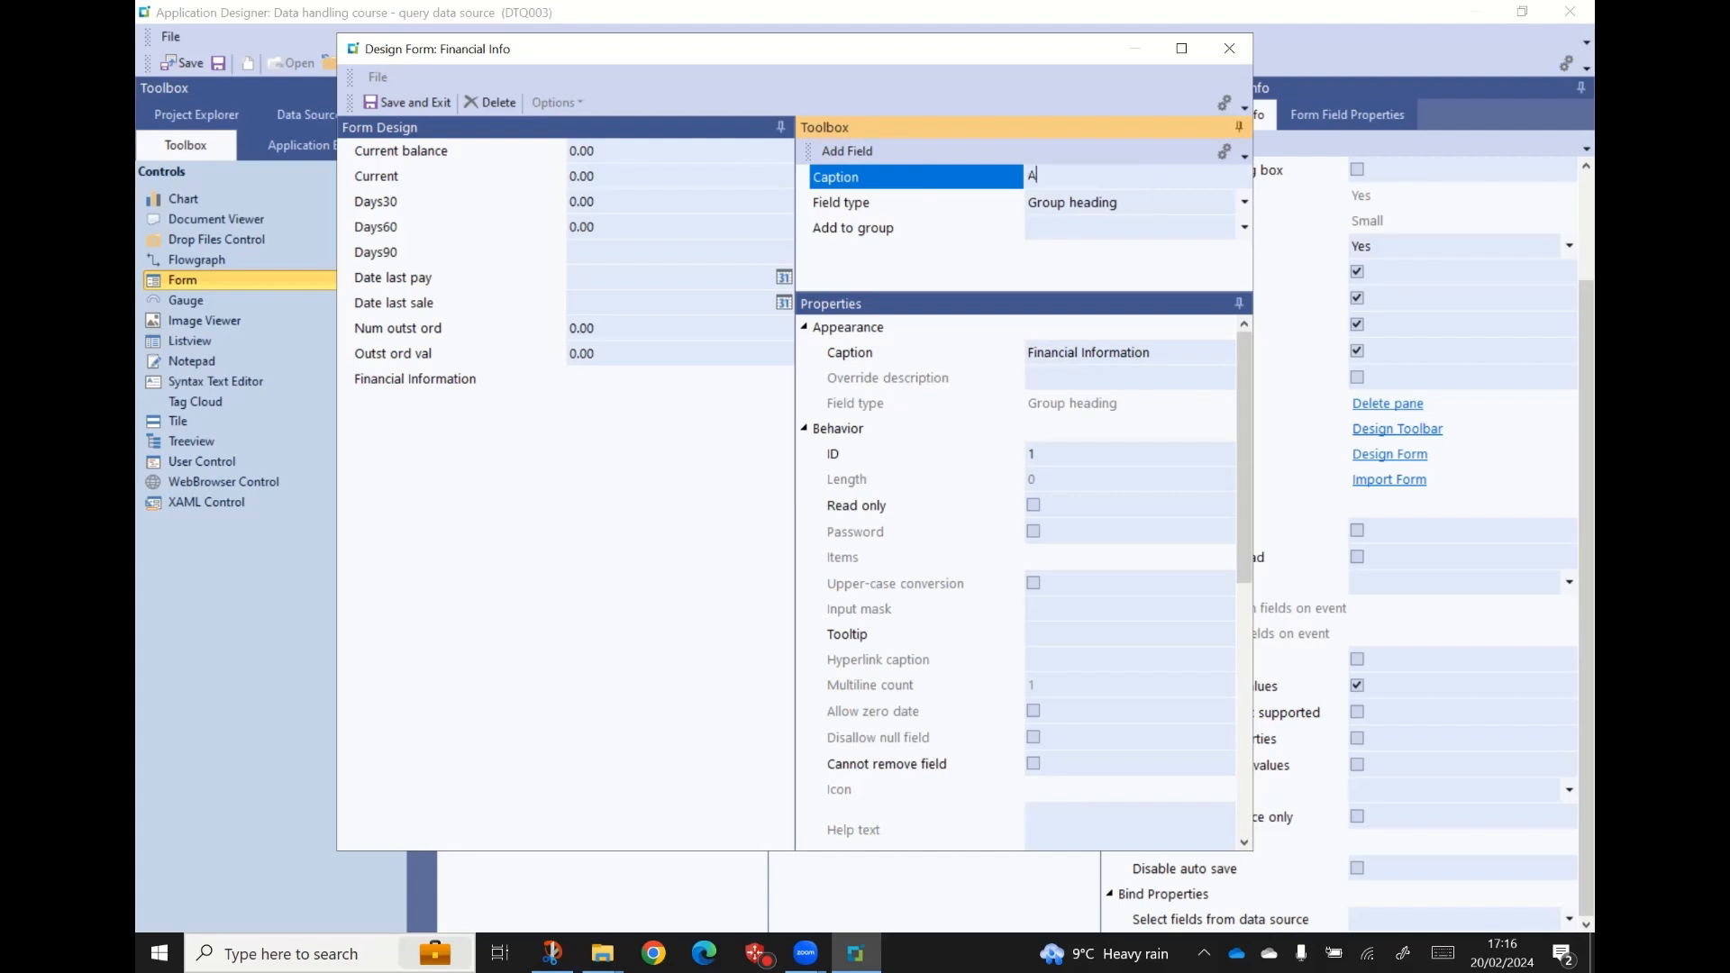
type("ged Debt")
left_click(1117, 204)
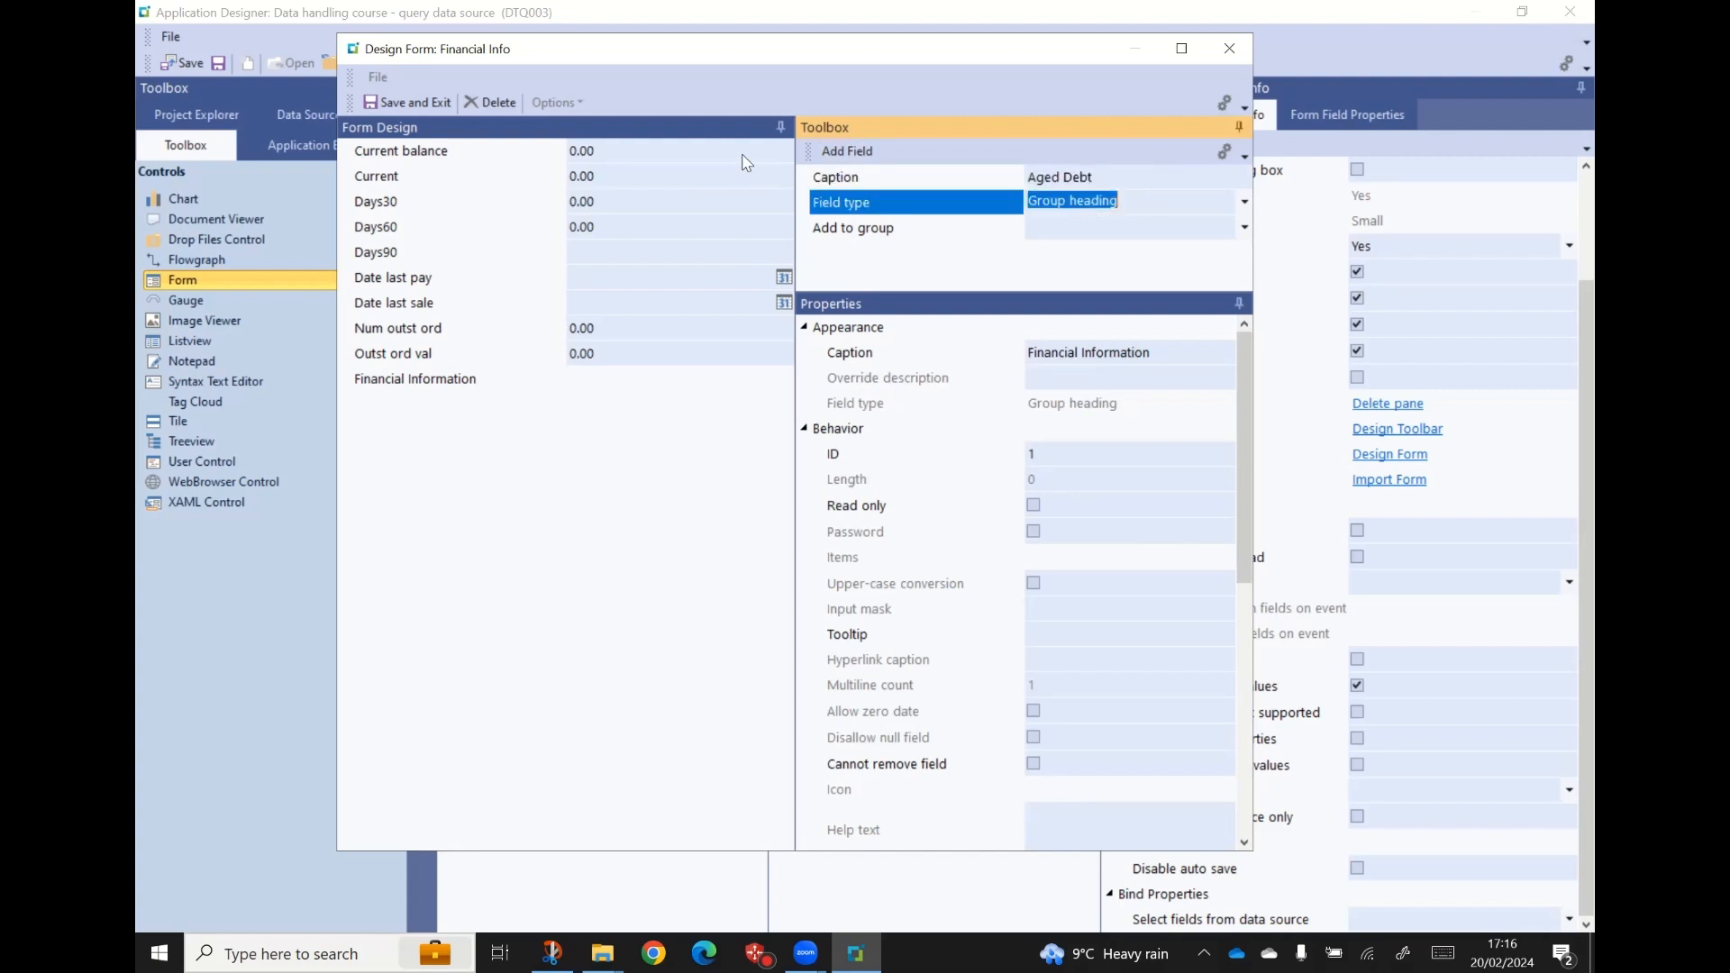
left_click(844, 151)
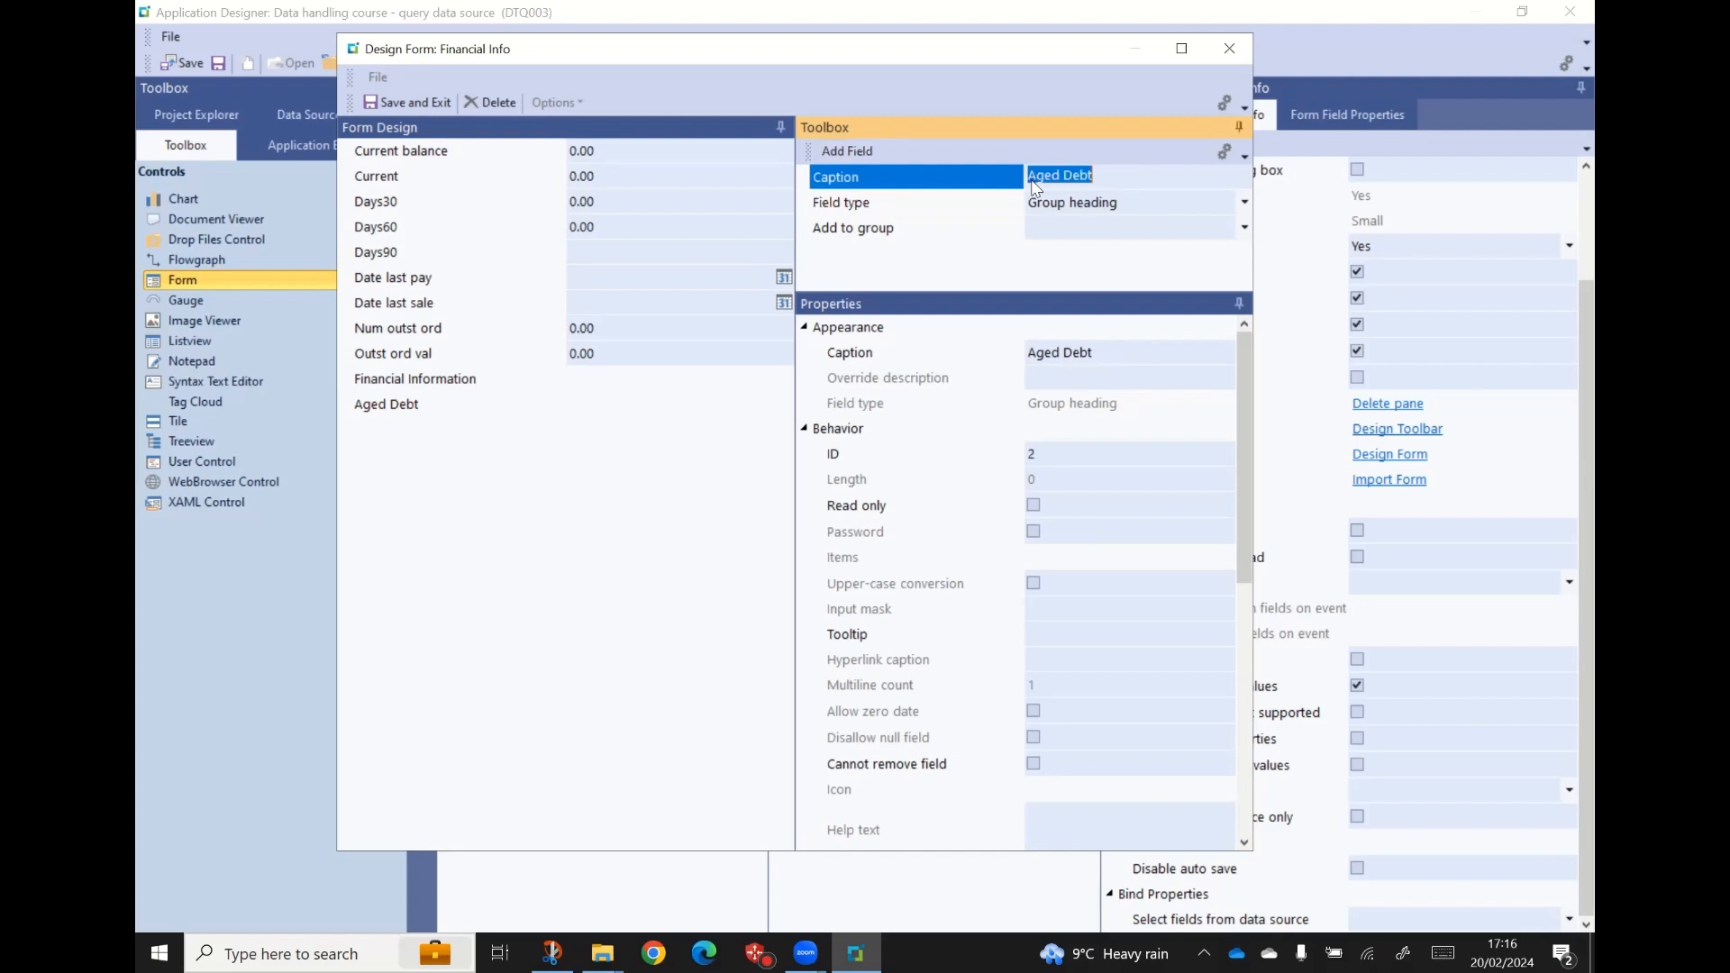
type("Sales Order Info")
left_click(844, 158)
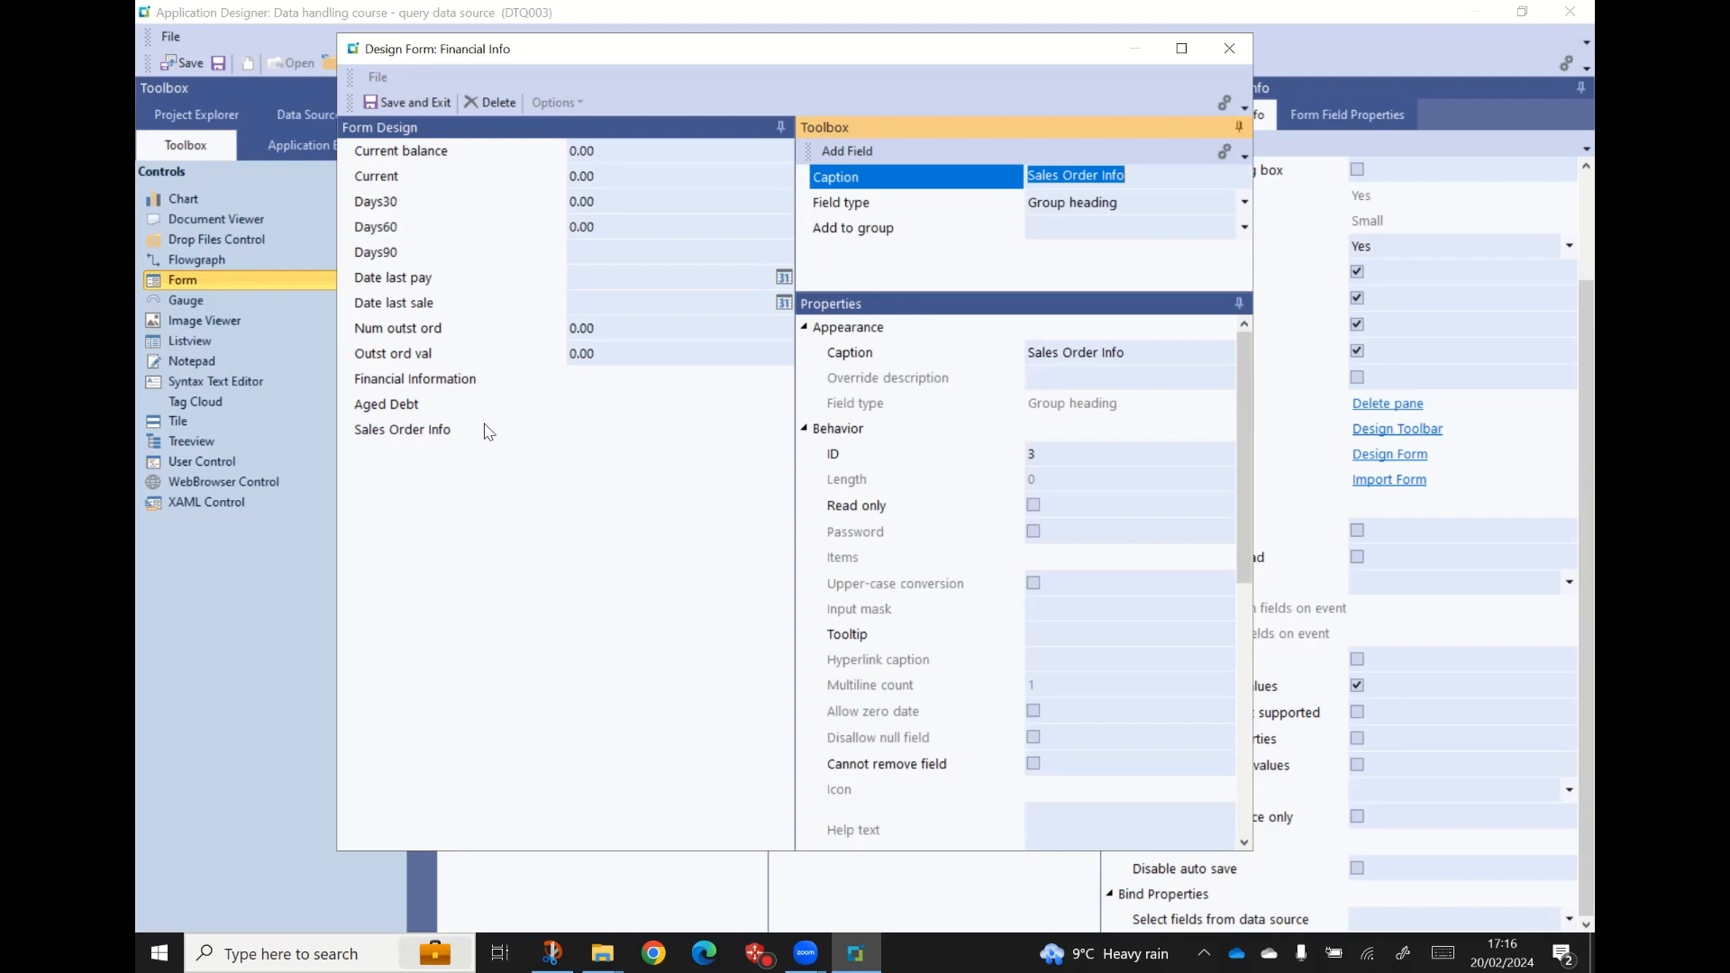
- Move the Financial Information heading to the start of the form, directly above Current balance
left_click_drag(424, 388, 392, 158)
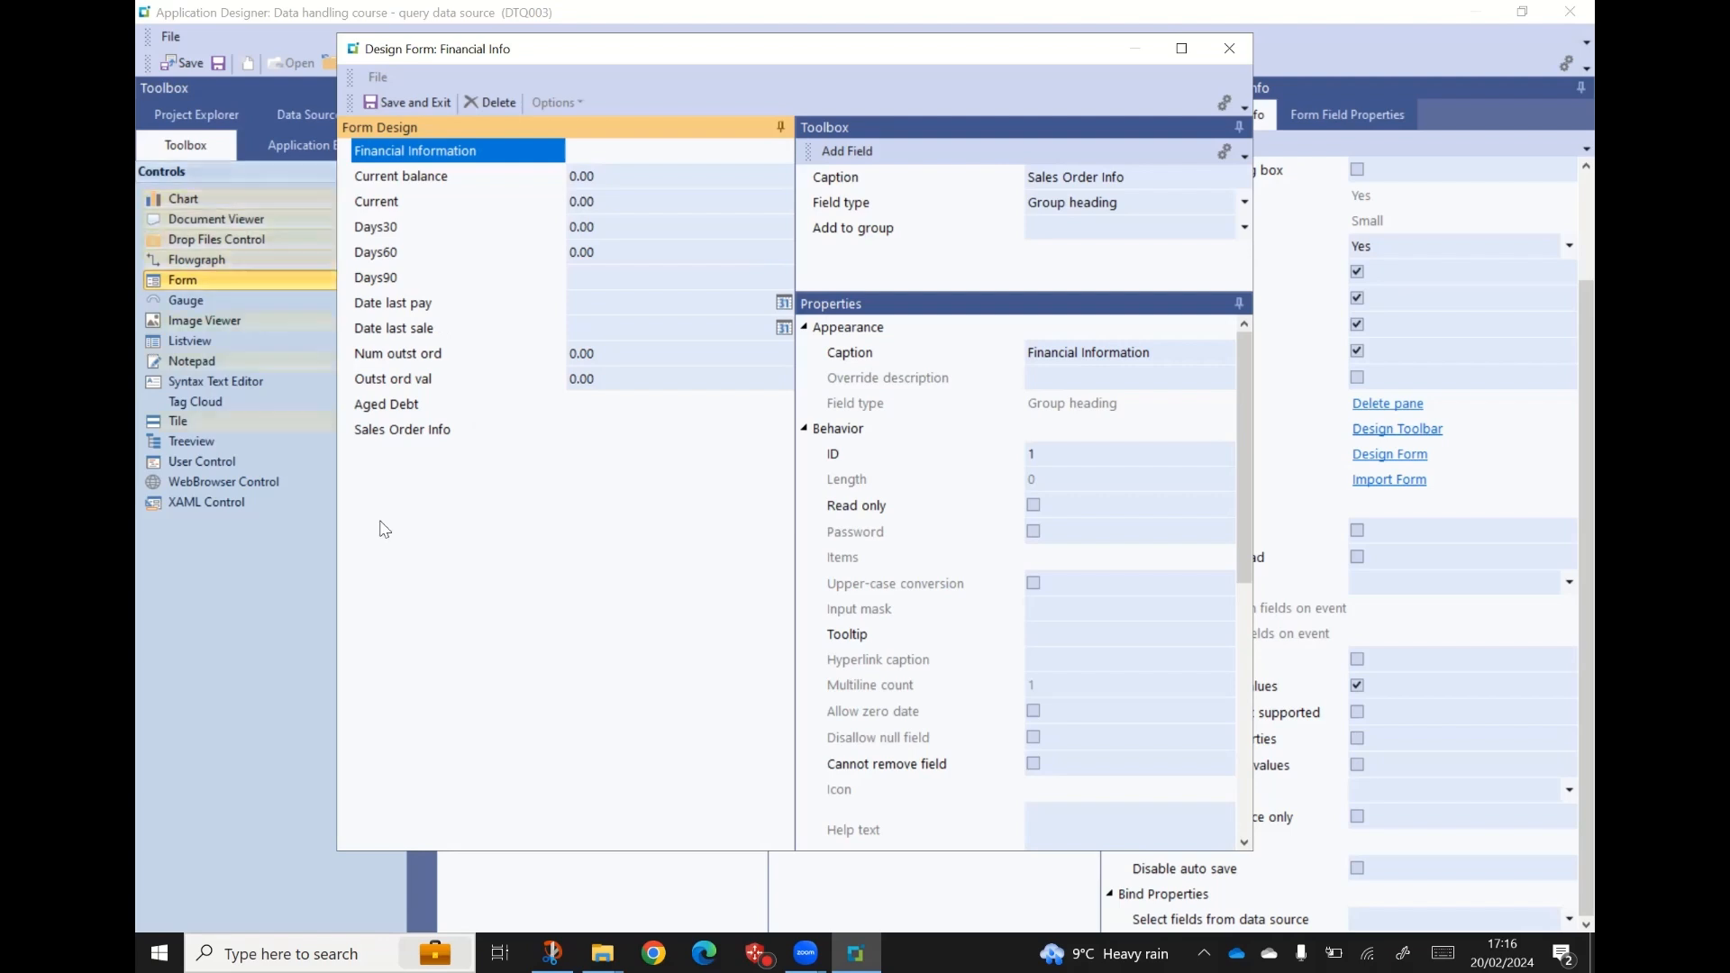
left_click(404, 429)
left_click(394, 179)
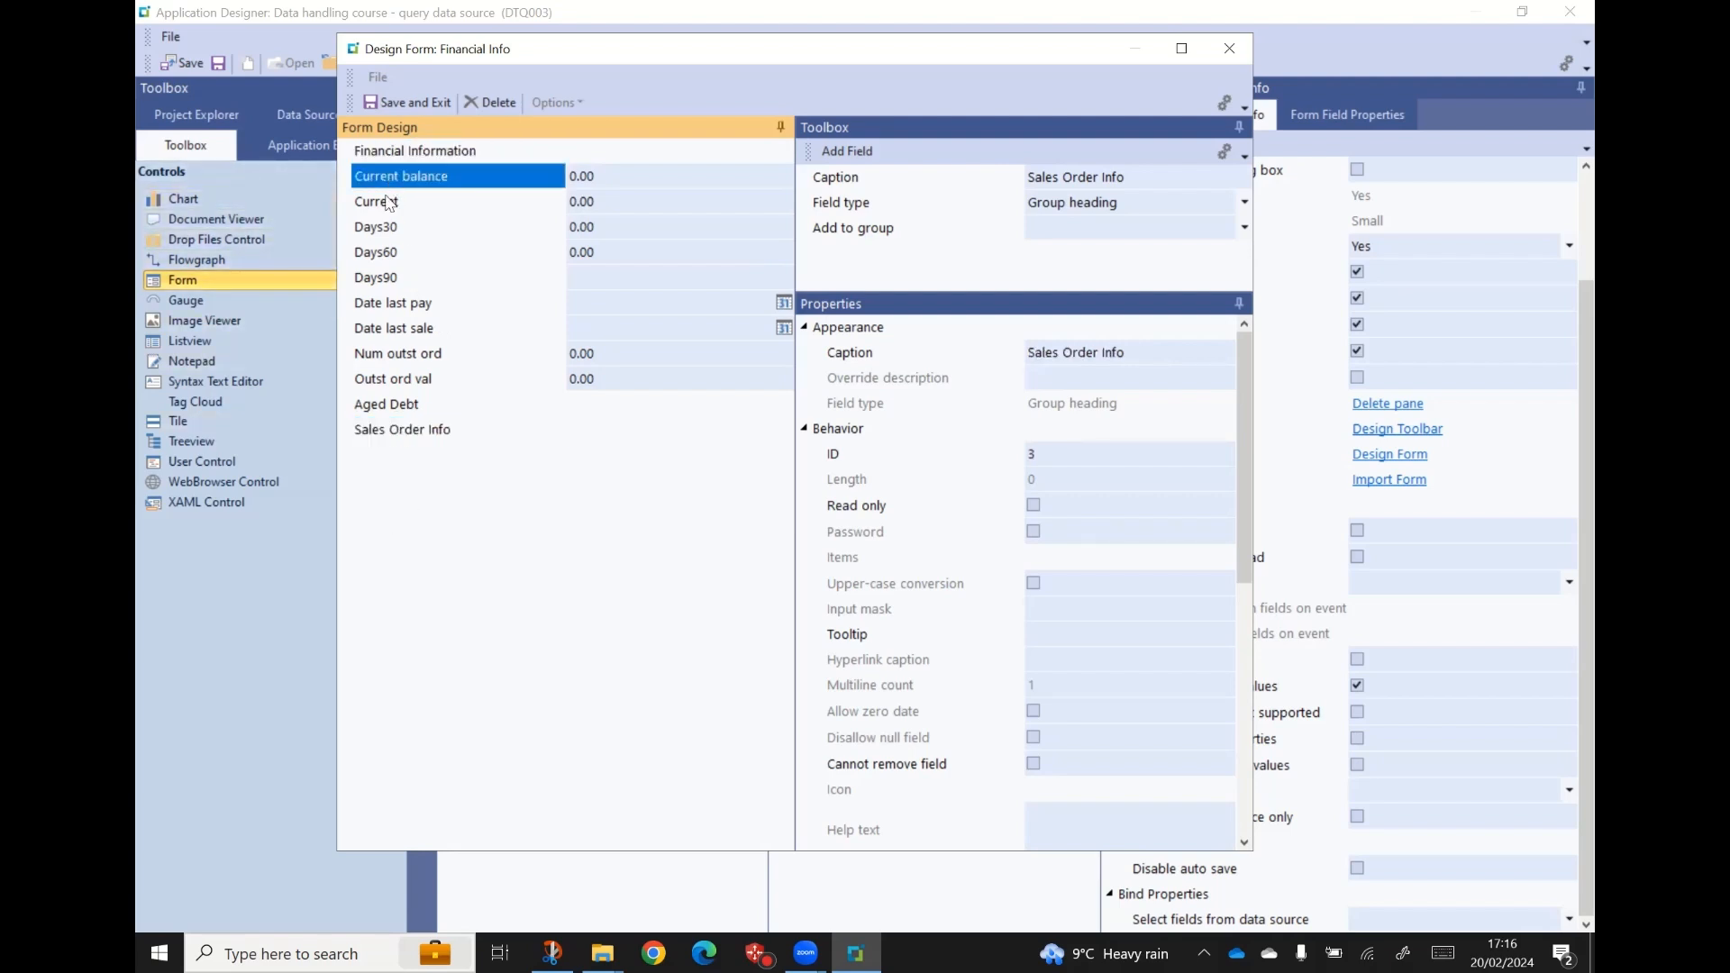
left_click_drag(392, 178, 389, 153)
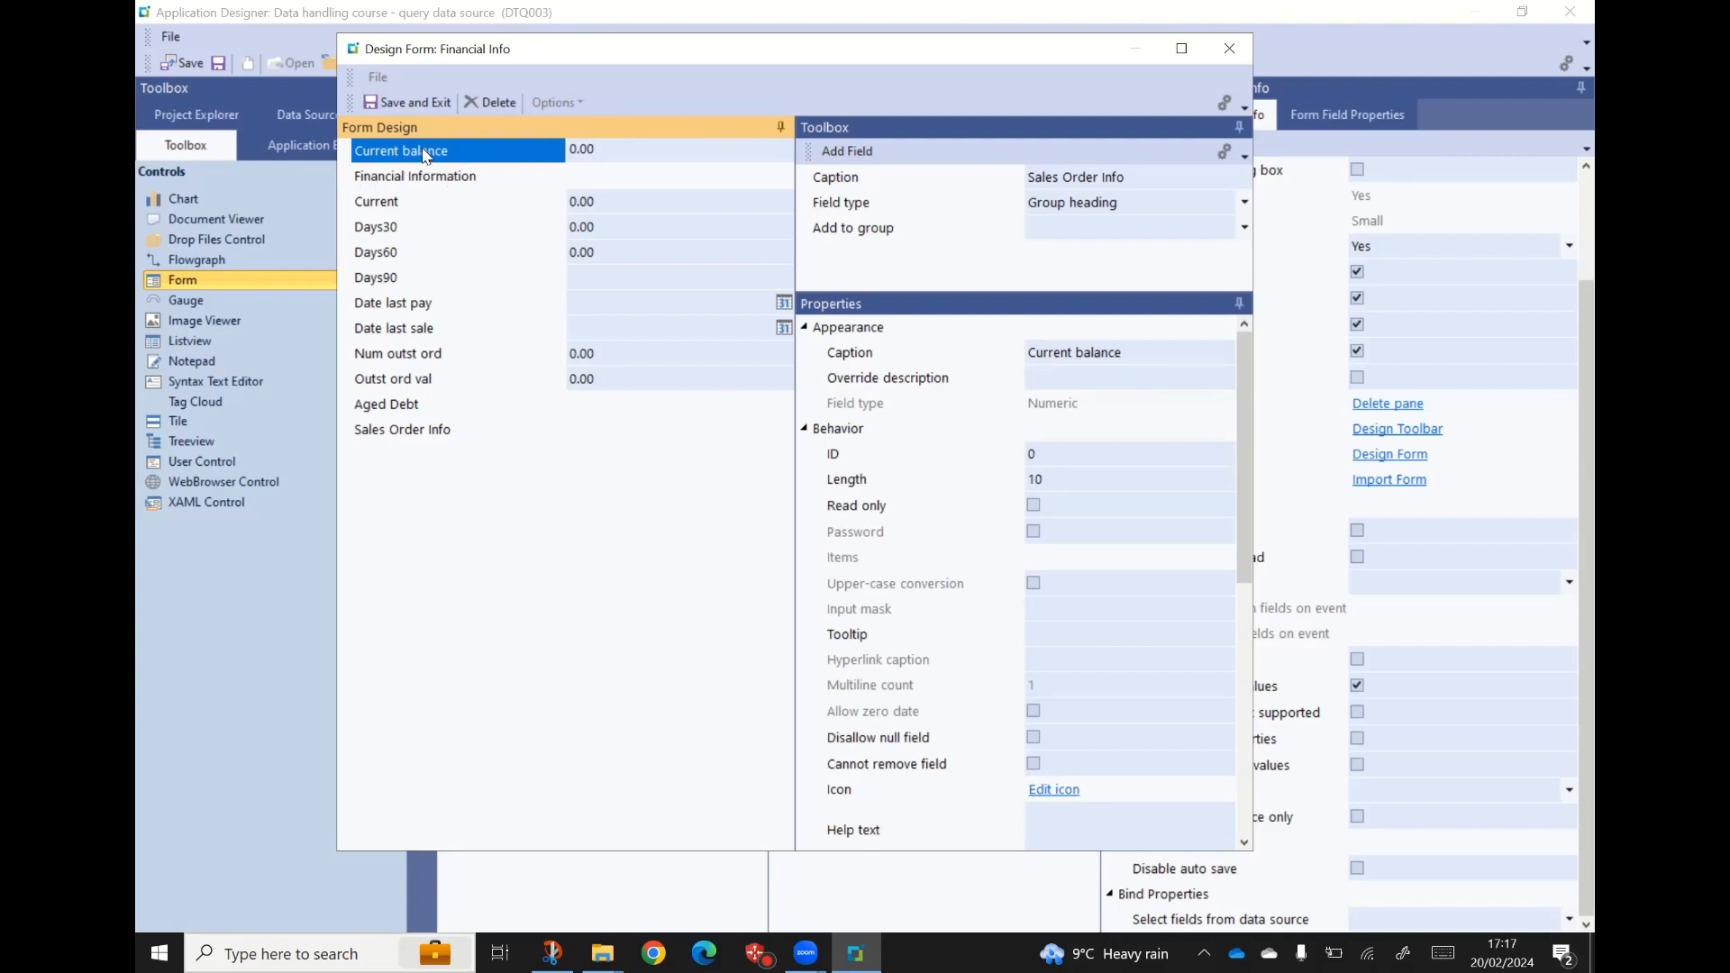
left_click_drag(427, 155, 420, 195)
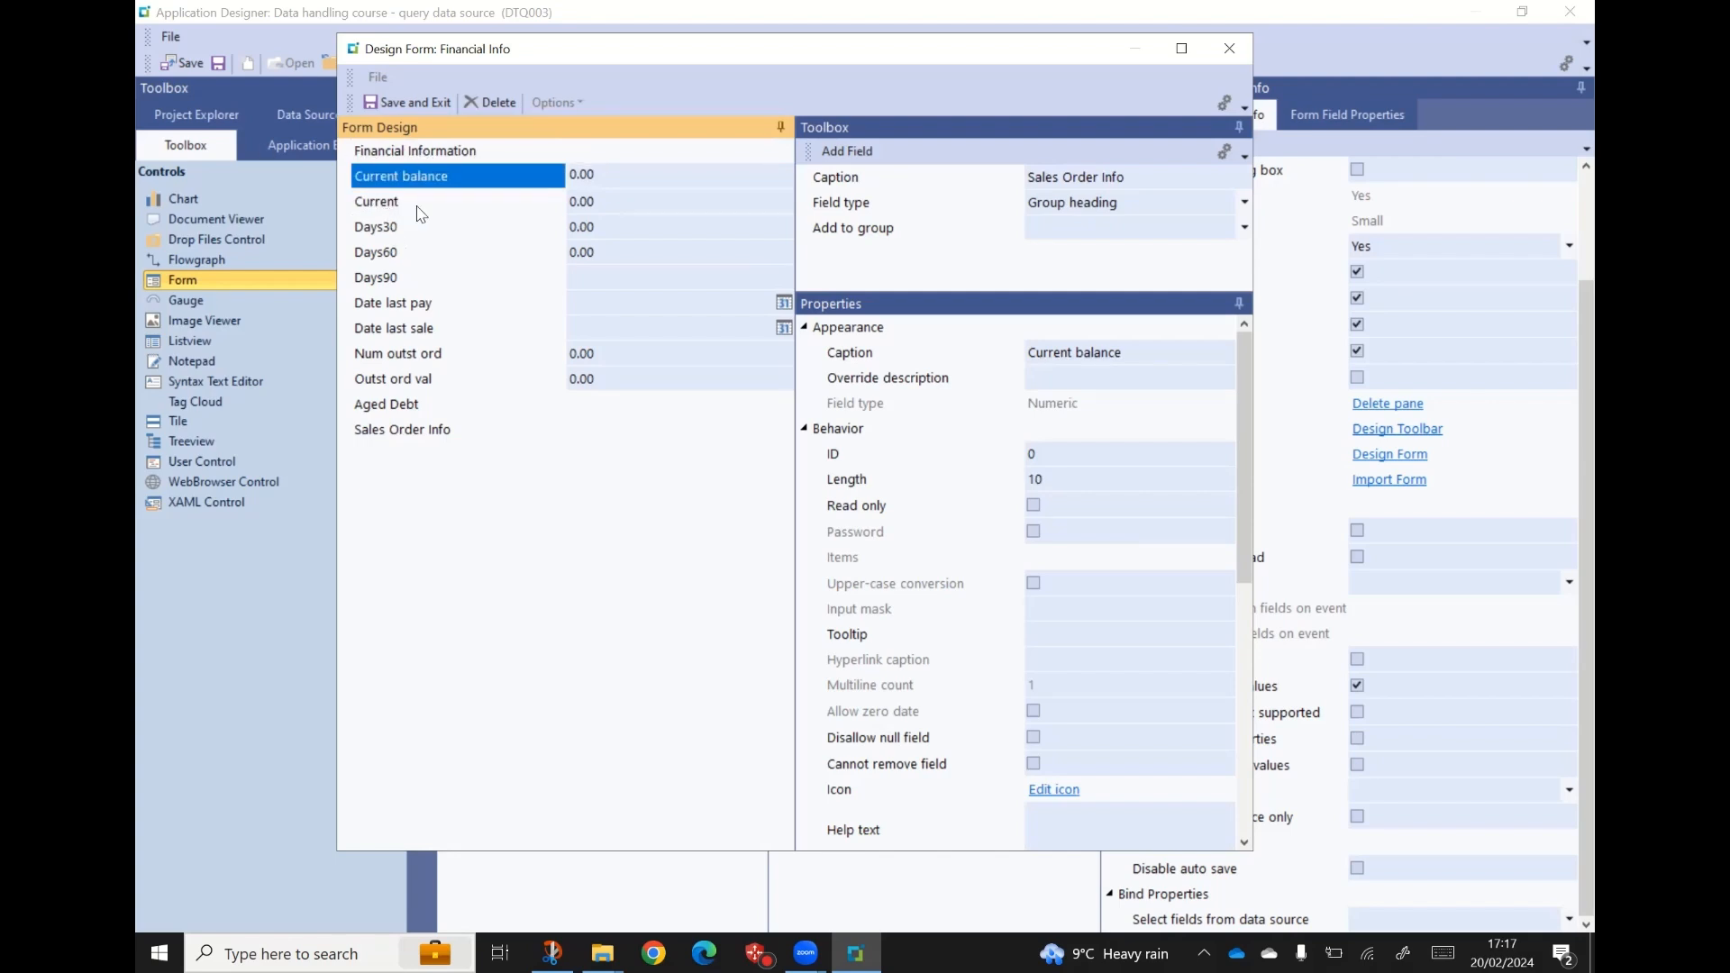
- Place the Current balance and Date last pay fields inside the Financial Information group
left_click(414, 153)
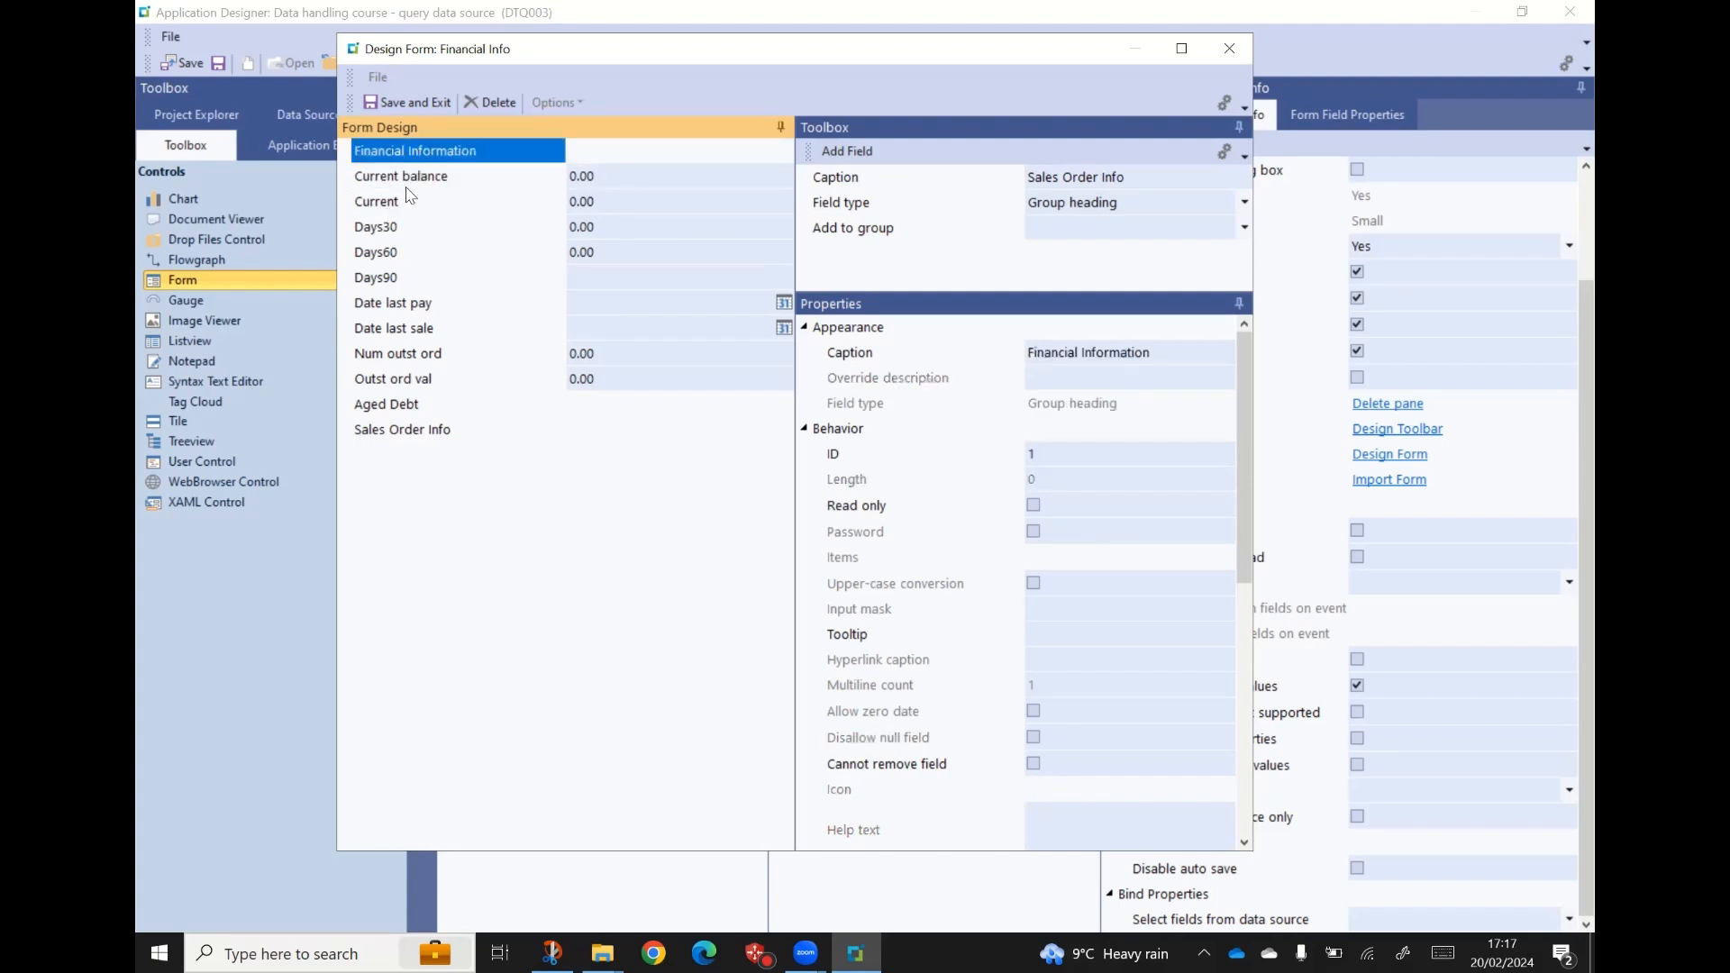
left_click(406, 180)
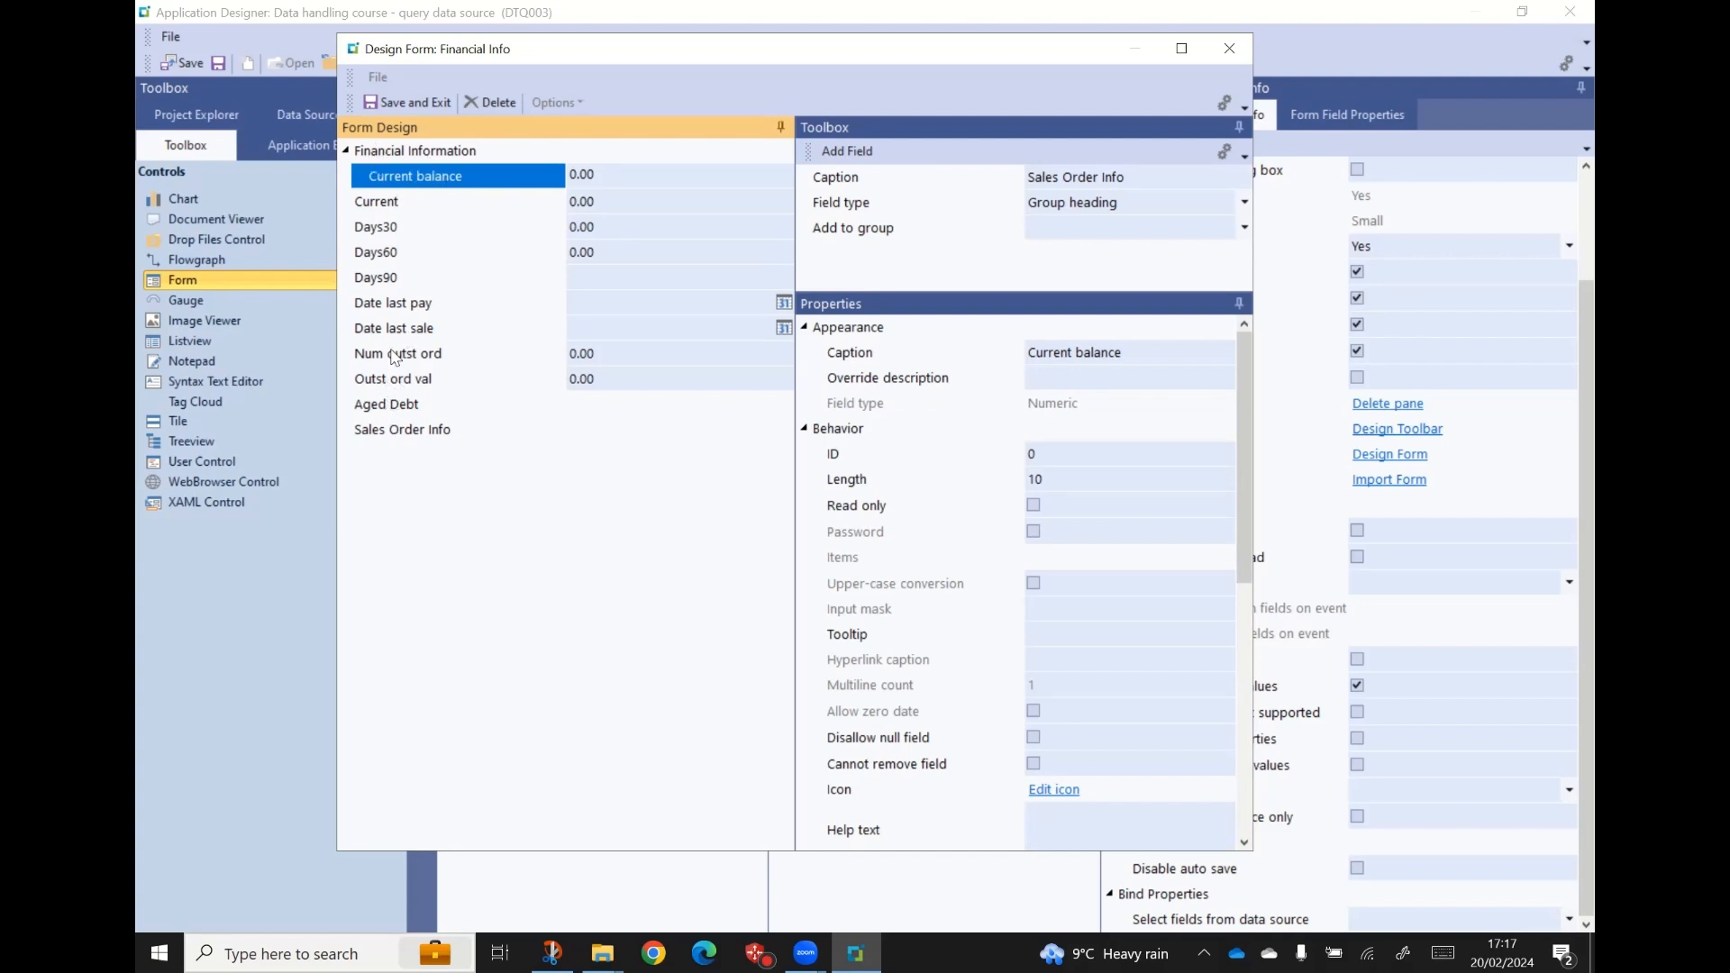
left_click(403, 308)
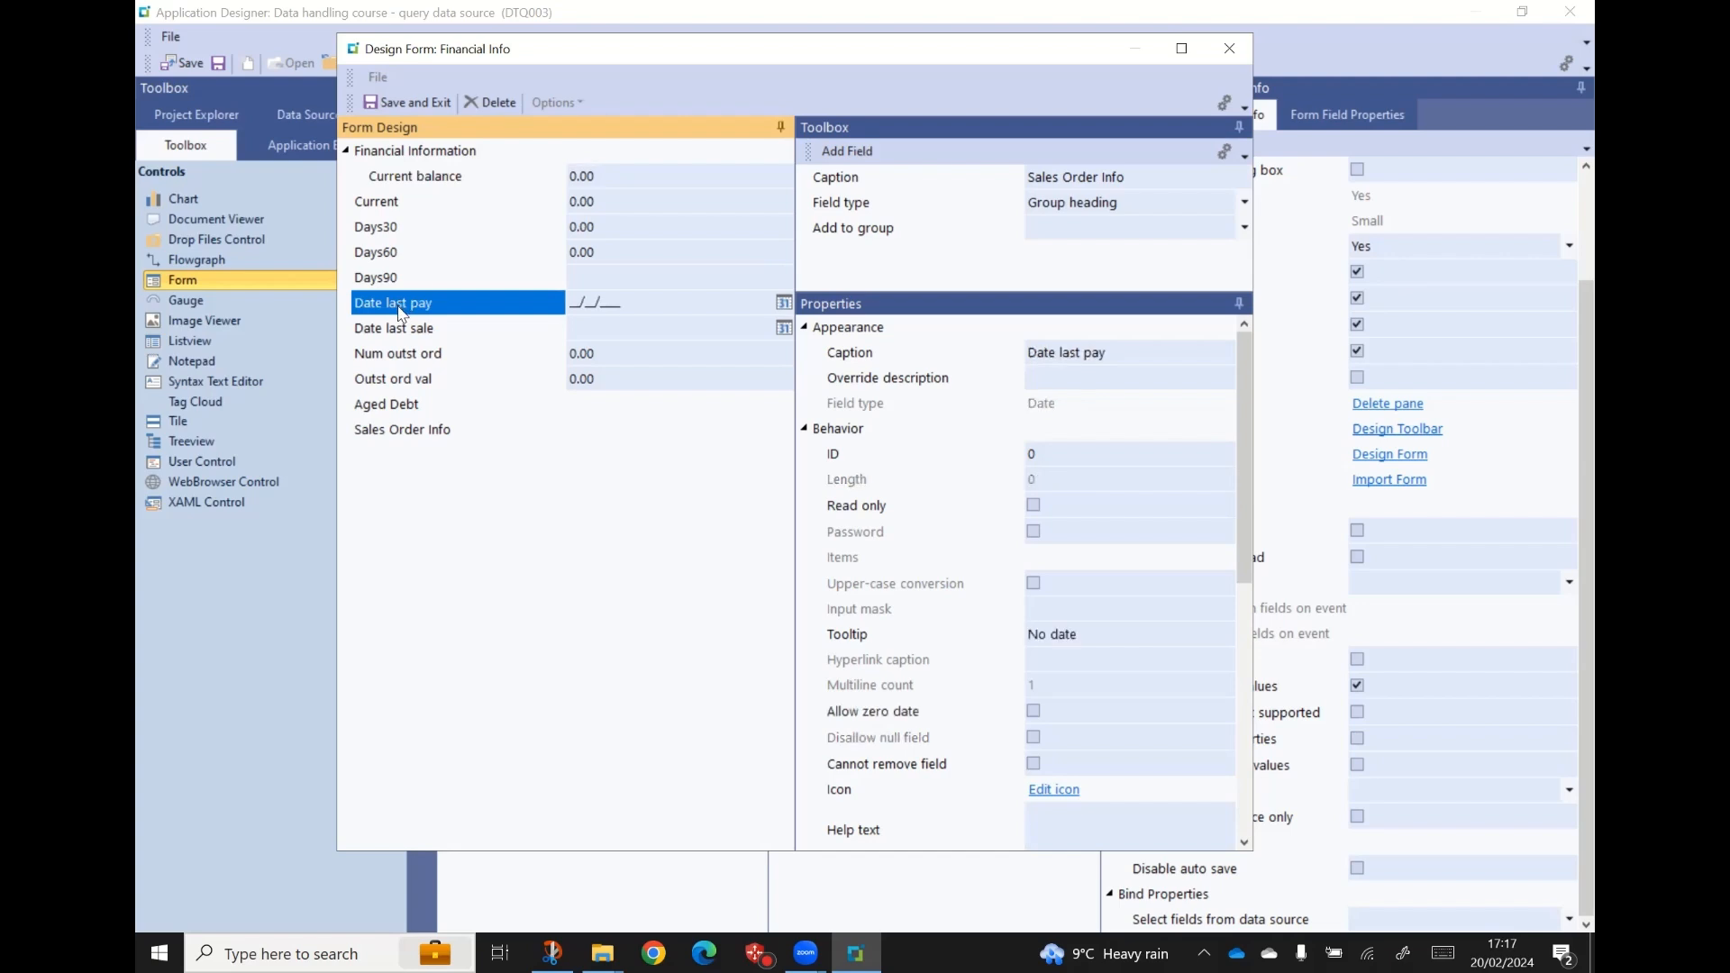
left_click_drag(402, 308, 421, 178)
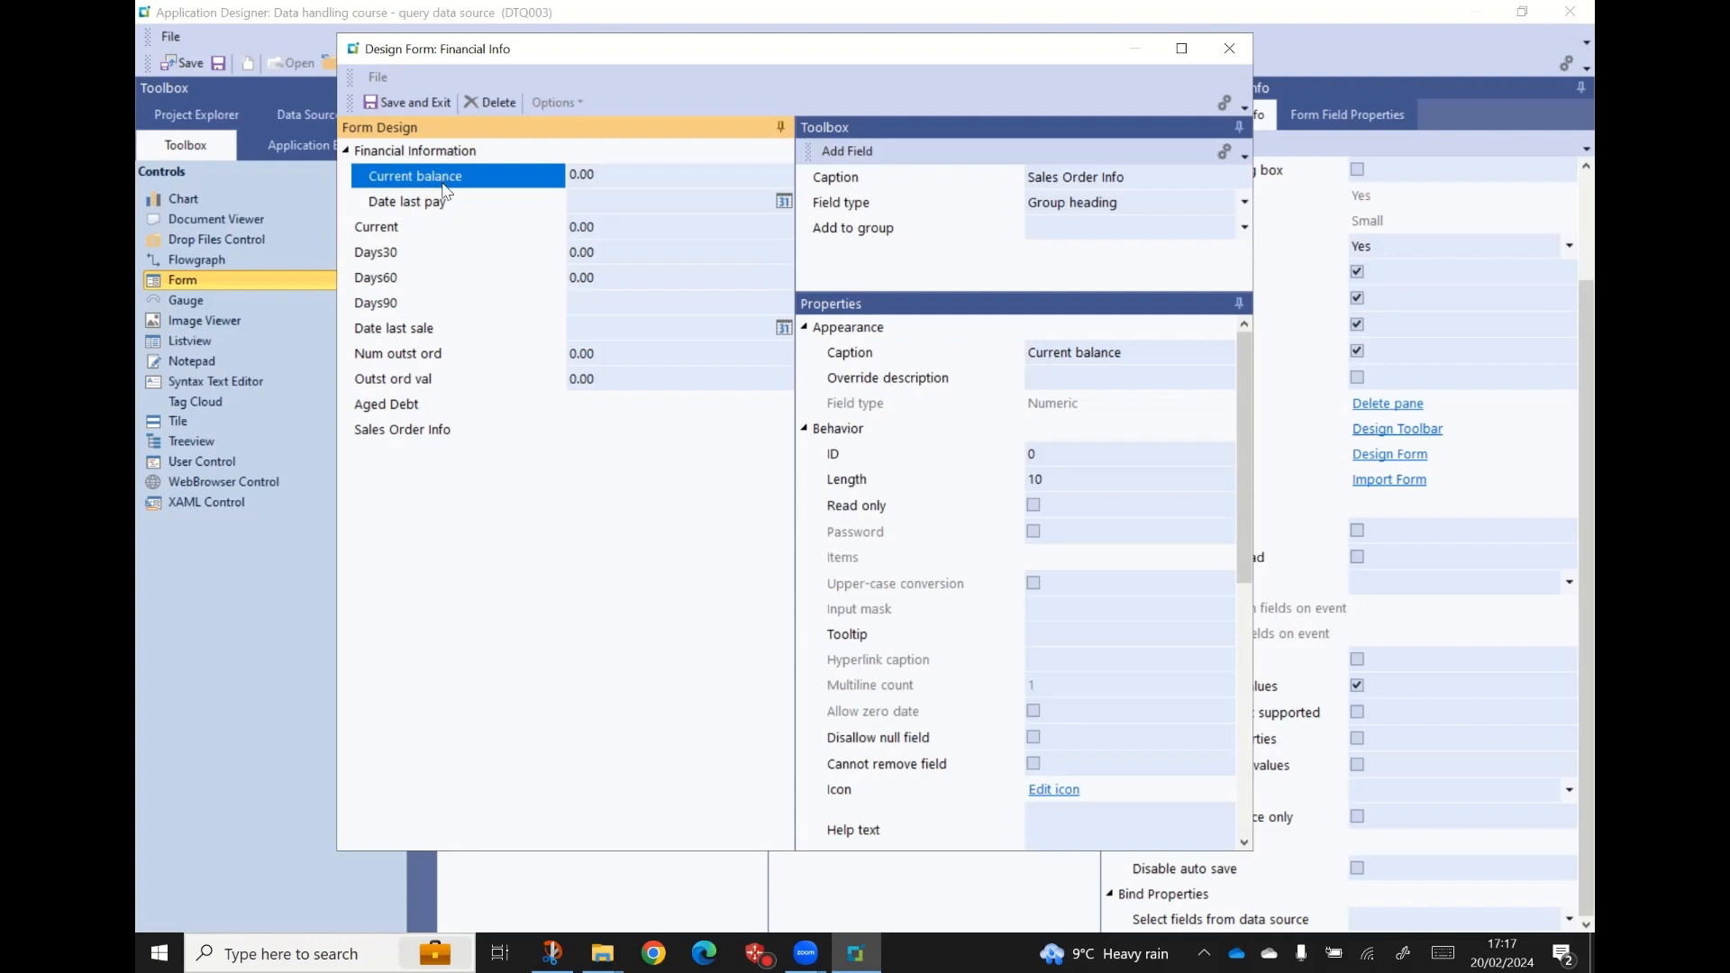
- Move the Aged Debt heading above Current and group Current, Days30, Days60 and Days90 under it
left_click(382, 408)
left_click_drag(382, 410, 387, 241)
left_click(395, 255)
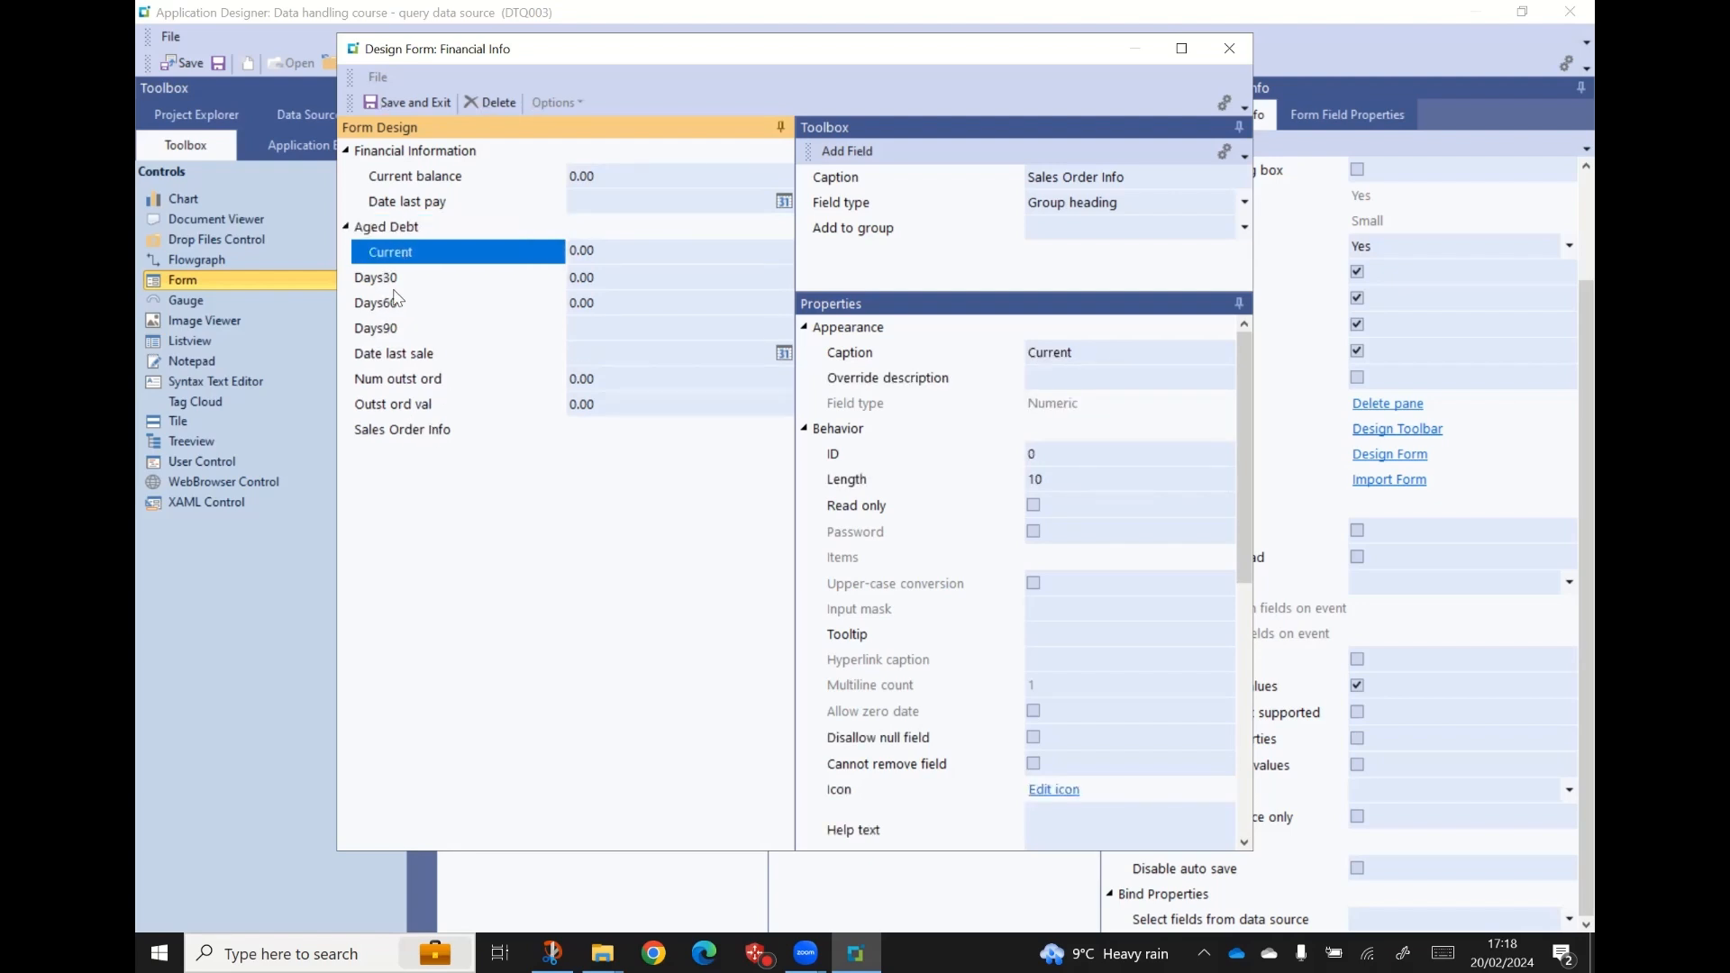
mouse_move(379, 280)
left_mouse_down()
mouse_move(389, 262)
mouse_move(393, 329)
mouse_move(394, 256)
left_mouse_up()
left_click(391, 331)
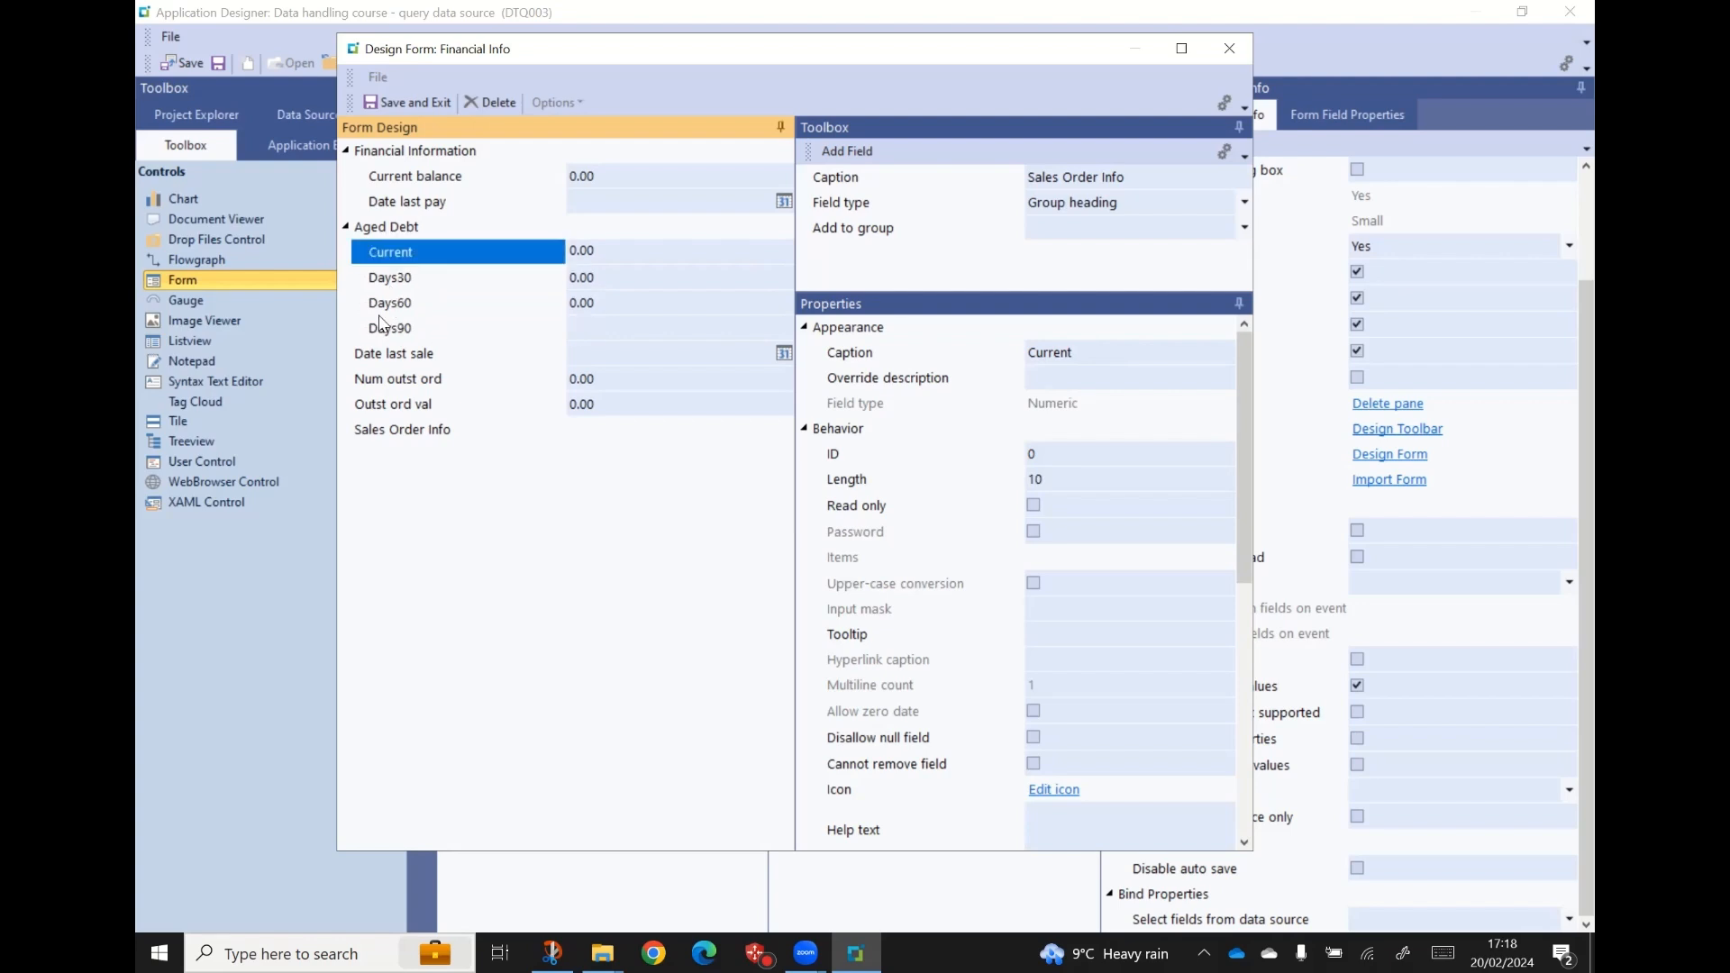
- Move the Sales Order Info heading directly above Date last sale and place Date last sale inside that group
left_click(394, 431)
left_click_drag(394, 436, 398, 359)
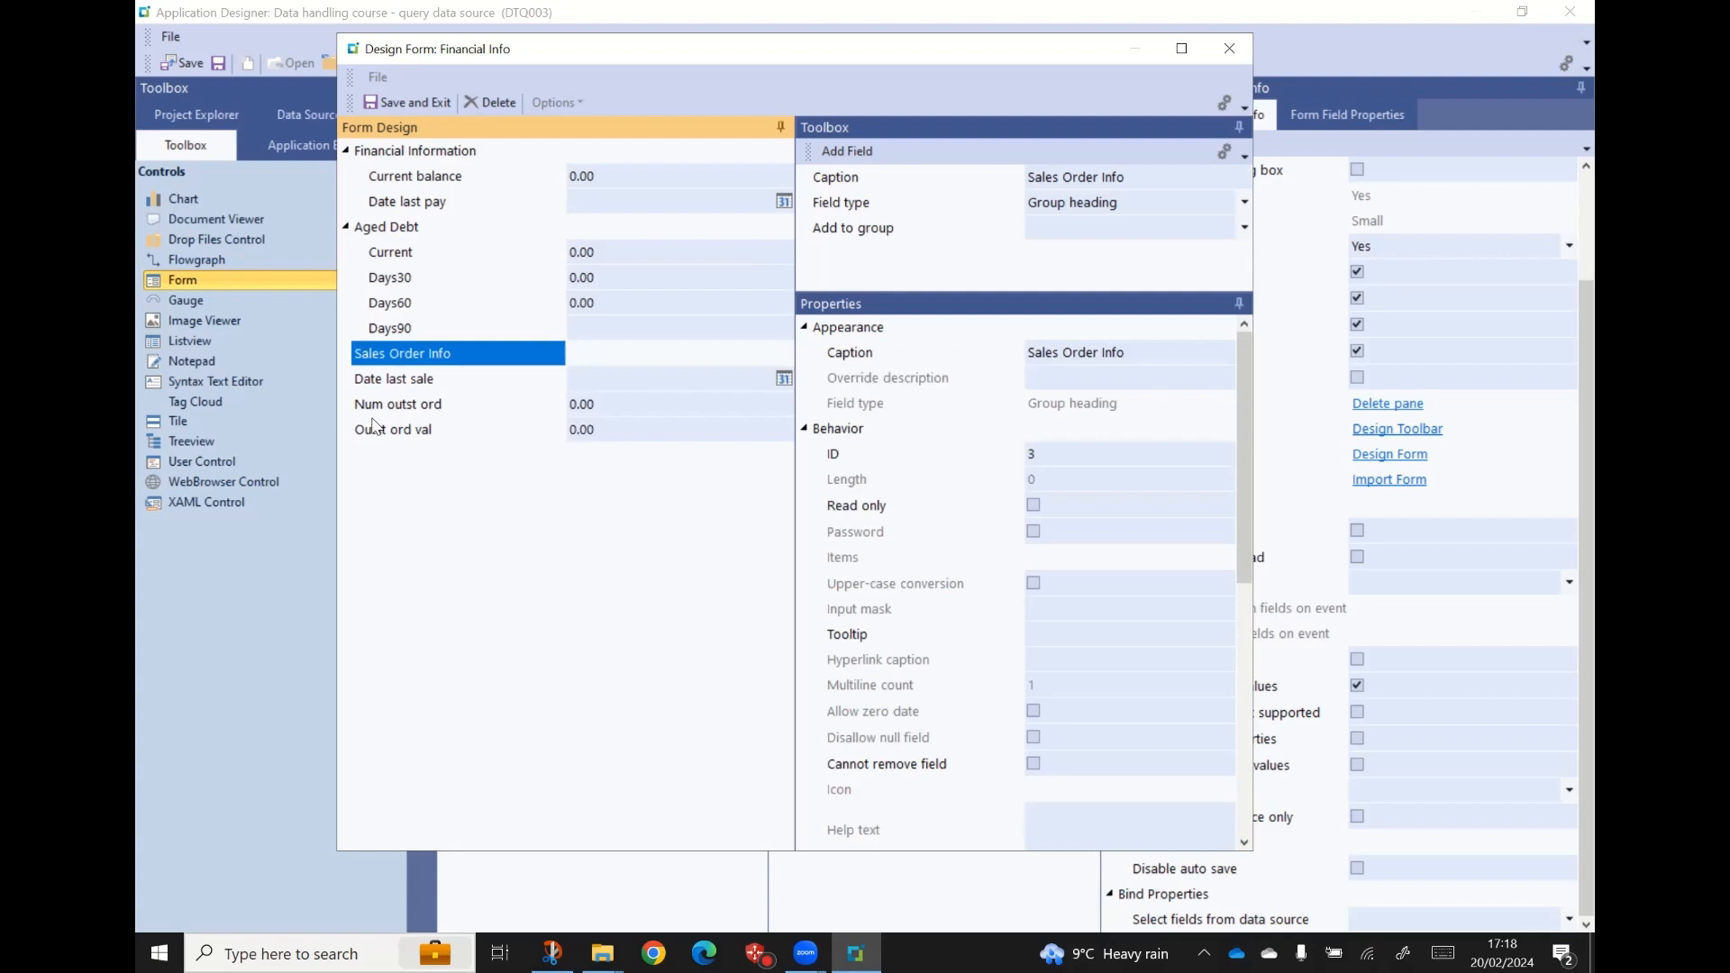
left_click(399, 384)
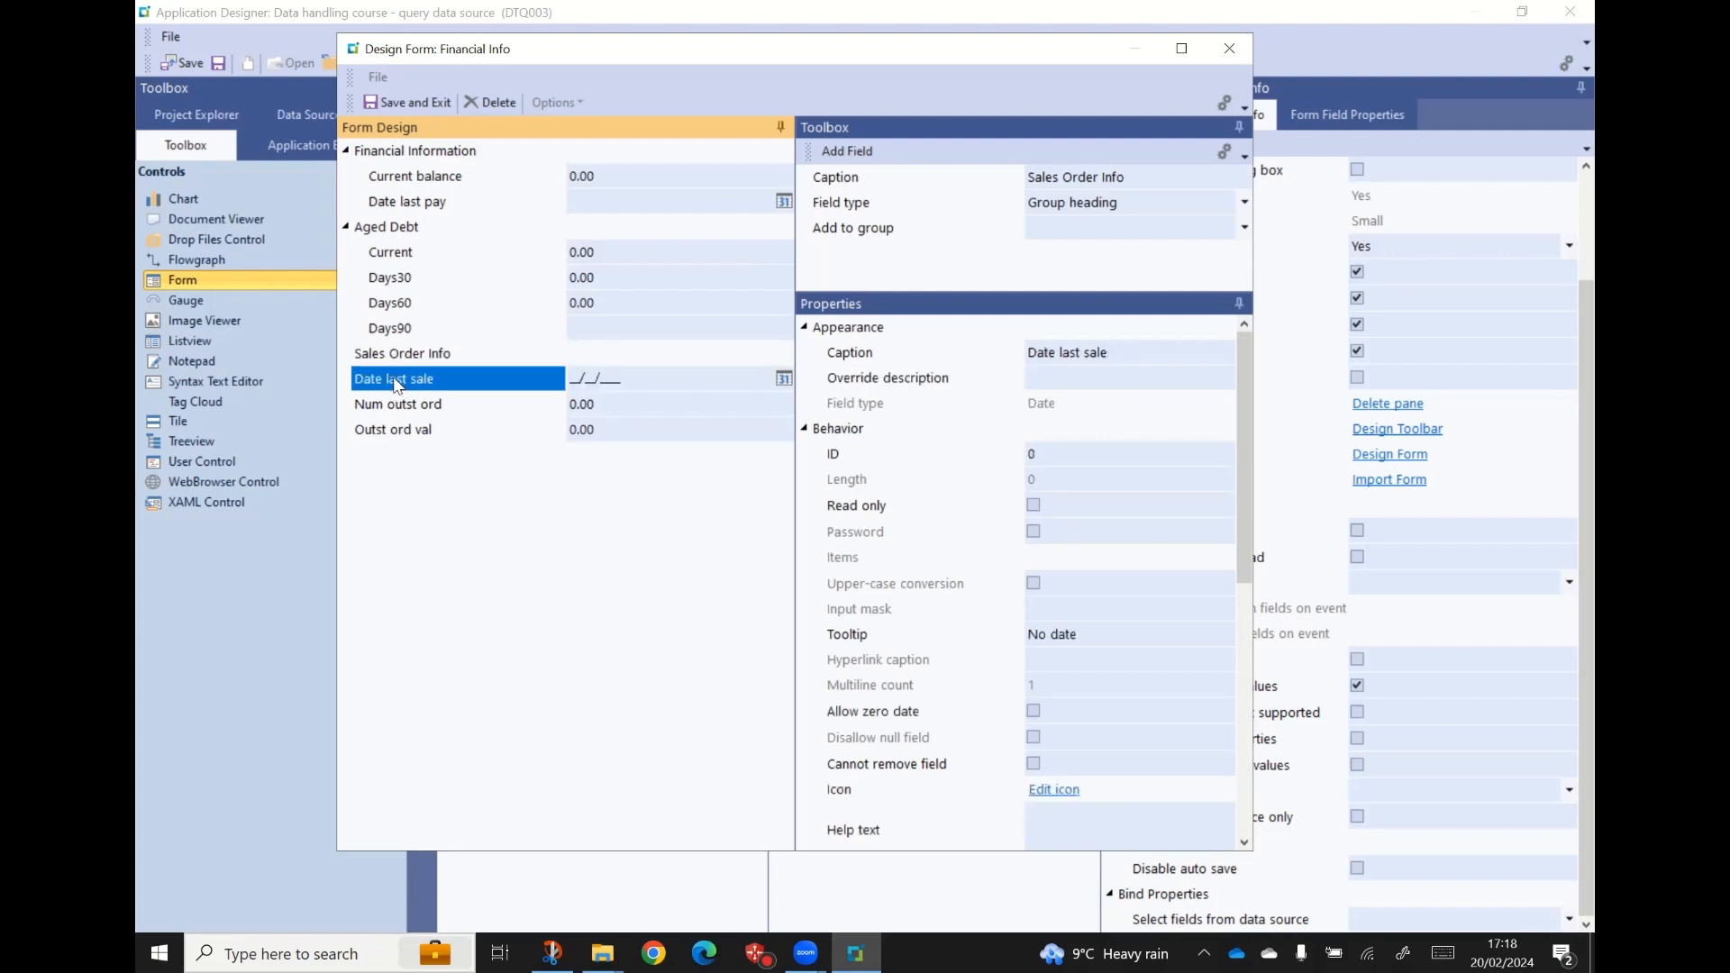
key("alt+Right")
- Place the Outst ord val and Num outst ord fields inside the Sales Order Info group
left_click(394, 430)
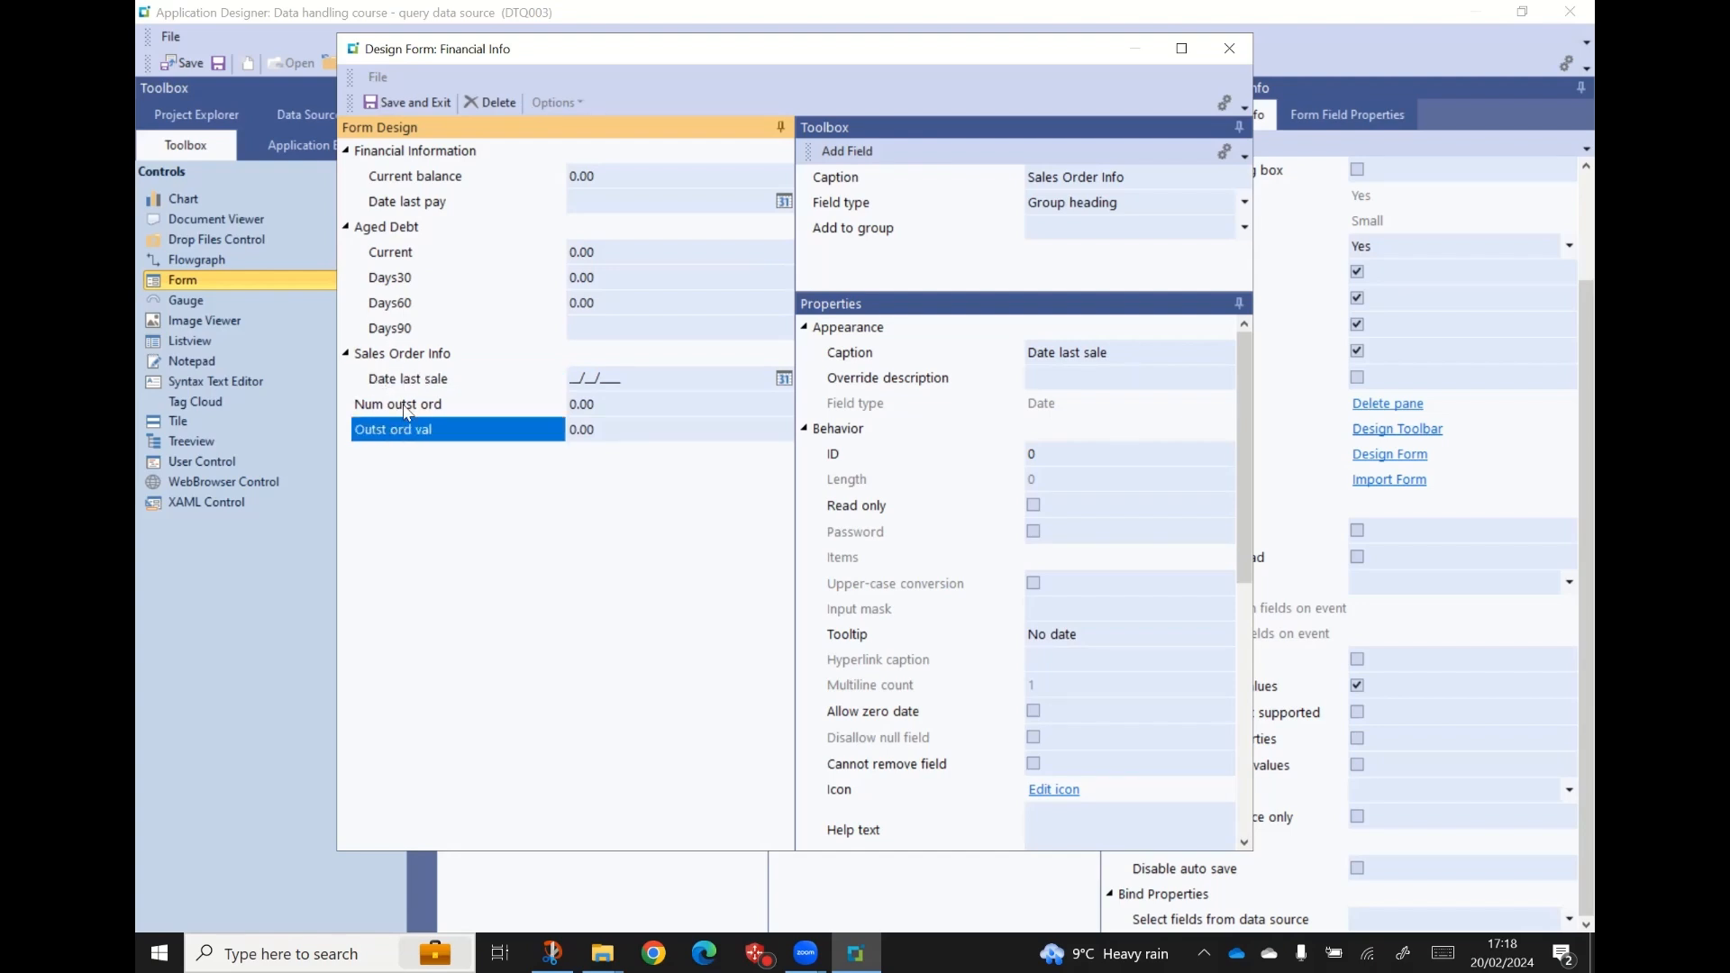
key("alt+Up")
key("alt+Up")
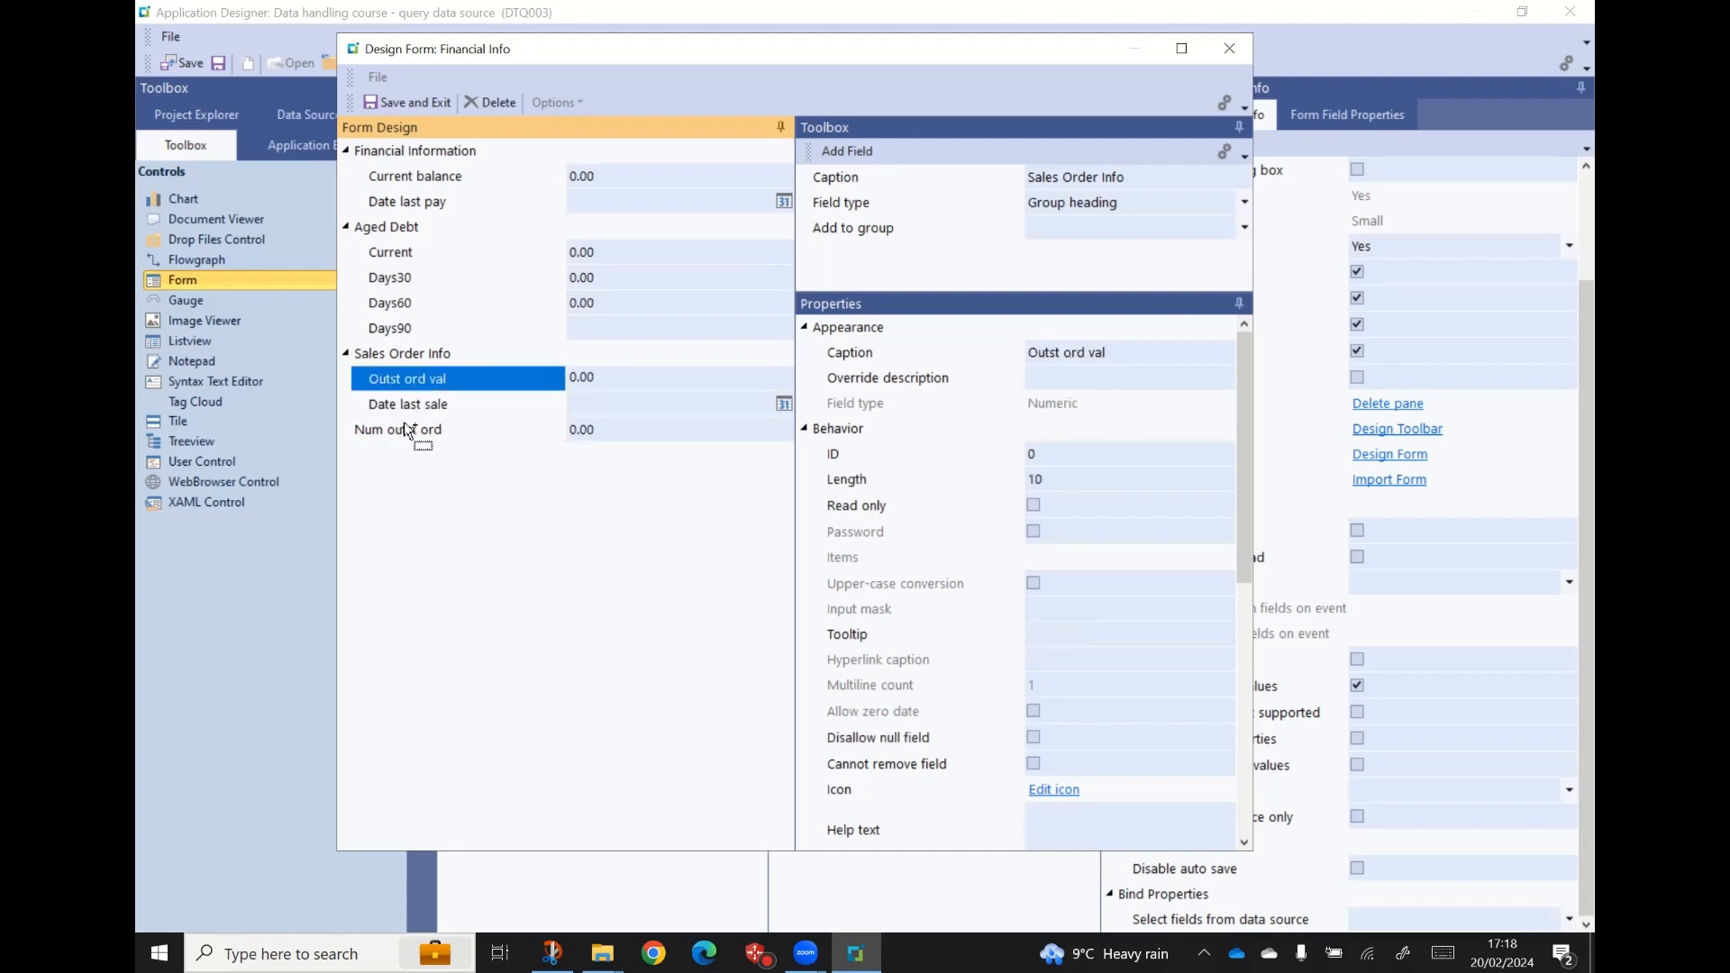
left_click(404, 431)
key("alt+Up")
key("alt+Up")
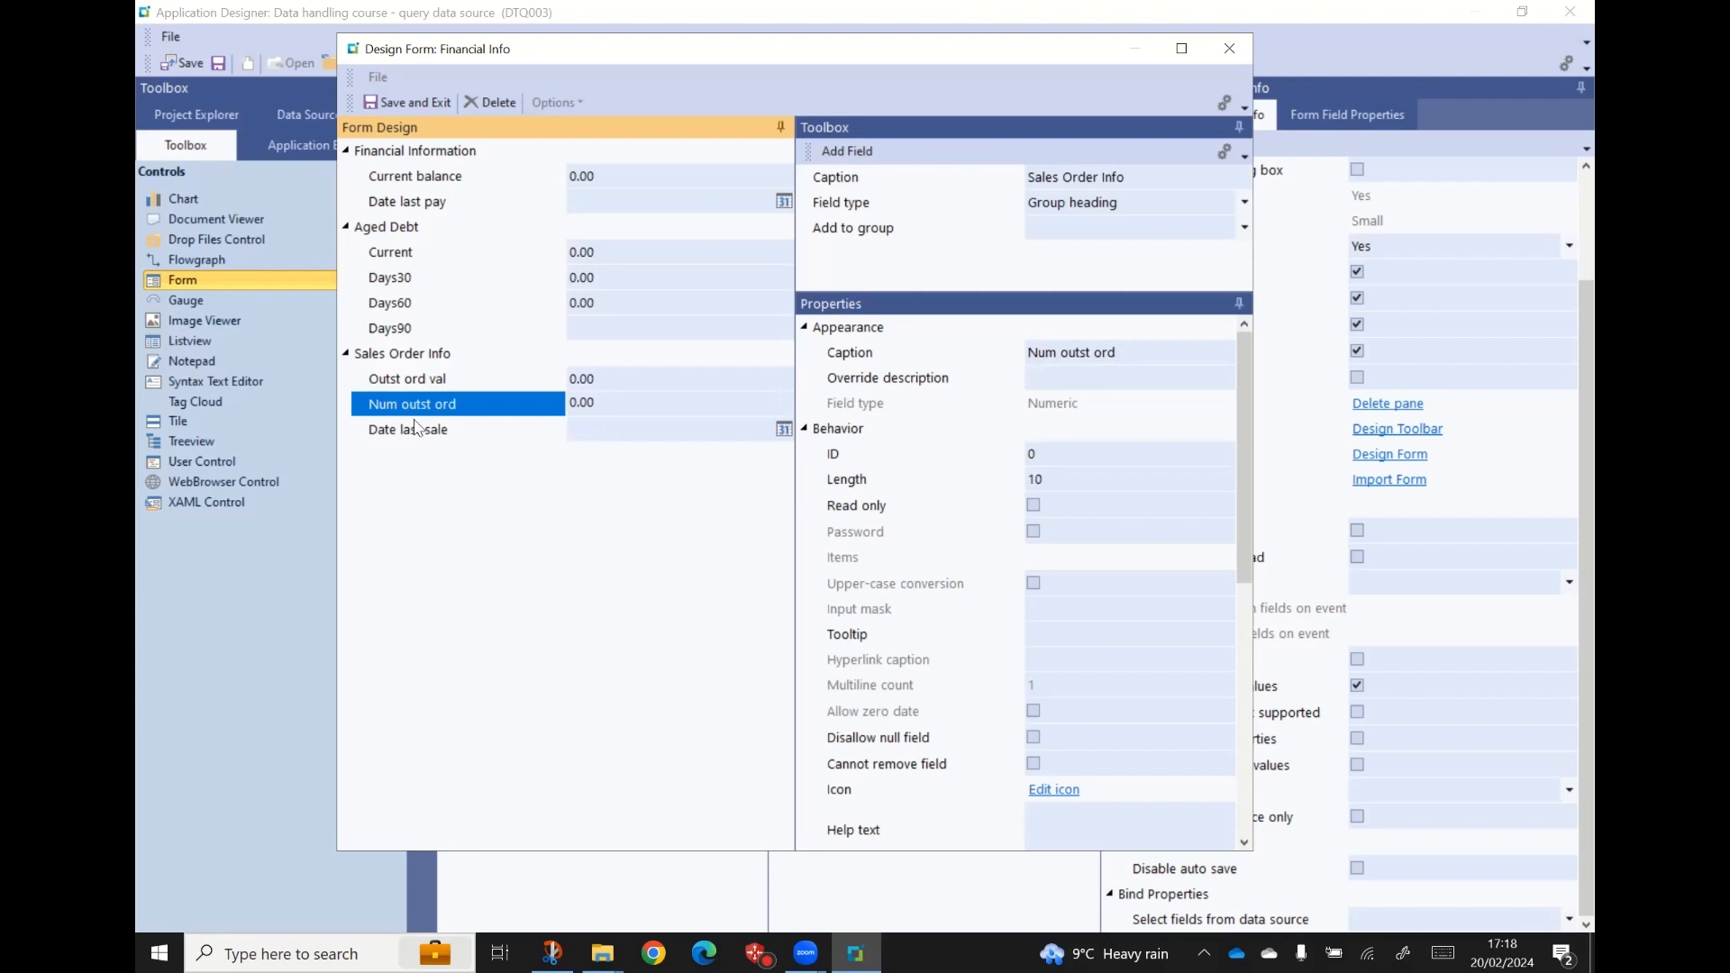
- Make Date last sale the first field of the Sales Order Info group, and save and close the form design
left_click(410, 436)
left_click_drag(410, 432, 410, 378)
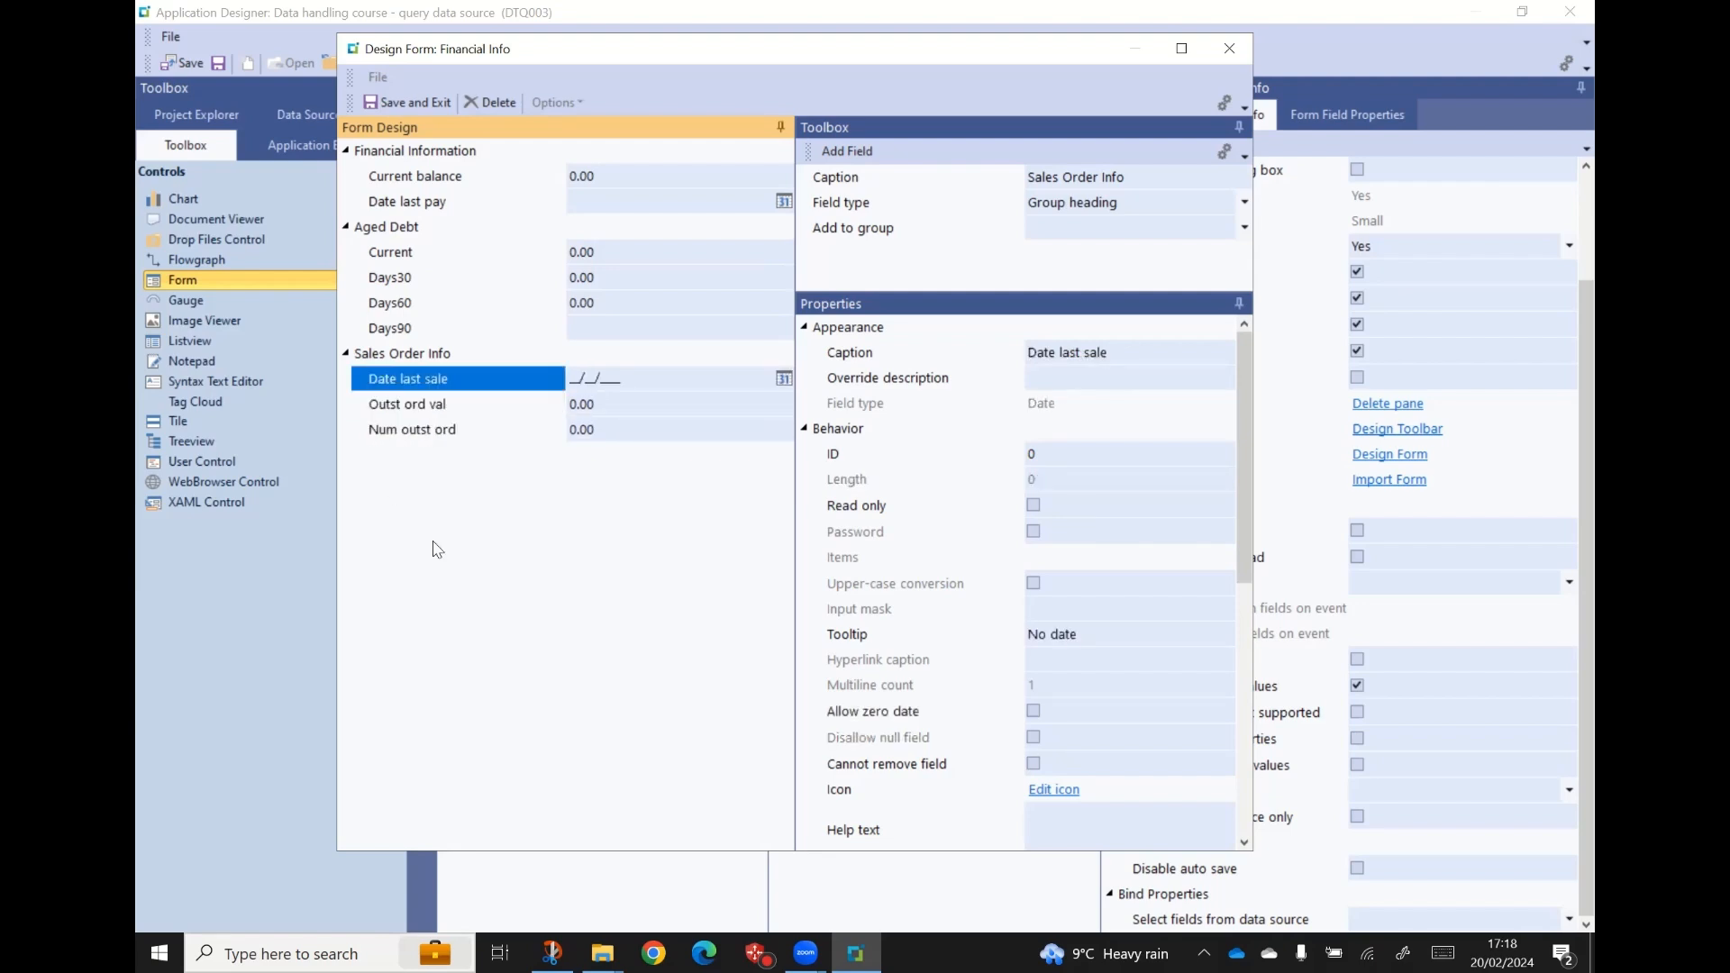
left_click(410, 104)
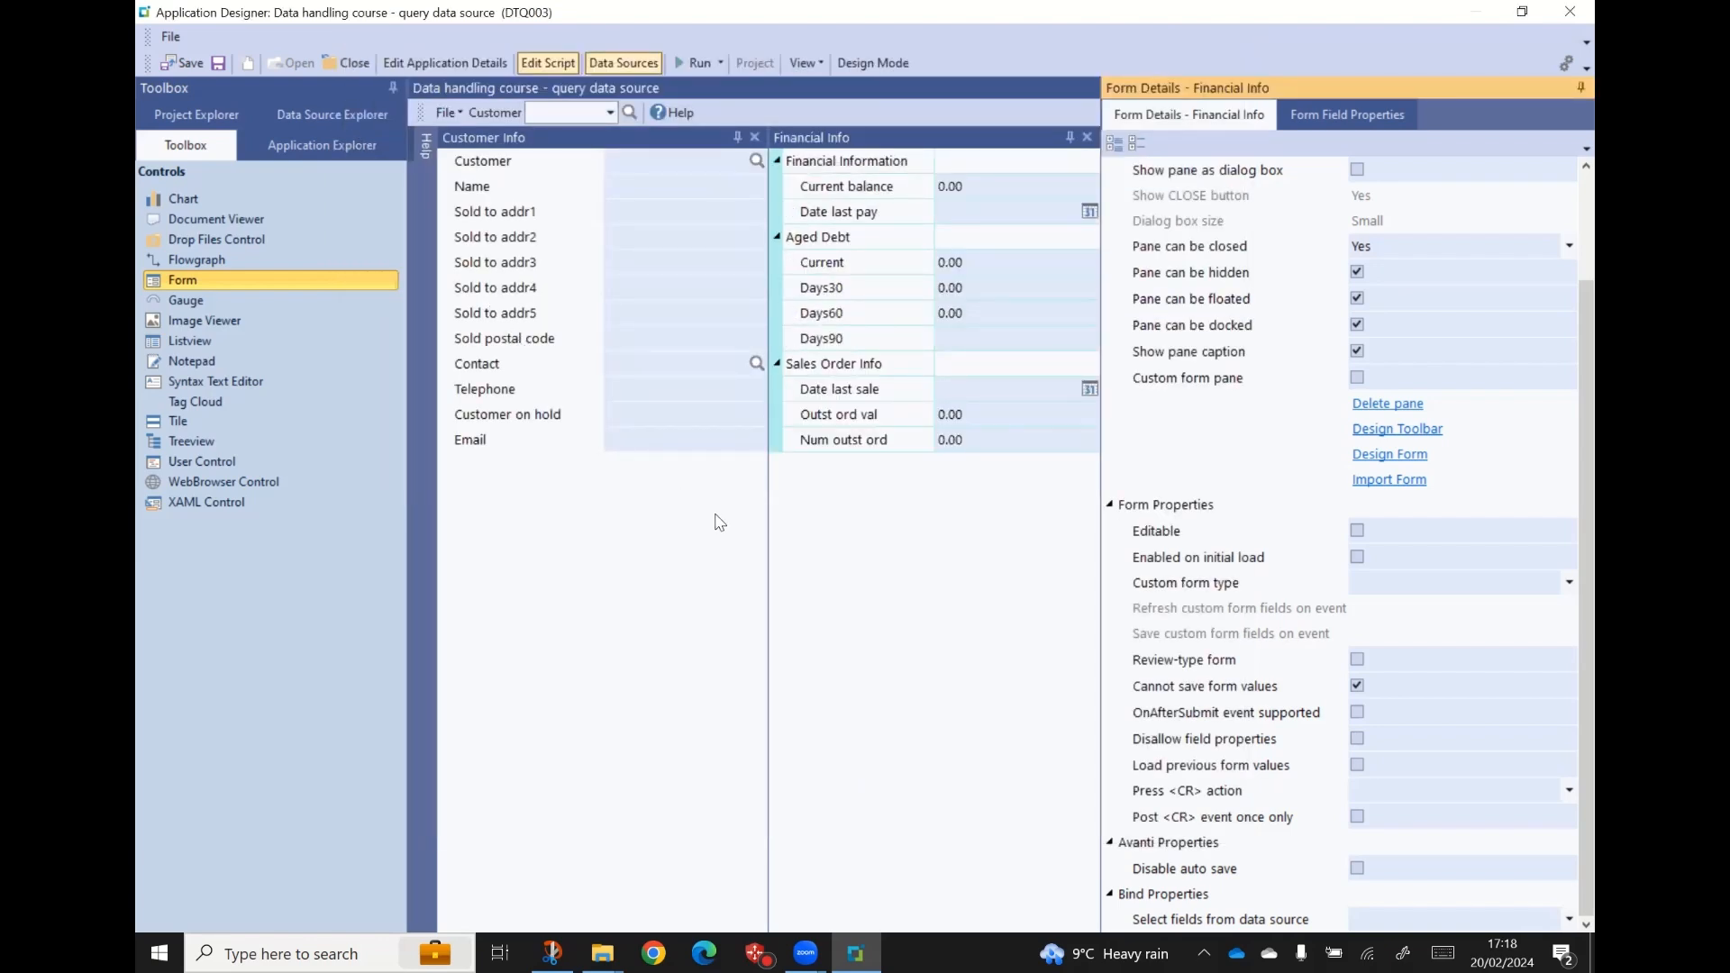
- Change Days90 to a numeric field with length 10 and 2 decimals, and return it to the Aged Debt group below Days60
left_click(831, 340)
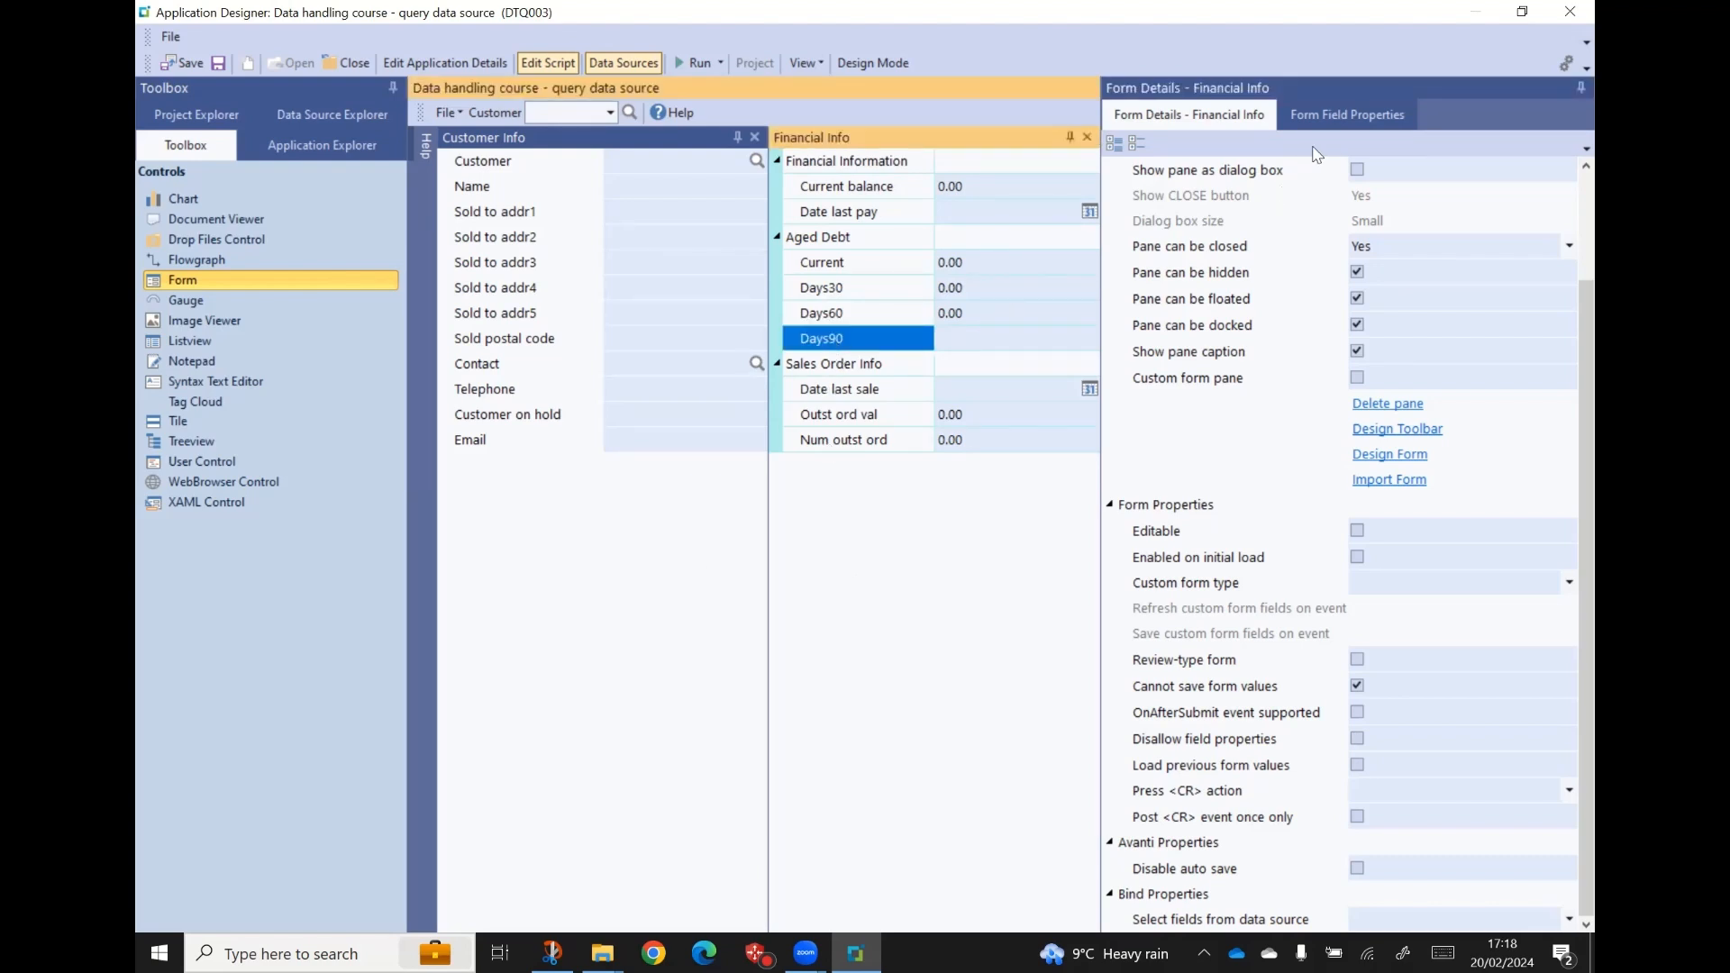
left_click(1353, 114)
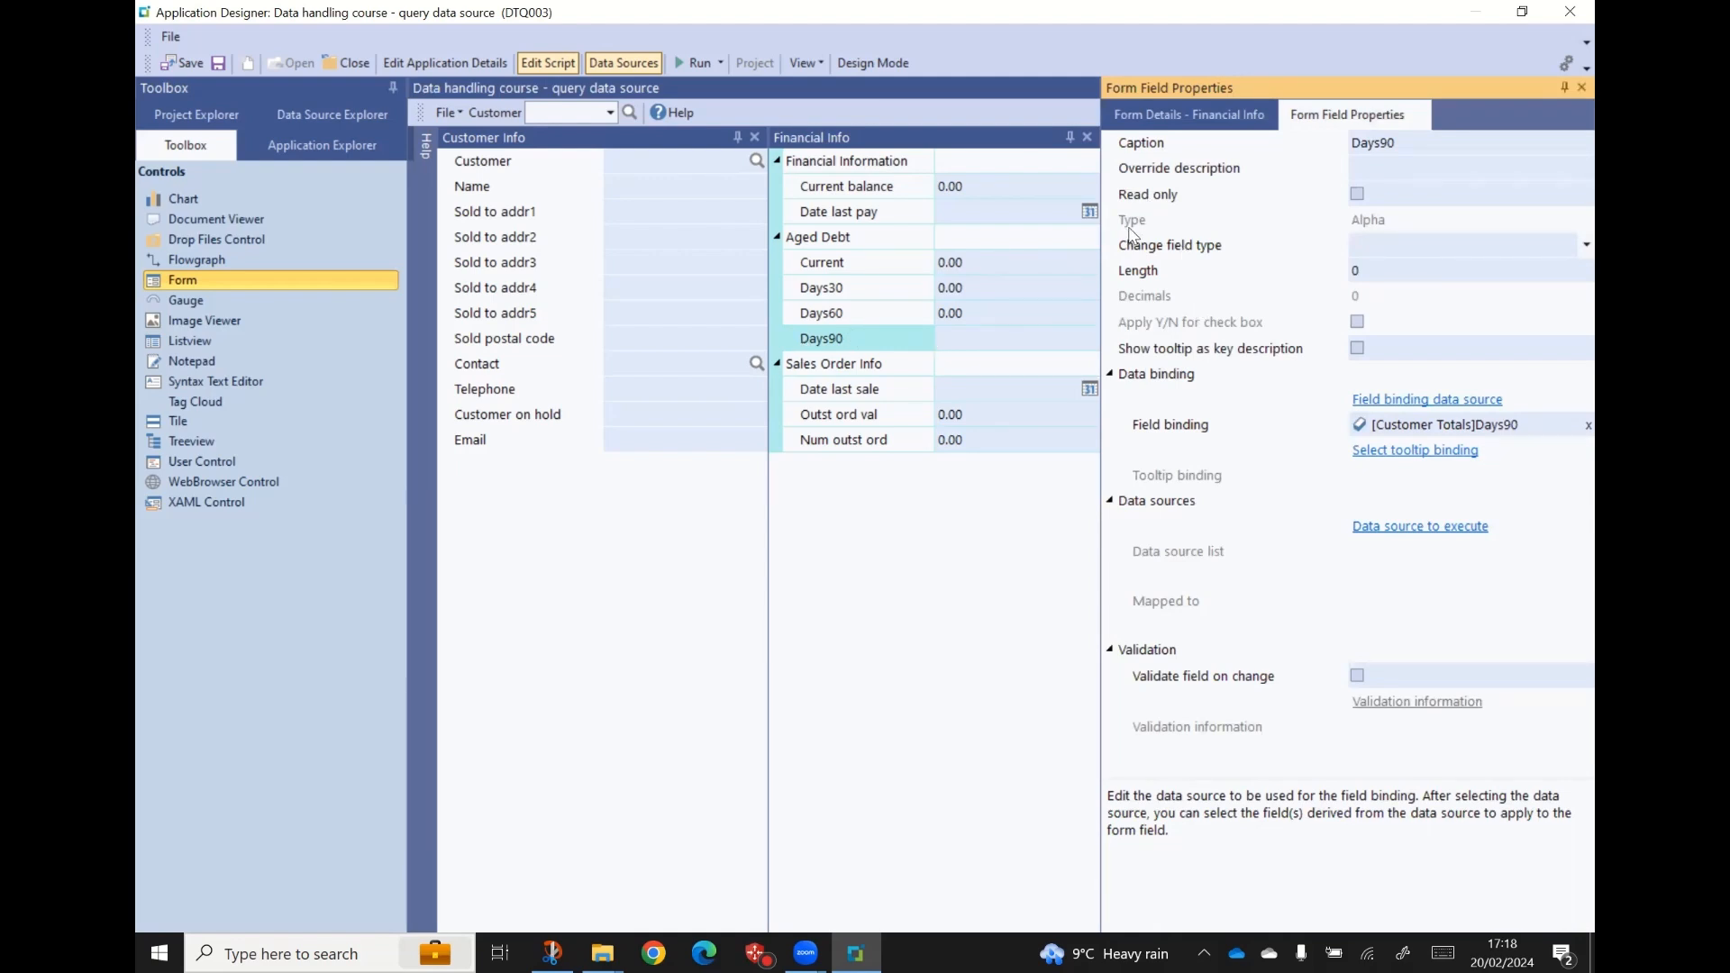
left_click(1568, 251)
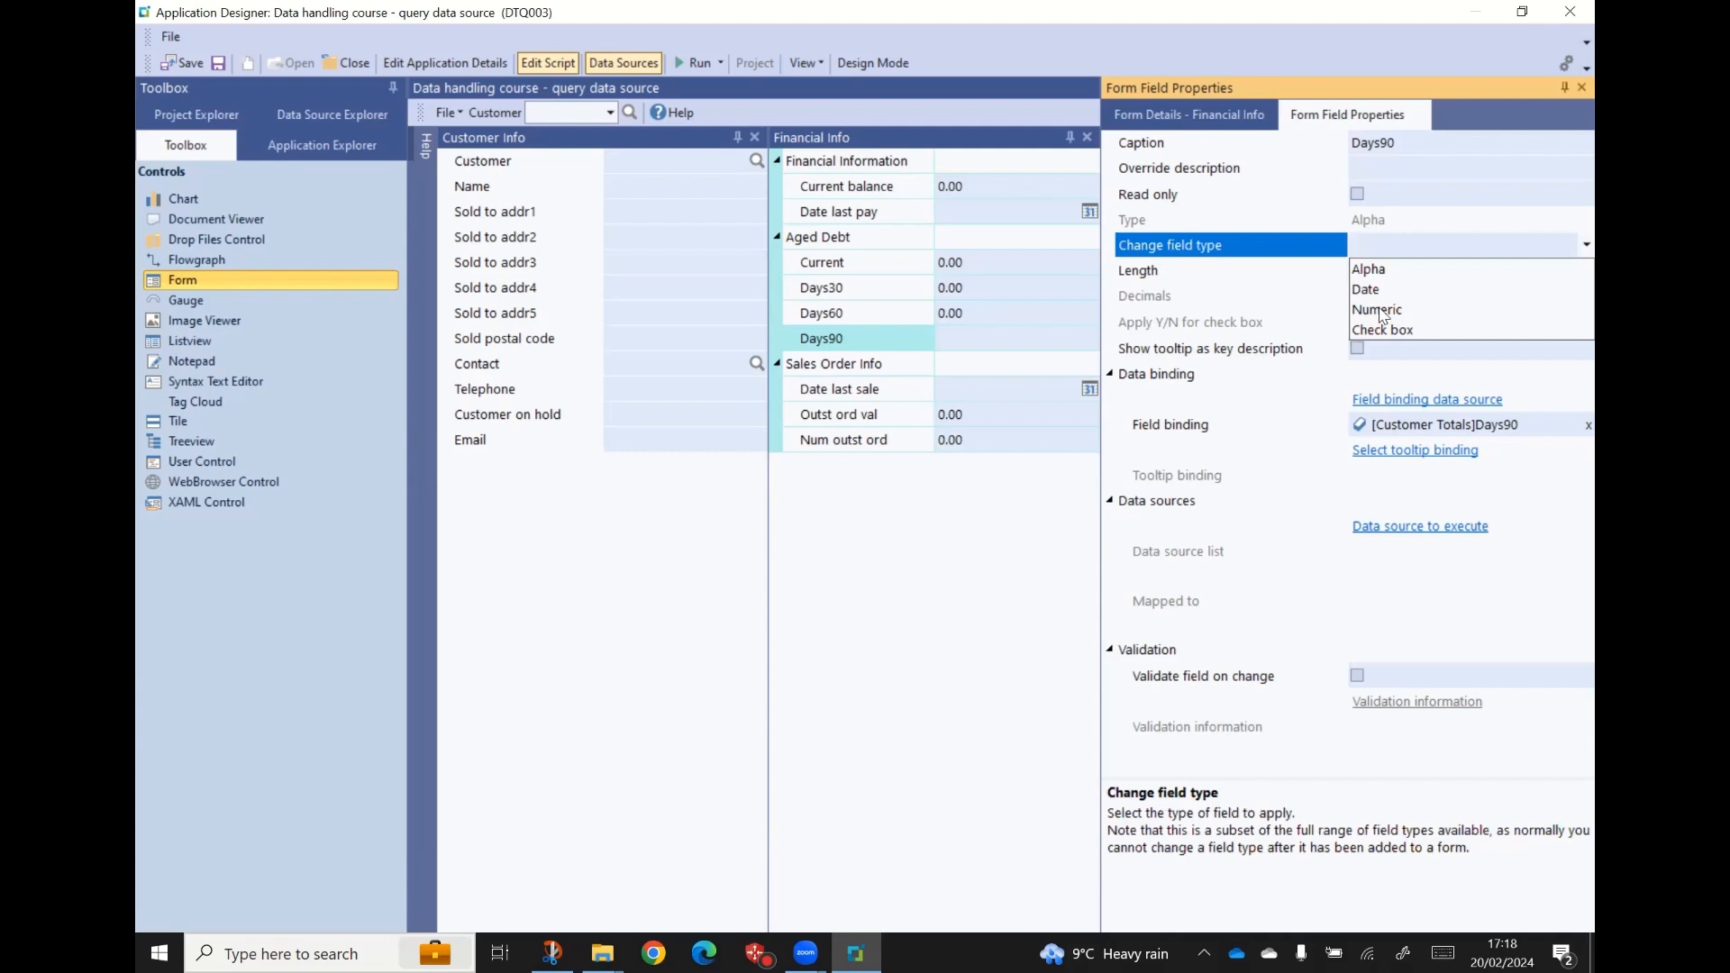
left_click(1381, 310)
left_click(1362, 275)
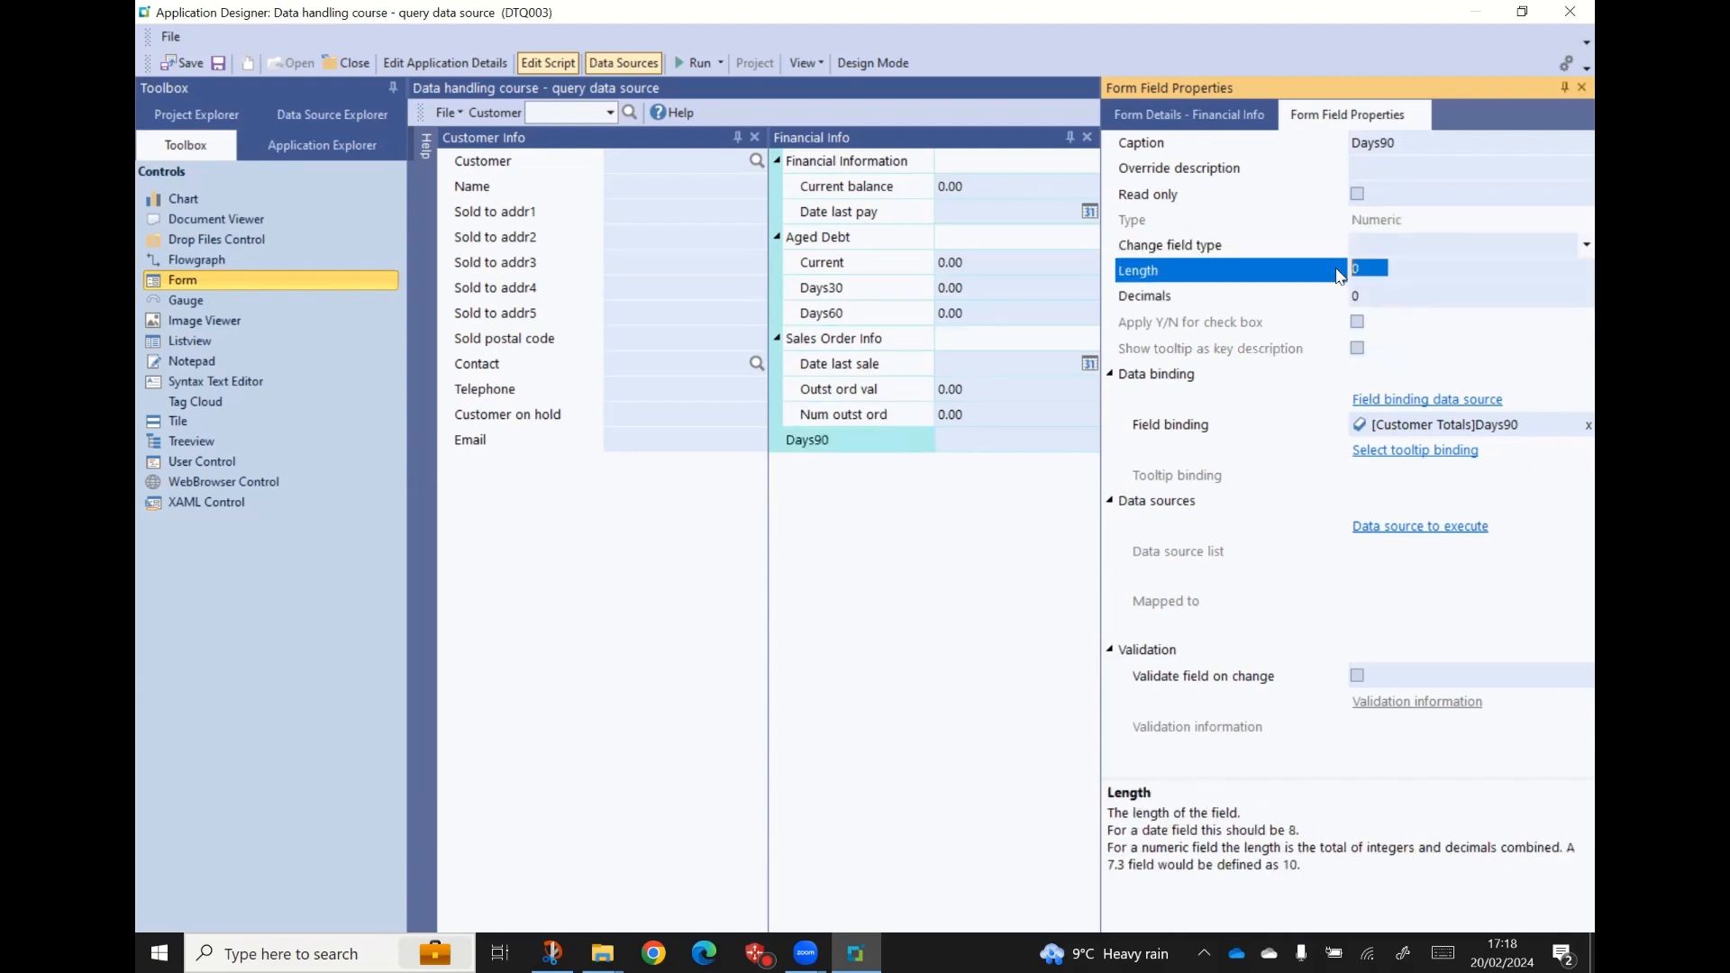
type("10")
left_click(1284, 297)
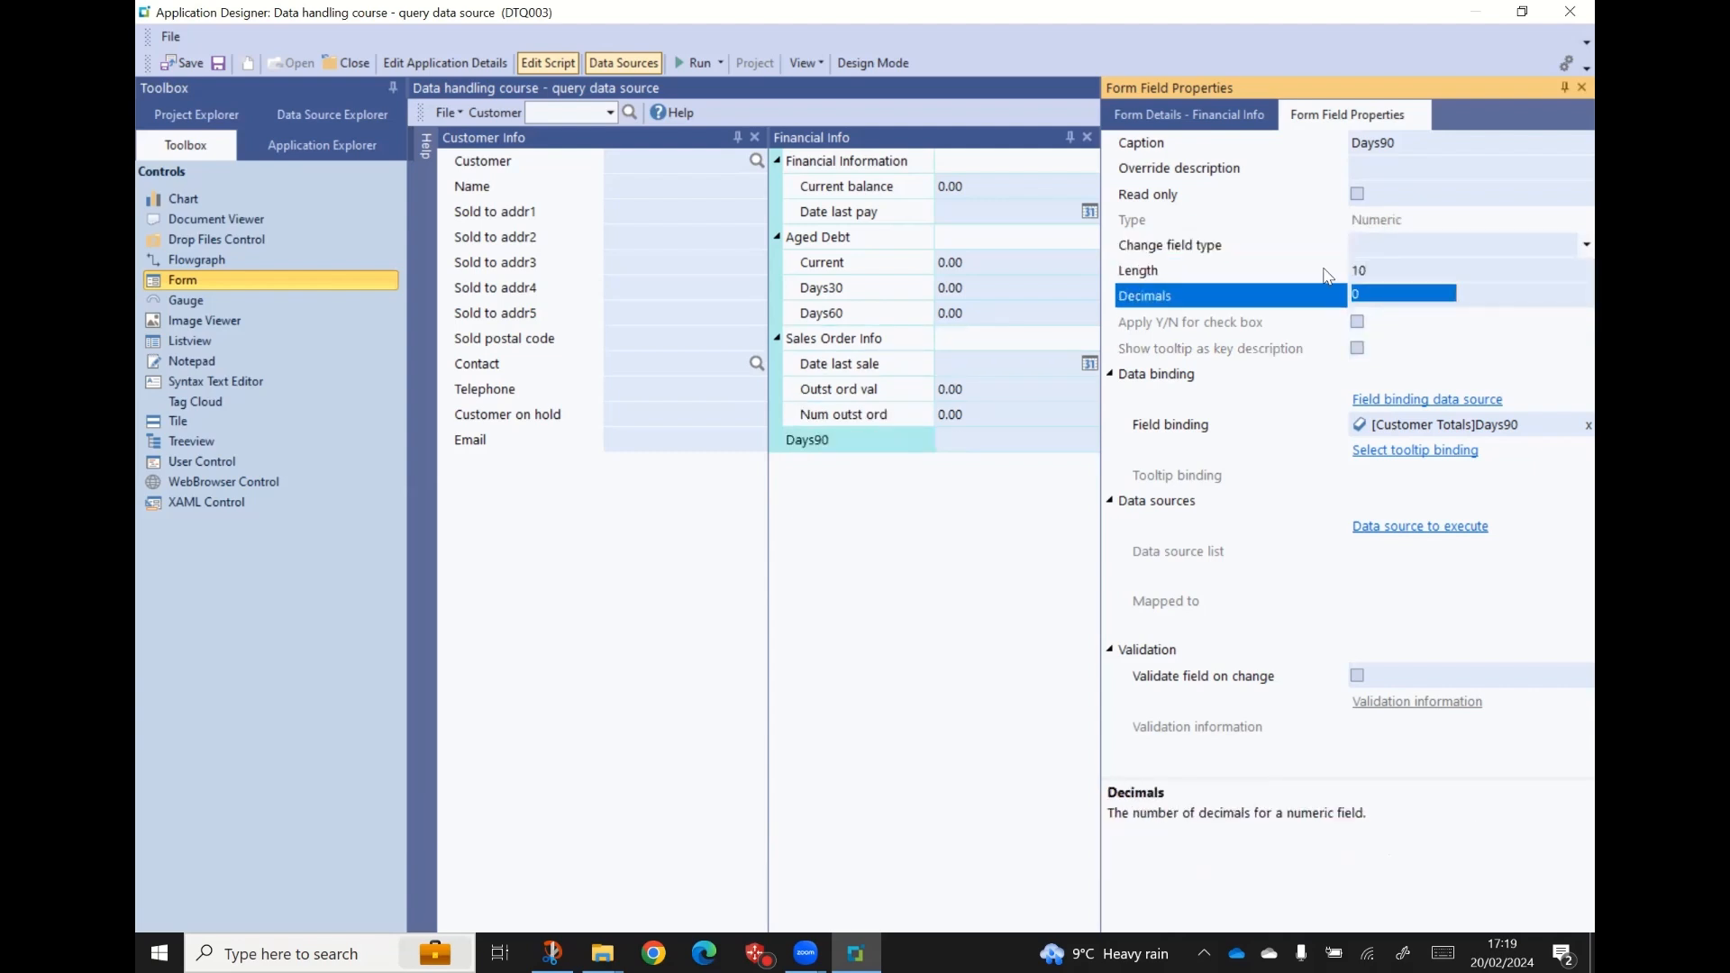
type("2")
left_click(1266, 399)
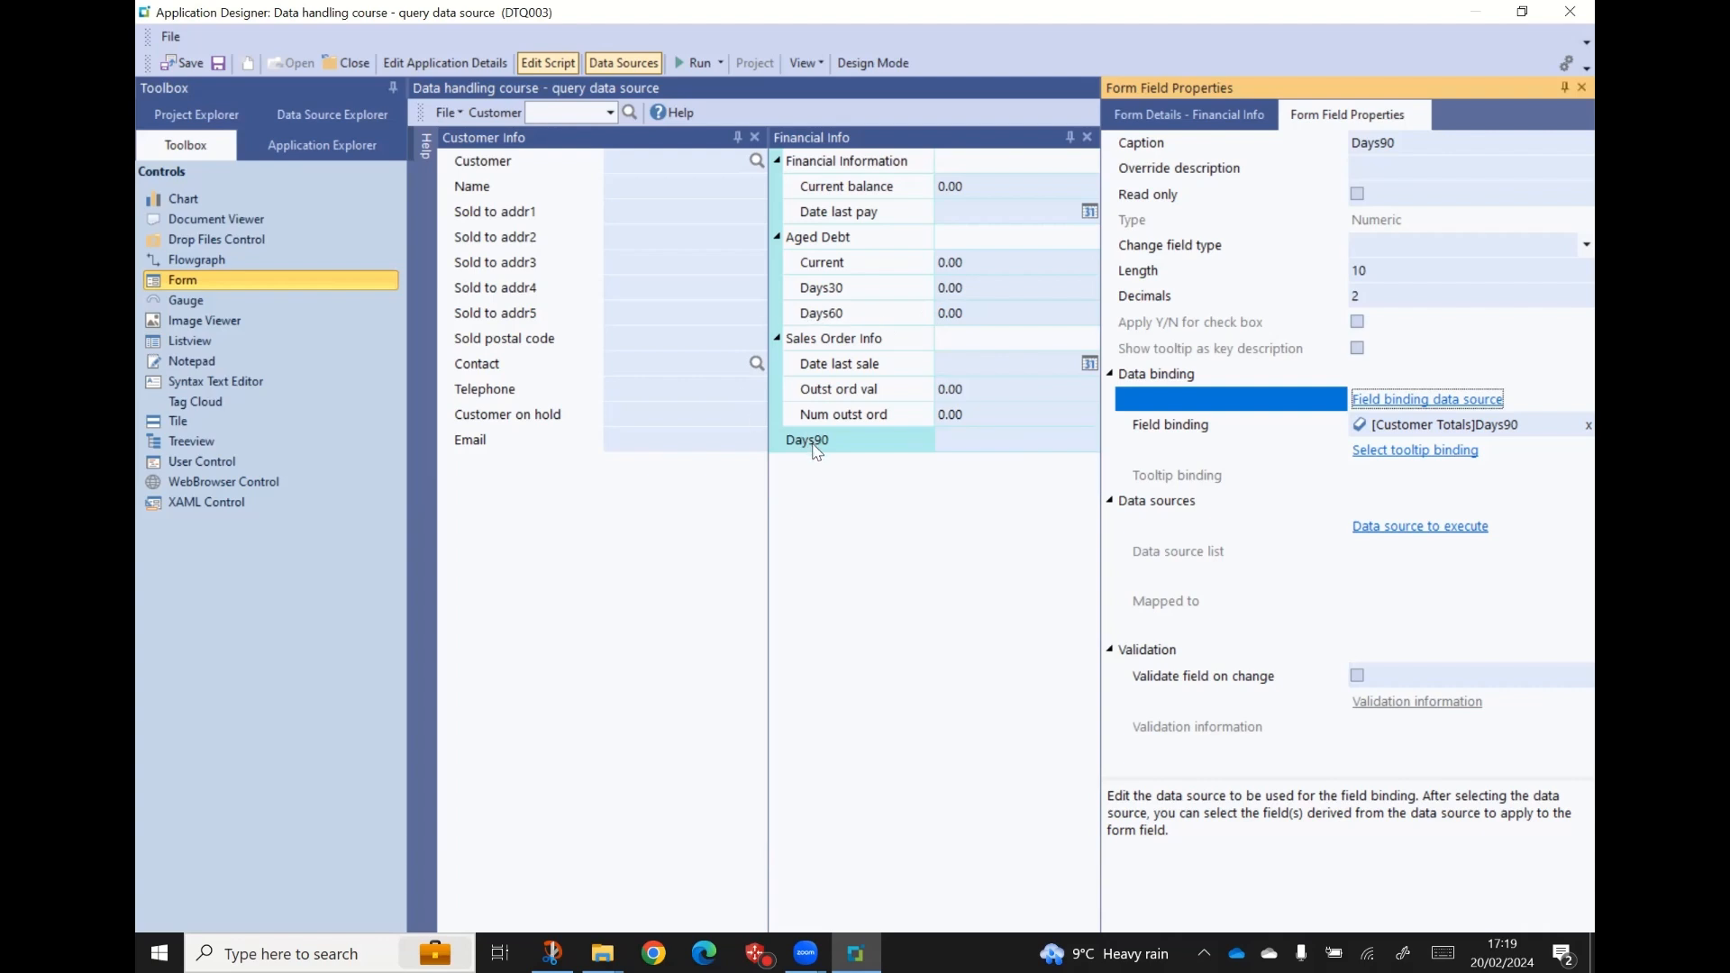
left_click_drag(816, 448, 838, 317)
left_click(836, 348)
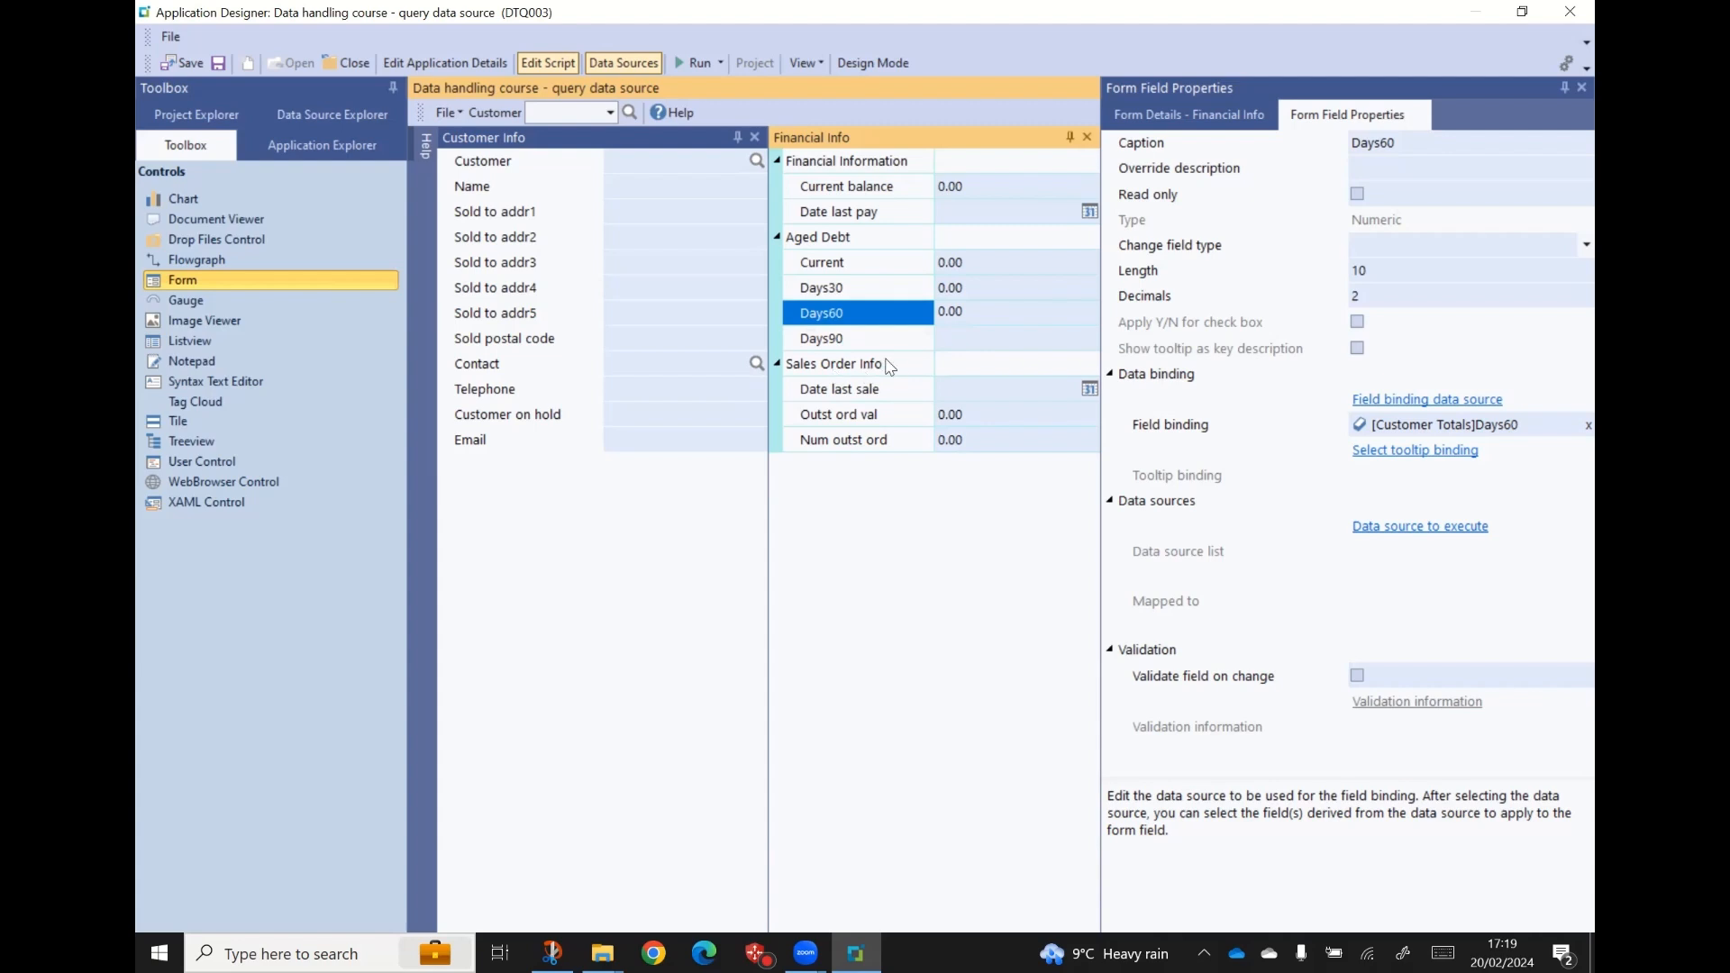
- Recaption the Days30, Days60 and Days90 fields as Days 30, Days 60 and Days 90
left_click(838, 289)
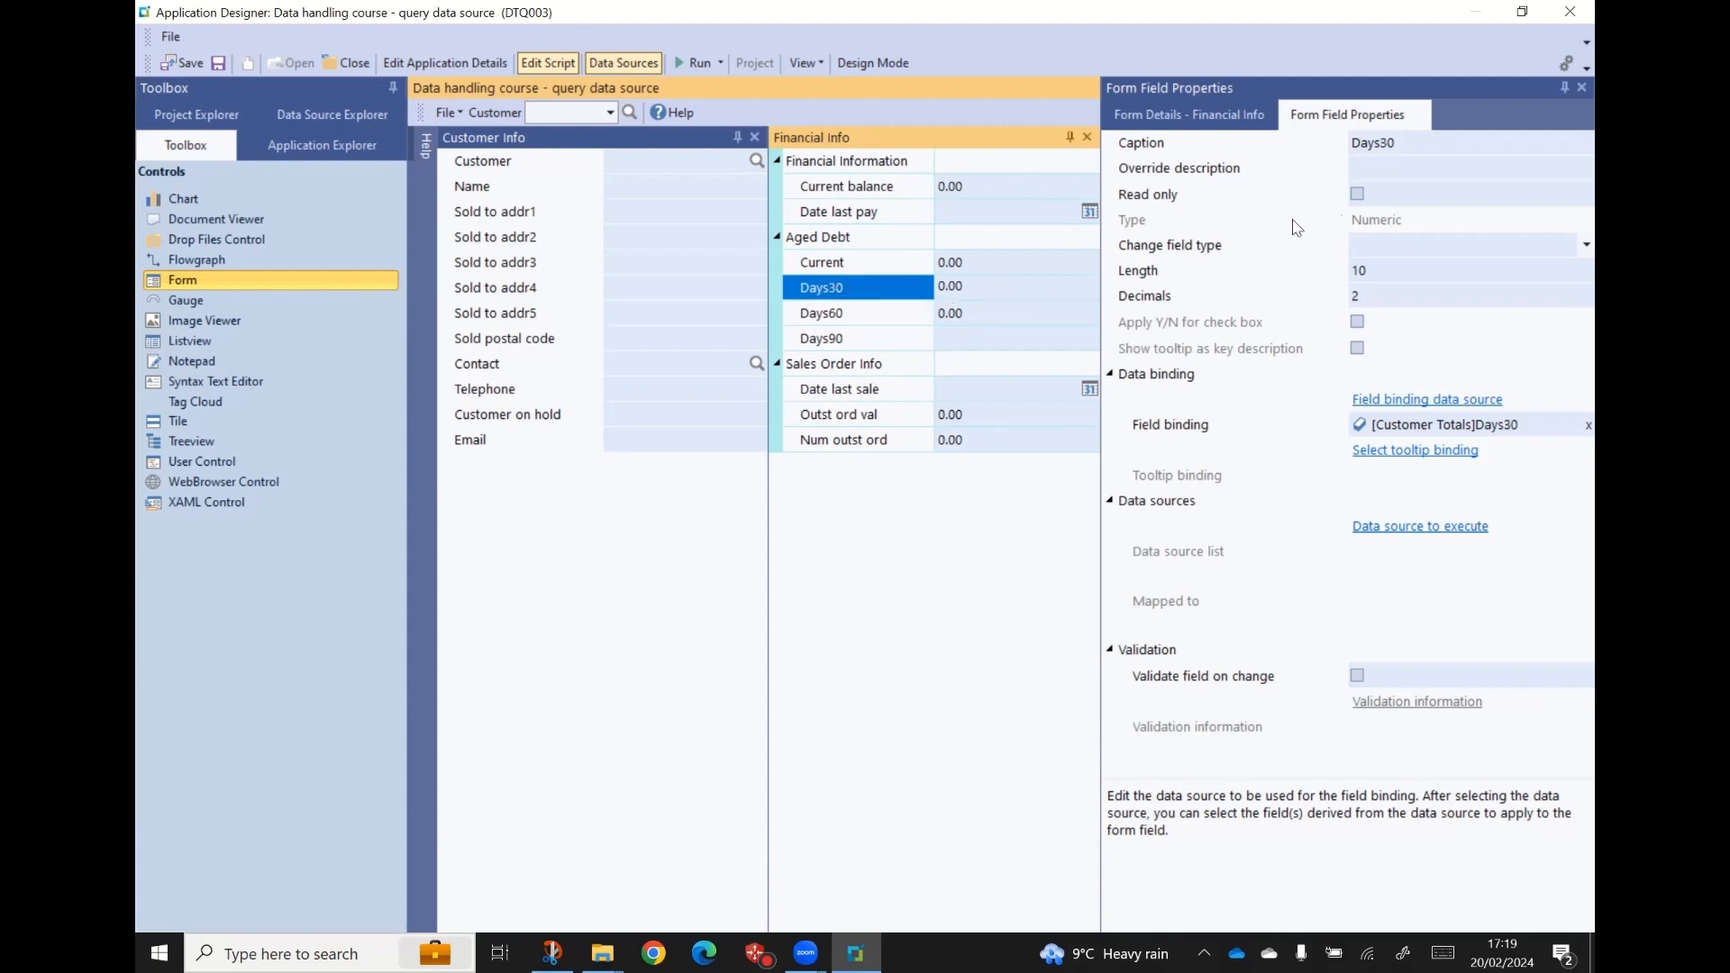
left_click(1381, 147)
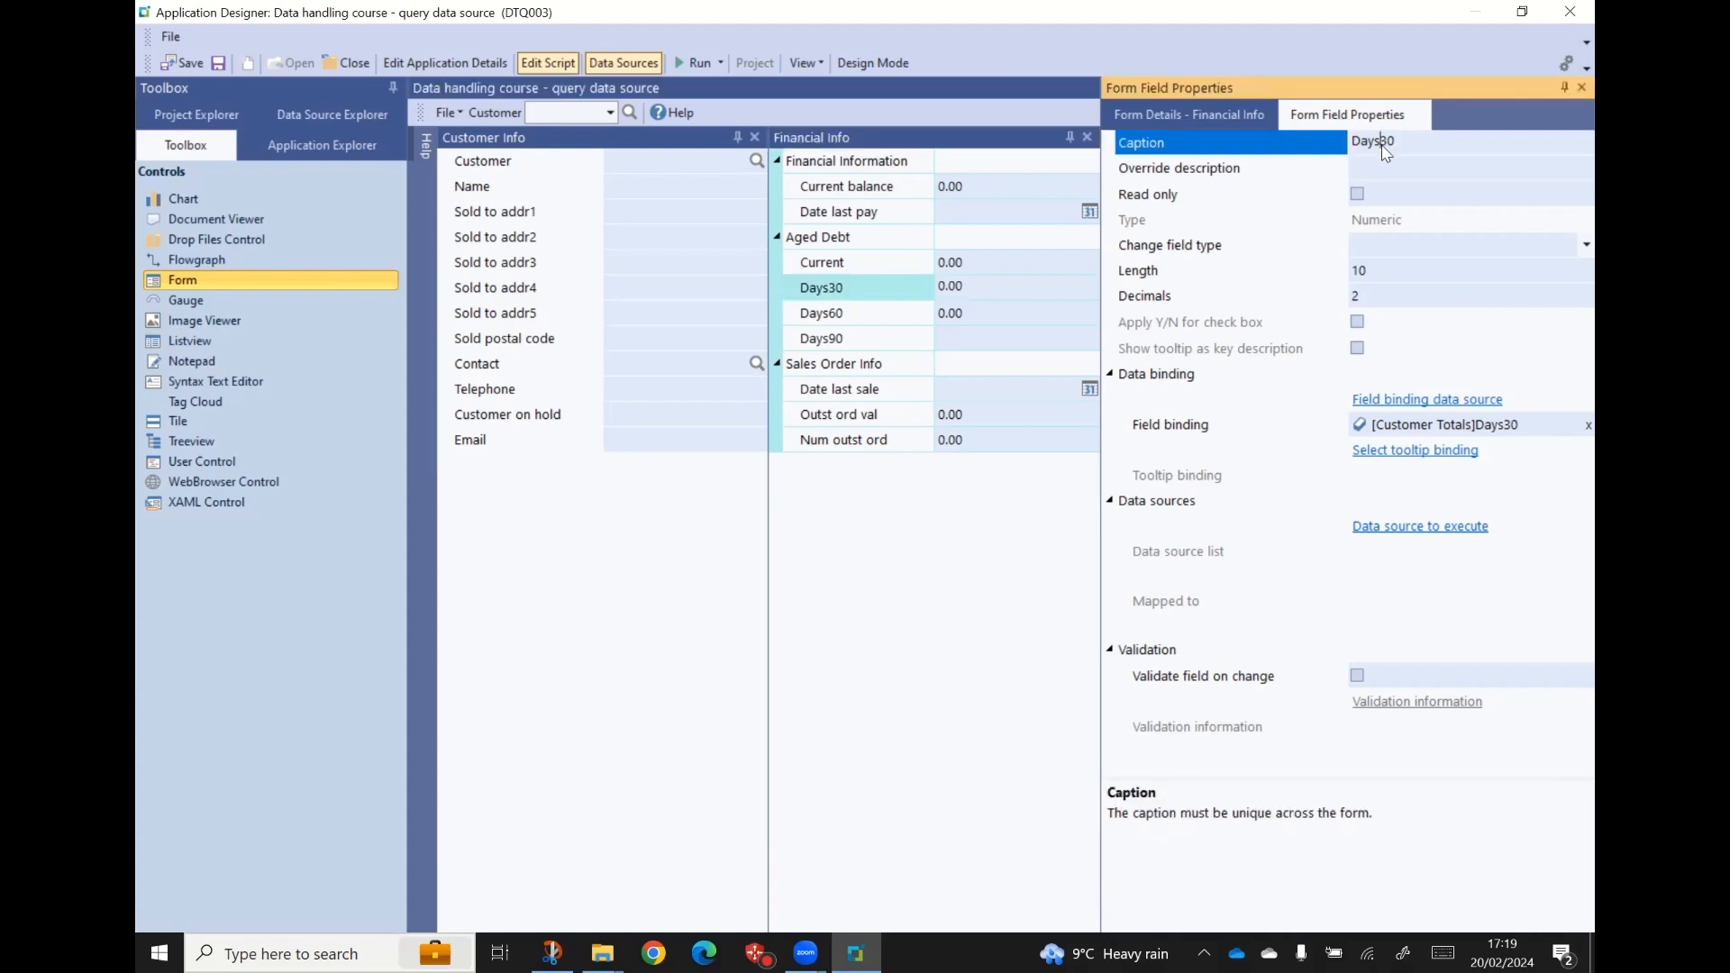
left_click(829, 317)
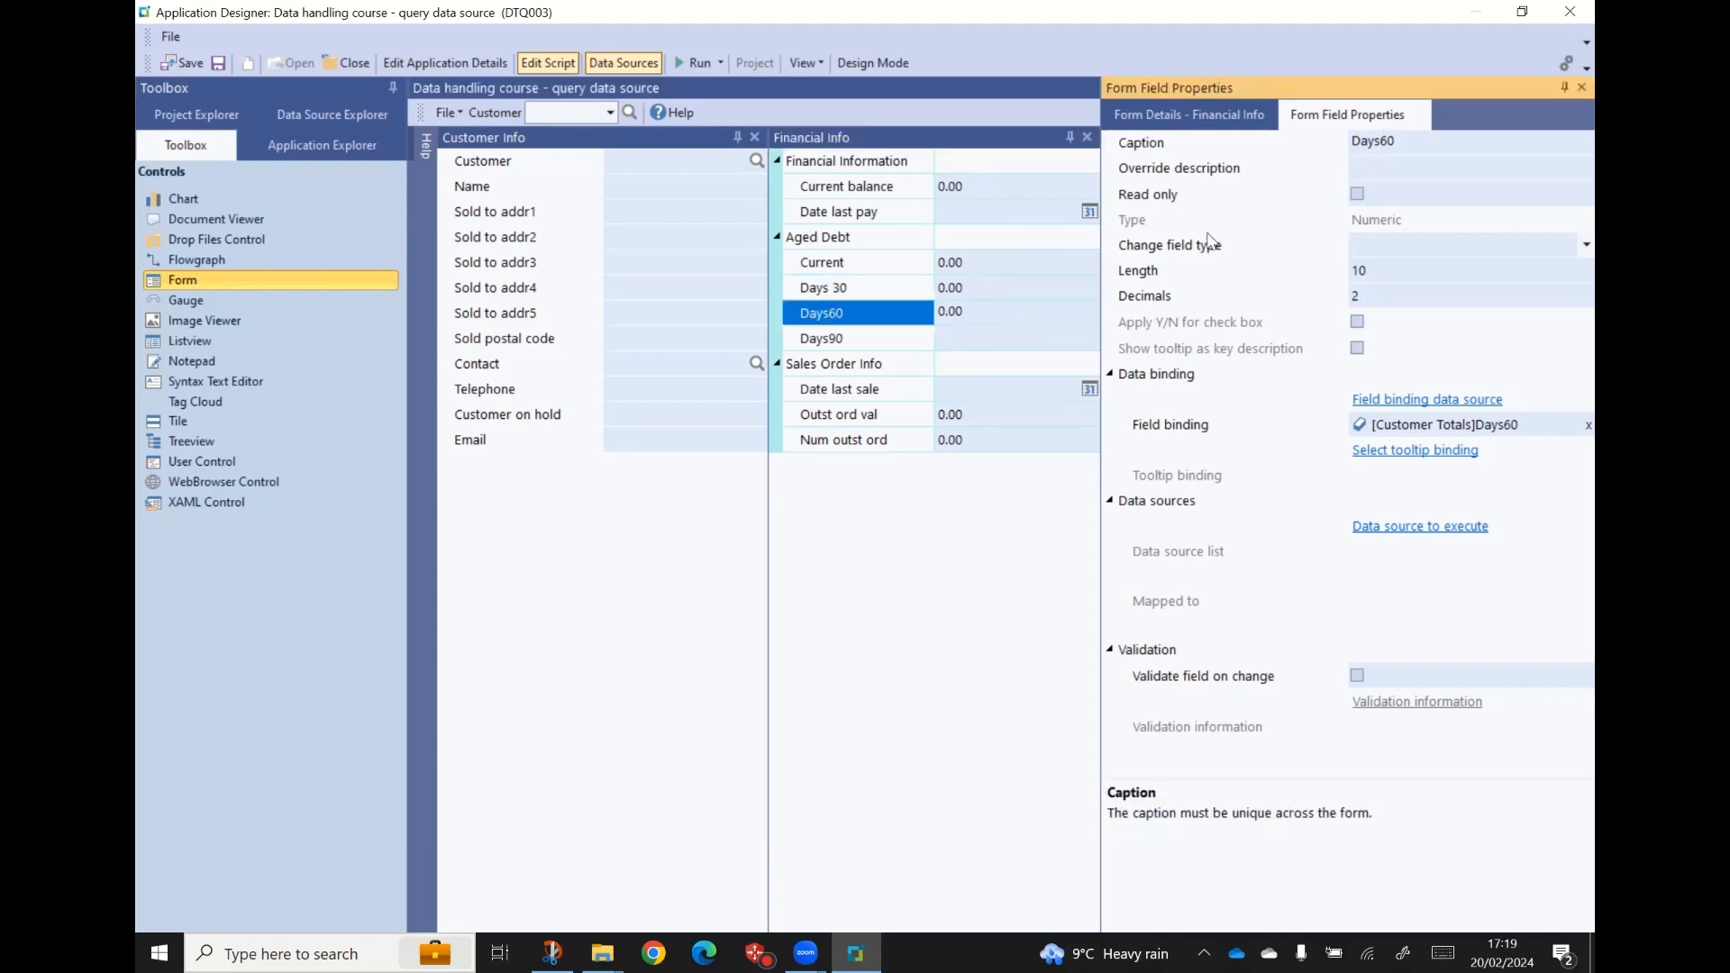
left_click(1381, 146)
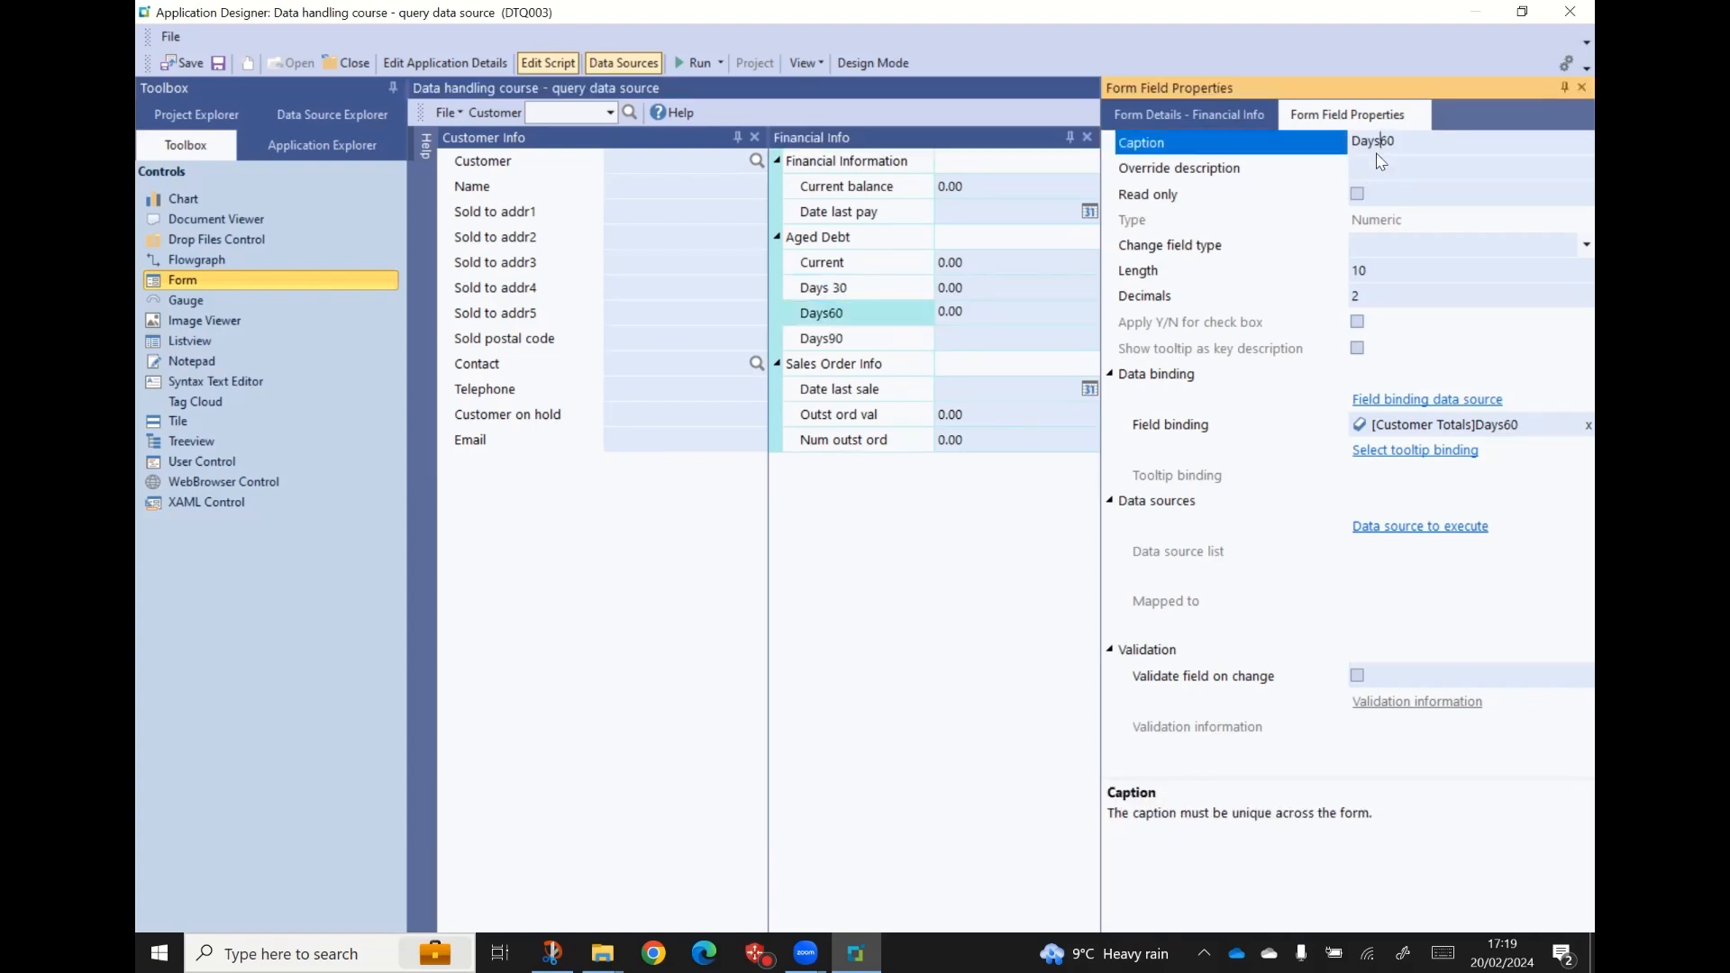
left_click(837, 342)
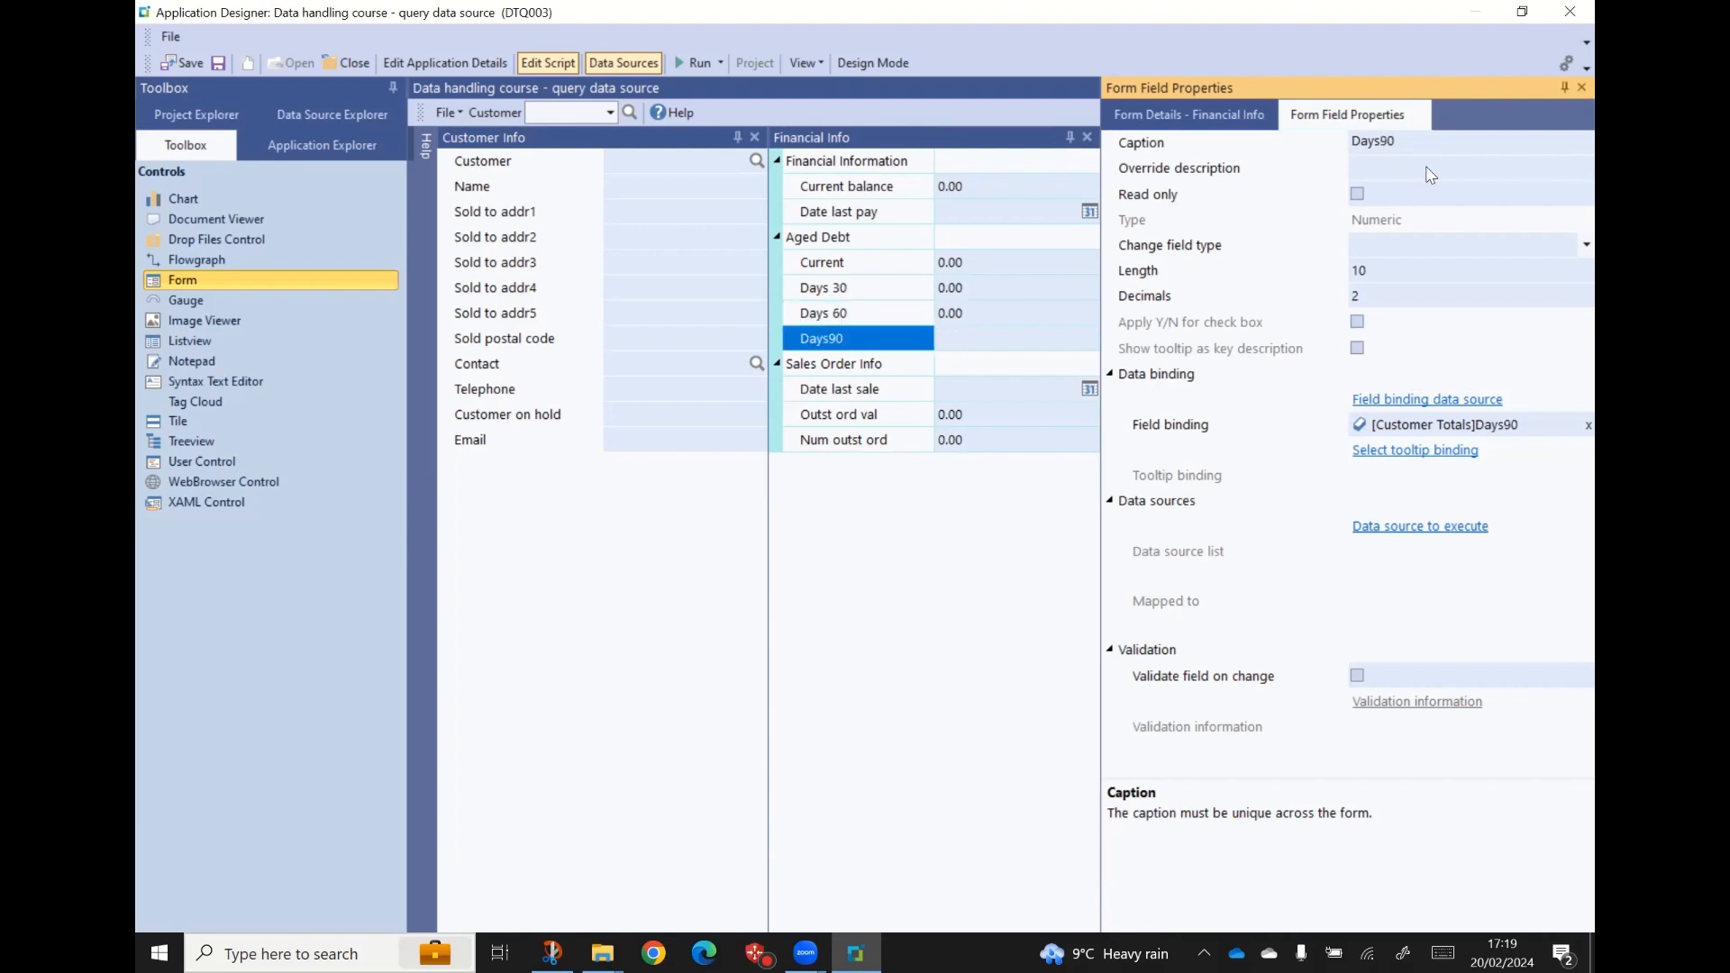
left_click(1381, 144)
left_click(858, 530)
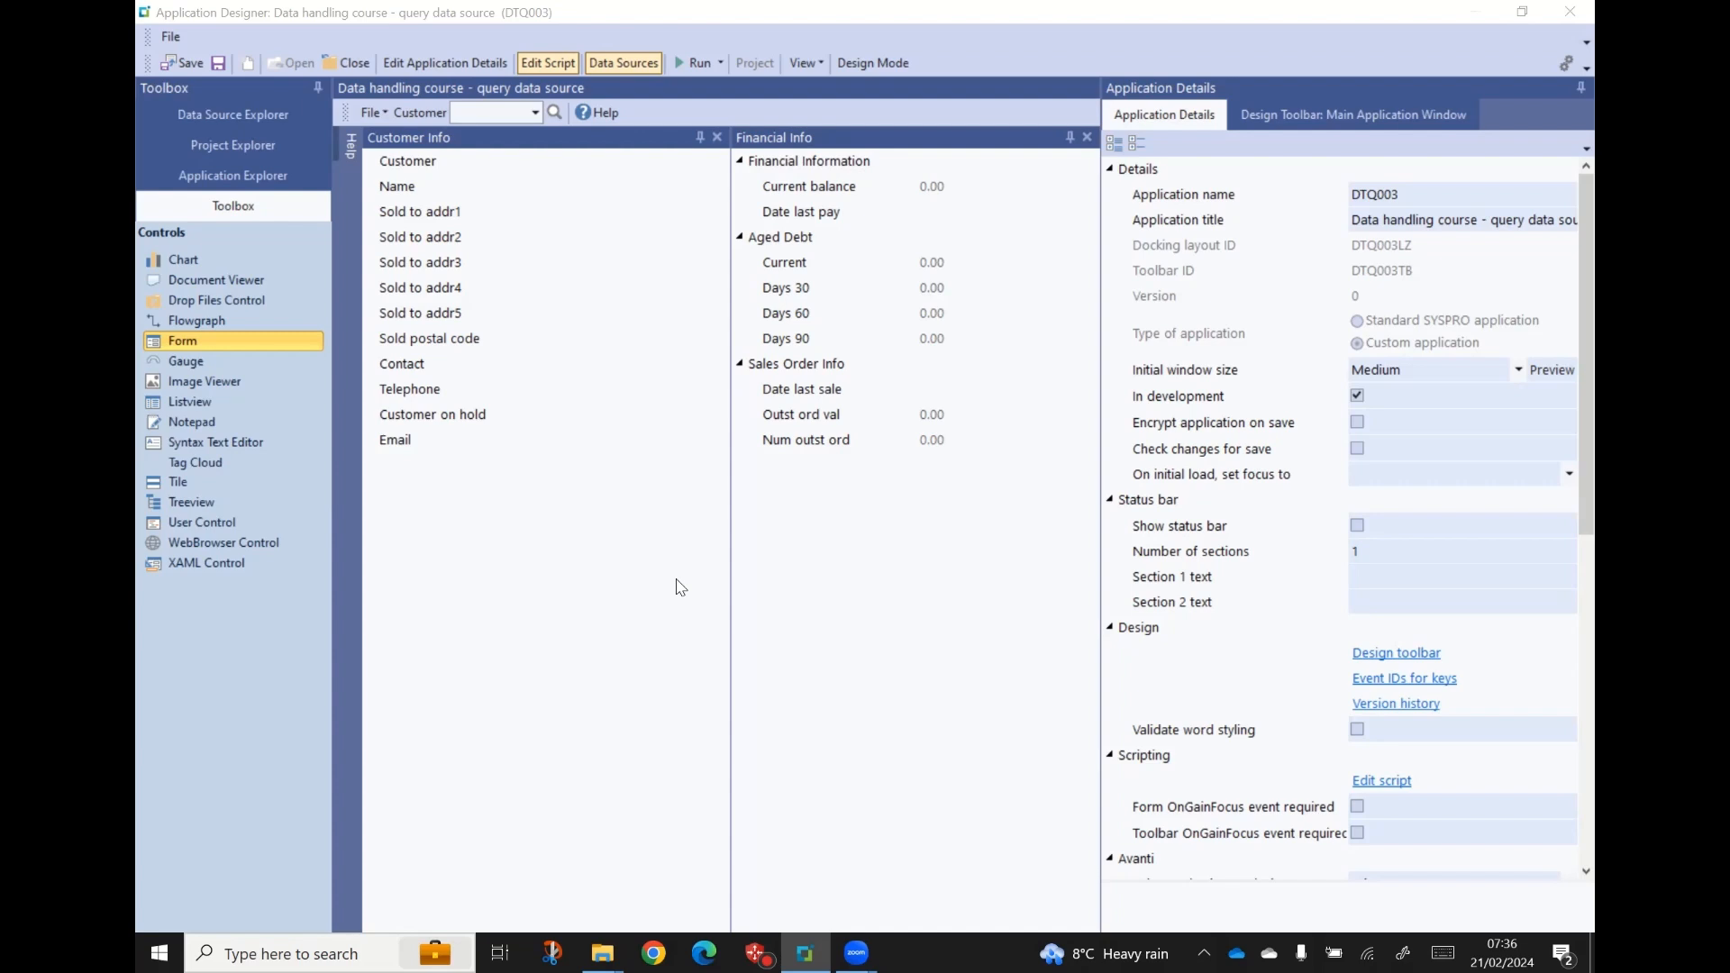
- Assign both the Customer Header and Customer Totals data sources to execute from the Customer combo box on the application toolbar
left_click(480, 121)
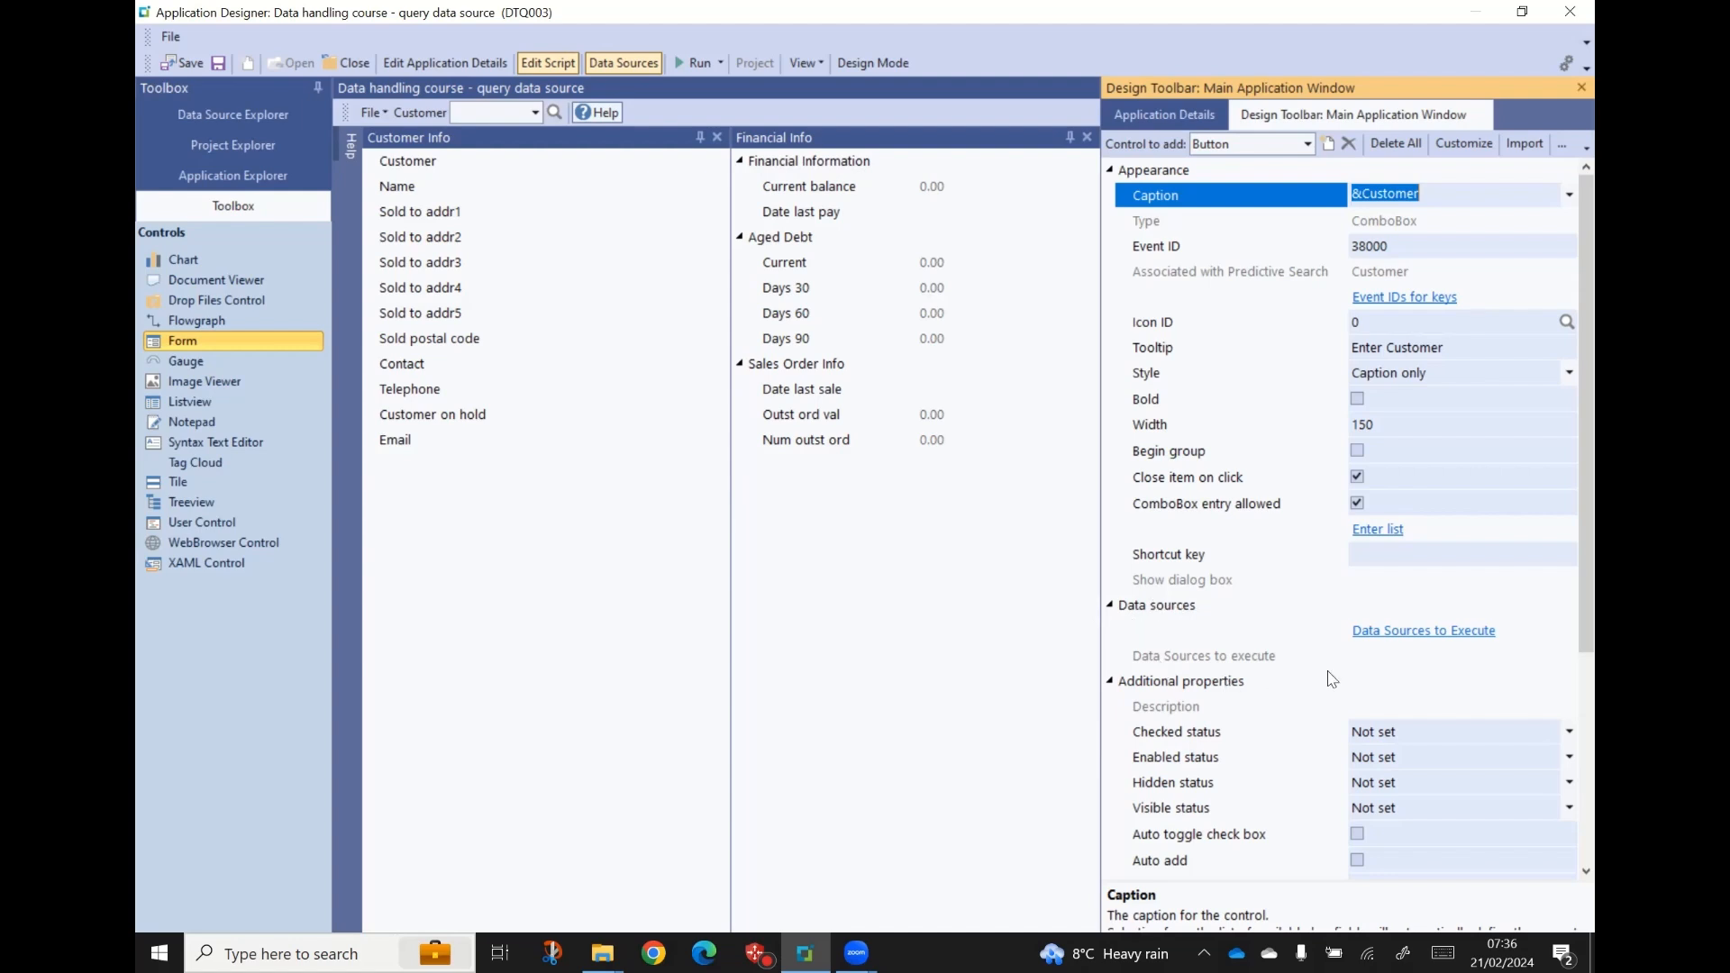
left_click(1406, 635)
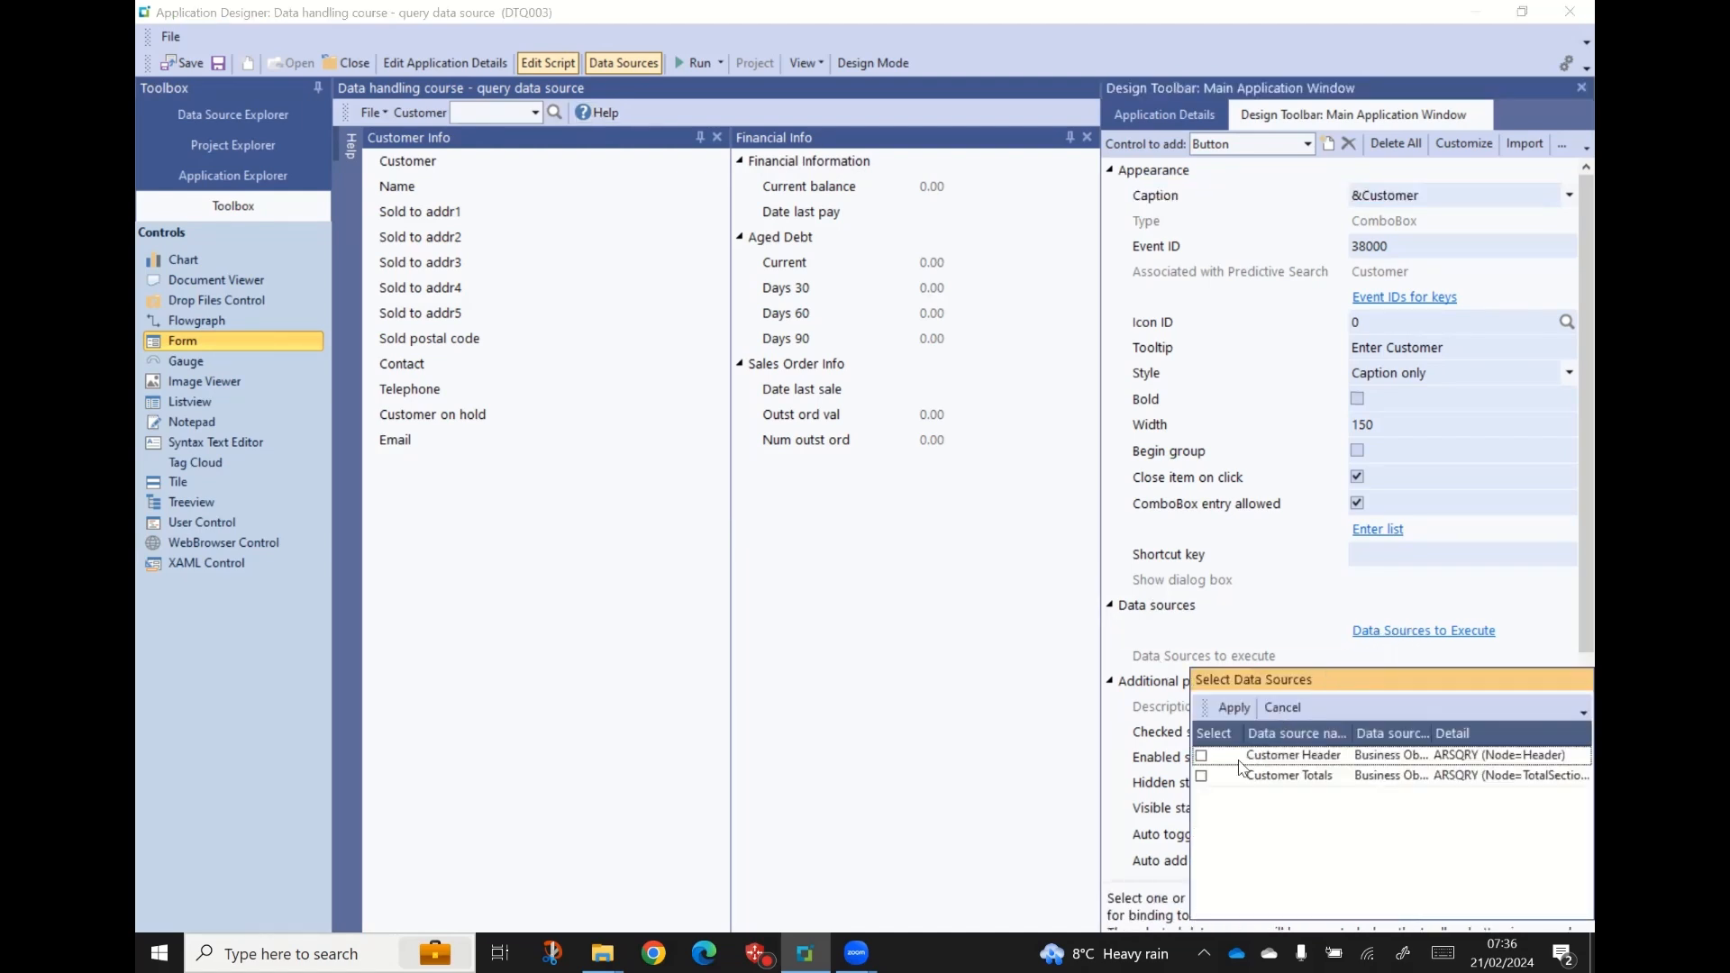
left_click_drag(1400, 682, 1273, 558)
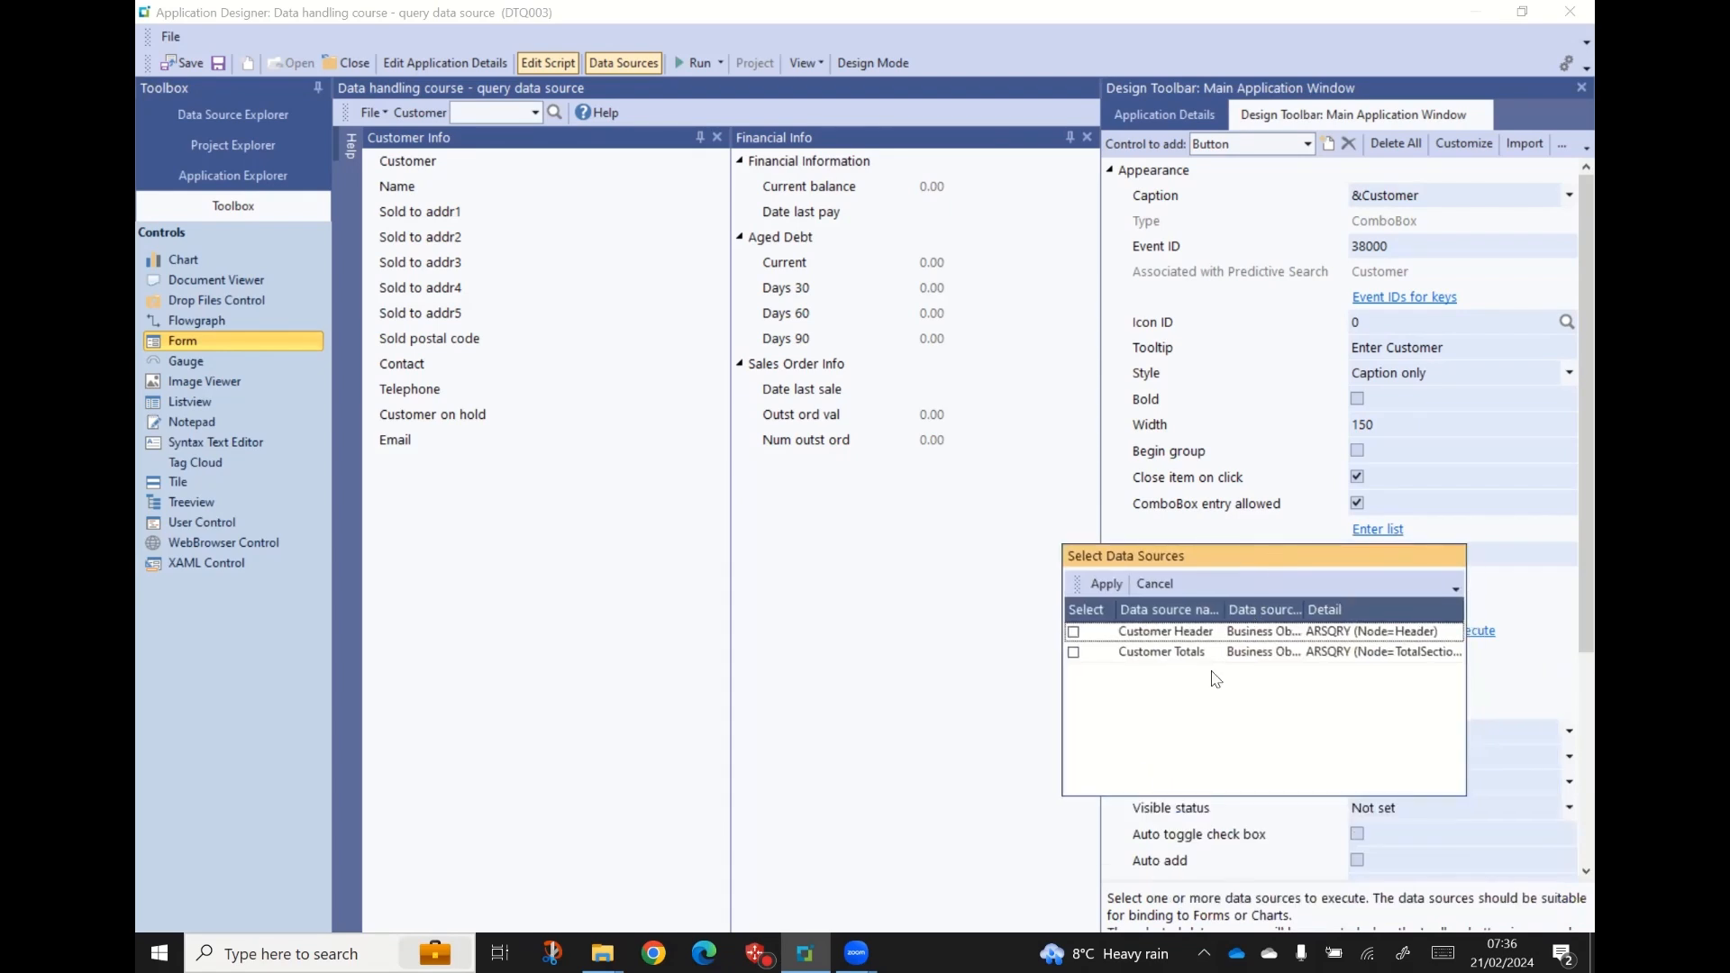
left_click(1073, 633)
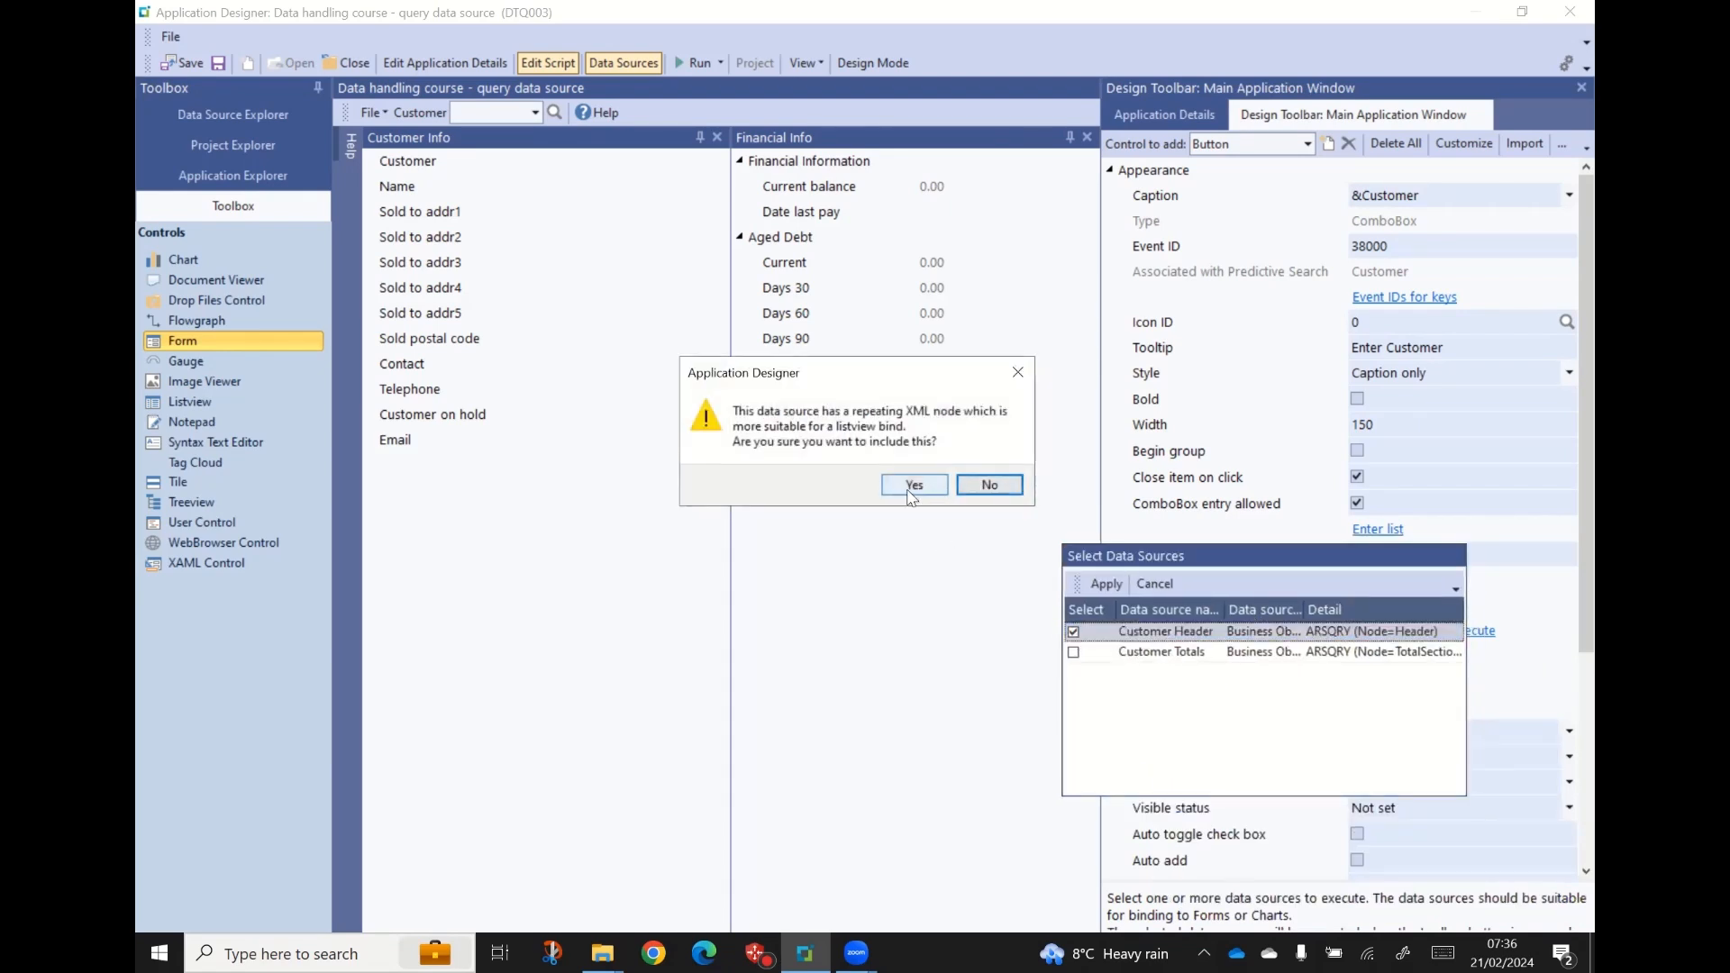
left_click(912, 487)
left_click(1073, 652)
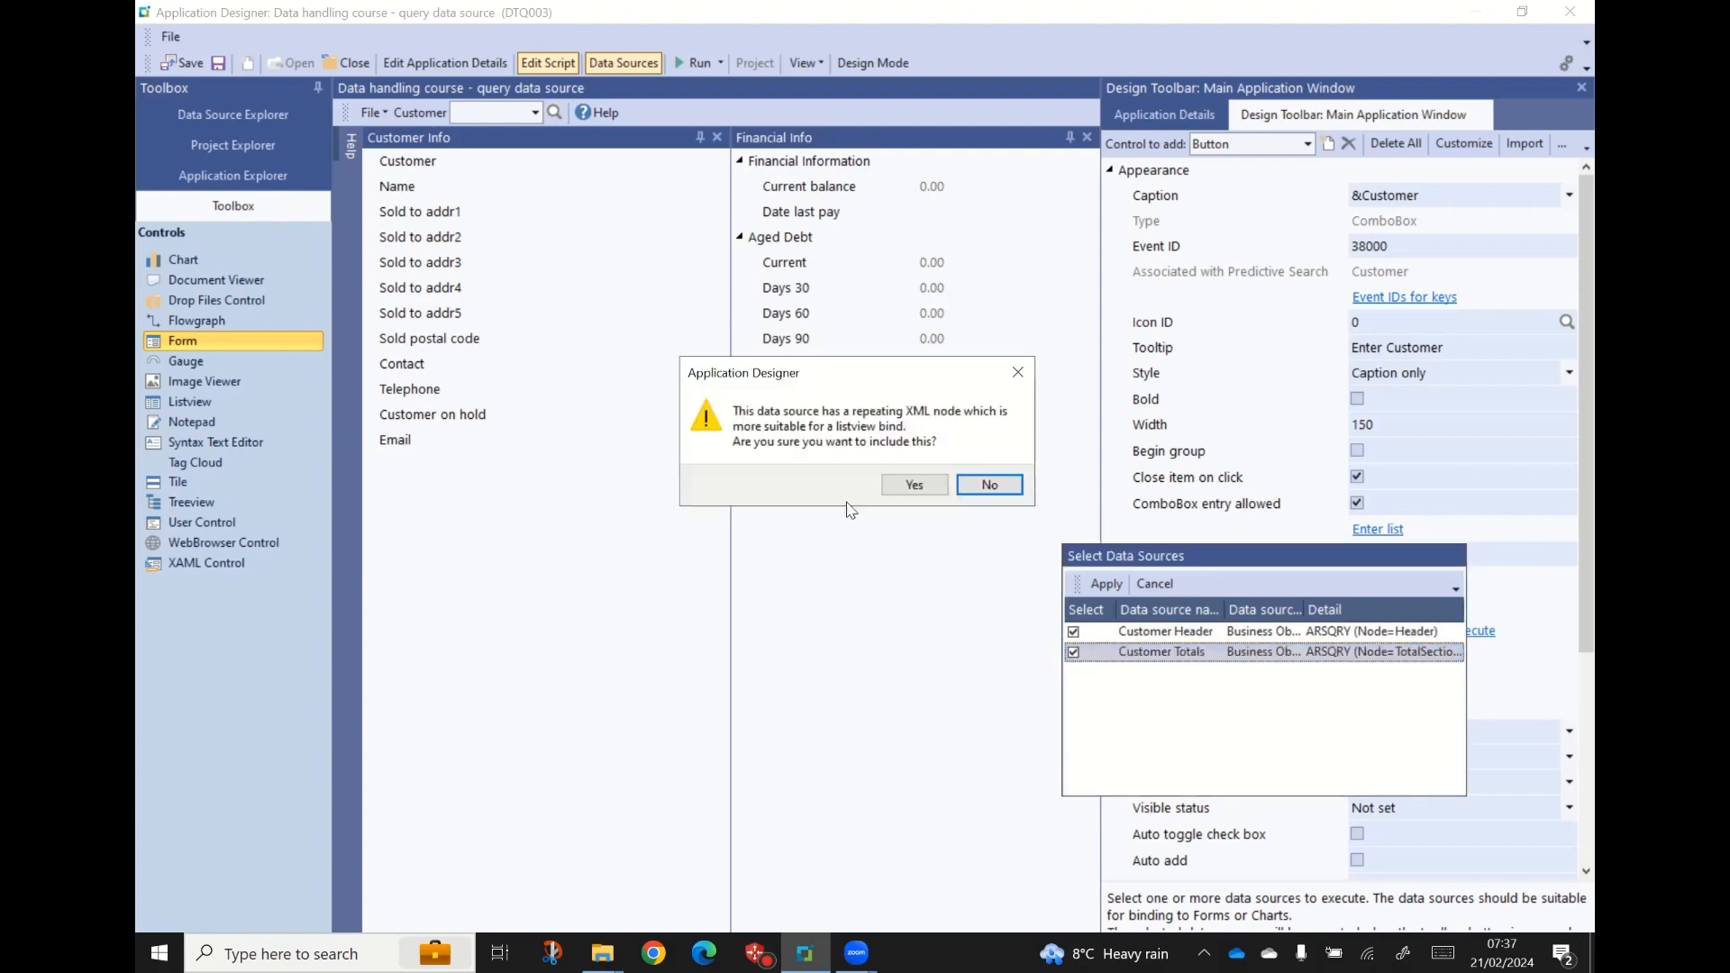
left_click(912, 488)
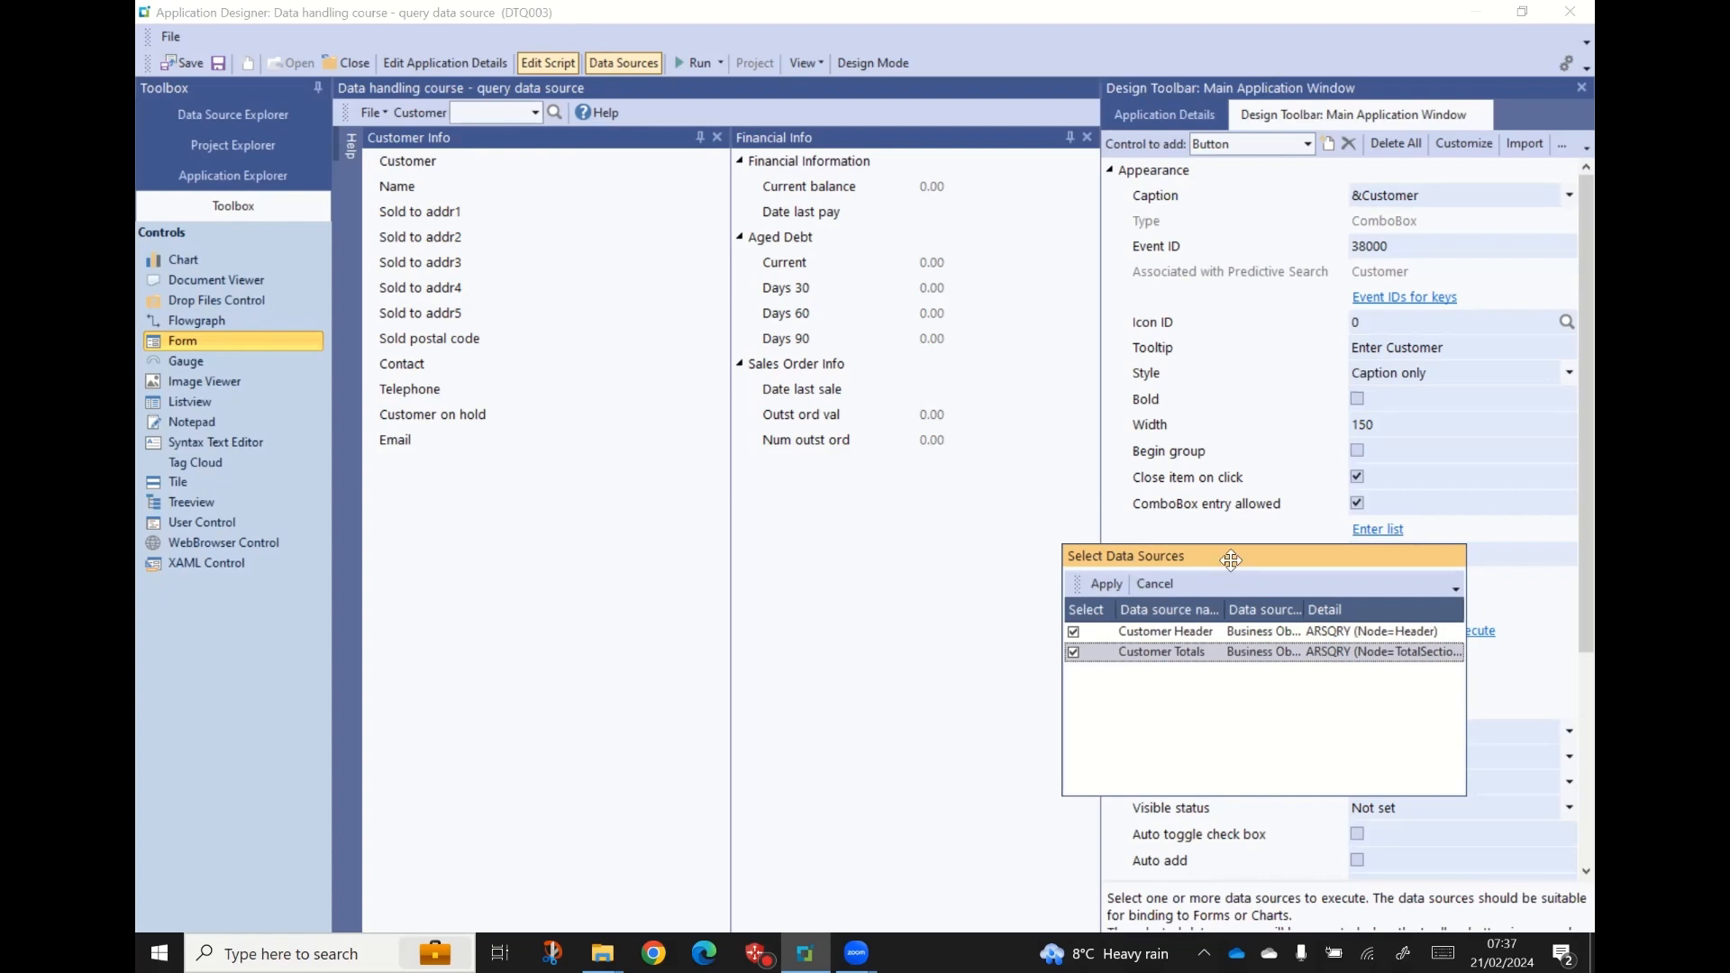
left_click_drag(1231, 561, 1207, 546)
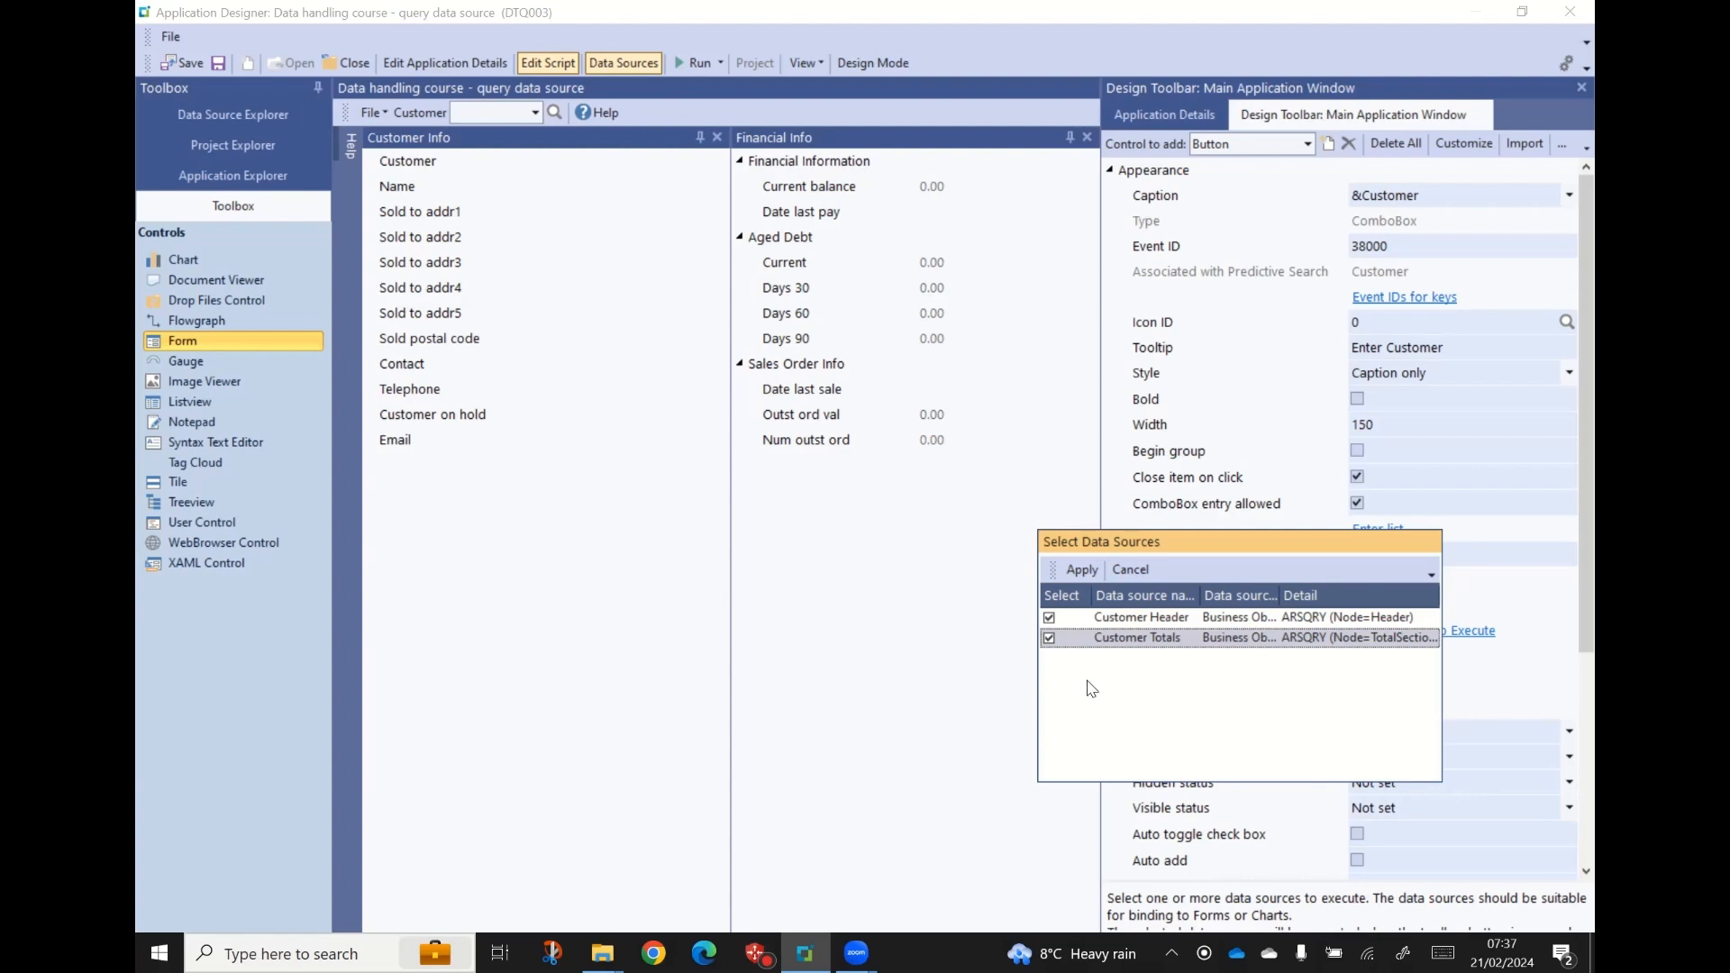
left_click(1126, 642)
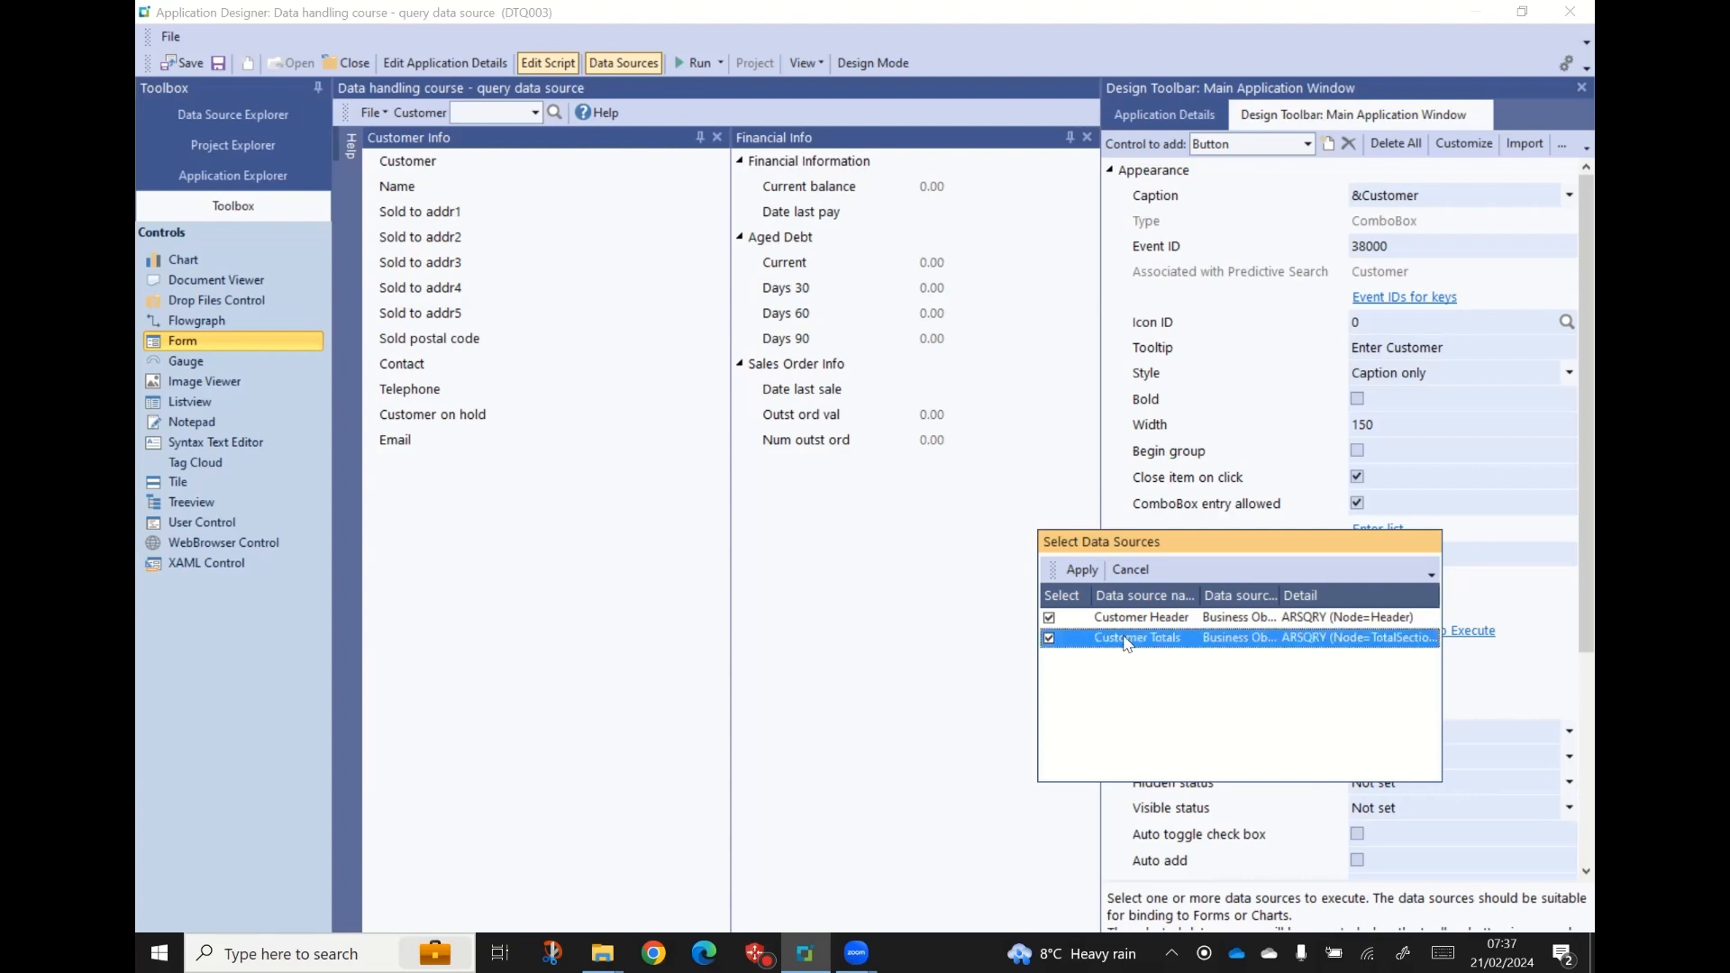
mouse_move(1125, 639)
left_mouse_down()
mouse_move(1123, 619)
mouse_move(1132, 652)
left_mouse_up()
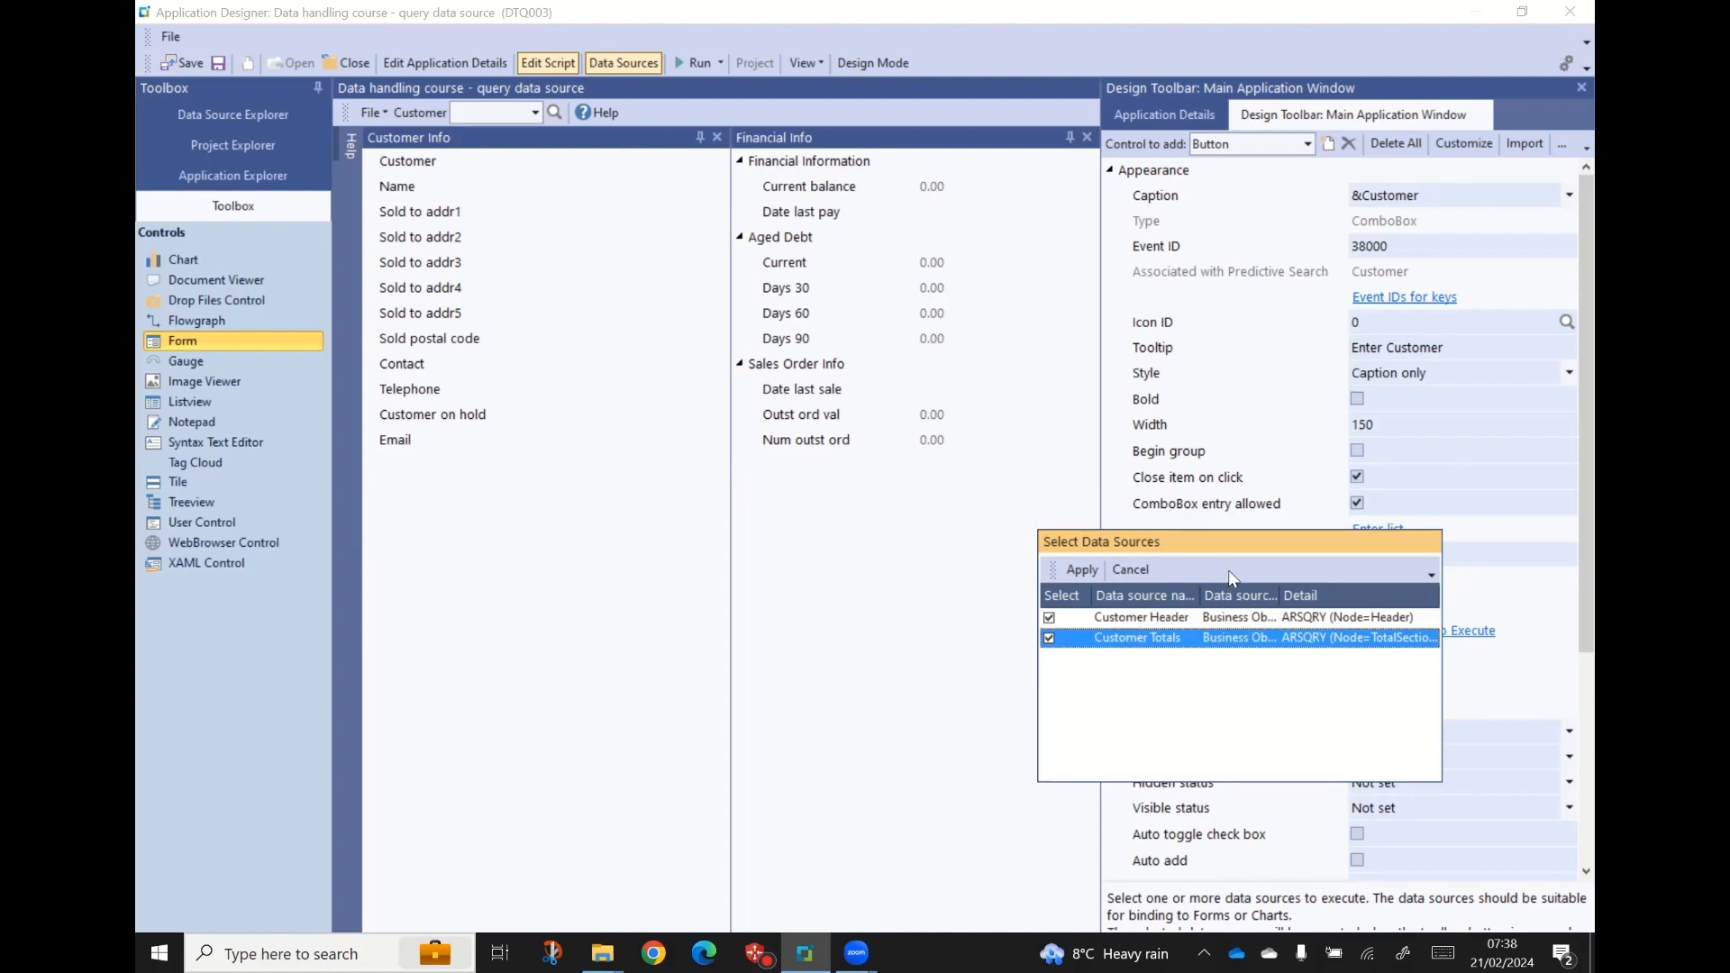
left_click(1082, 572)
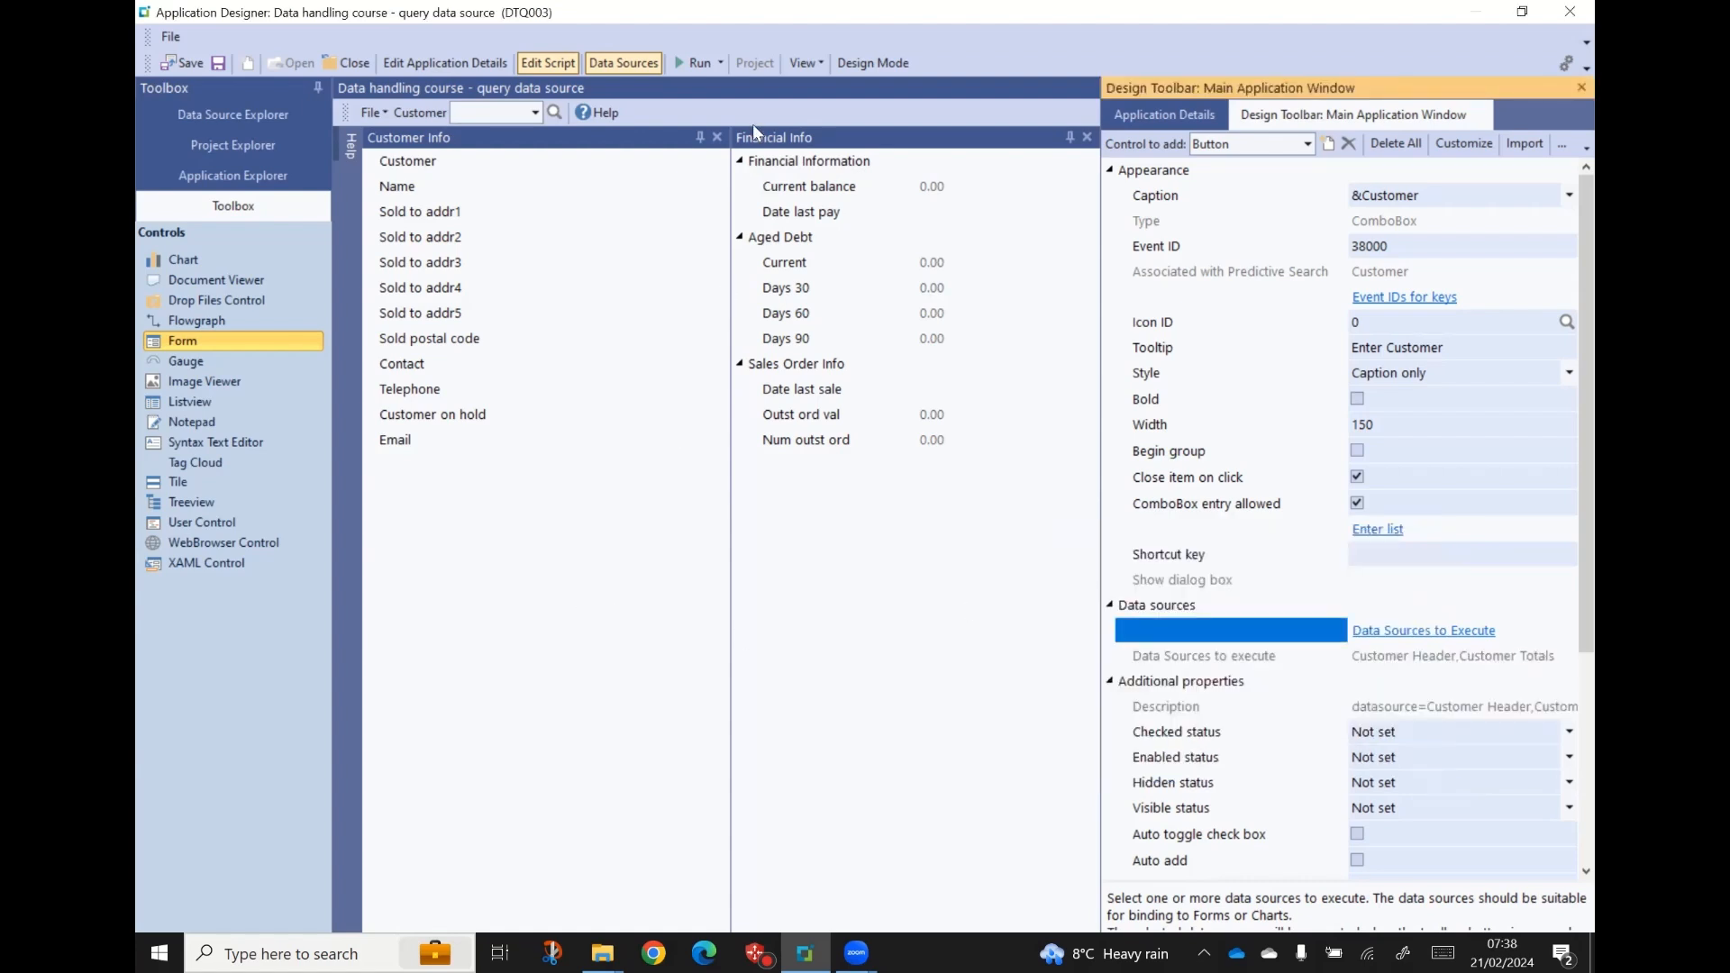
- Review the form fields bound to the Customer Header data source and inspect the Contact field's binding properties
left_click(622, 65)
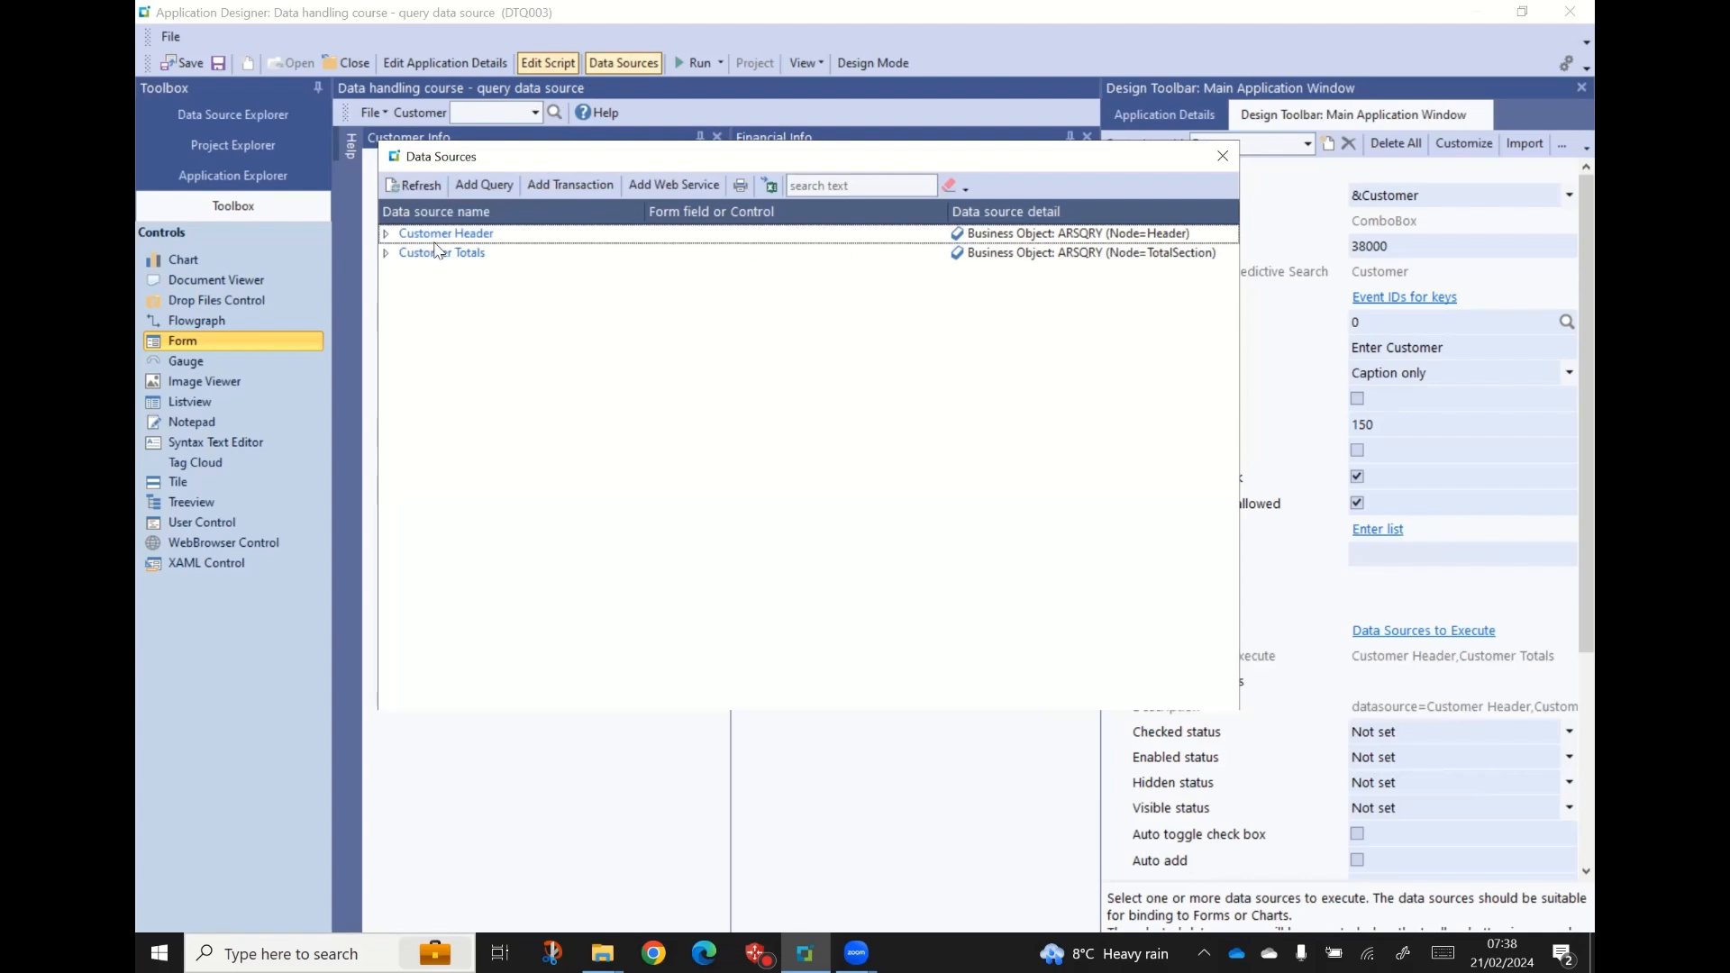
left_click(386, 236)
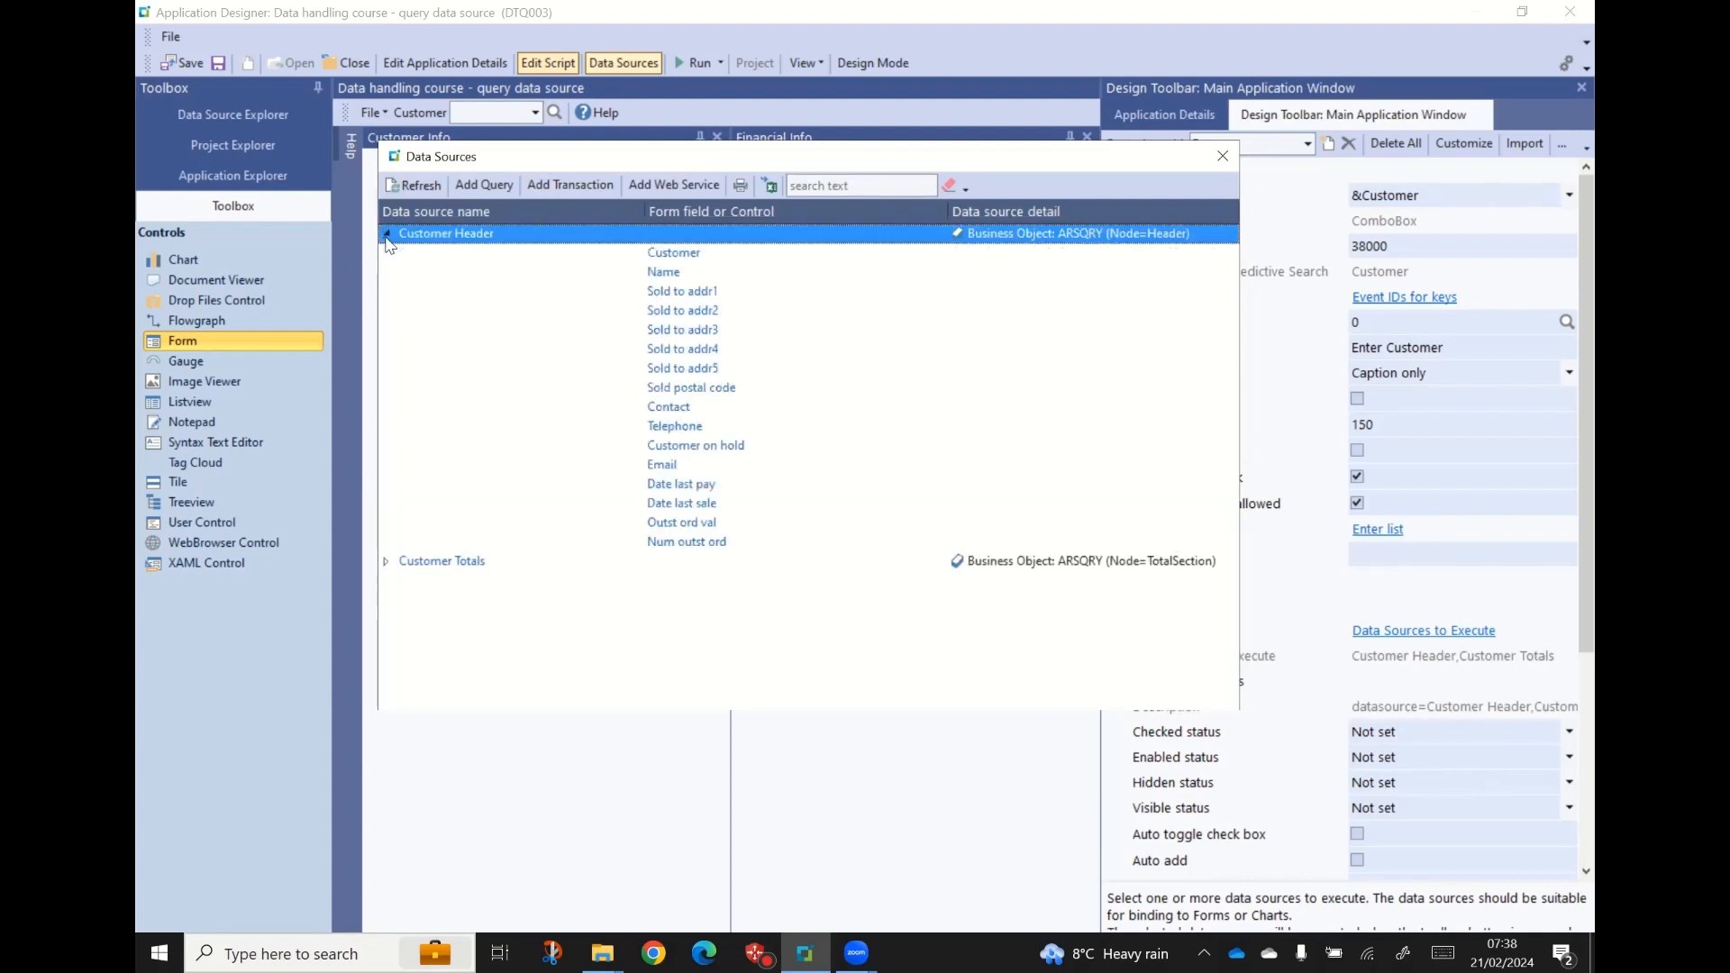
left_click(669, 410)
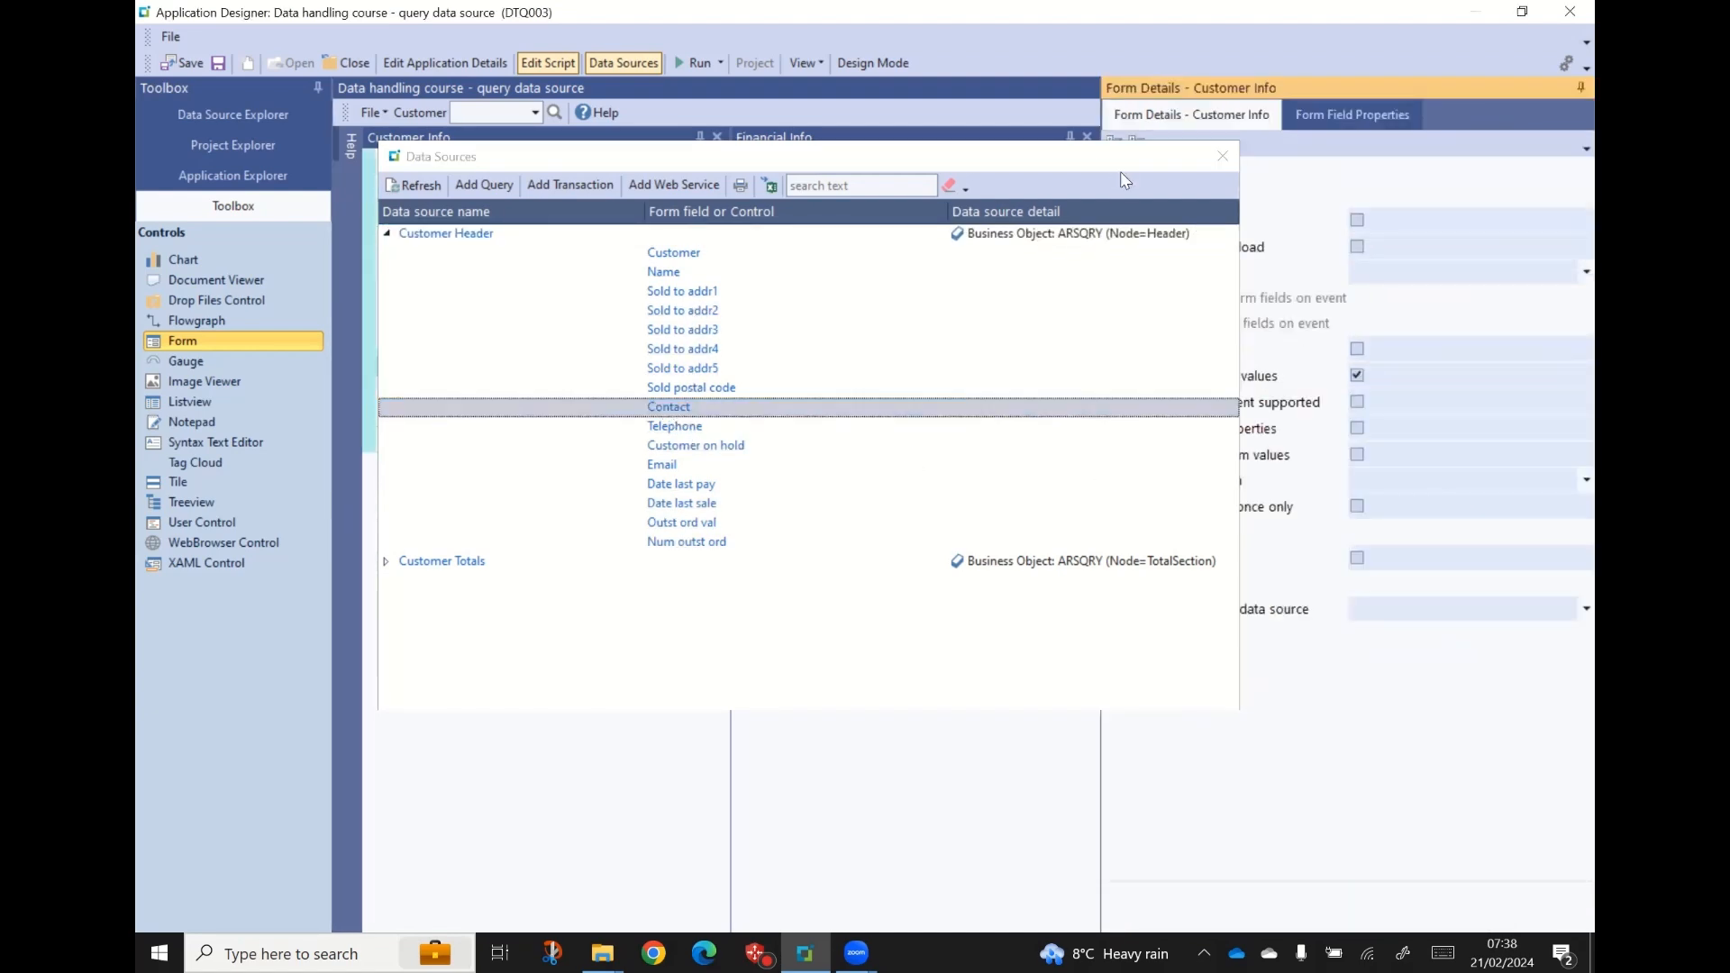
left_click_drag(1077, 161, 913, 166)
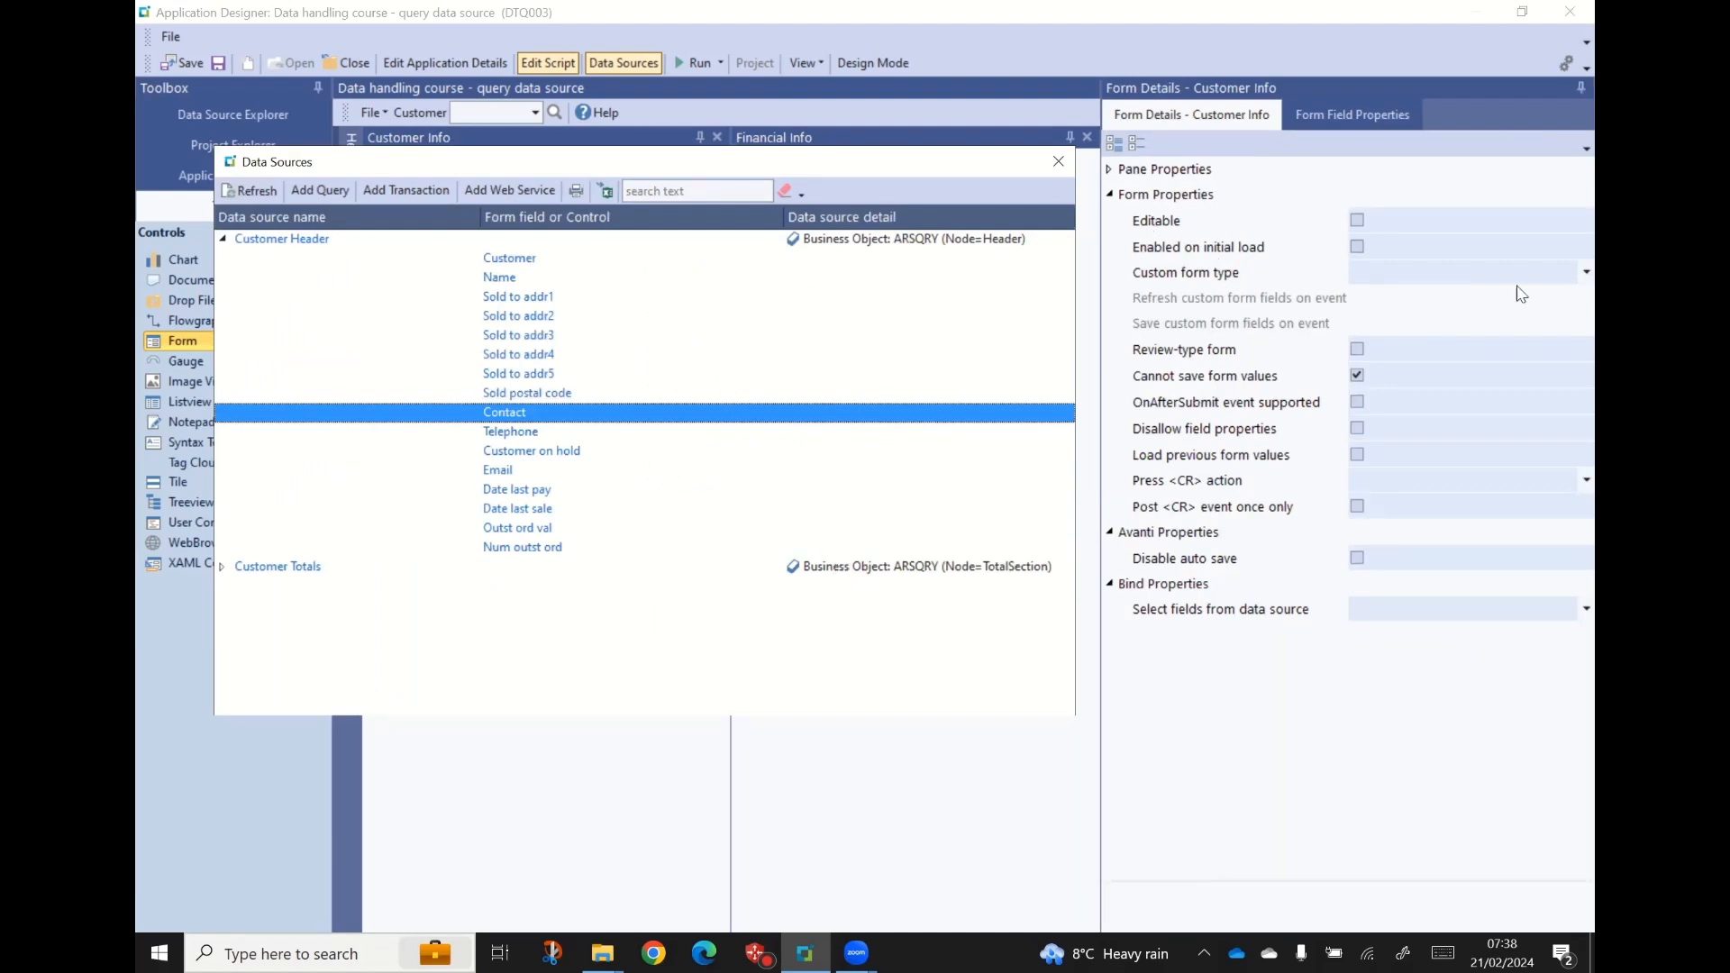
left_click(1359, 119)
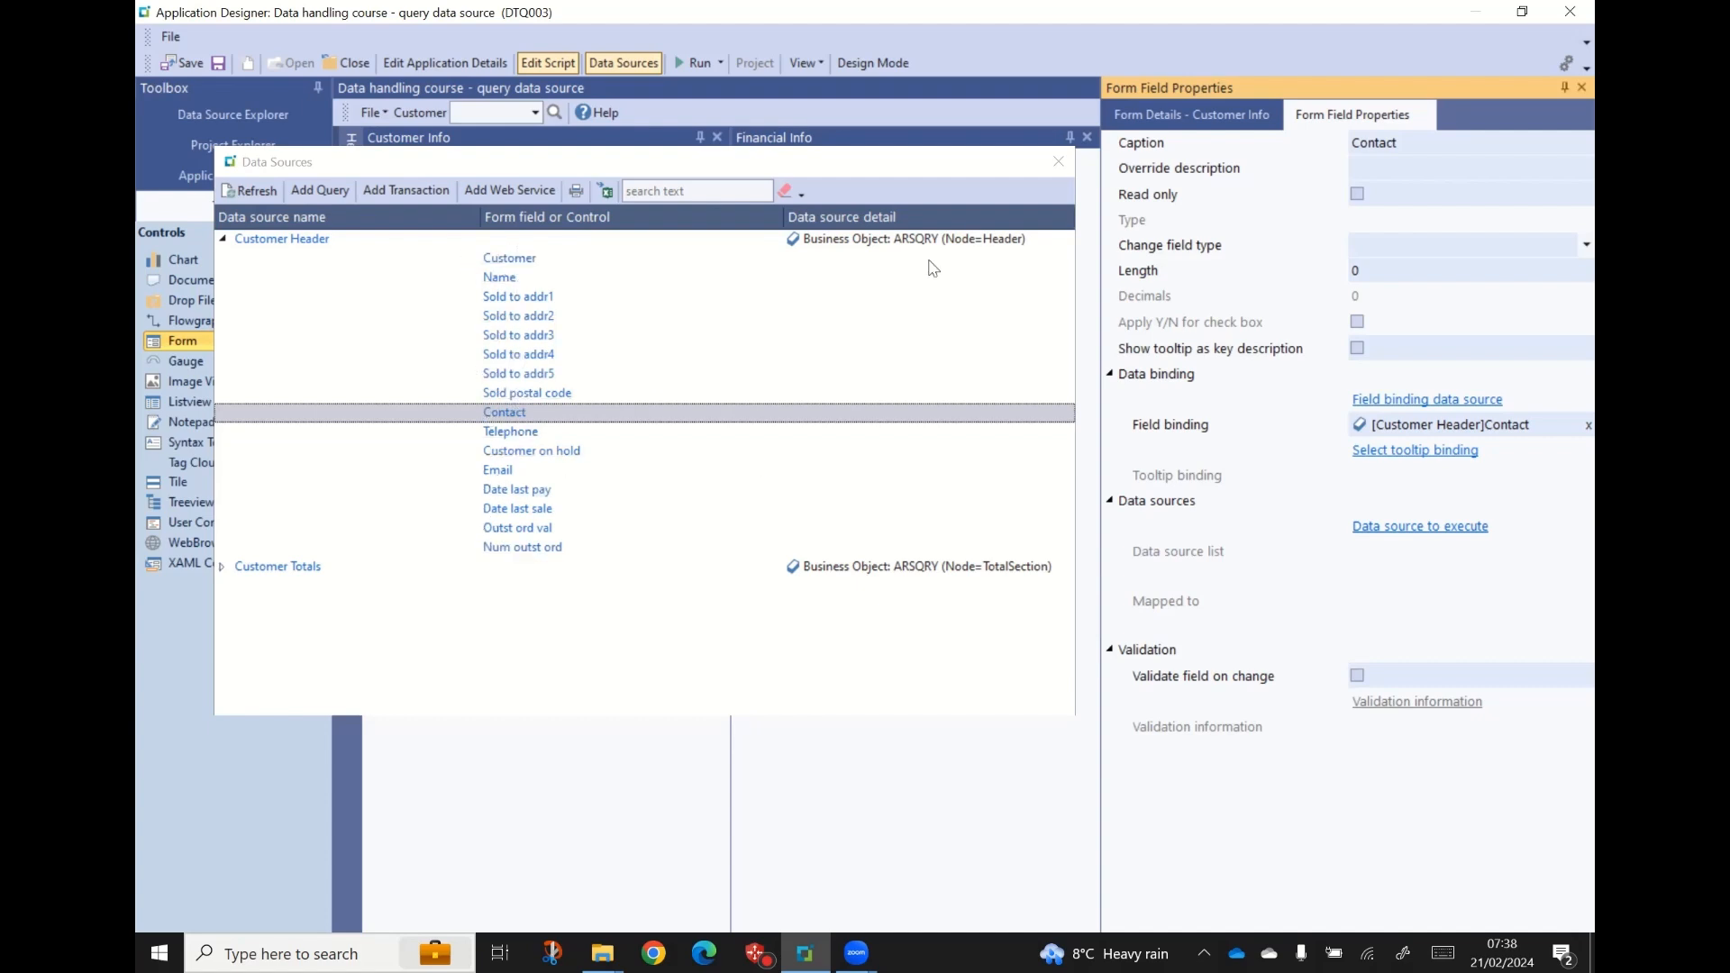
- Run the application and query a customer by number to check that both forms populate
left_click(1059, 161)
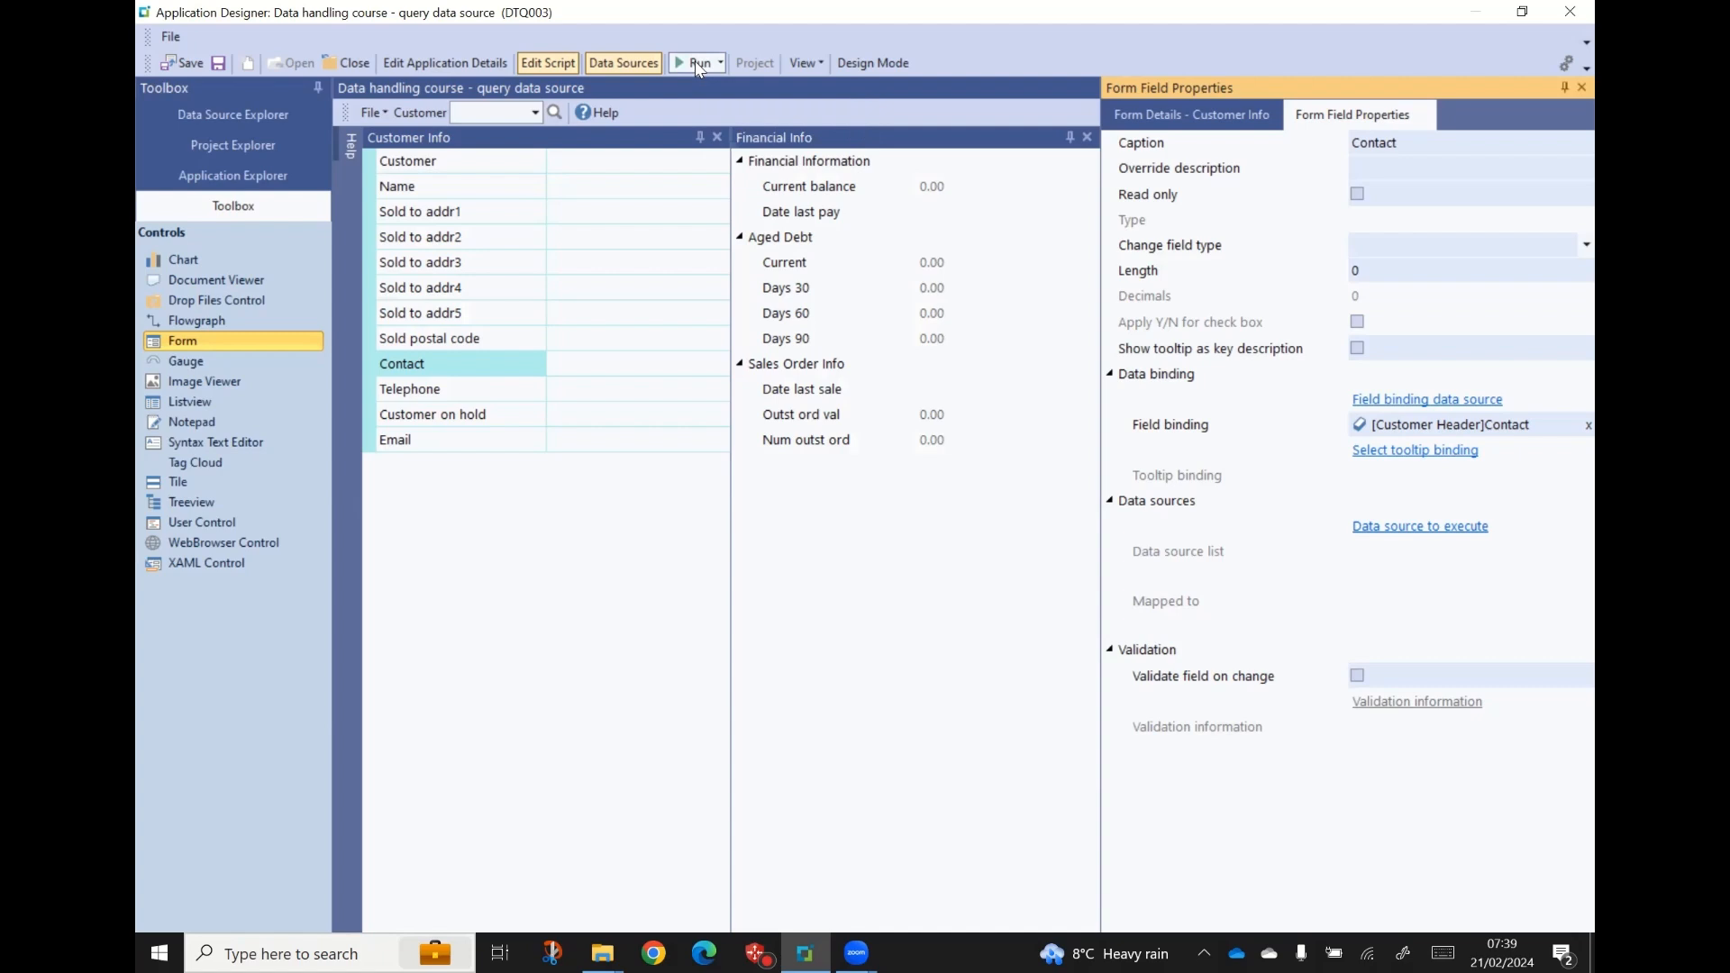
left_click(698, 65)
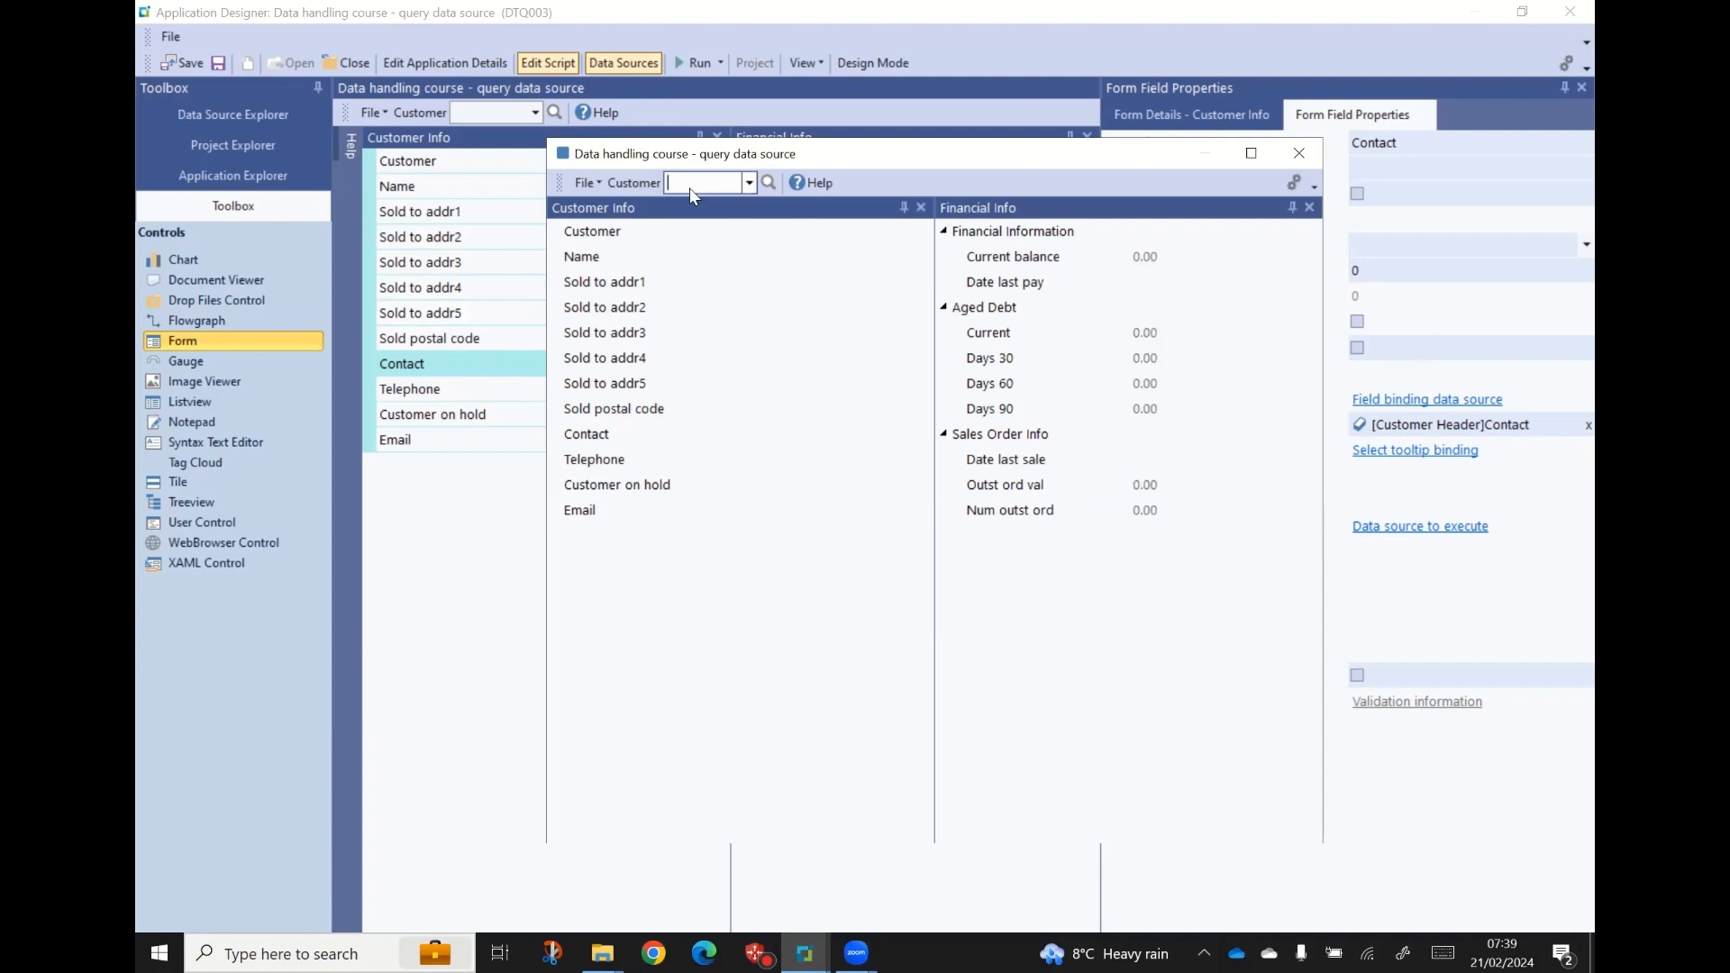
type("1")
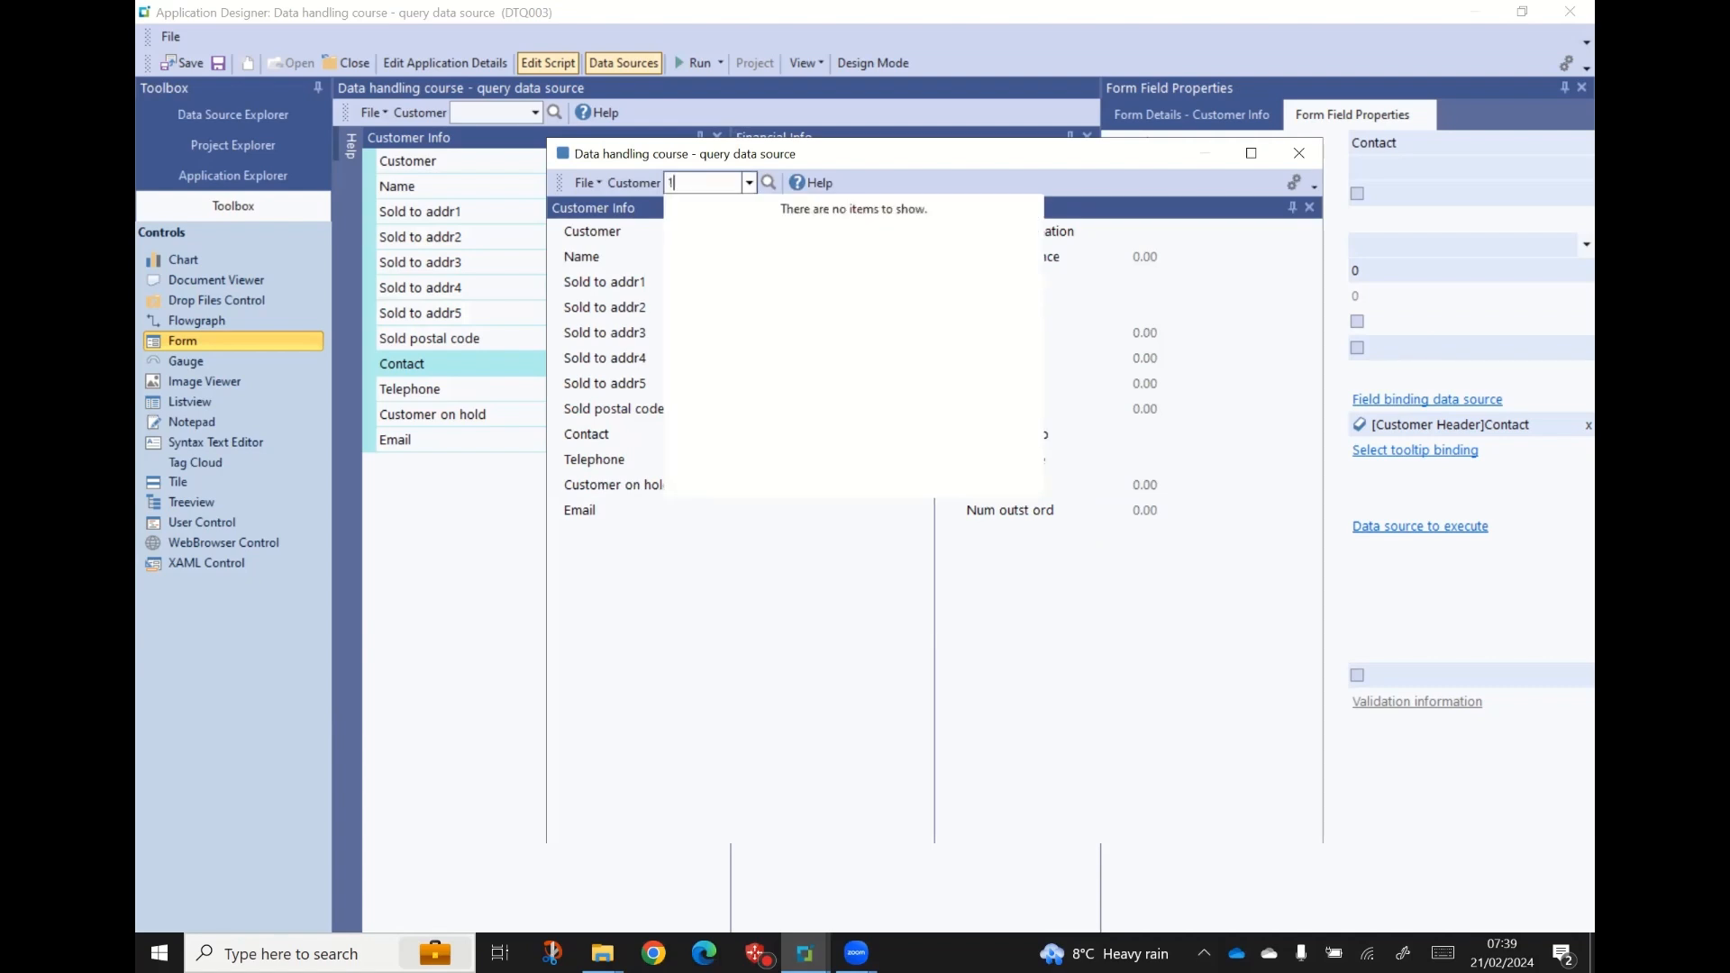
key("Return")
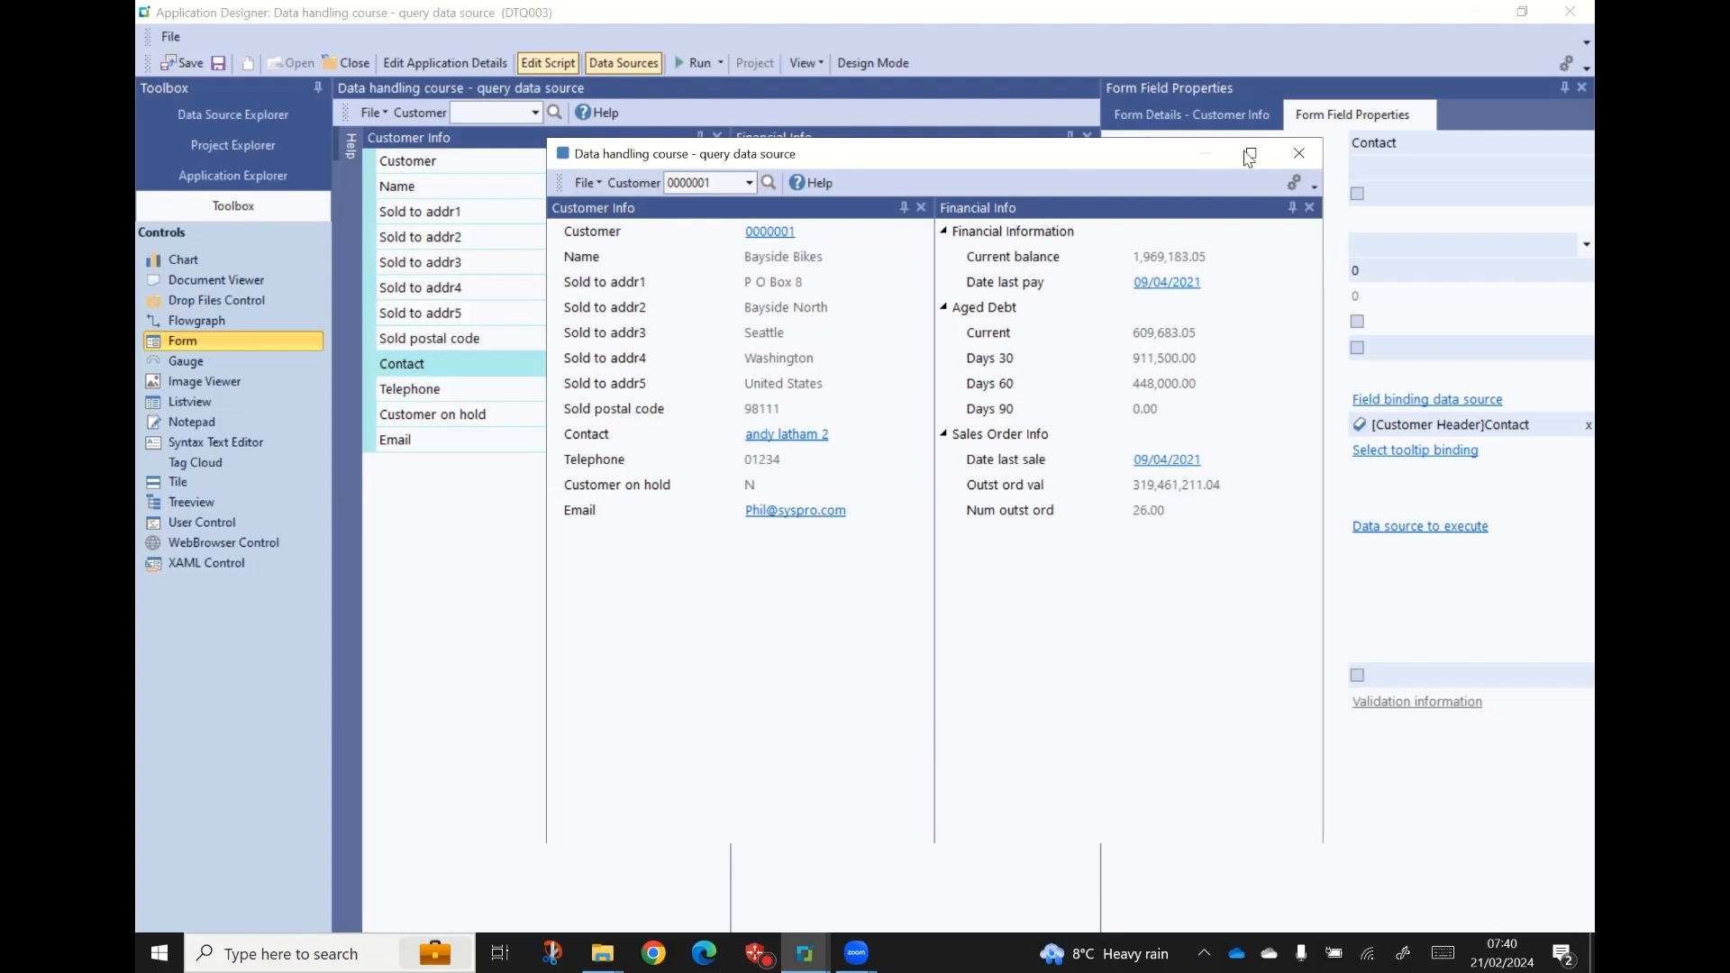
left_click(1298, 155)
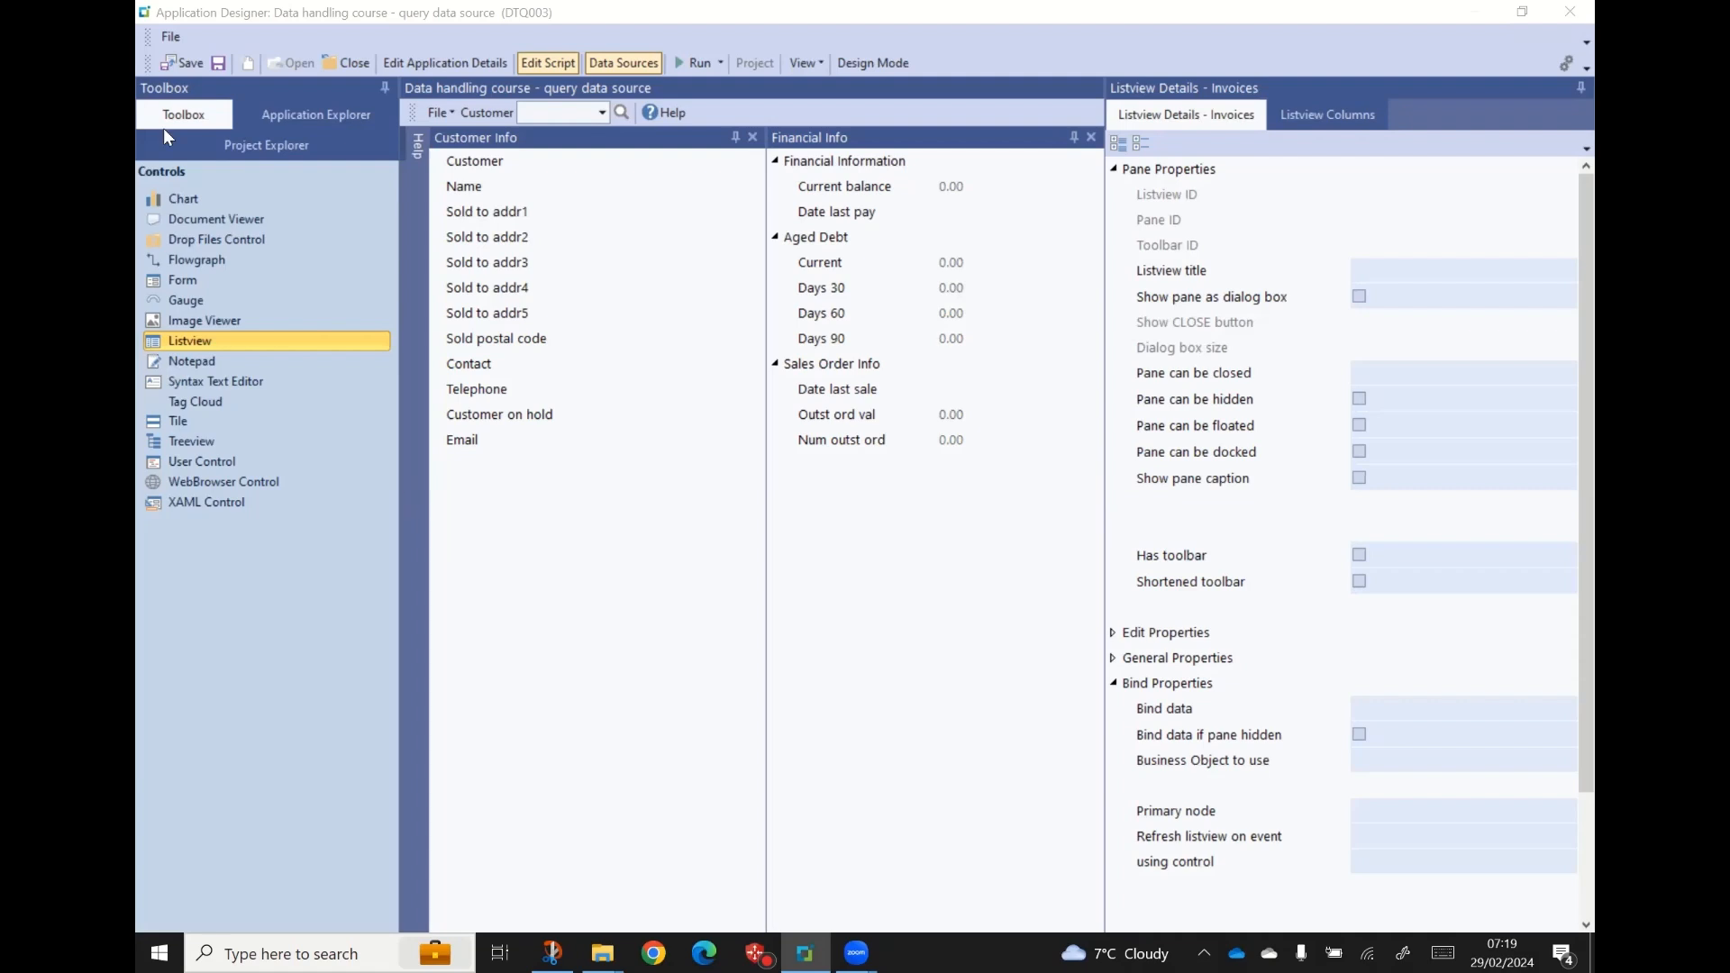
- Add a listview pane to the application and dock it beneath the Customer Info form
left_click(198, 340)
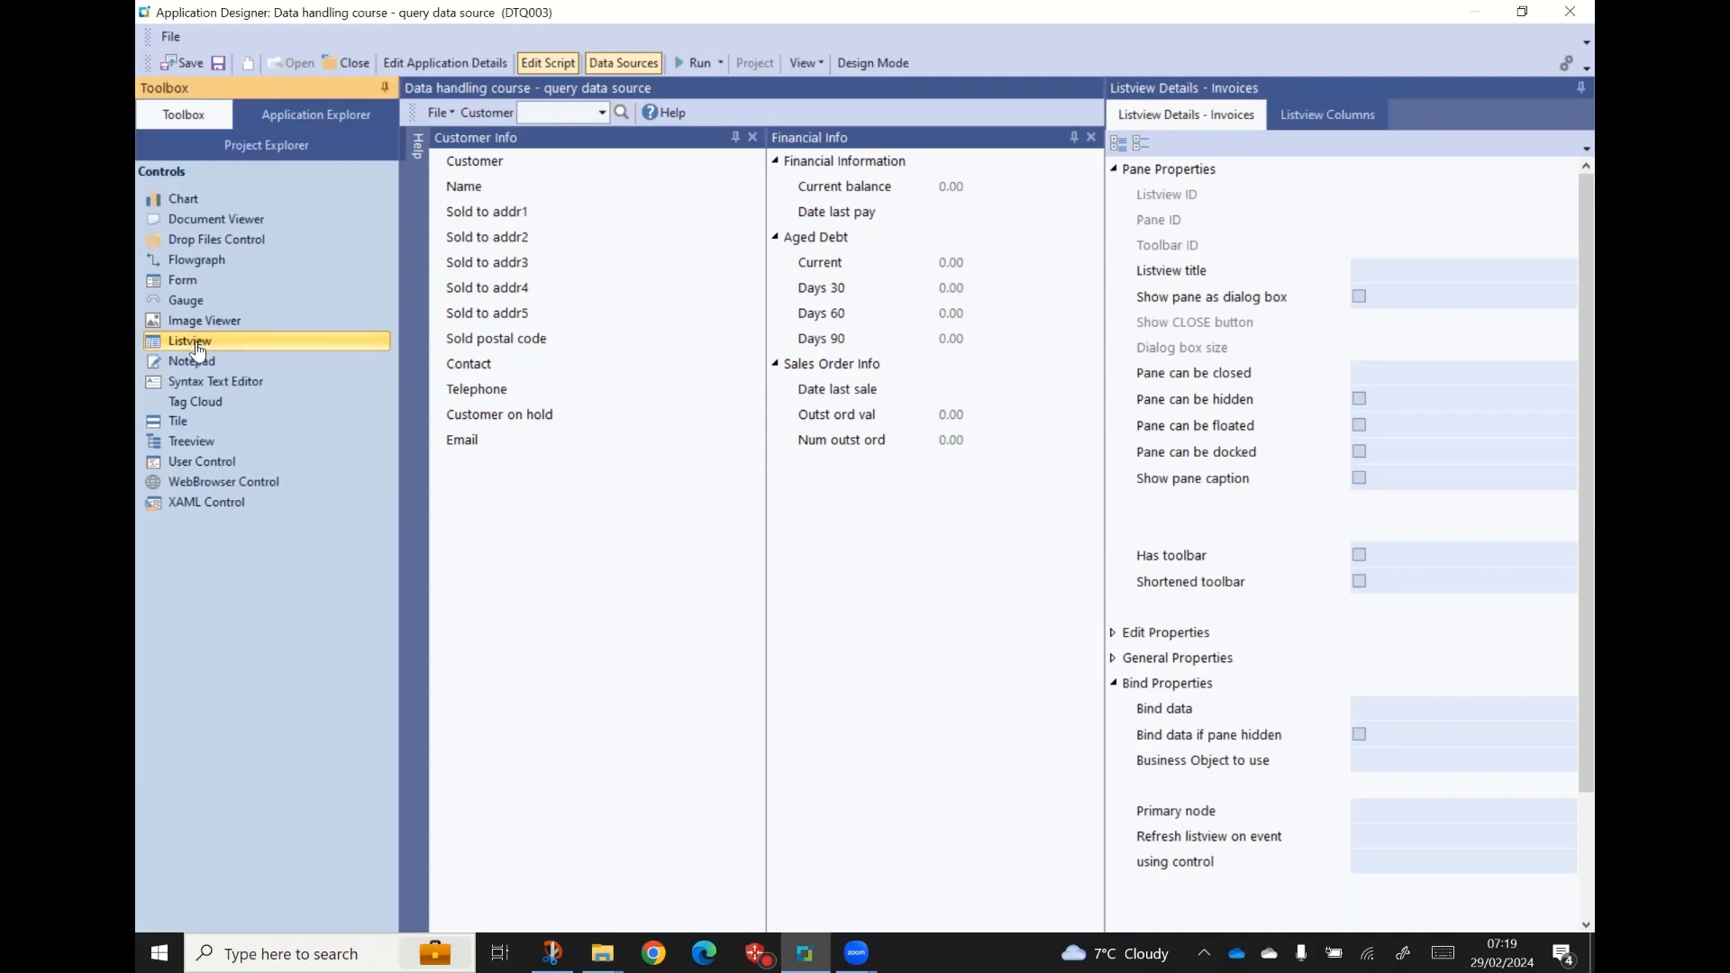
left_click_drag(198, 346, 500, 127)
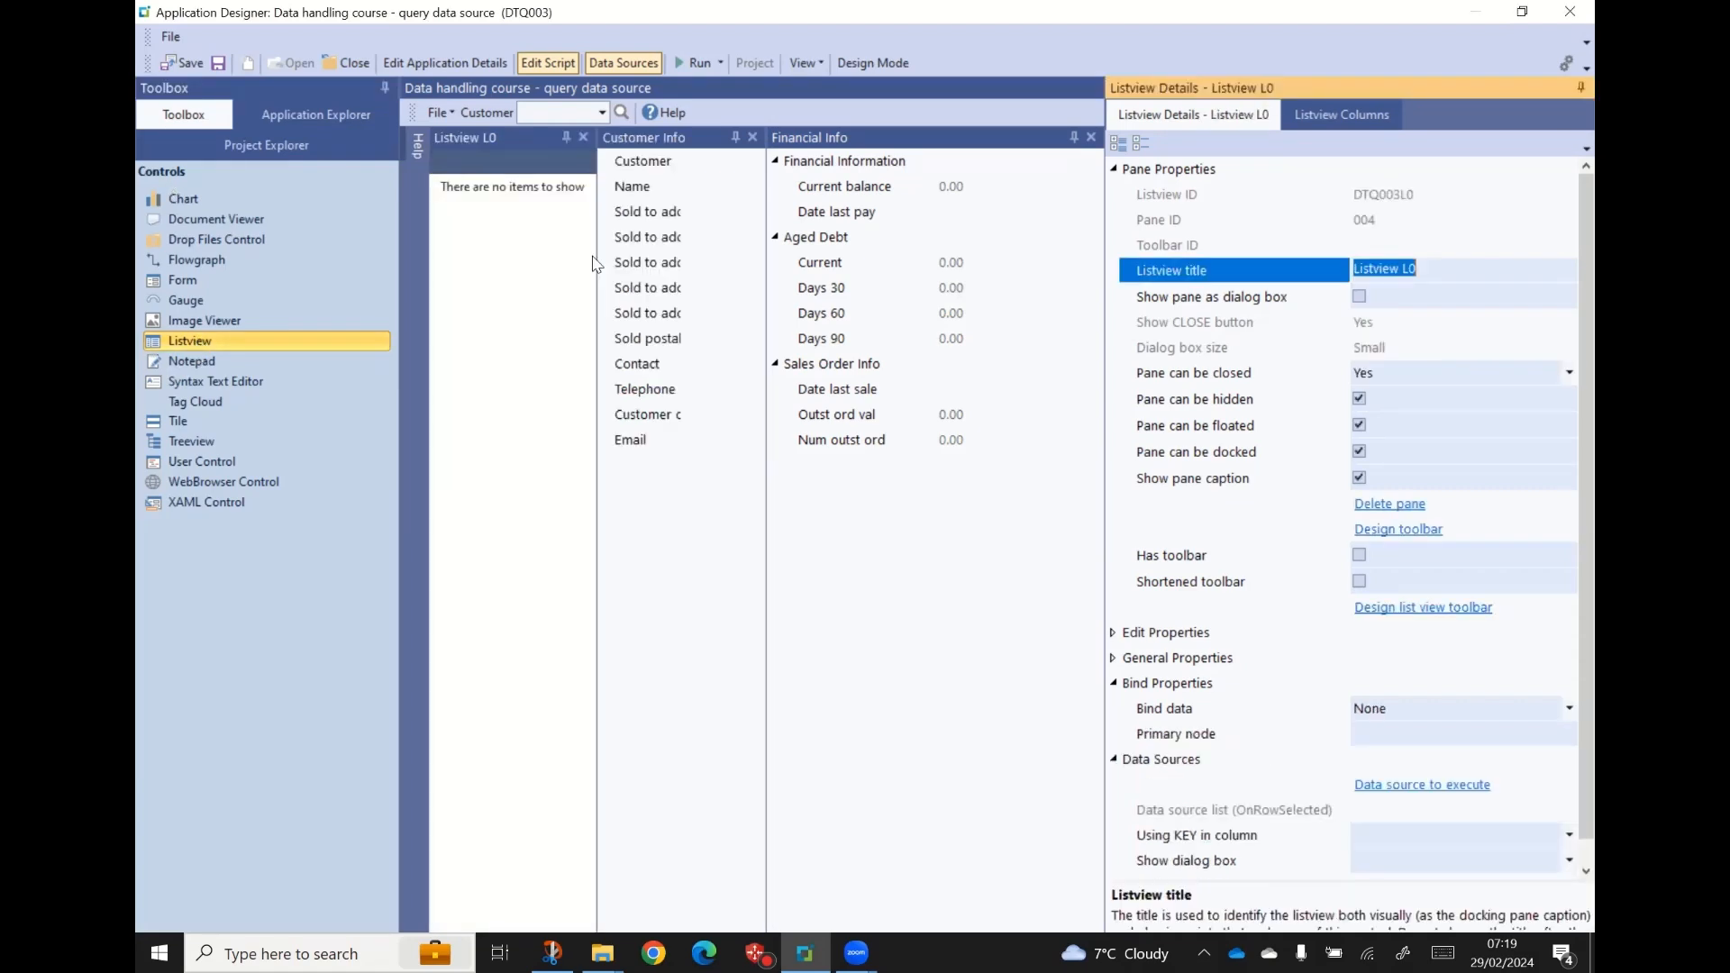
double_click(502, 137)
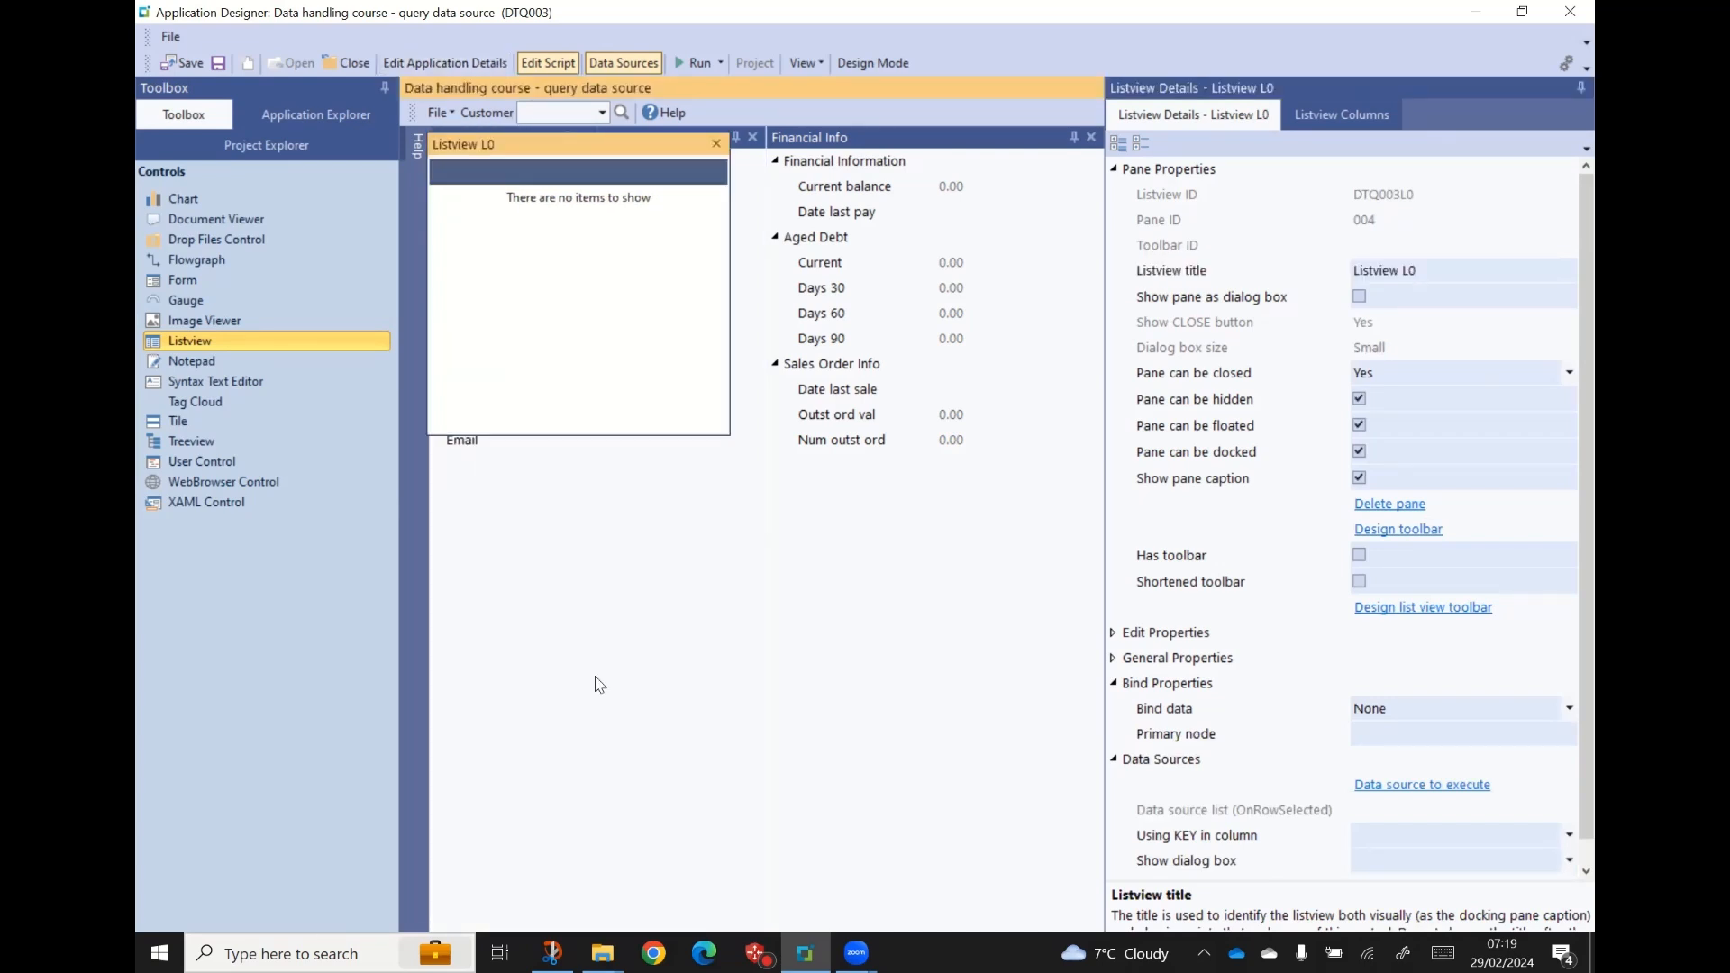
left_click_drag(595, 685, 555, 553)
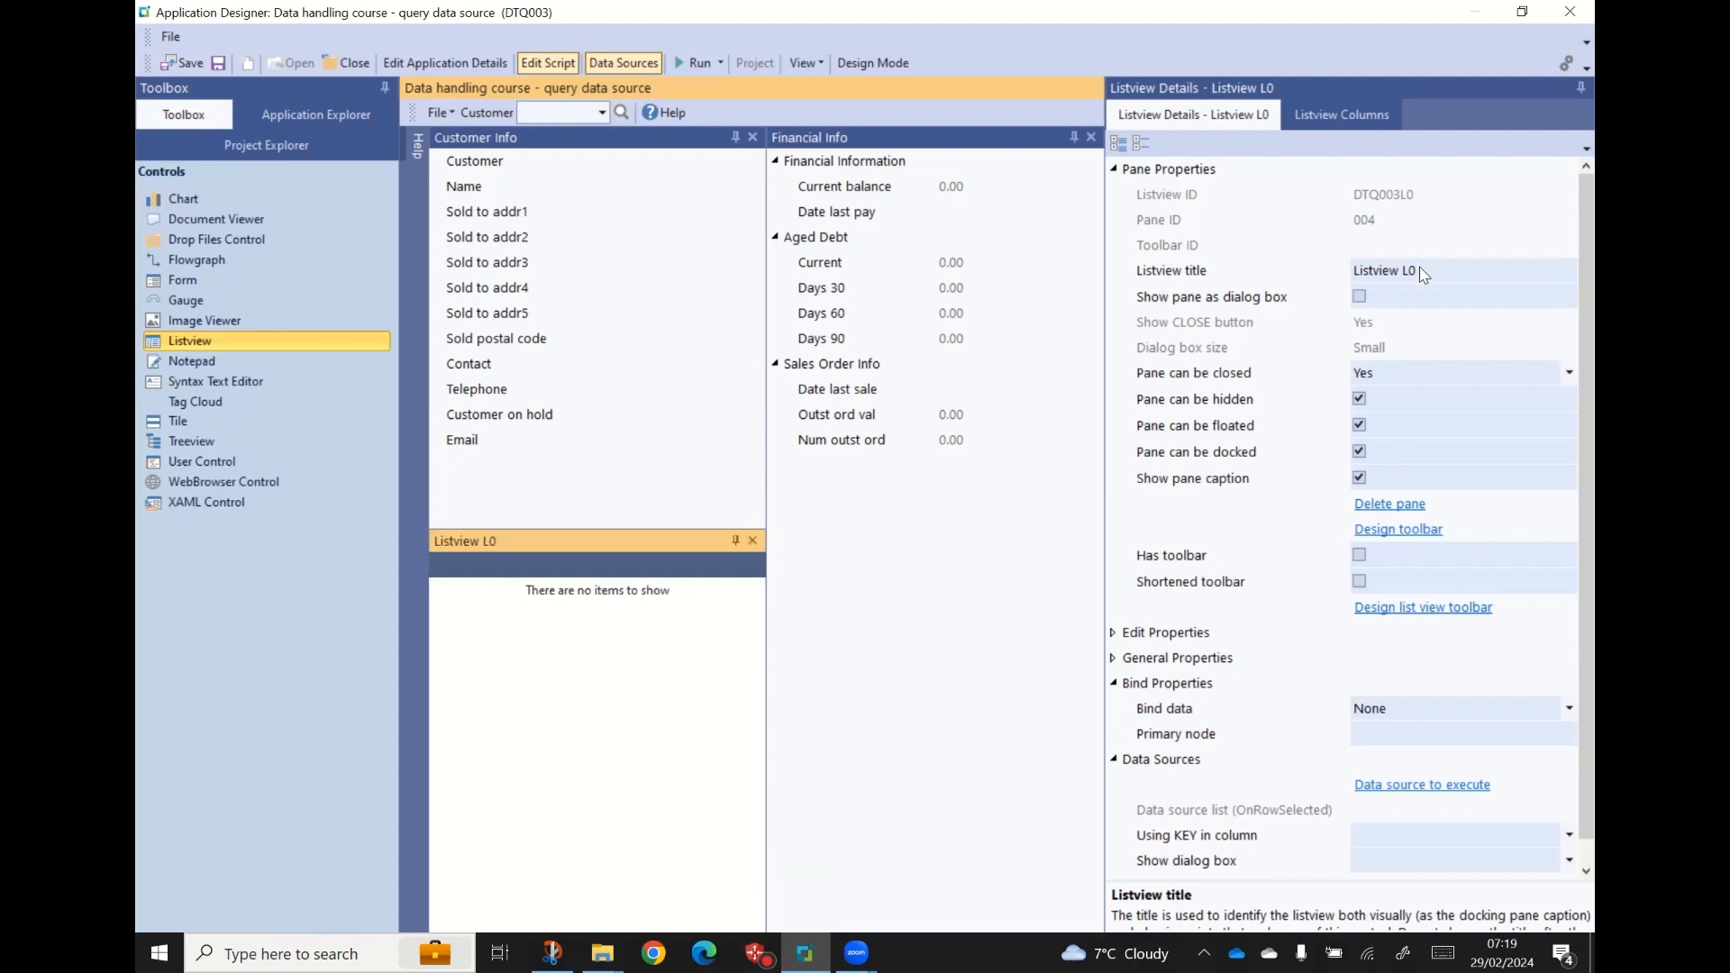
- Set the new listview's title to Invoices
left_click(1284, 271)
key("BackSpace")
type("I")
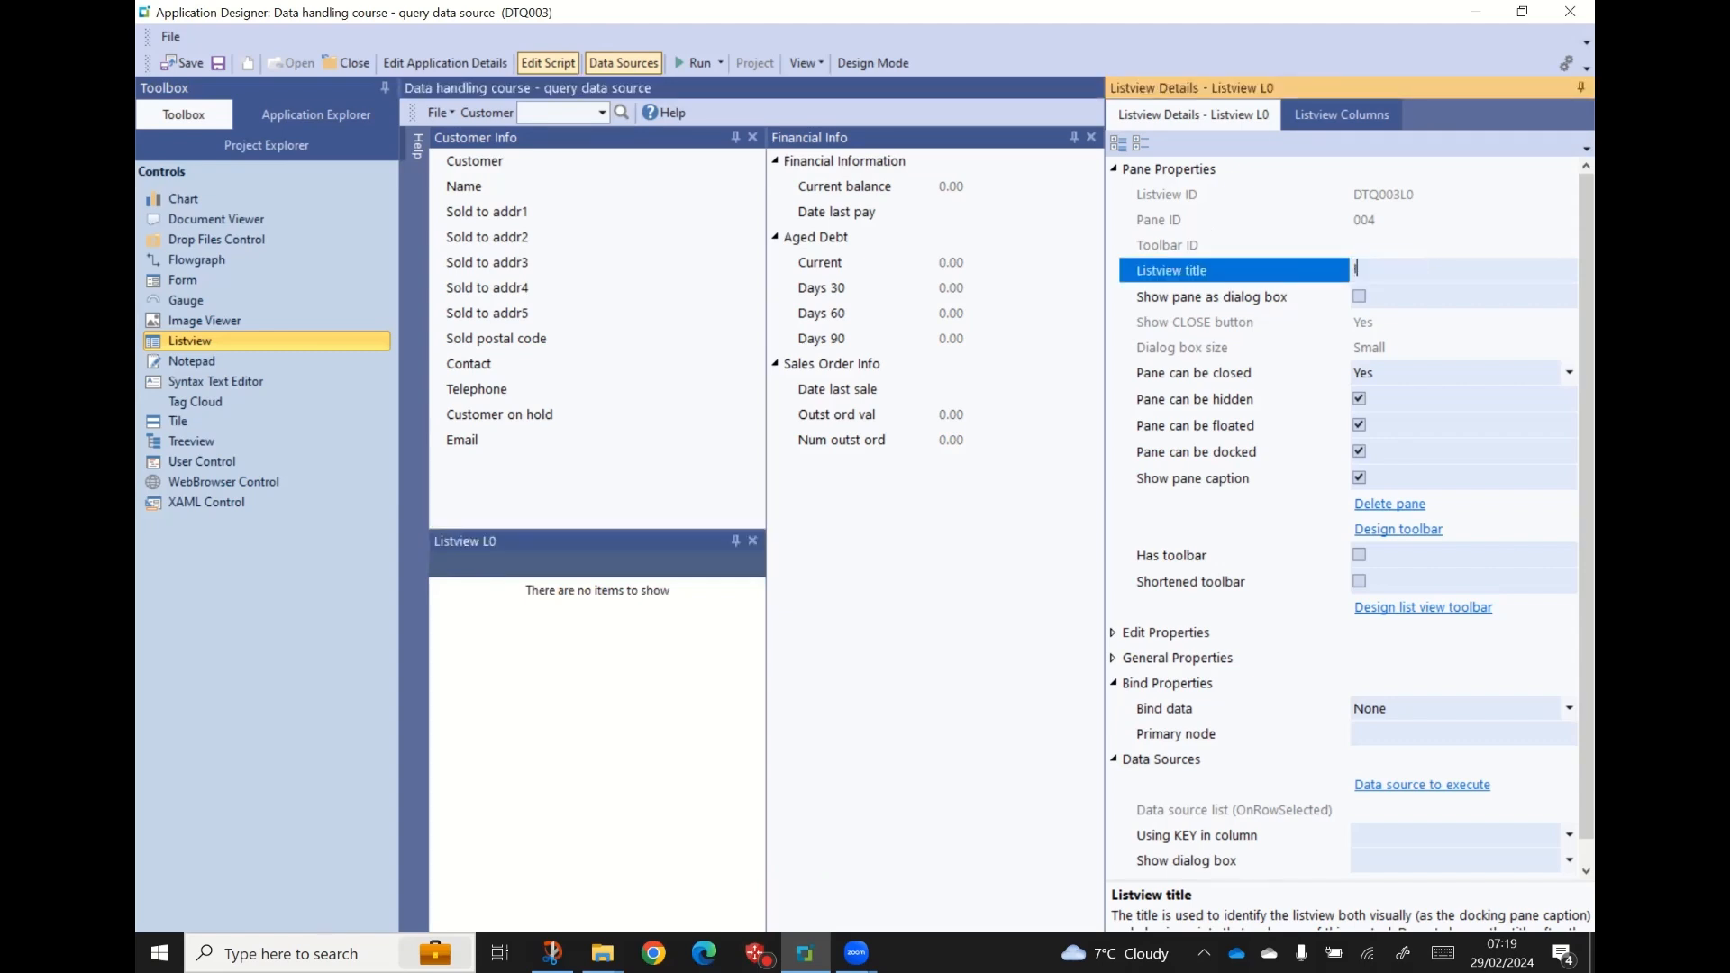
type("nvoices")
left_click(1248, 296)
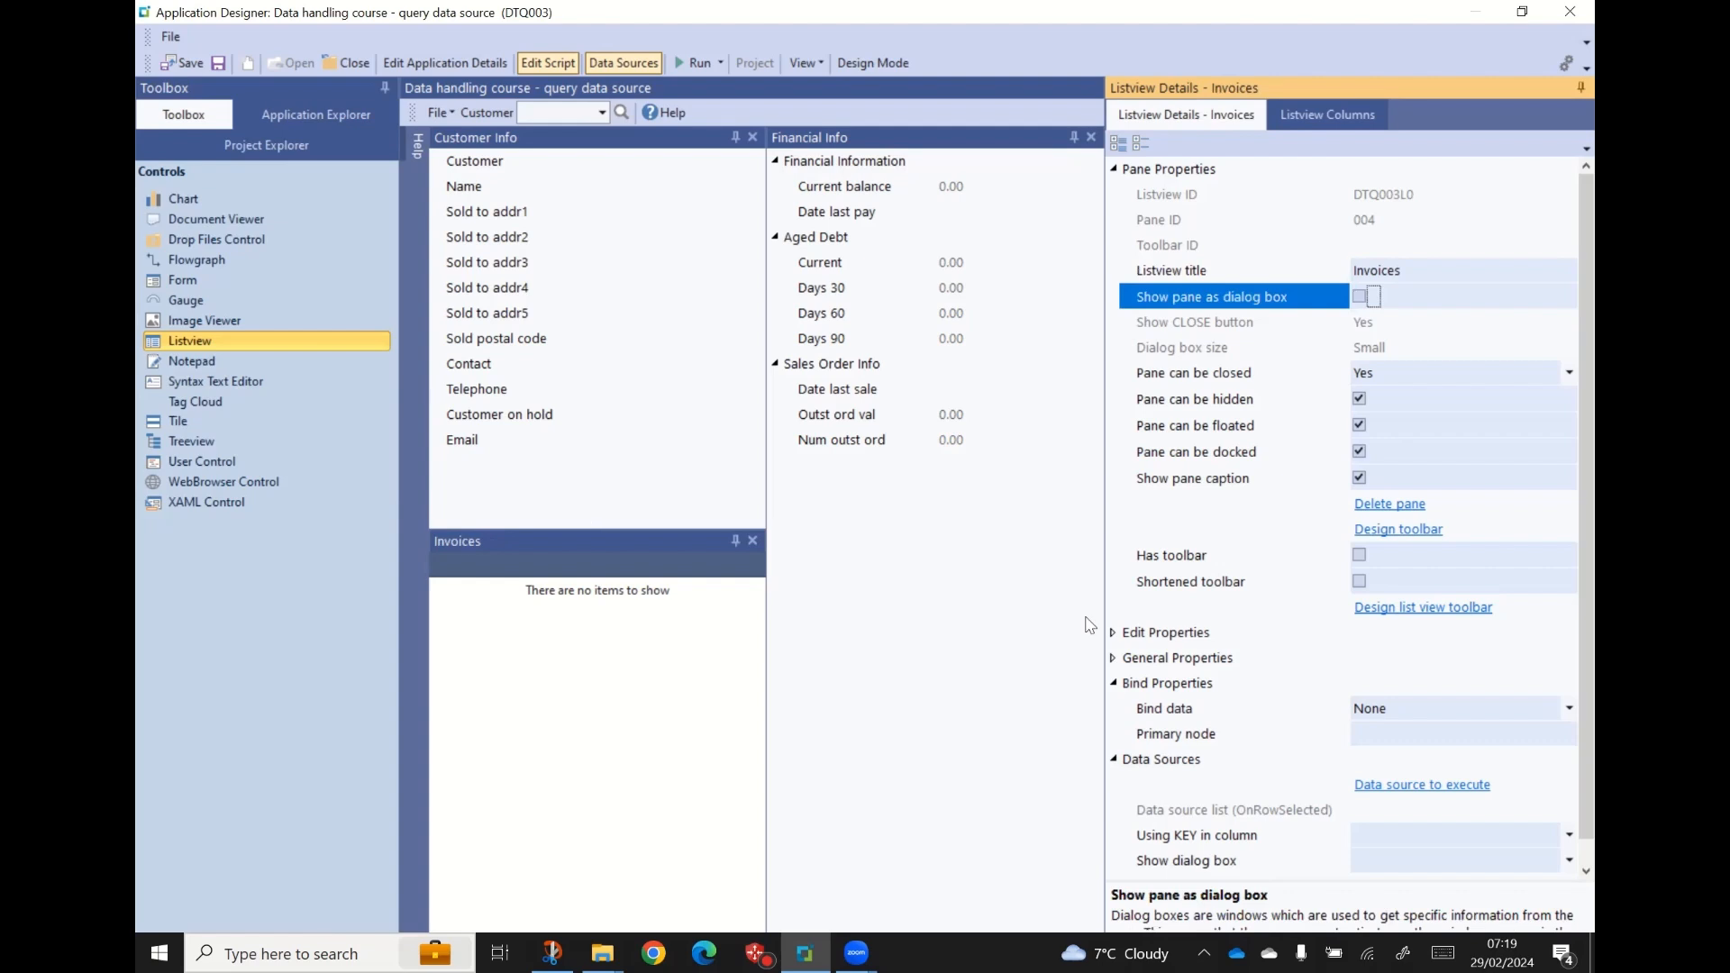
- Bind the Invoices listview's data using a business object, with ARSQRY as the business object to use
left_click(1116, 171)
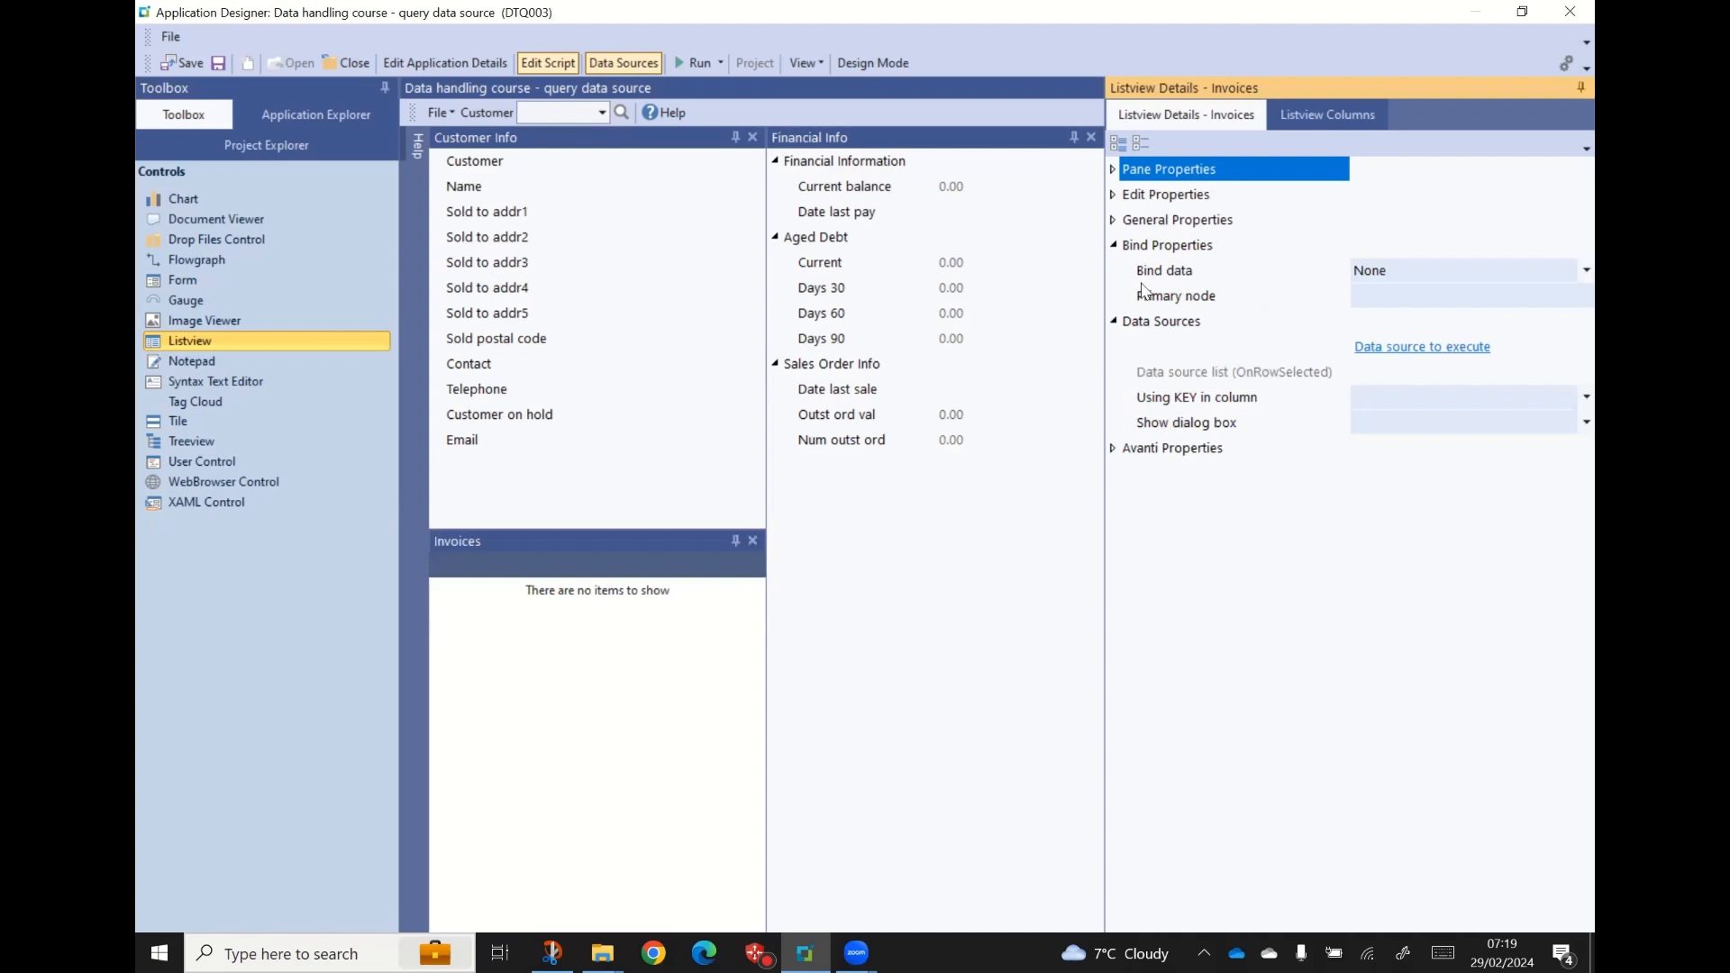
left_click(1567, 274)
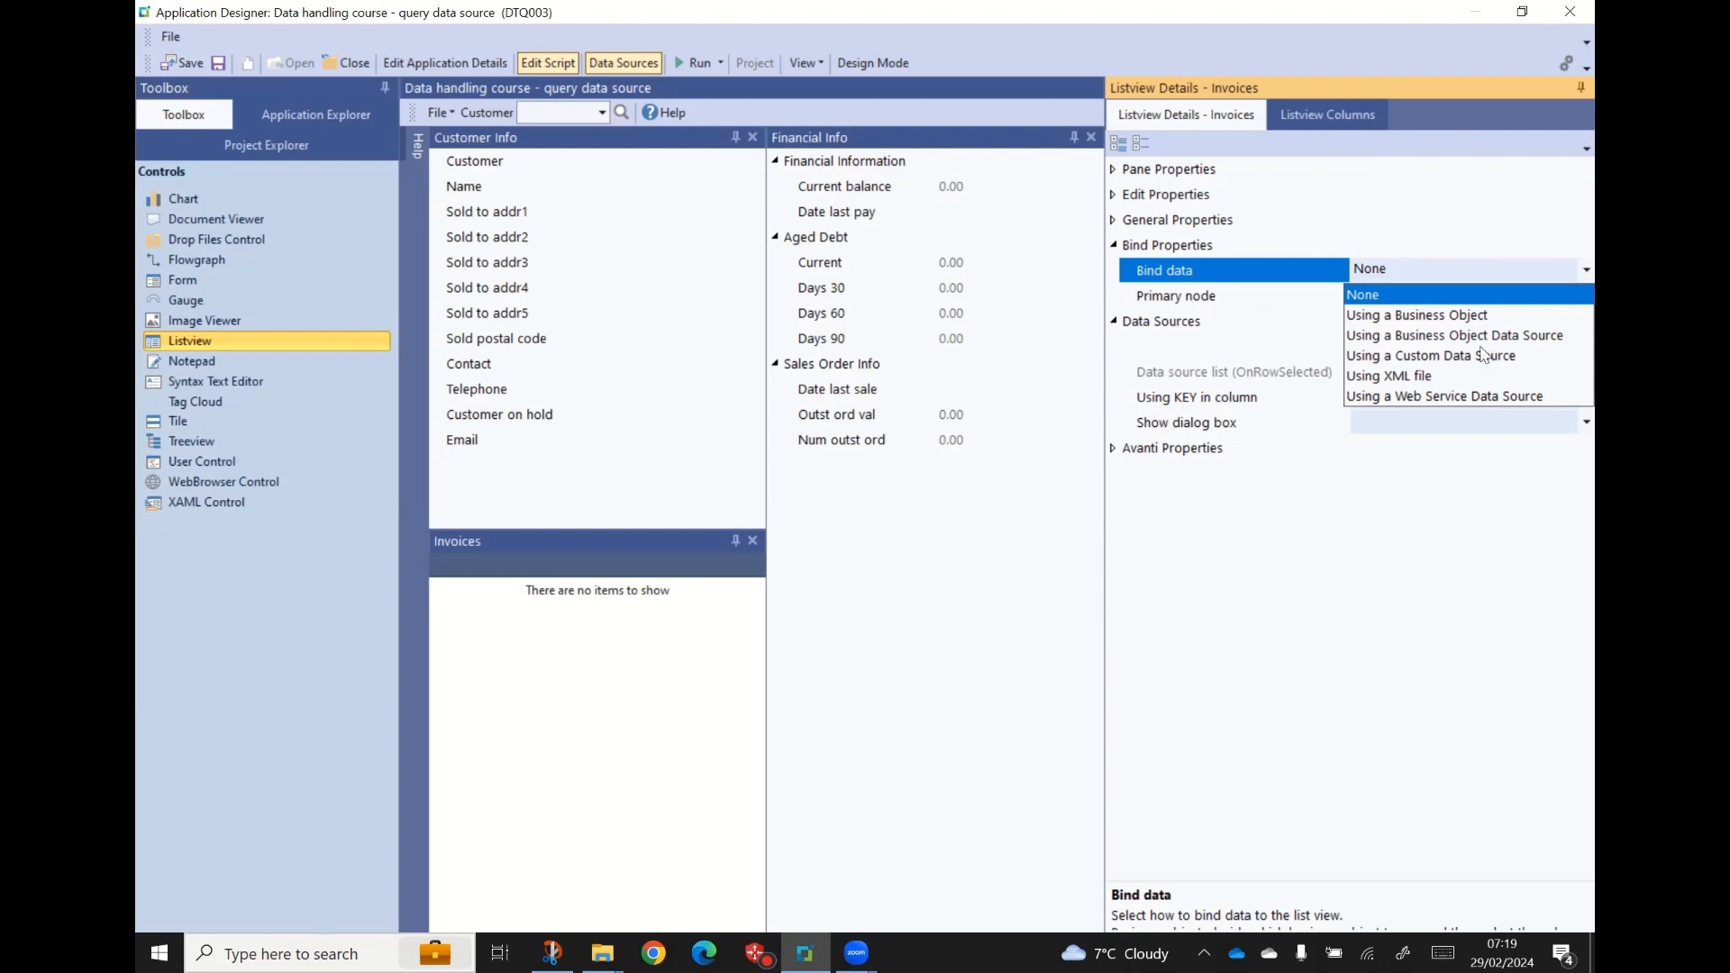
left_click(1403, 320)
left_click(1401, 317)
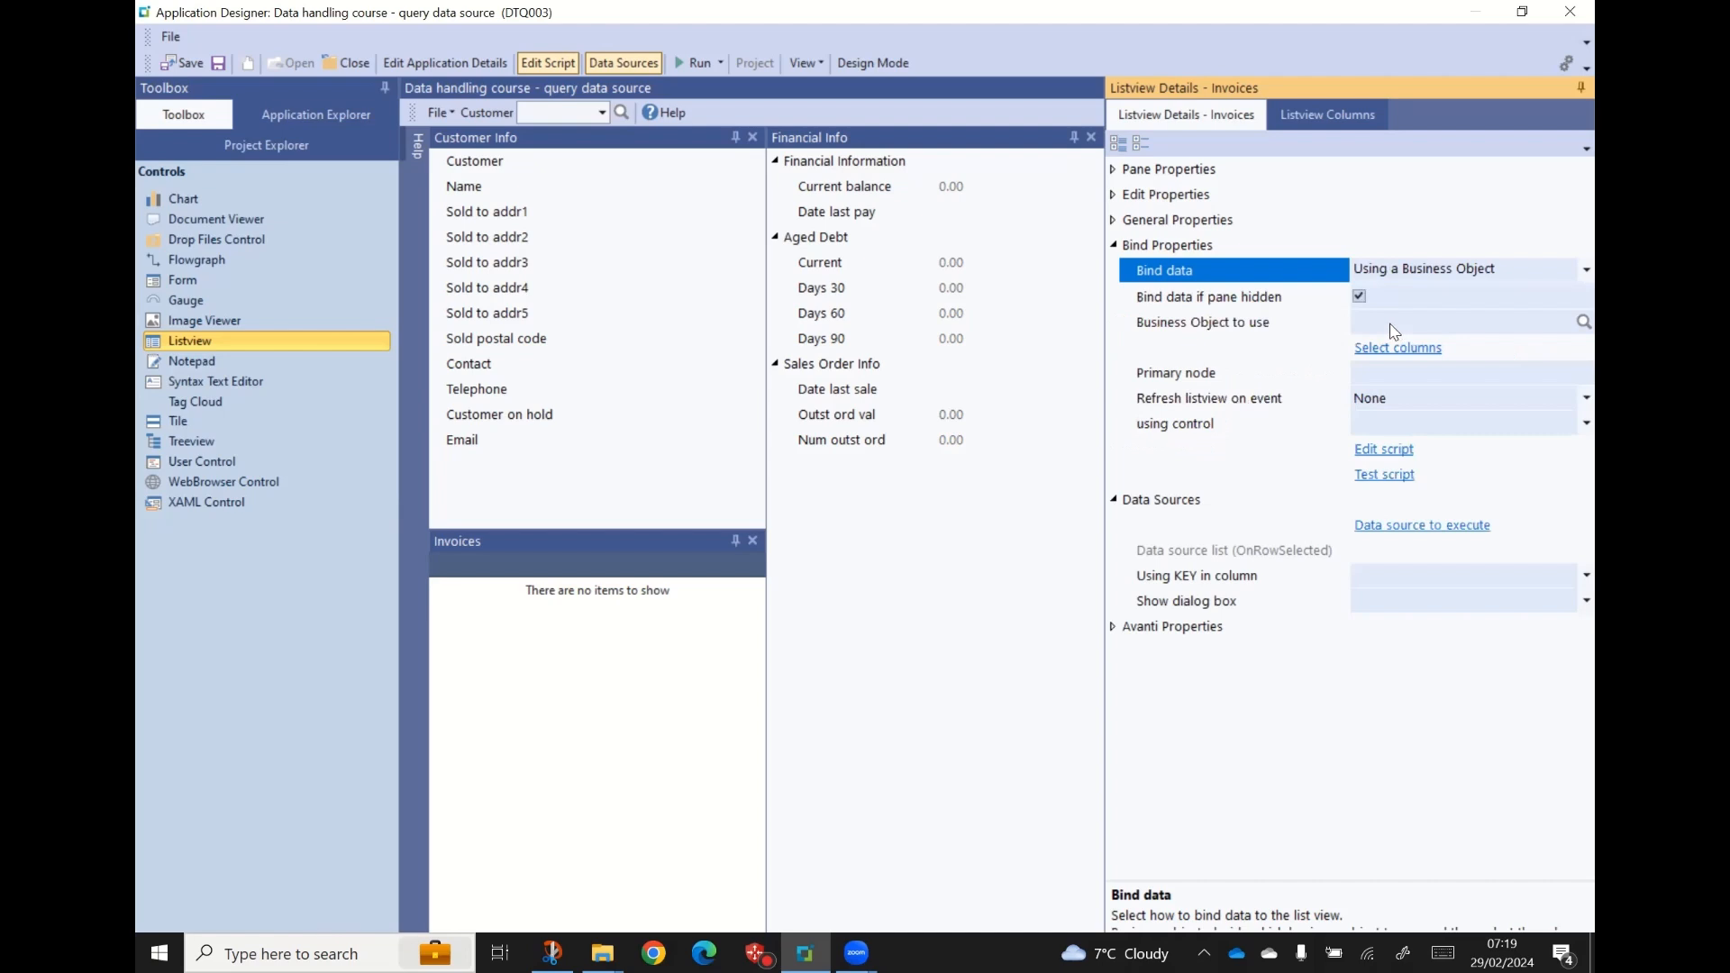
left_click(1393, 329)
type("ARS")
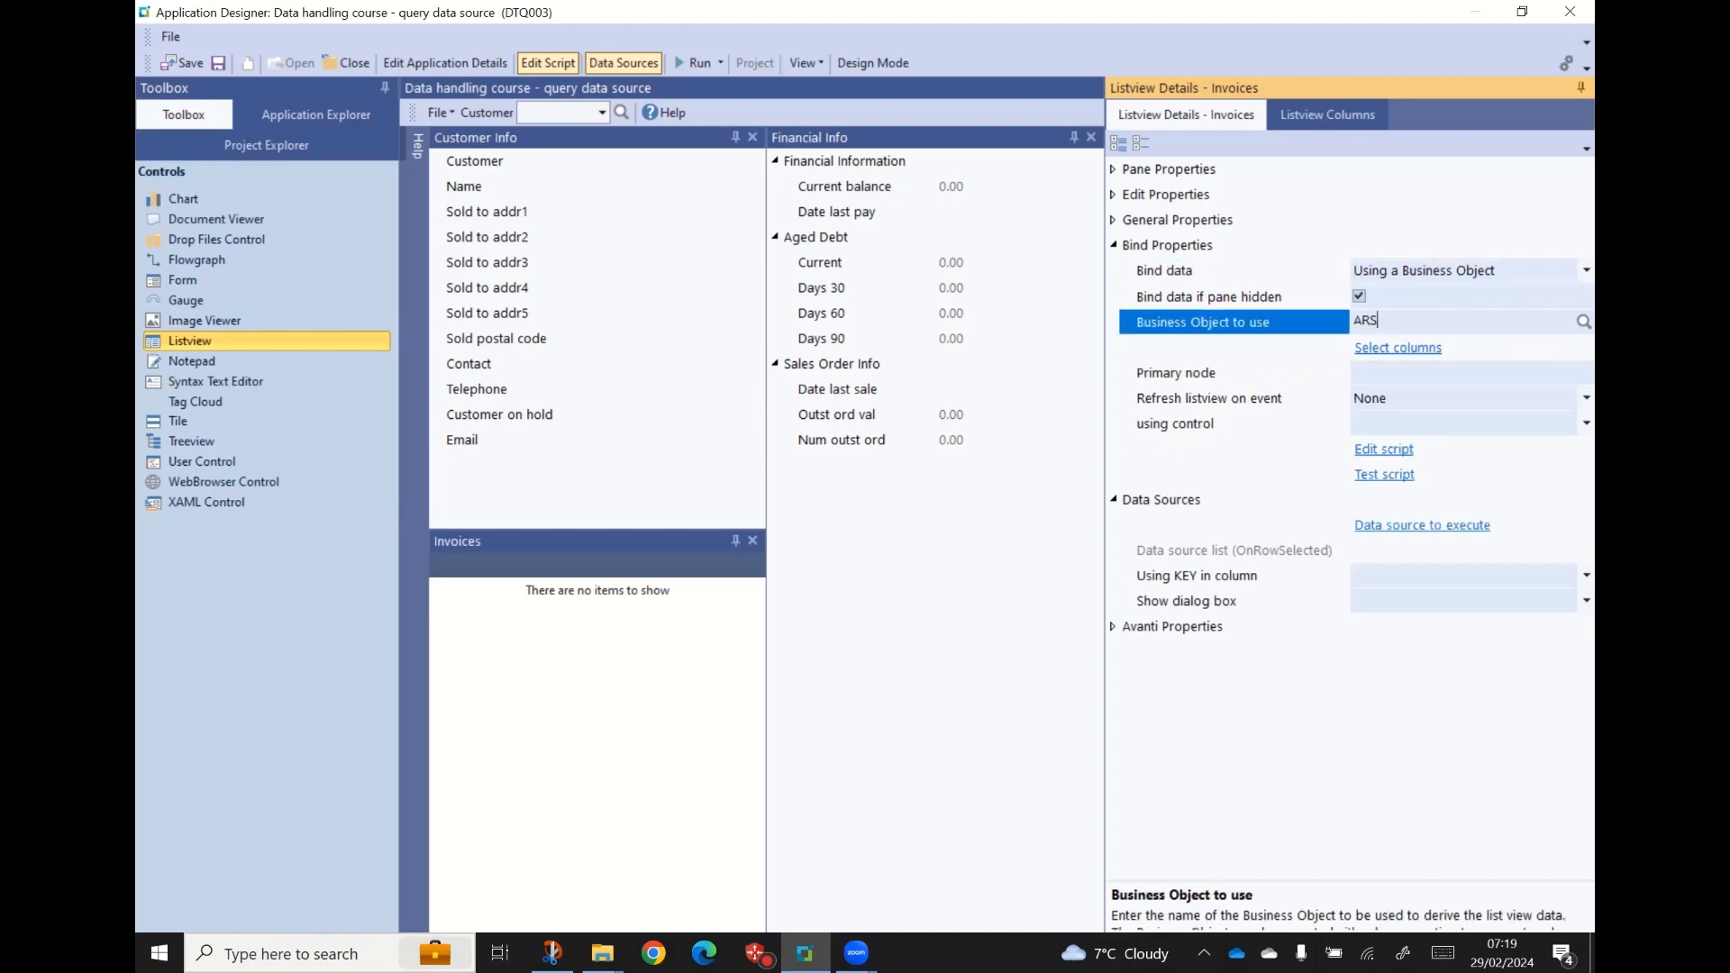
type("QRY")
key("Tab")
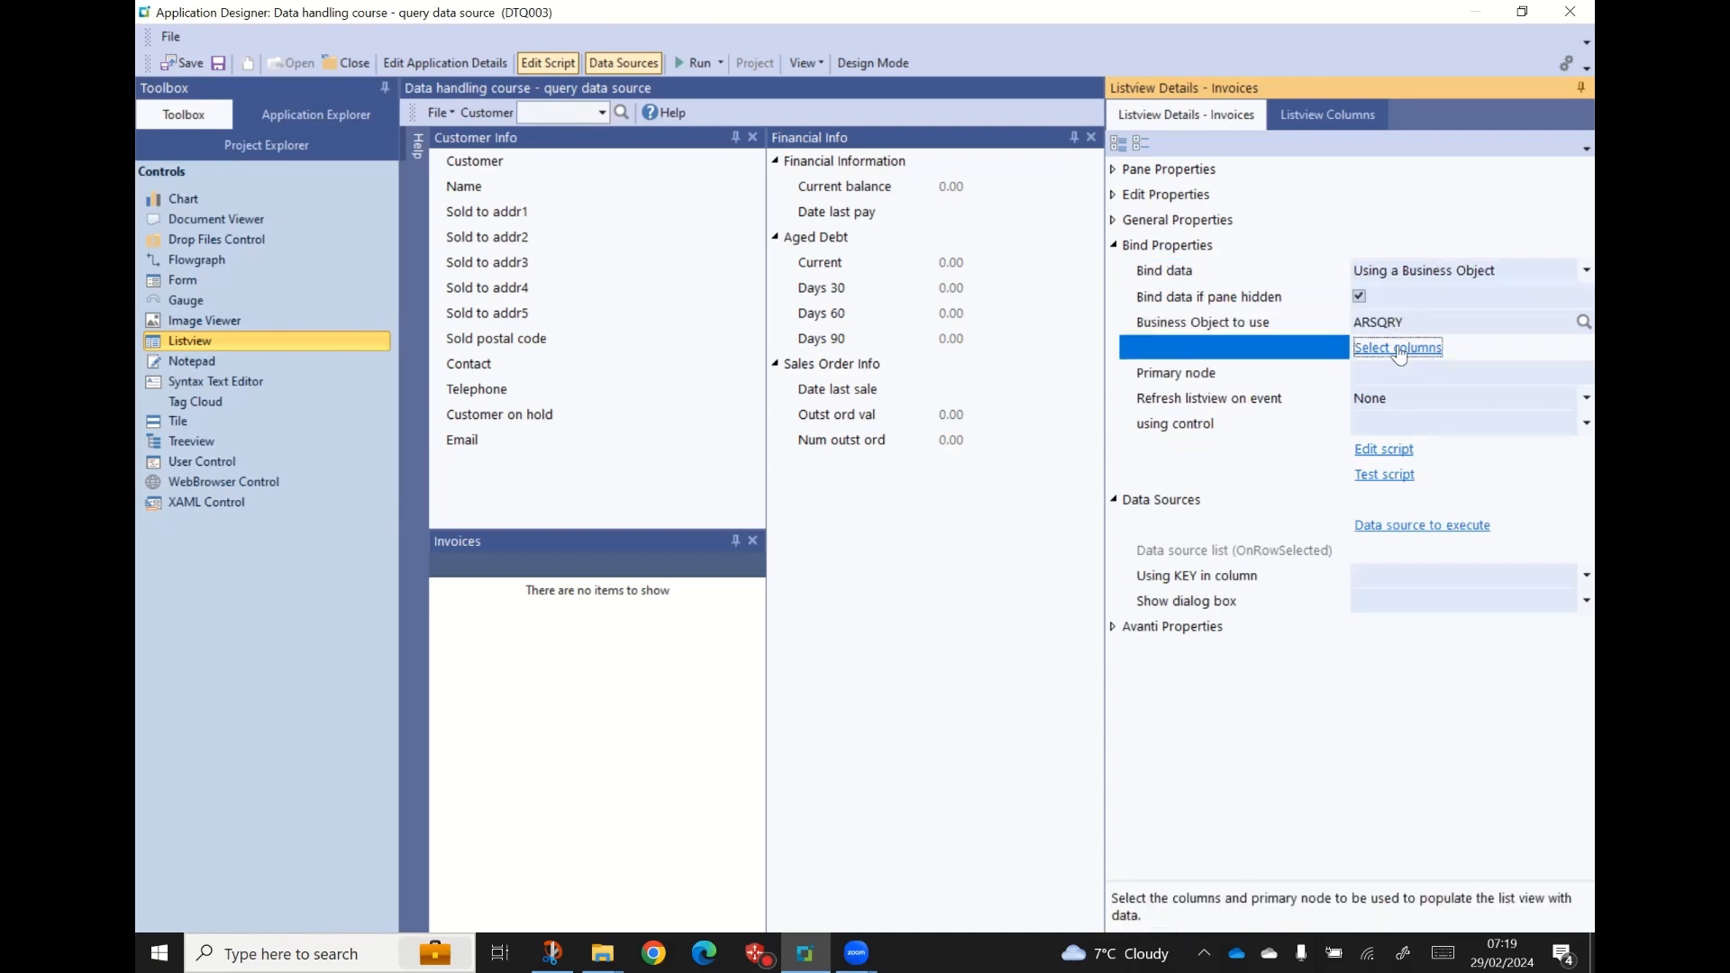
- Create Invoices column headers from the InvoiceDetail node for Invoice, InvoiceDate, CustomerPoNumber and SalesOrder
left_click(1402, 348)
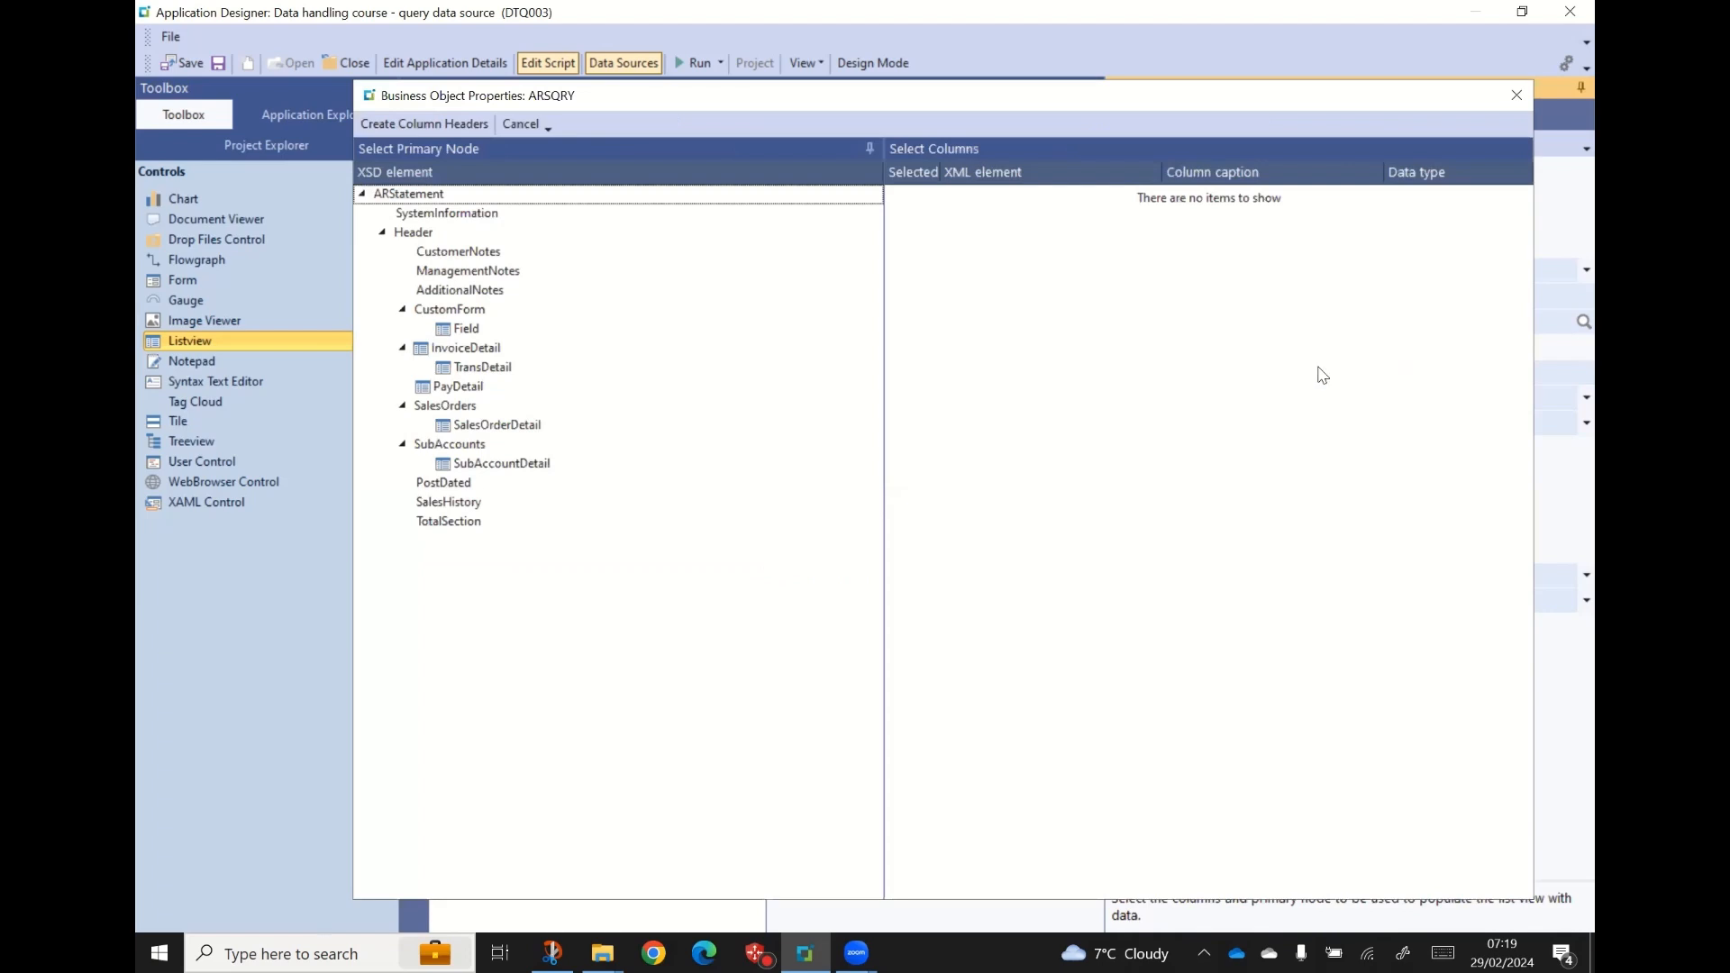
left_click(461, 350)
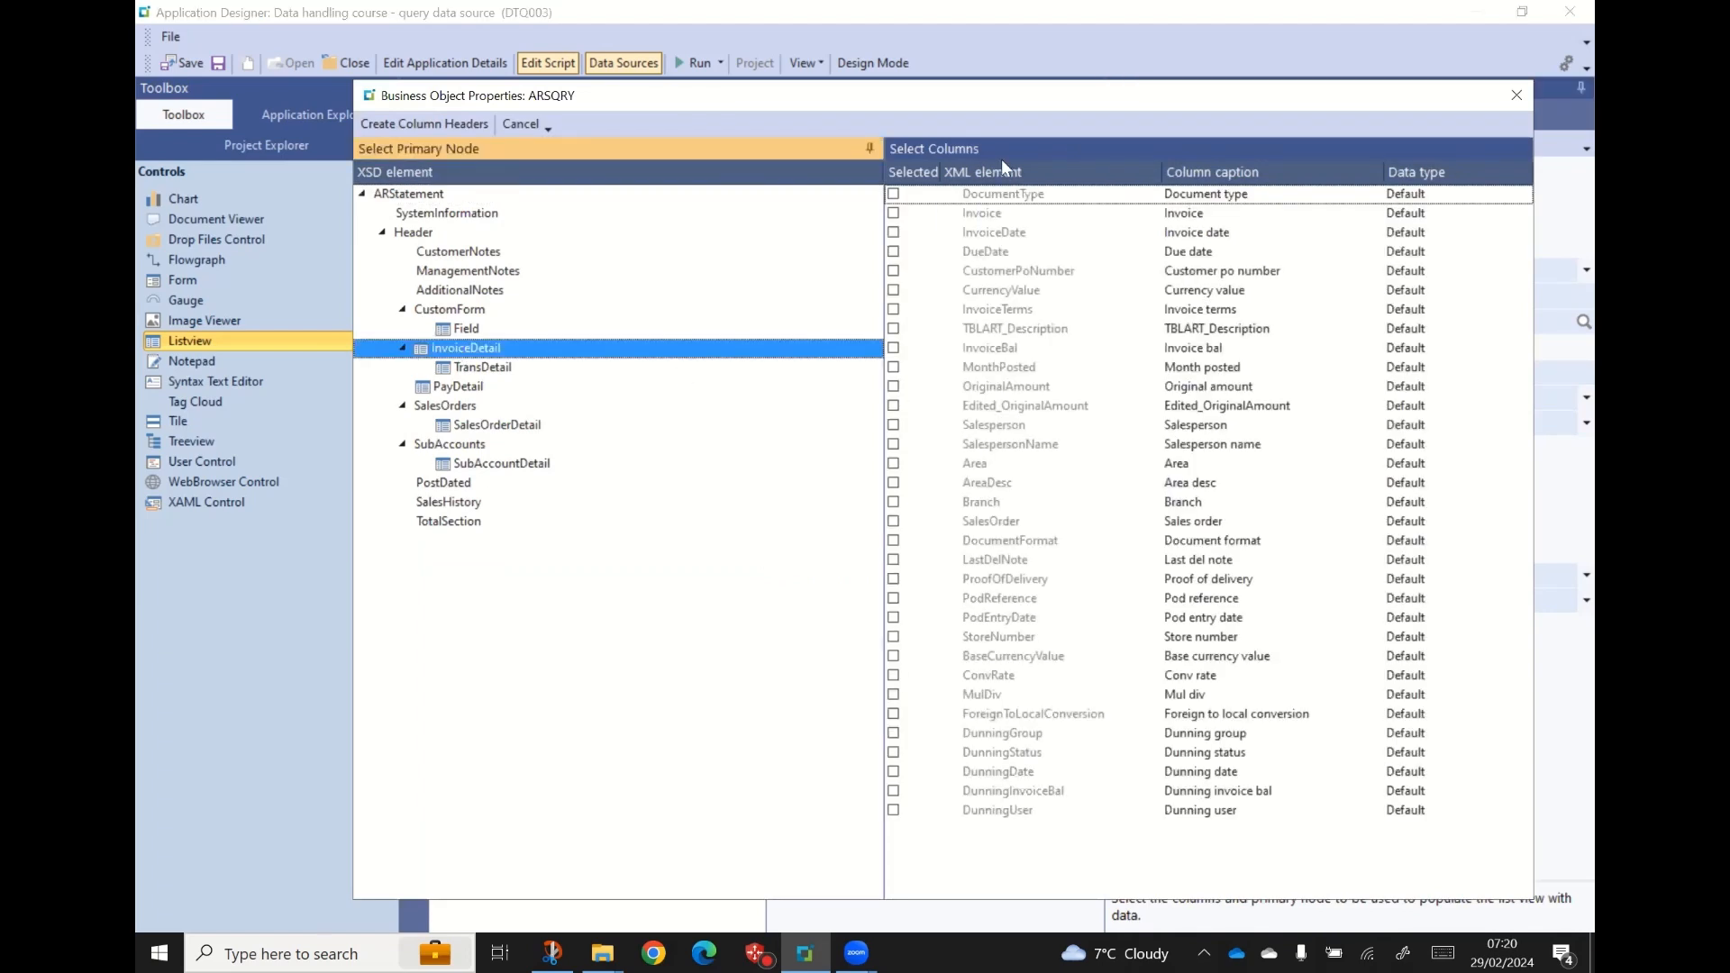
left_click(894, 216)
left_click(894, 233)
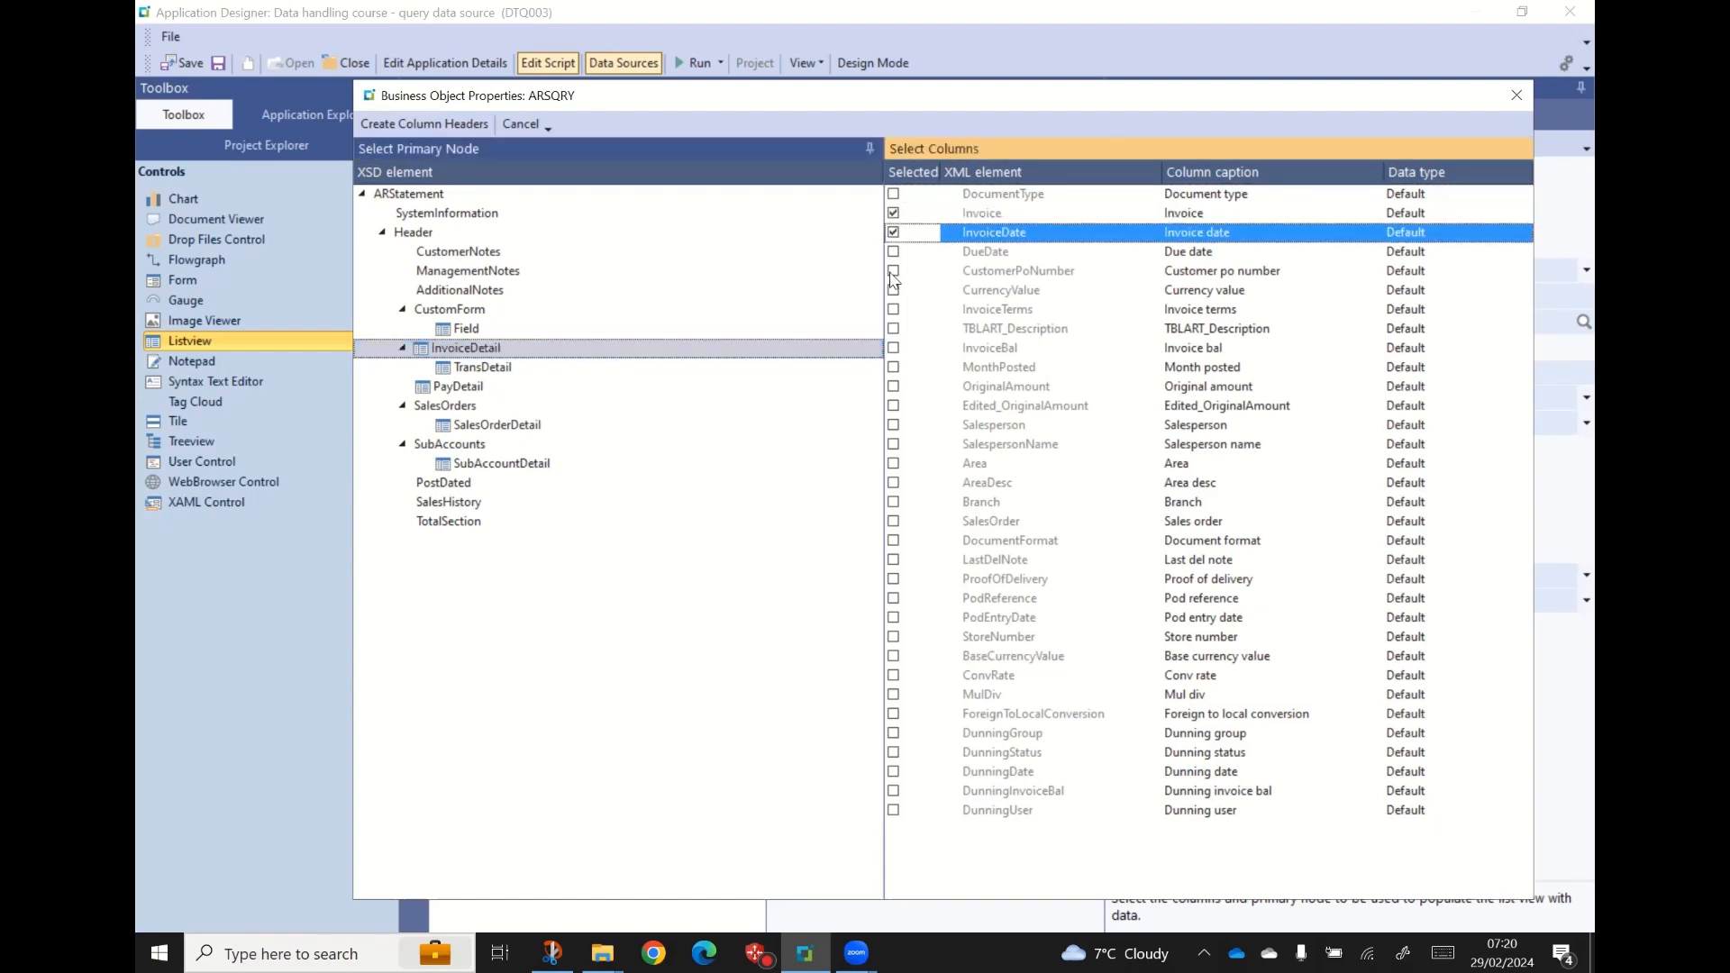
left_click(894, 271)
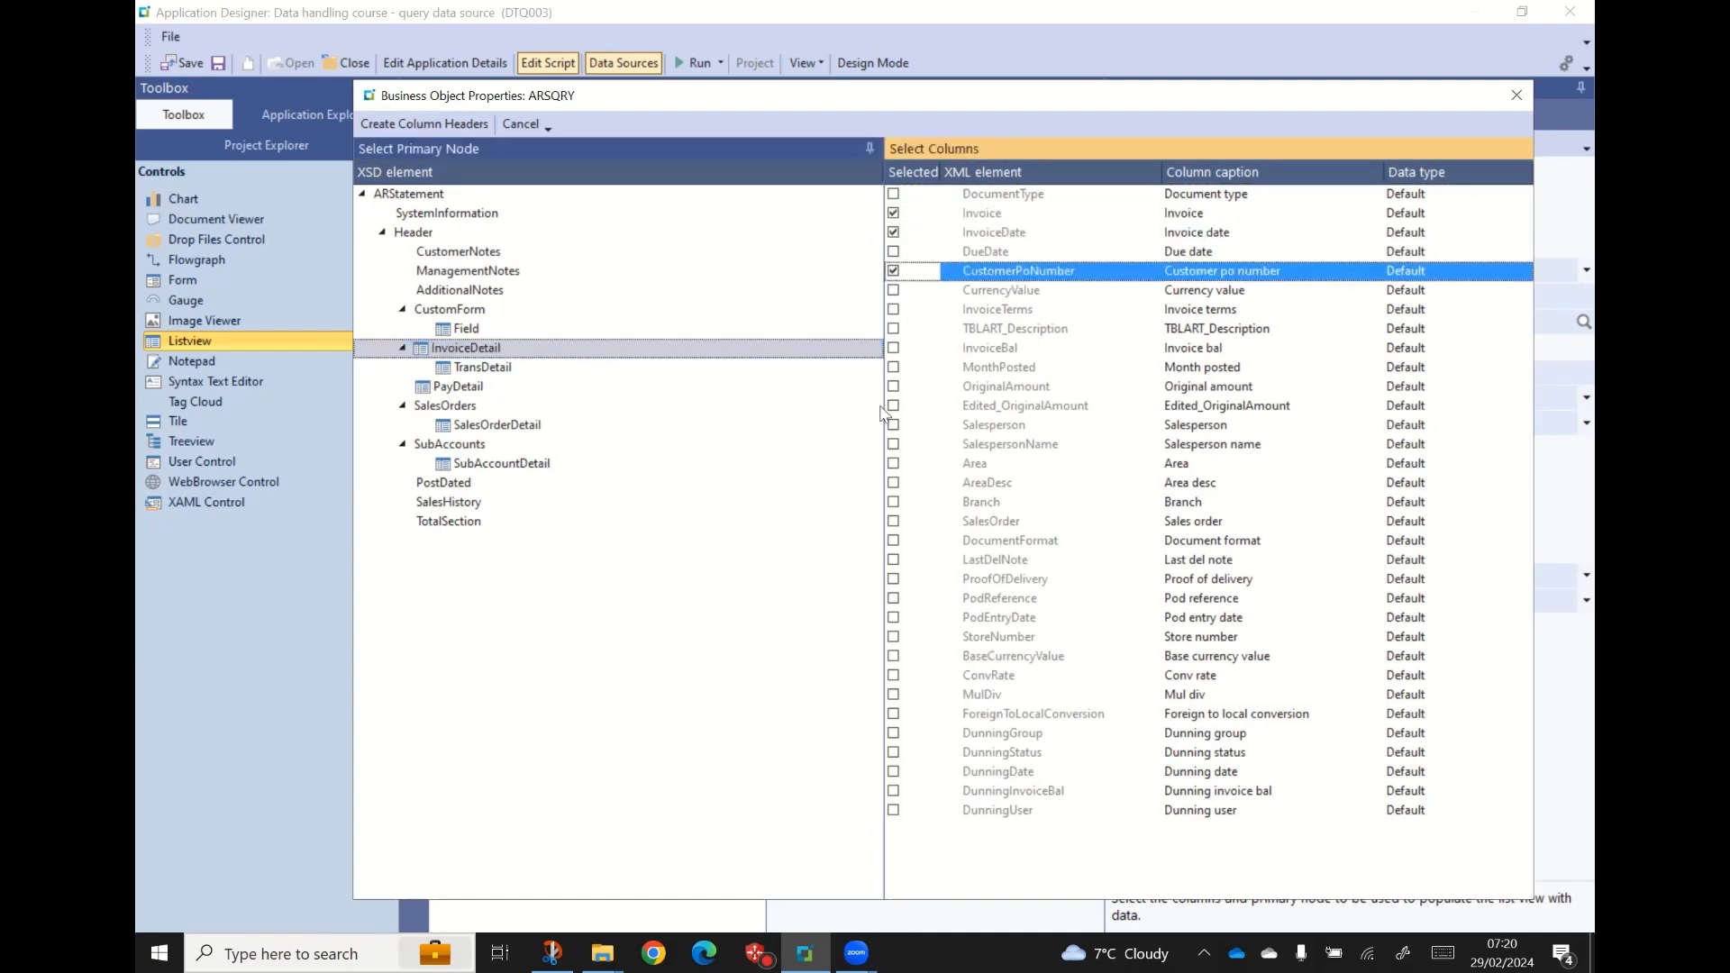
left_click(894, 523)
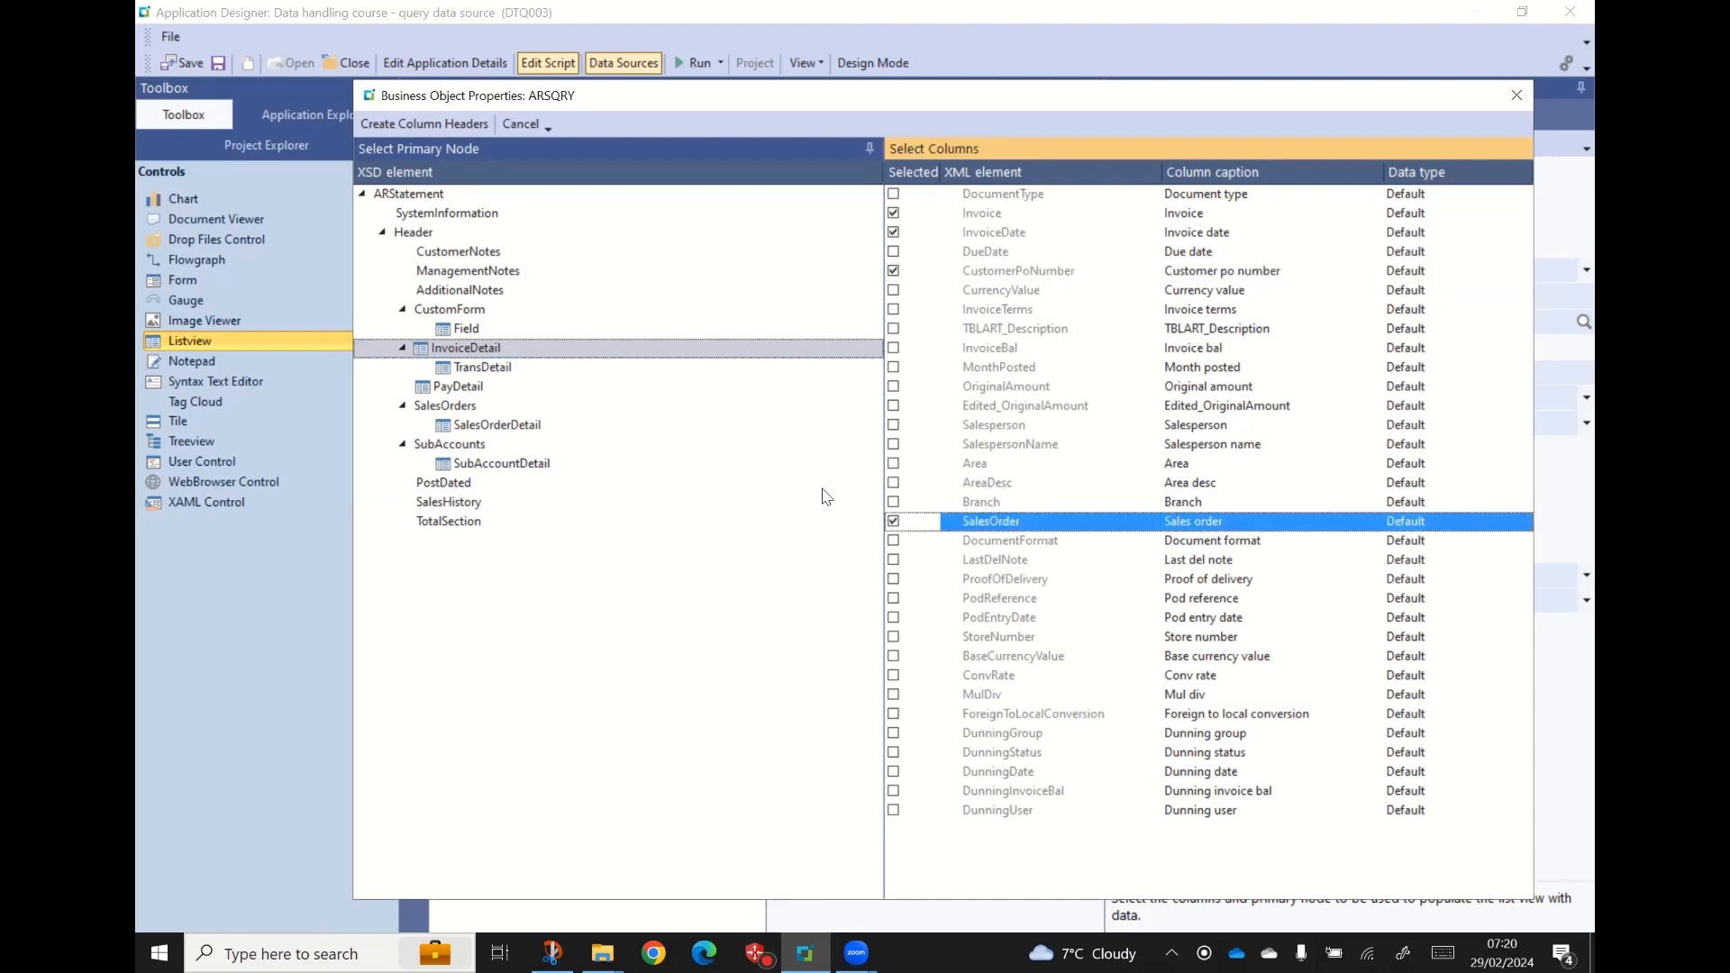
left_click(431, 120)
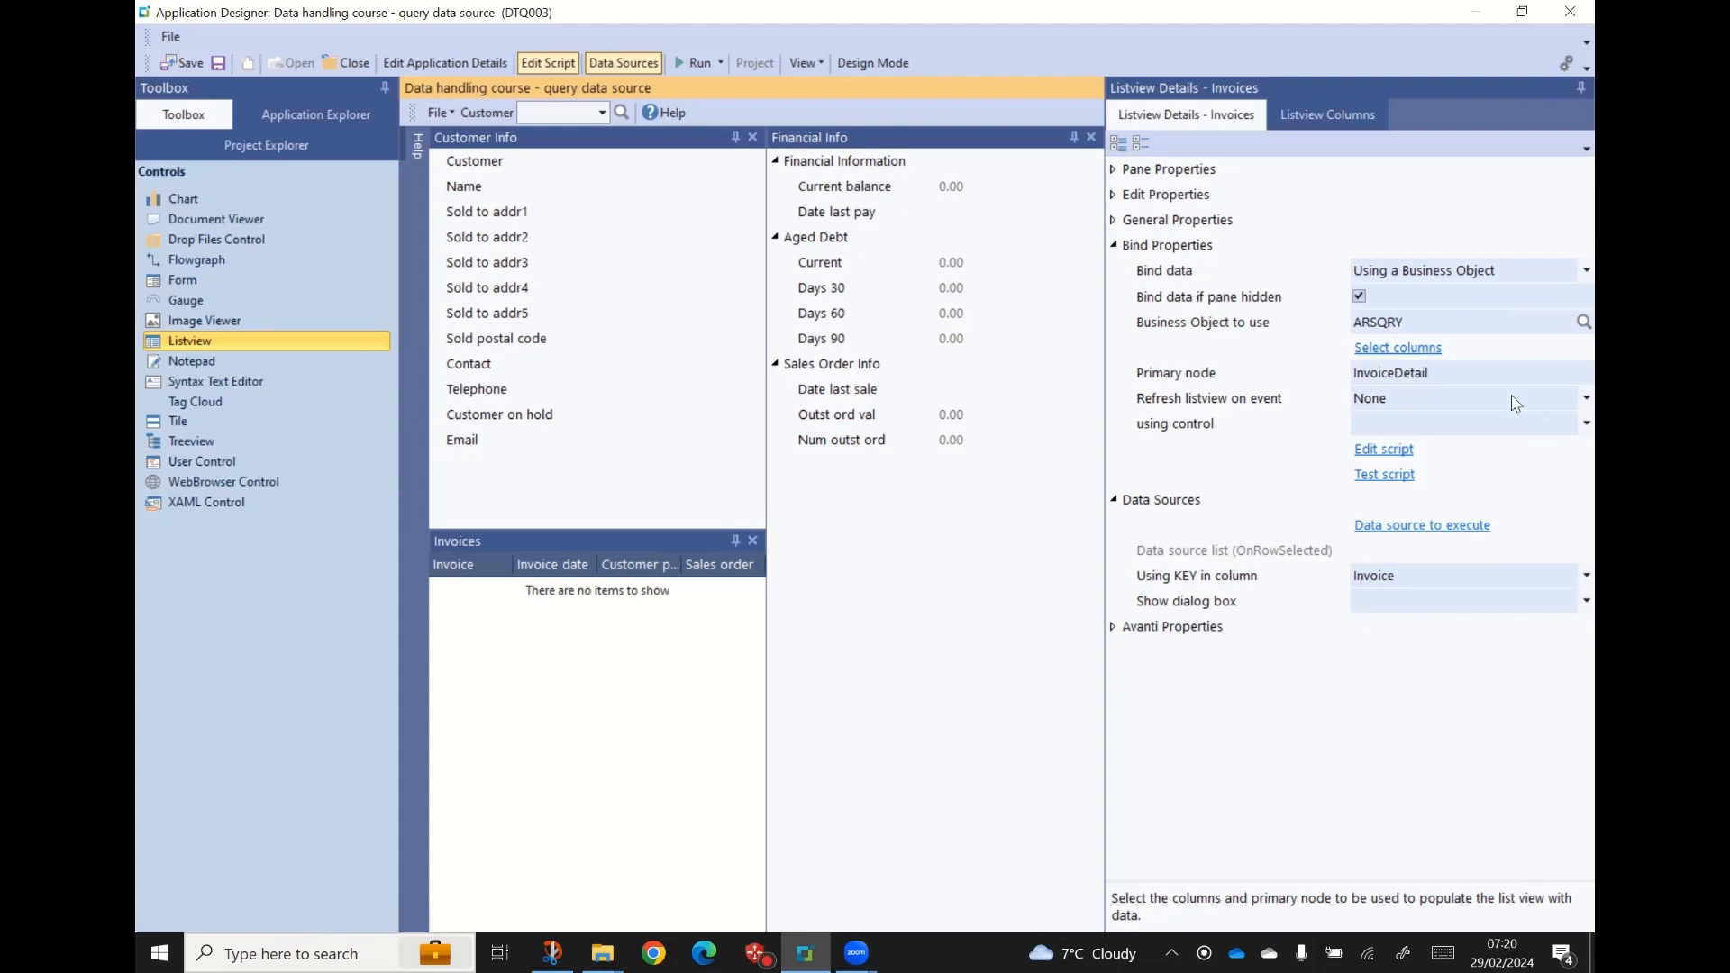
- Set the Invoices listview to refresh on the ToolbarExecuted event using the DTQ003TB Customer control
left_click(1565, 406)
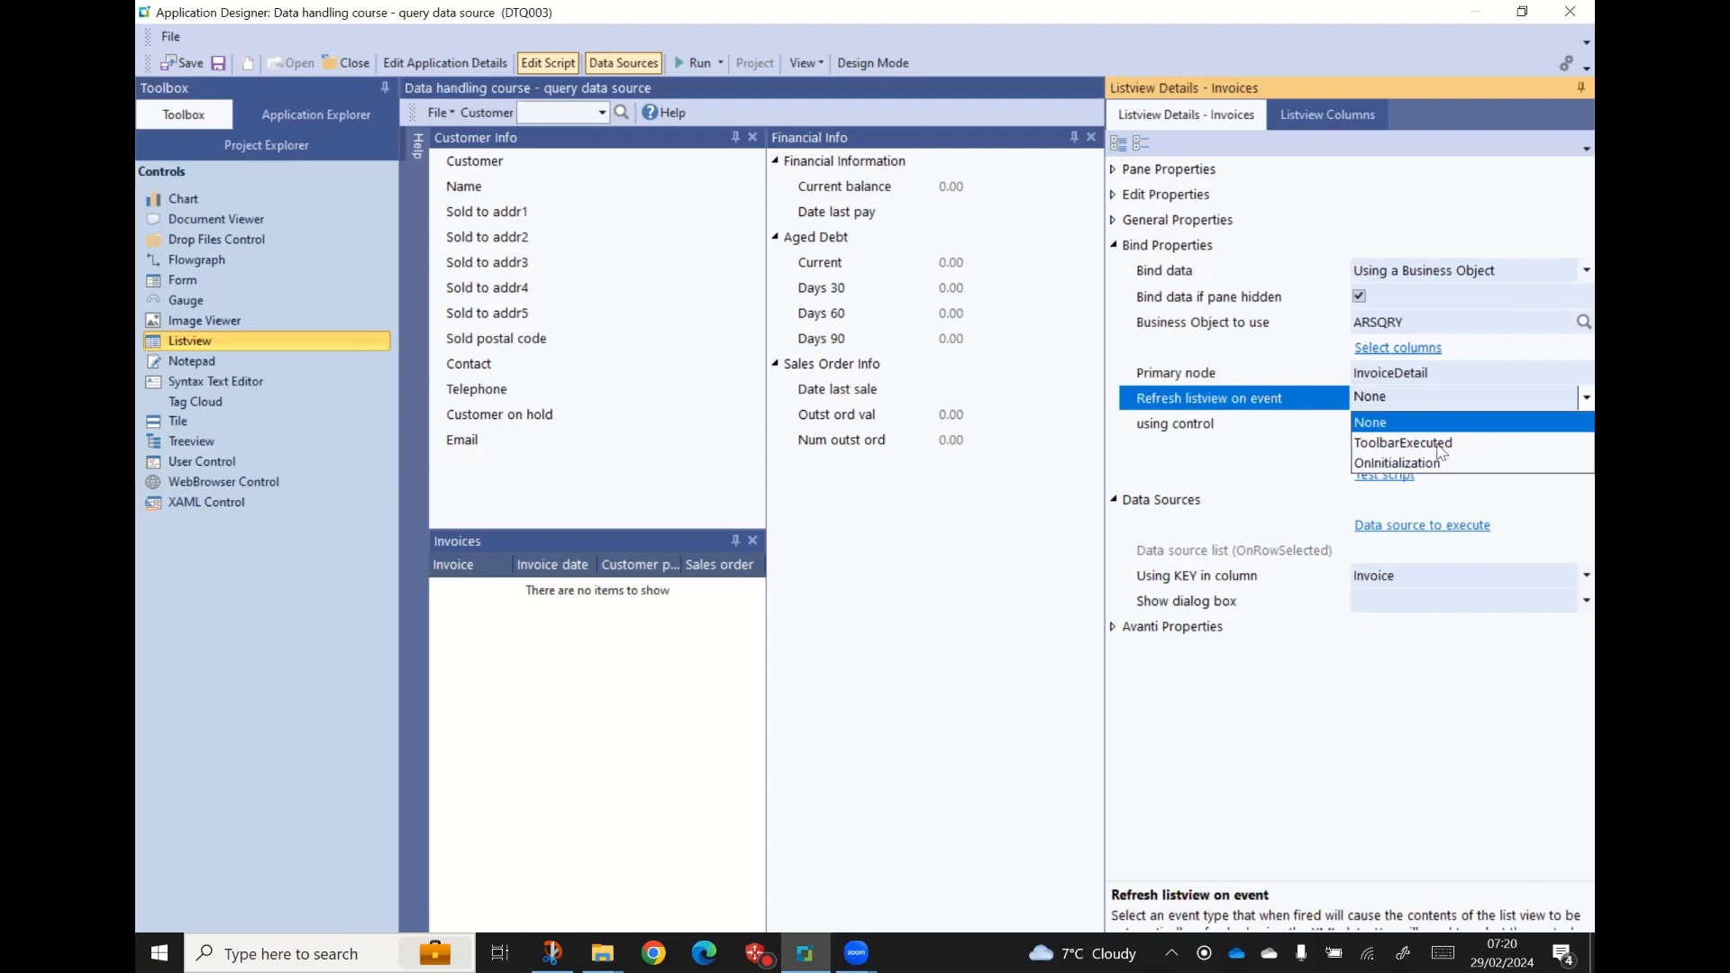
left_click(1543, 442)
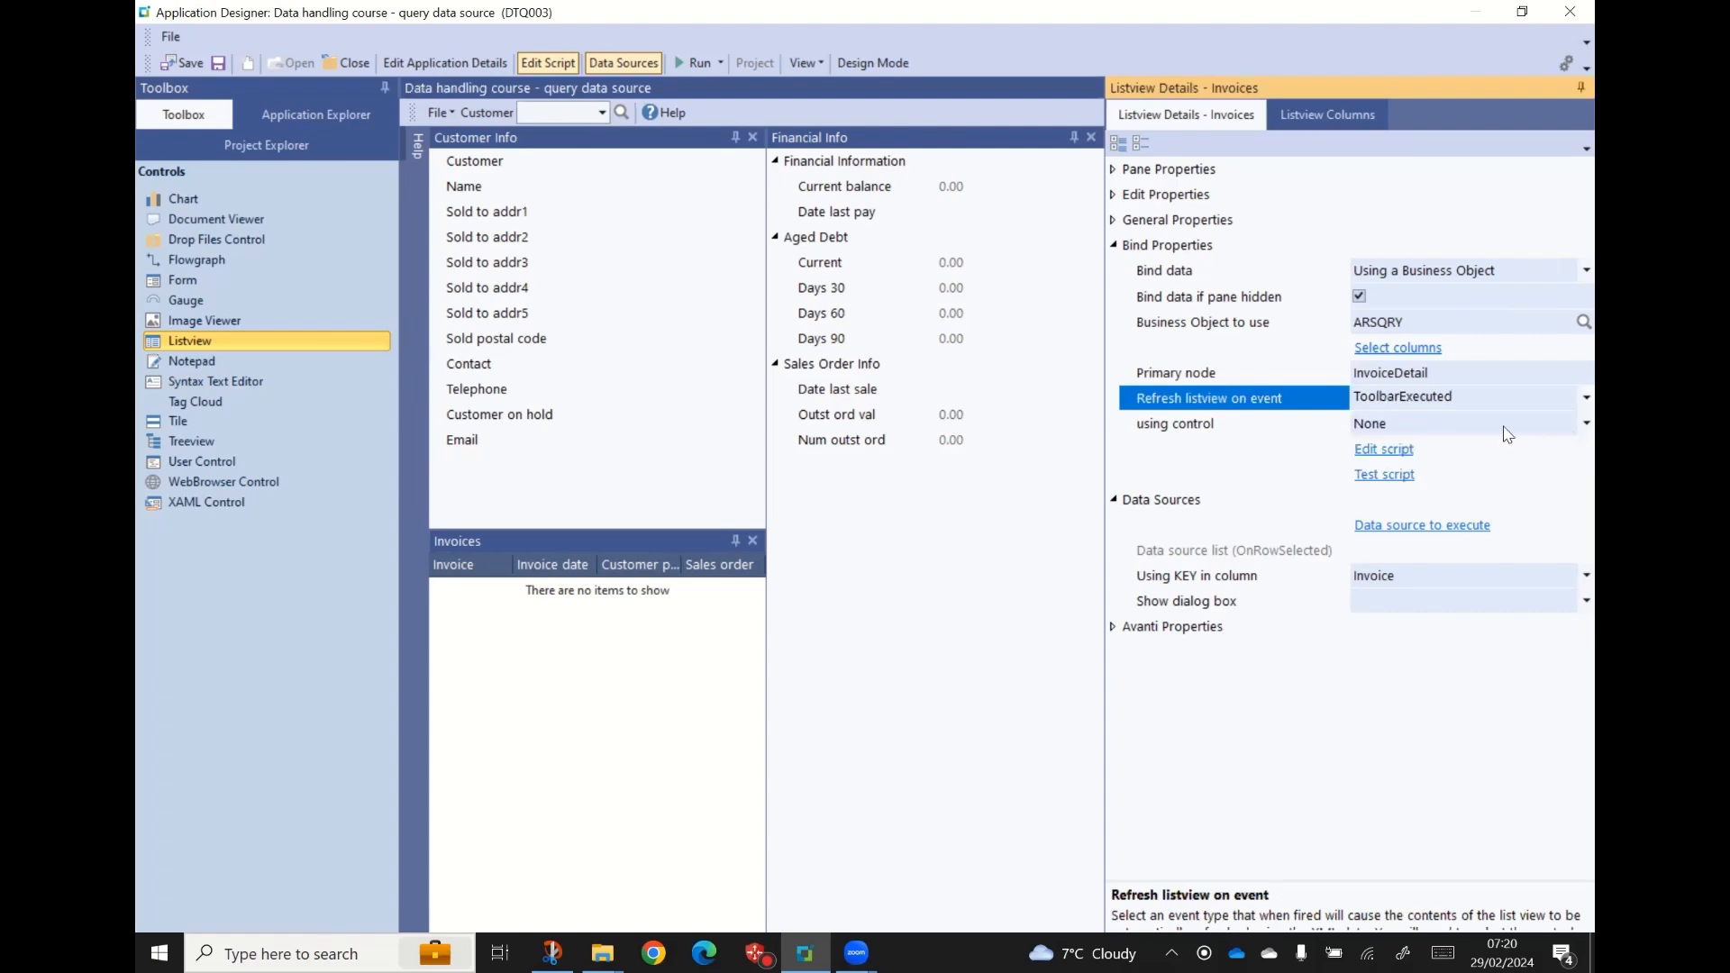
left_click(1568, 426)
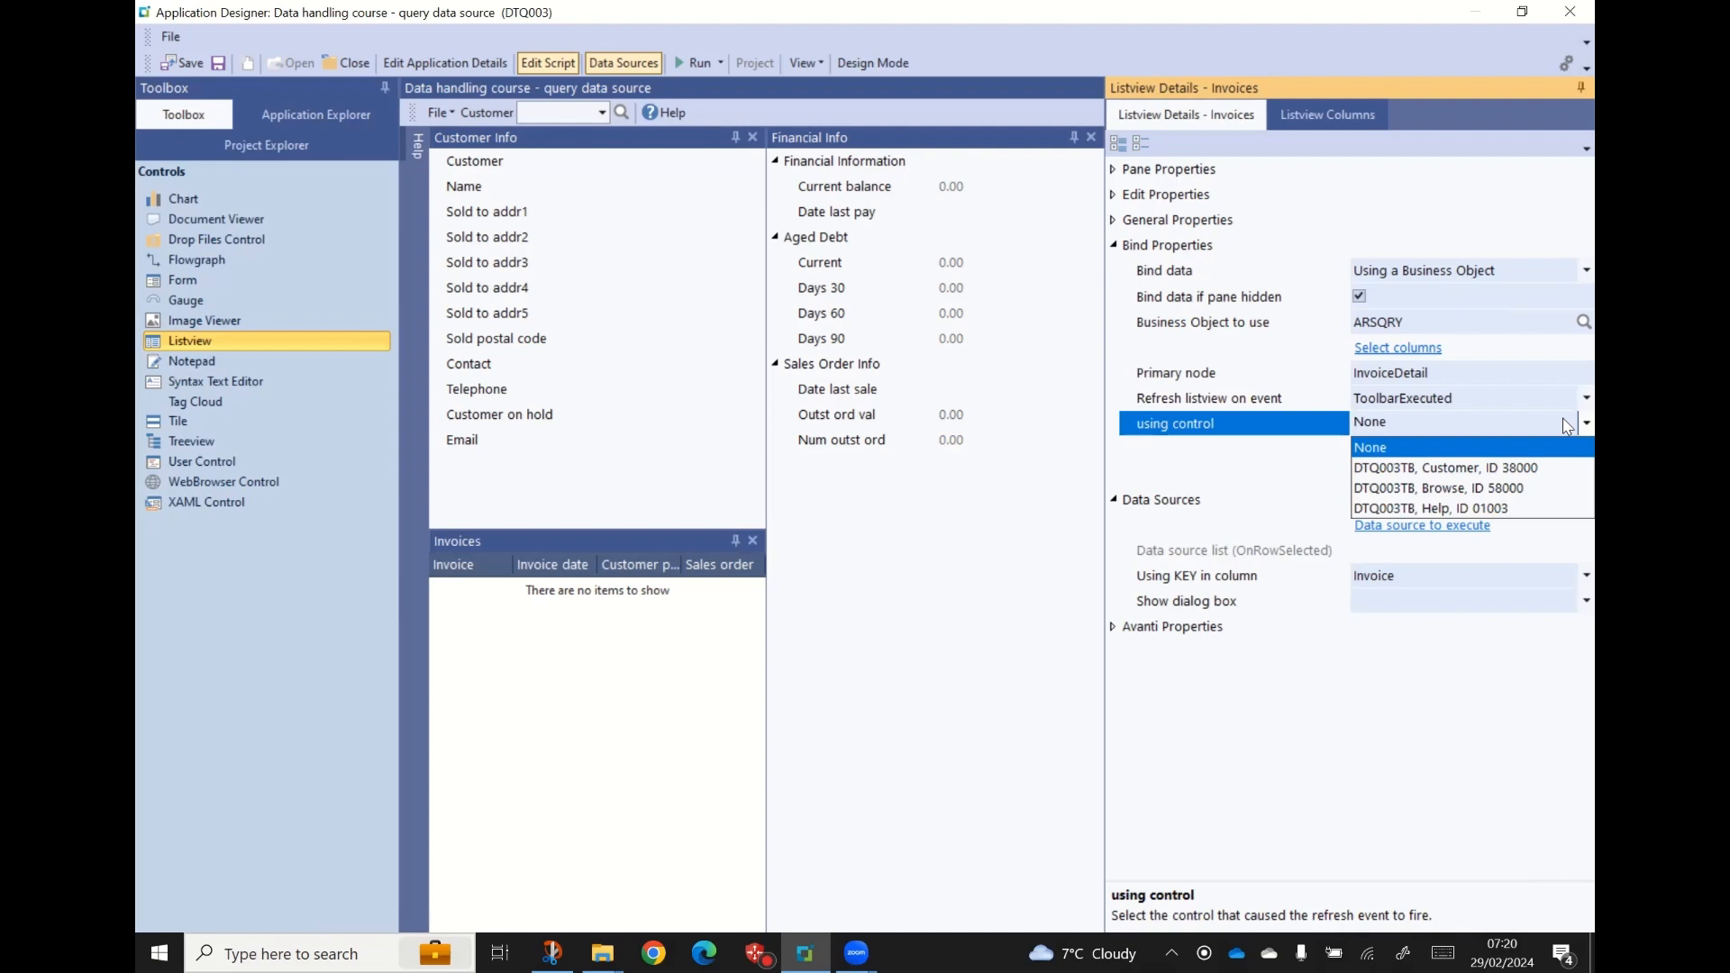
left_click(1461, 471)
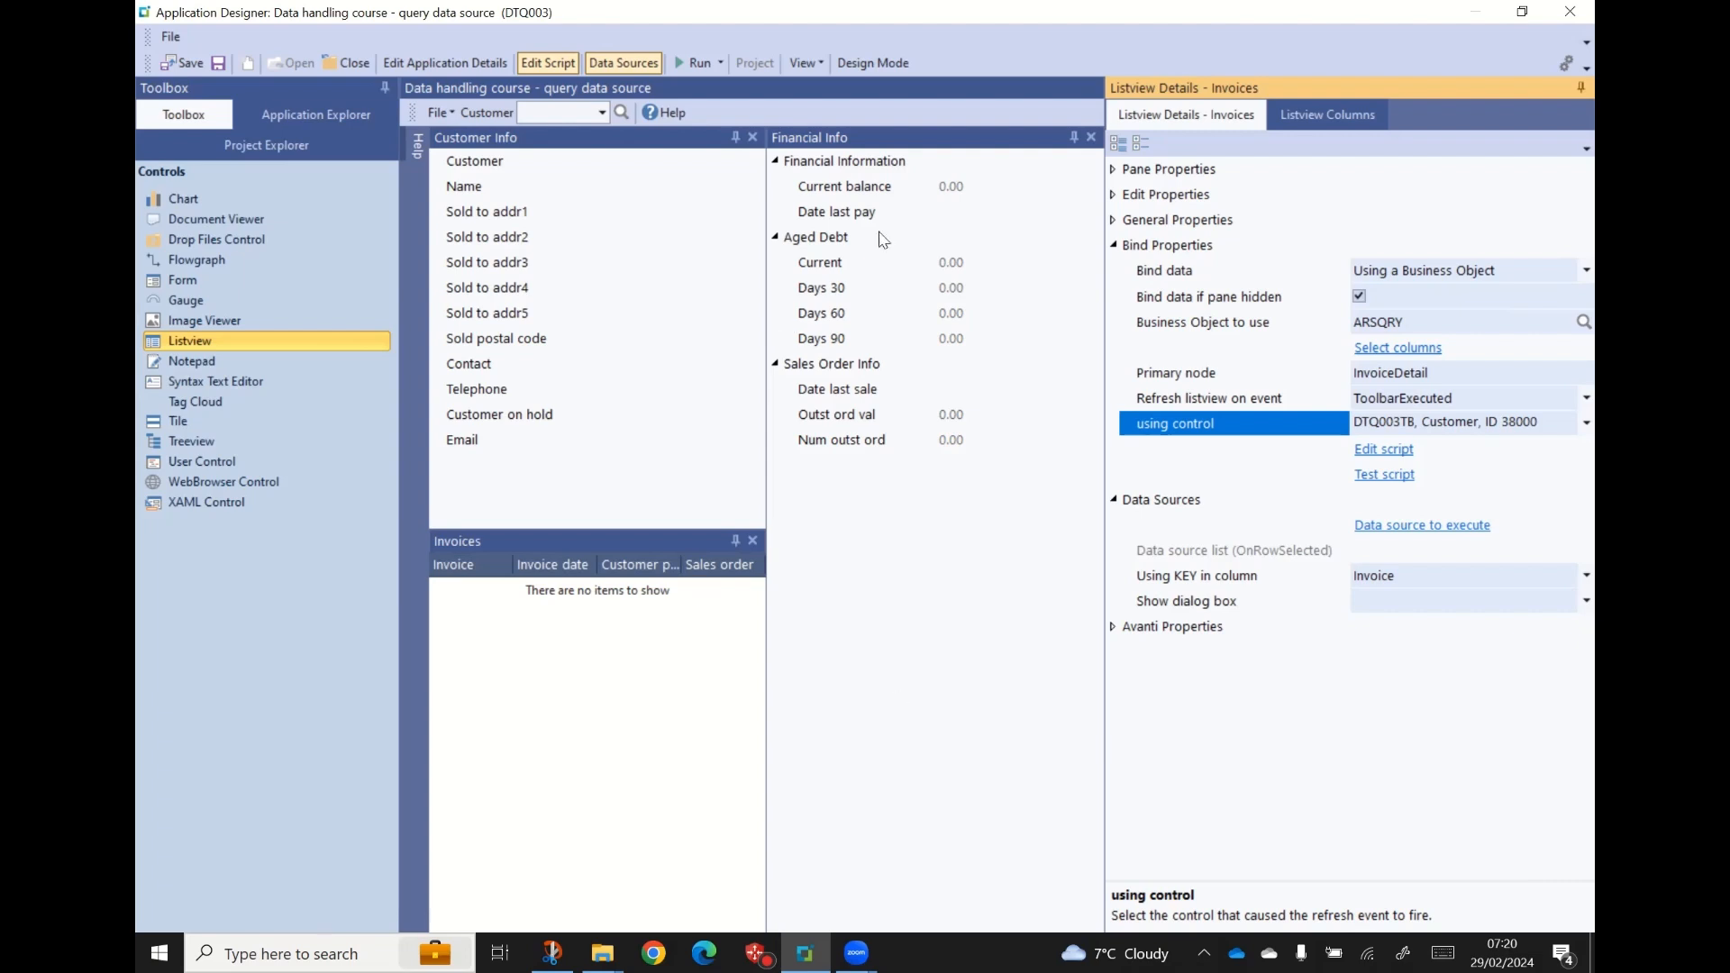
- Run the application and query a customer by number to check that the Invoices listview fills with data
key("F5")
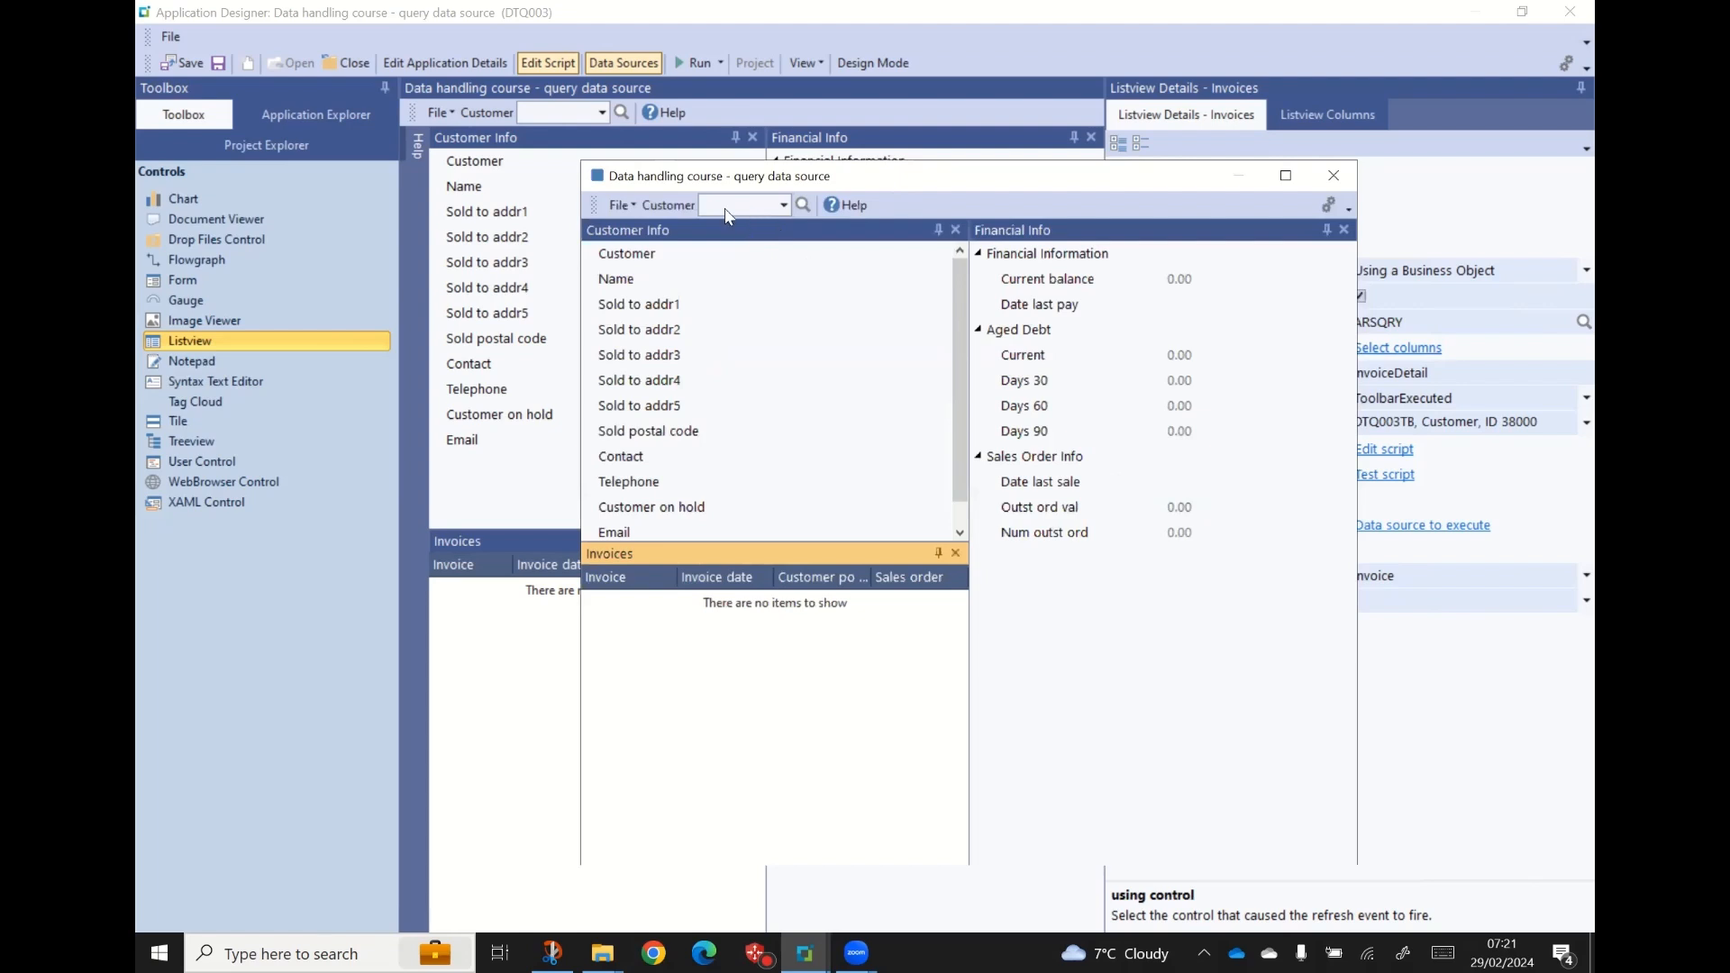
left_click(728, 213)
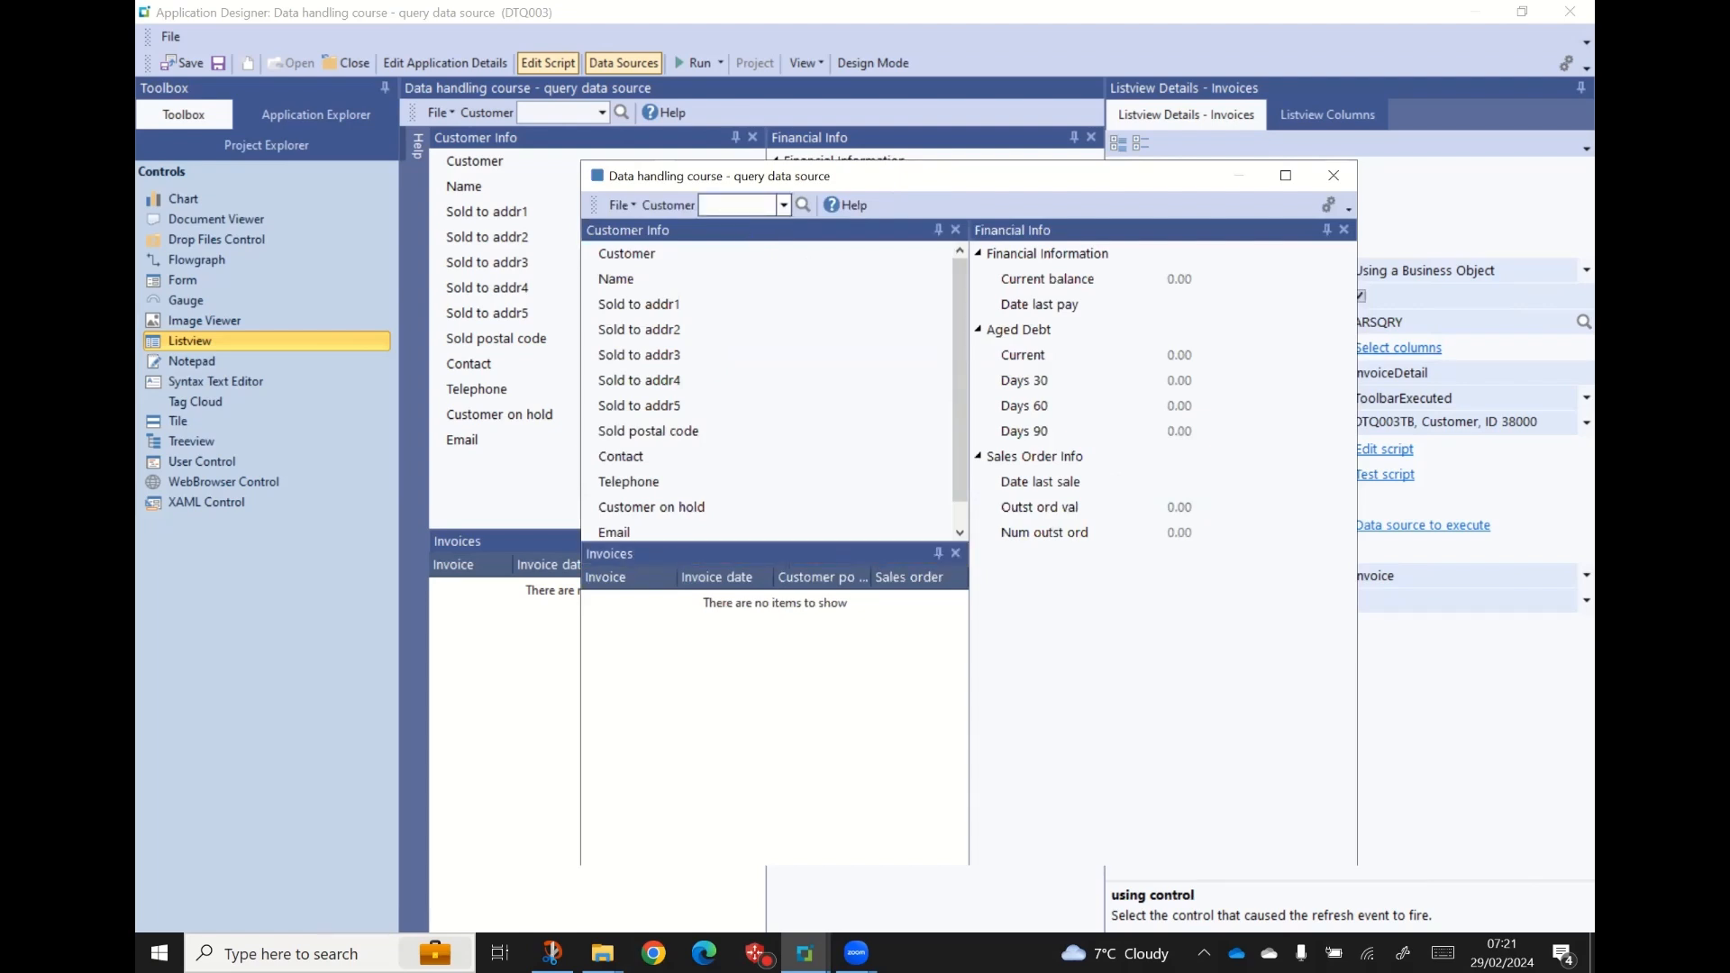
type("1")
key("Return")
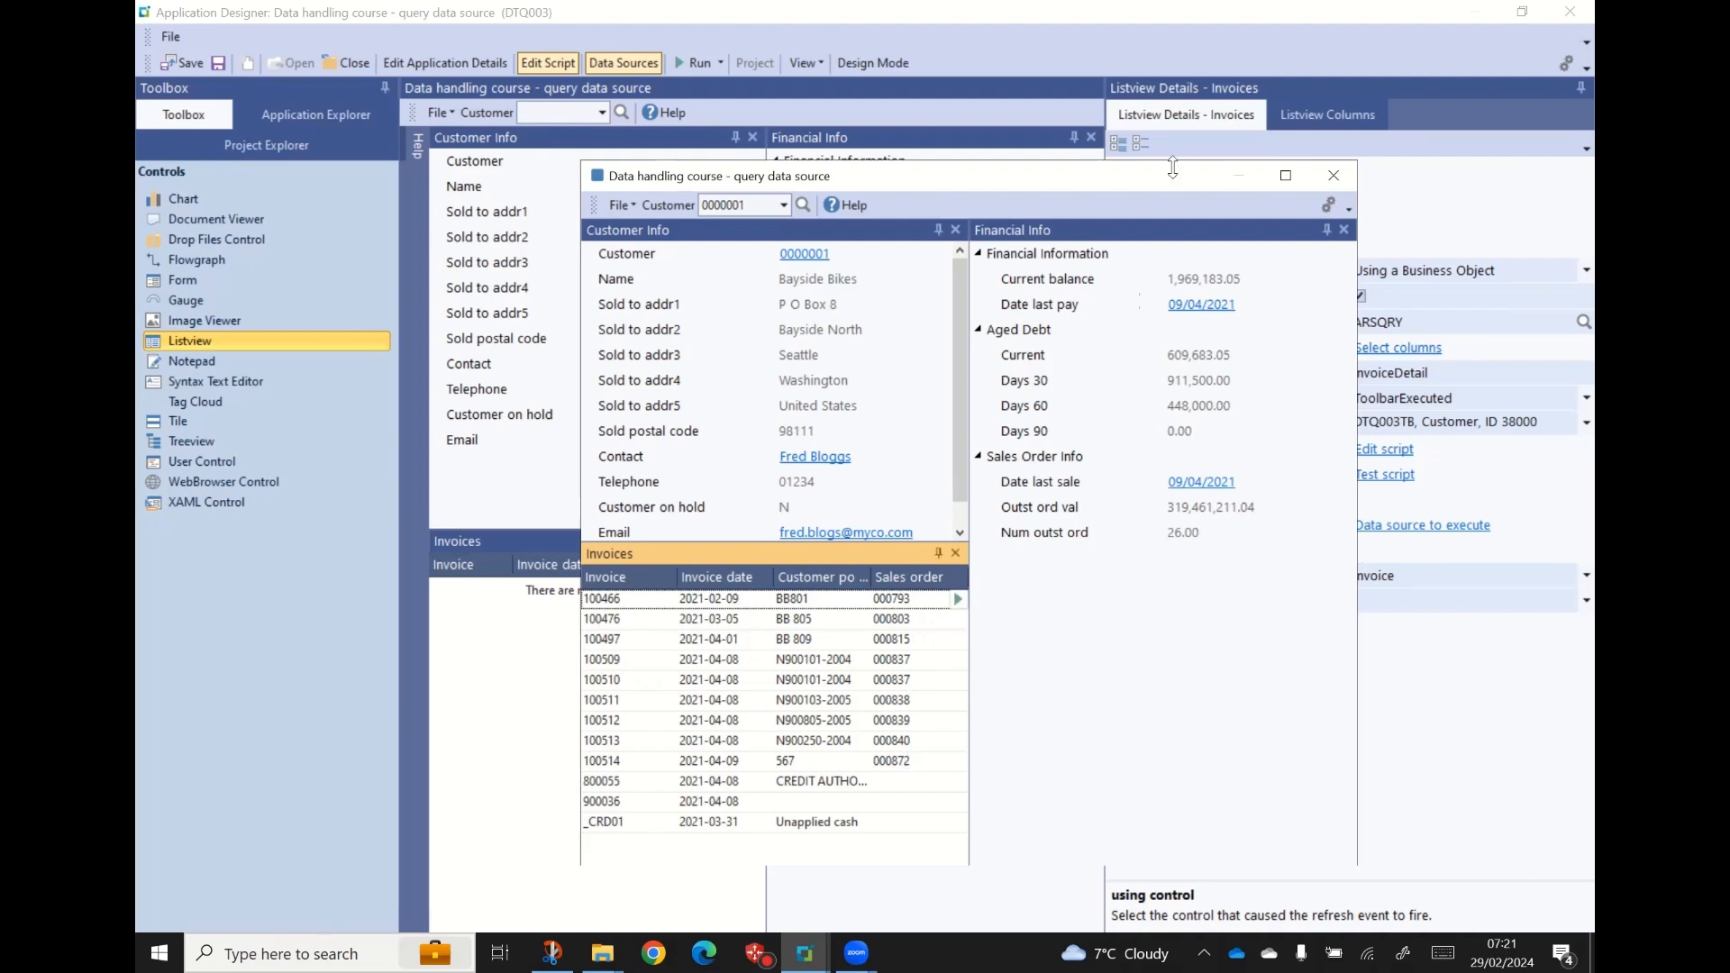
left_click(1126, 107)
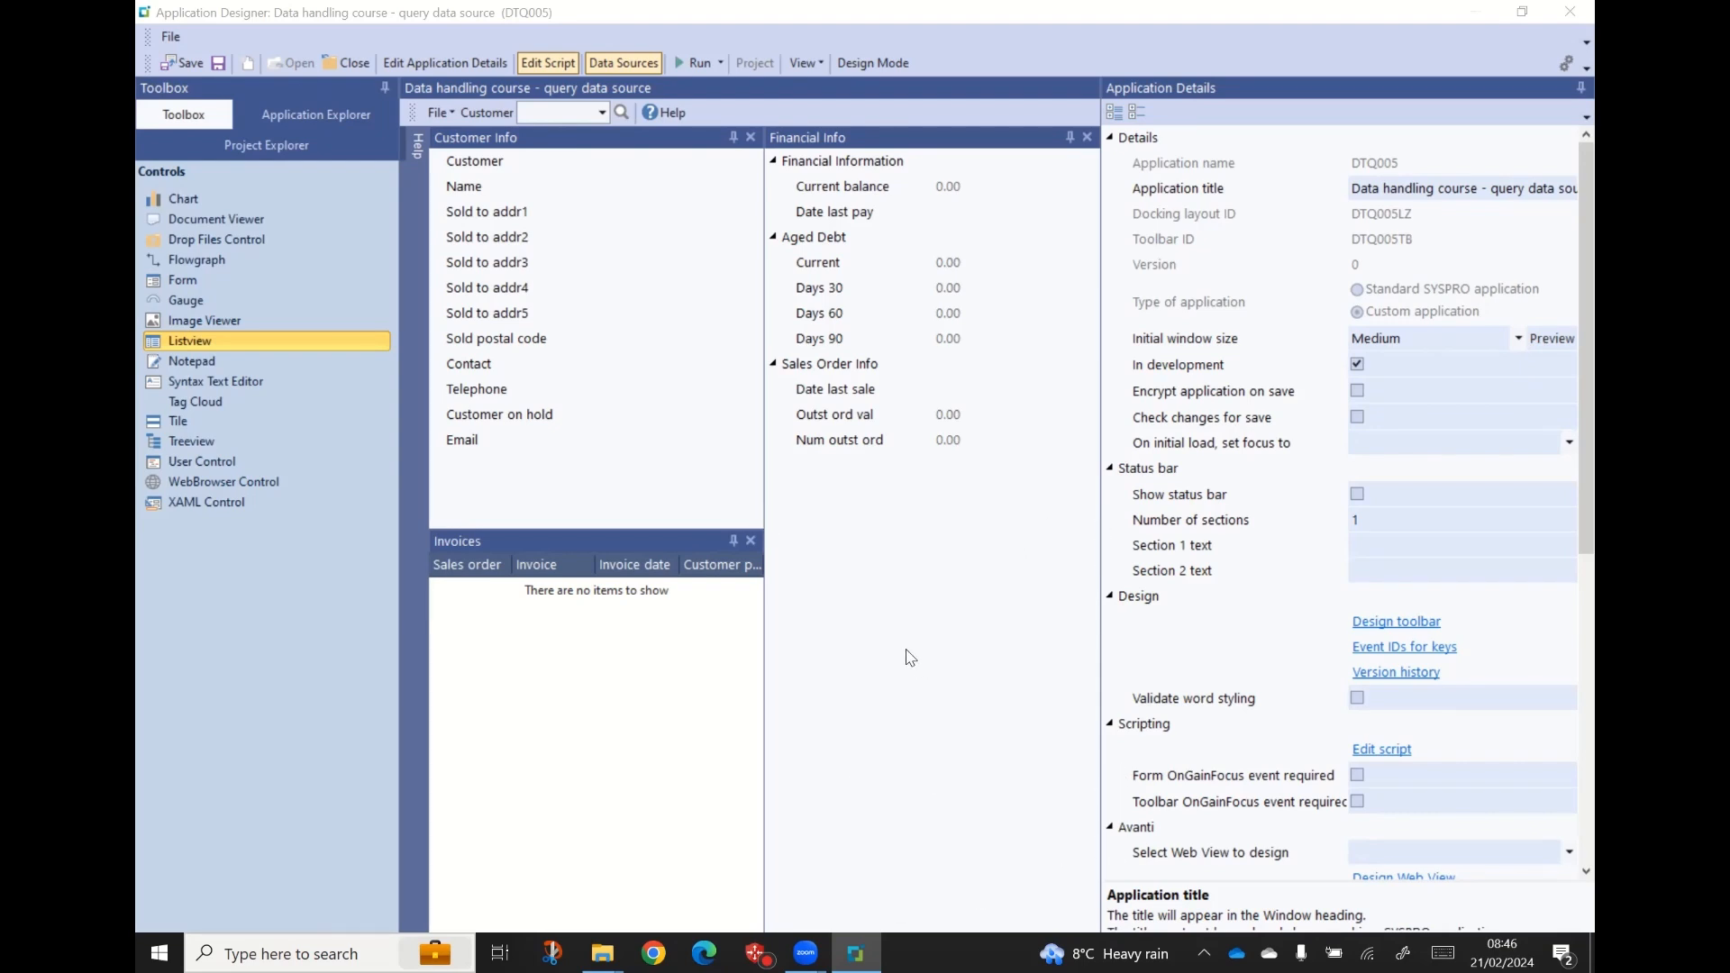
- Start a new query data source named SalesOrderMaster_Table with Data dictionary table as its type
left_click(624, 64)
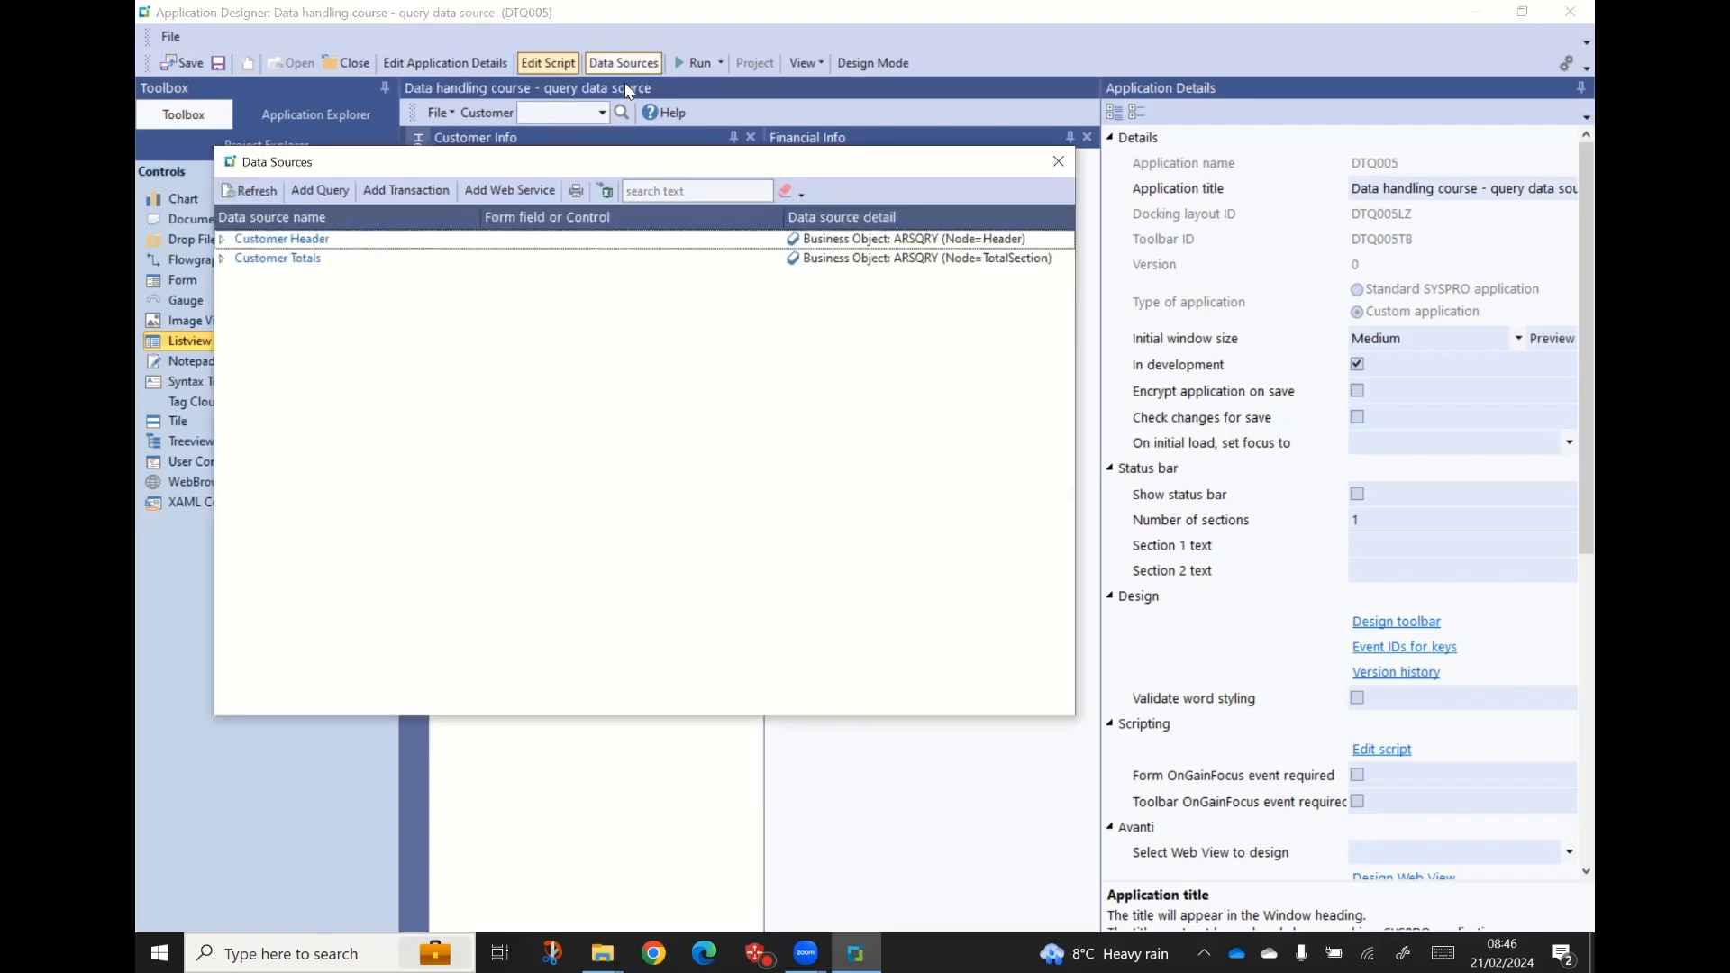
left_click(323, 190)
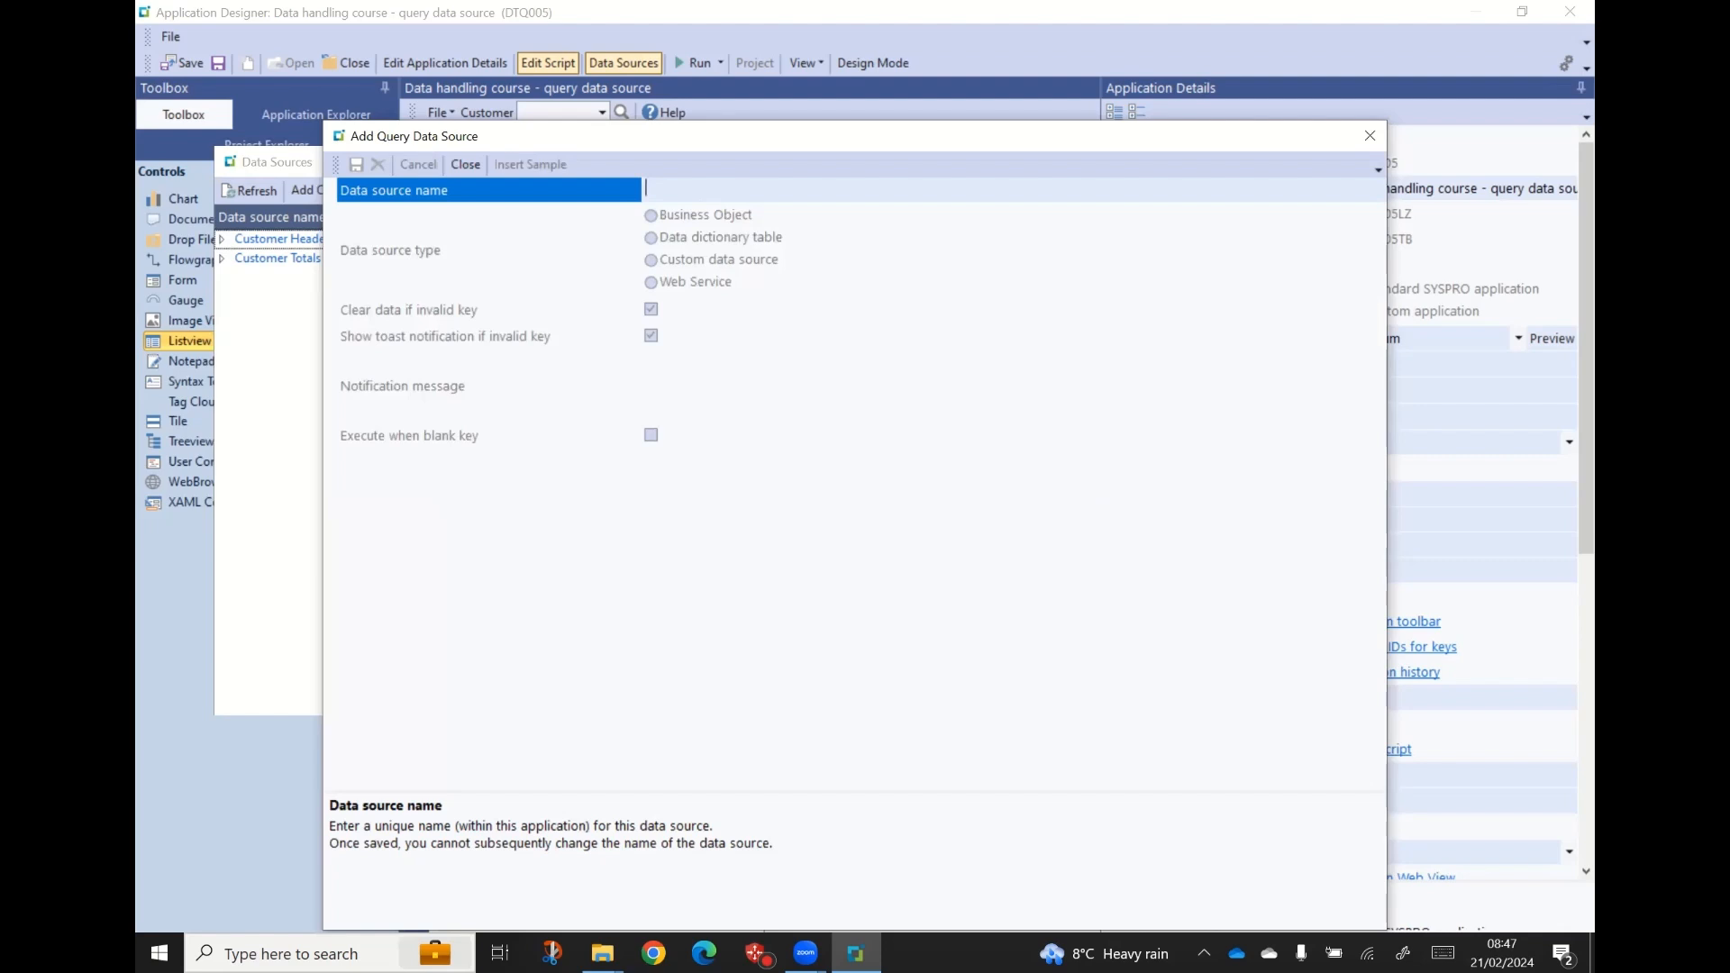
type("SalesOrderMaster_Table")
key("Tab")
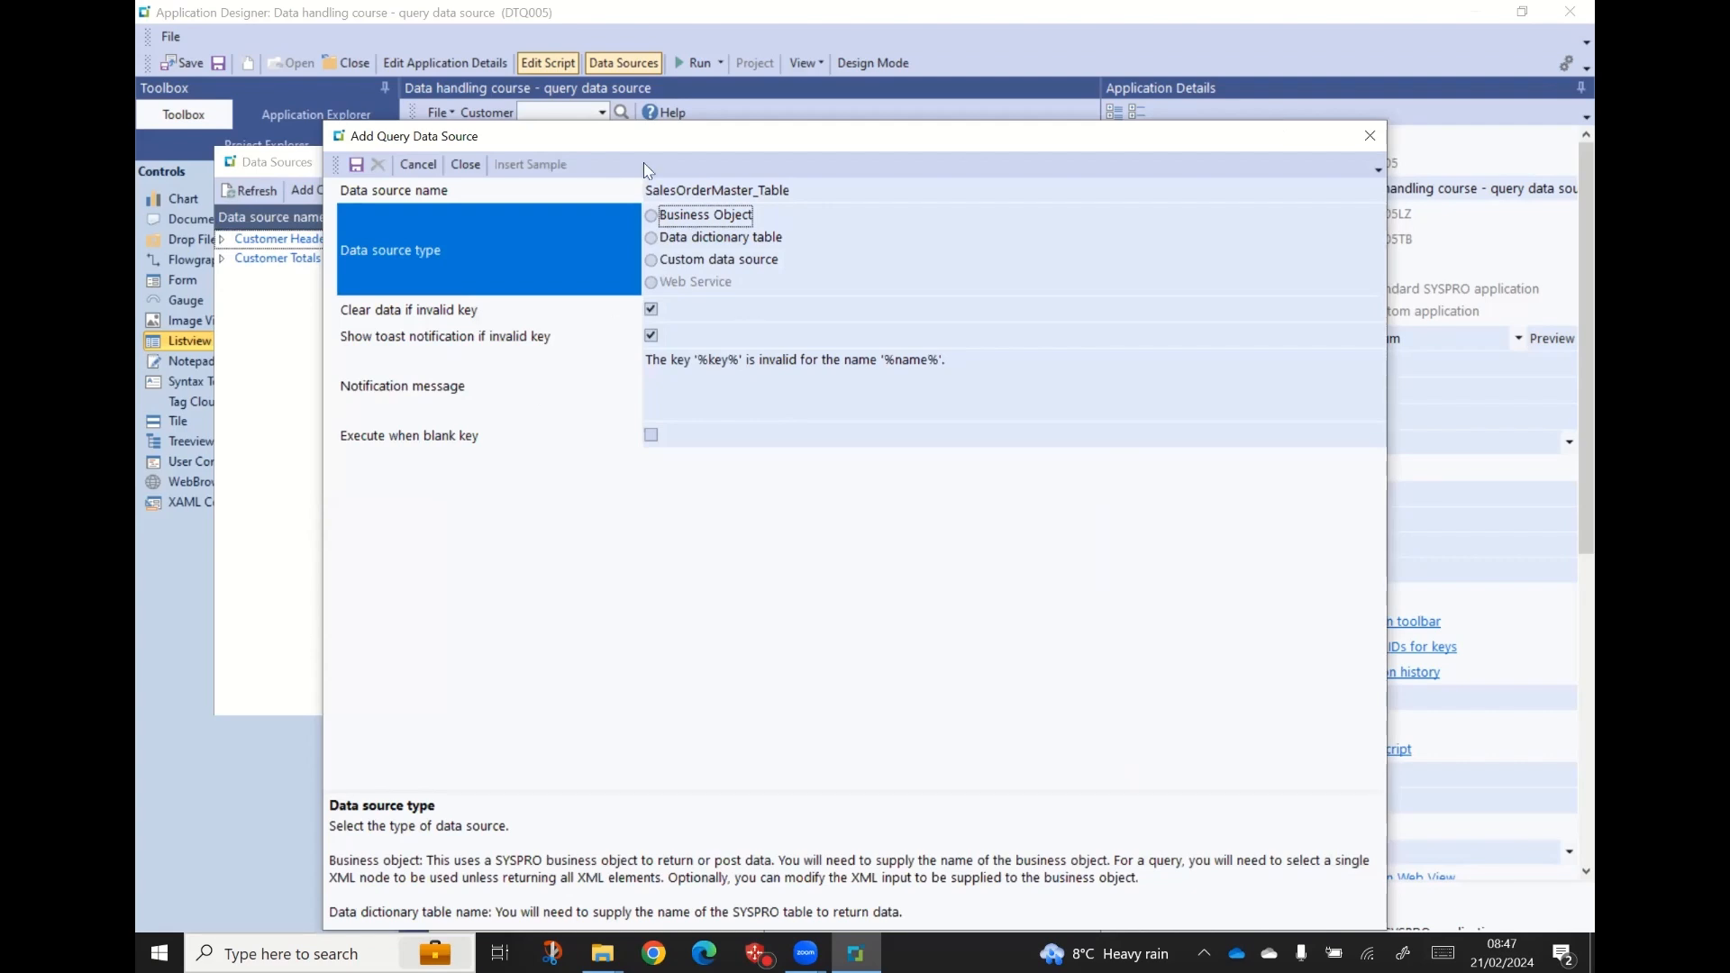
left_click(652, 237)
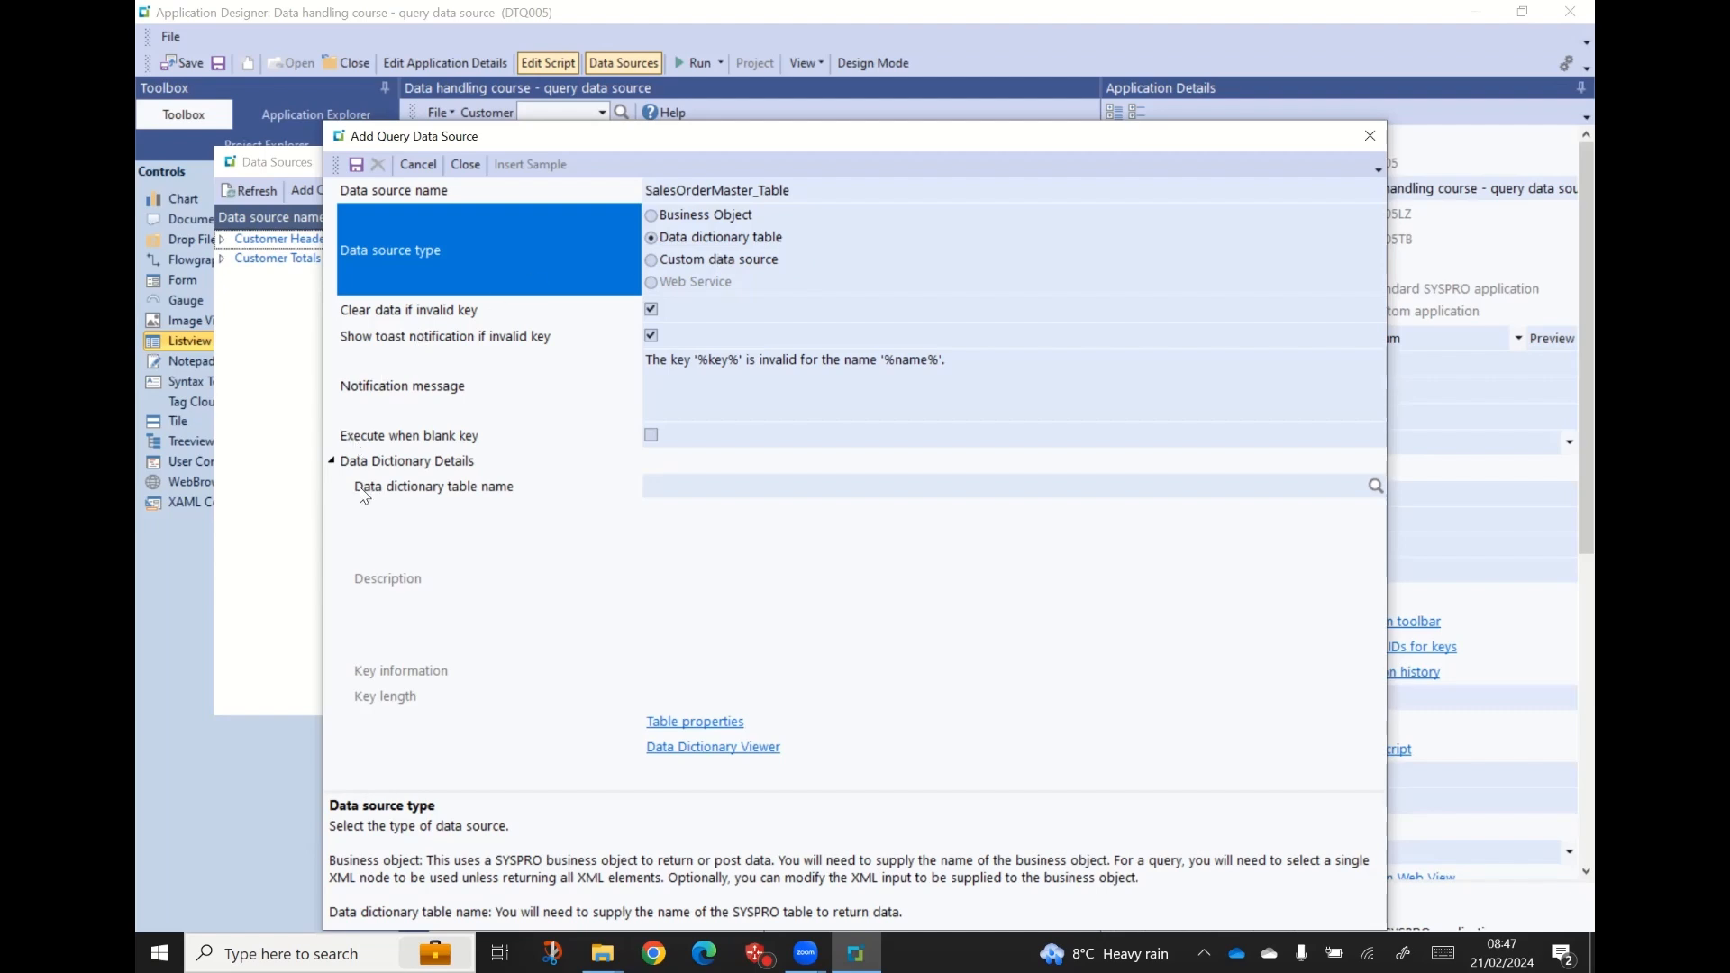
- Use SorMaster as the data dictionary table for the new data source, save it and close the data source windows
left_click(653, 491)
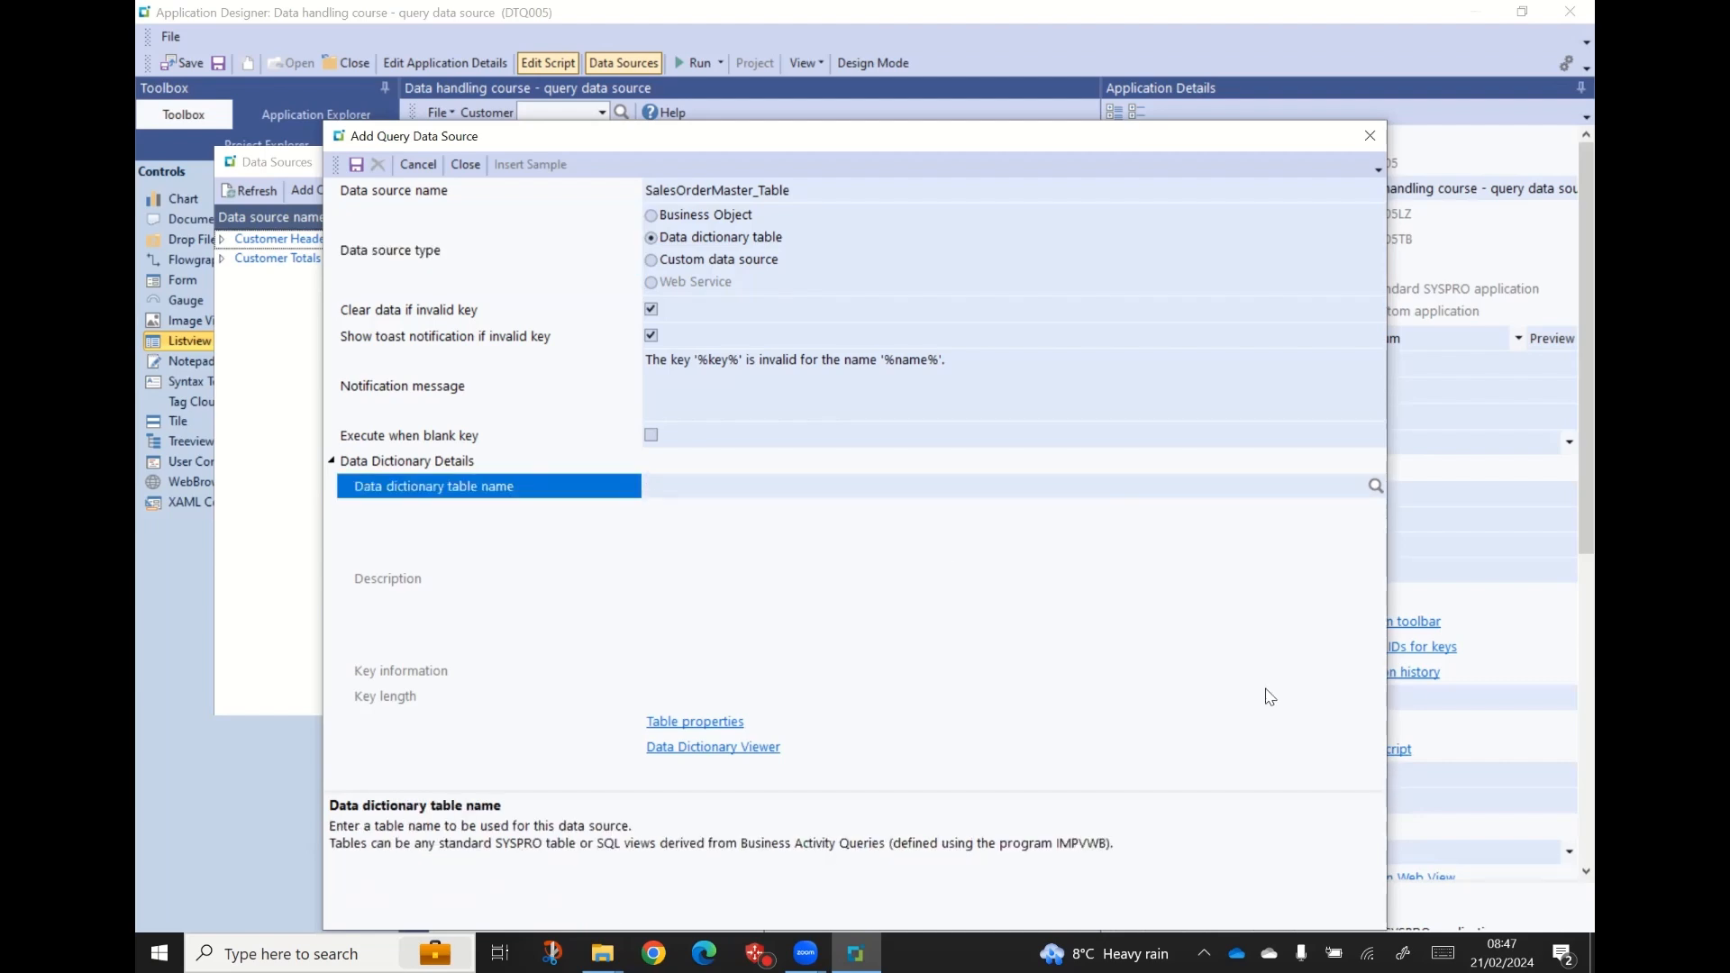
type("S")
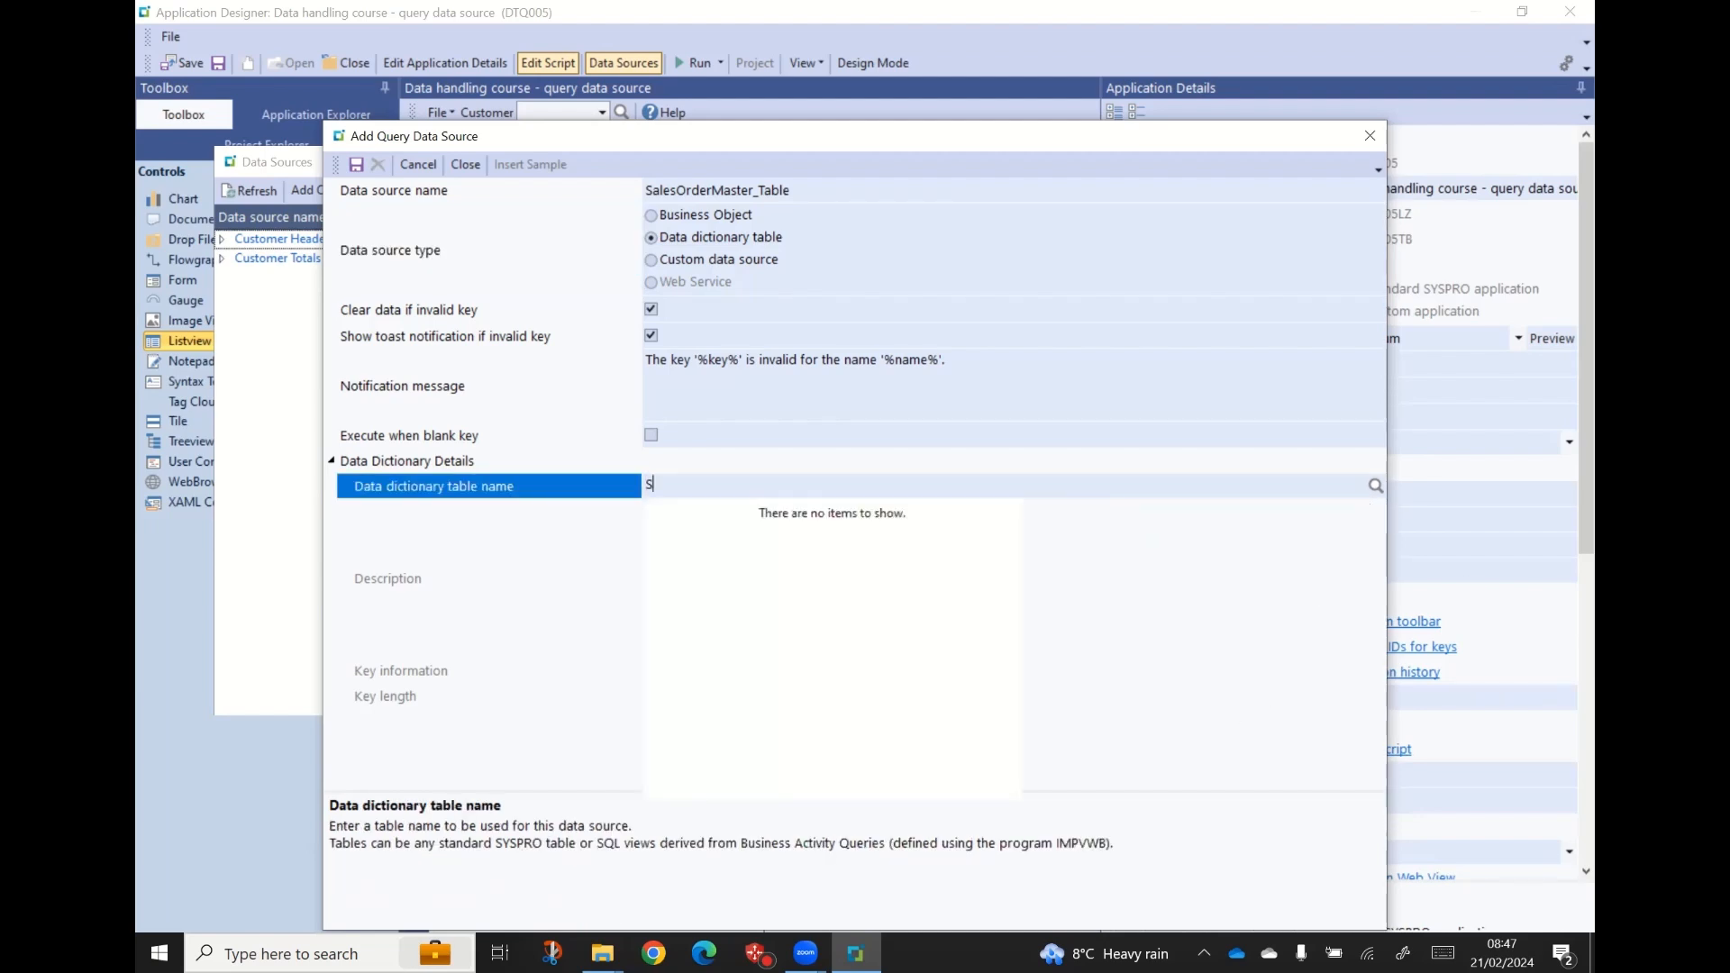
type("orMa")
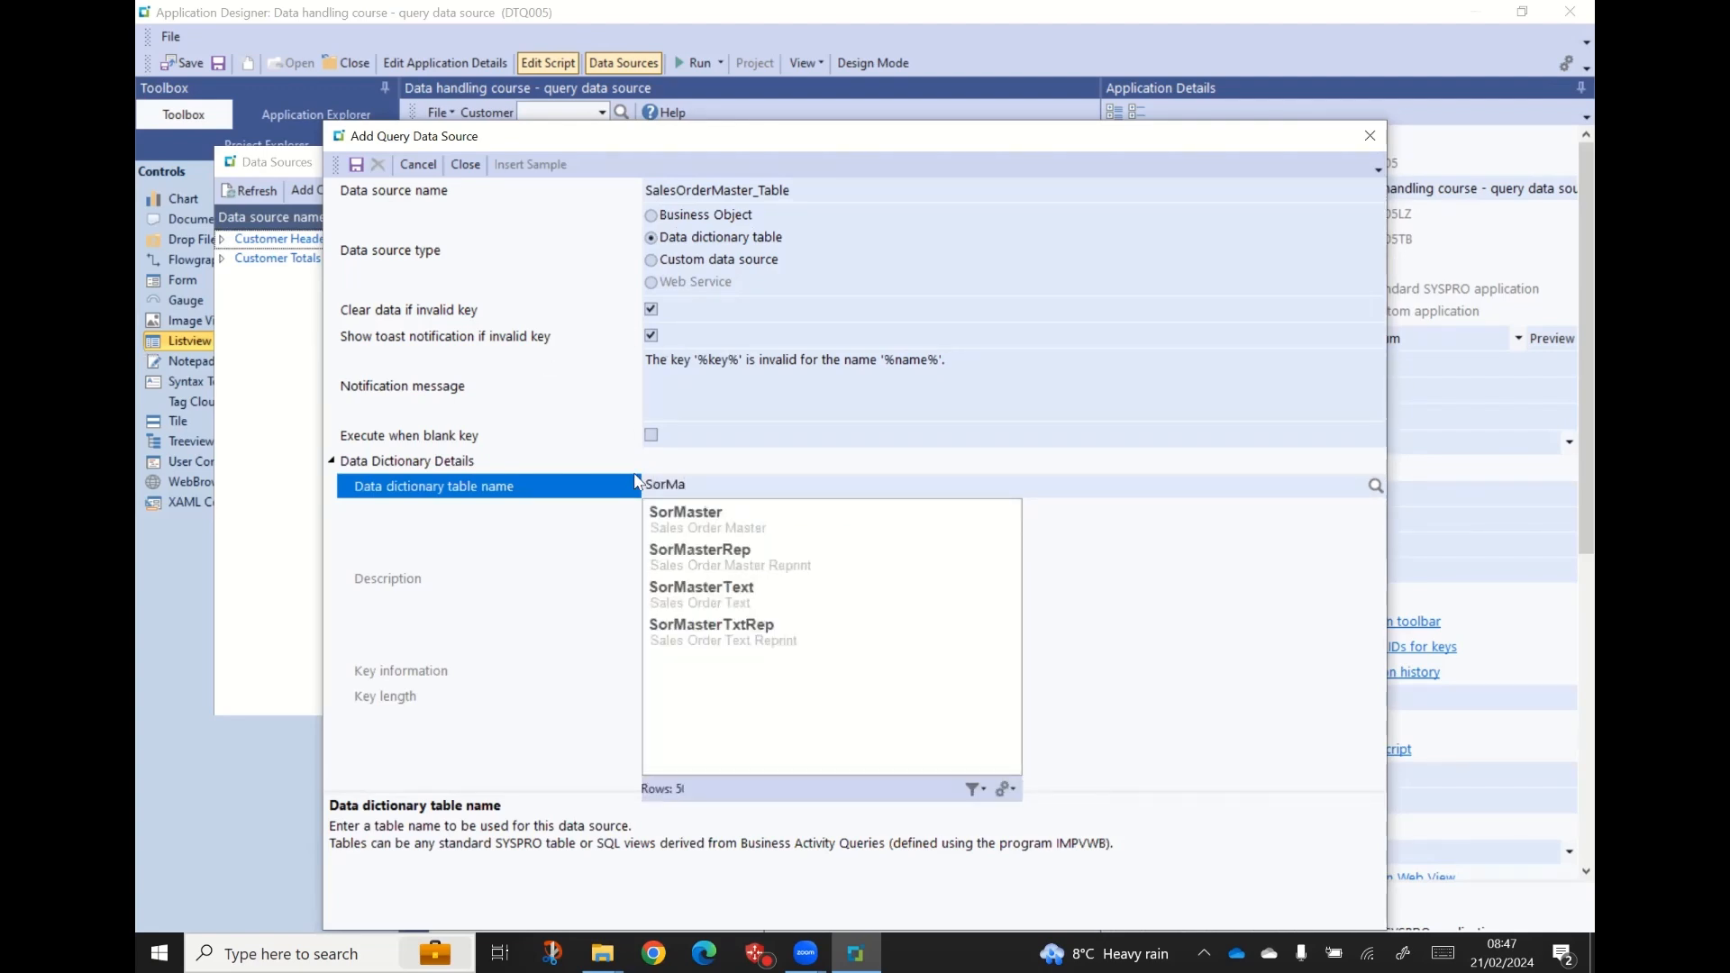
left_click(702, 528)
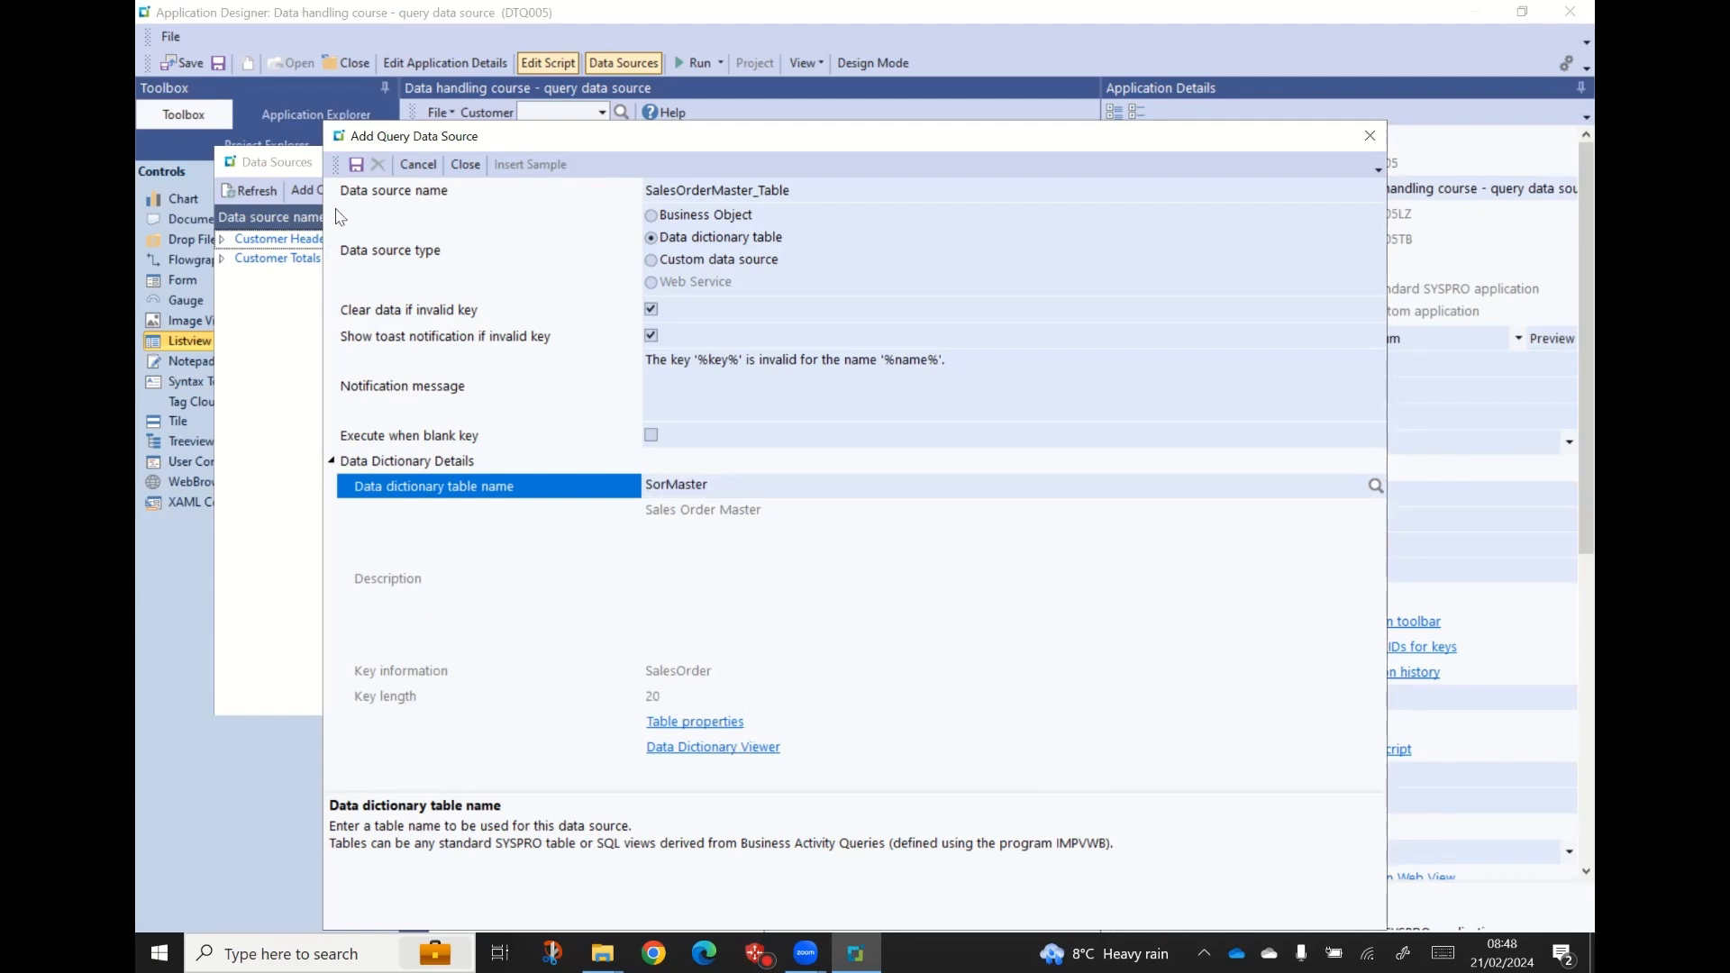
left_click(355, 166)
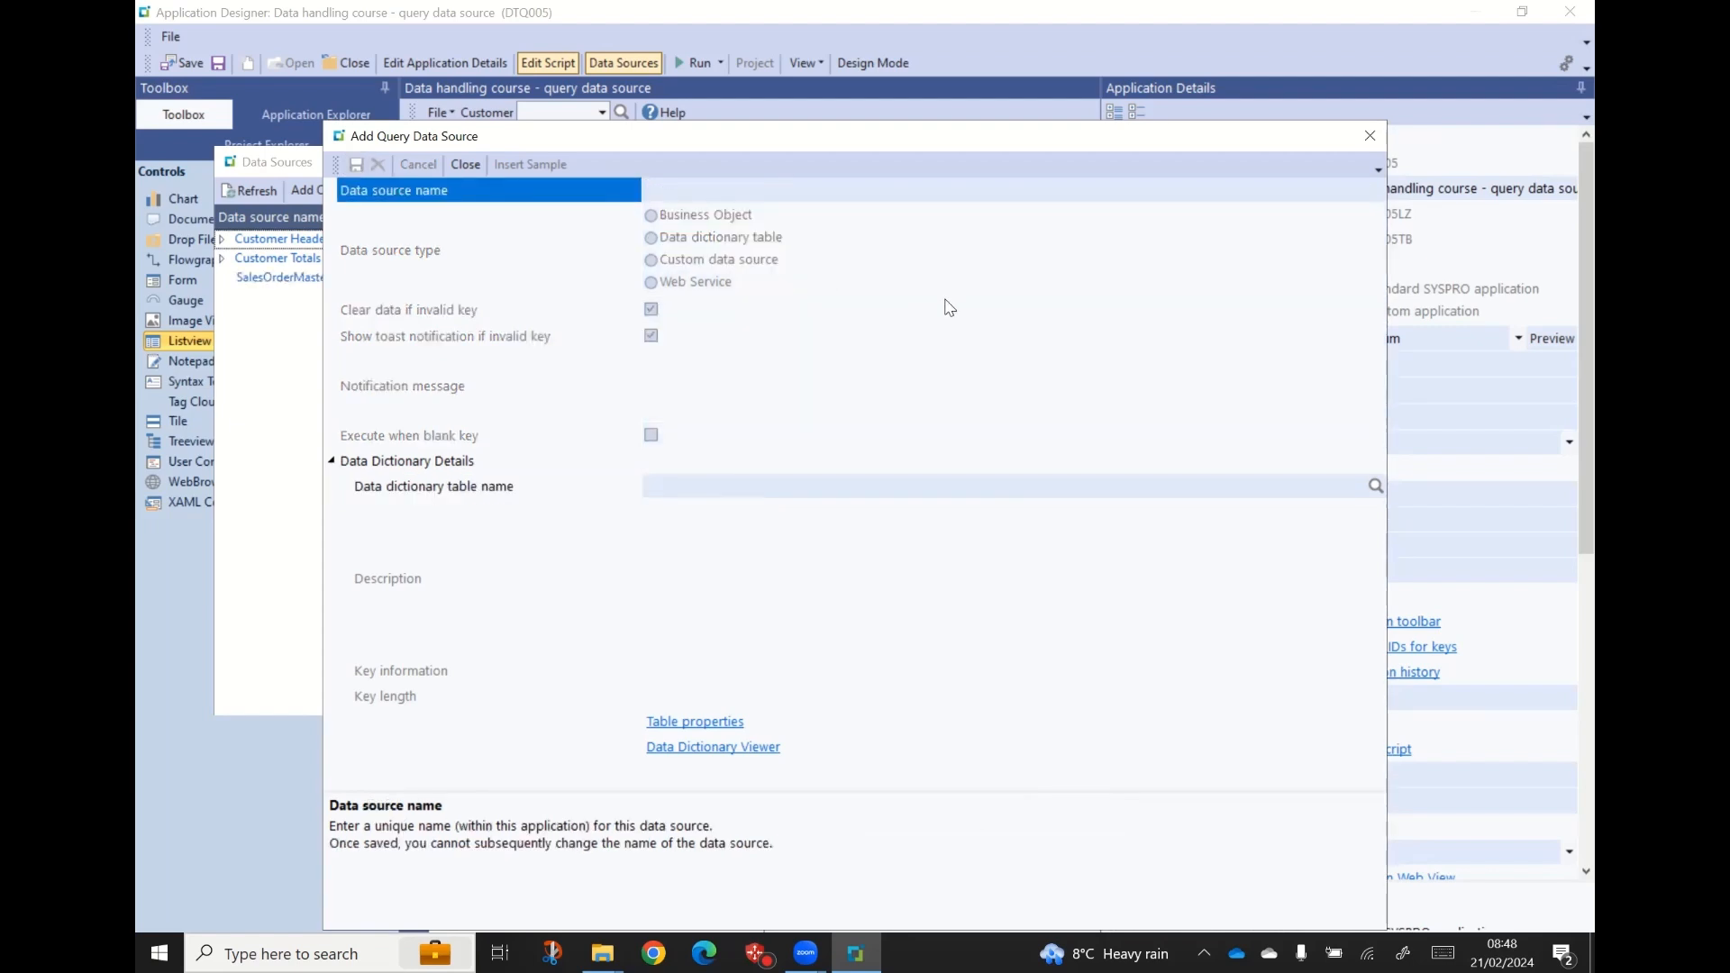
left_click(1366, 135)
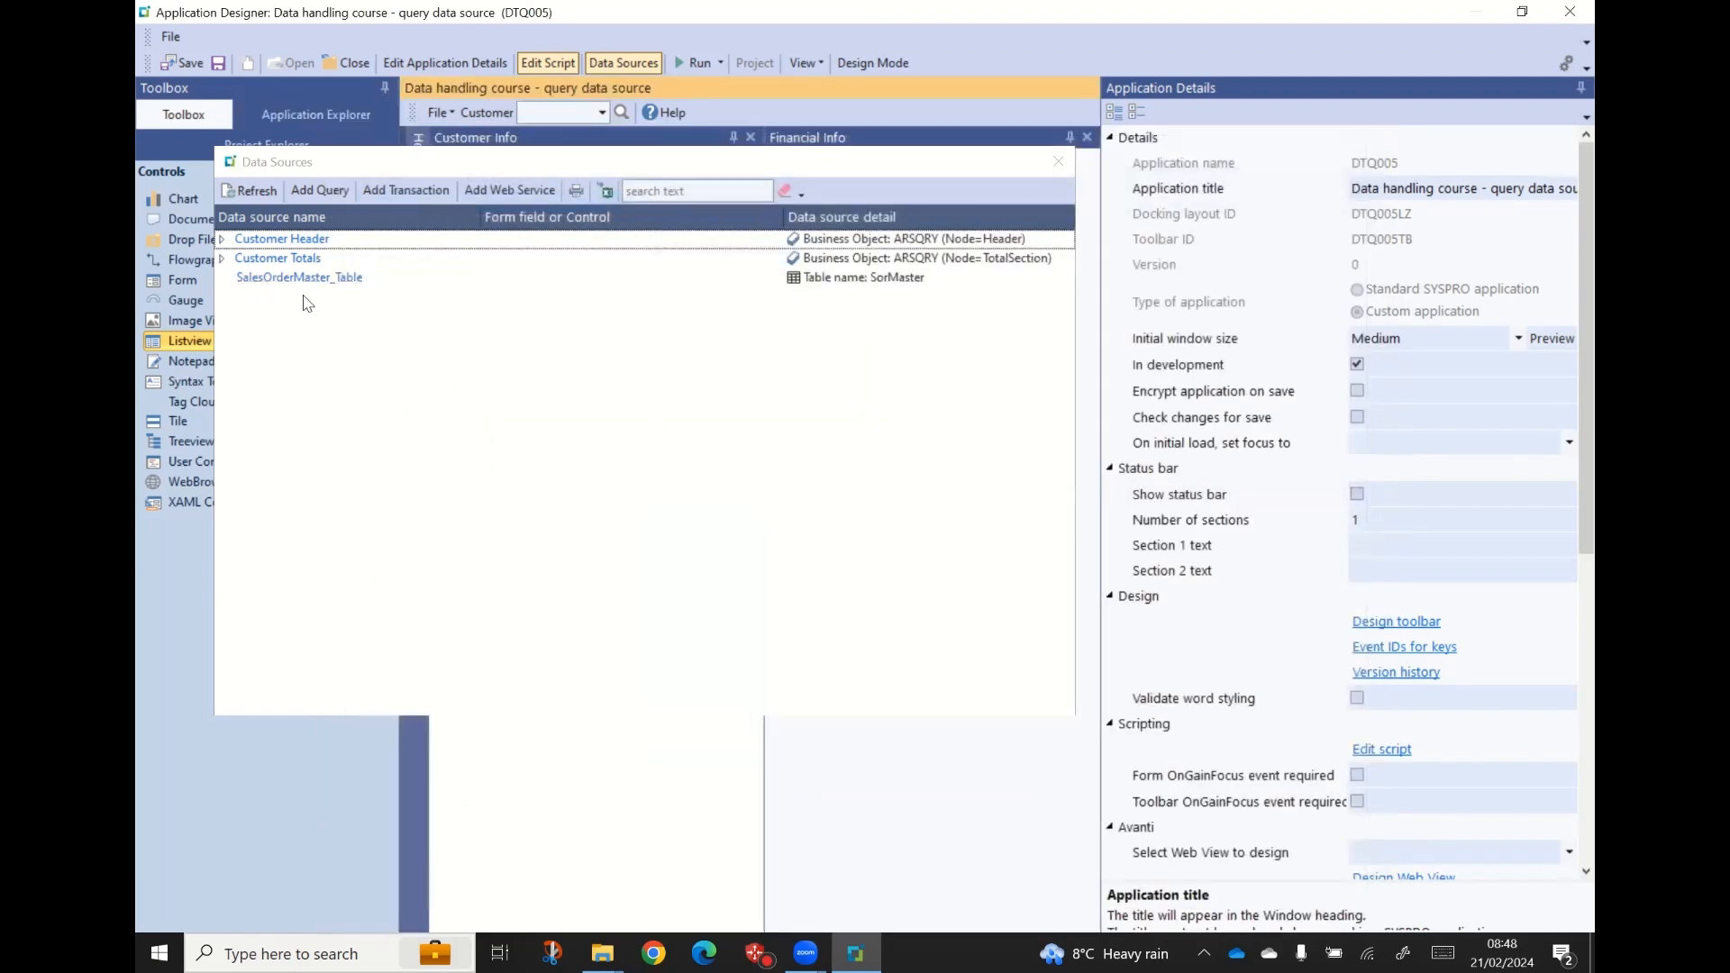
left_click(1060, 161)
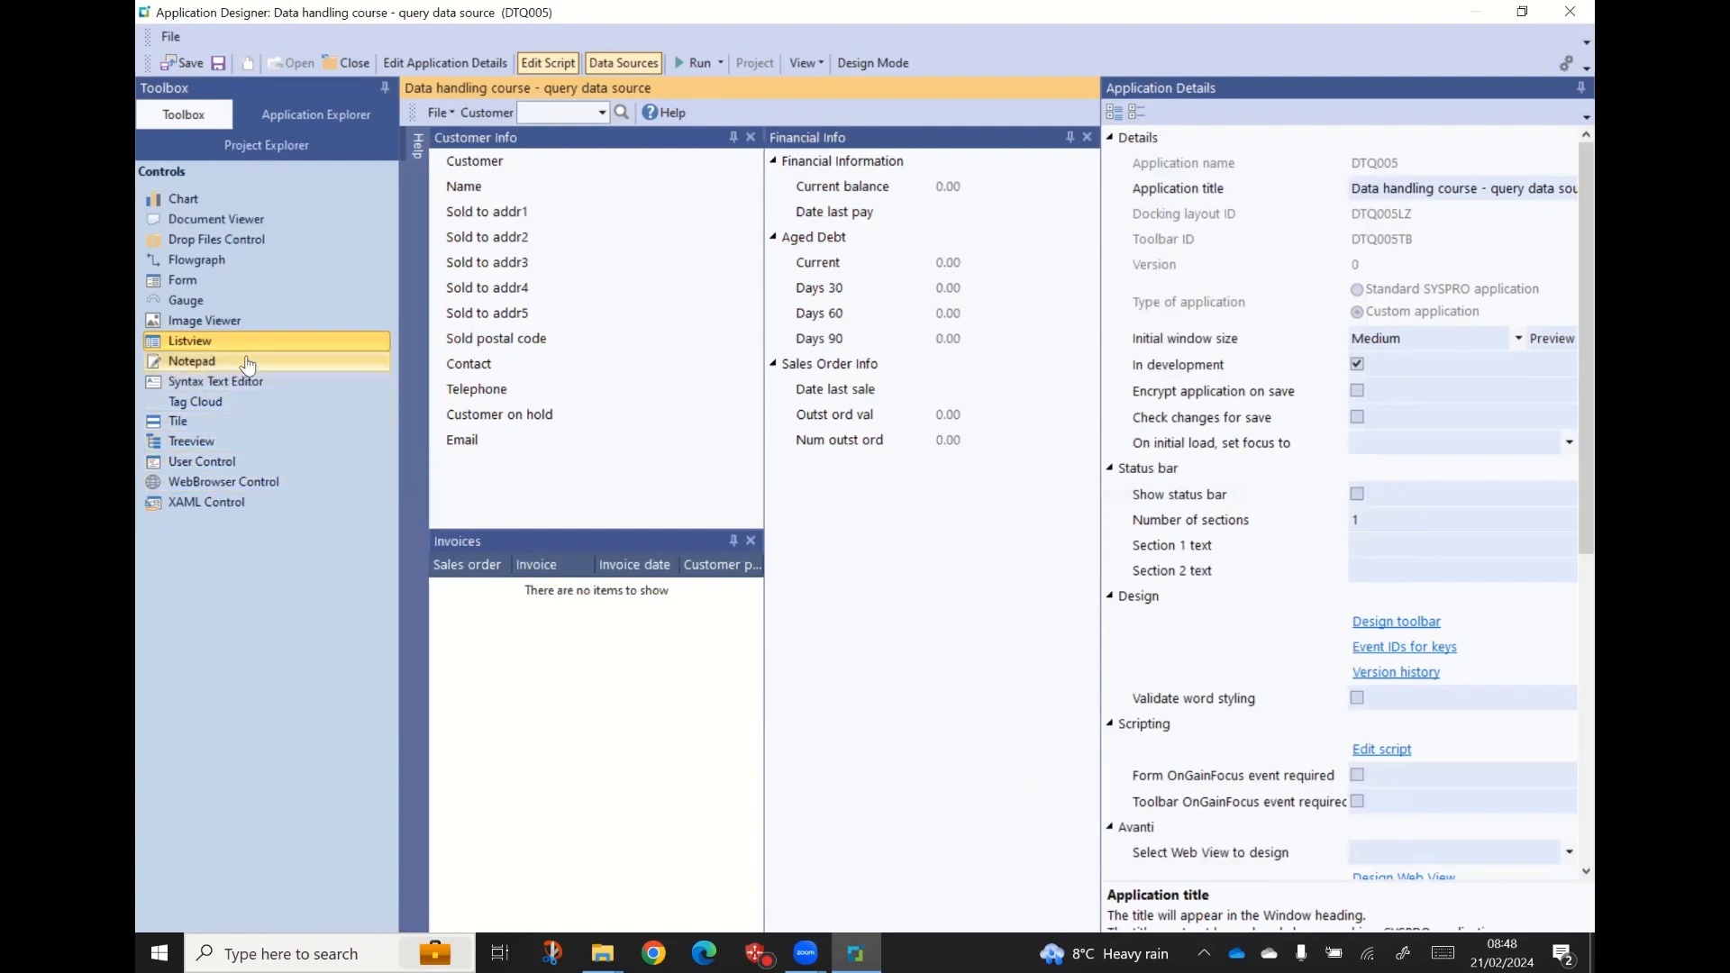
- Add a new form pane beside the Invoices listview, below the Financial Info form
left_click(186, 285)
left_click_drag(186, 285, 515, 214)
left_click_drag(495, 147, 547, 481)
left_click_drag(804, 687, 926, 575)
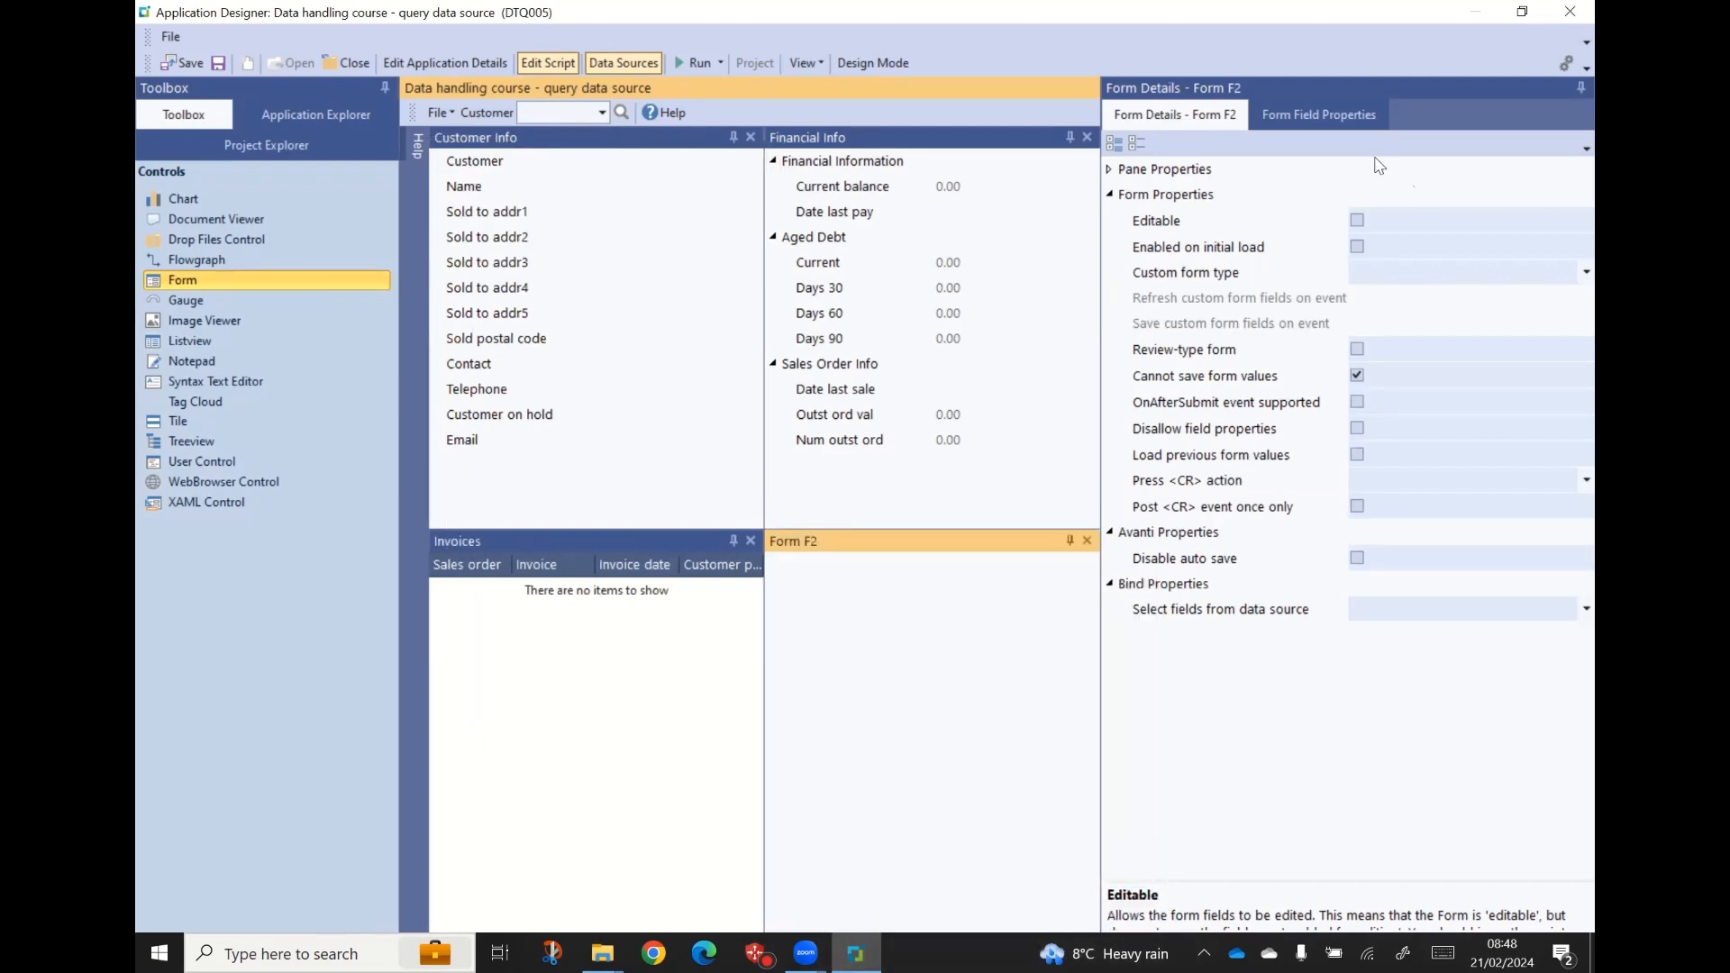
- Set the new form's title to Sales Order Detail
left_click(1114, 171)
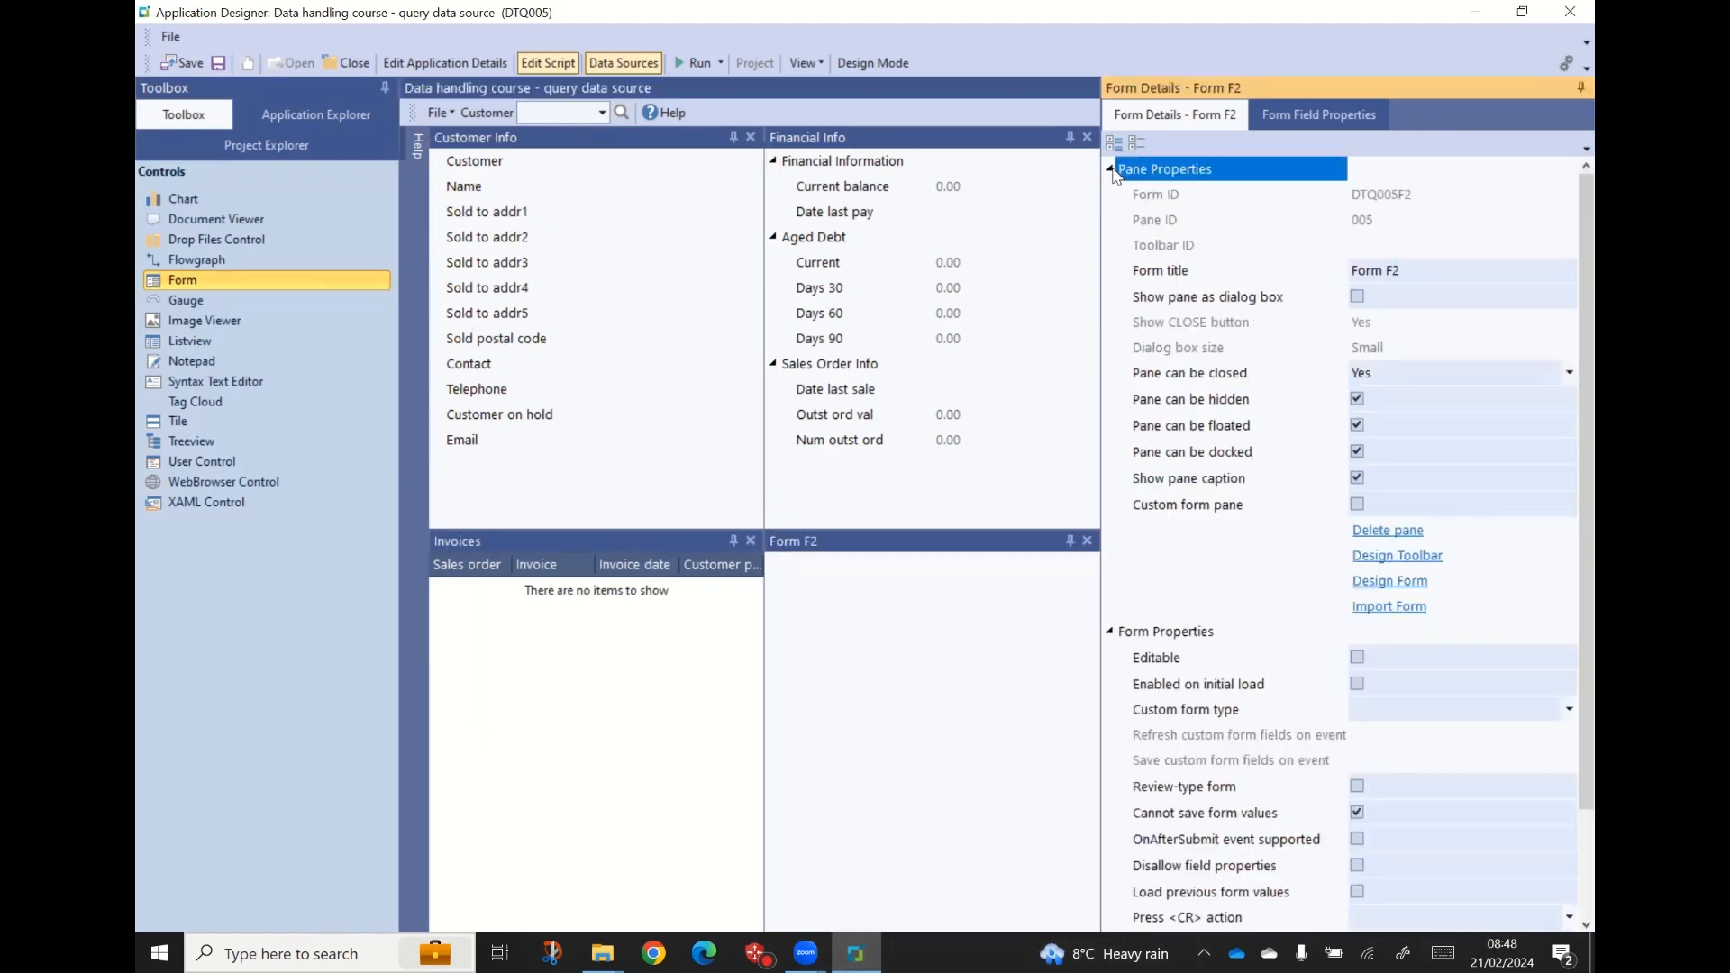
left_click(1415, 275)
left_click_drag(1414, 275, 1343, 273)
type("S")
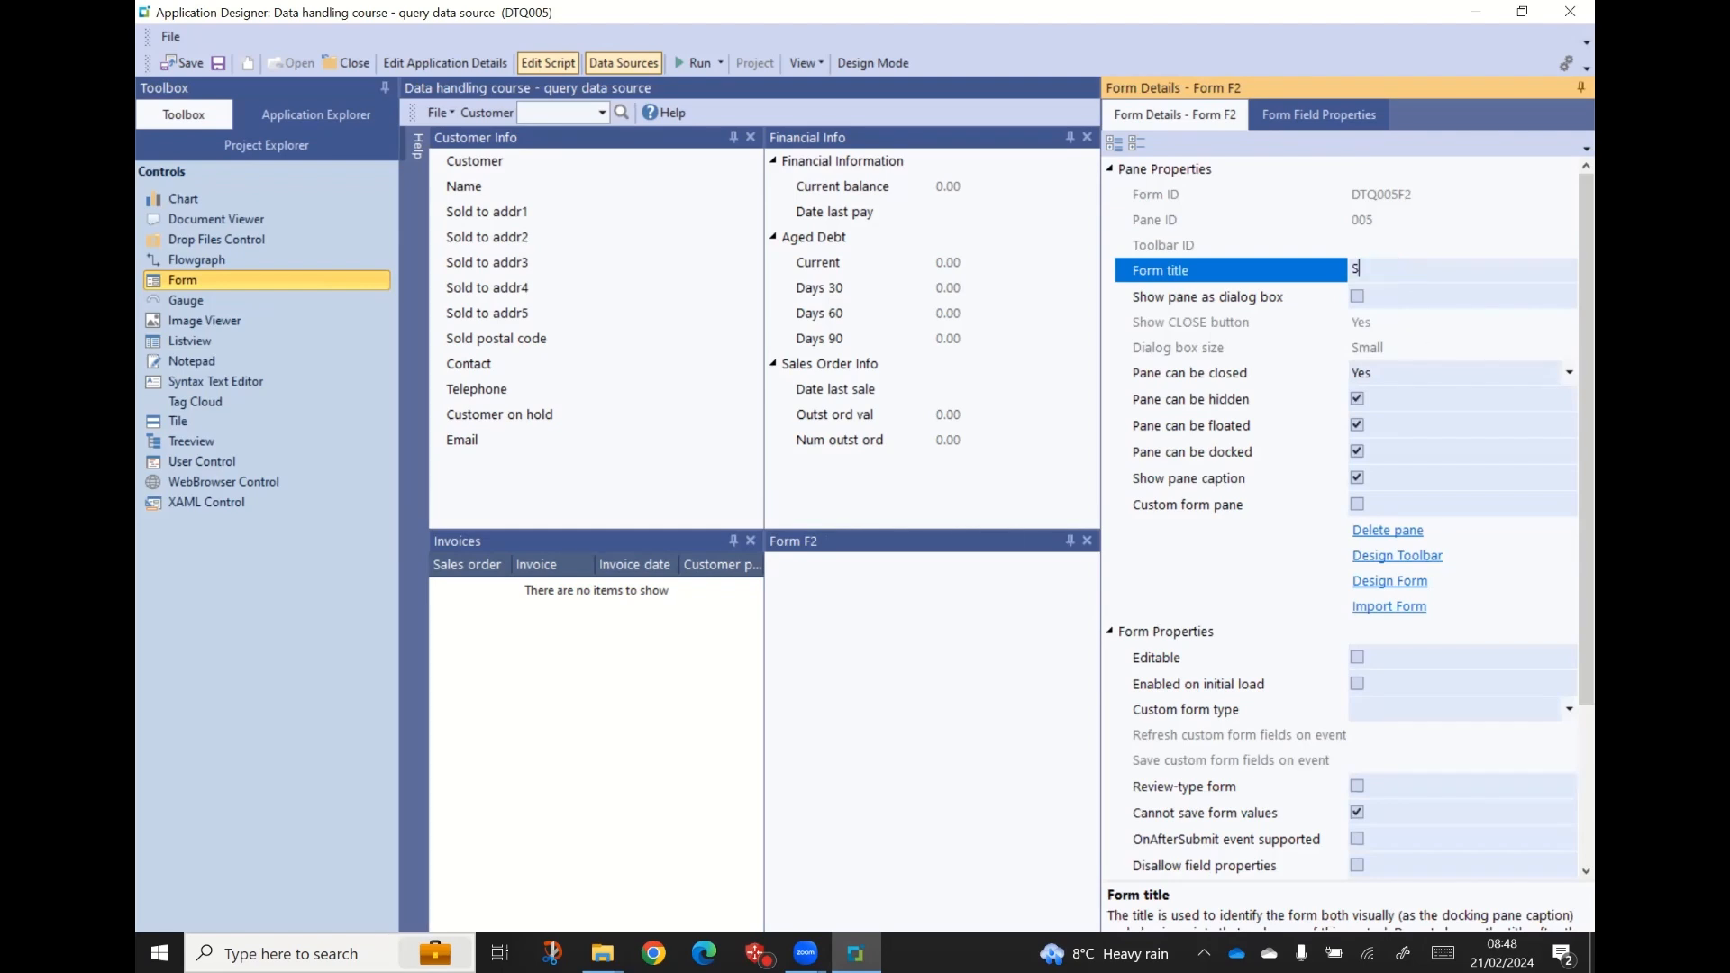
type("ales Order Detail")
key("Tab")
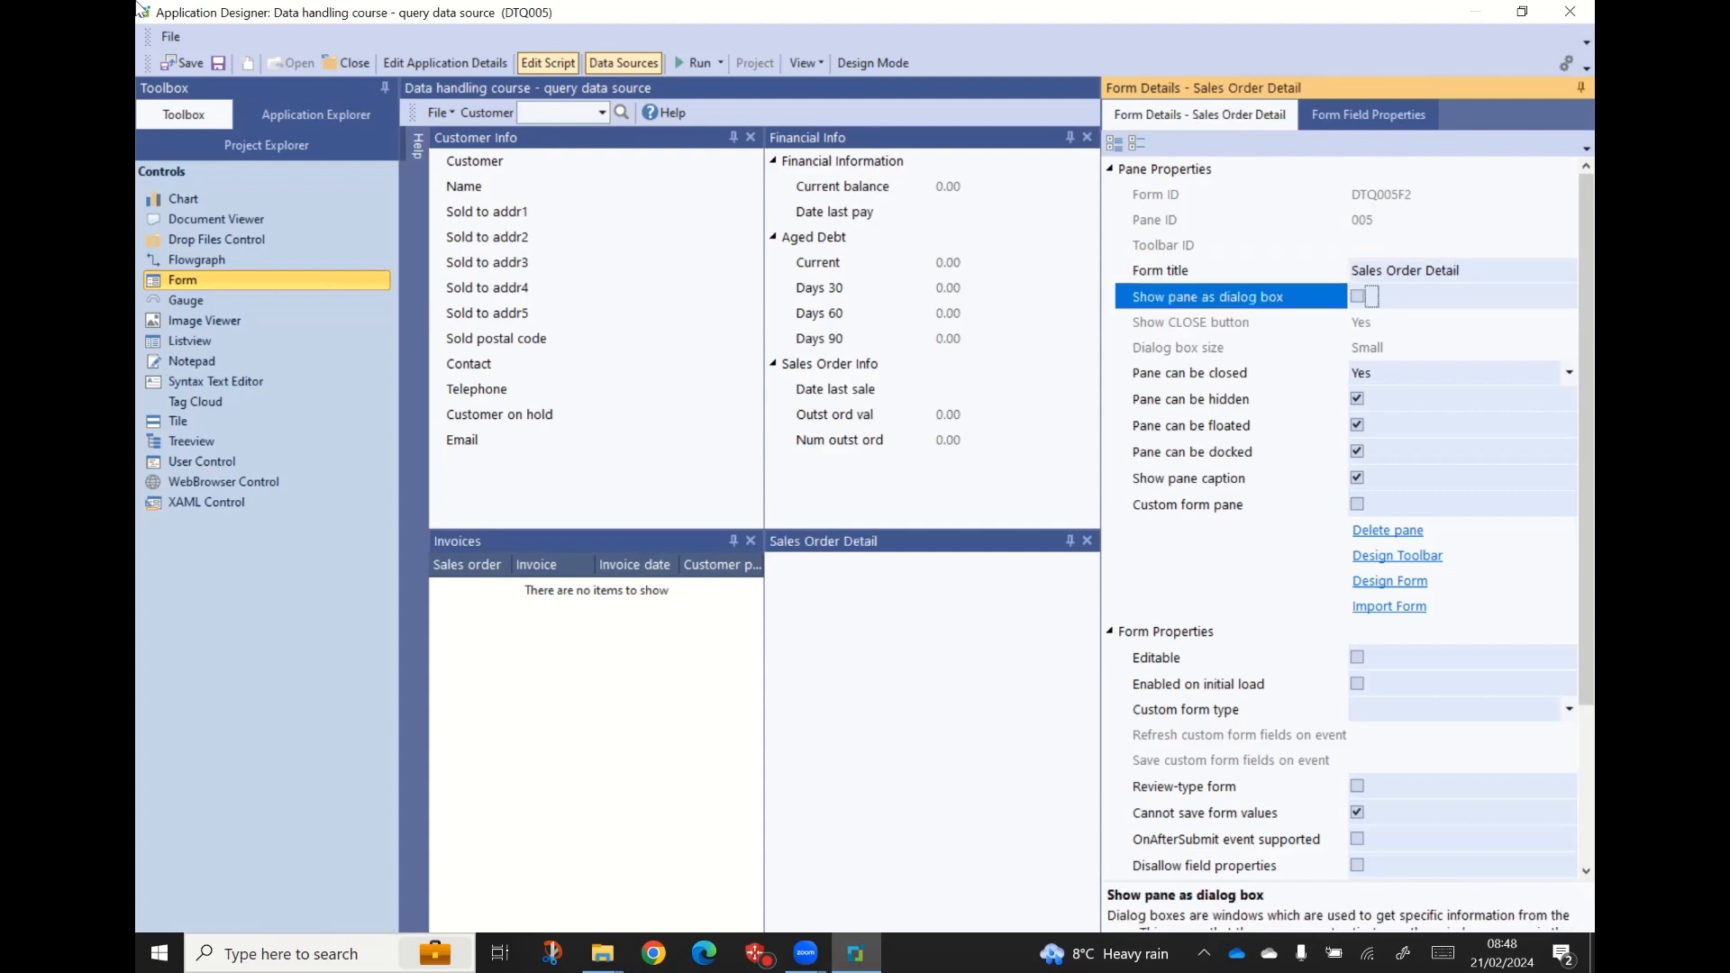
- Add the Sales order date, Sales order number, Salesperson and Special instructions fields from SalesOrderMaster_Table to the Sales Order Detail form
scroll(1233, 469, "down", 3)
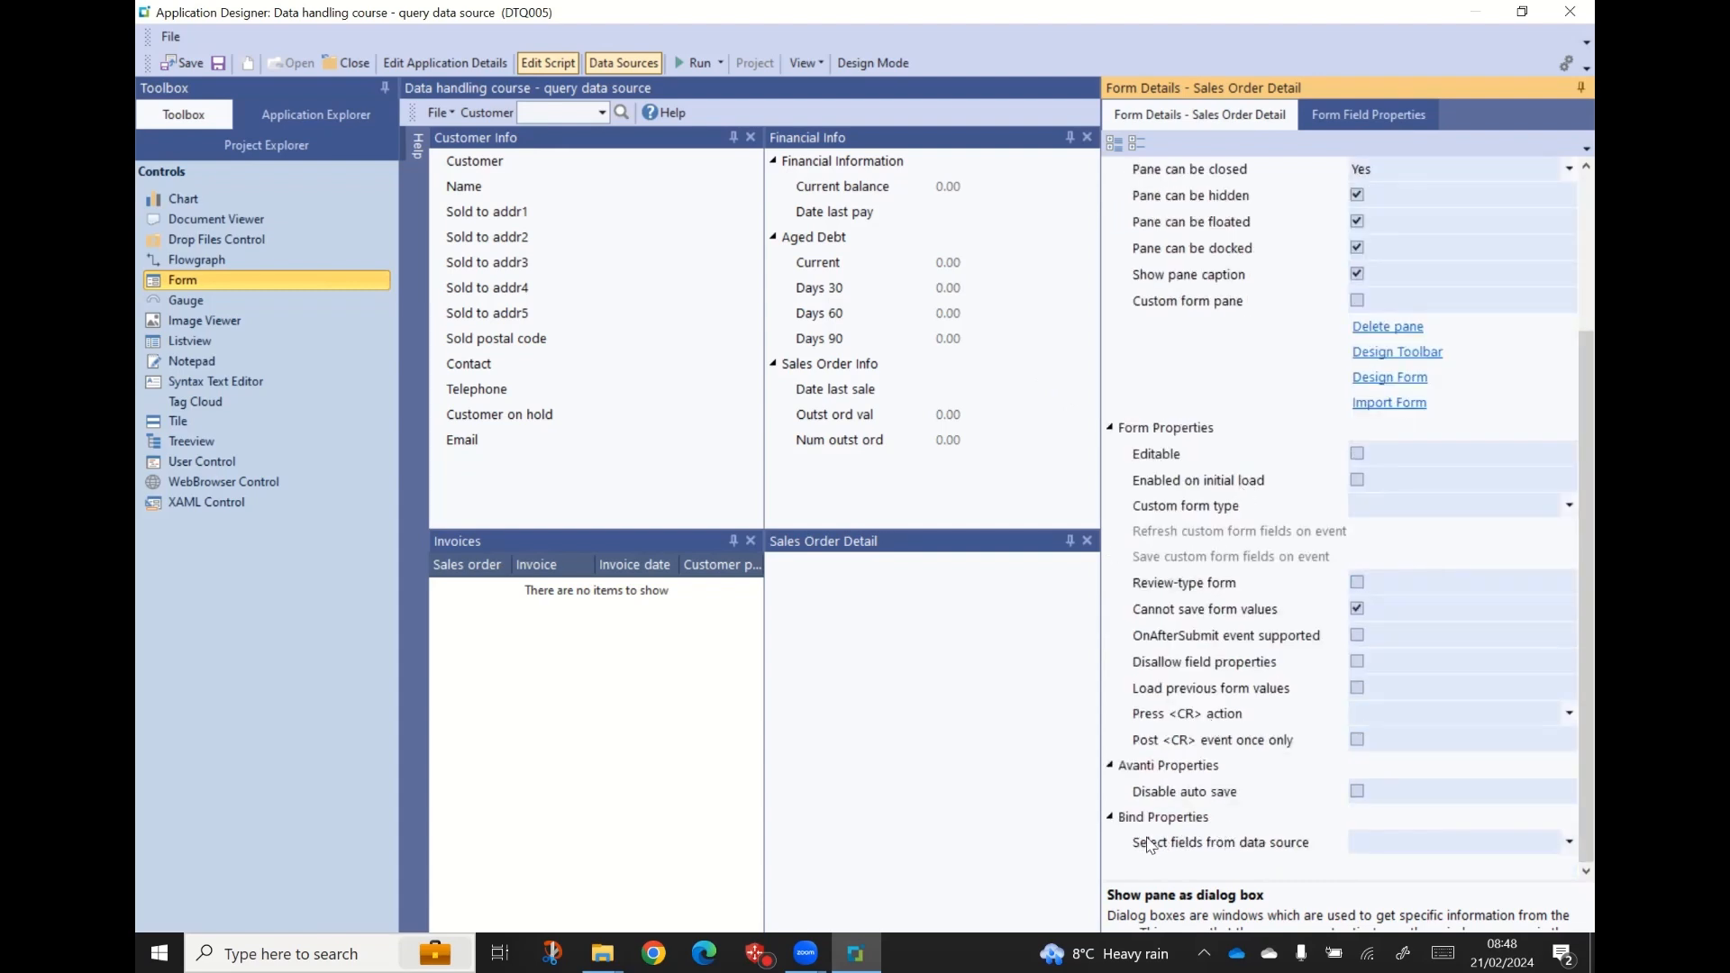
left_click(1568, 842)
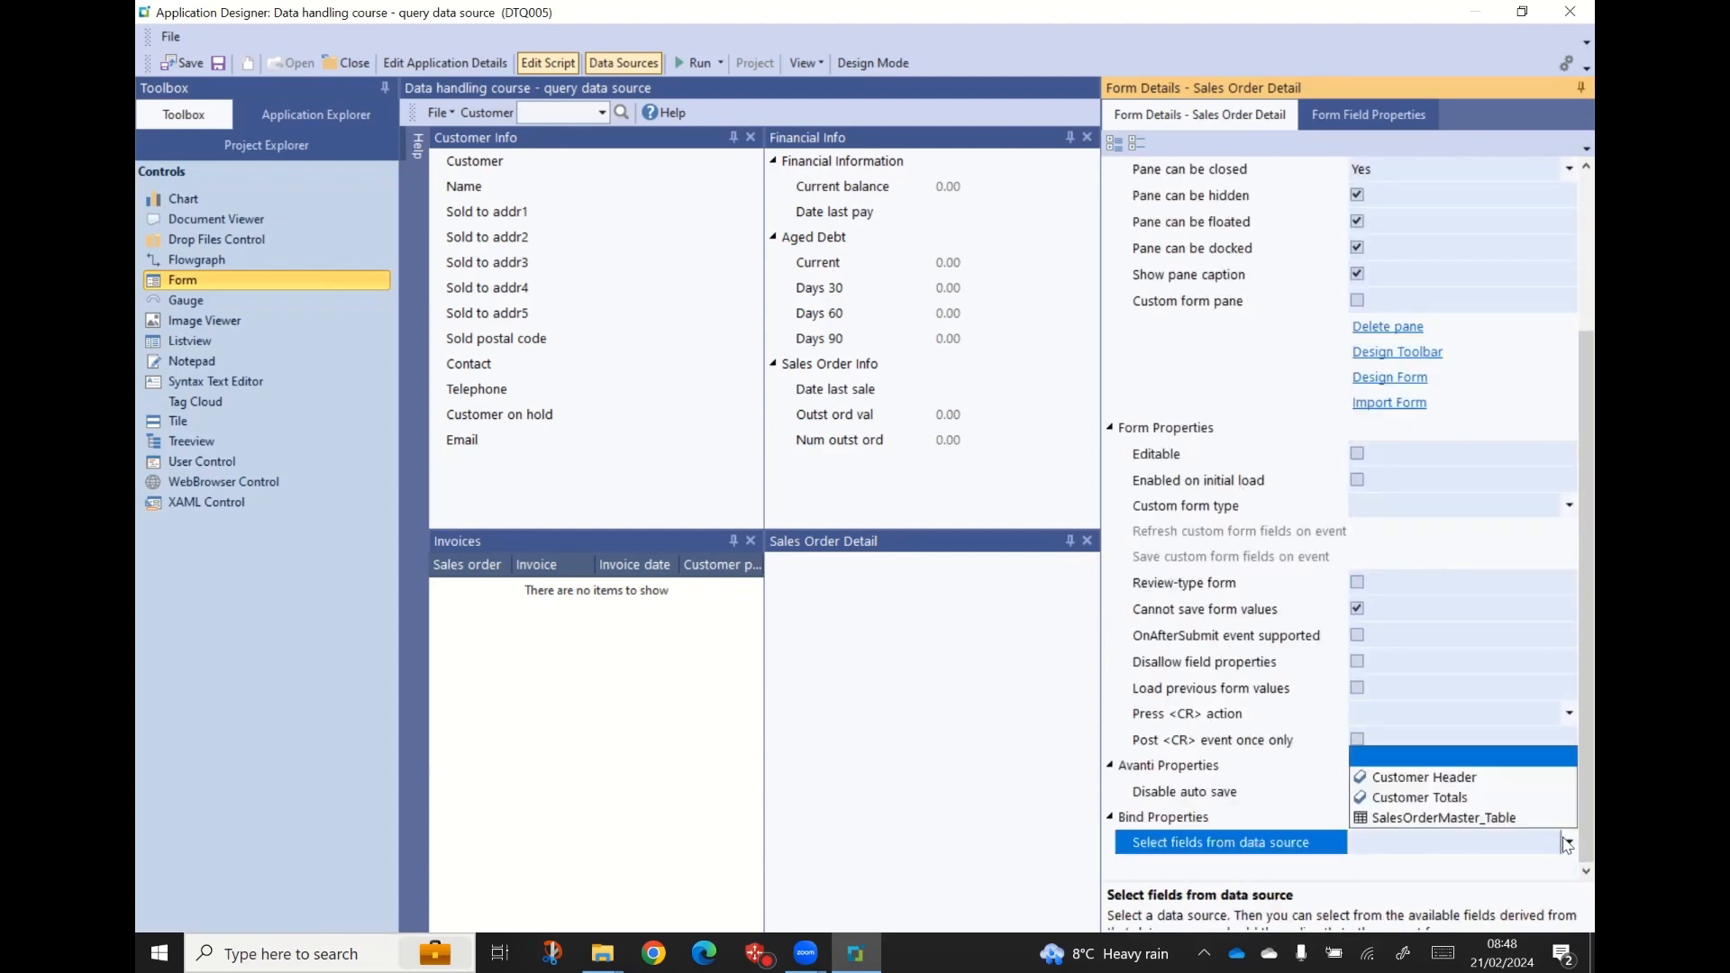
left_click(1439, 820)
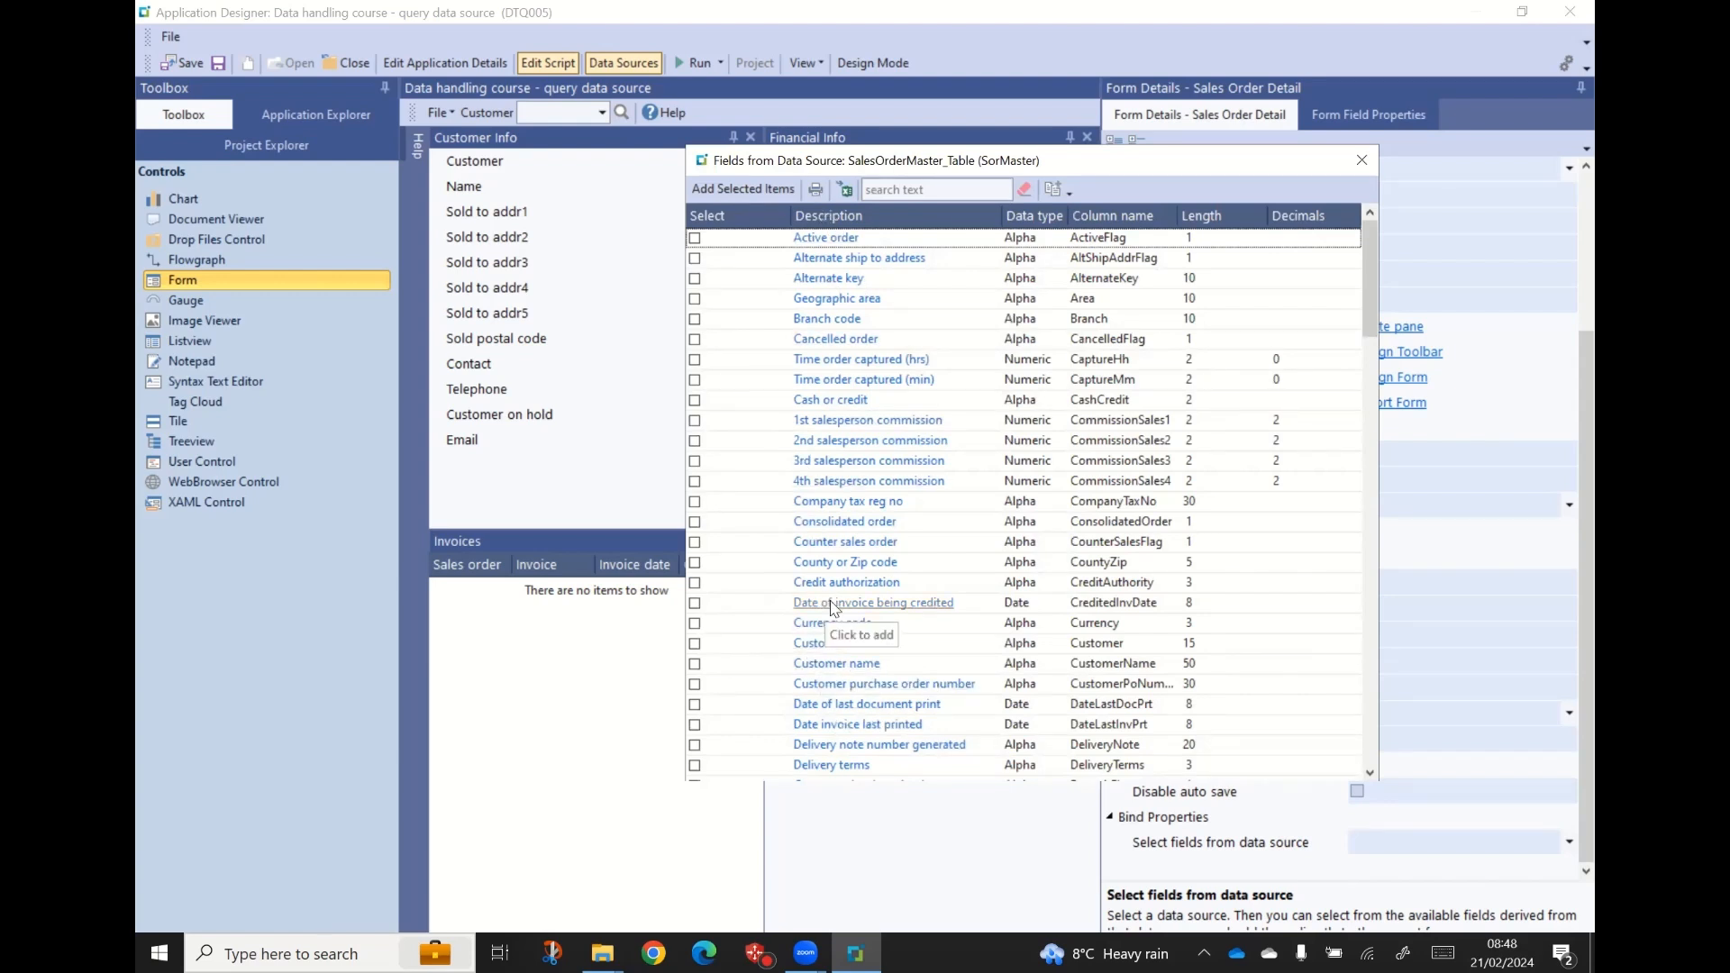
left_click(967, 217)
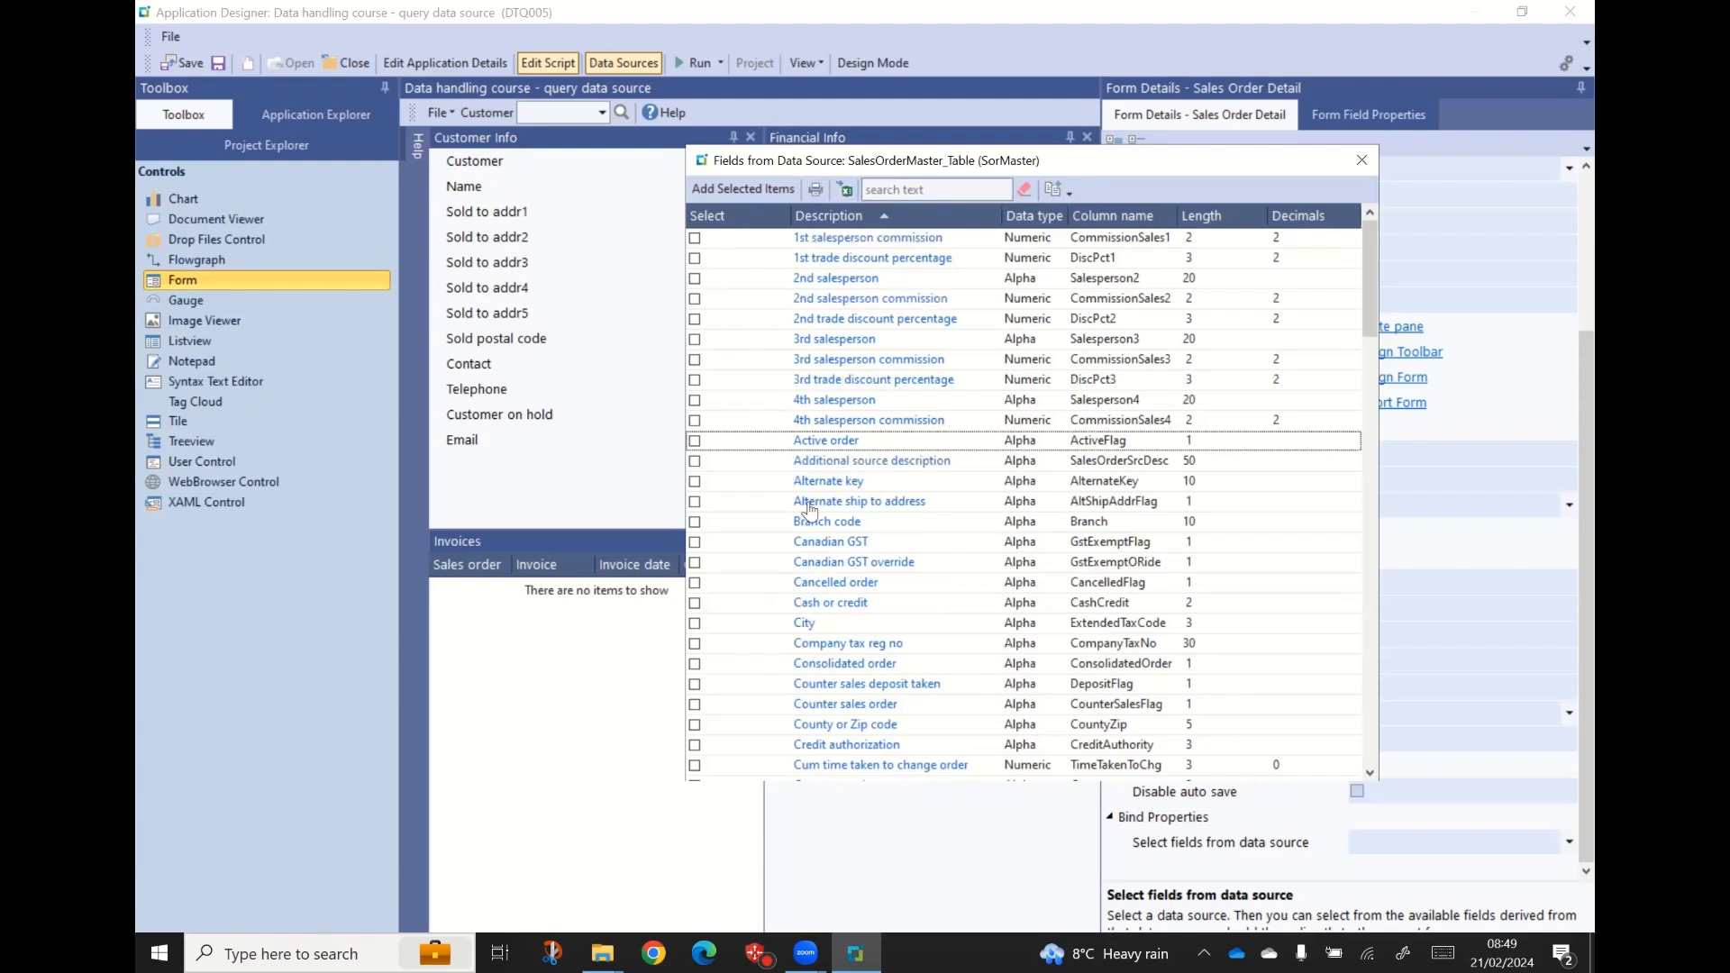
scroll(810, 510, "down", 15)
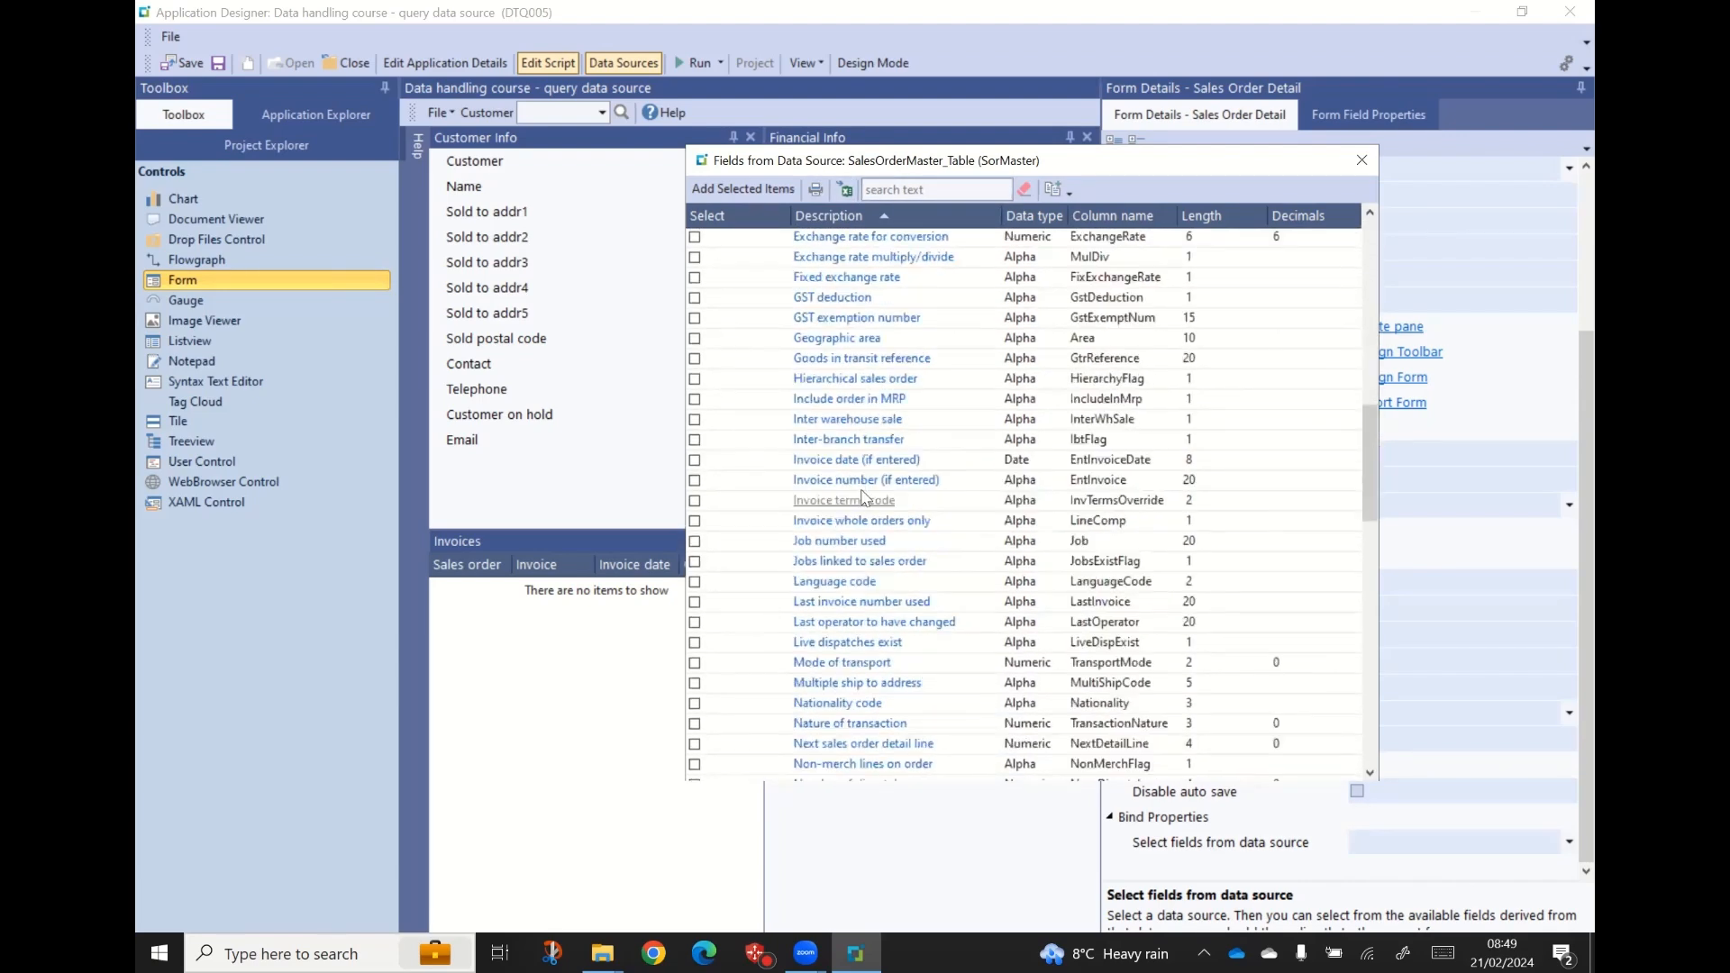
scroll(811, 513, "down", 12)
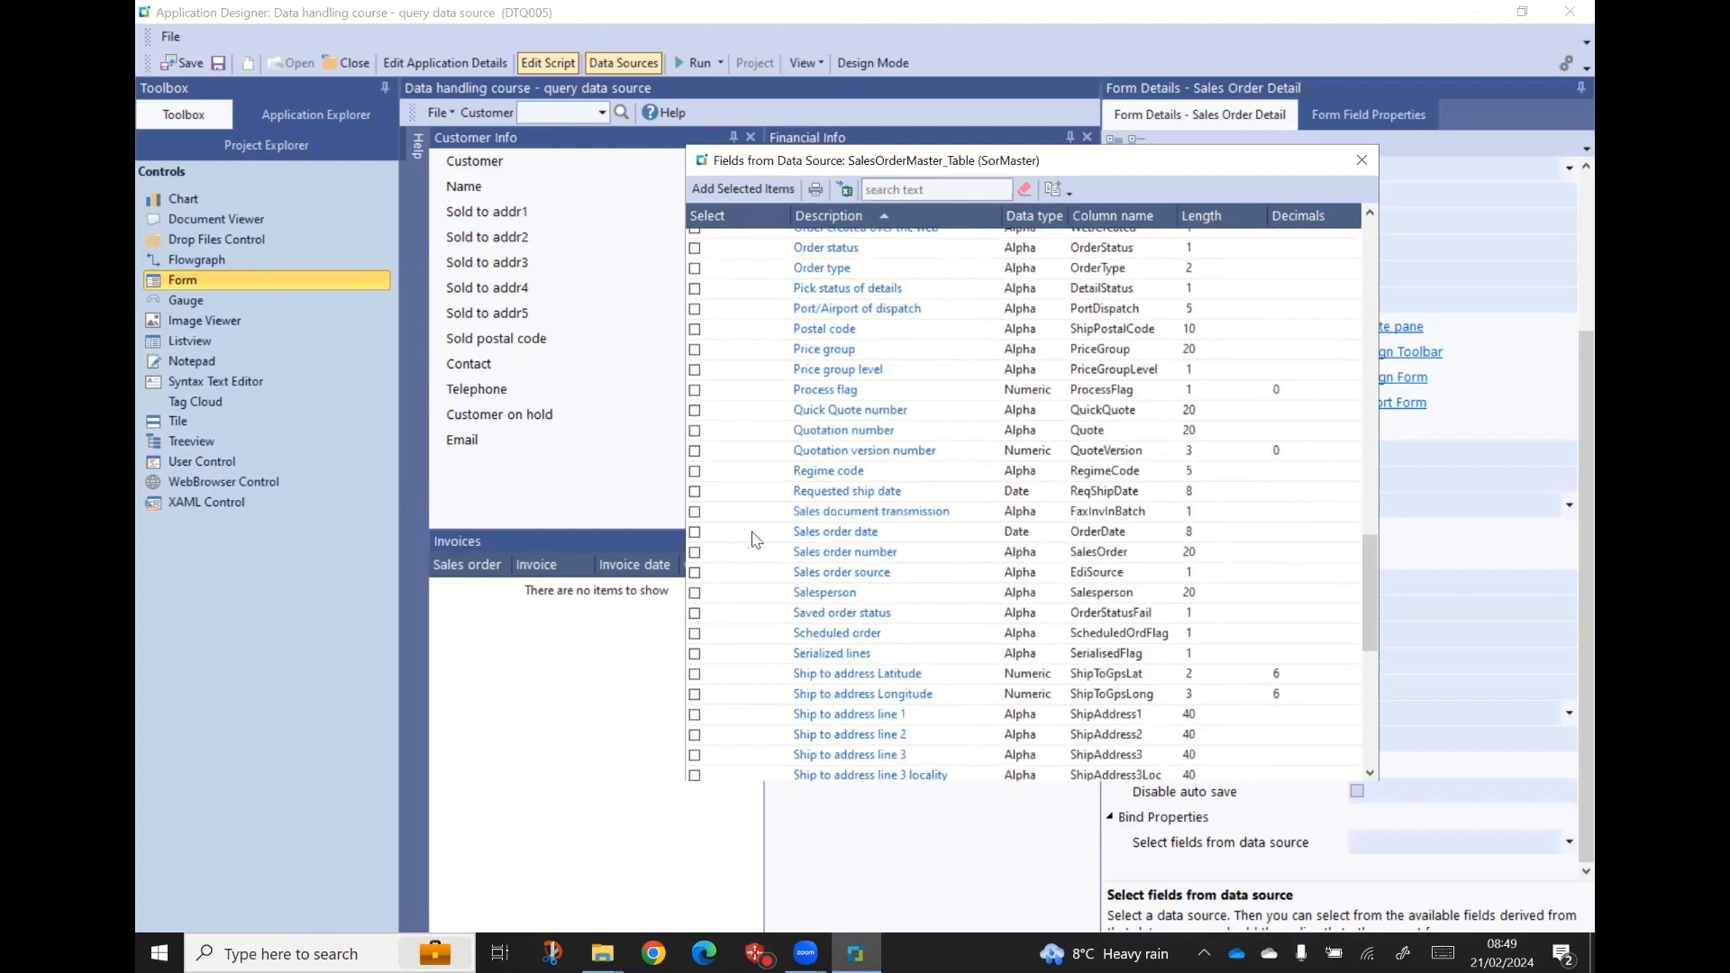
left_click(695, 533)
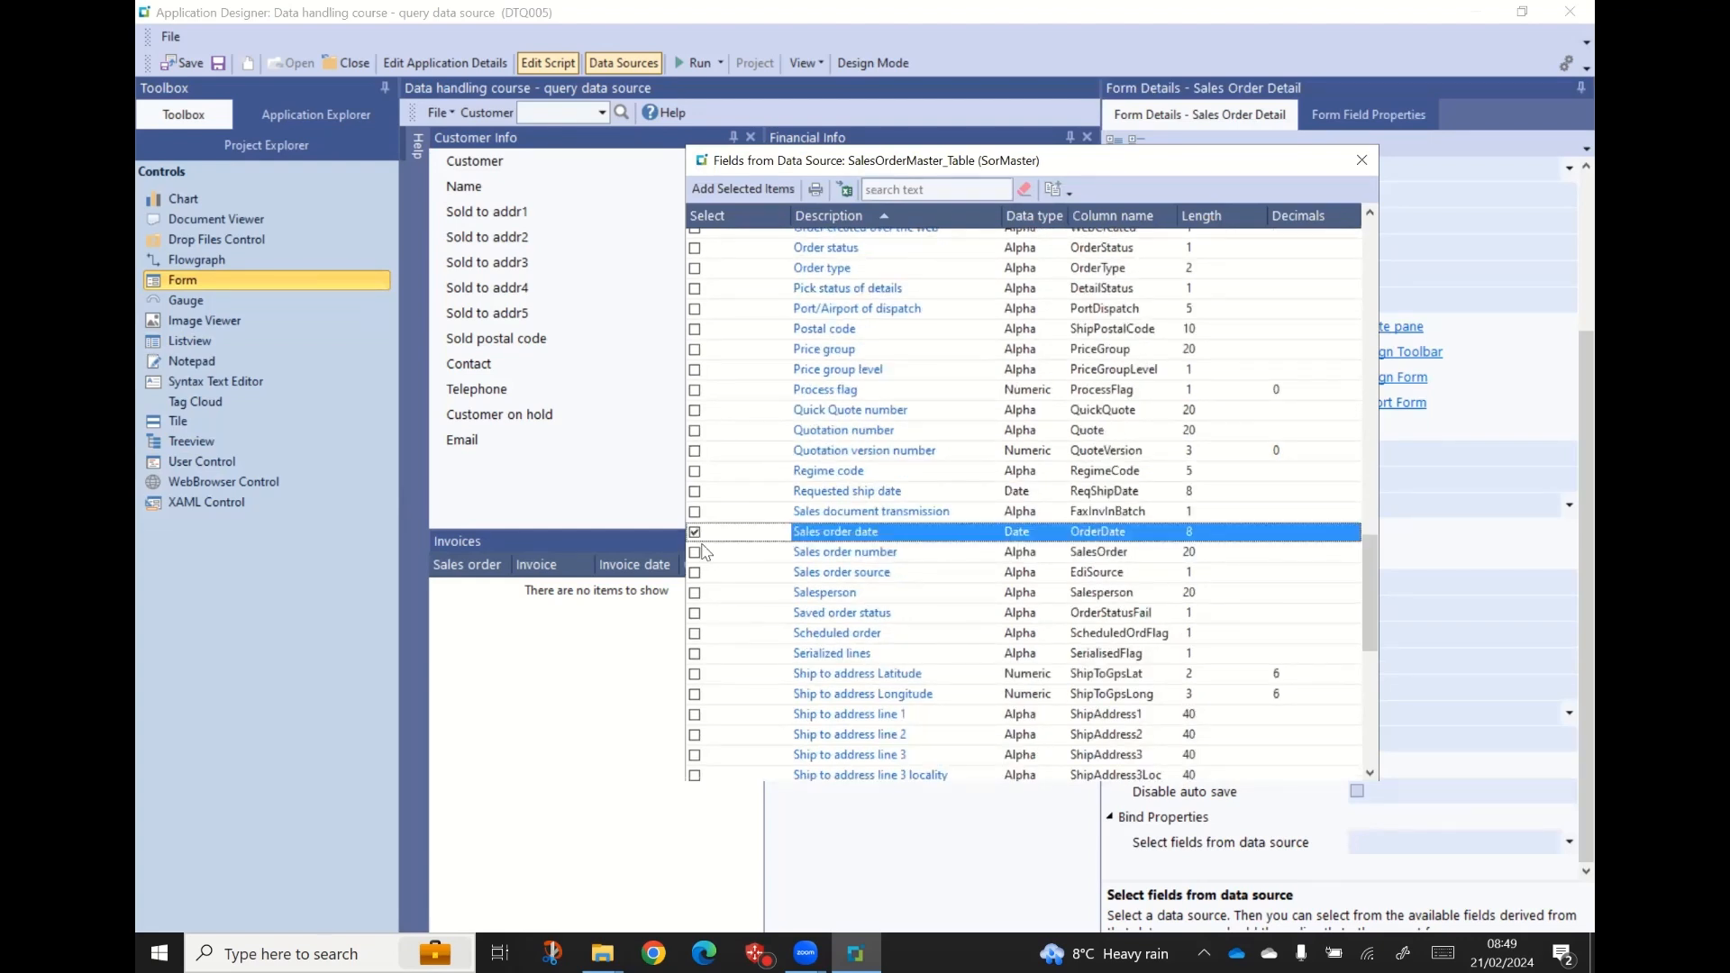
left_click(696, 553)
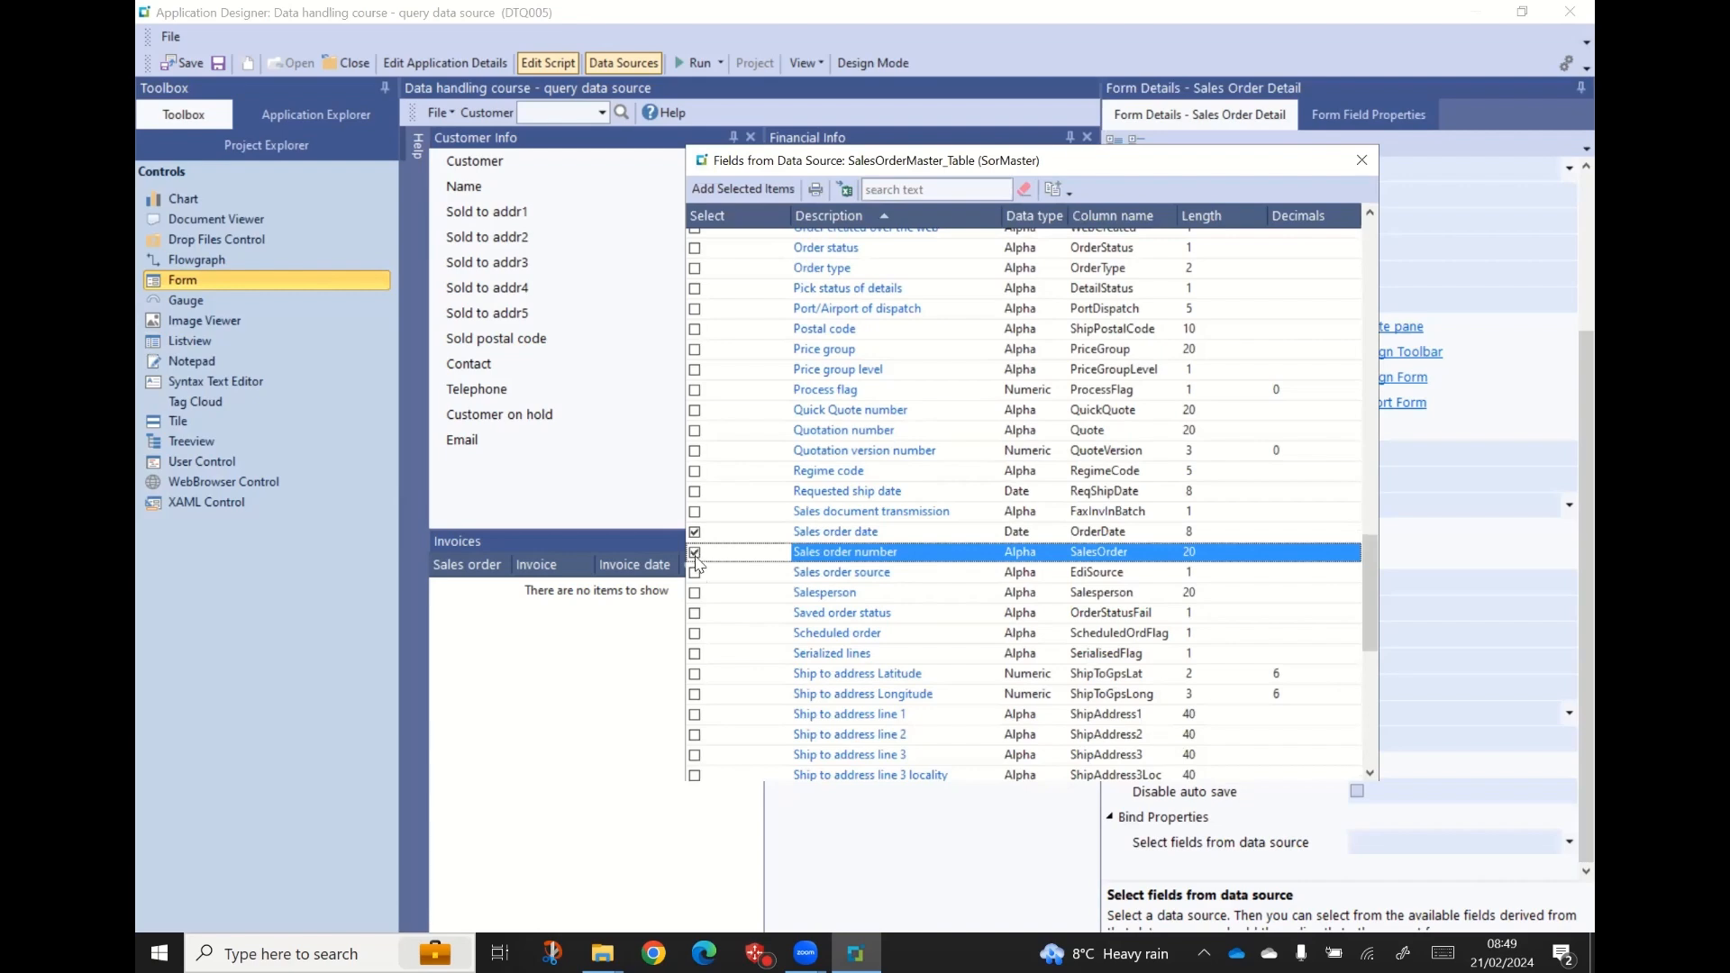
left_click(695, 593)
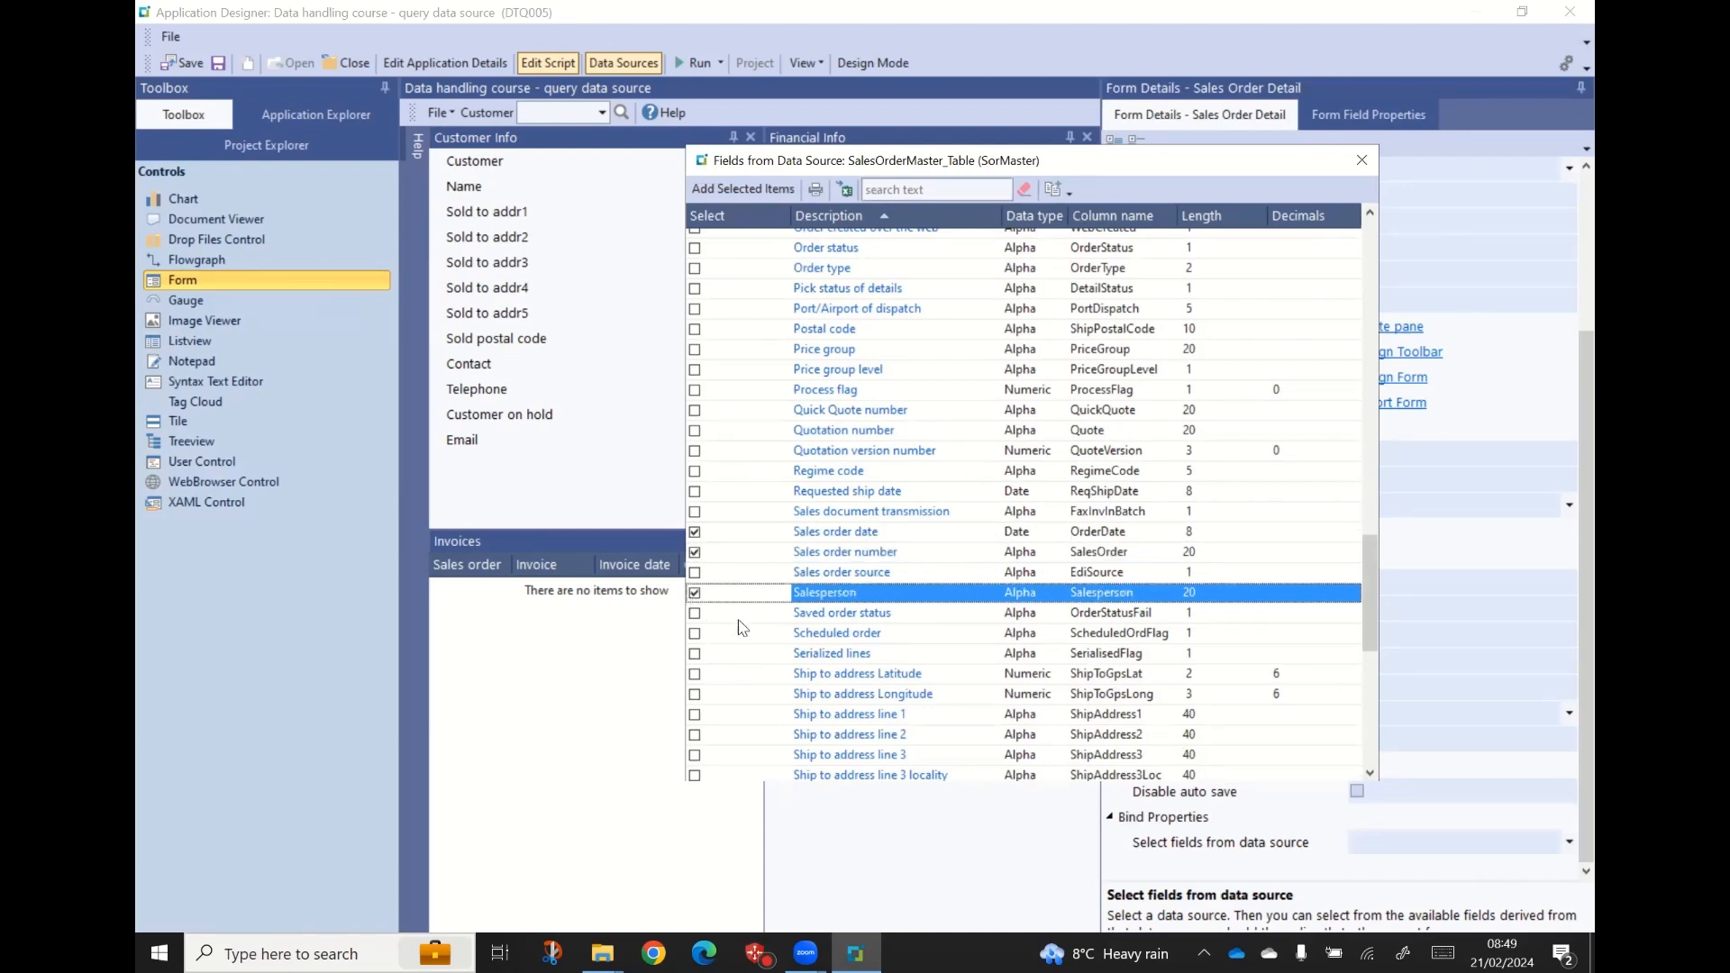
scroll(748, 629, "down", 5)
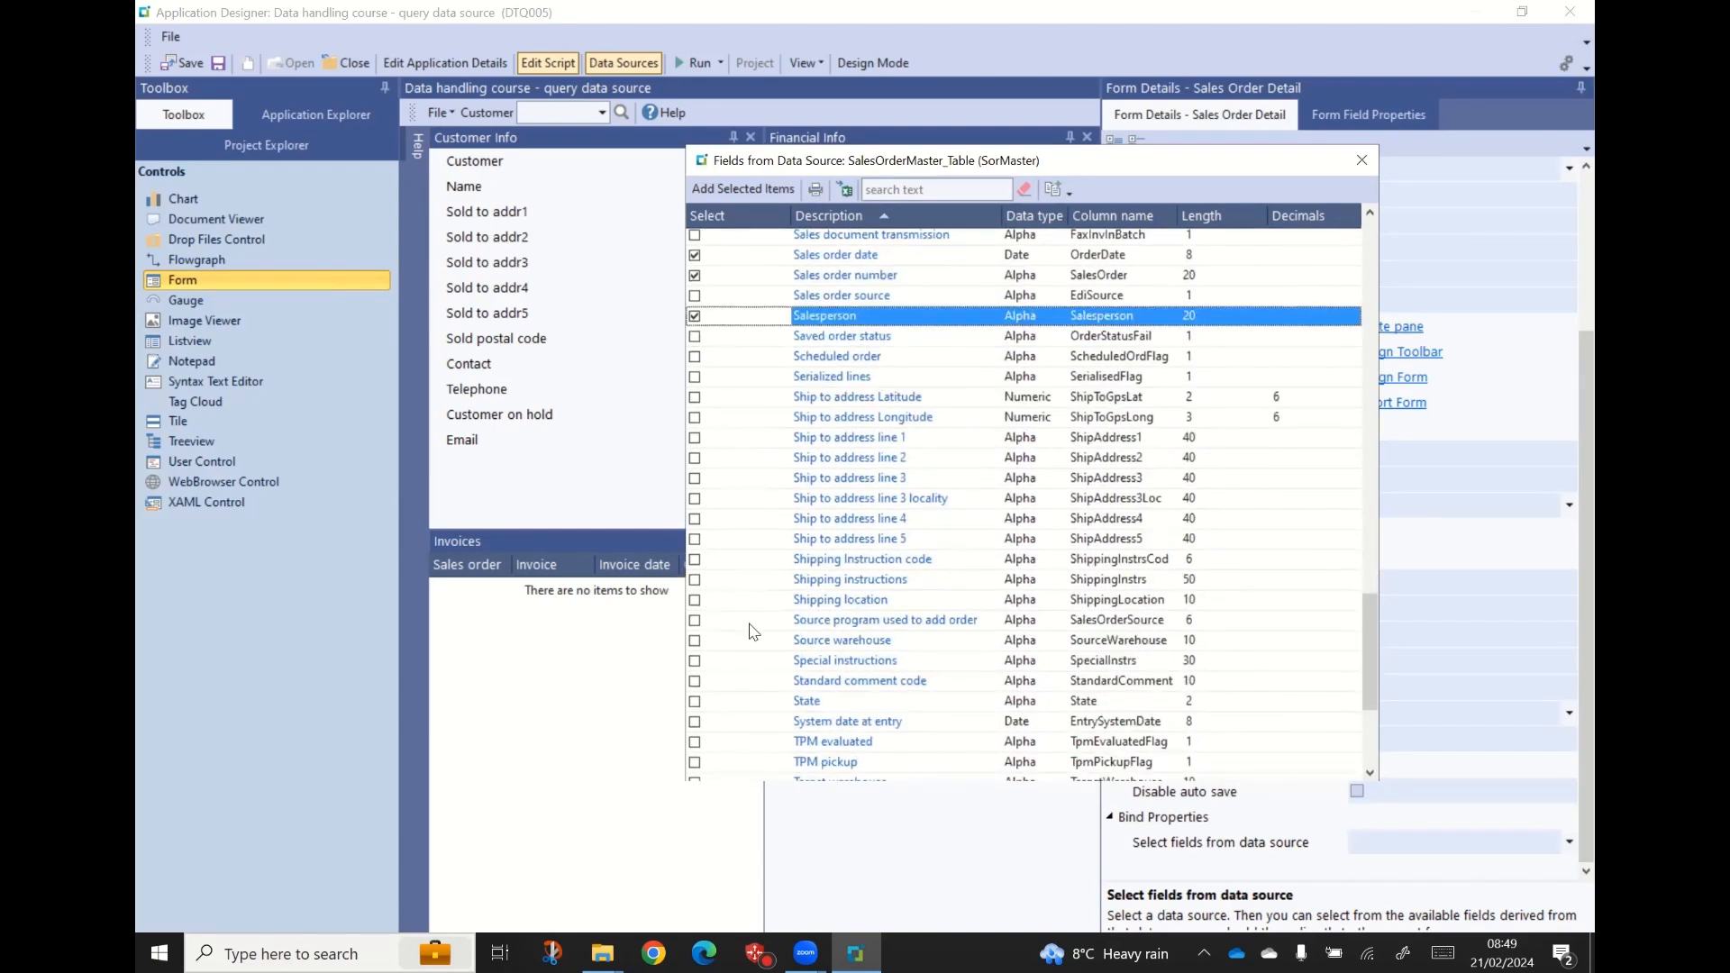
left_click(695, 661)
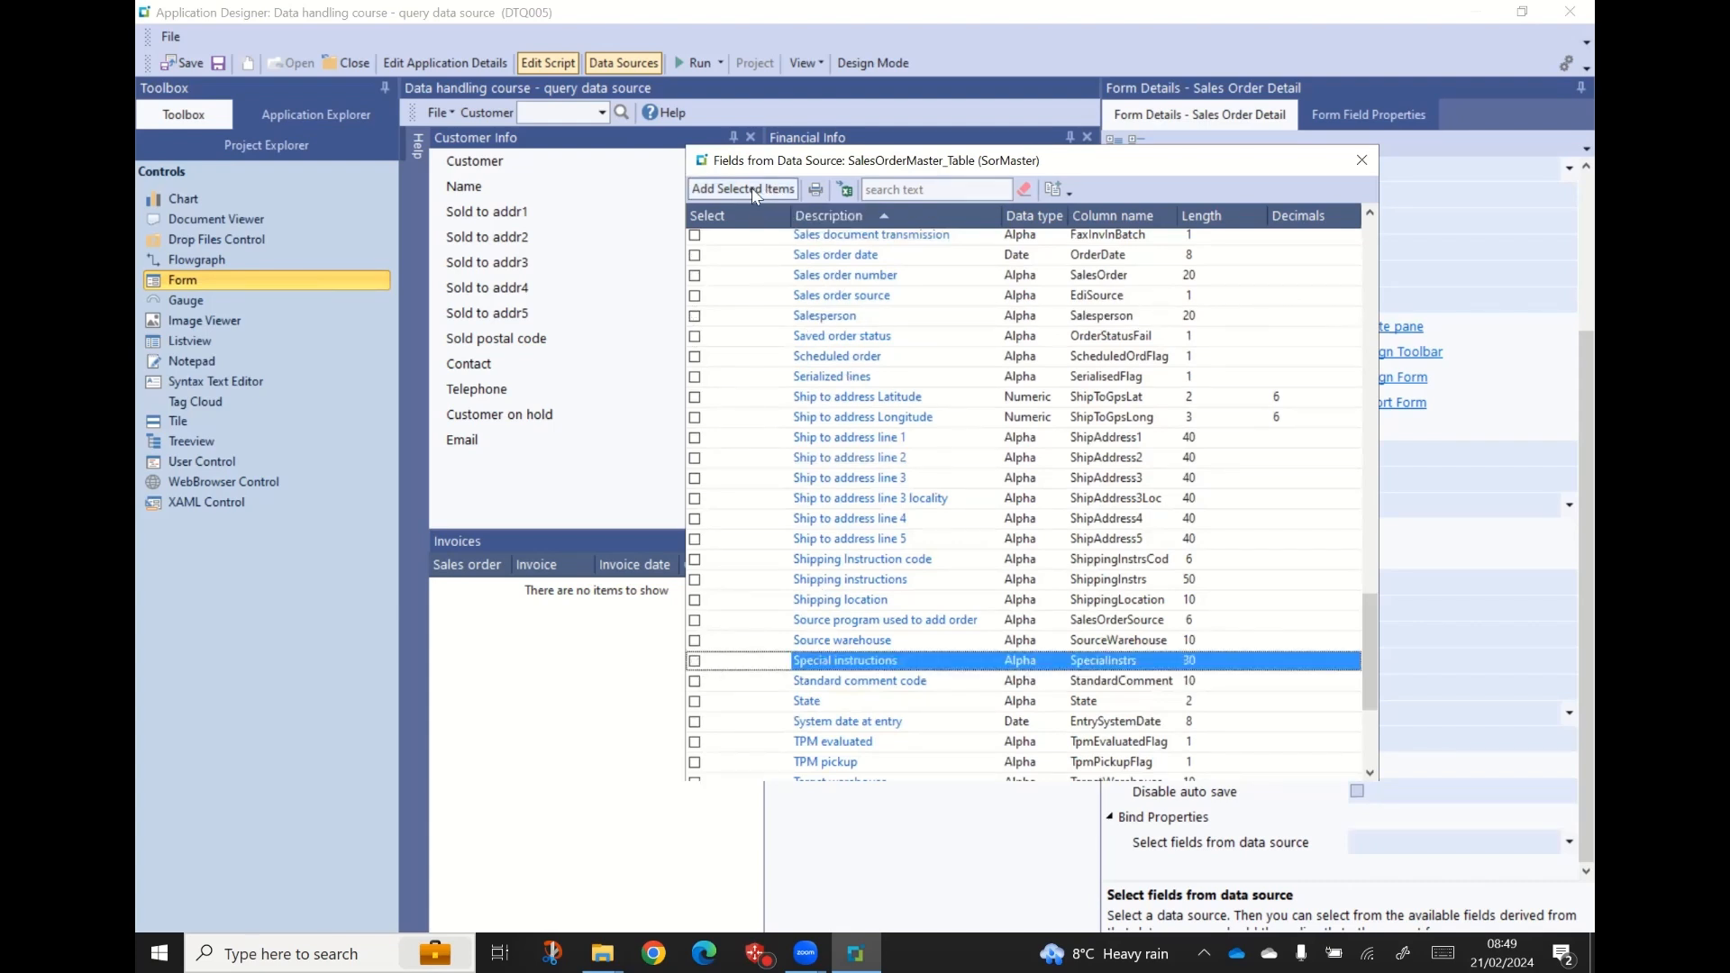
left_click(1359, 161)
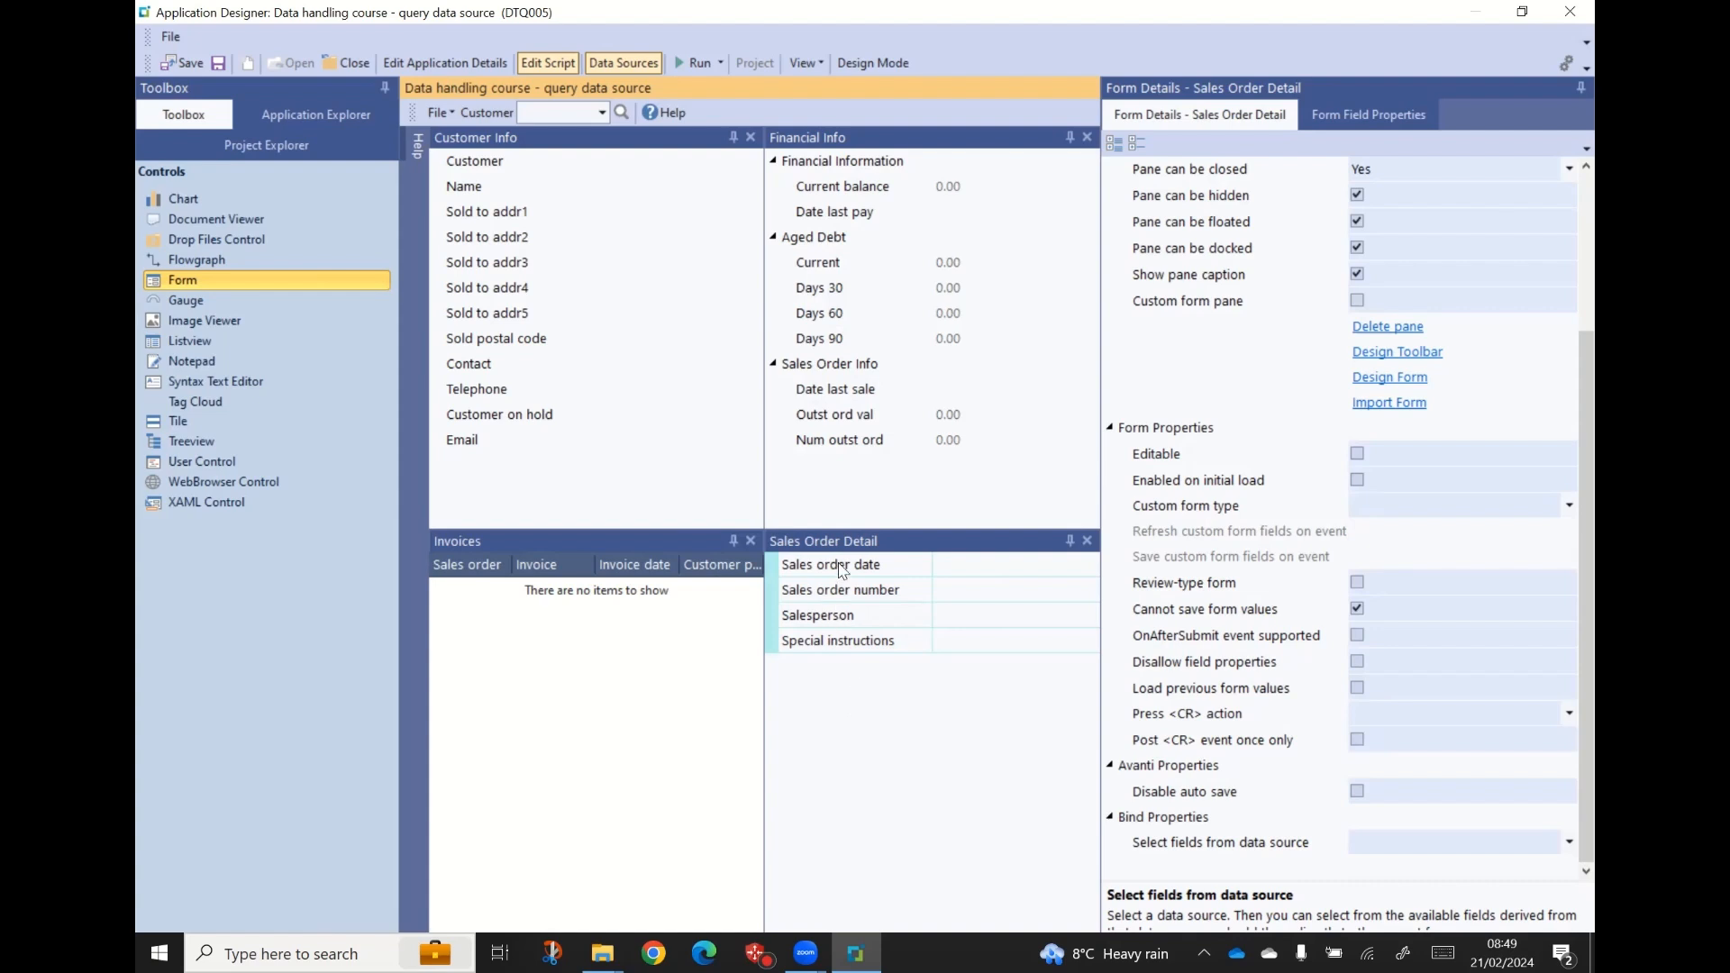
- Examine the field properties and data binding of the Sales order number field in the Sales Order Detail form
left_click(844, 593)
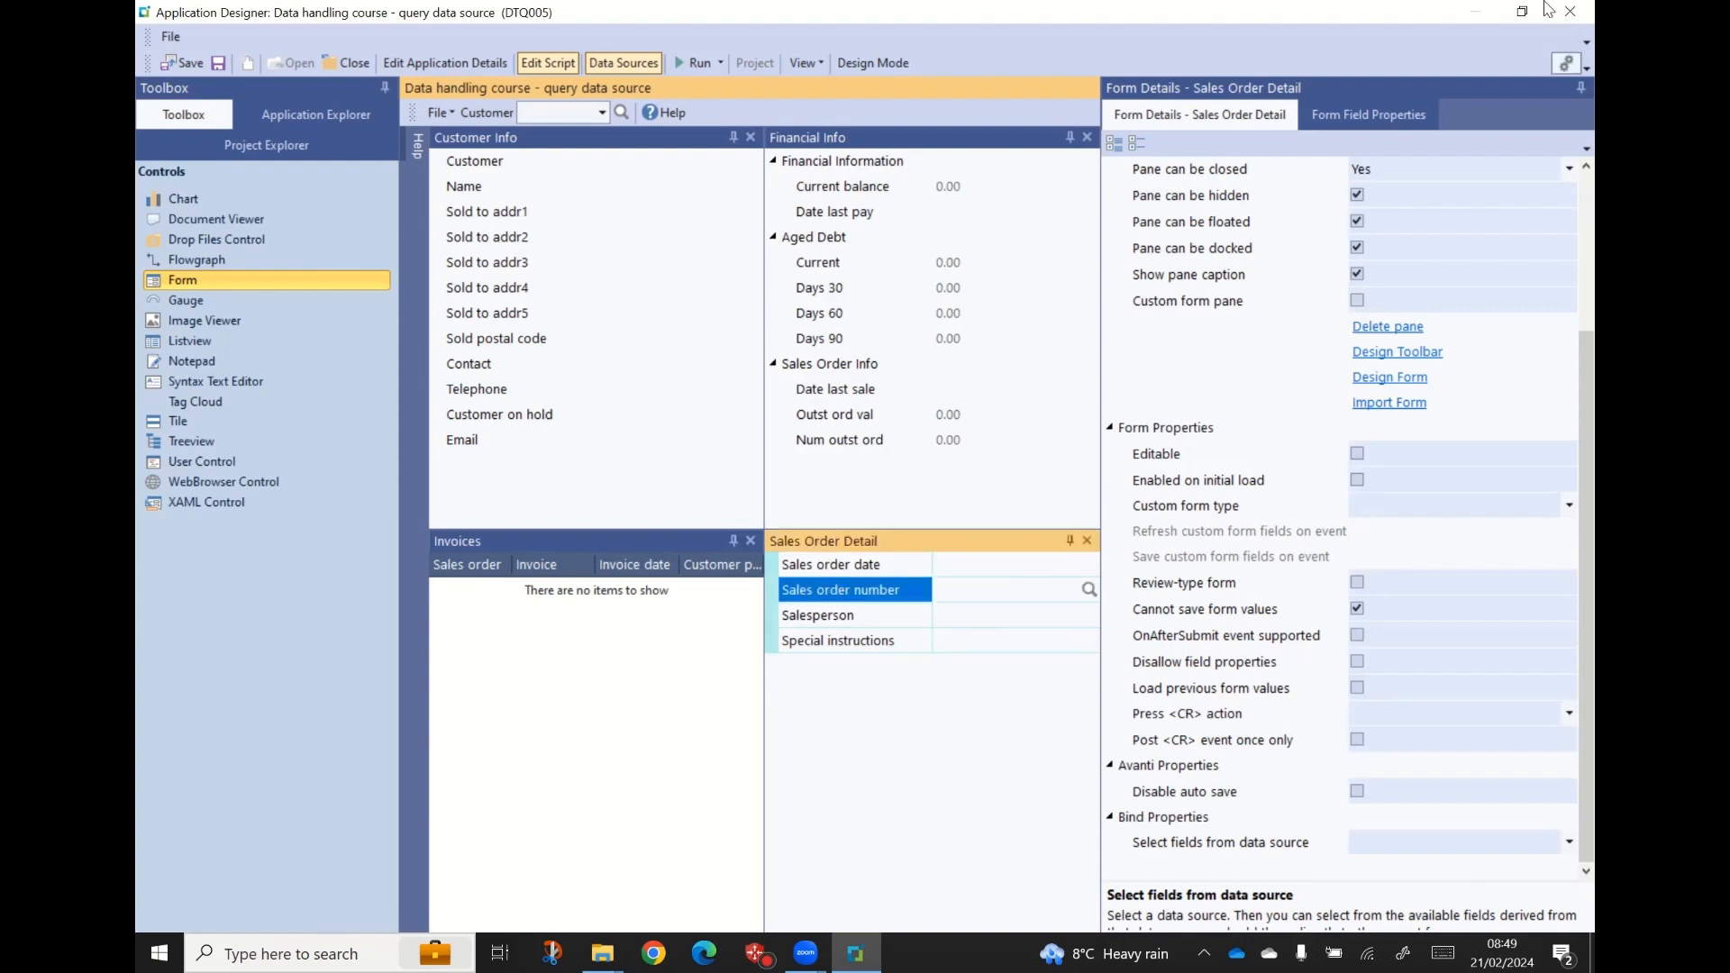
left_click(1377, 113)
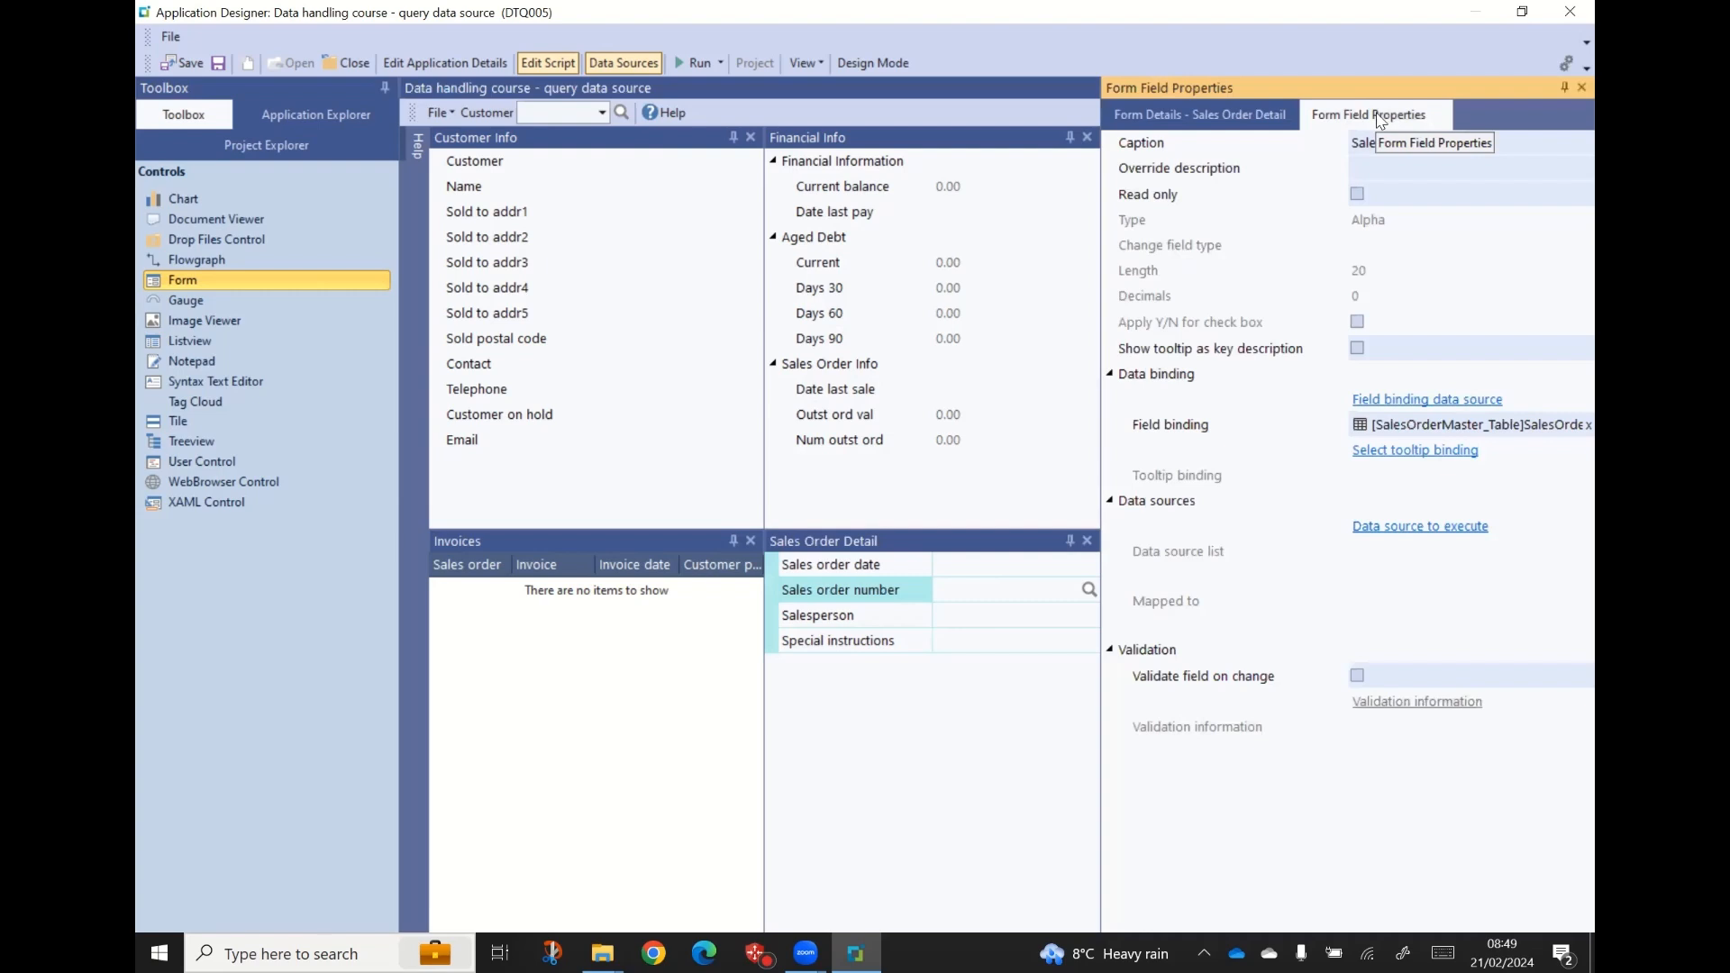
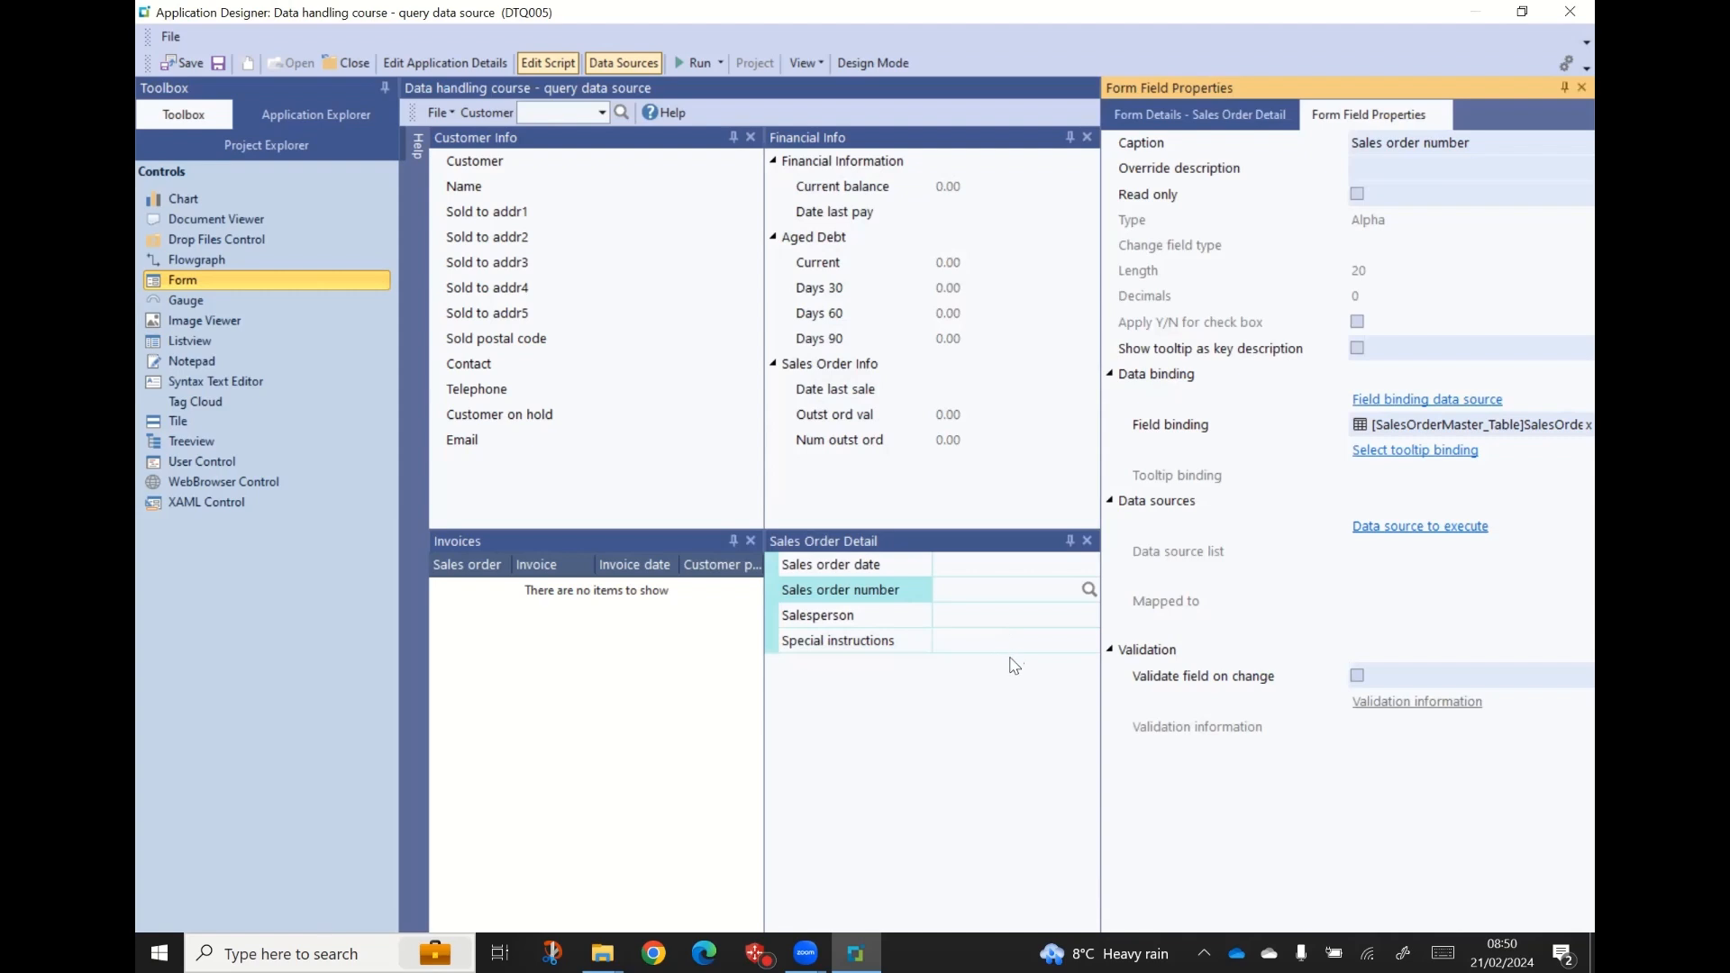
left_click(1175, 120)
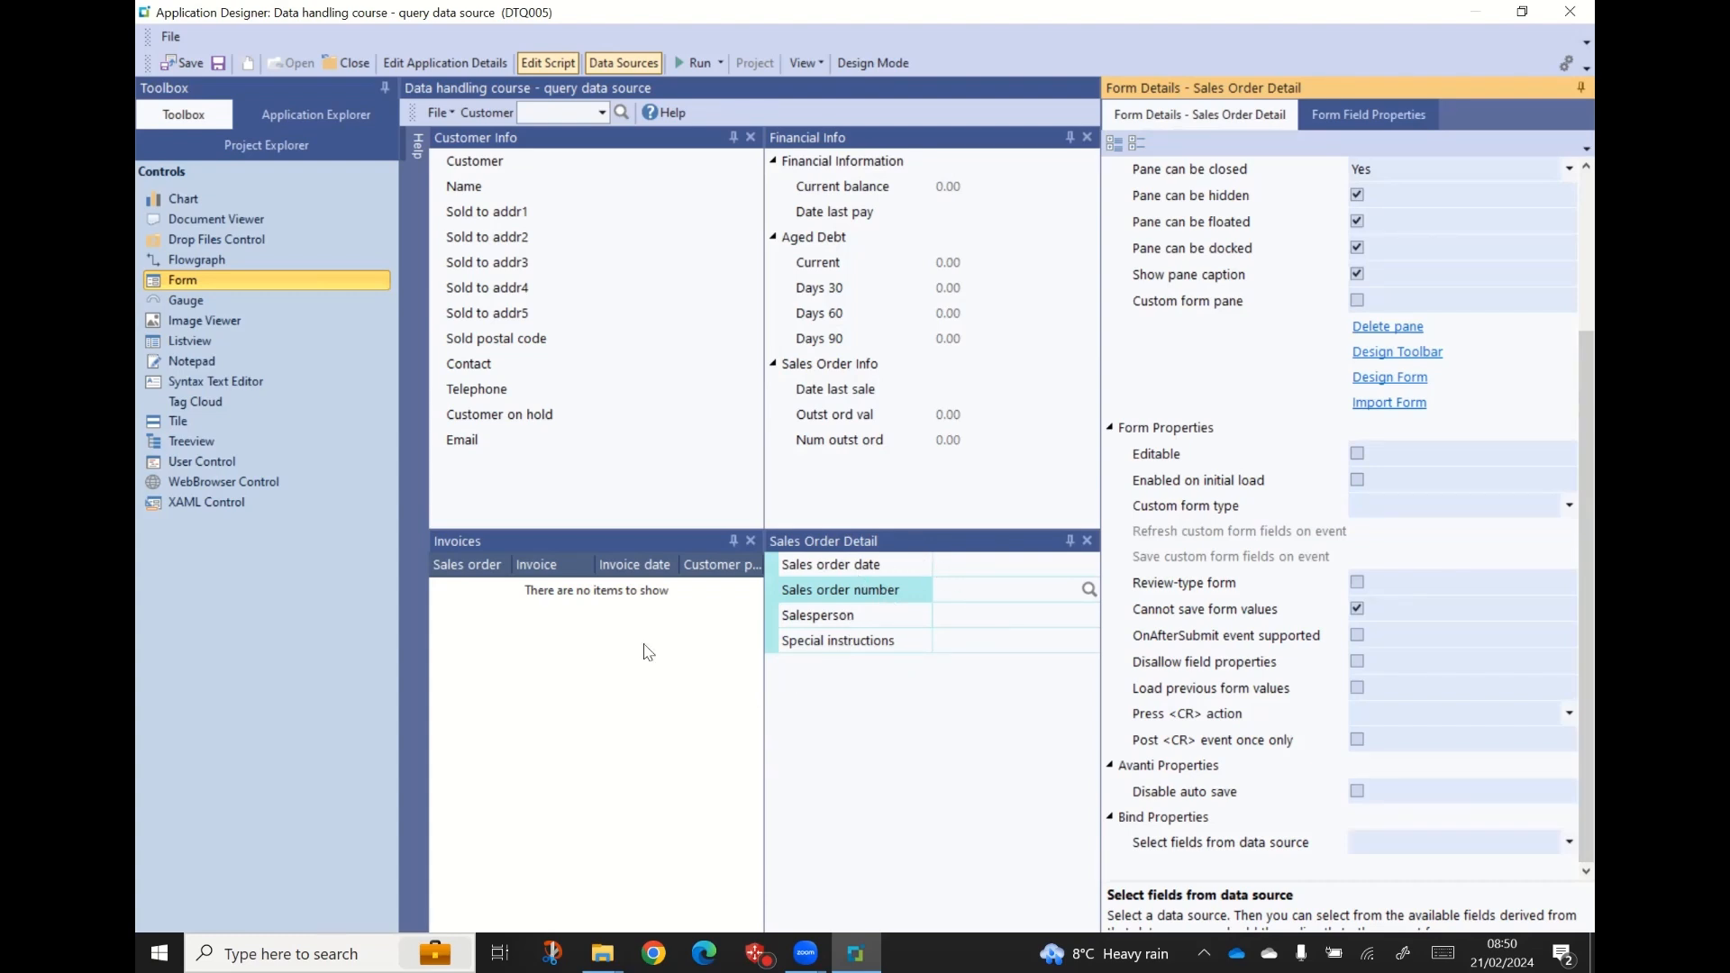
- Set the Invoices listview to execute the SalesOrderMaster_Table data source when a row is selected
left_click(554, 535)
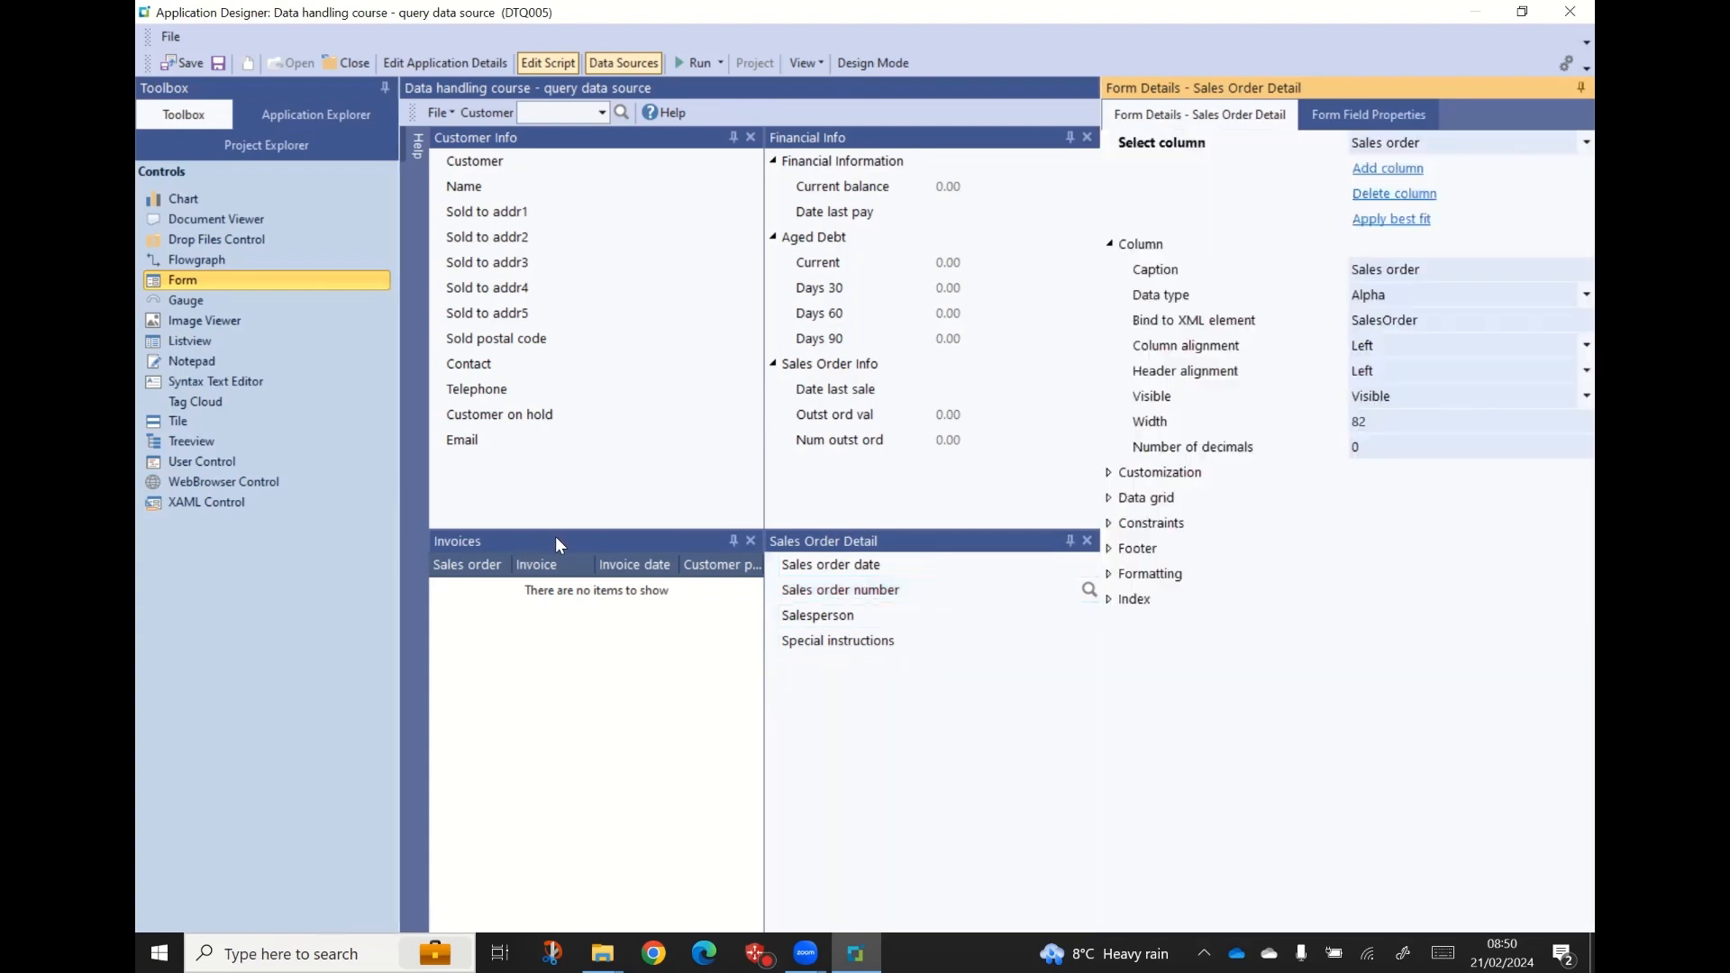
left_click(555, 539)
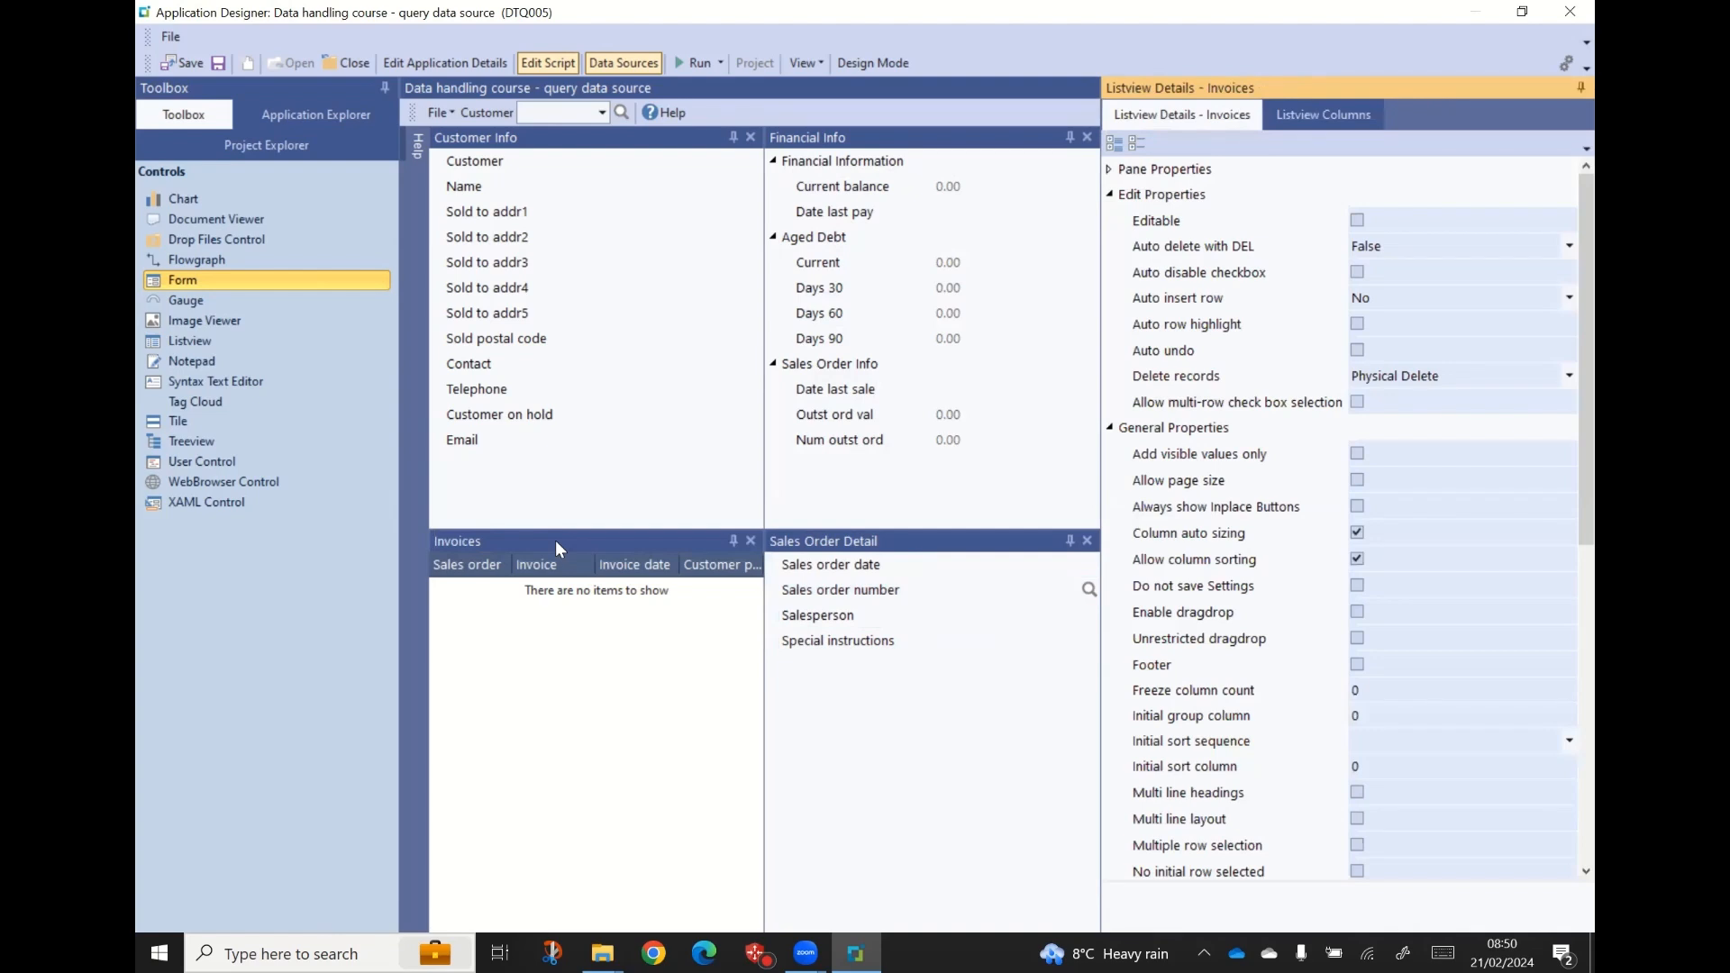
left_click(1110, 430)
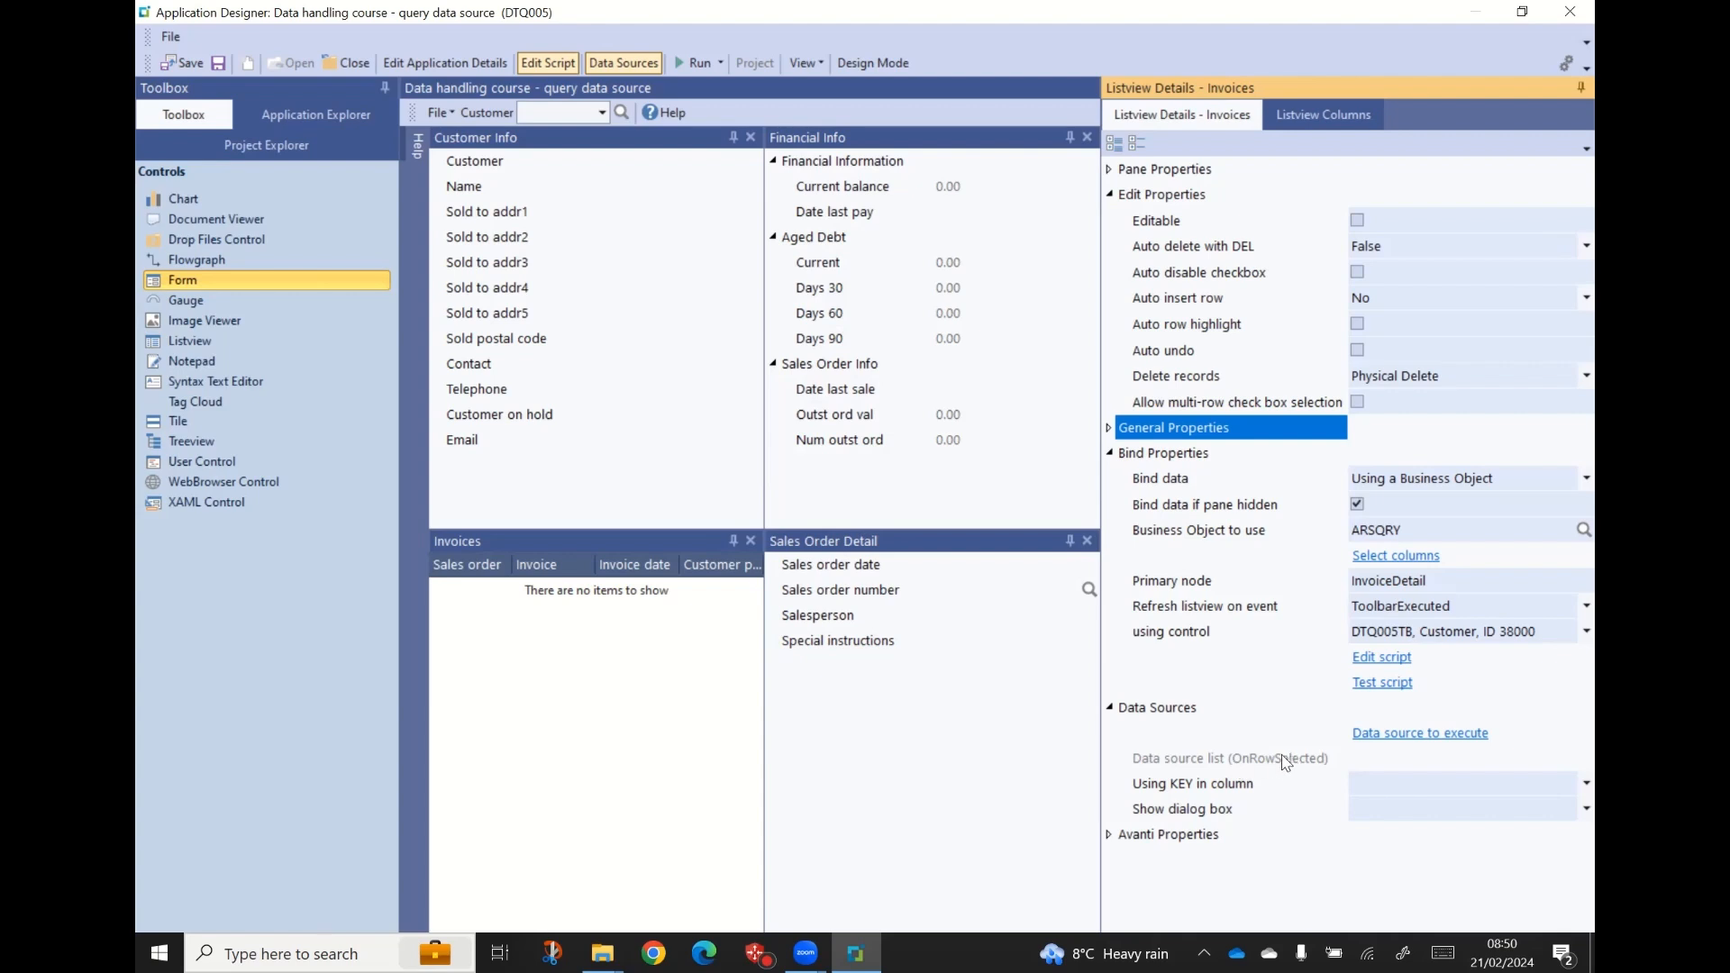
left_click(1403, 737)
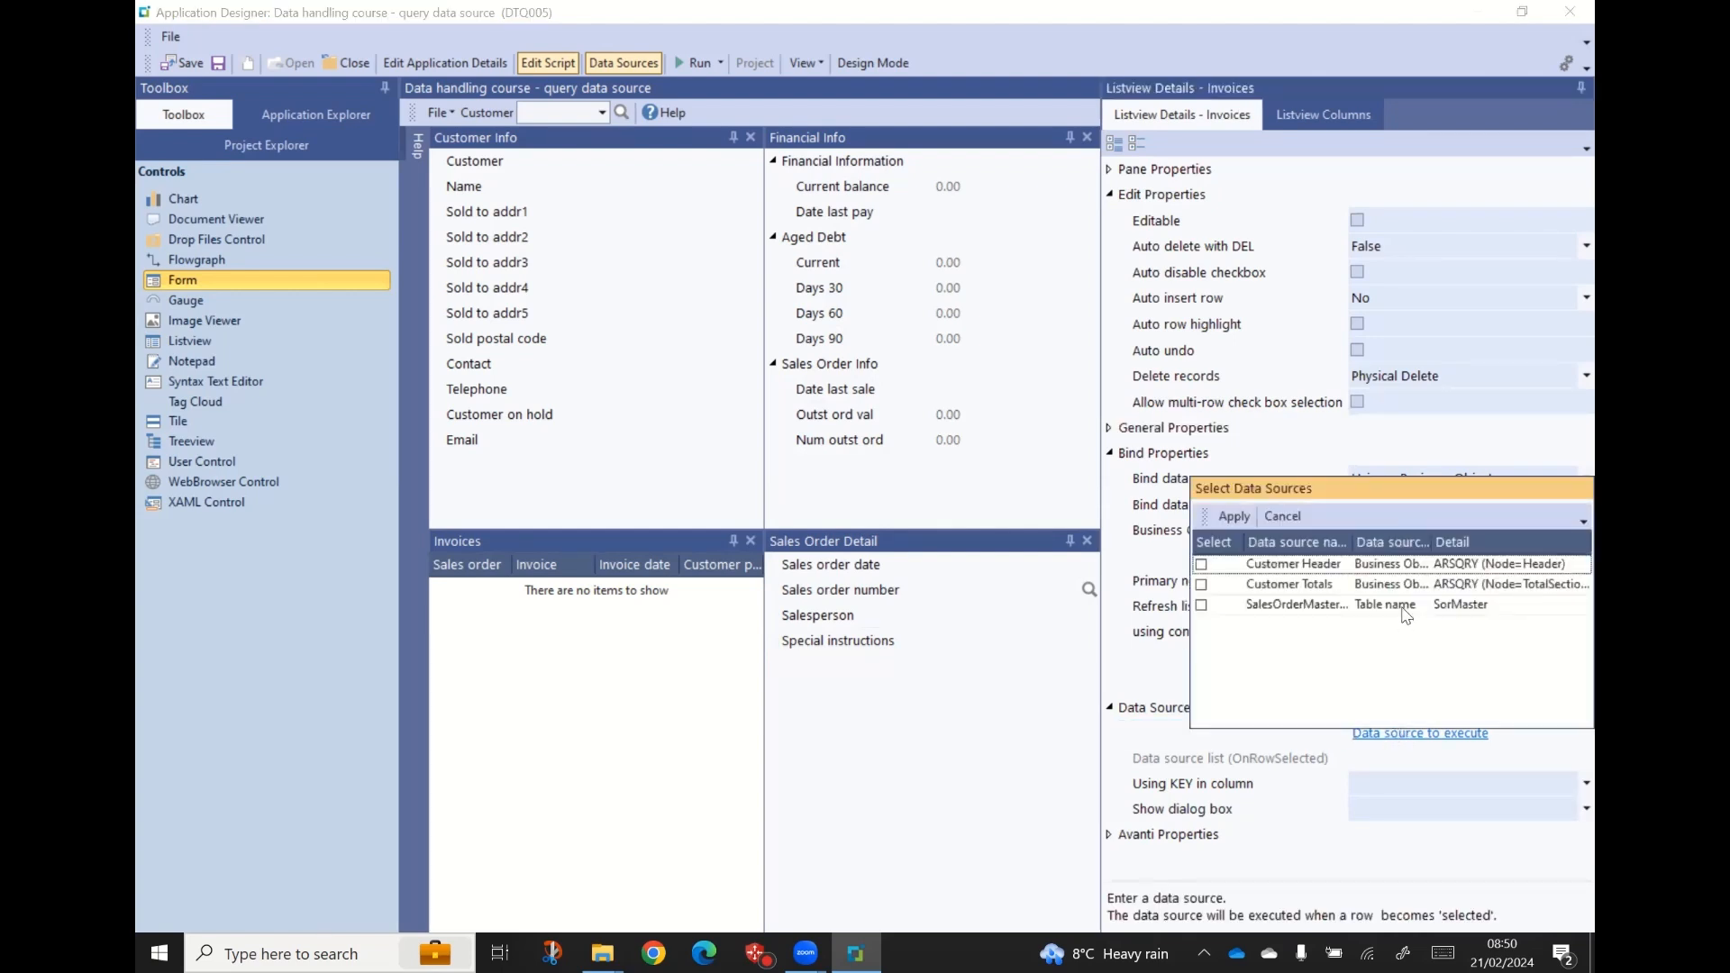
left_click(1202, 605)
left_click(1234, 517)
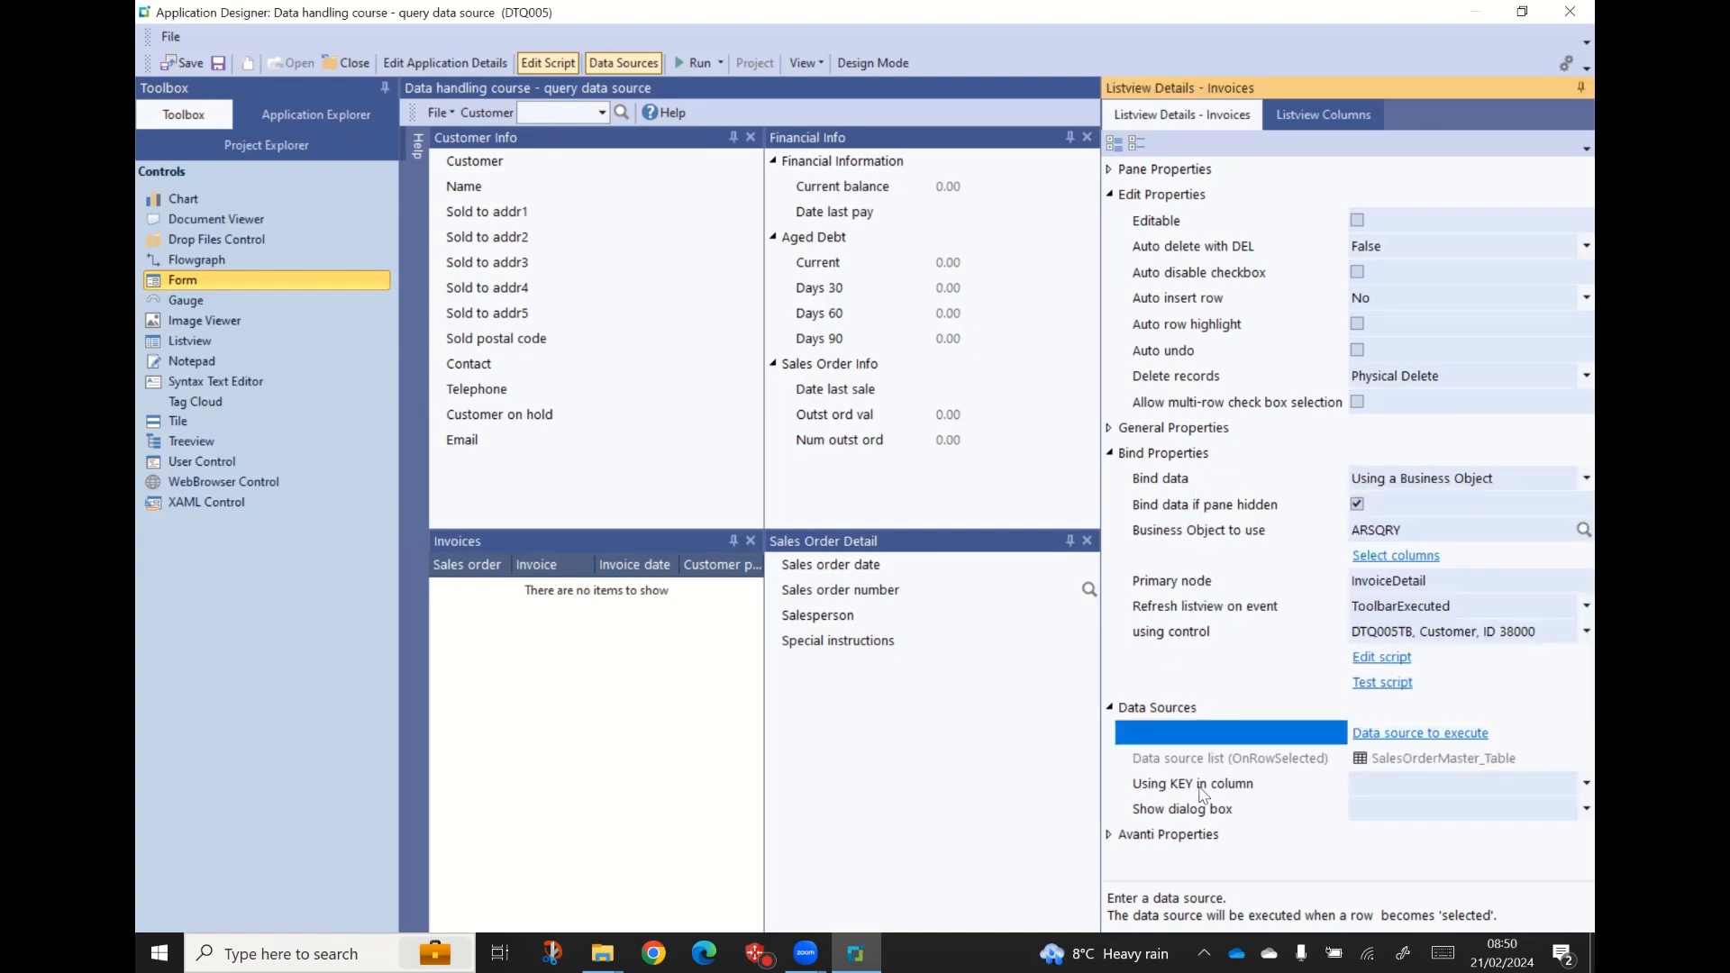
- Use the Sales order column as the data source key for the Invoices listview and read the description of Show dialog box
left_click(1568, 786)
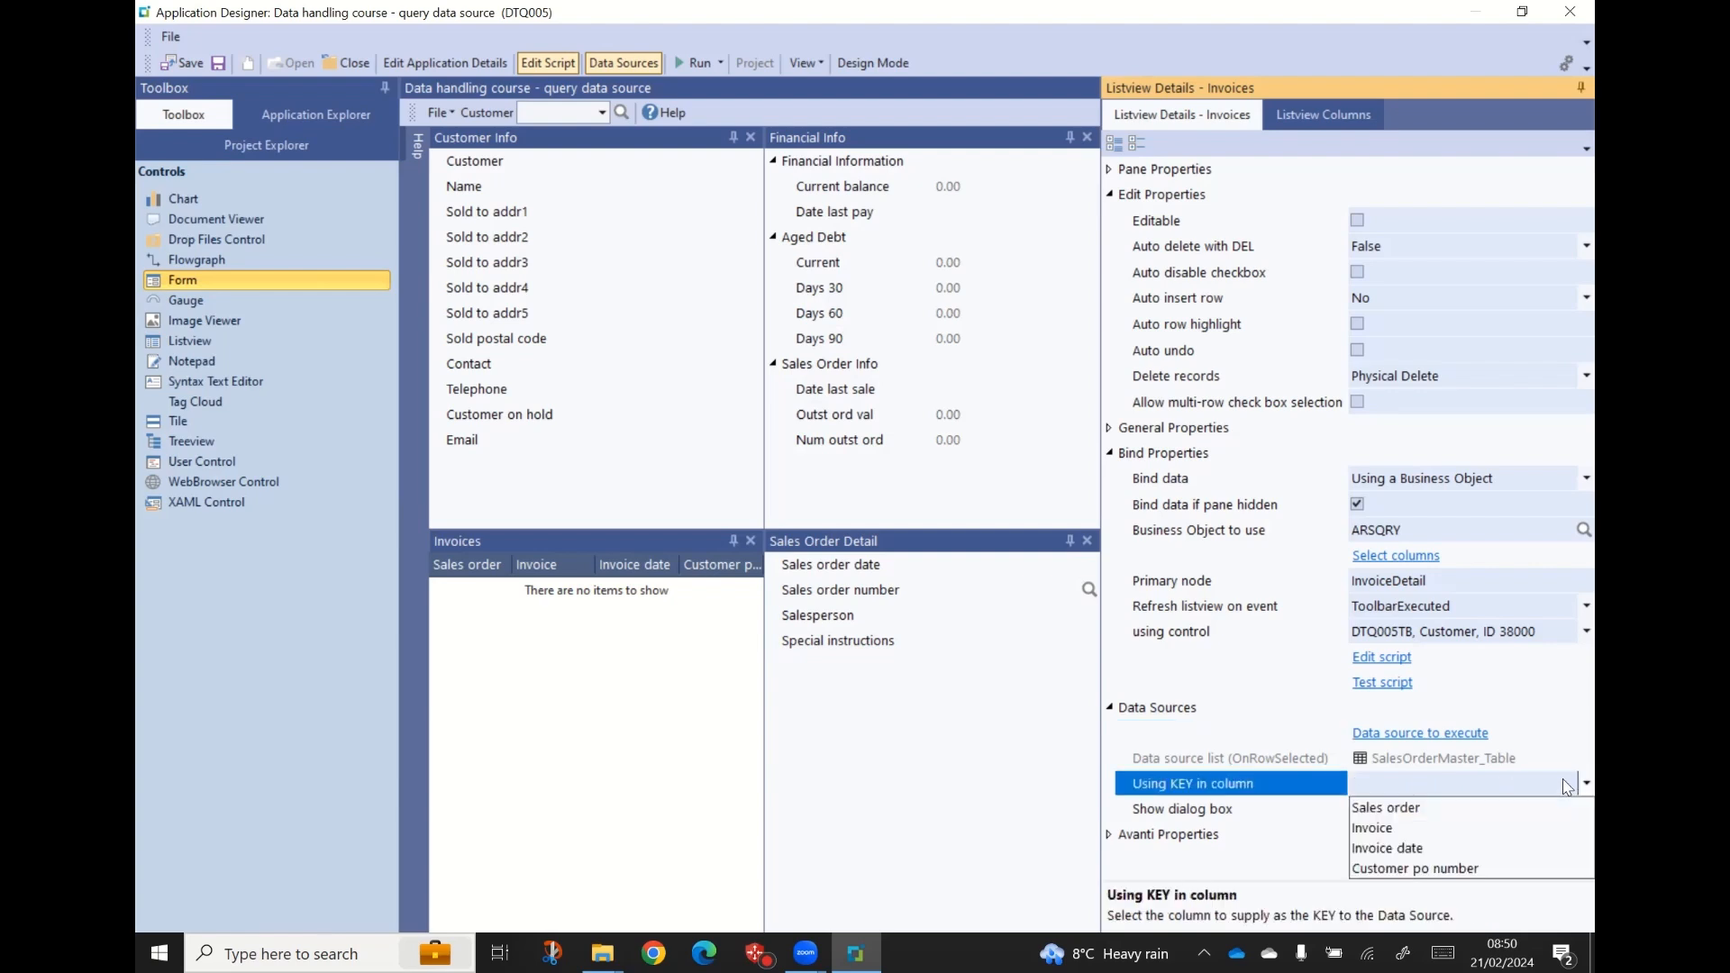
left_click(1388, 810)
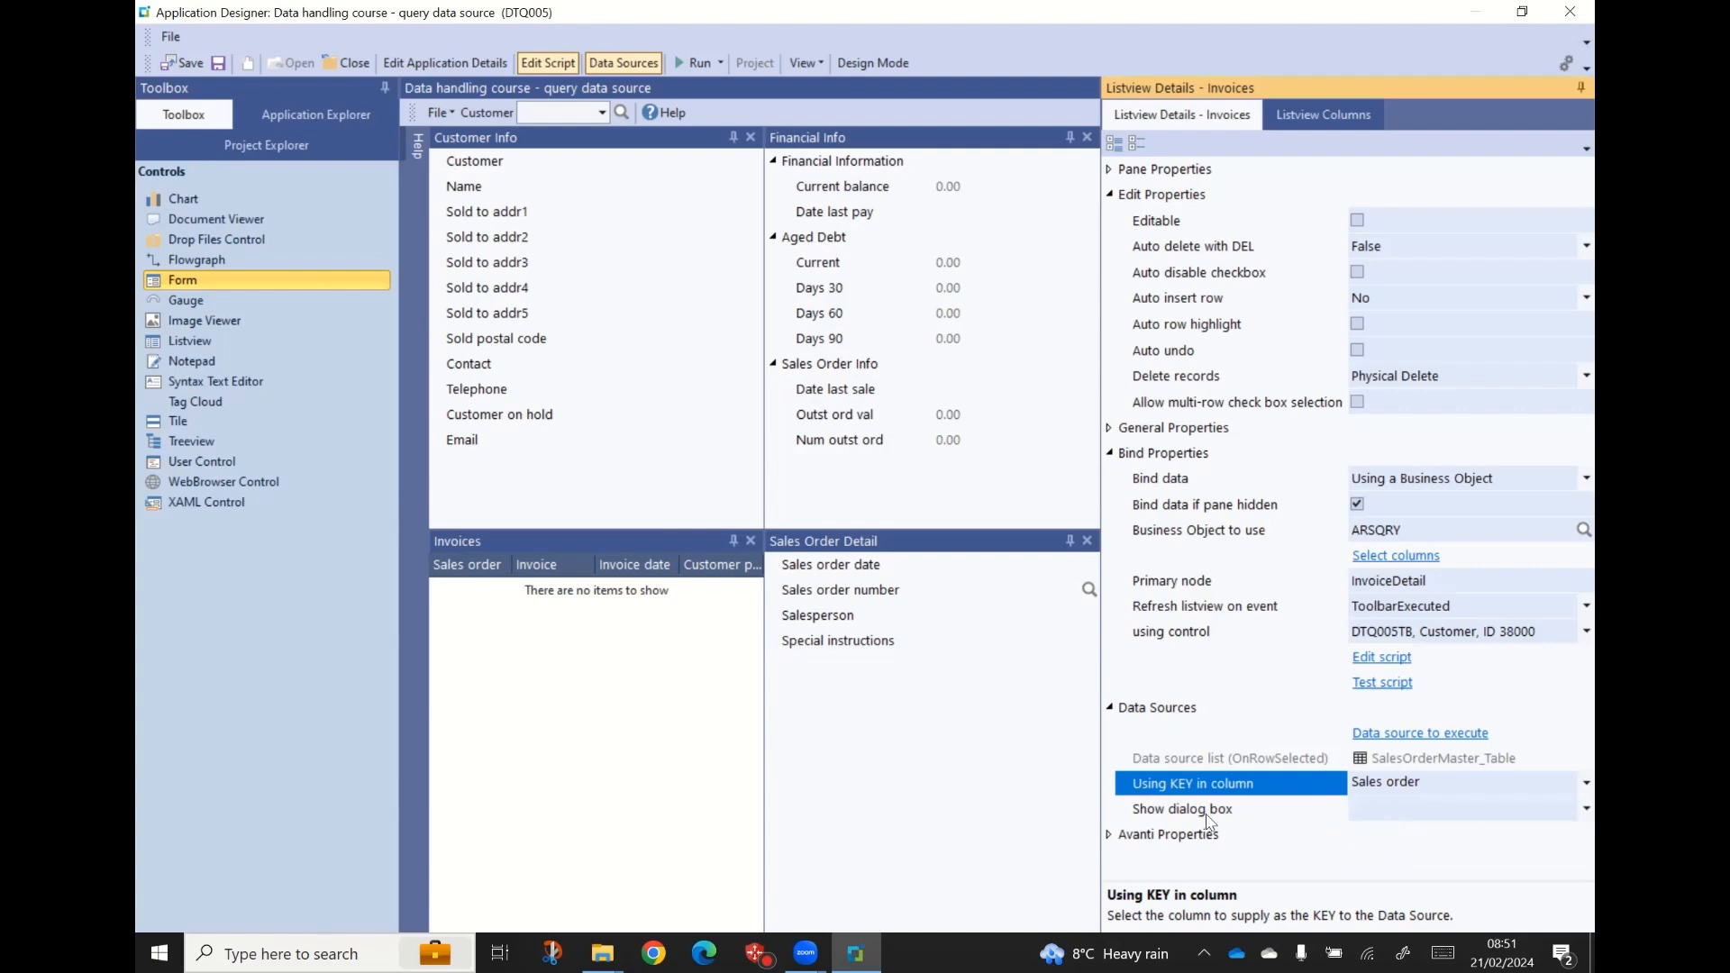
left_click(1176, 811)
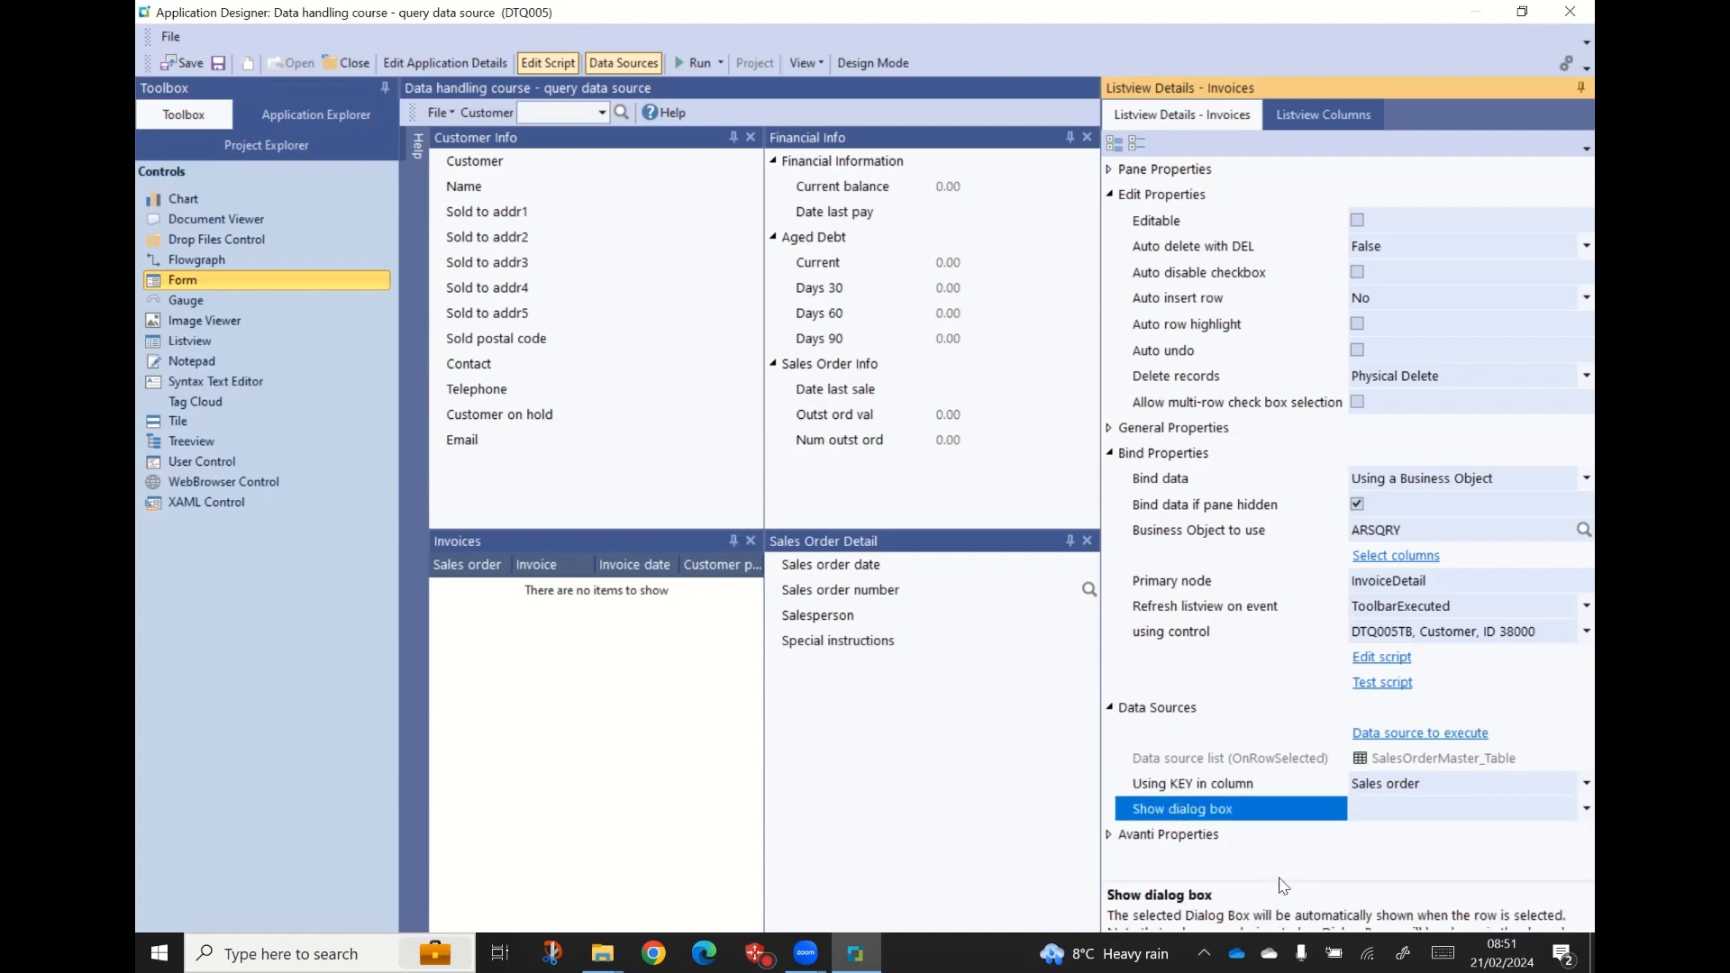
left_click_drag(1285, 879, 1287, 836)
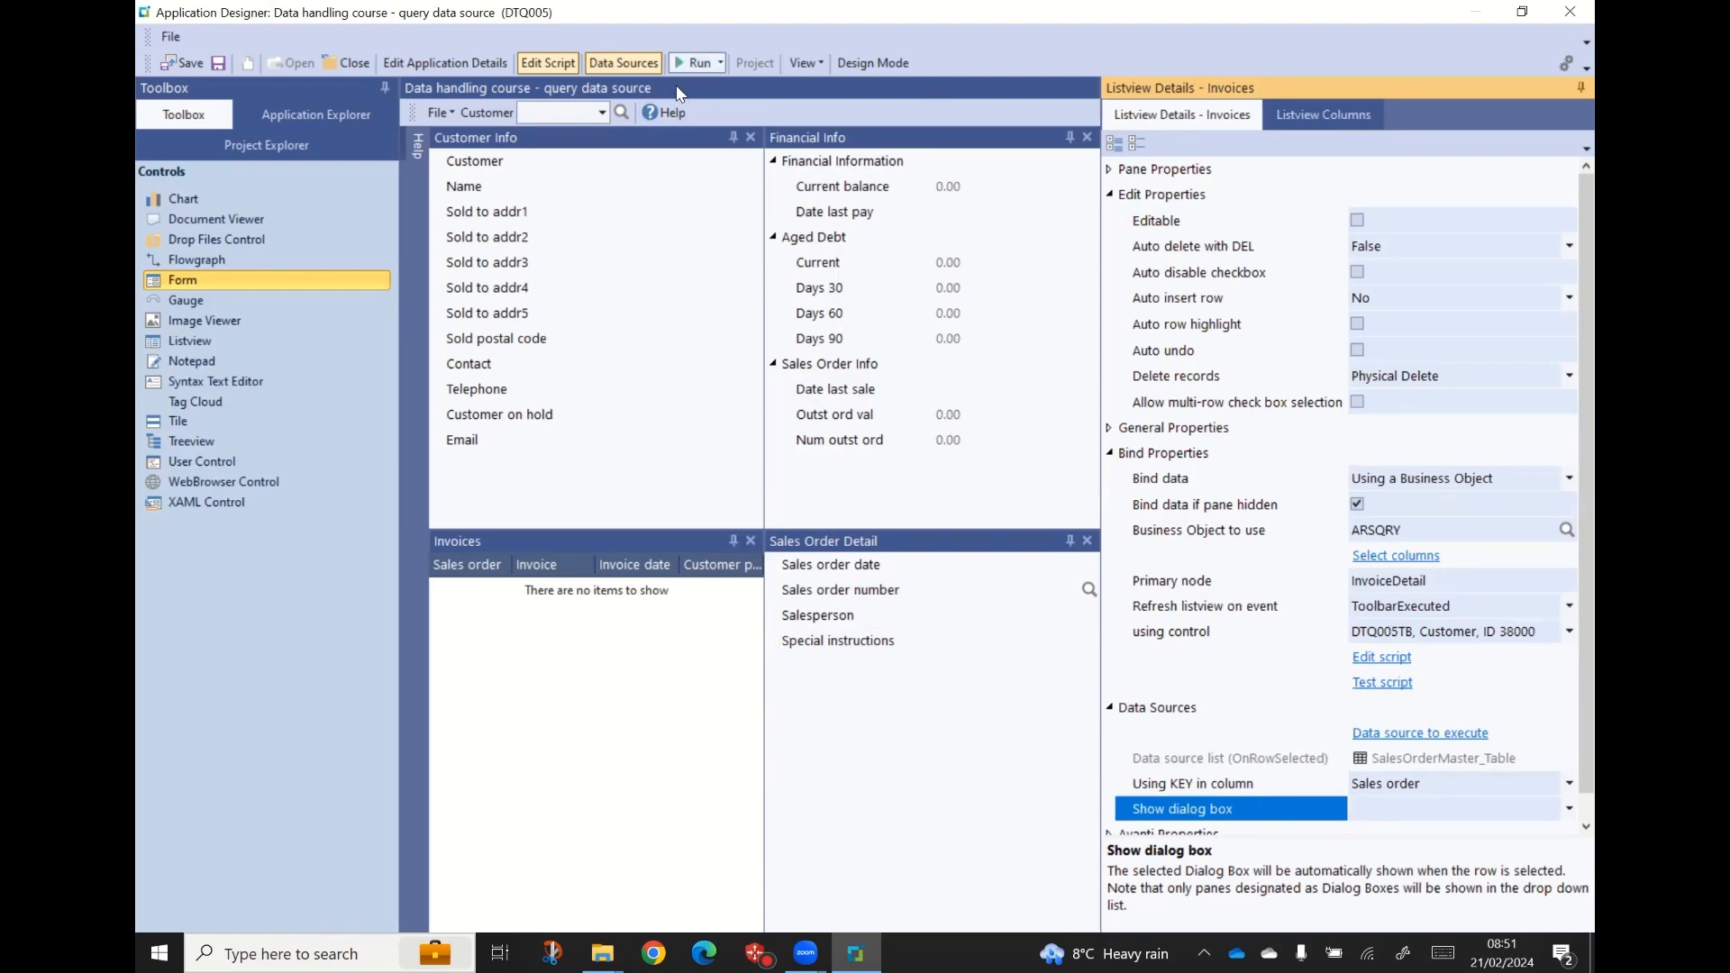
- Run the application, load a customer by number and select the second invoice to test the Sales Order Detail form
key("ctrl+s")
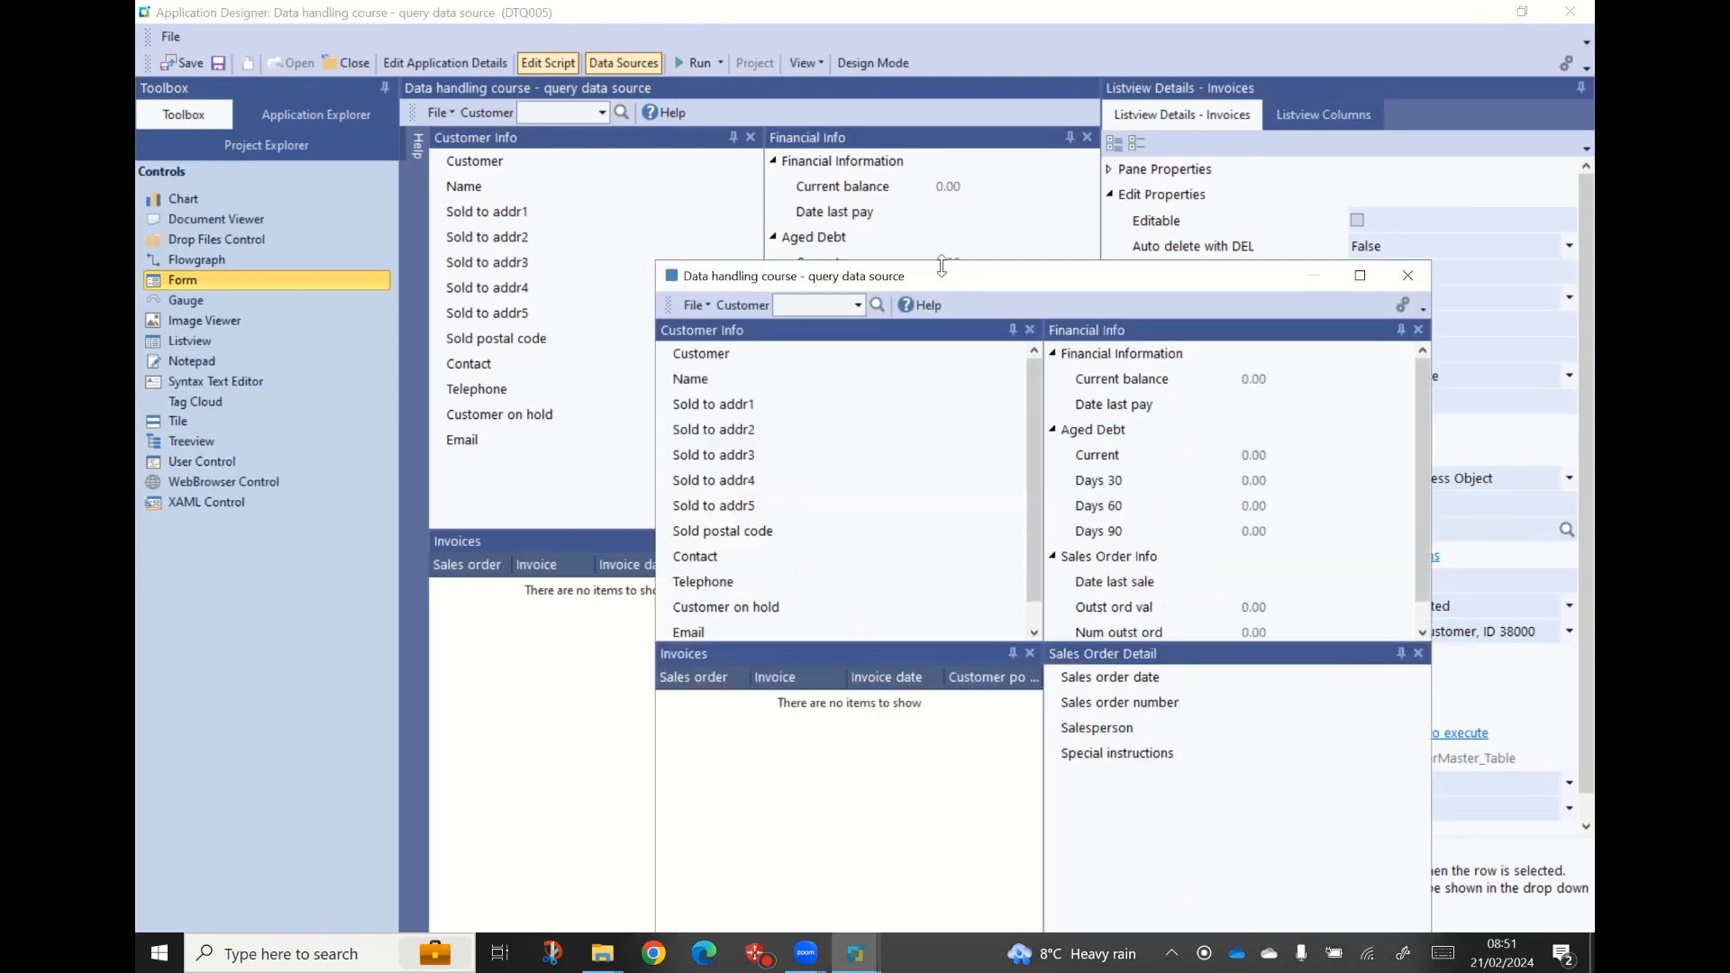
left_click(712, 179)
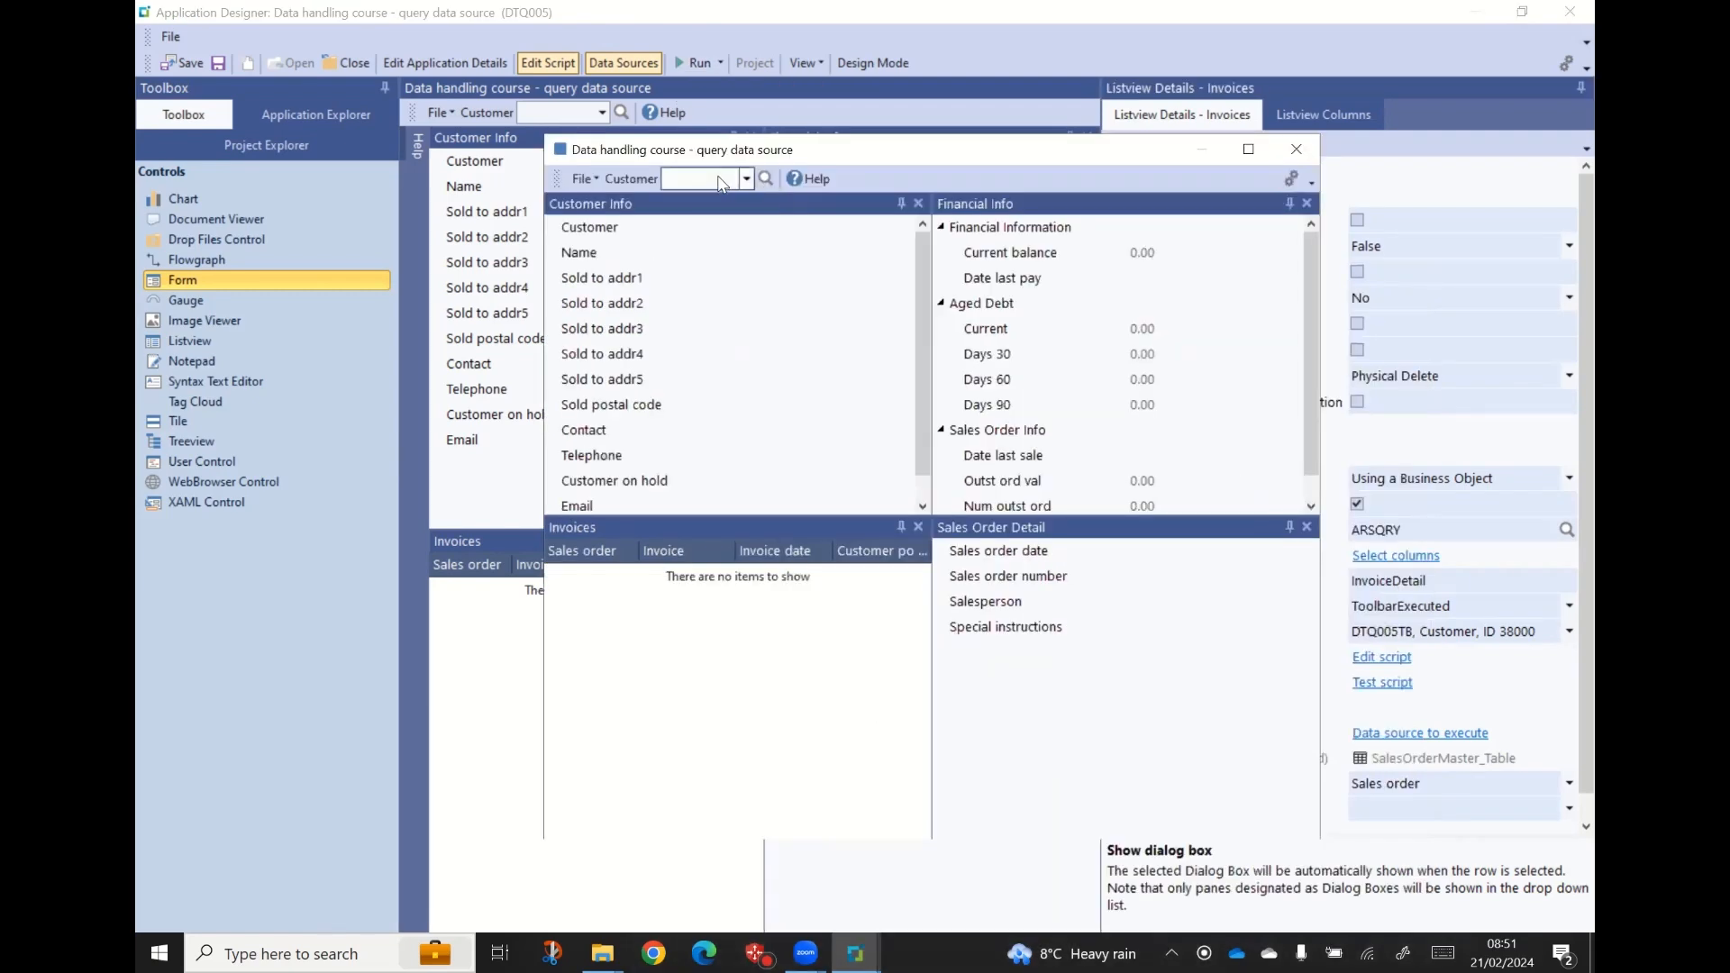
type("1")
key("Return")
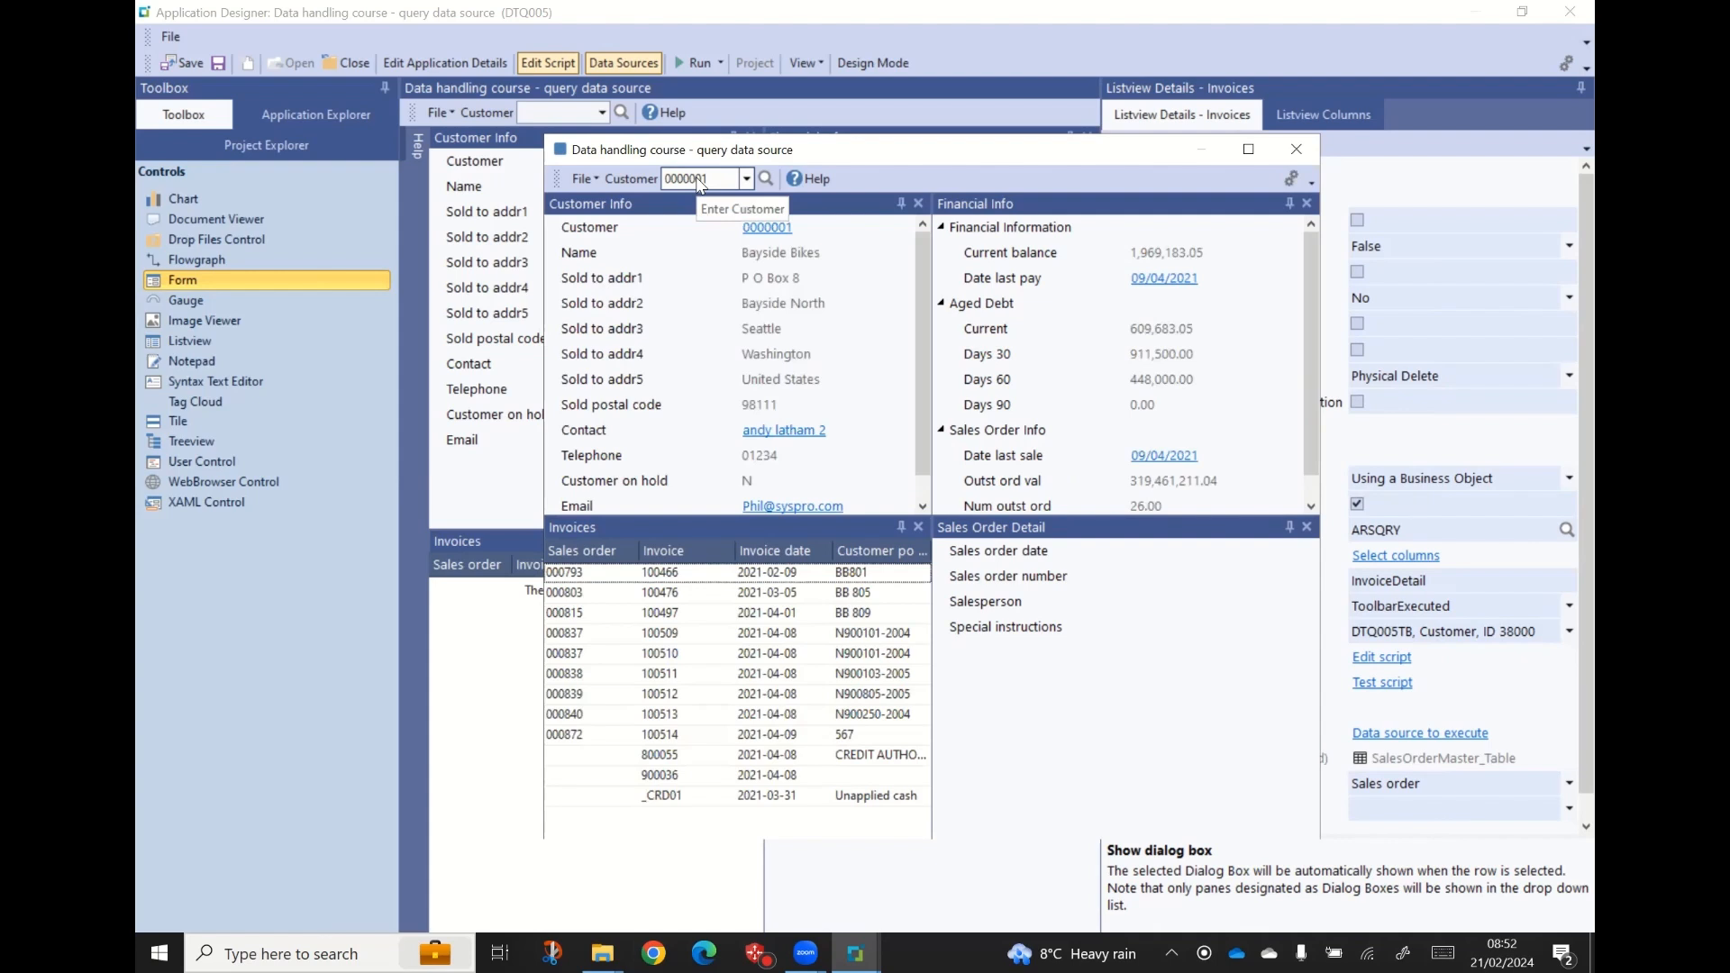
left_click(577, 596)
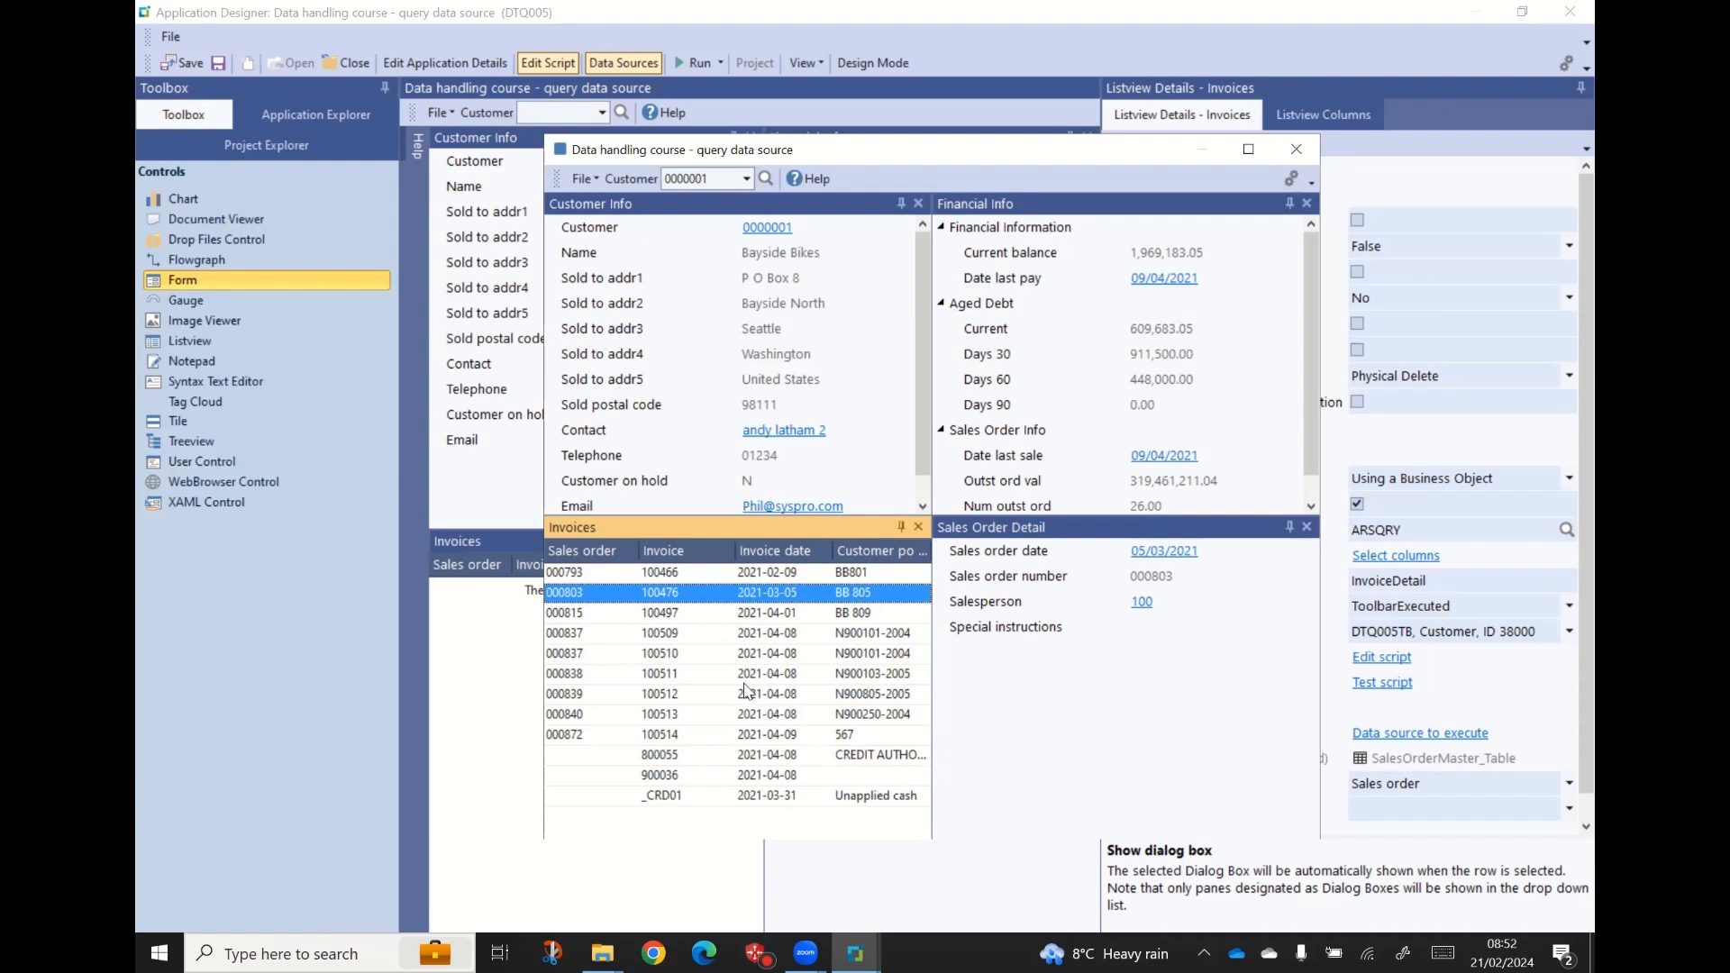
- Start the tracer for the running customer query application
left_click(1207, 106)
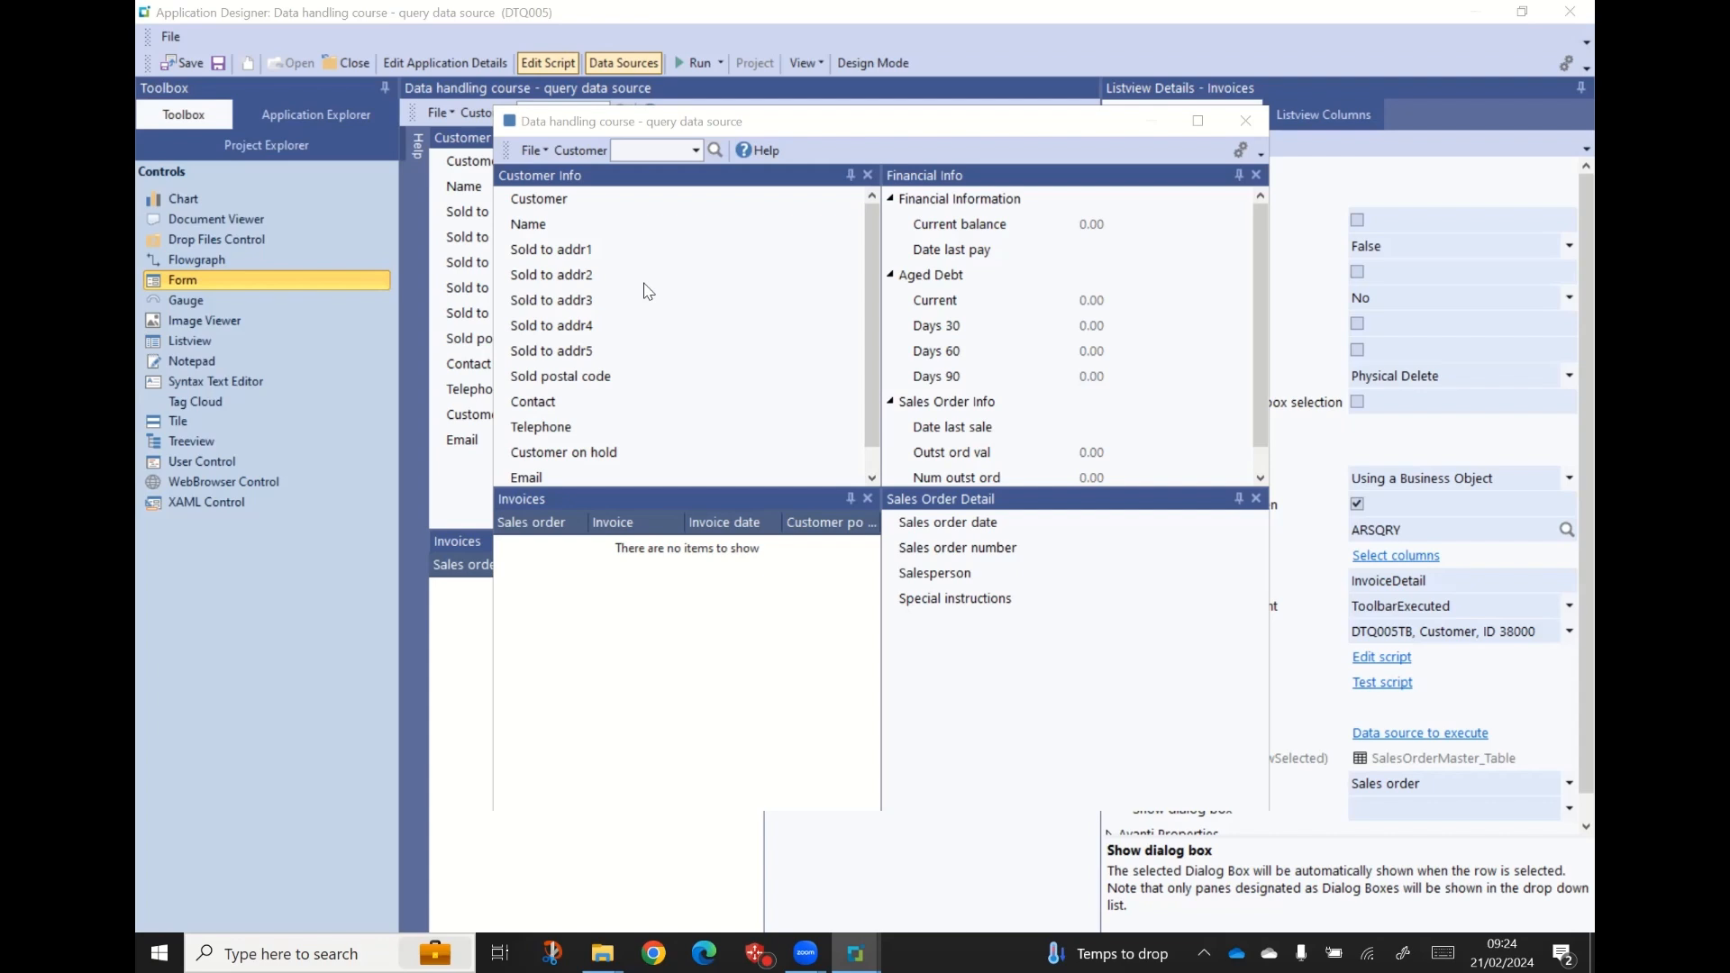
left_click(819, 131)
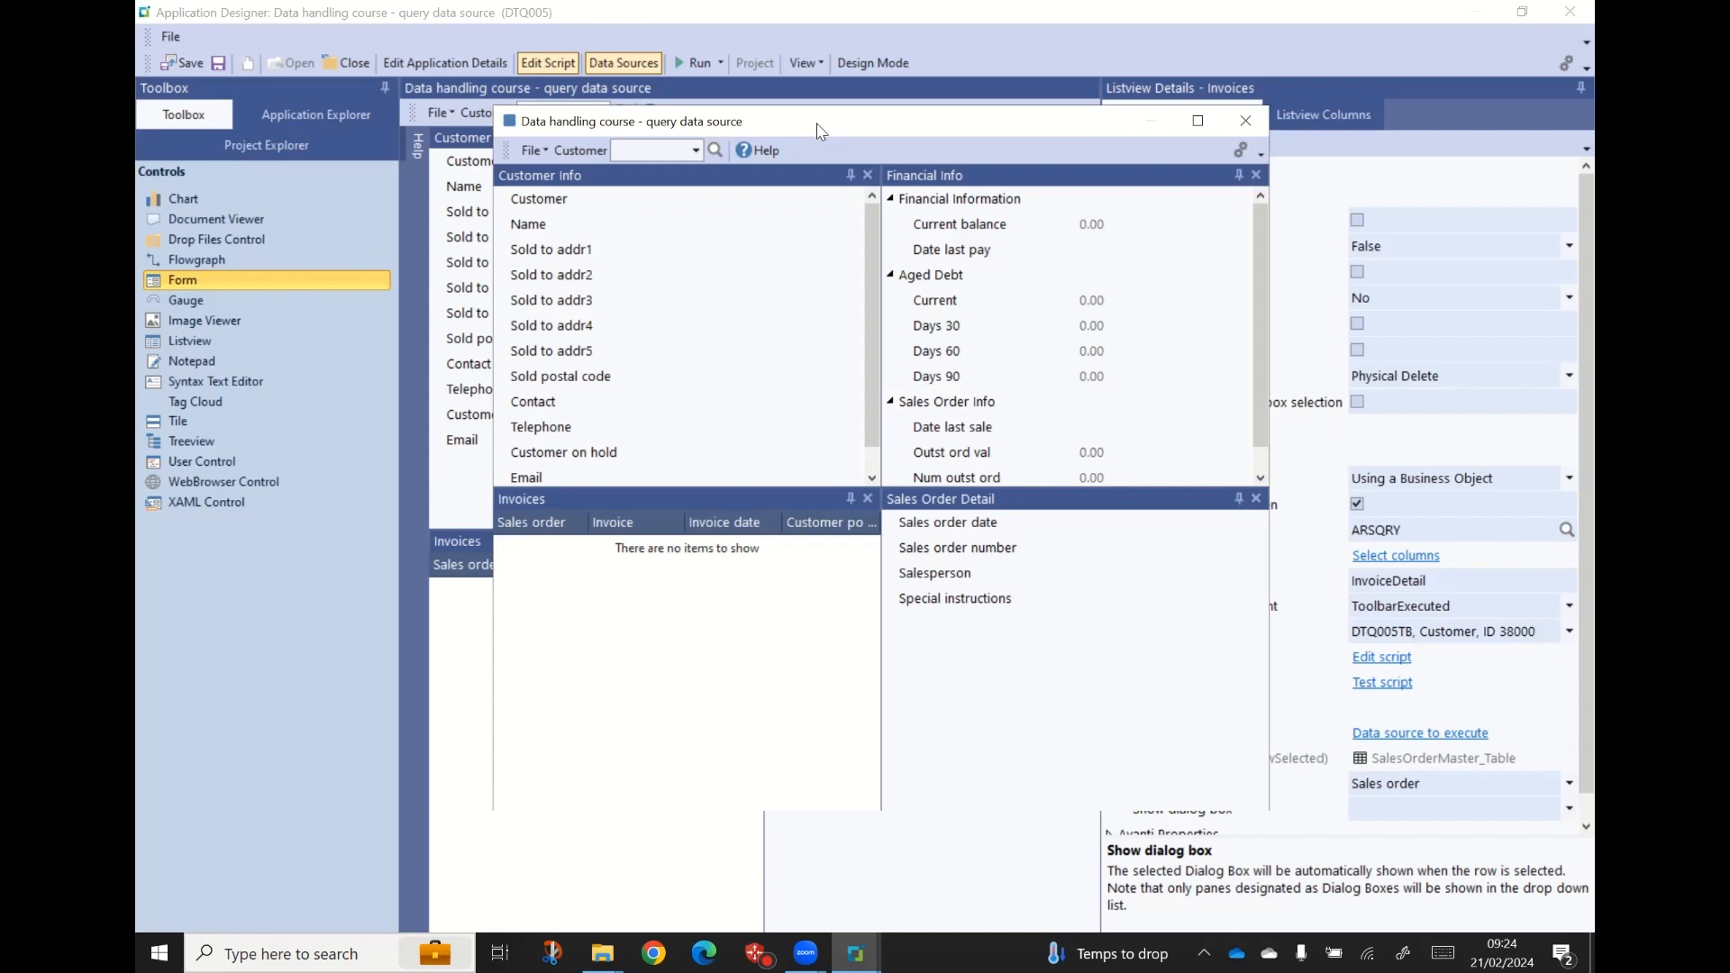
left_click_drag(818, 124, 465, 25)
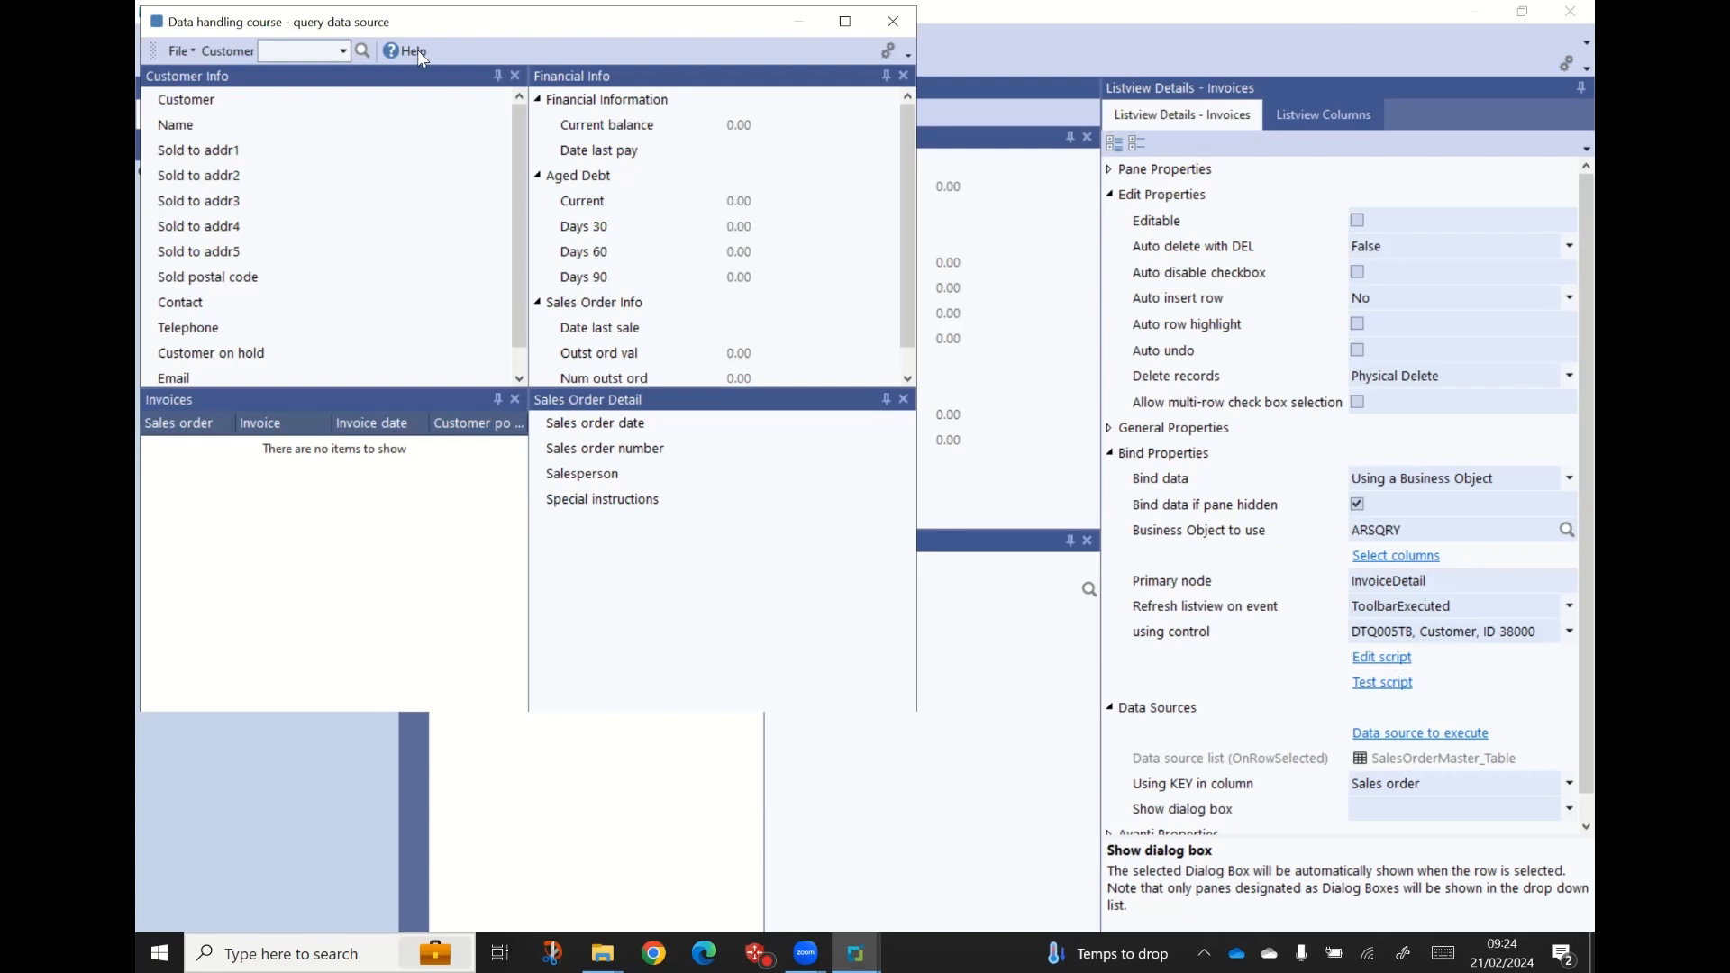
left_click(907, 131)
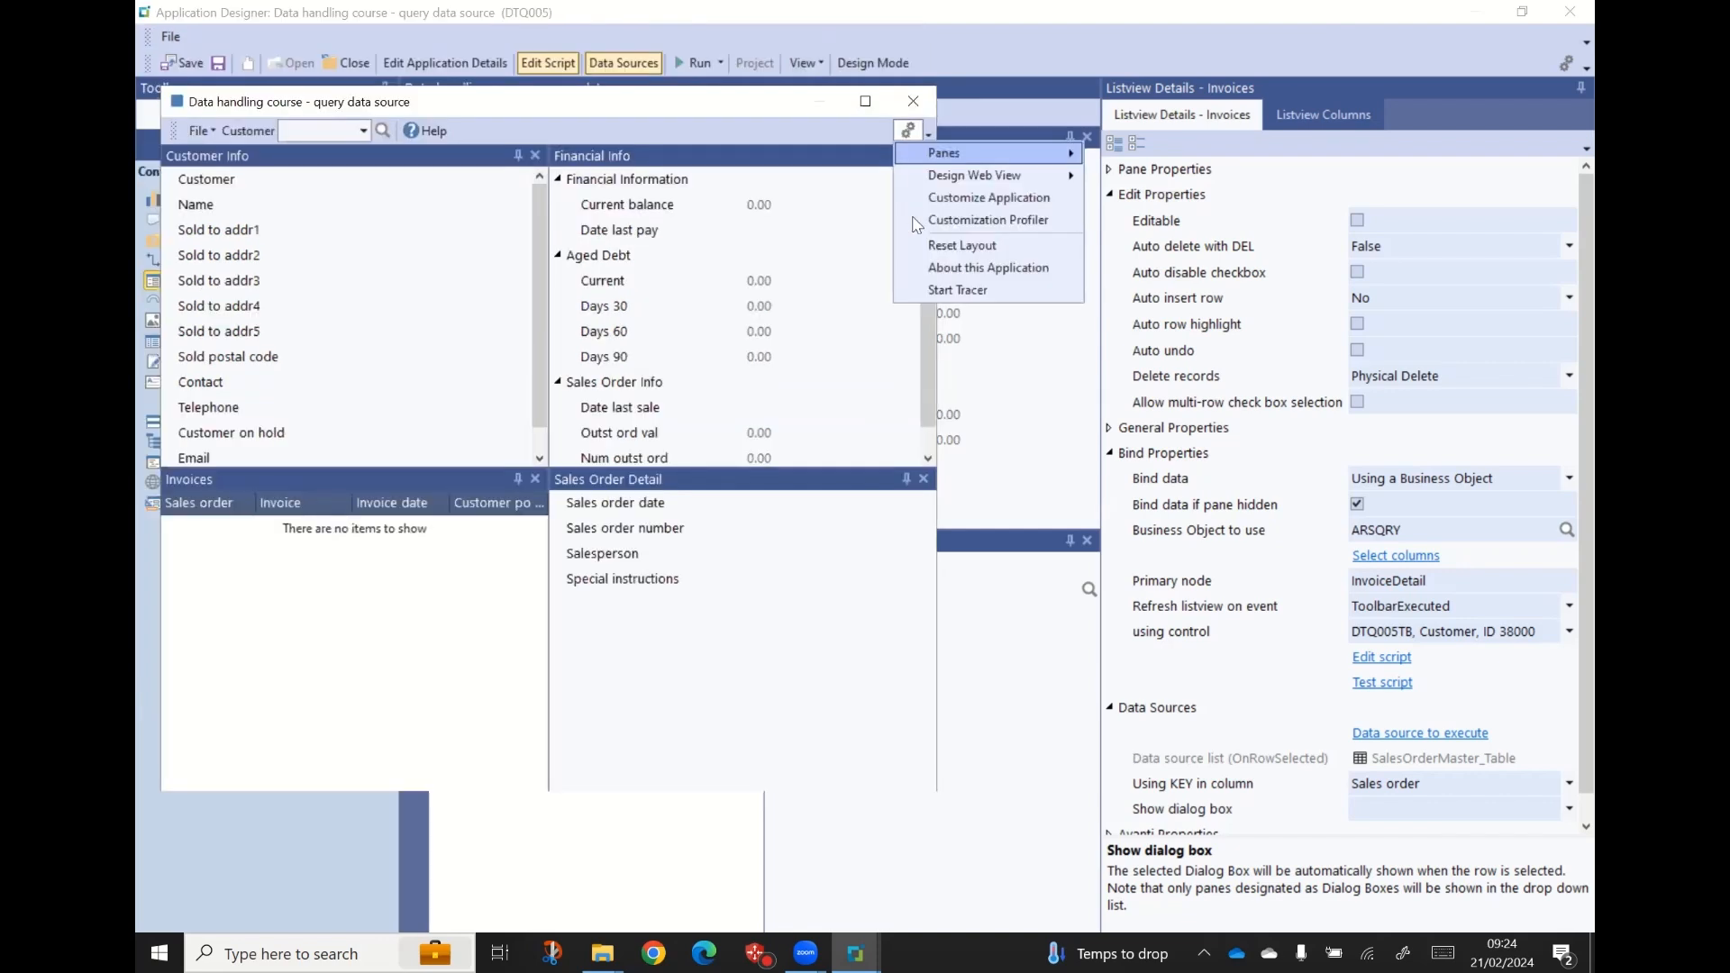
left_click(969, 293)
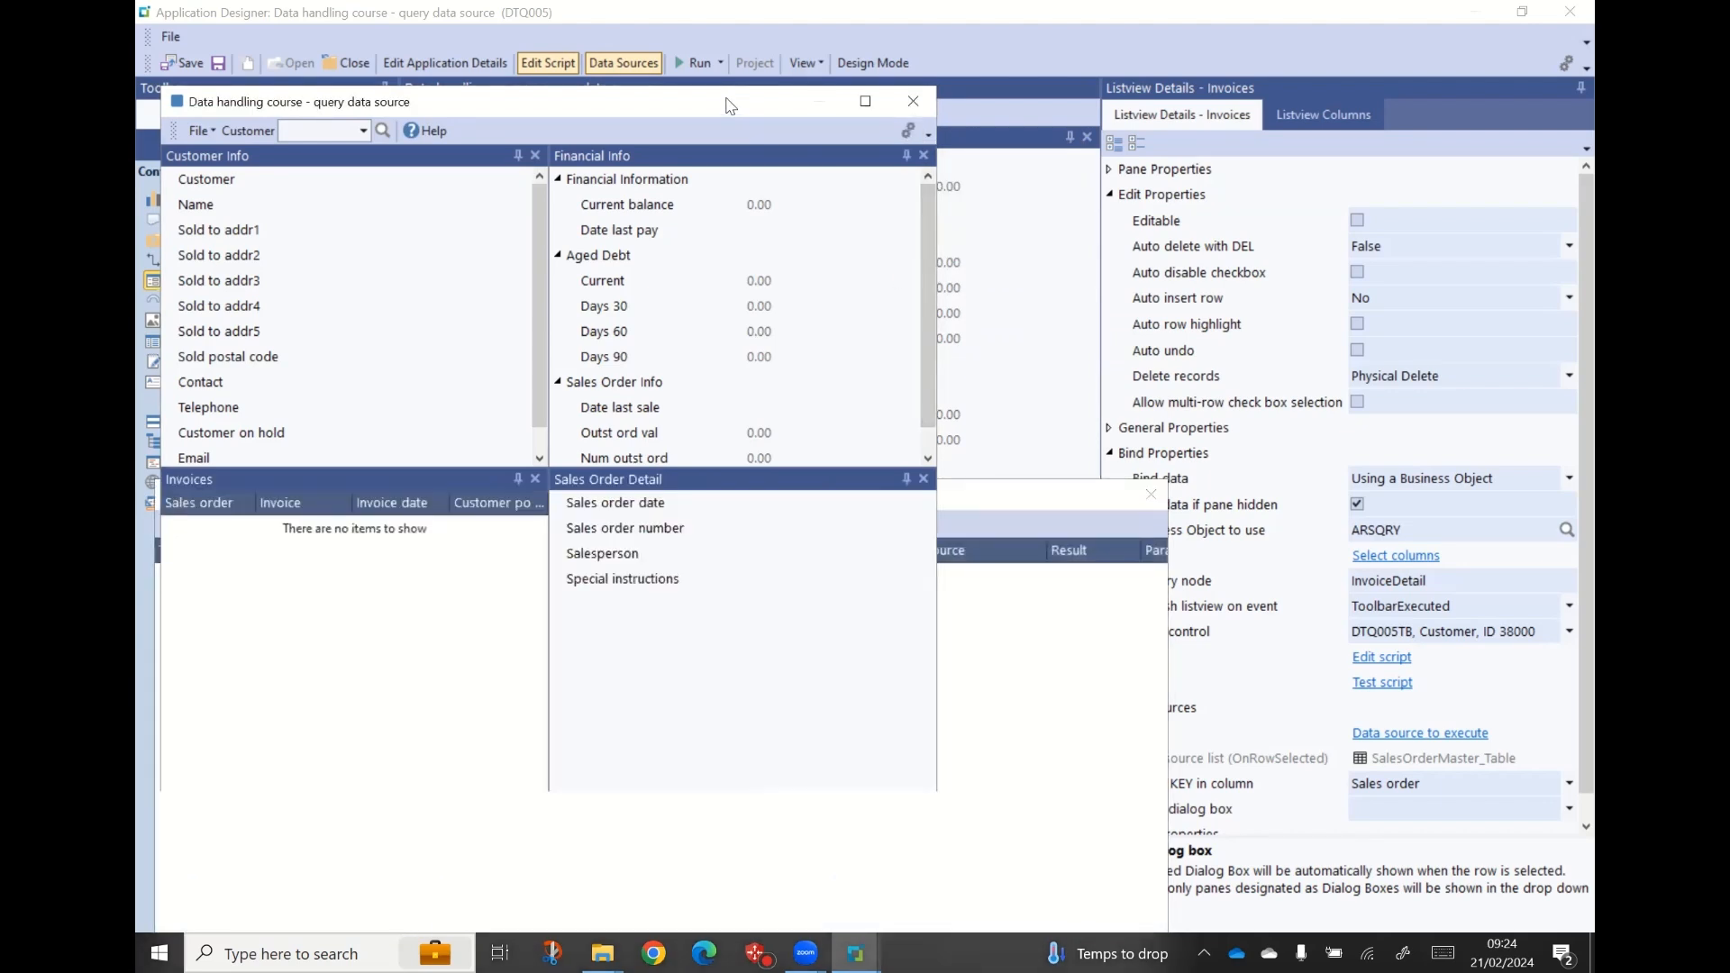
- Widen the Application Designer Tracer window and arrange it below the application's forms so both can be seen
left_click_drag(730, 107, 710, 21)
left_click(1044, 498)
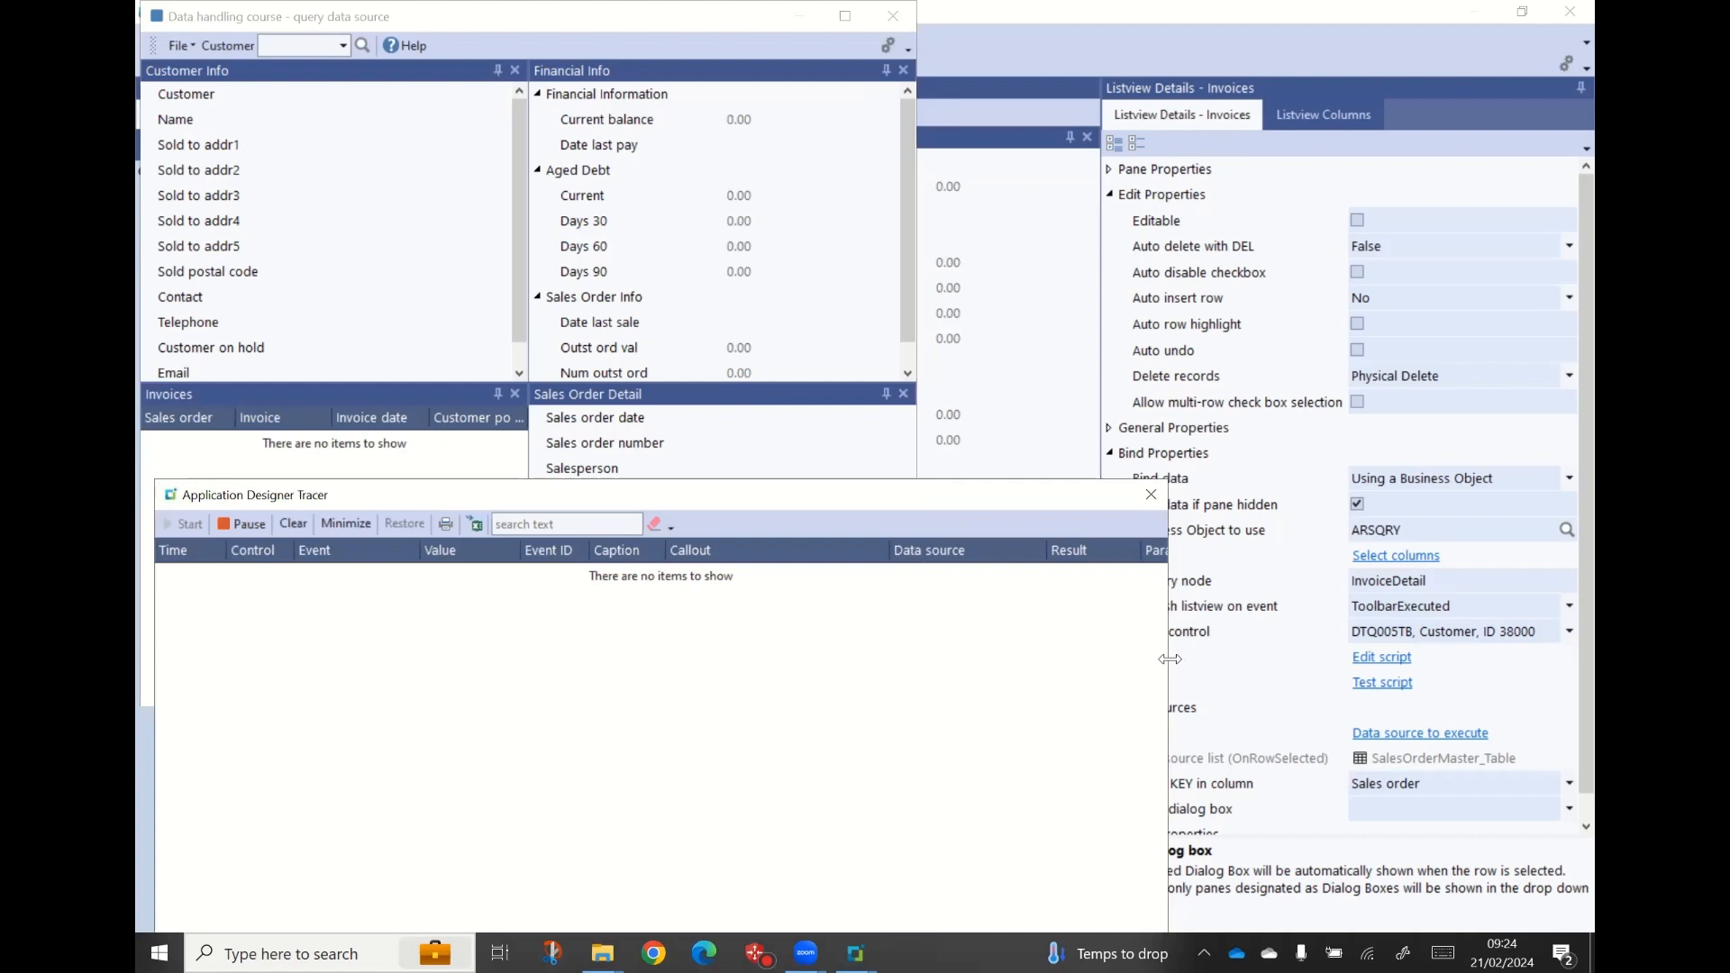
left_click_drag(1169, 659, 1572, 659)
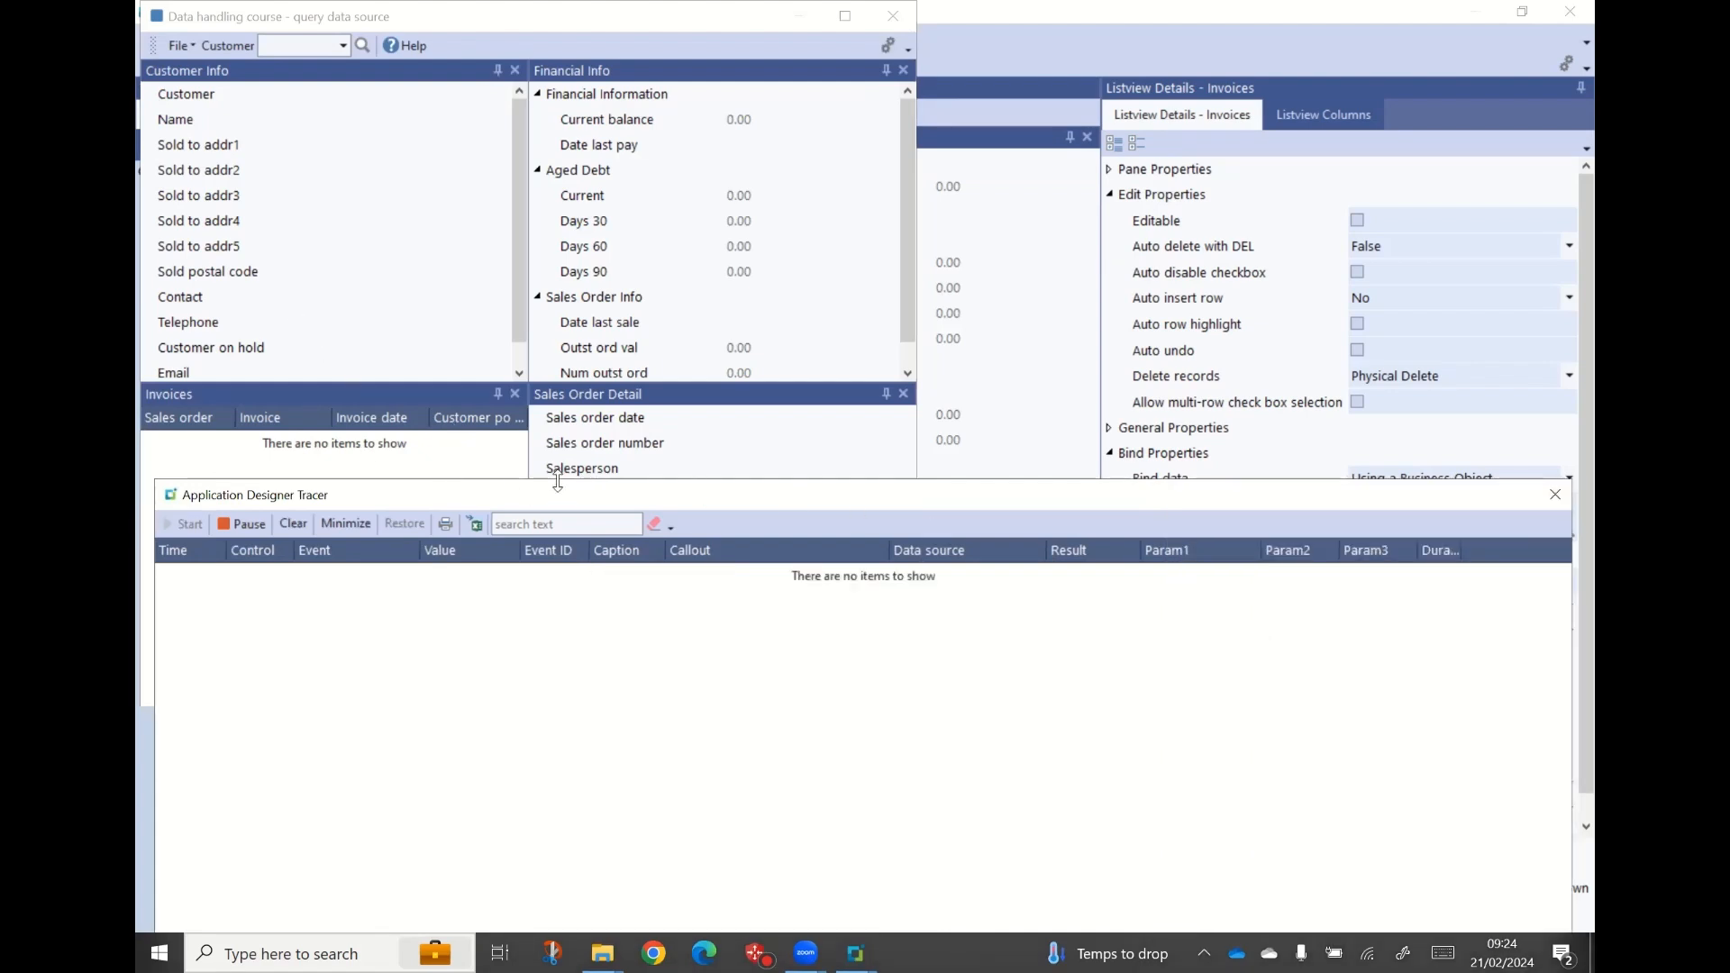
left_click_drag(557, 482, 611, 573)
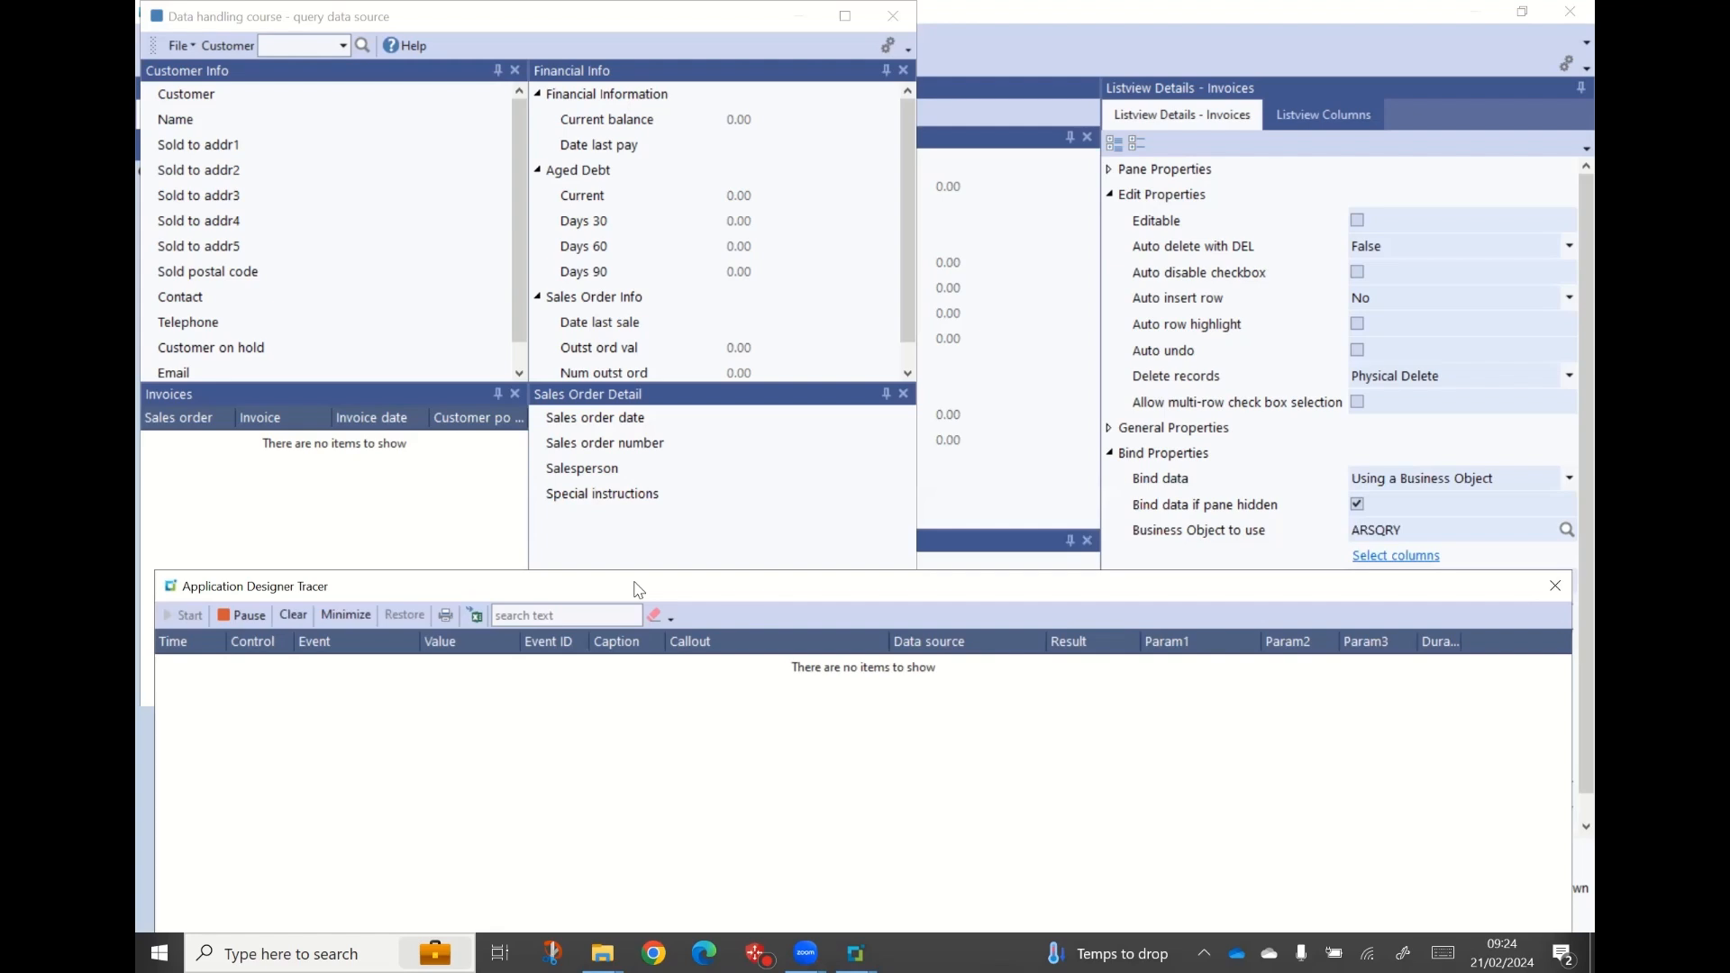
left_click_drag(639, 590, 635, 537)
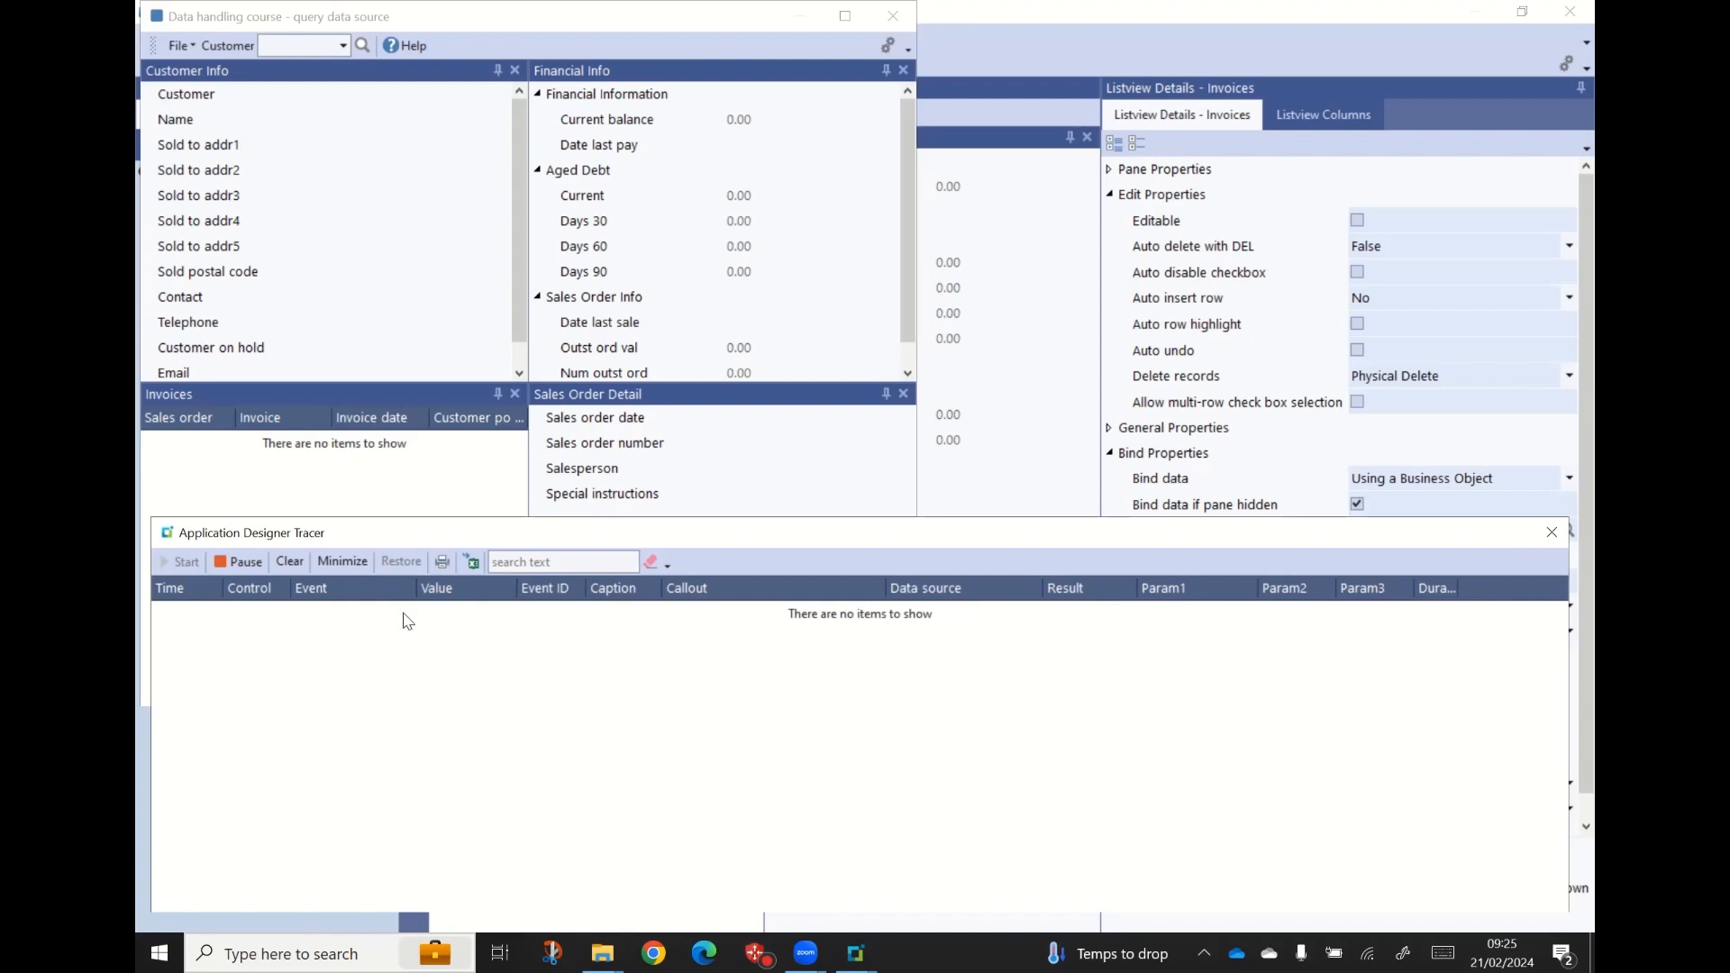
- Load the customer by number and examine the traced toolbar event and its Customer Header data source call
left_click(296, 55)
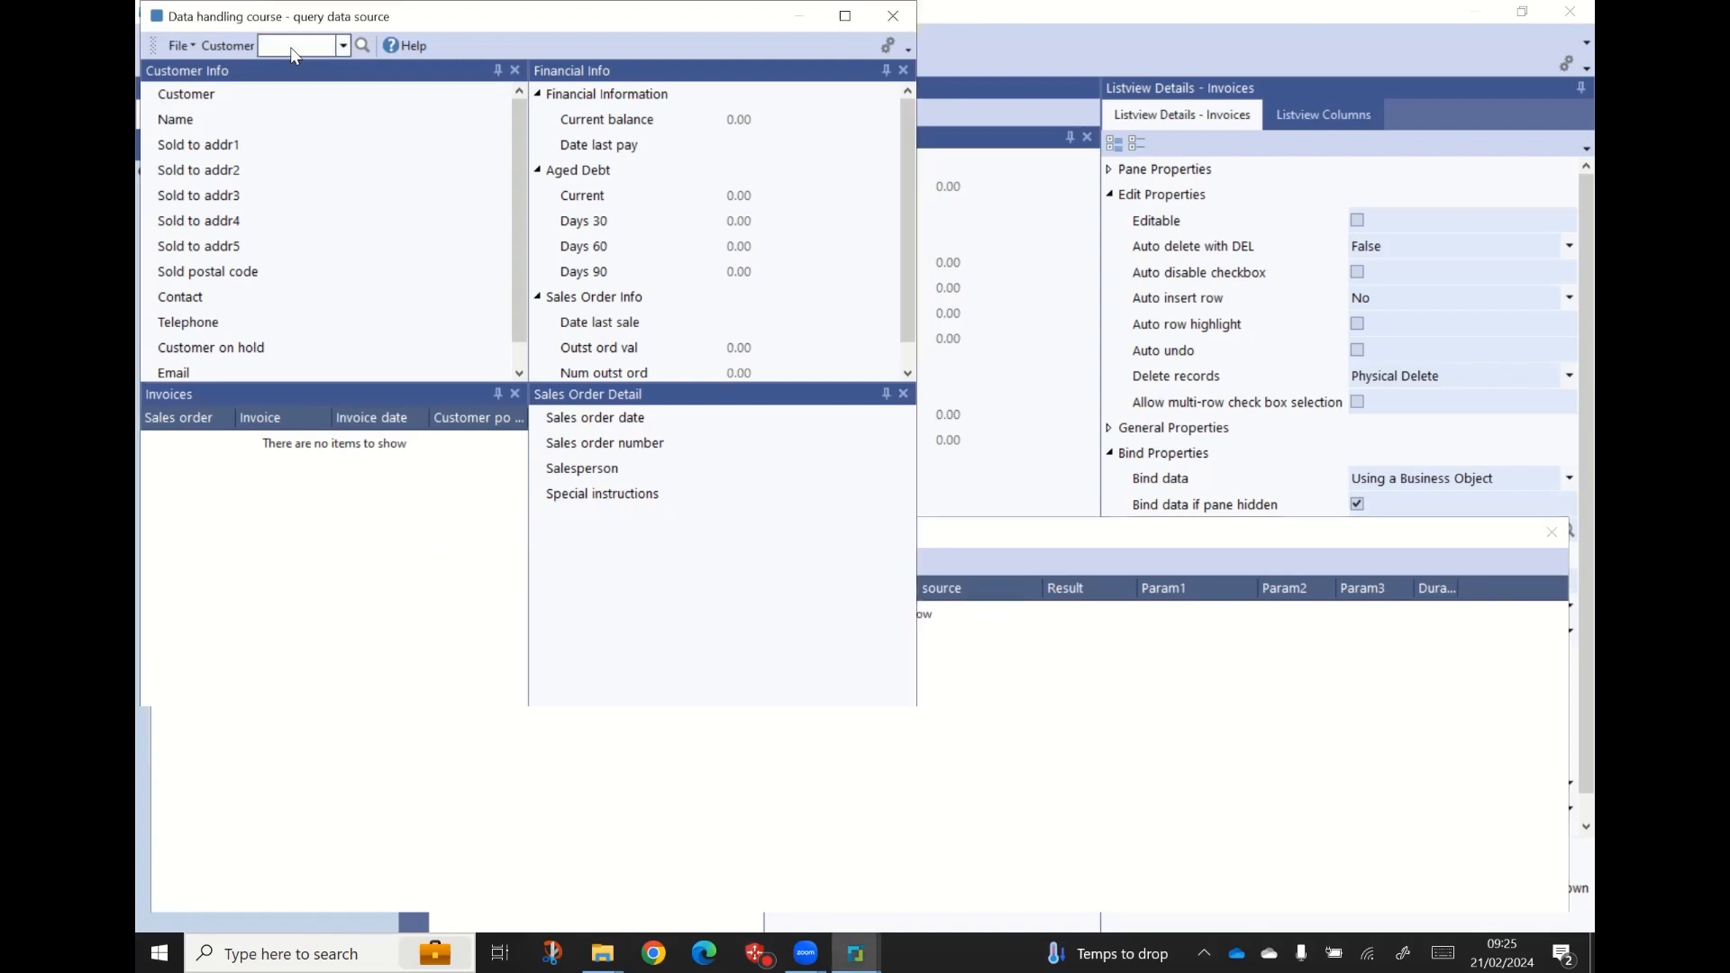
type("1")
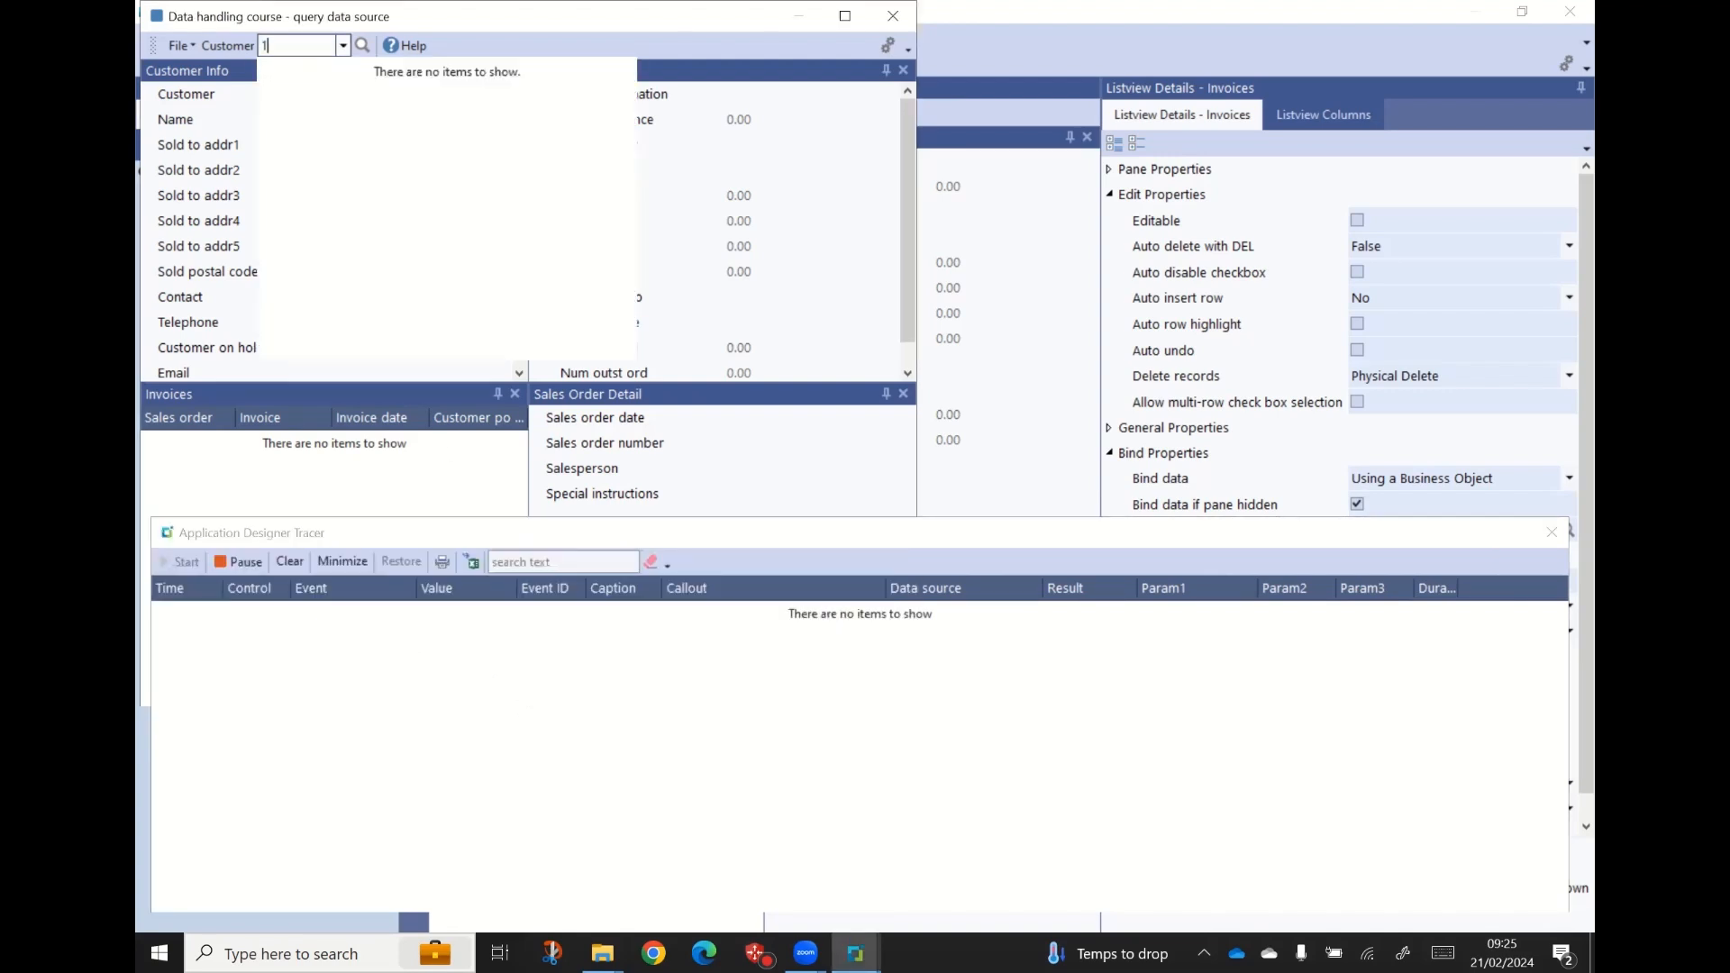
key("Return")
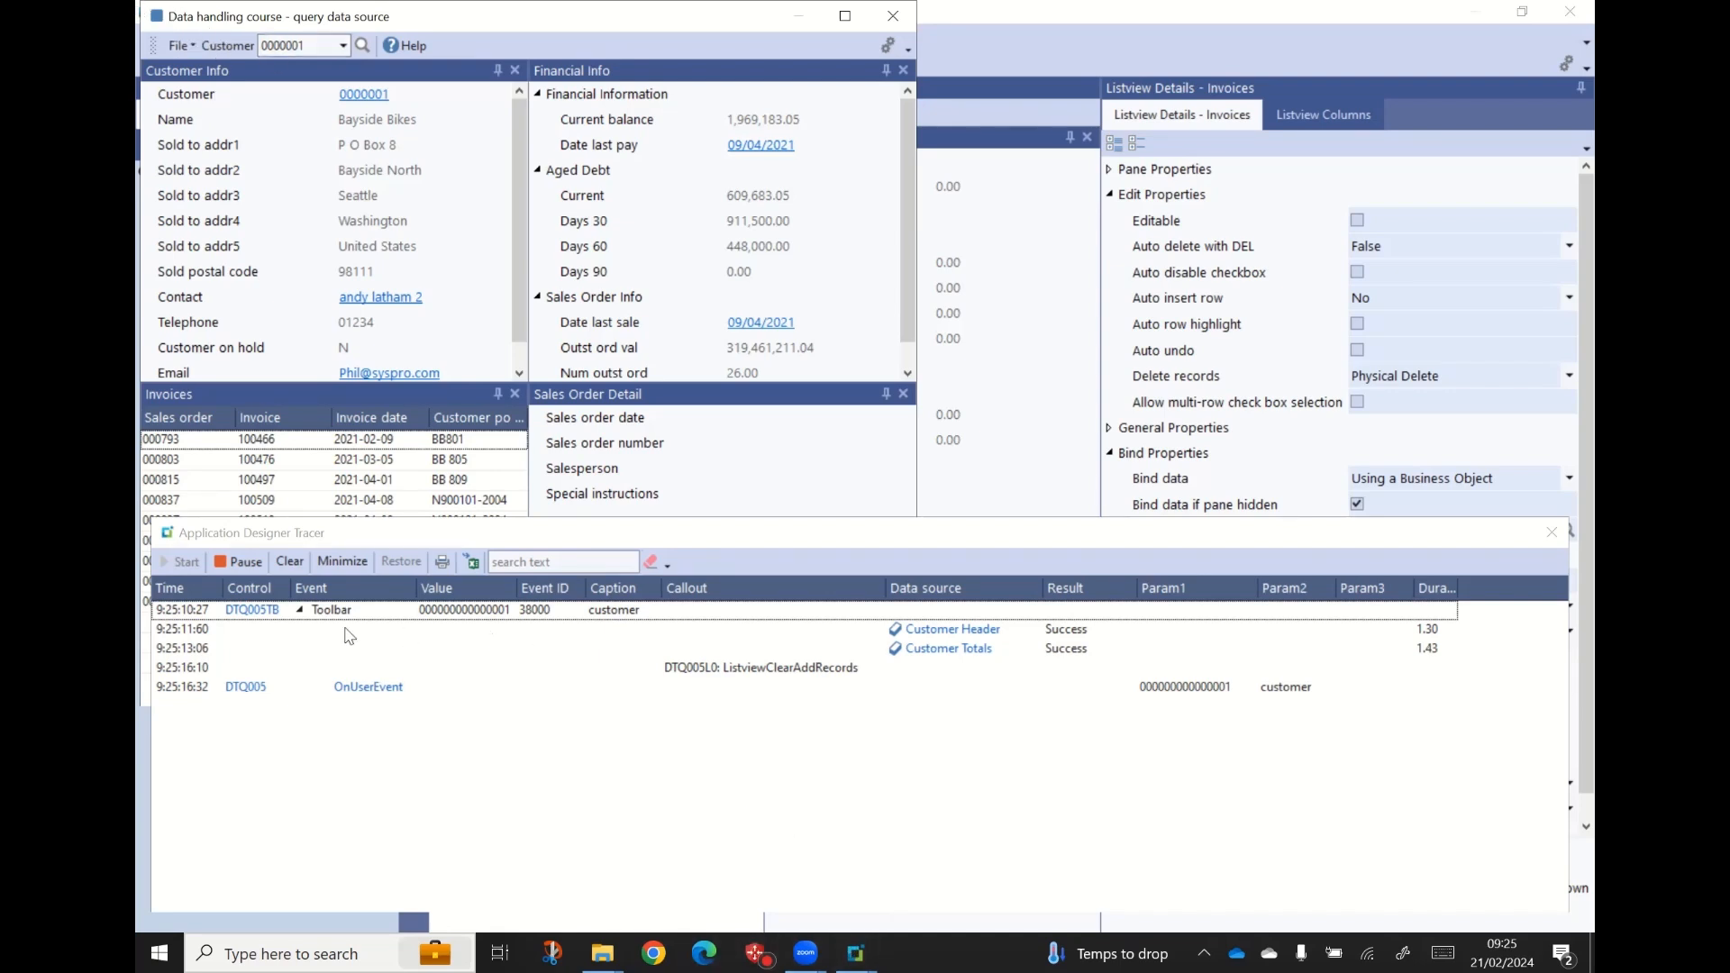
left_click(942, 636)
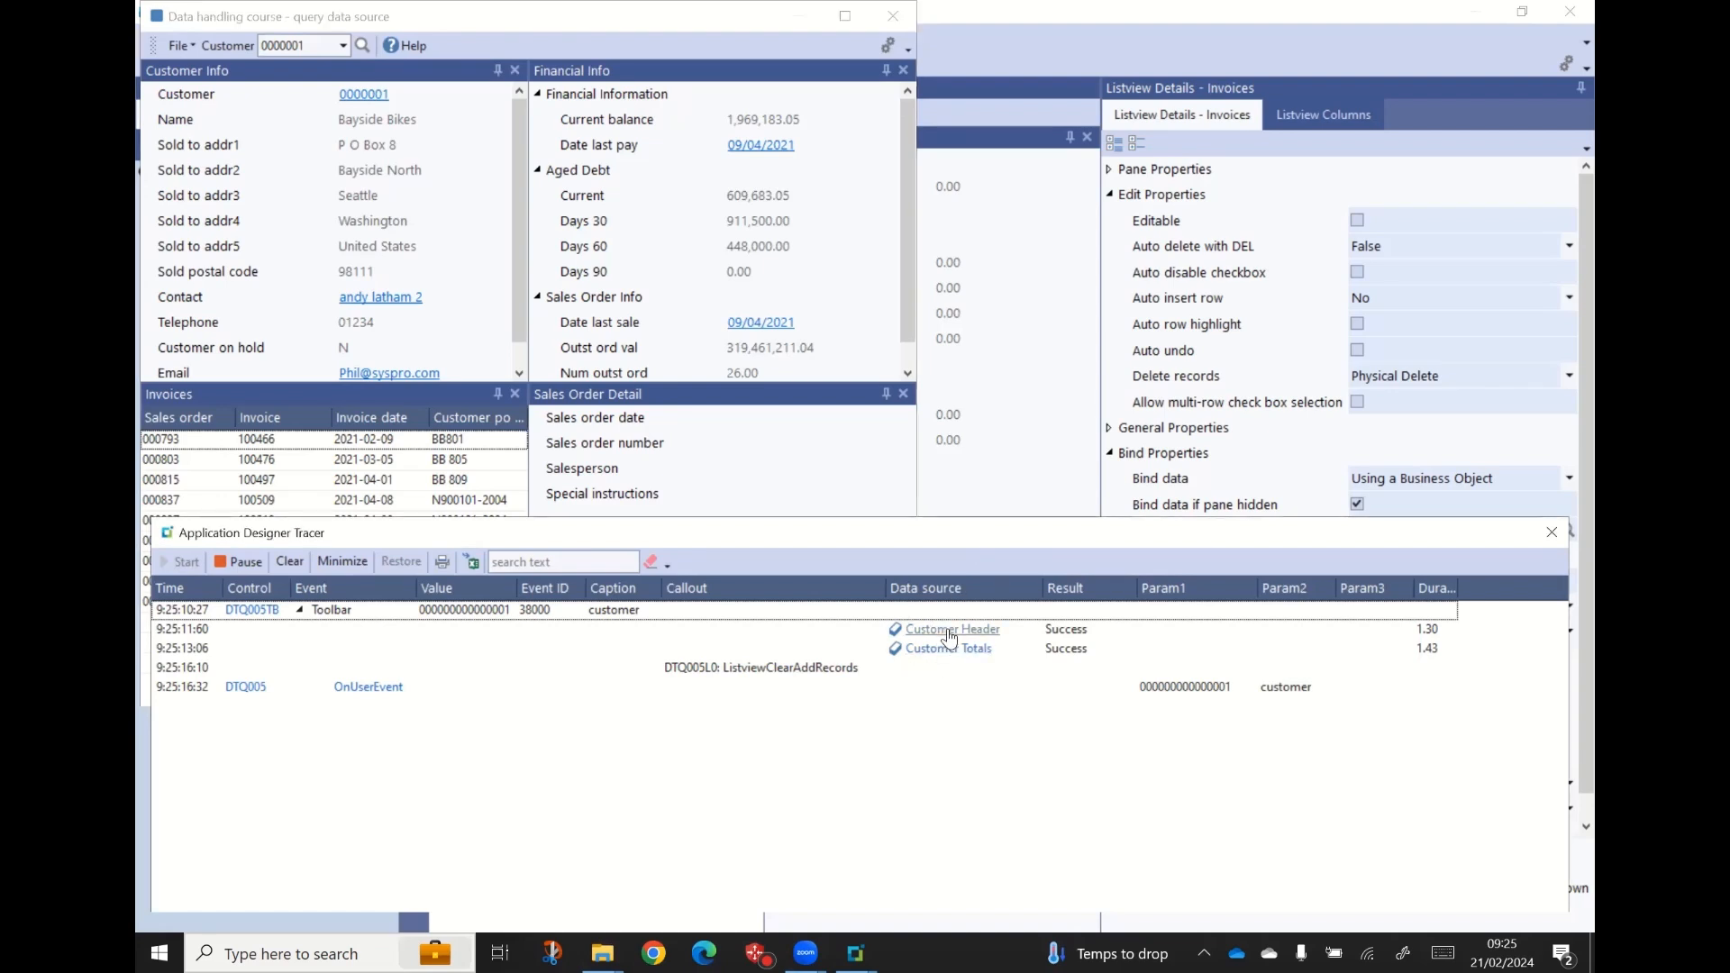
mouse_move(948, 637)
- Select the second invoice in the listview and examine the traced SalesOrderMaster_Table data source call
left_click(353, 395)
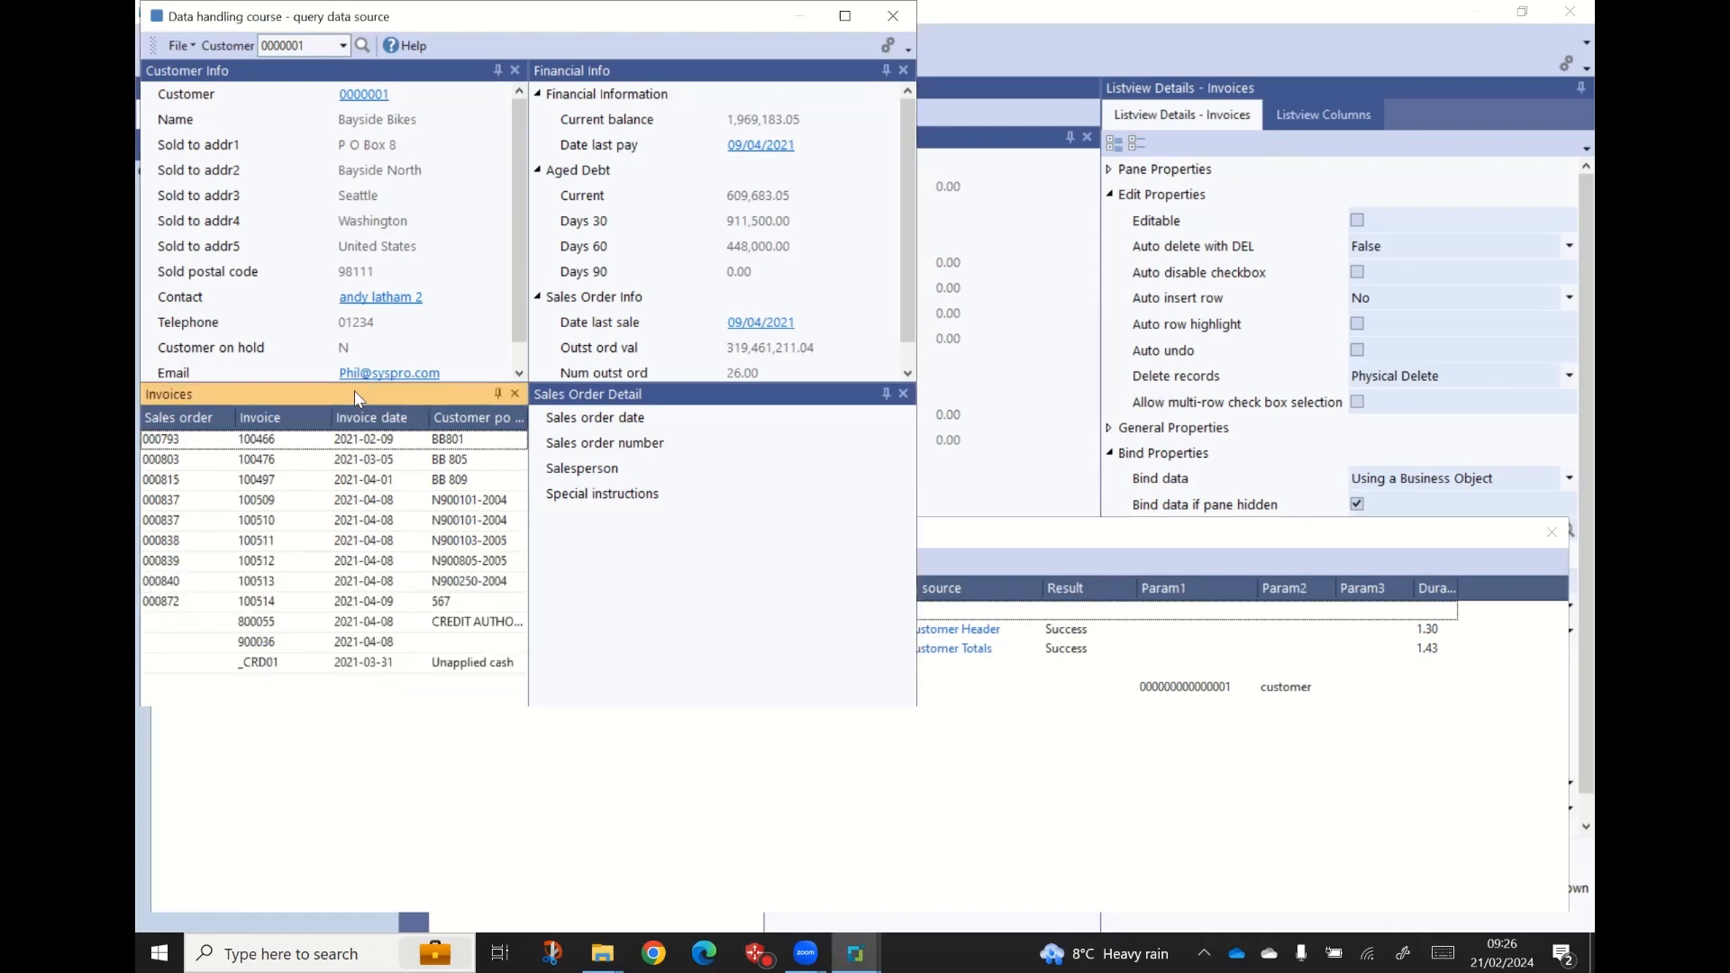
left_click(164, 461)
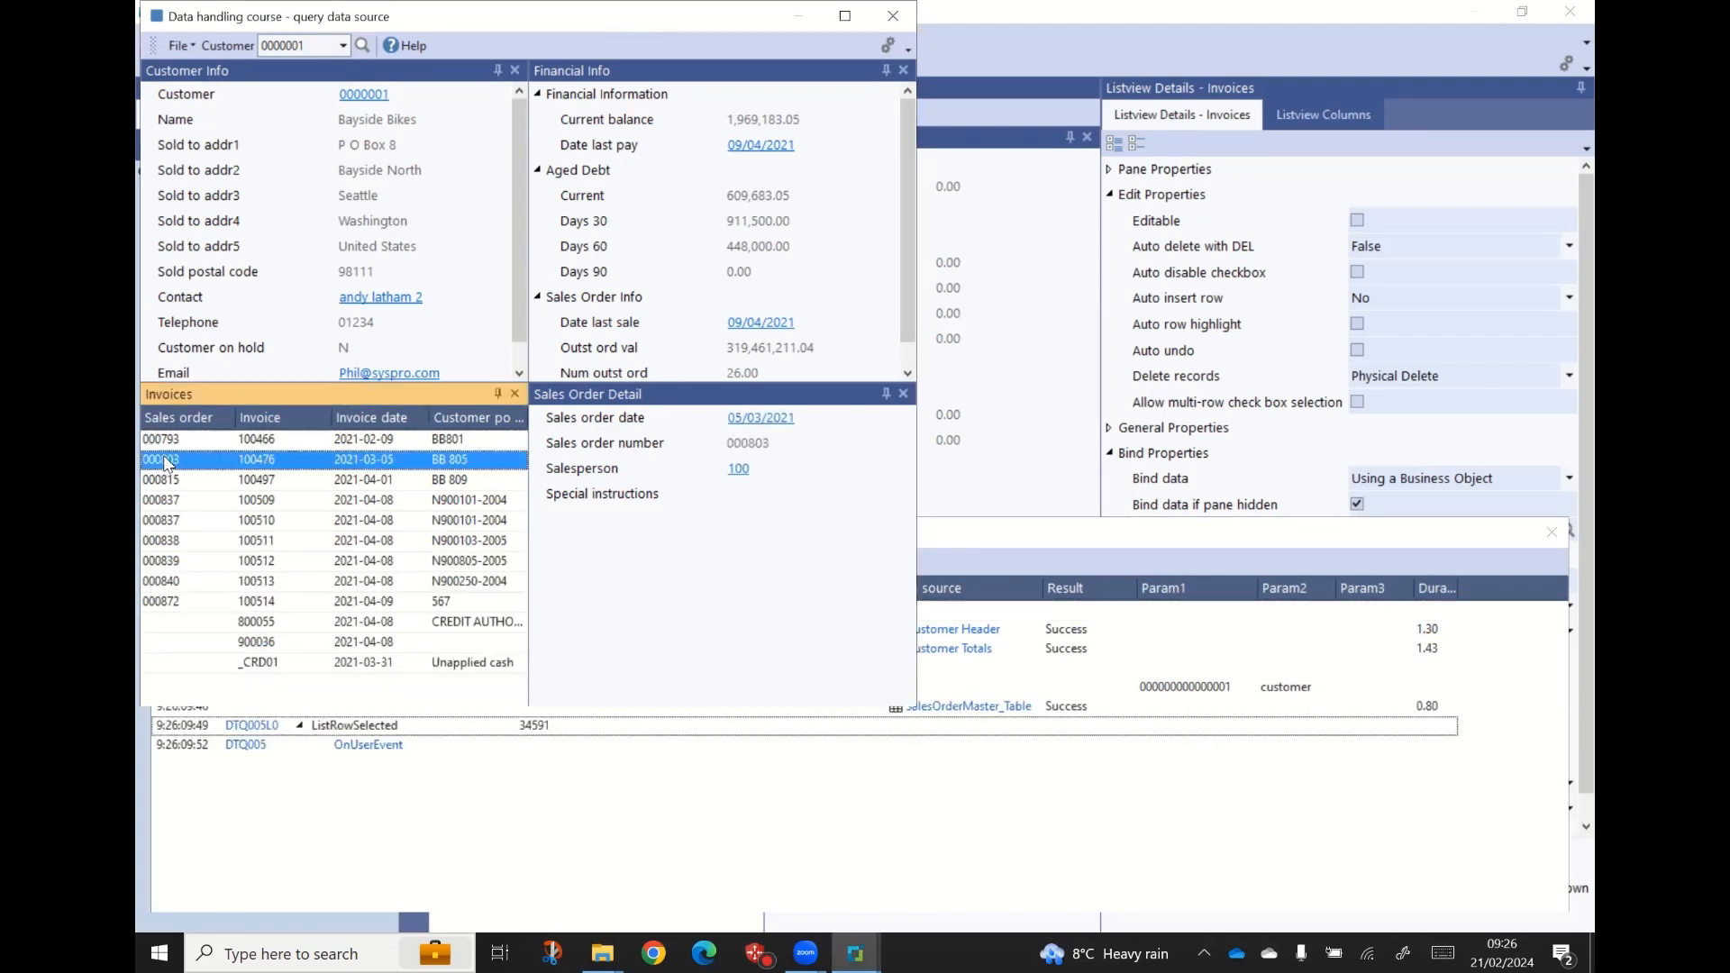
left_click(988, 539)
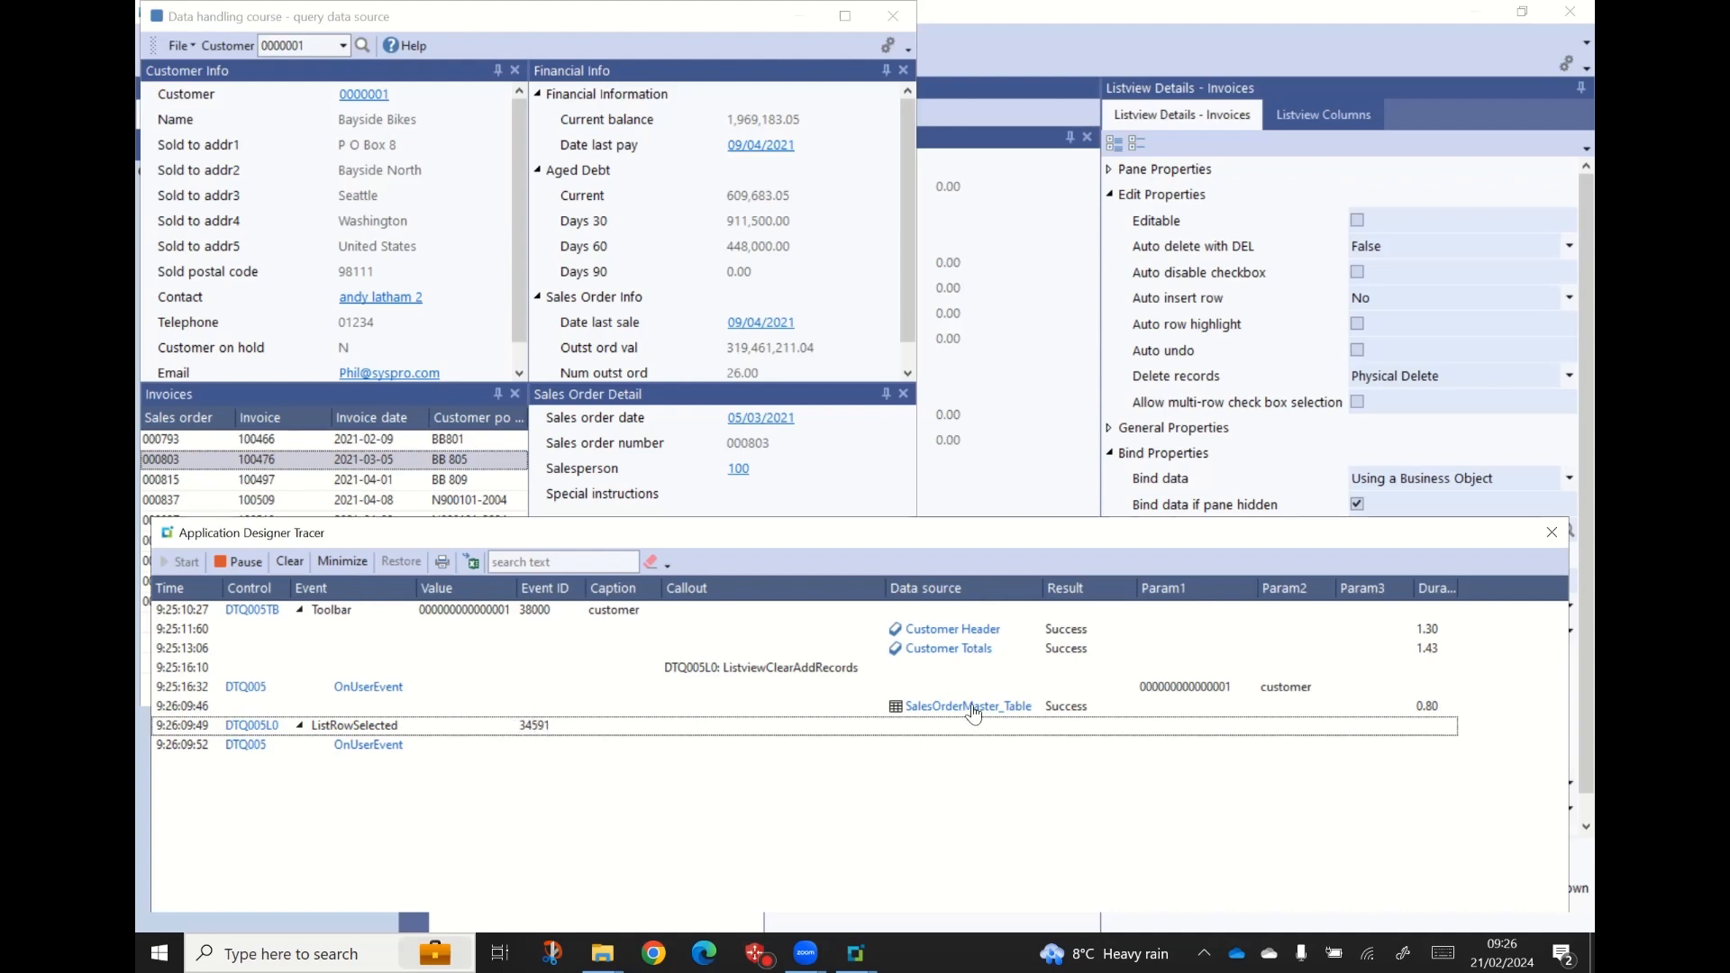
mouse_move(974, 714)
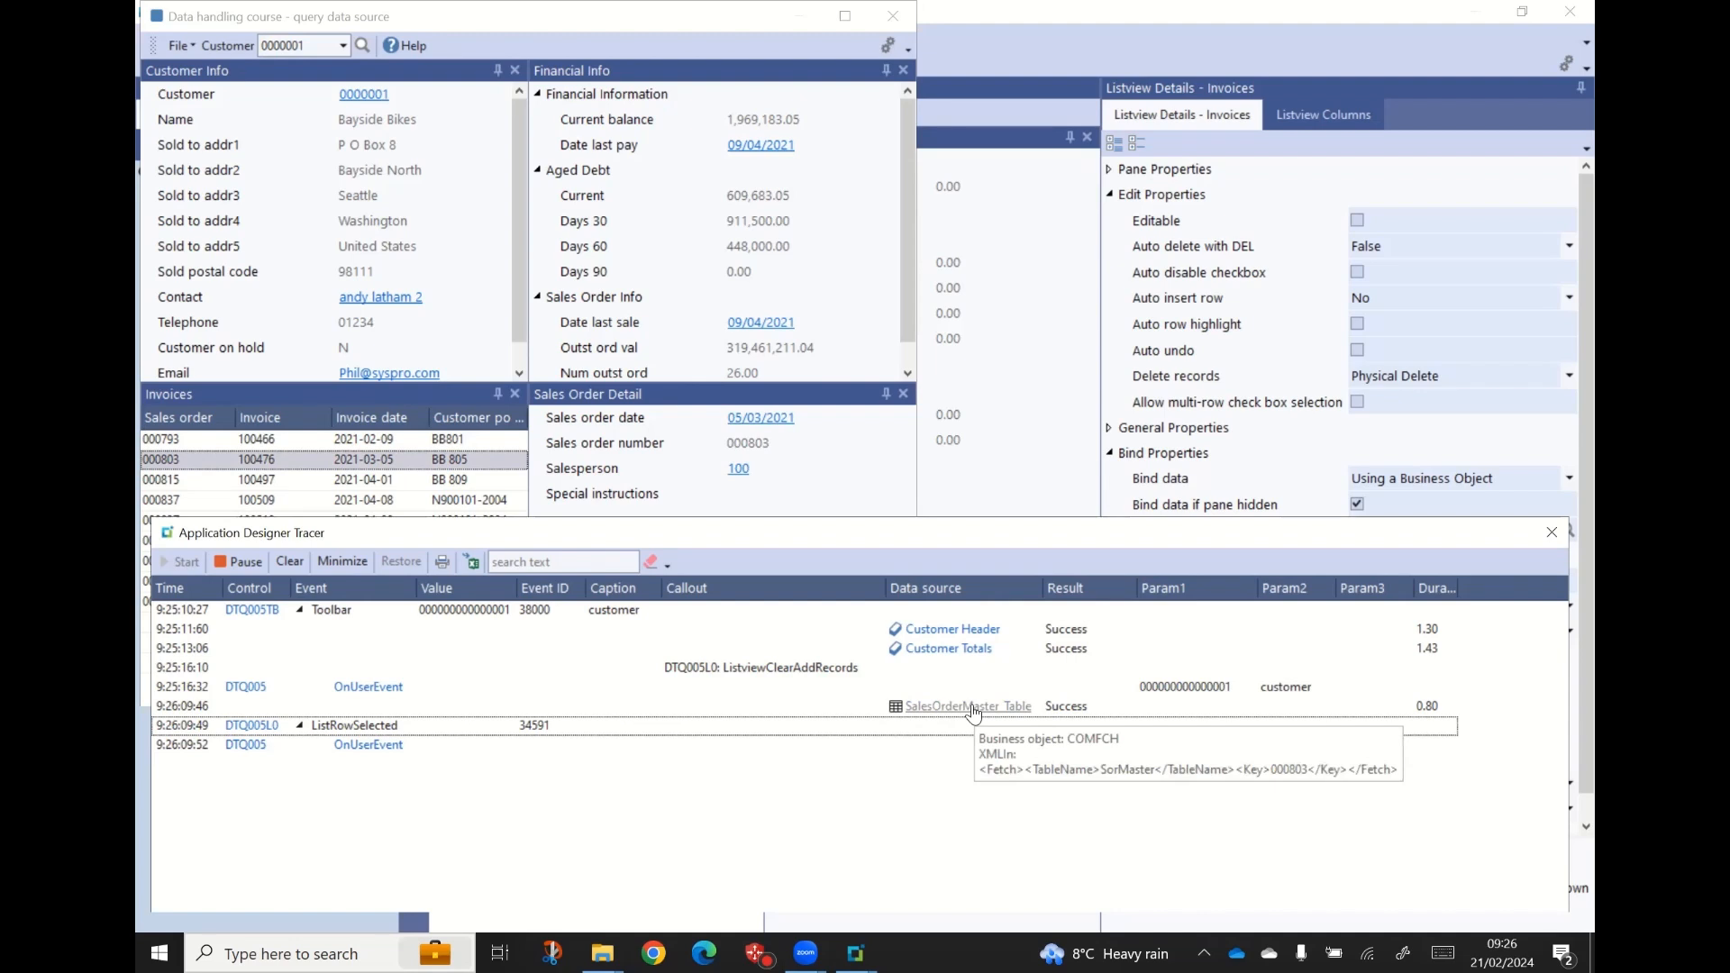